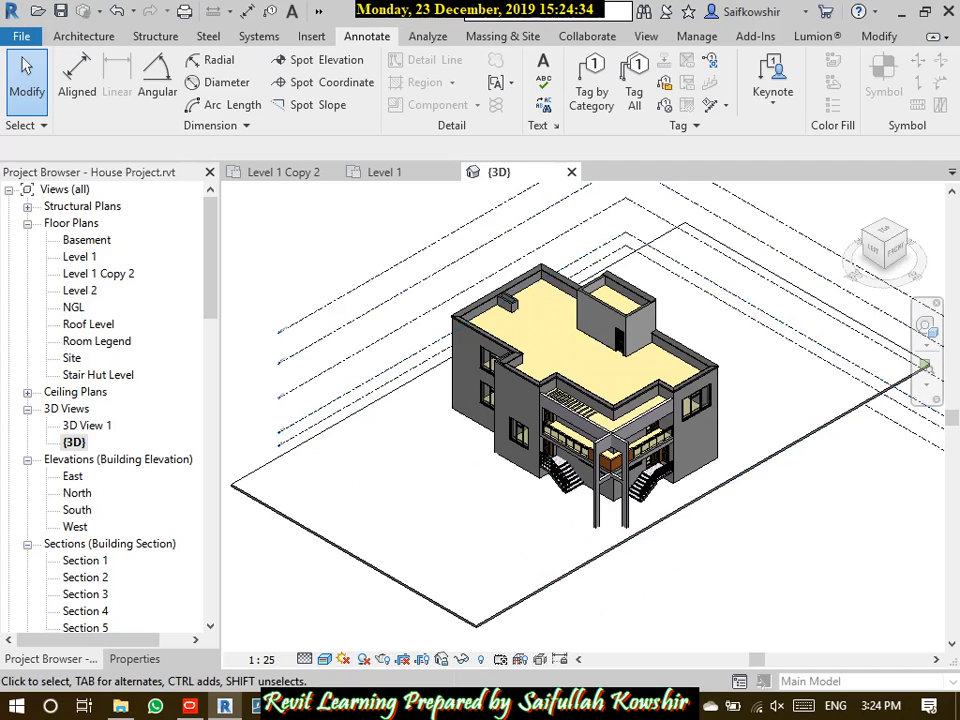
Open the Level 2 floor plan and place a tagged room in the upper-left bedroom beside door D14
{"action": "double_click", "coordinate": [81, 290]}
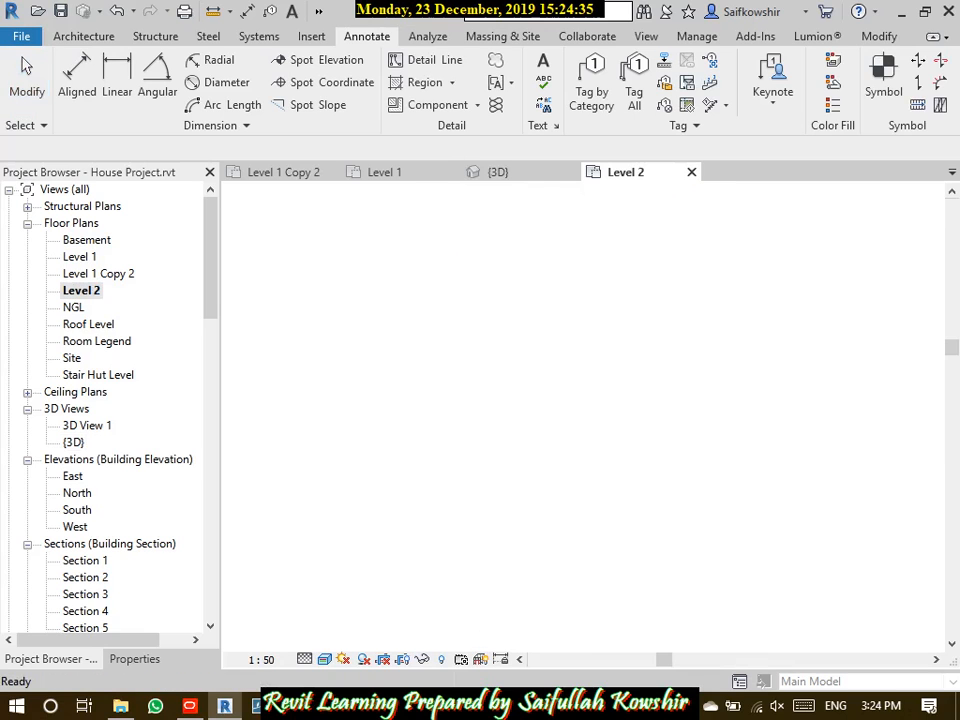
{"action": "scroll", "coordinate": [583, 320], "scroll_direction": "up", "scroll_amount": 4}
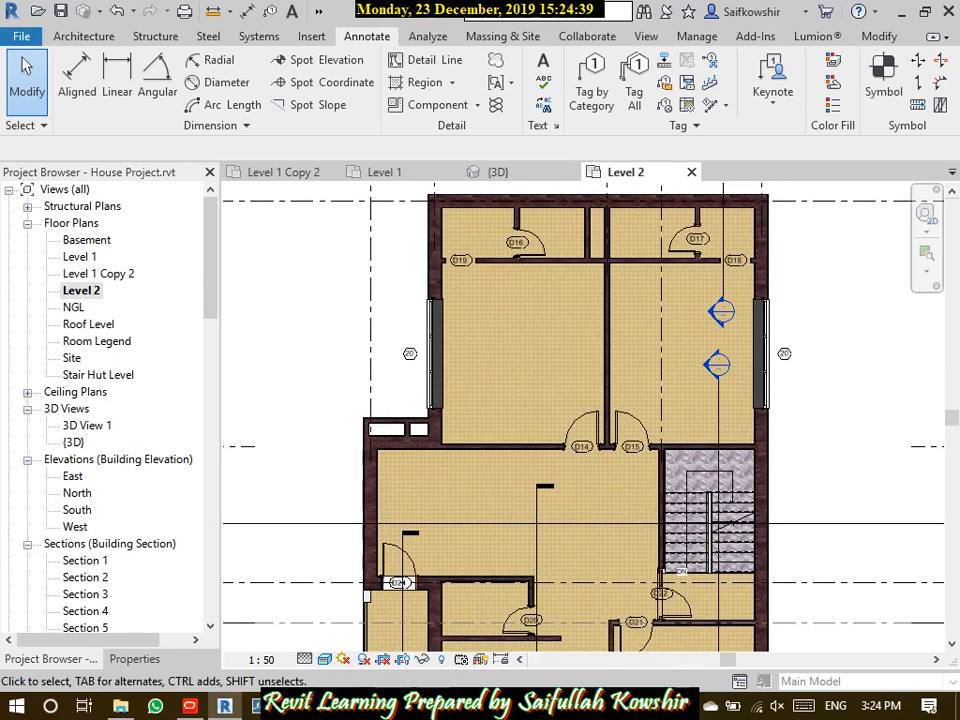
{"action": "key", "text": "r"}
{"action": "key", "text": "m"}
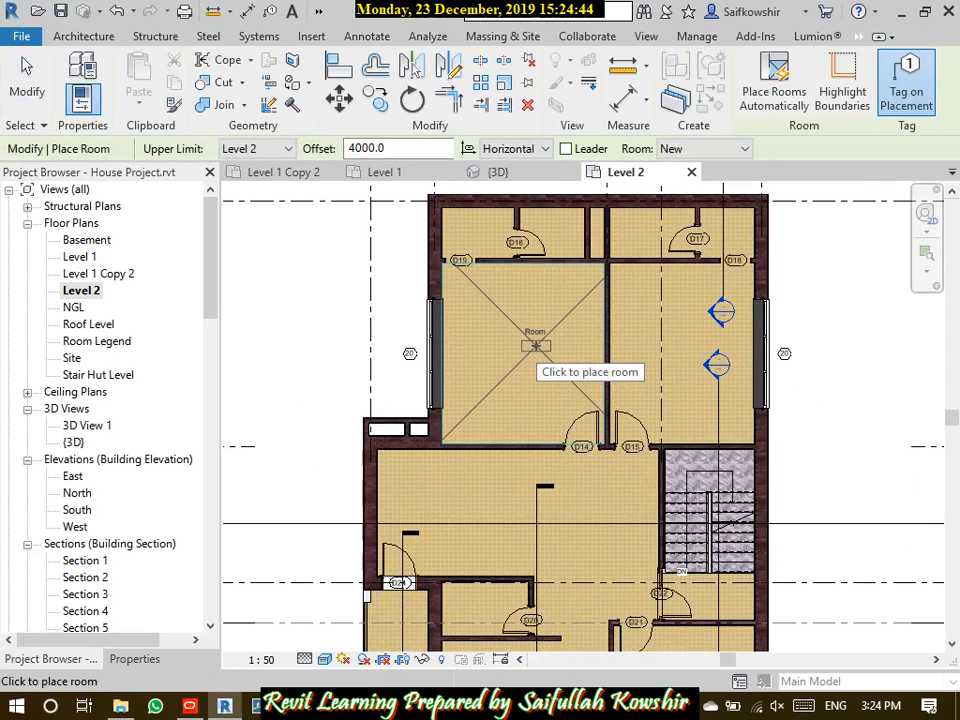
{"action": "left_click", "coordinate": [528, 346]}
{"action": "left_click", "coordinate": [27, 80]}
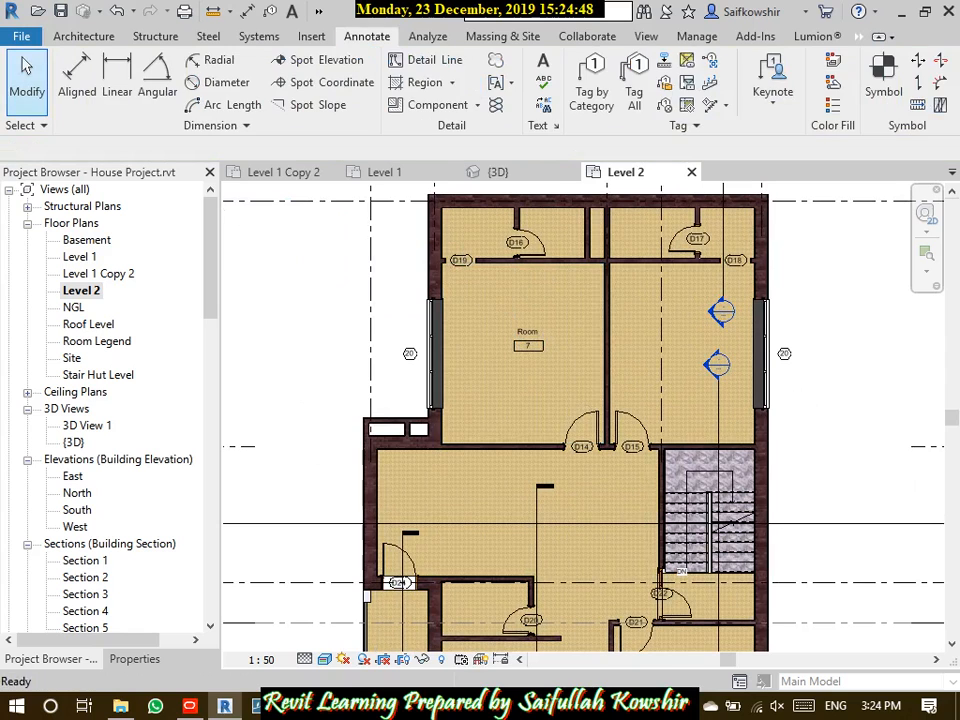
Open the tag family of the newly placed room for editing
{"action": "left_click", "coordinate": [528, 342]}
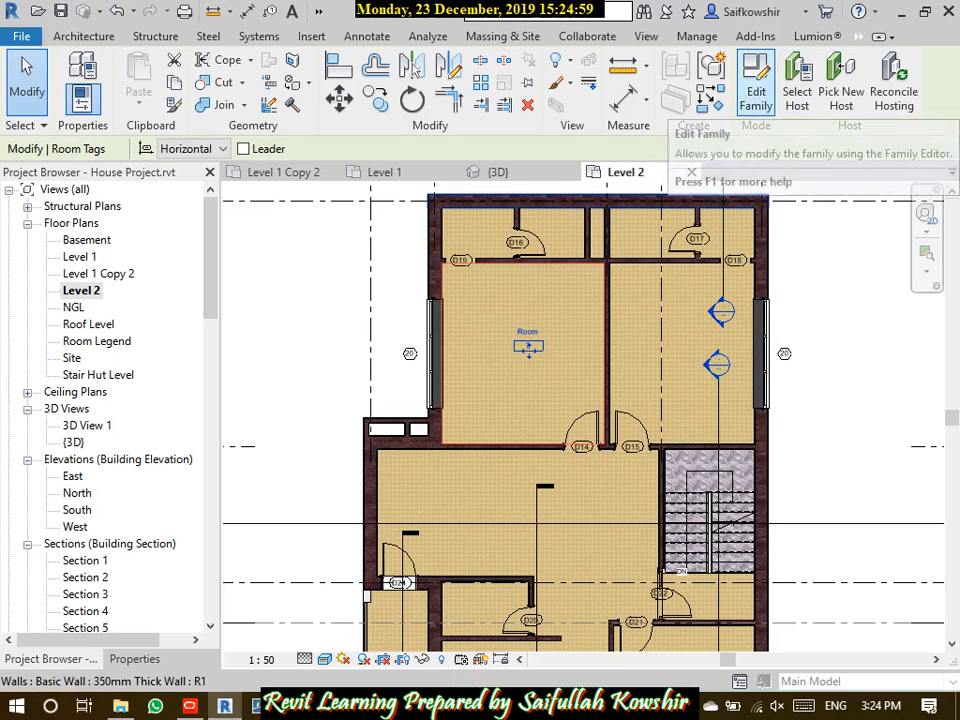
{"action": "left_click", "coordinate": [756, 92]}
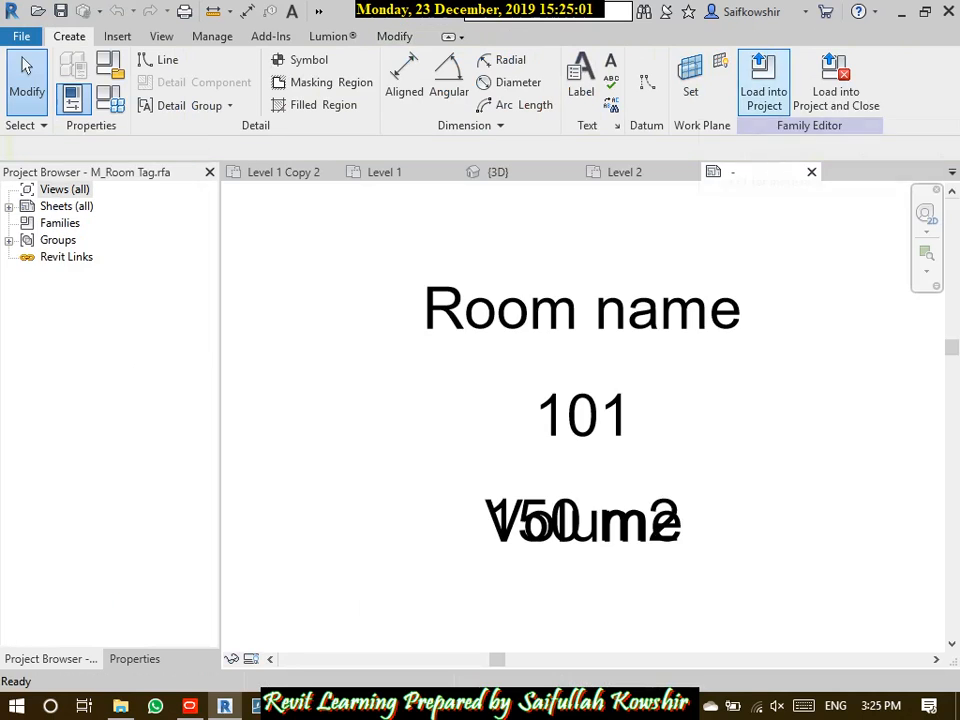
Move the Volume label out of the overlap to just below the 150 m2 area label
{"action": "scroll", "coordinate": [608, 367], "scroll_direction": "down", "scroll_amount": 2}
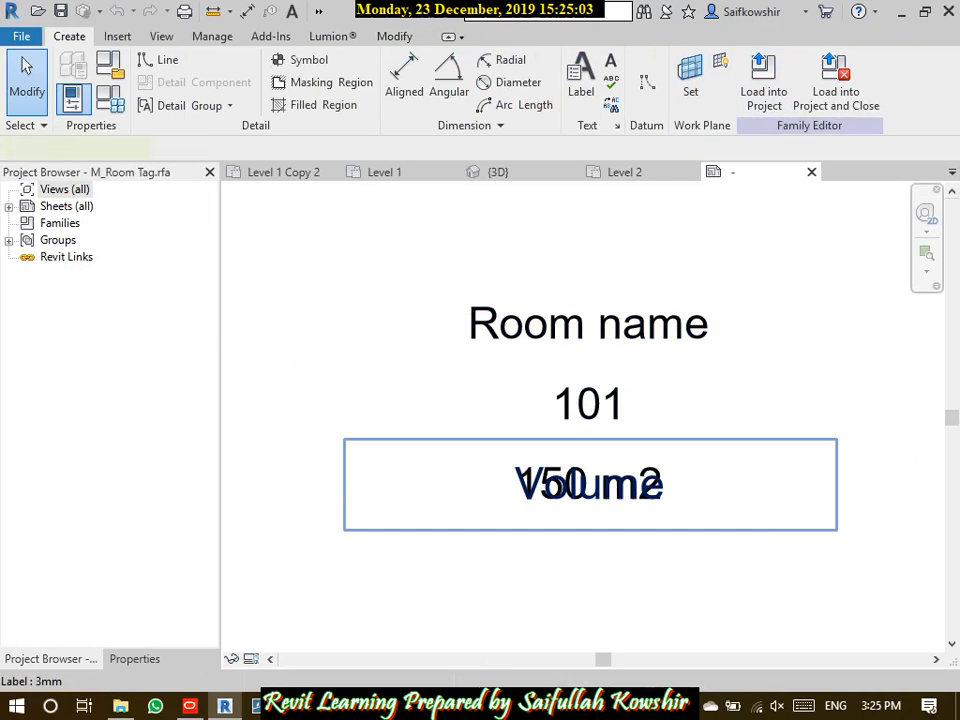
{"action": "left_click", "coordinate": [590, 485]}
{"action": "left_click_drag", "start_coordinate": [590, 485], "coordinate": [590, 585]}
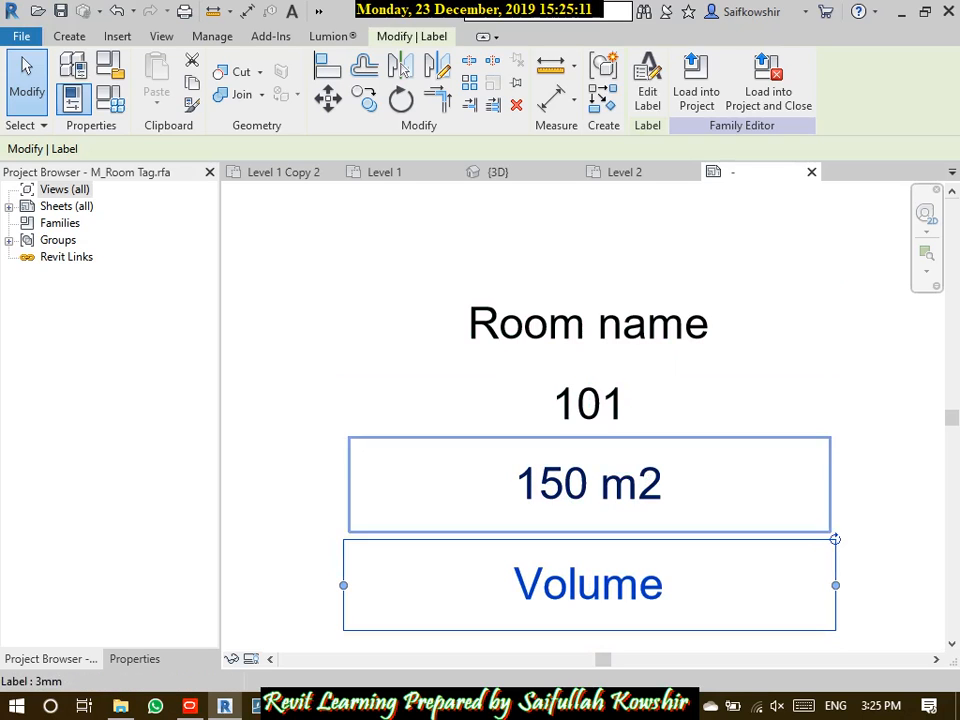
{"action": "left_click", "coordinate": [589, 485]}
{"action": "left_click", "coordinate": [589, 585]}
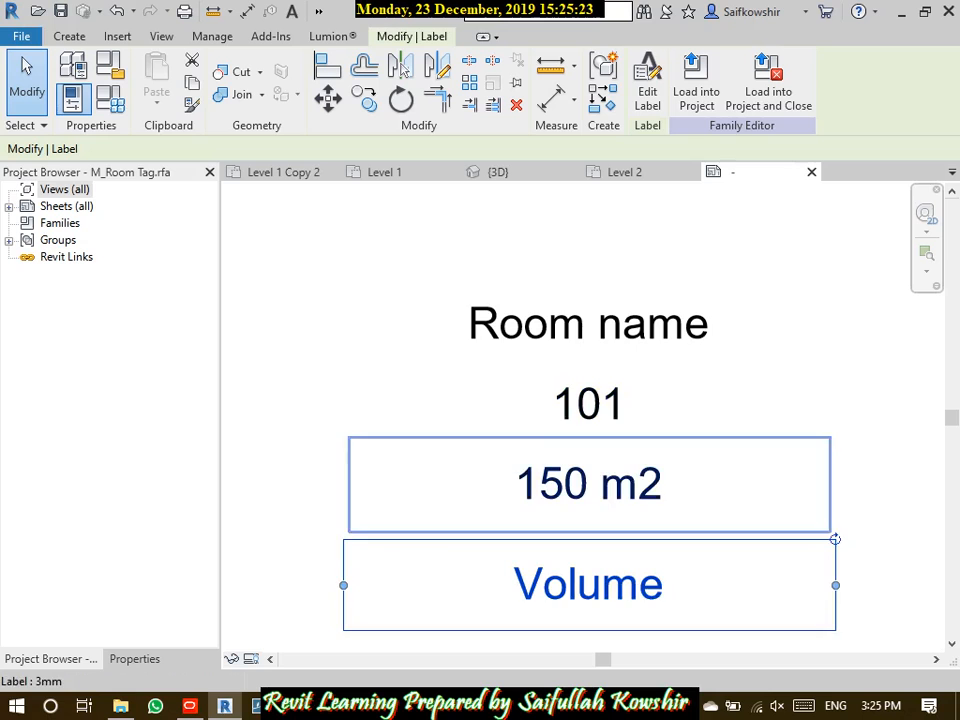
{"action": "scroll", "coordinate": [653, 440], "scroll_direction": "down", "scroll_amount": 3}
{"action": "middle_click_drag", "start_coordinate": [653, 440], "coordinate": [643, 384]}
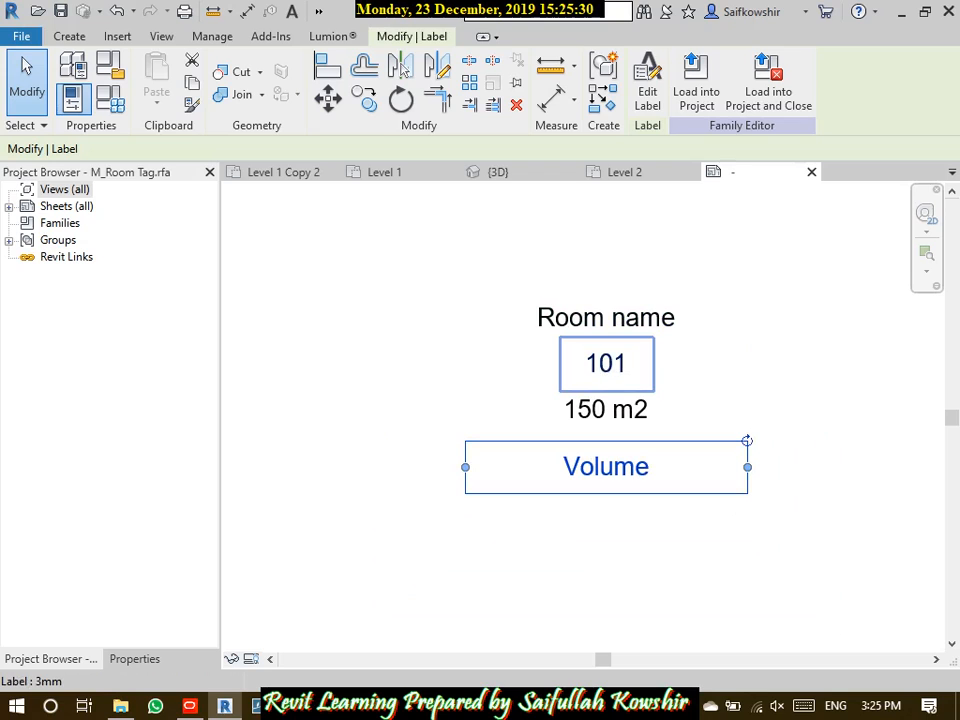
Save the tag family to the Desktop as a new family file named "Customized Room Tag"
{"action": "key", "text": "alt+f"}
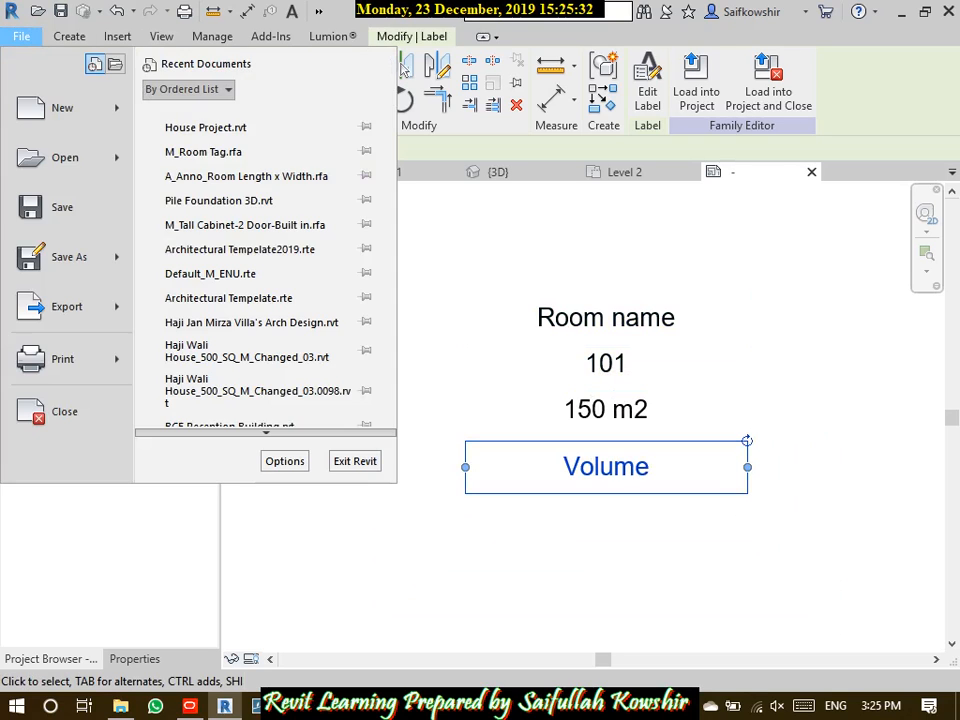
{"action": "mouse_move", "coordinate": [69, 257]}
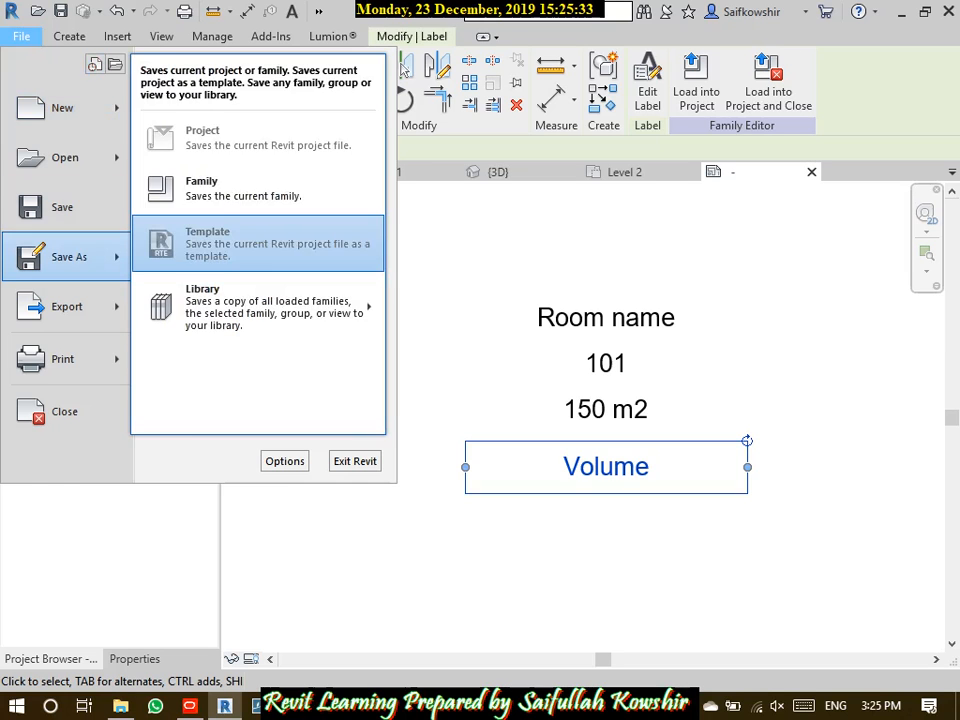
{"action": "left_click", "coordinate": [200, 188]}
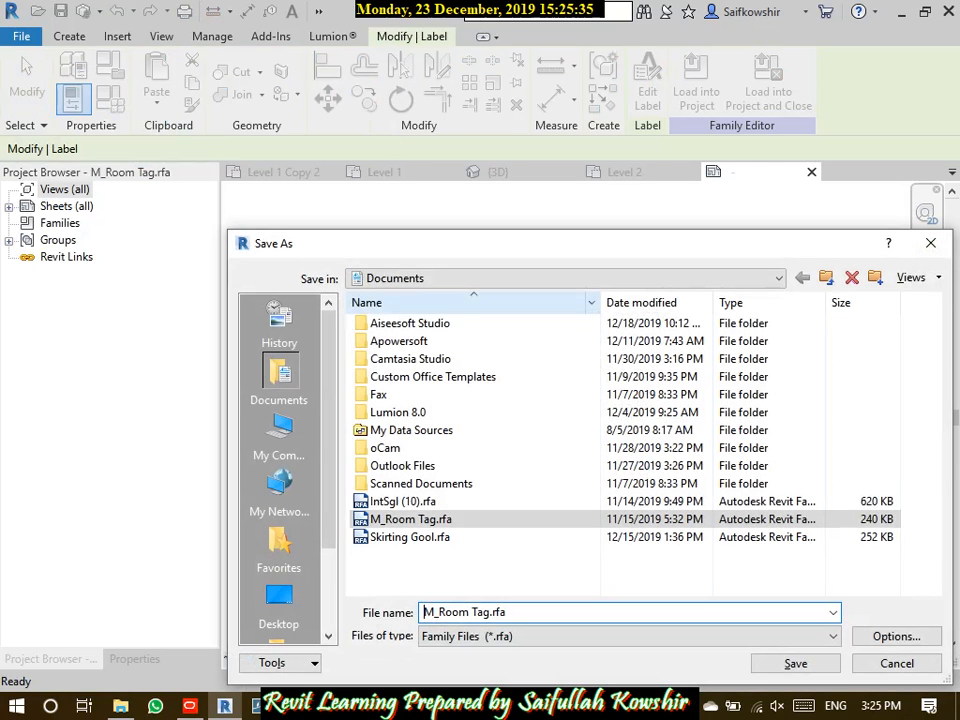
{"action": "left_click", "coordinate": [279, 605]}
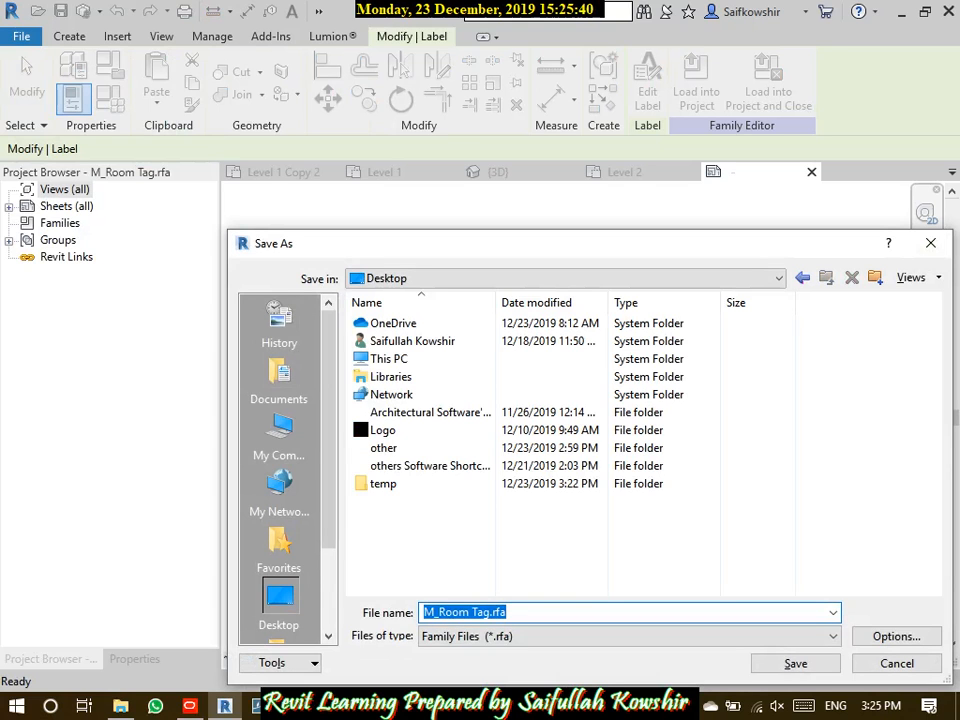
{"action": "type", "text": "R"}
{"action": "key", "text": "BackSpace"}
{"action": "type", "text": "Costo"}
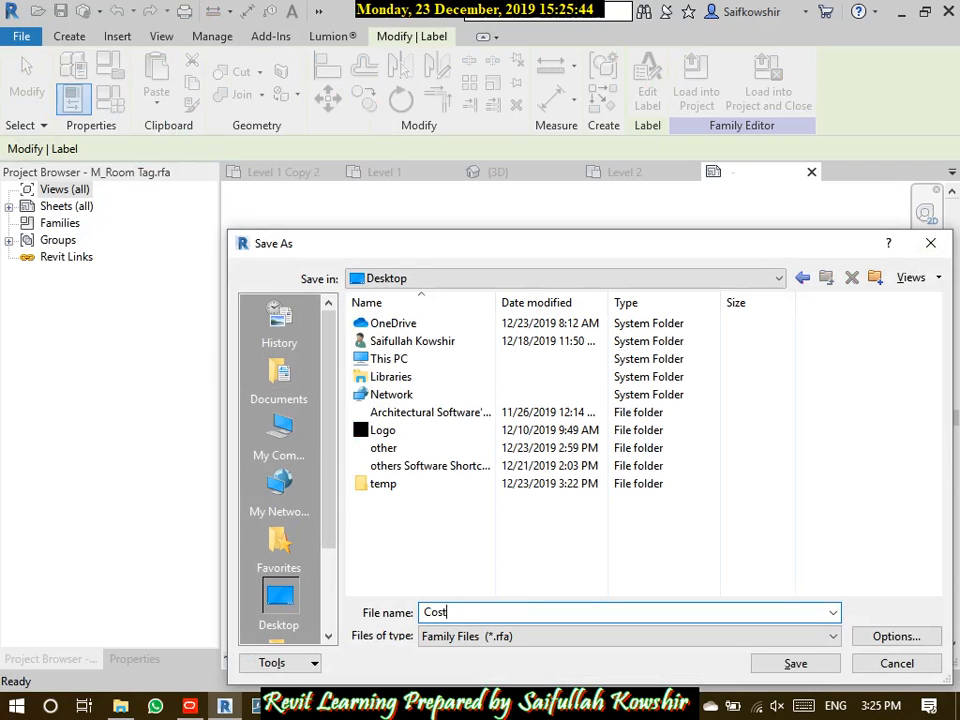
{"action": "key", "text": "BackSpace"}
{"action": "key", "text": "BackSpace"}
{"action": "key", "text": "BackSpace"}
{"action": "key", "text": "BackSpace"}
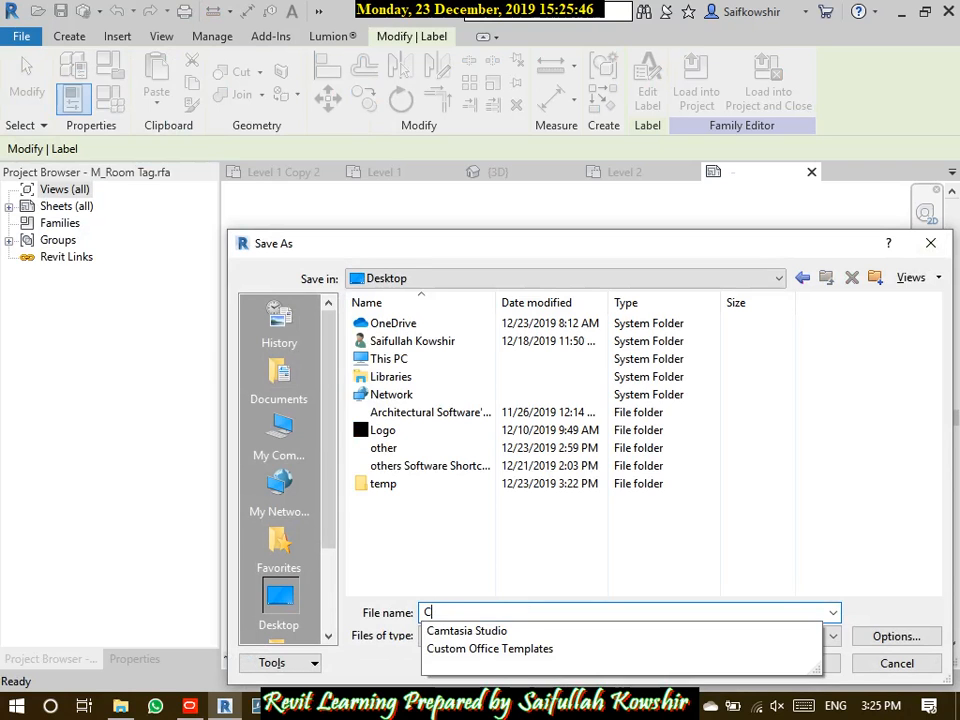
{"action": "type", "text": "ustom"}
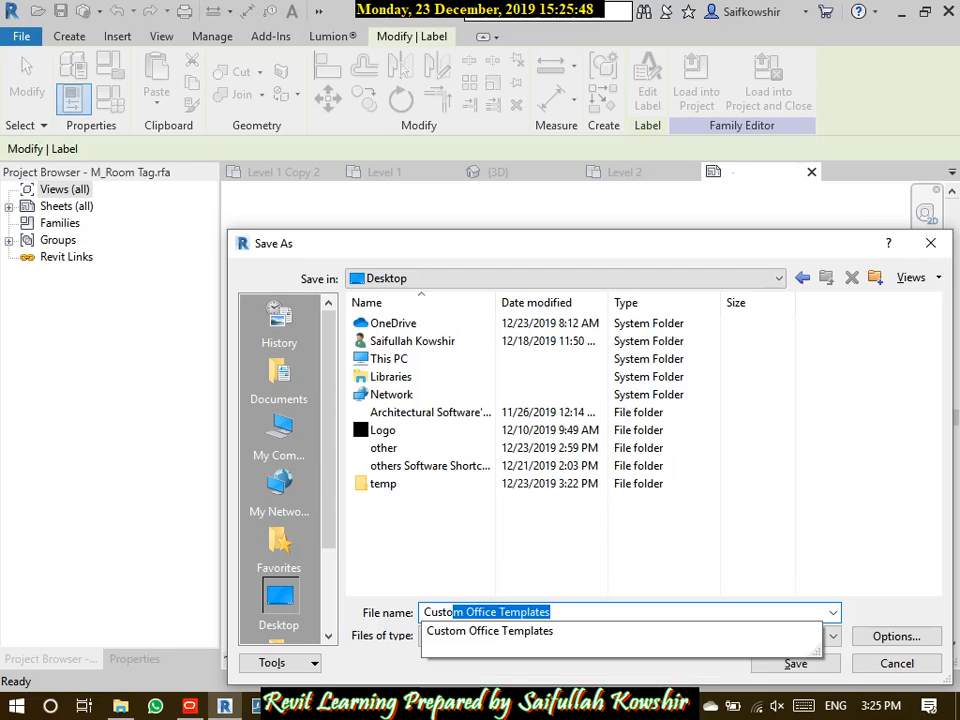
{"action": "type", "text": "ized "}
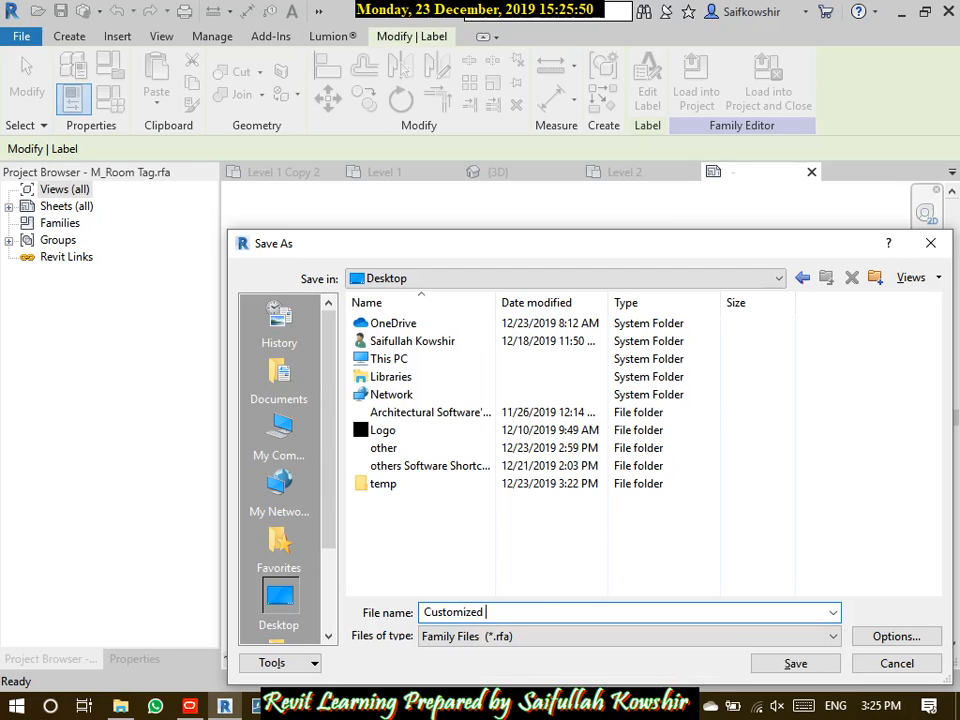
{"action": "type", "text": "Room Tag"}
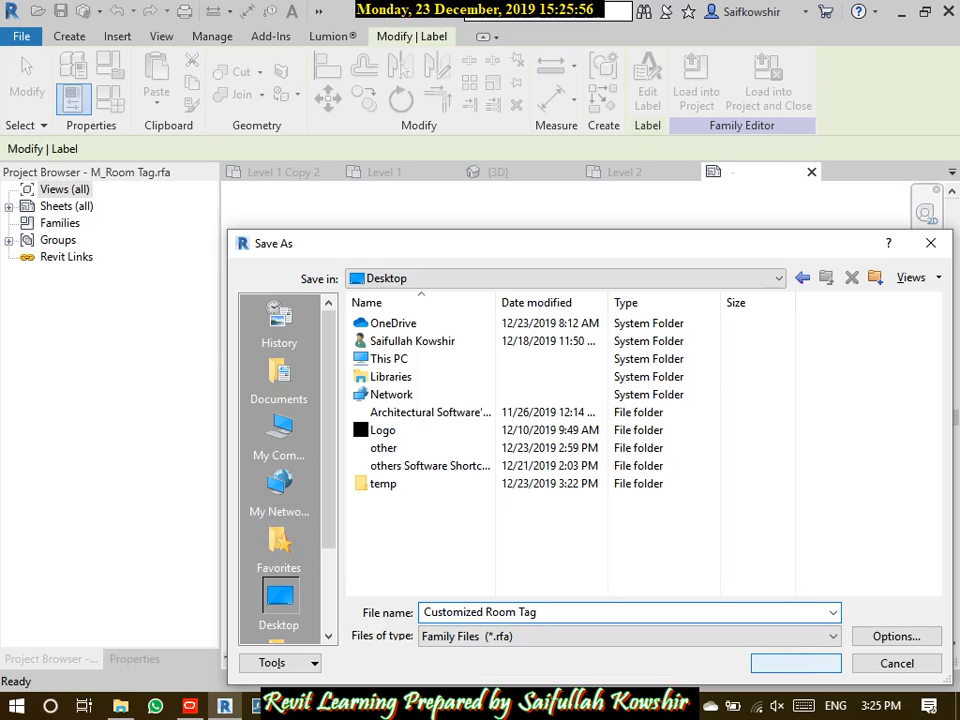
{"action": "key", "text": "Return"}
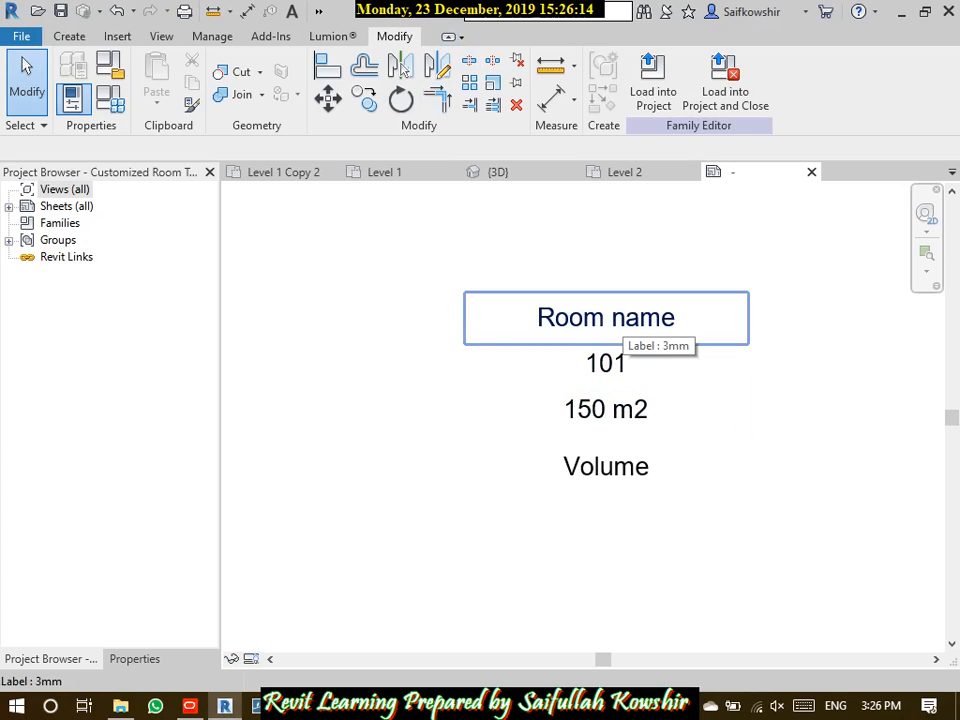
Delete the Volume, 150 m2 area and 101 number labels from the tag family
{"action": "left_click", "coordinate": [627, 468]}
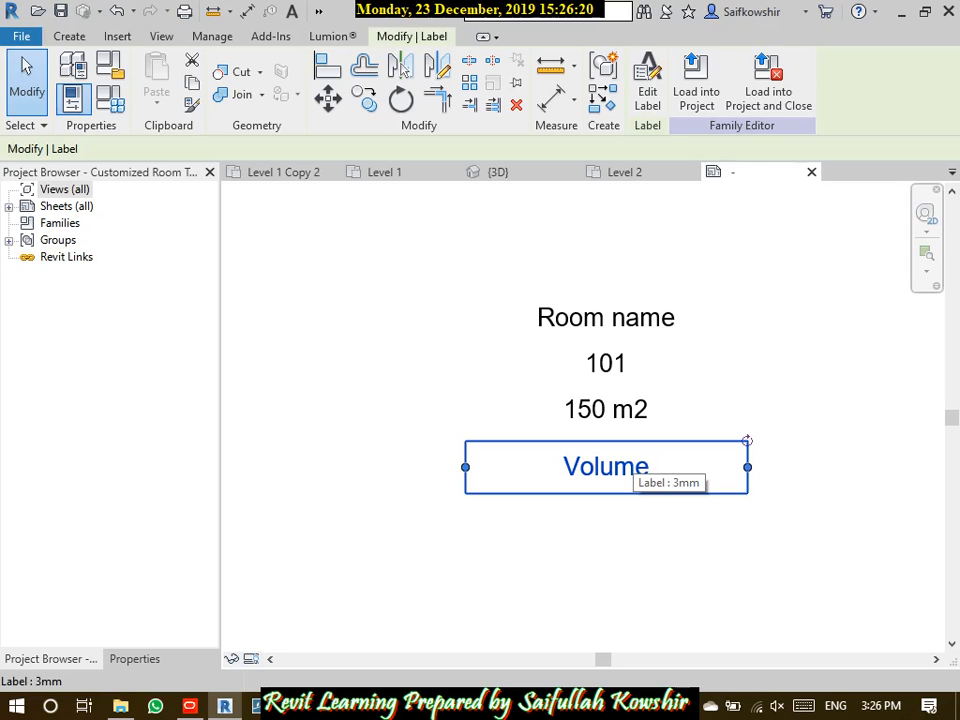
{"action": "key", "text": "Delete"}
{"action": "left_click", "coordinate": [625, 411]}
{"action": "key", "text": "Delete"}
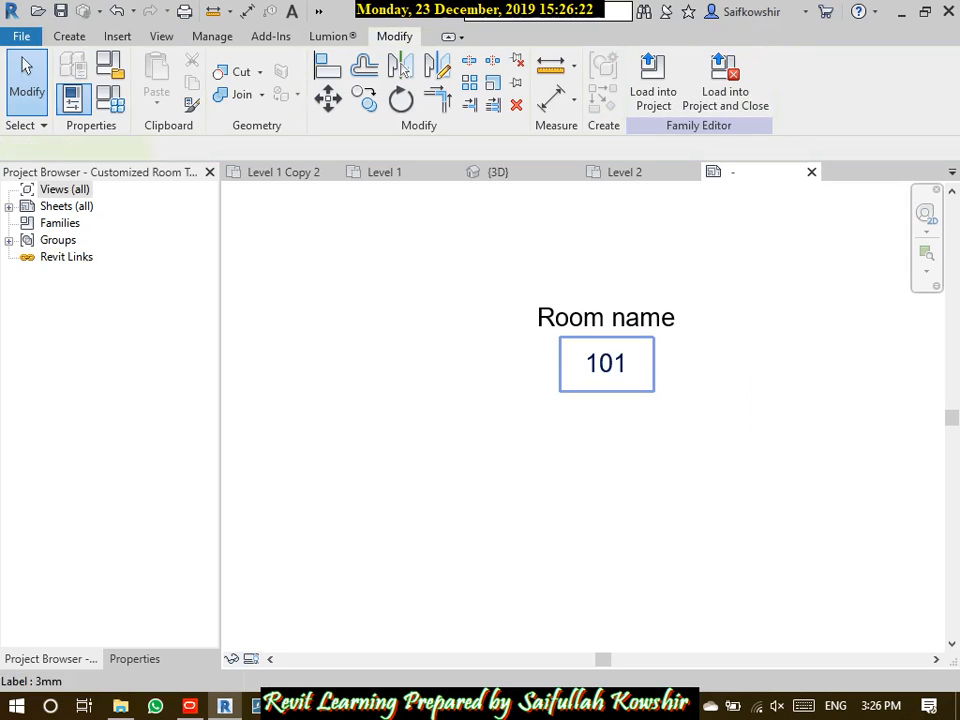
{"action": "left_click", "coordinate": [605, 363]}
{"action": "key", "text": "Delete"}
Open the Room name label for parameter editing and select its Name parameter
{"action": "left_click", "coordinate": [605, 317]}
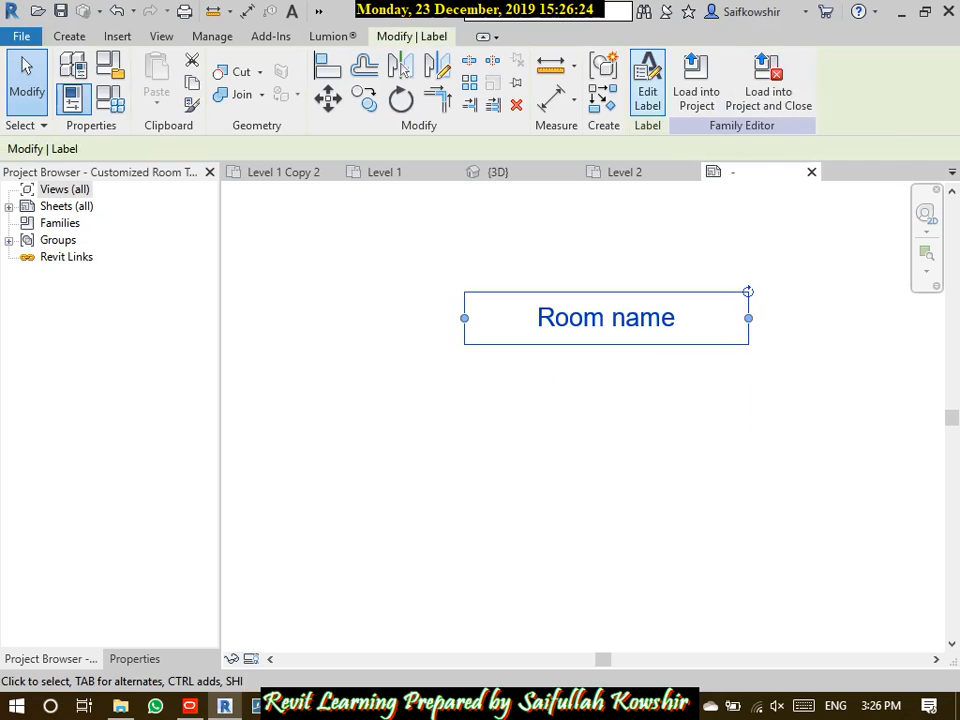
{"action": "left_click", "coordinate": [647, 78]}
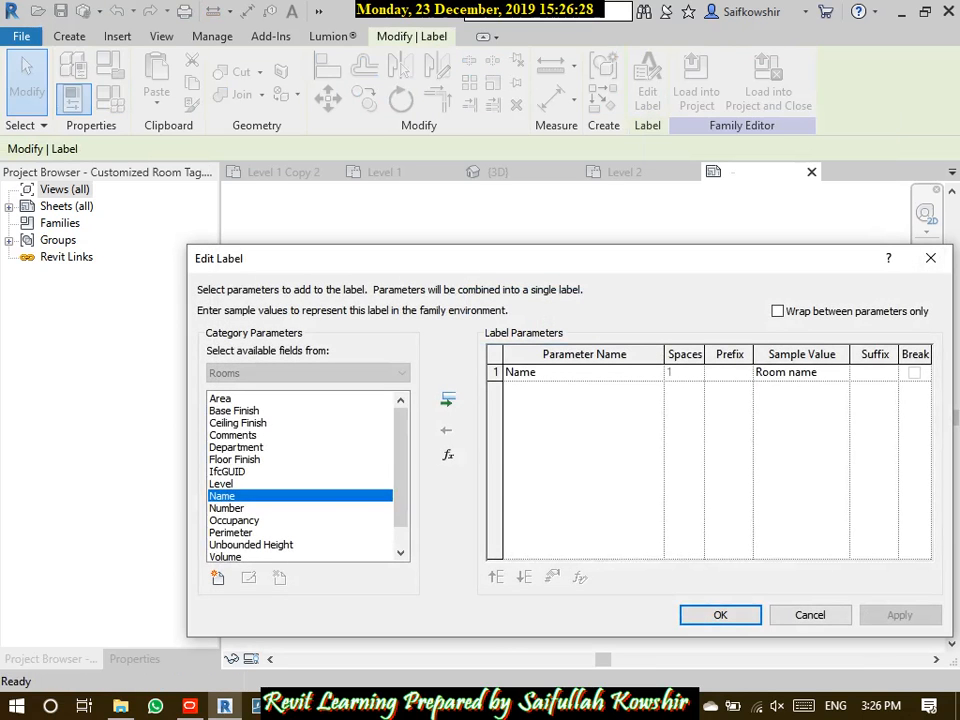
{"action": "left_click_drag", "start_coordinate": [632, 264], "coordinate": [523, 170]}
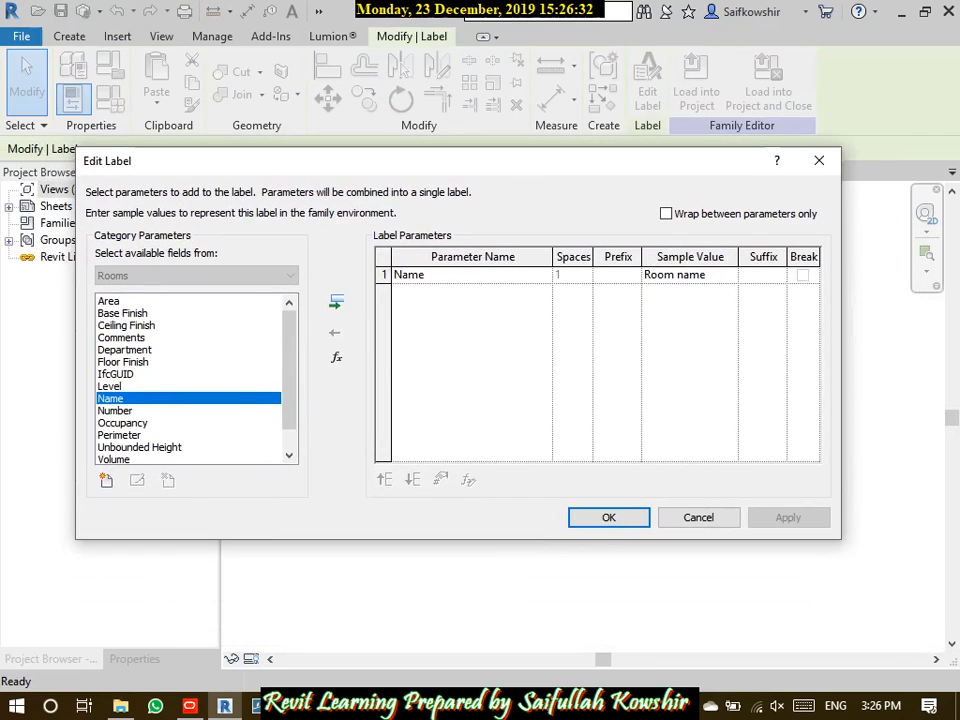
{"action": "left_click", "coordinate": [471, 275]}
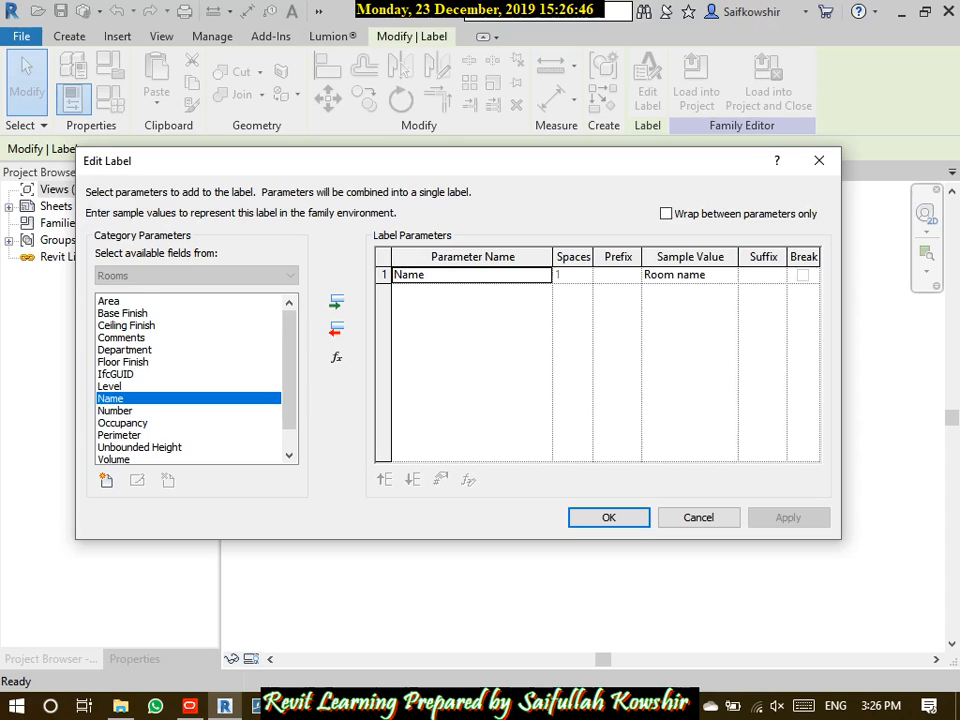
{"action": "left_click_drag", "start_coordinate": [406, 283], "coordinate": [486, 285]}
{"action": "left_click_drag", "start_coordinate": [647, 288], "coordinate": [713, 291]}
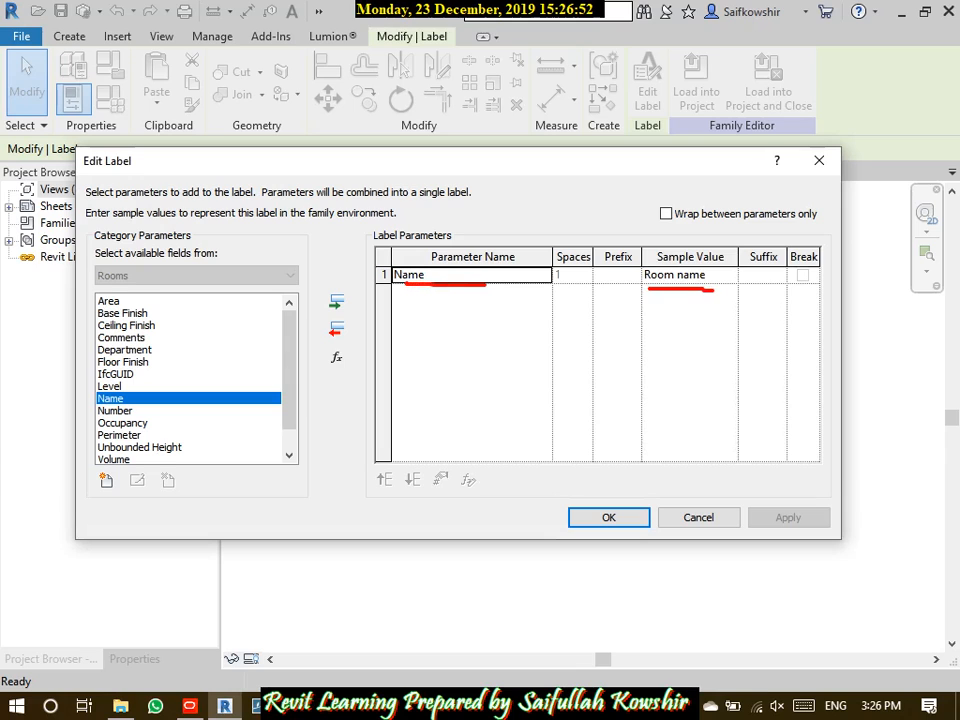
{"action": "left_click_drag", "start_coordinate": [317, 369], "coordinate": [352, 366]}
{"action": "key", "text": "Escape"}
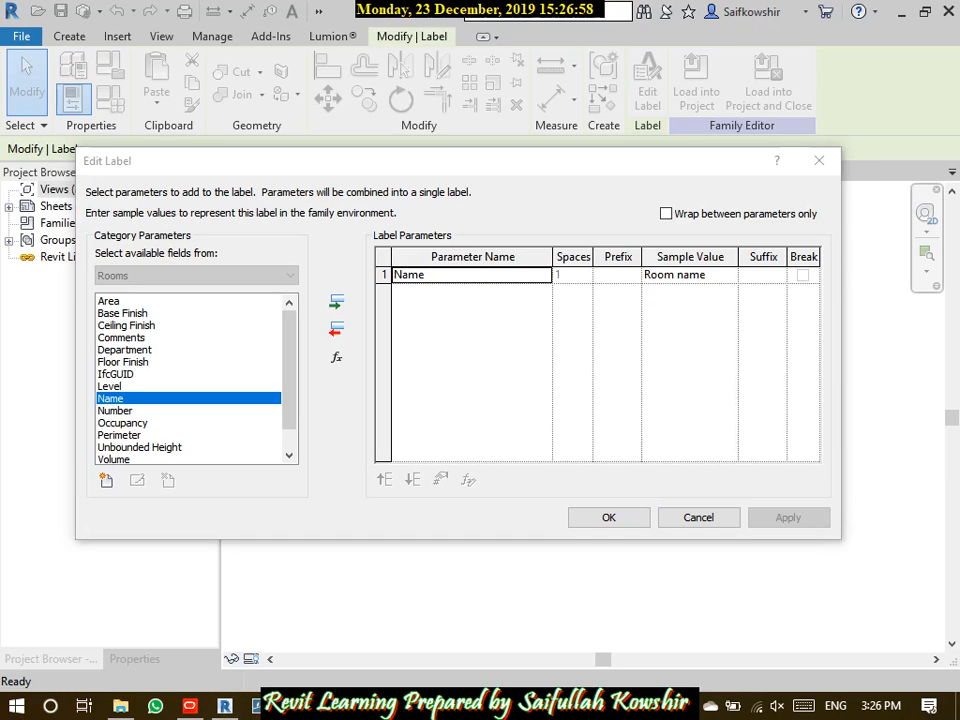
Start a calculated value named "Lenght" for the room name label and set its type to Length
{"action": "left_click", "coordinate": [336, 357]}
{"action": "left_click_drag", "start_coordinate": [498, 403], "coordinate": [473, 247]}
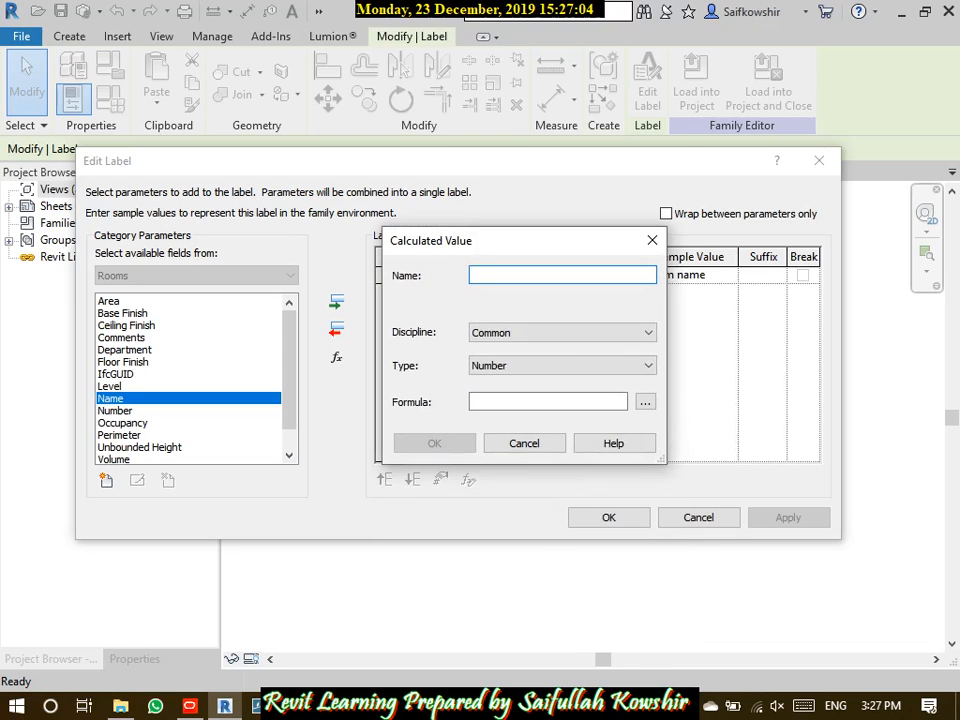
{"action": "type", "text": "Lenght"}
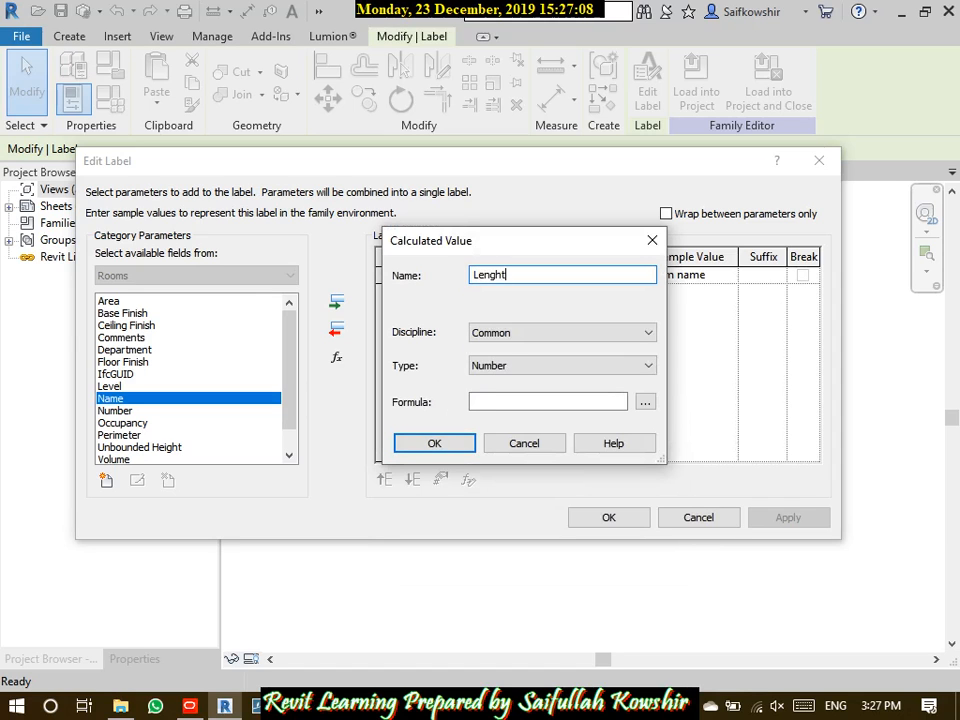
{"action": "key", "text": "Tab"}
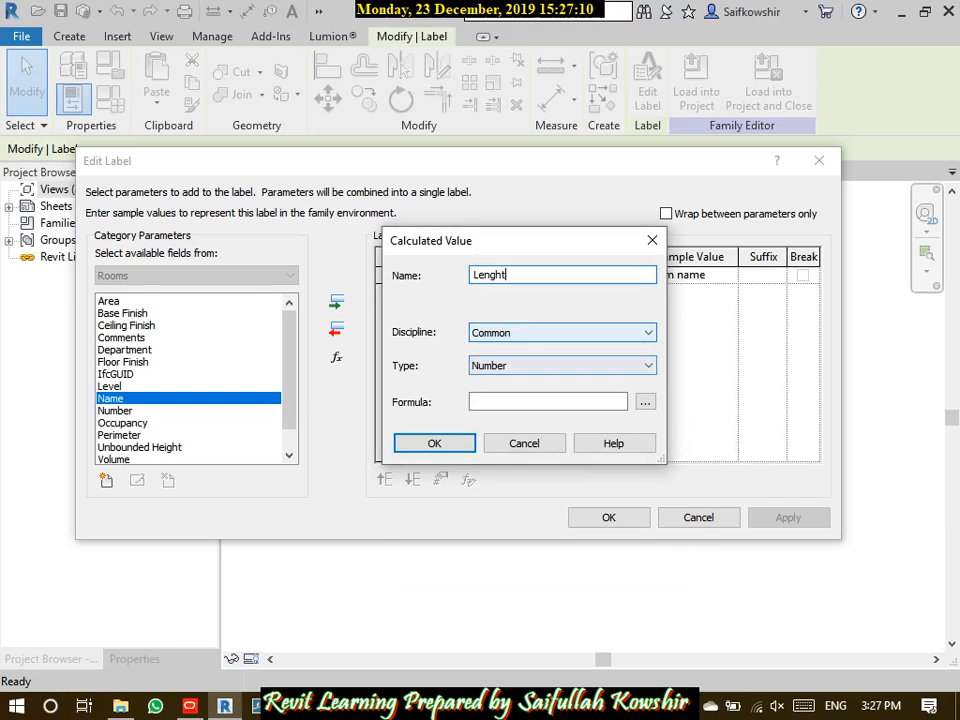
{"action": "left_click", "coordinate": [562, 366]}
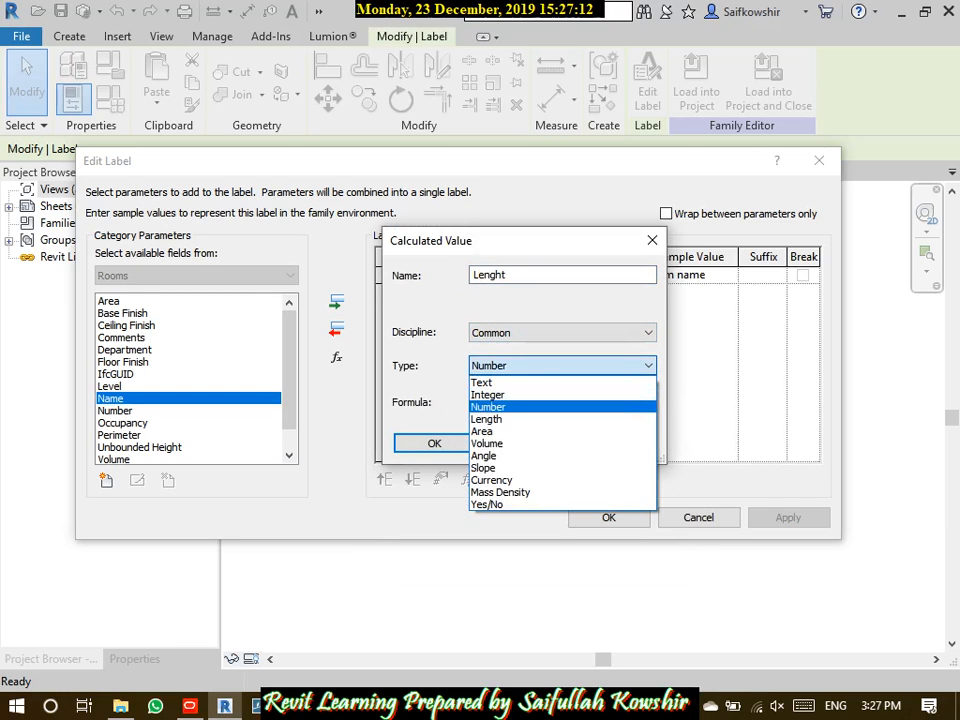
{"action": "key", "text": "Return"}
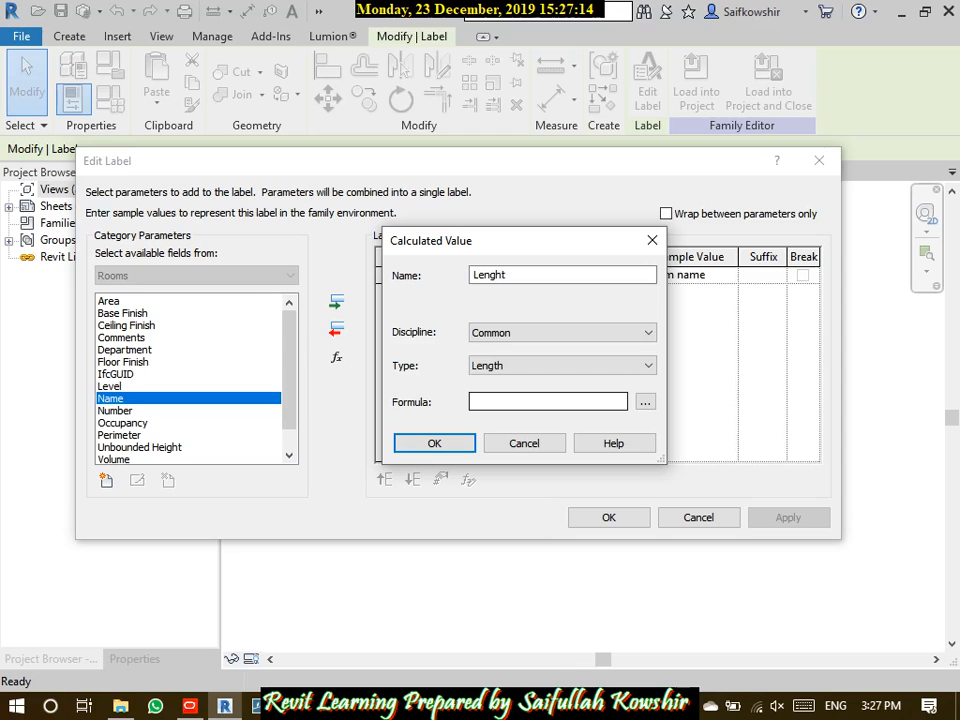
{"action": "left_click", "coordinate": [547, 402]}
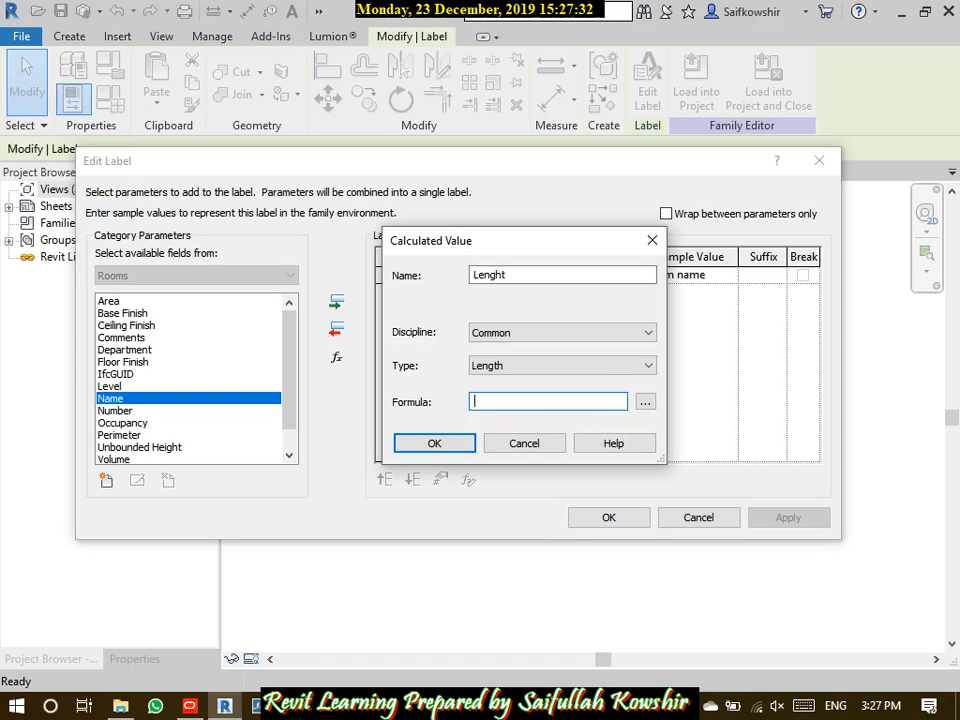
Switch to Notepad and copy the room length formula ((Perimeter / 2) - sqrt((Perimeter / 2) ^ 2 - 4 * Area)) / 2
{"action": "key", "text": "alt+Tab"}
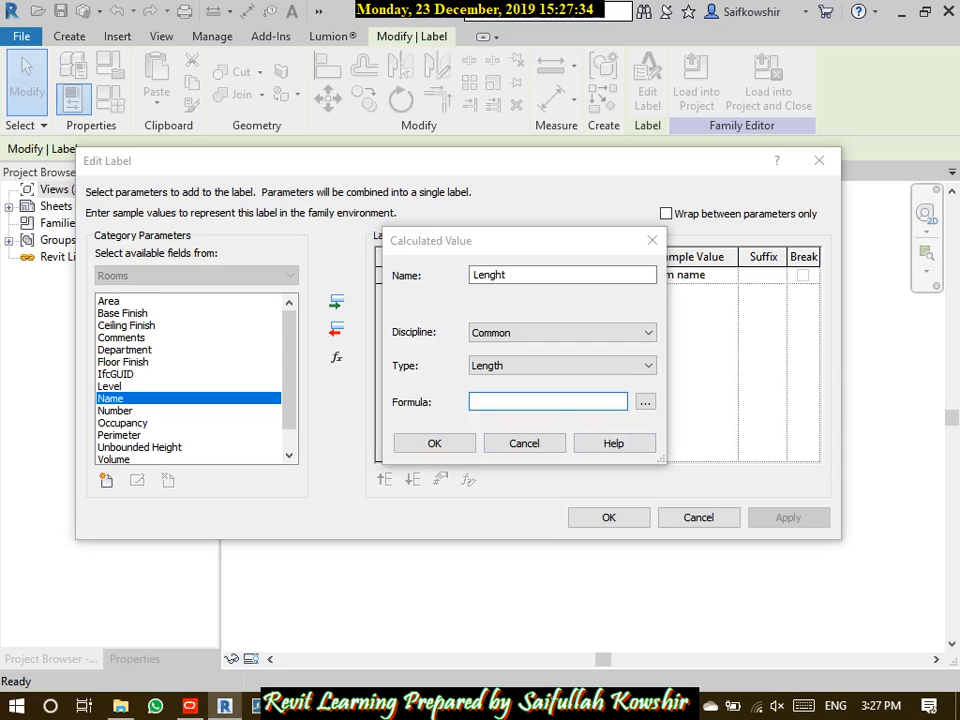
{"action": "left_click_drag", "start_coordinate": [930, 28], "coordinate": [726, 78]}
{"action": "left_click_drag", "start_coordinate": [423, 71], "coordinate": [516, 64]}
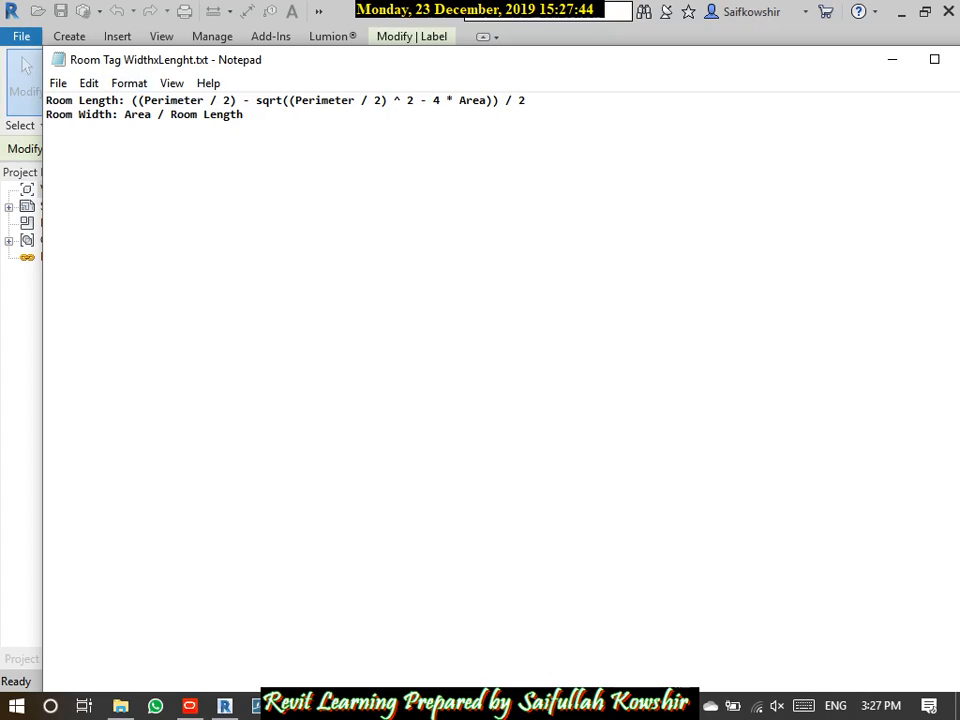
{"action": "left_click_drag", "start_coordinate": [528, 101], "coordinate": [131, 101]}
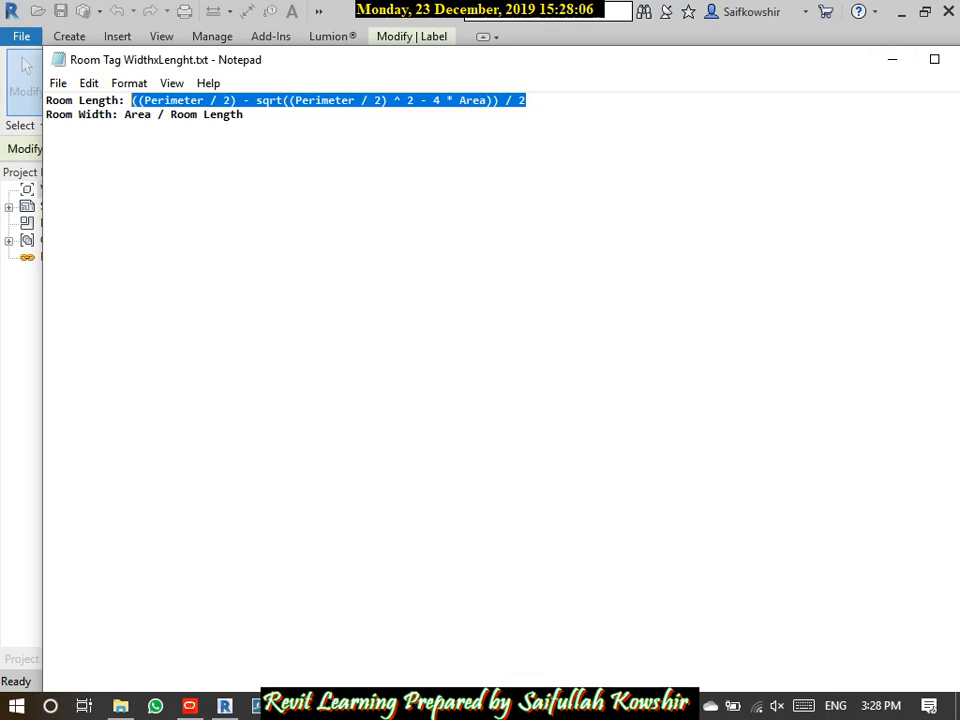
{"action": "mouse_move", "coordinate": [462, 267]}
{"action": "left_mouse_down"}
{"action": "mouse_move", "coordinate": [415, 281]}
{"action": "mouse_move", "coordinate": [452, 311]}
{"action": "left_mouse_up"}
{"action": "mouse_move", "coordinate": [463, 243]}
{"action": "left_mouse_down"}
{"action": "mouse_move", "coordinate": [463, 320]}
{"action": "mouse_move", "coordinate": [487, 316]}
{"action": "mouse_move", "coordinate": [491, 292]}
{"action": "left_mouse_up"}
{"action": "mouse_move", "coordinate": [509, 300]}
{"action": "left_mouse_down"}
{"action": "mouse_move", "coordinate": [522, 299]}
{"action": "mouse_move", "coordinate": [517, 319]}
{"action": "mouse_move", "coordinate": [558, 318]}
{"action": "left_mouse_up"}
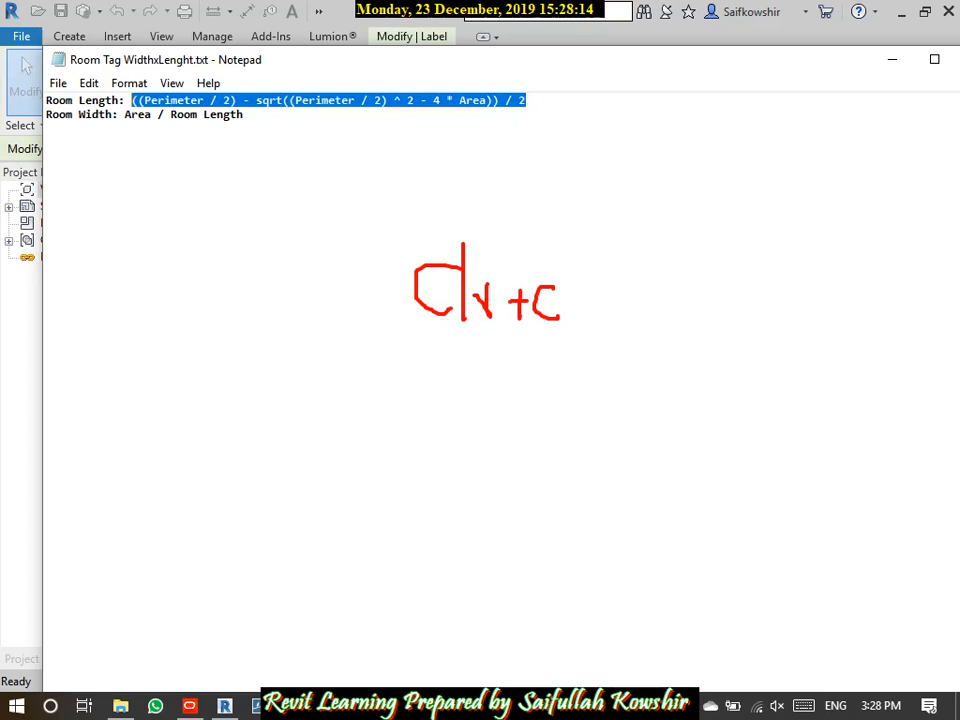
{"action": "key", "text": "Escape"}
{"action": "left_click_drag", "start_coordinate": [526, 100], "coordinate": [131, 100]}
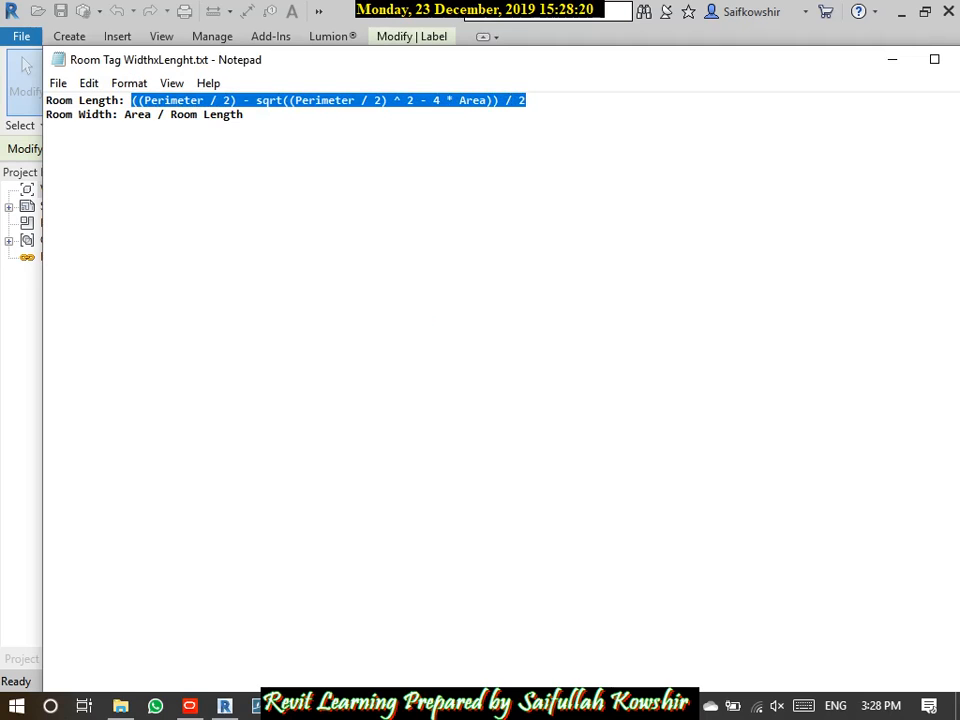
Return to Revit, paste the copied formula into the Lenght calculated value and add it to the label parameters
{"action": "key", "text": "alt+Tab"}
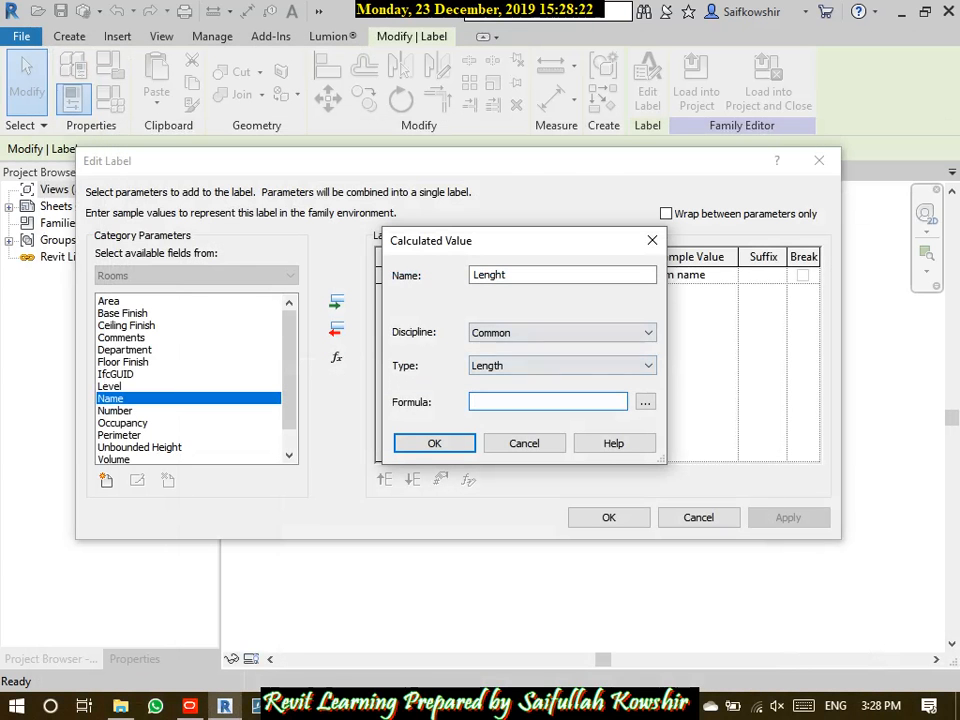
{"action": "key", "text": "ctrl+v"}
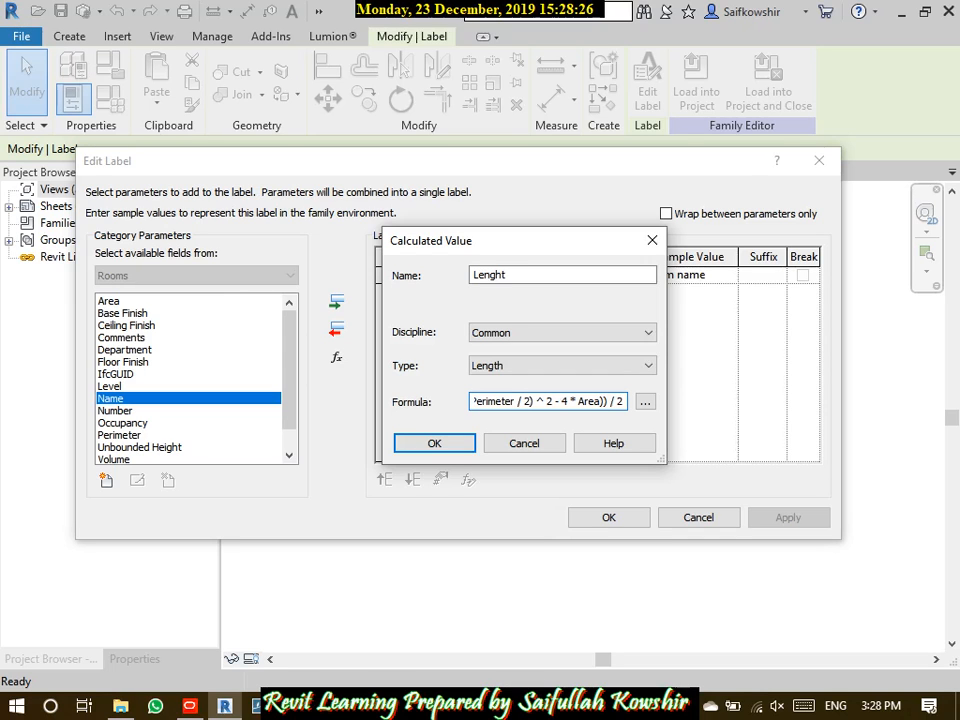
{"action": "key", "text": "Return"}
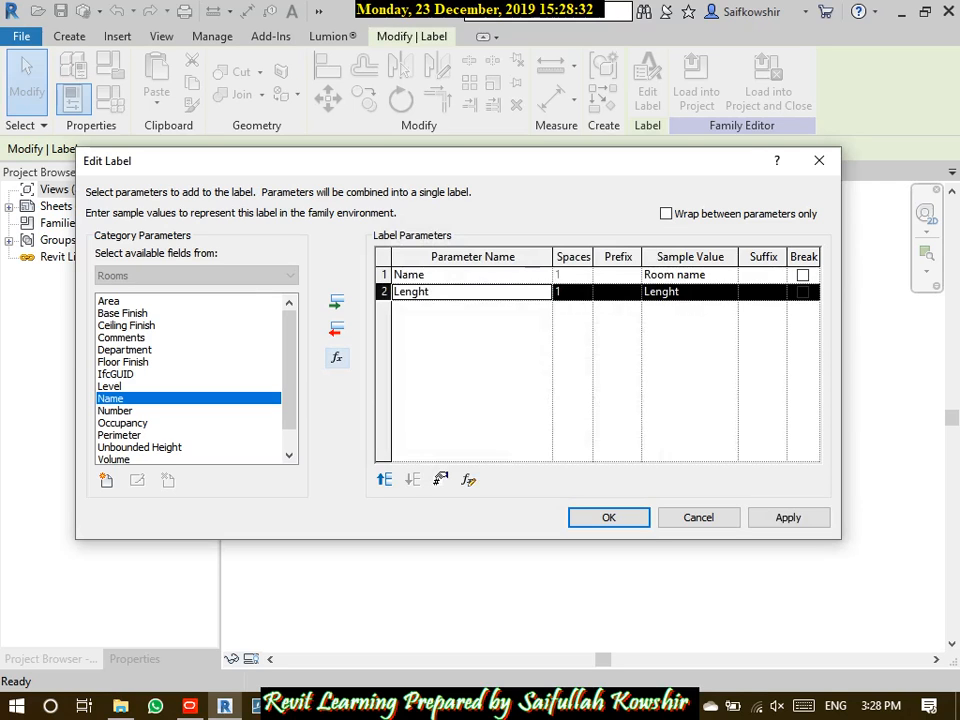
Start a second calculated value named "Width" and set its type to Length
{"action": "left_click", "coordinate": [336, 357]}
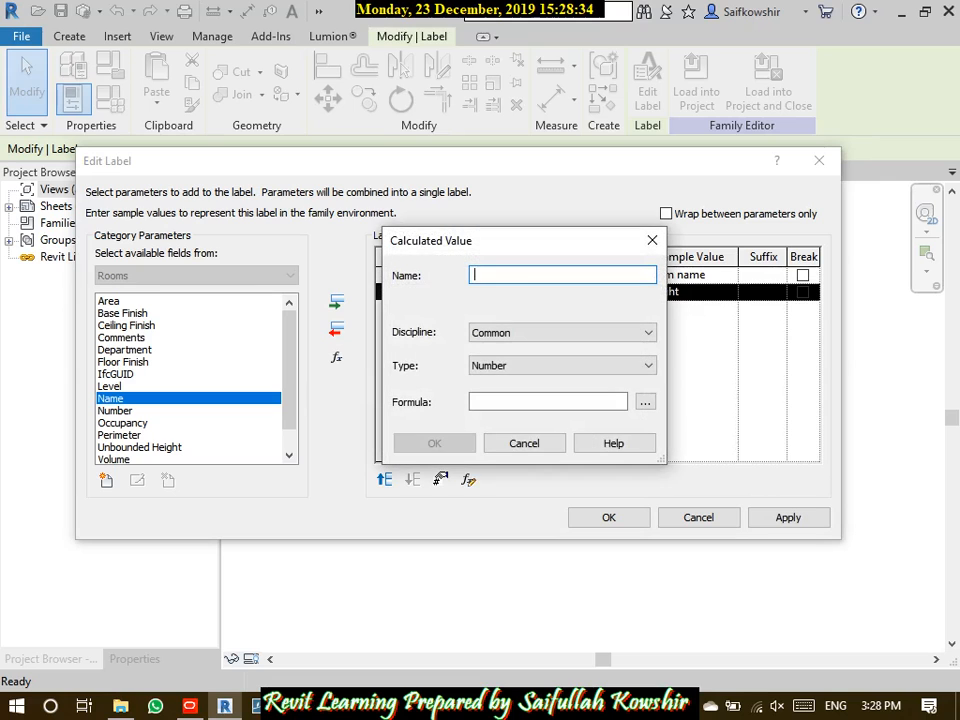
{"action": "type", "text": "Width"}
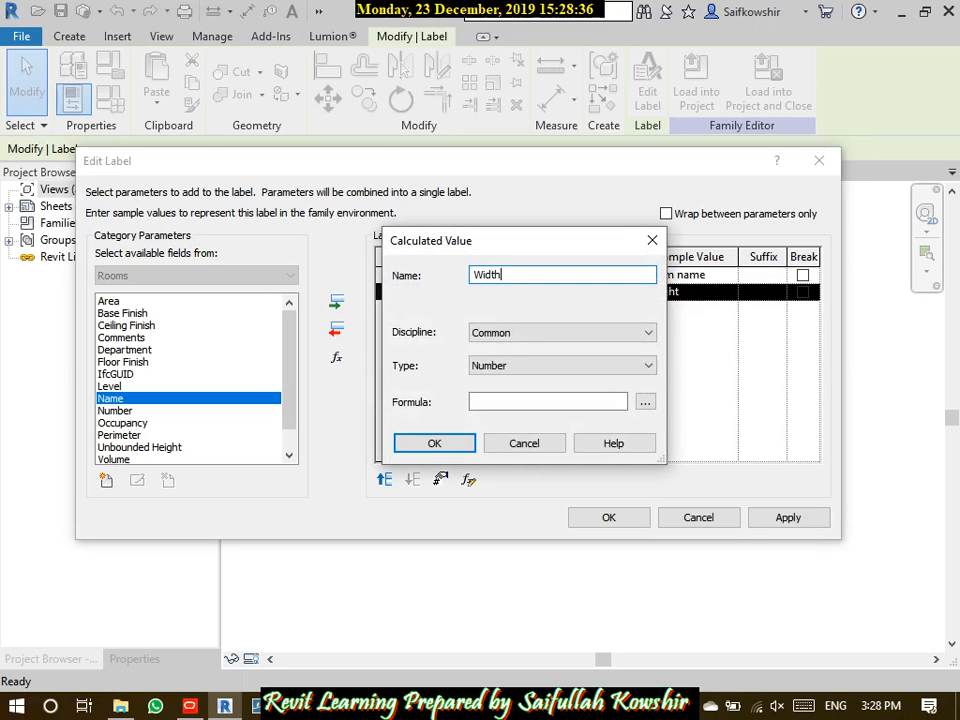
{"action": "left_click", "coordinate": [560, 365]}
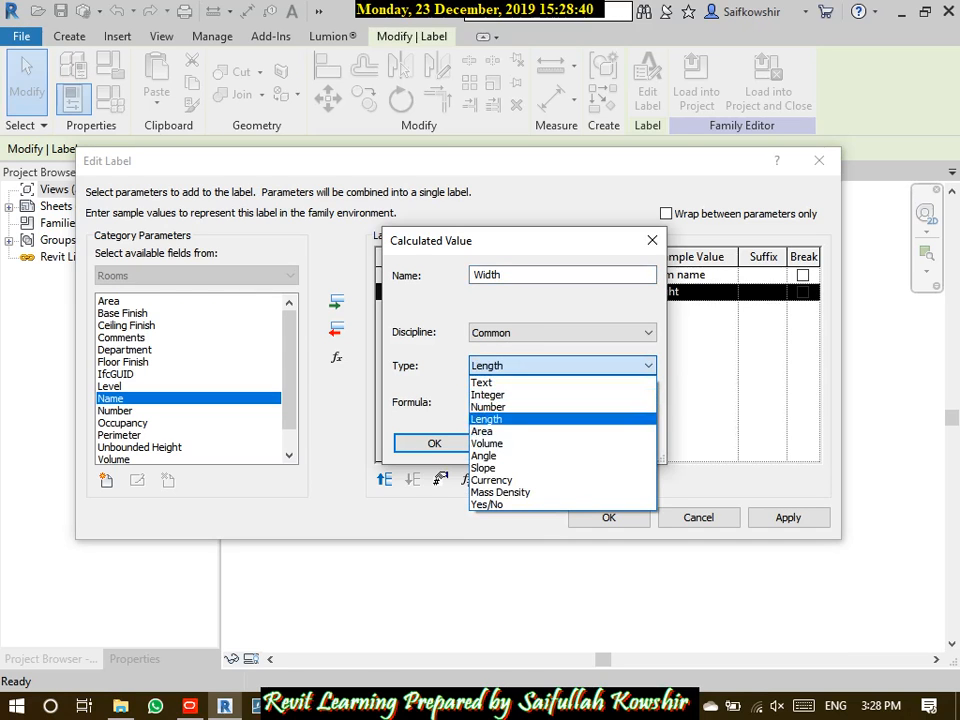
{"action": "left_click", "coordinate": [488, 419]}
{"action": "left_click", "coordinate": [548, 402]}
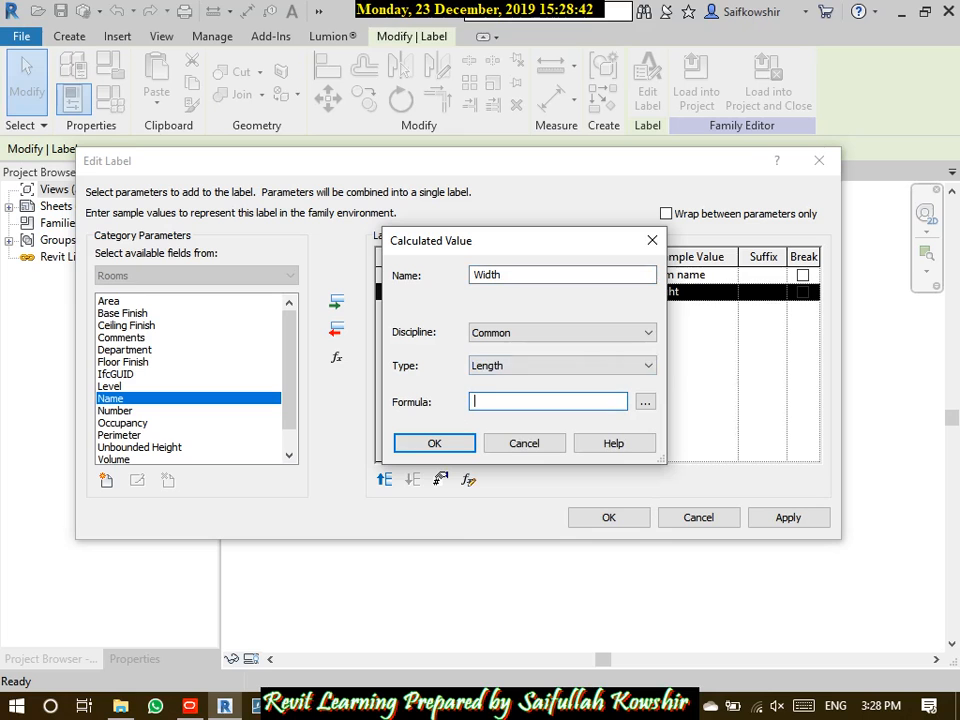
Build the Width formula as Area divided by the Lenght field and add the calculated value to the label parameters
{"action": "left_click", "coordinate": [645, 401]}
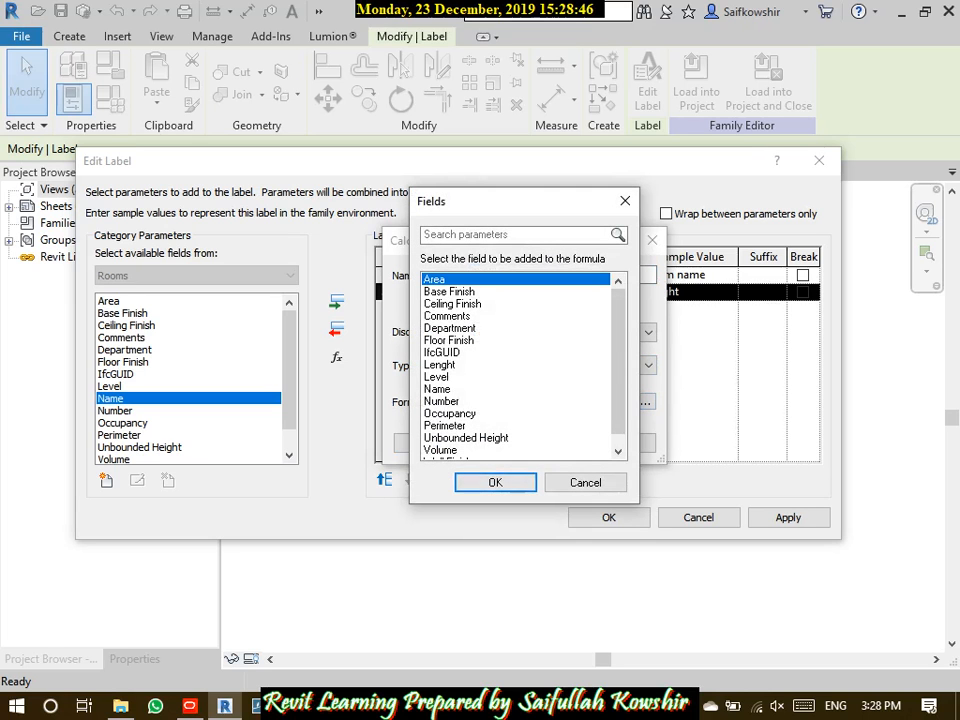
{"action": "key", "text": "Return"}
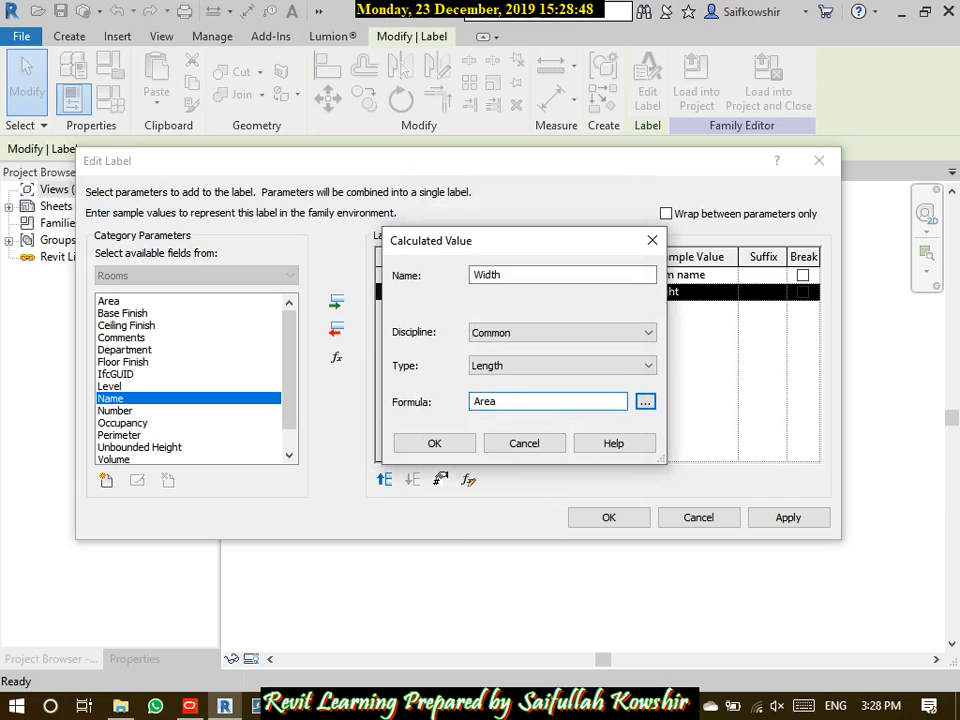
{"action": "type", "text": "/"}
{"action": "left_click", "coordinate": [646, 402]}
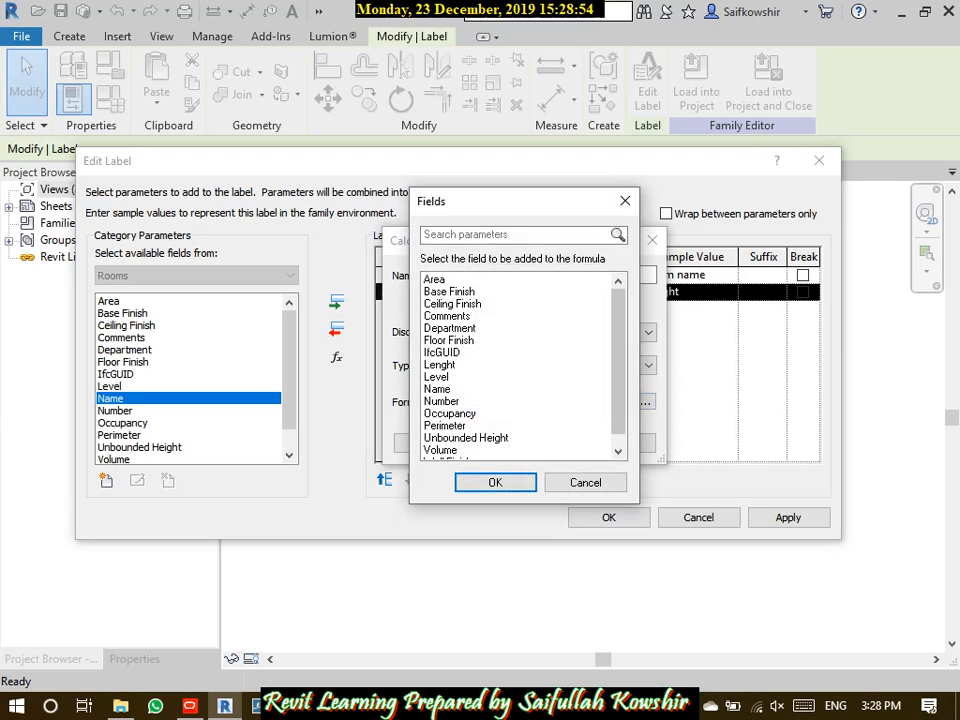
{"action": "left_click", "coordinate": [440, 365]}
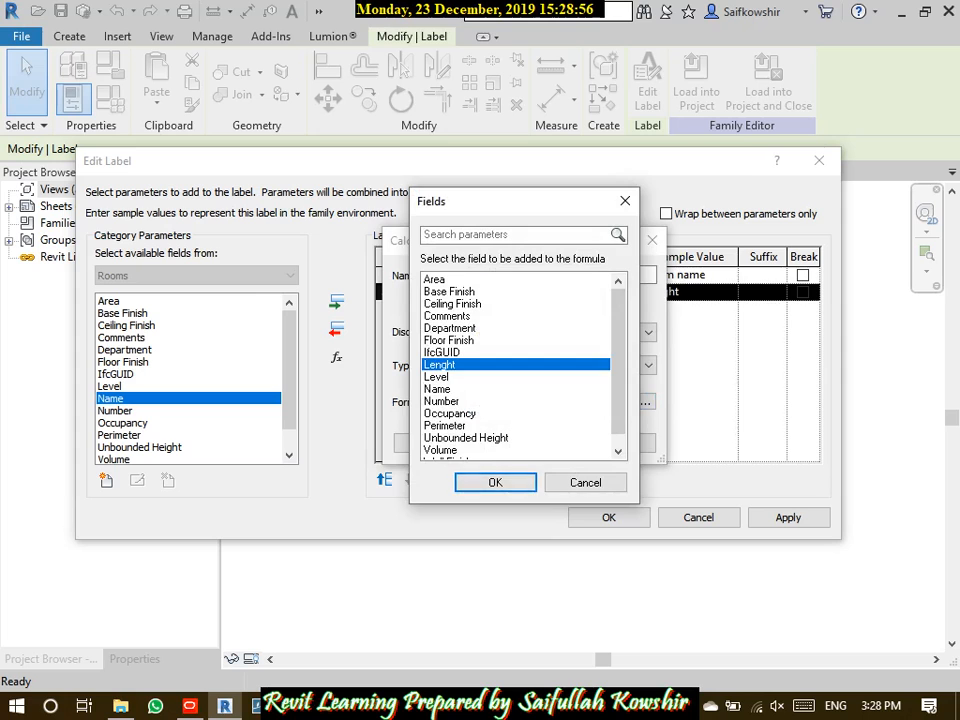
{"action": "key", "text": "Return"}
{"action": "key", "text": "Return"}
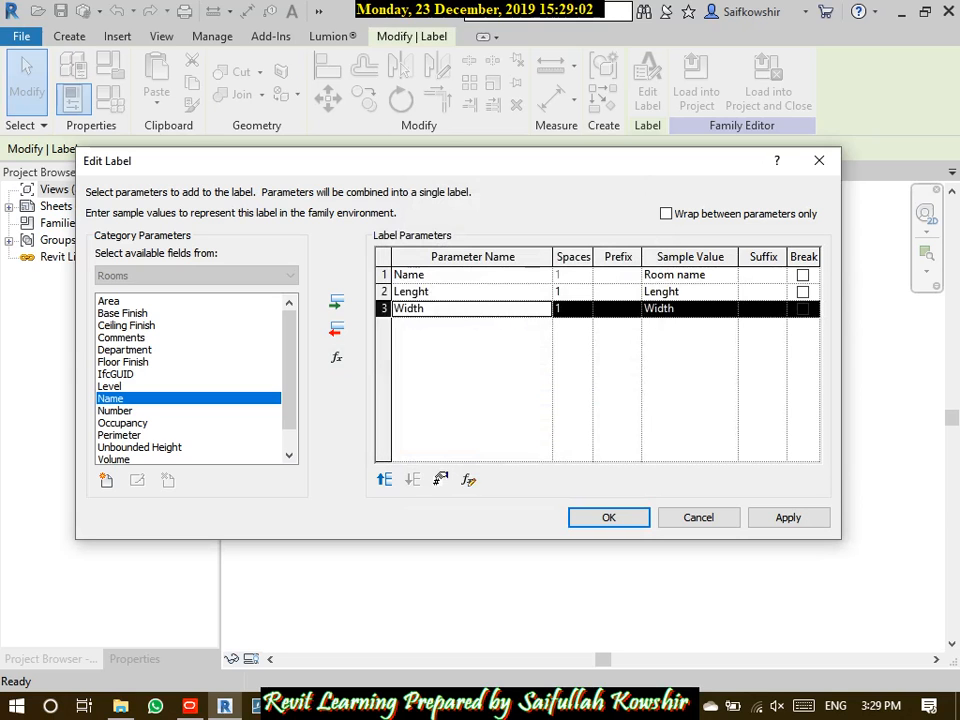
Apply the new parameters to the label and add a line break after the Name parameter
{"action": "left_click_drag", "start_coordinate": [610, 170], "coordinate": [553, 58]}
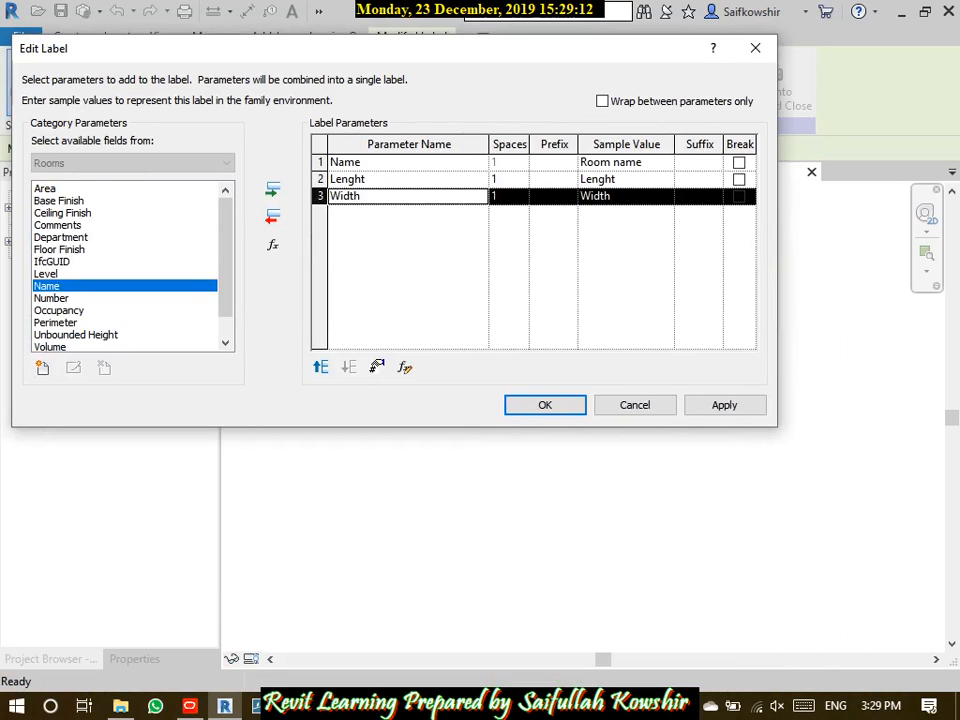
{"action": "left_click_drag", "start_coordinate": [390, 48], "coordinate": [414, 14]}
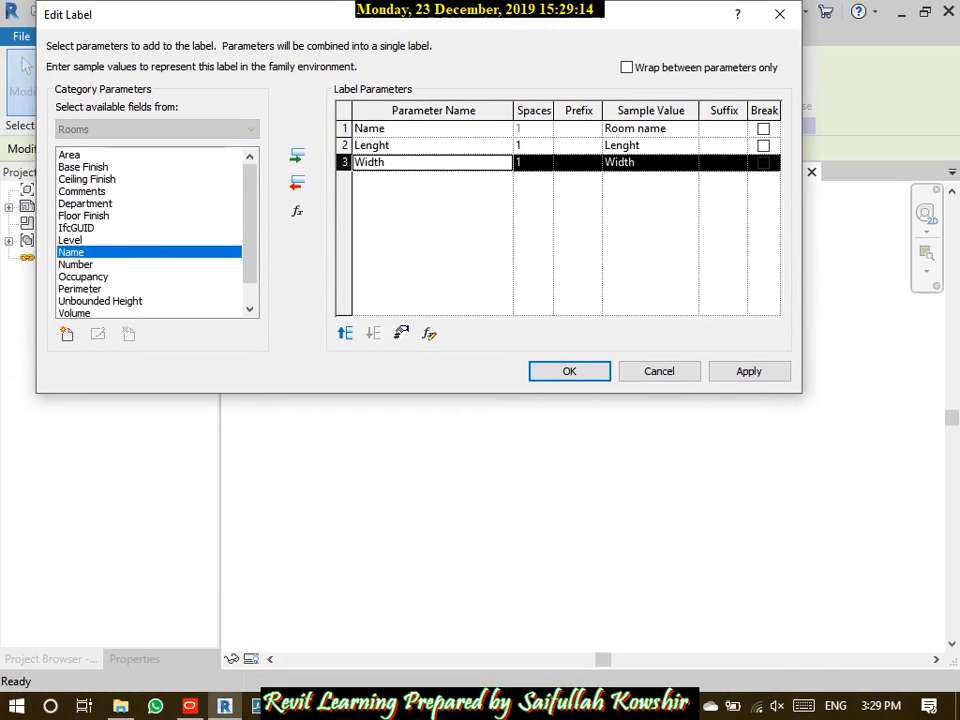
{"action": "left_click_drag", "start_coordinate": [694, 16], "coordinate": [423, 256]}
{"action": "left_click", "coordinate": [601, 486]}
{"action": "left_click", "coordinate": [732, 329]}
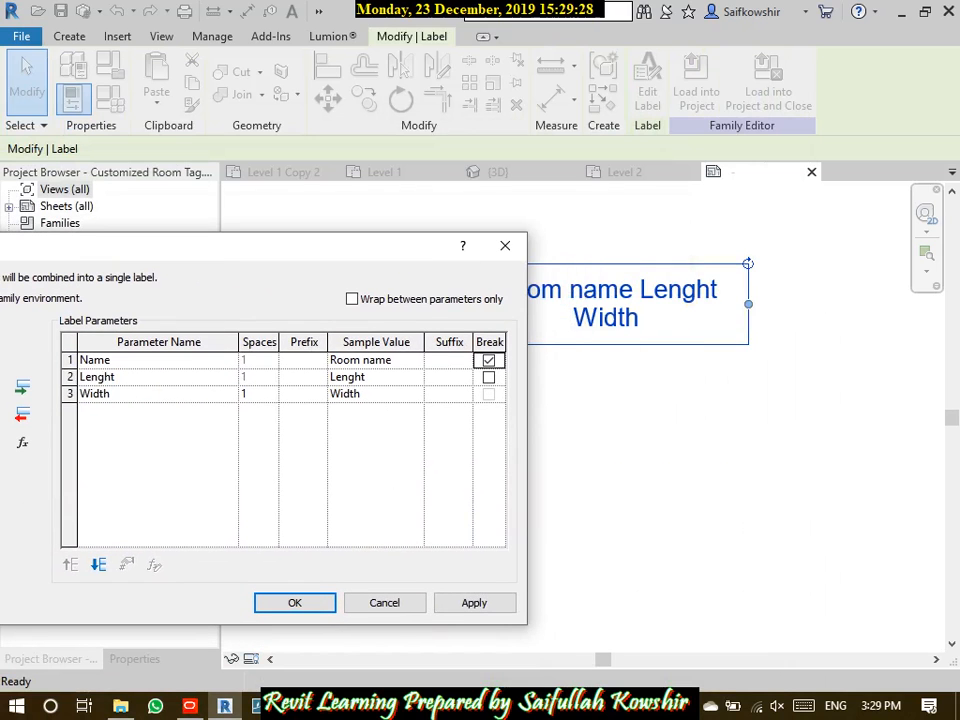
{"action": "left_click", "coordinate": [474, 603]}
{"action": "left_click_drag", "start_coordinate": [384, 256], "coordinate": [358, 222]}
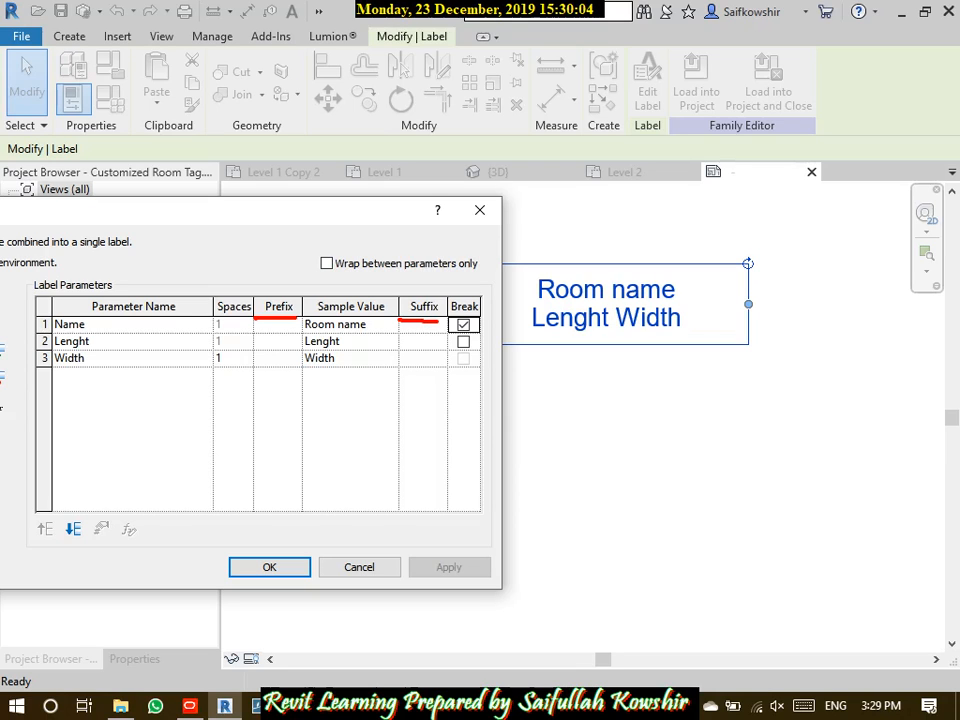
{"action": "mouse_move", "coordinate": [405, 335]}
{"action": "left_mouse_down"}
{"action": "mouse_move", "coordinate": [428, 344]}
{"action": "mouse_move", "coordinate": [417, 339]}
{"action": "mouse_move", "coordinate": [409, 350]}
{"action": "left_mouse_up"}
{"action": "mouse_move", "coordinate": [416, 350]}
{"action": "left_mouse_down"}
{"action": "mouse_move", "coordinate": [418, 365]}
{"action": "mouse_move", "coordinate": [429, 353]}
{"action": "mouse_move", "coordinate": [447, 375]}
{"action": "mouse_move", "coordinate": [428, 364]}
{"action": "mouse_move", "coordinate": [446, 363]}
{"action": "left_mouse_up"}
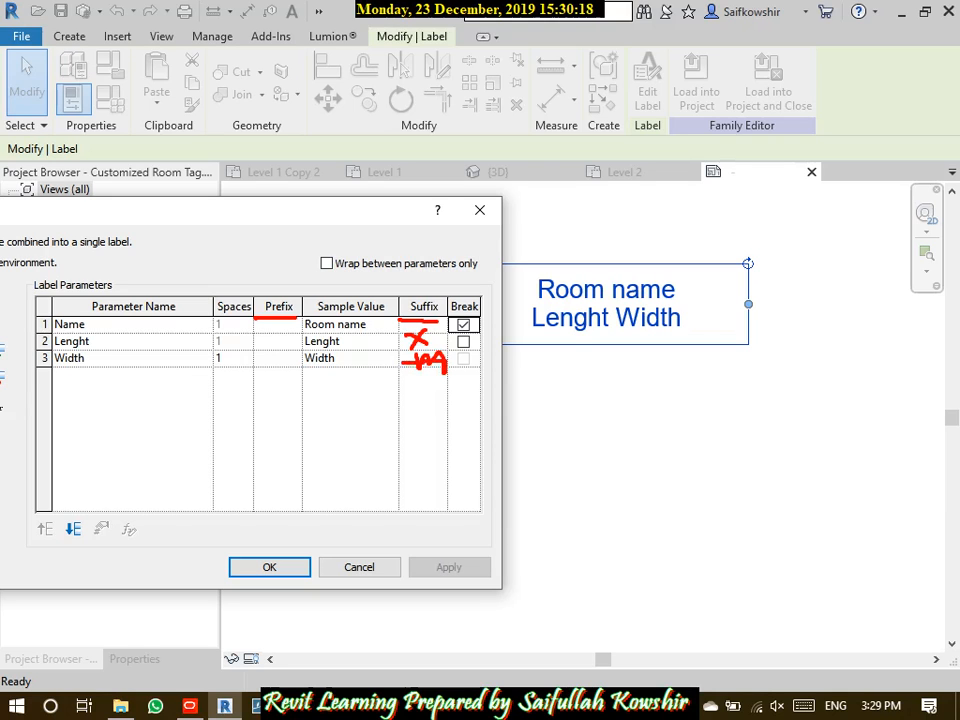
{"action": "key", "text": "Escape"}
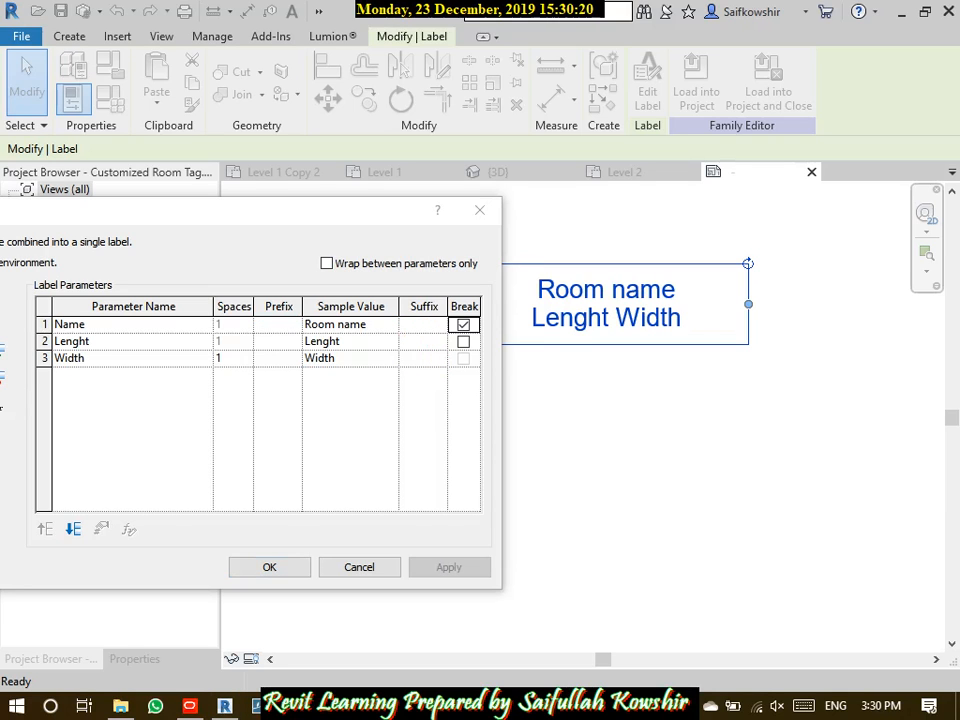
Give the Lenght parameter the suffix "X", preceded by spaces, and apply it to the label
{"action": "left_click", "coordinate": [423, 341]}
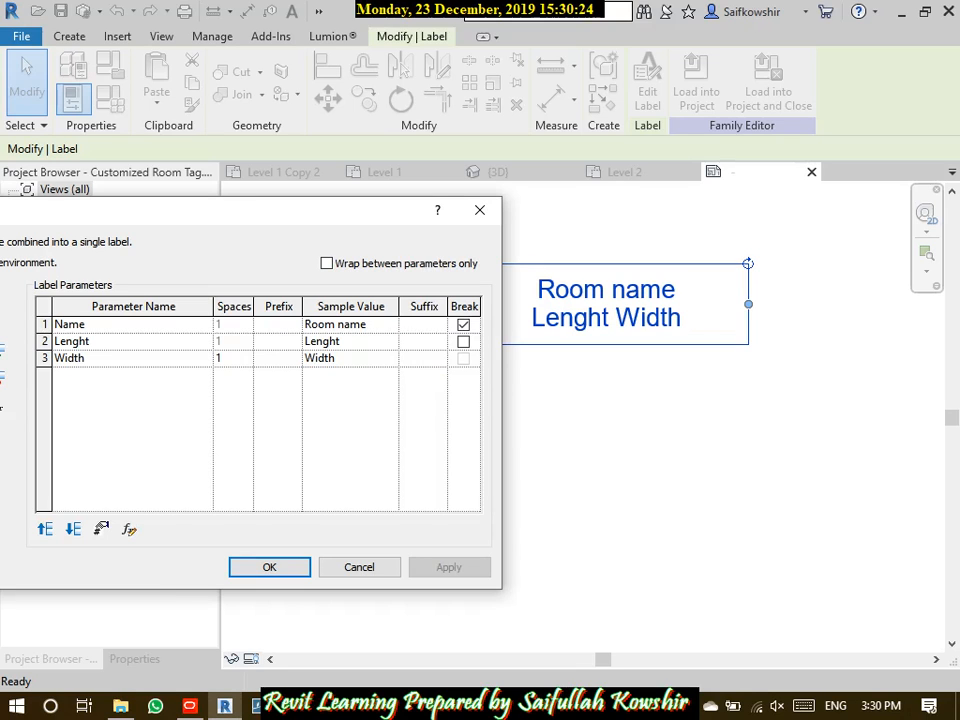
{"action": "type", "text": "X"}
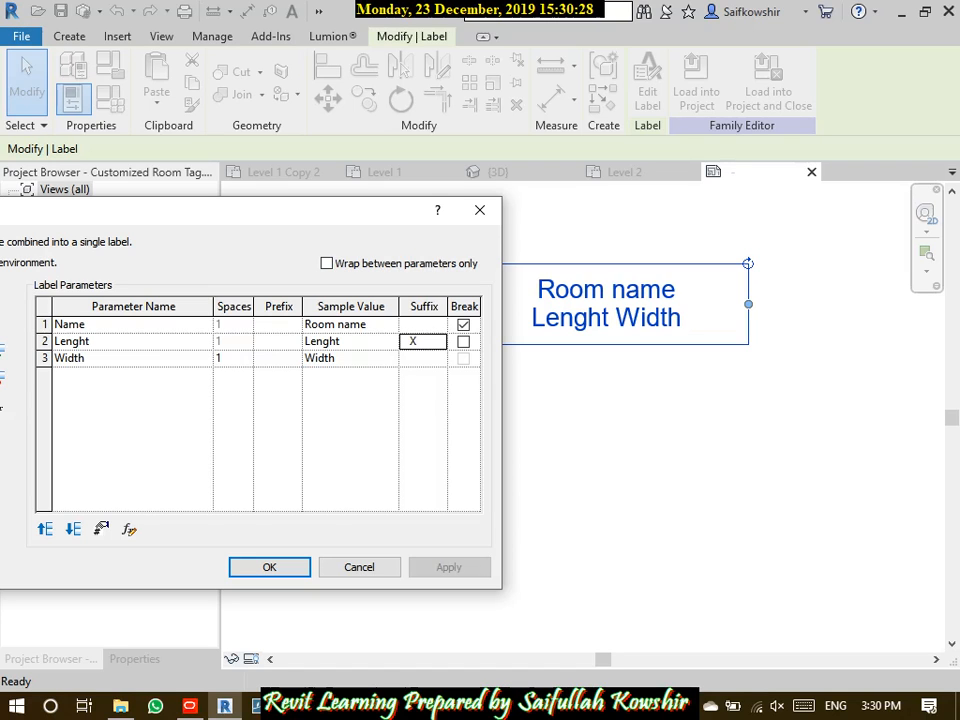
{"action": "key", "text": "Return"}
{"action": "left_click", "coordinate": [449, 567]}
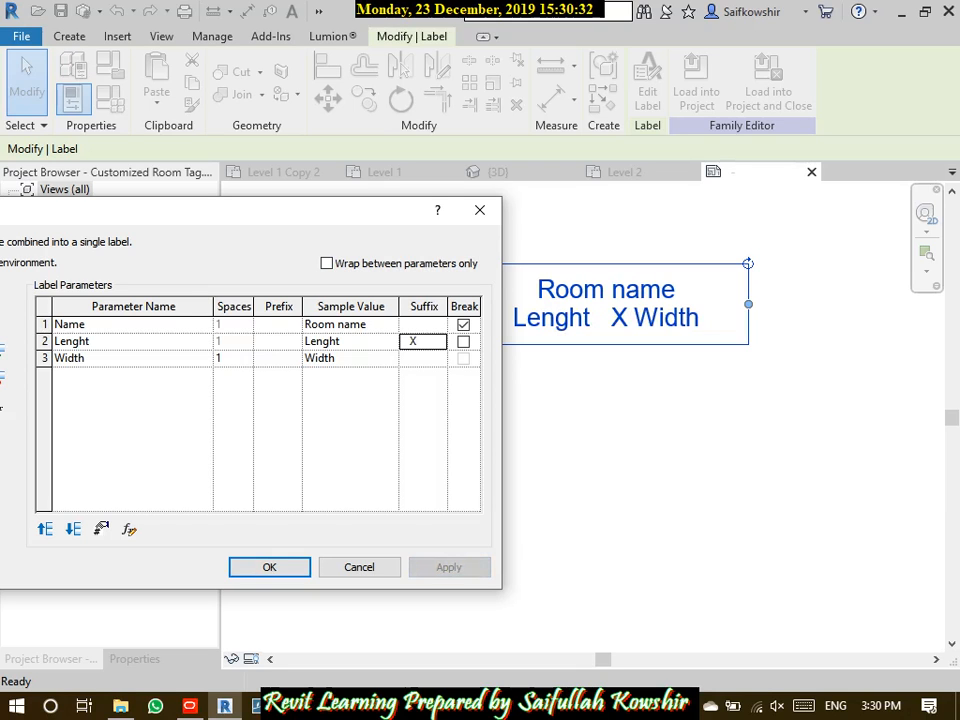
Give the Width parameter the suffix "mm" and apply it to the label
{"action": "double_click", "coordinate": [423, 358]}
{"action": "type", "text": "mm"}
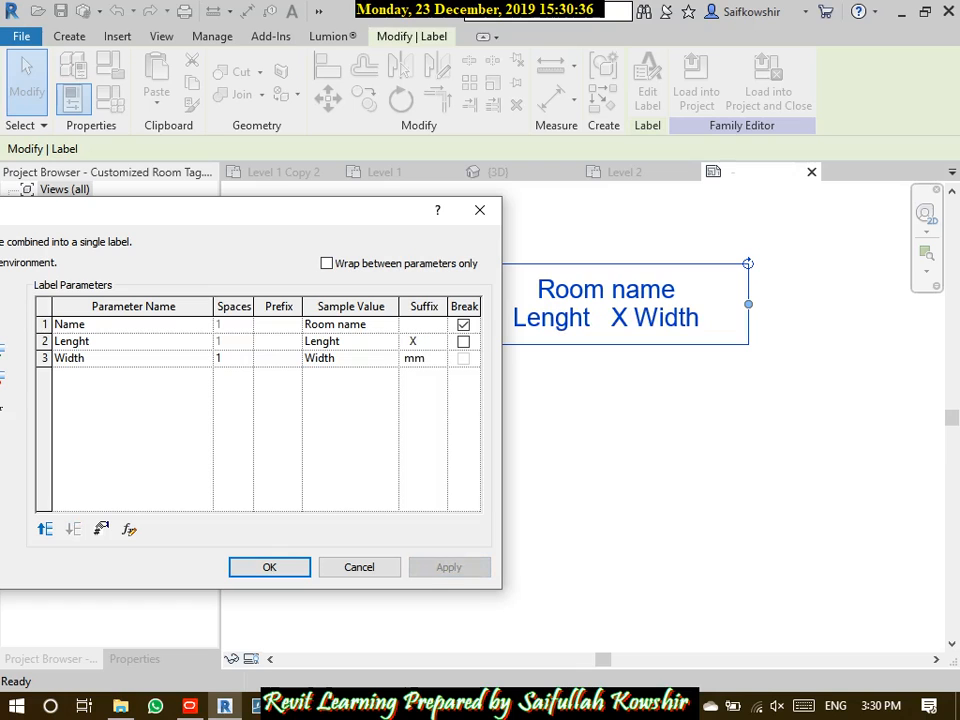
{"action": "left_click", "coordinate": [449, 567]}
{"action": "left_click", "coordinate": [449, 567]}
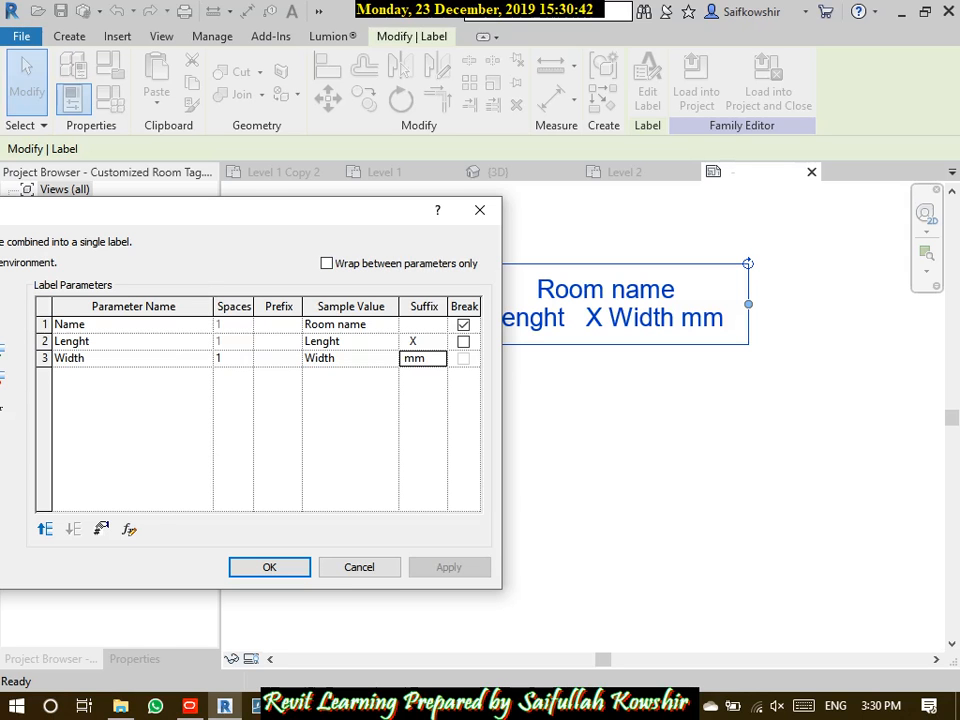
{"action": "left_click_drag", "start_coordinate": [315, 222], "coordinate": [360, 215]}
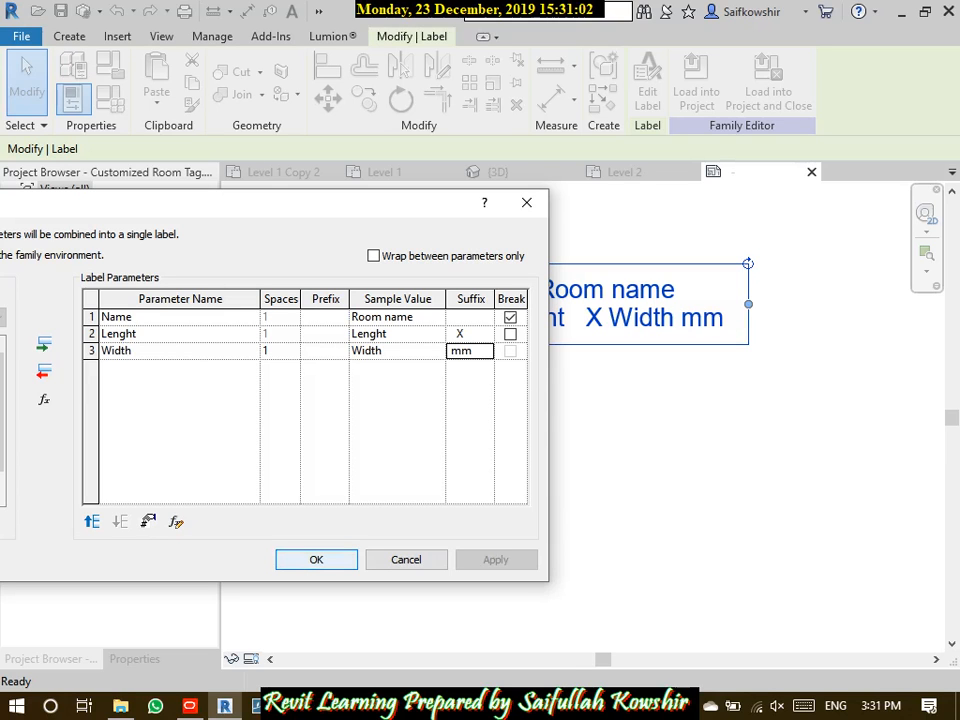
Accept the edited label and load the customized room tag family into the House Project, leaving tag placement and dismissing the save reminder
{"action": "left_click", "coordinate": [316, 559]}
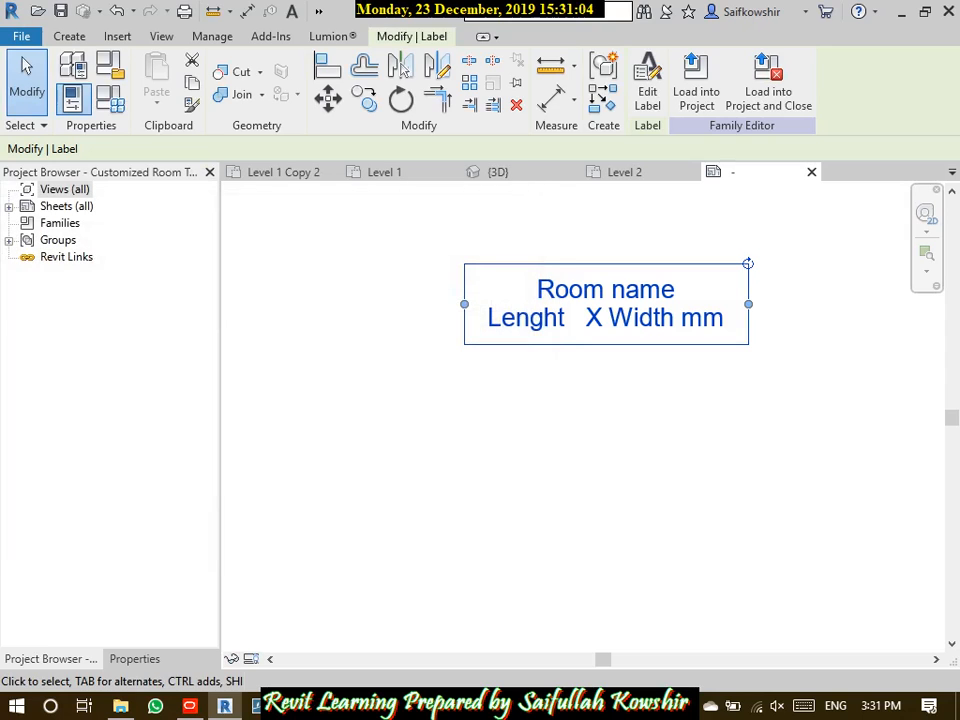
{"action": "left_click", "coordinate": [696, 84]}
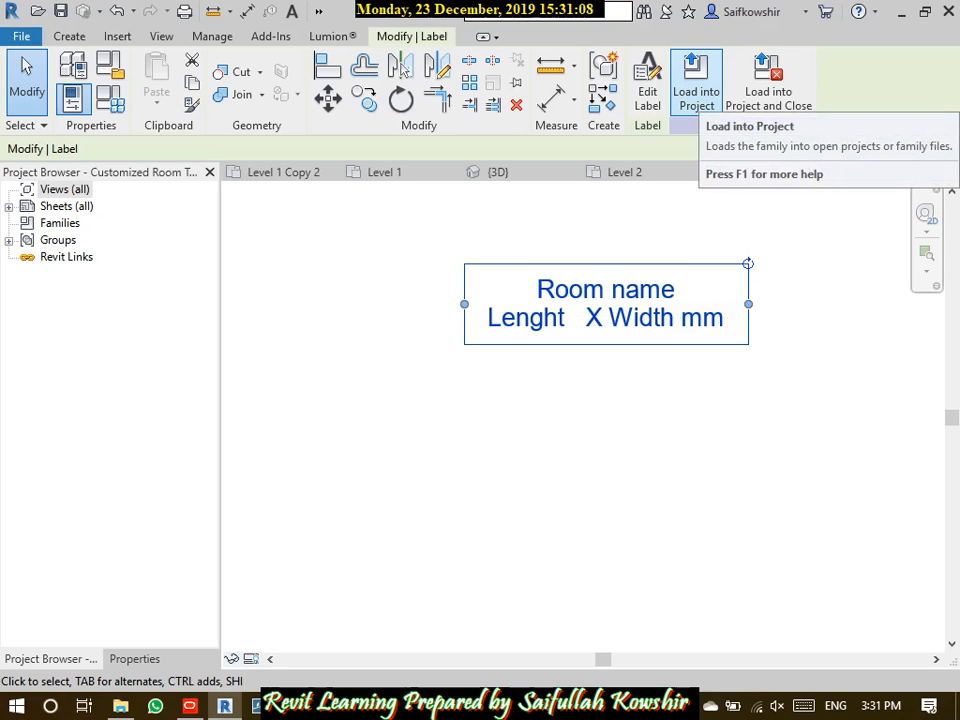
{"action": "left_click", "coordinate": [696, 84]}
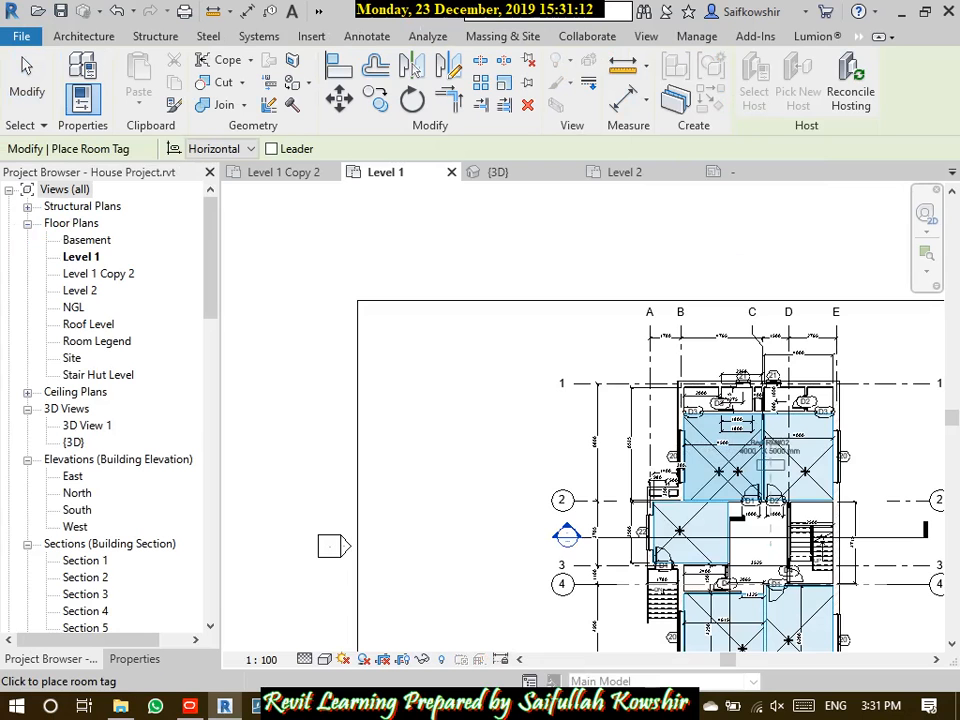
{"action": "key", "text": "Escape"}
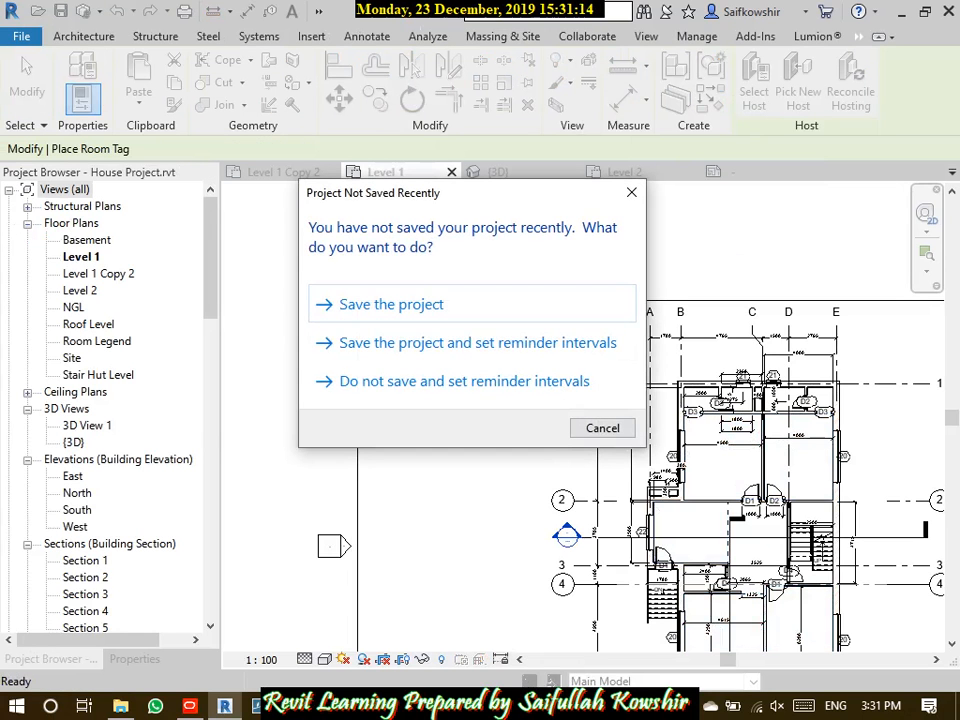
{"action": "key", "text": "Escape"}
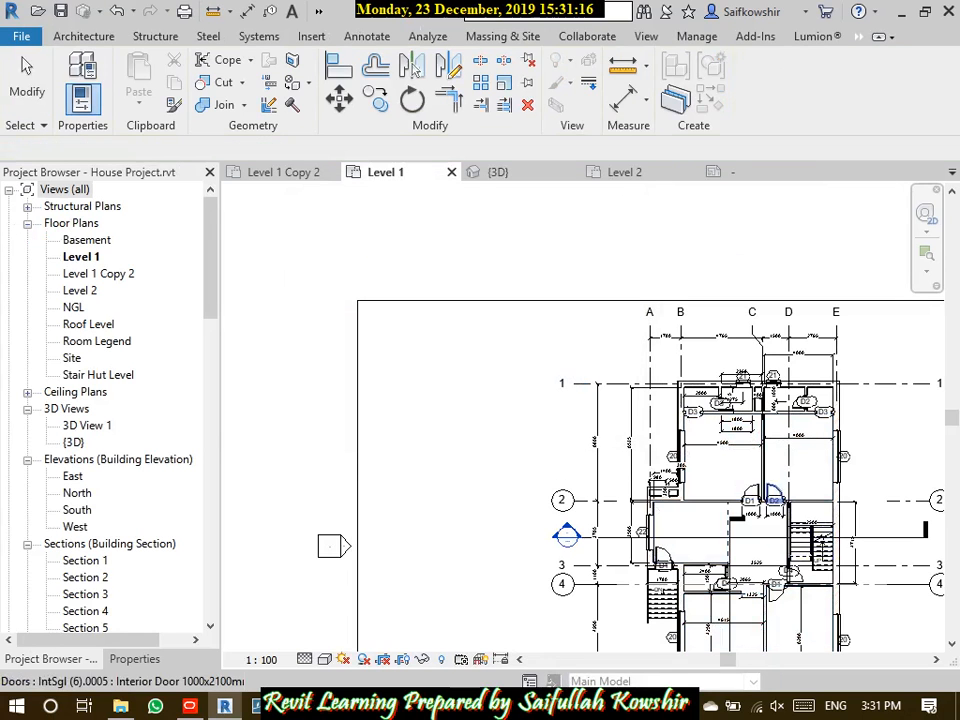
Place the customized room tag in the Bed RM#01 room on the Level 1 floor plan
{"action": "scroll", "coordinate": [728, 466], "scroll_direction": "up", "scroll_amount": 2}
{"action": "middle_click_drag", "start_coordinate": [728, 466], "coordinate": [590, 357]}
{"action": "left_click", "coordinate": [568, 371]}
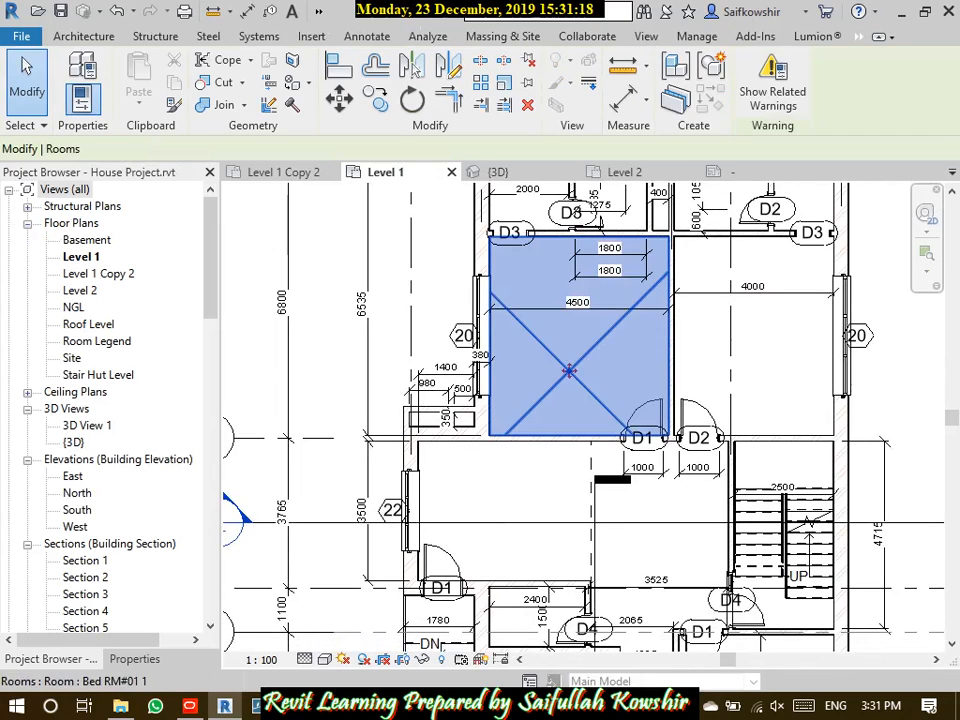
{"action": "left_click", "coordinate": [84, 36]}
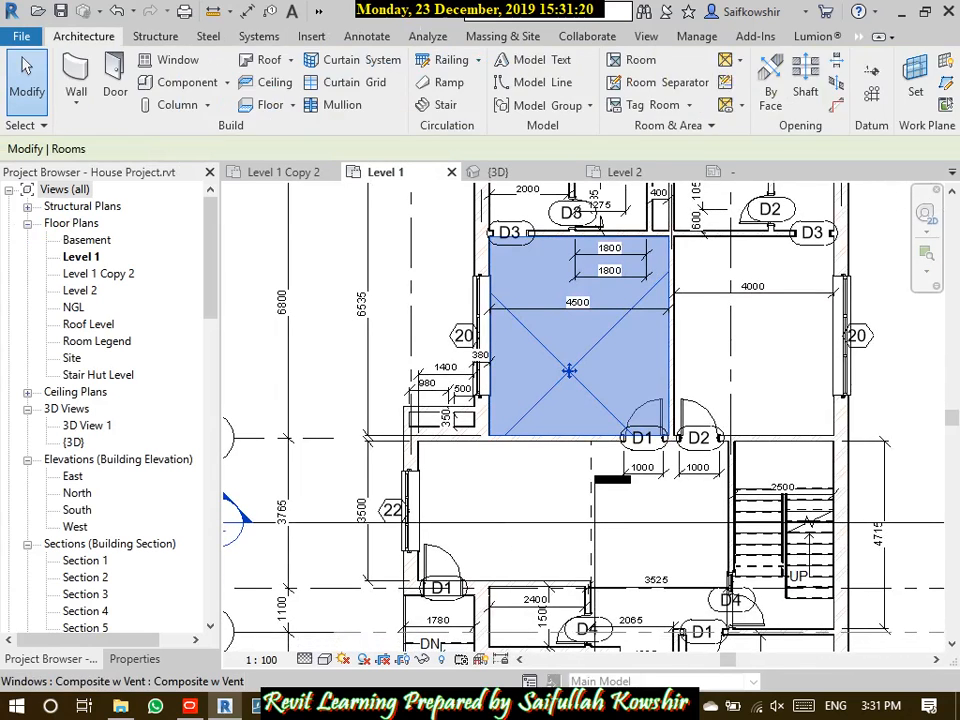
{"action": "left_click", "coordinate": [652, 105]}
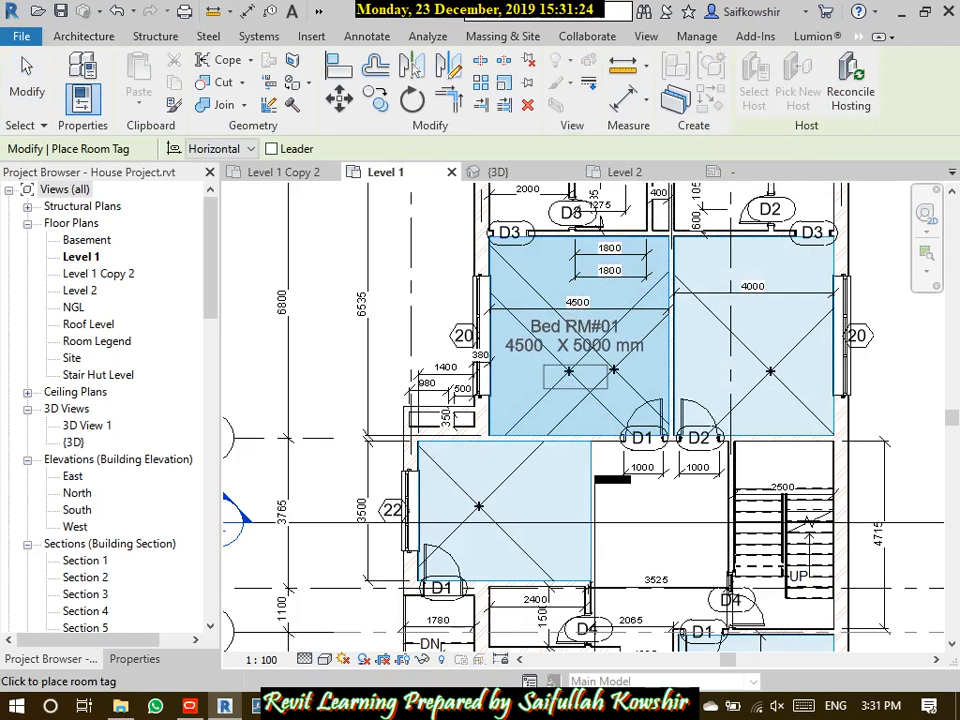
{"action": "left_click", "coordinate": [505, 357]}
{"action": "key", "text": "Escape"}
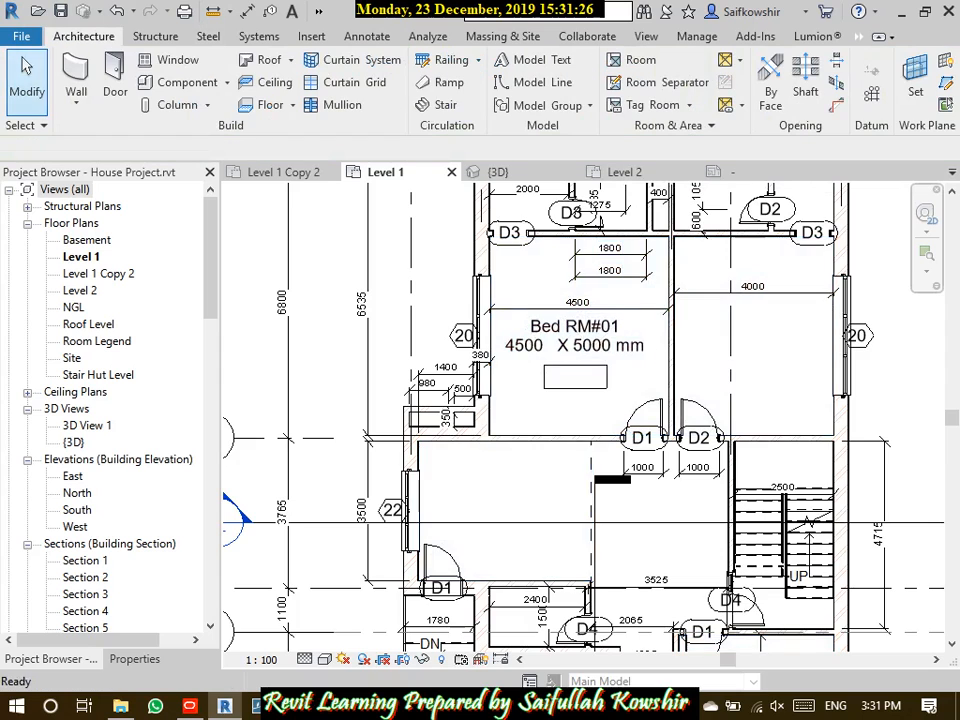
Place a trial text note reading "Bed Room" in the room beside Bed RM#01 and delete it
{"action": "scroll", "coordinate": [539, 377], "scroll_direction": "up", "scroll_amount": 3}
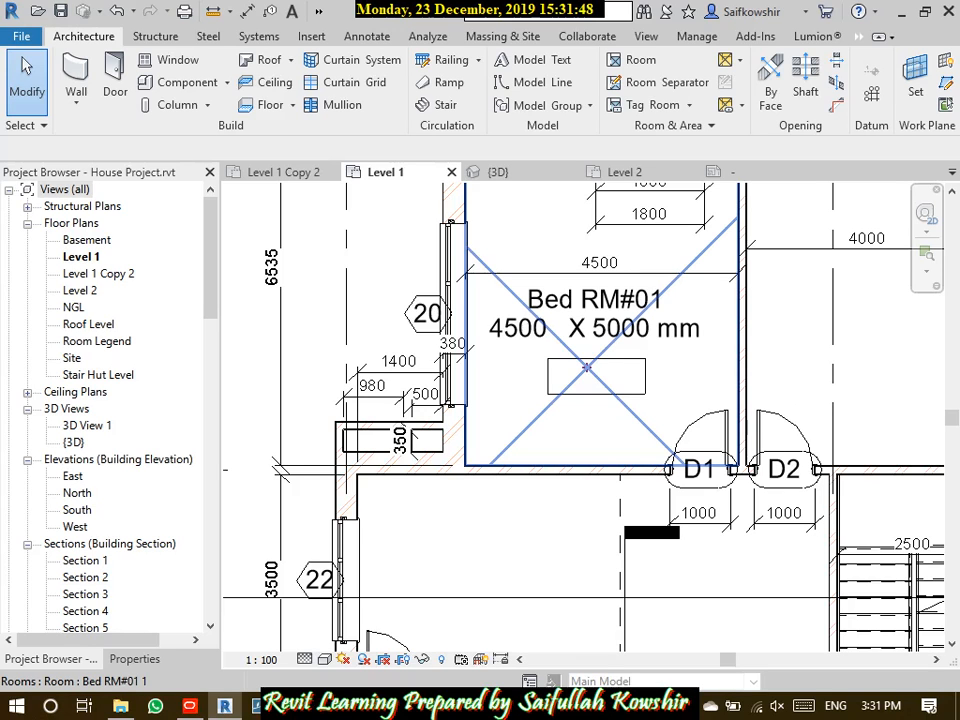
{"action": "scroll", "coordinate": [404, 378], "scroll_direction": "down", "scroll_amount": 4}
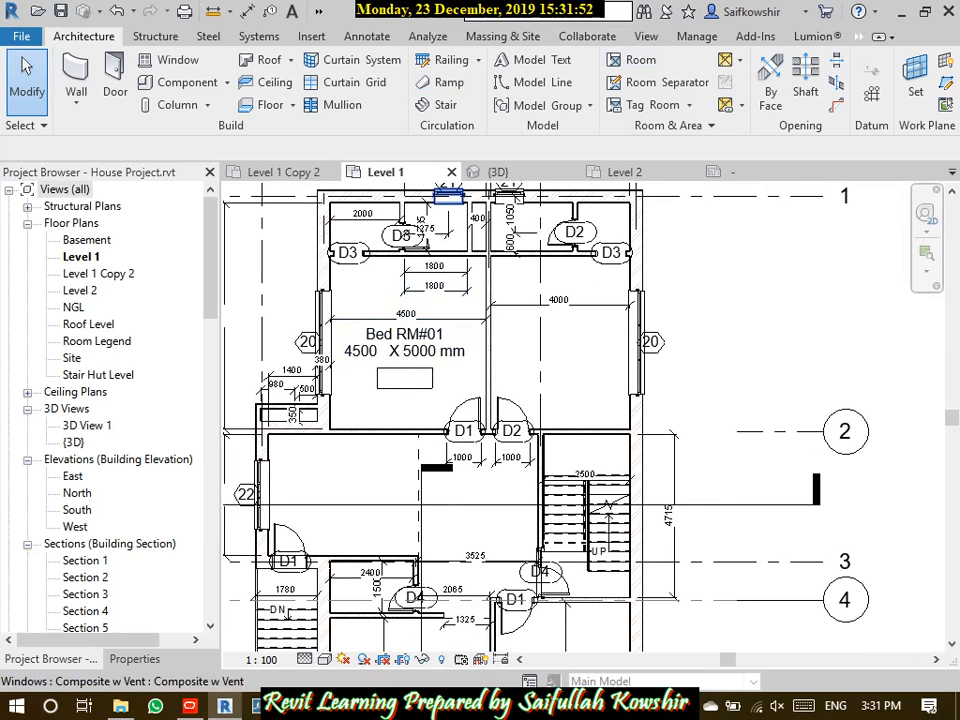
{"action": "left_click", "coordinate": [367, 36]}
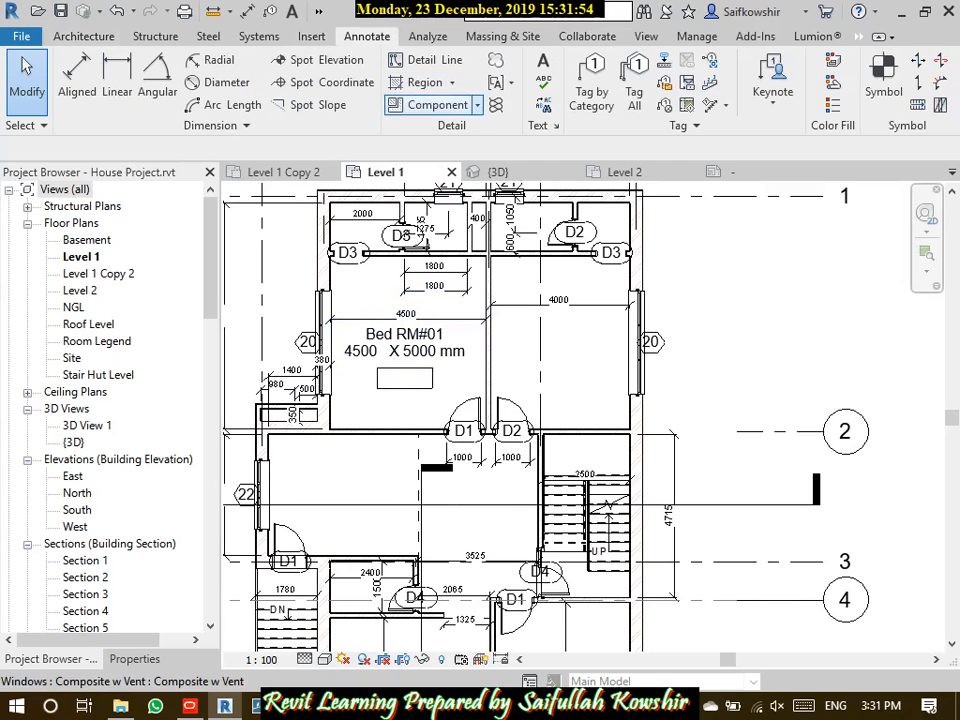
{"action": "left_click", "coordinate": [543, 70]}
{"action": "scroll", "coordinate": [542, 373], "scroll_direction": "up", "scroll_amount": 3}
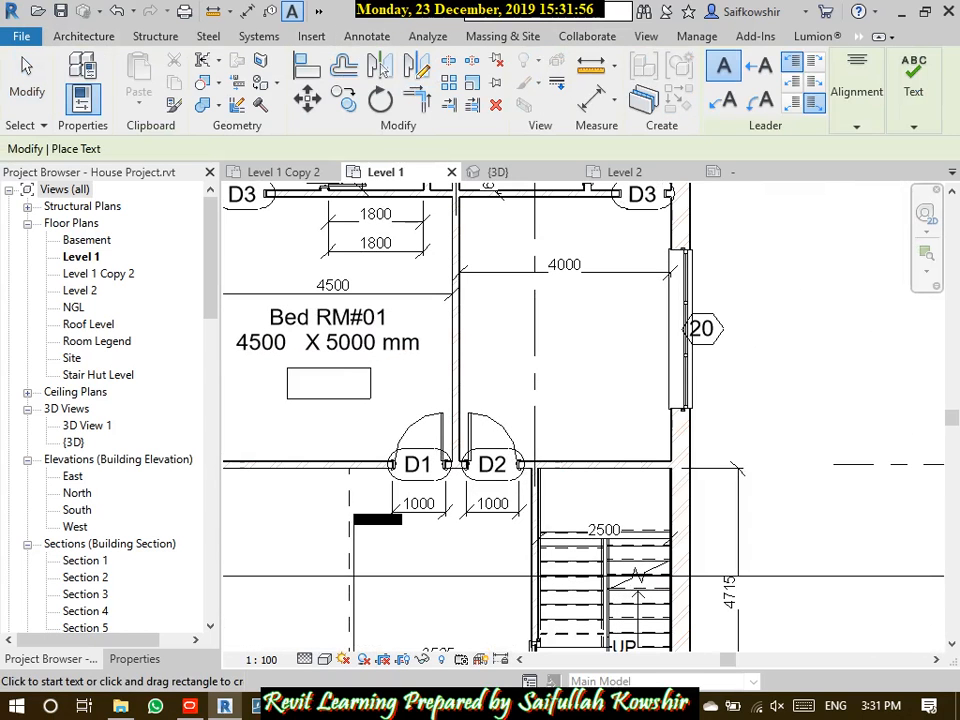
{"action": "left_click_drag", "start_coordinate": [486, 294], "coordinate": [523, 381]}
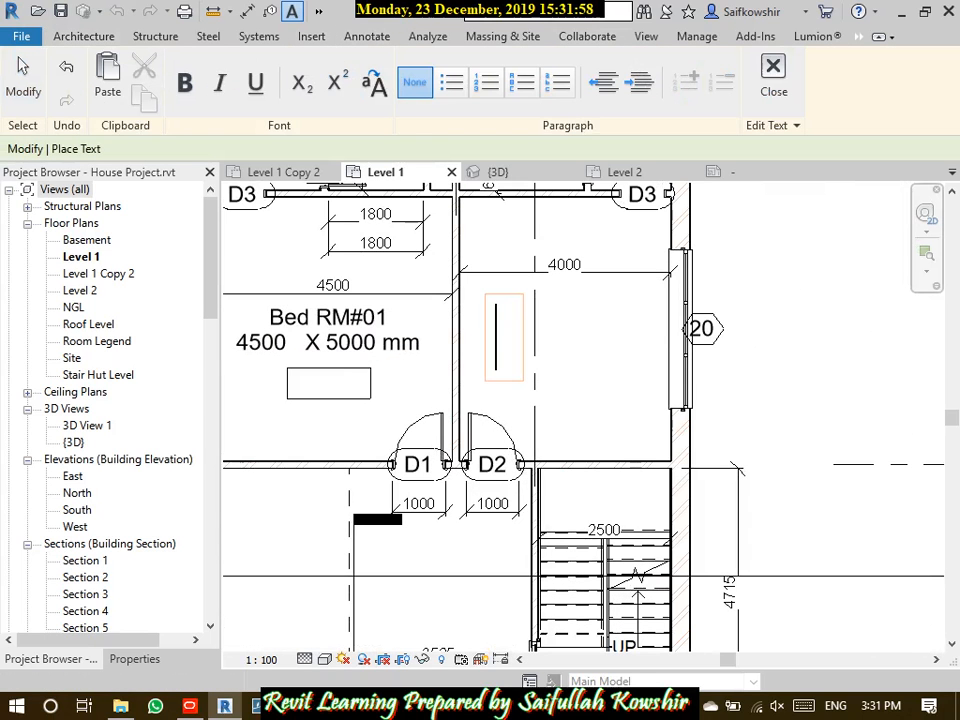
{"action": "type", "text": "Bed "}
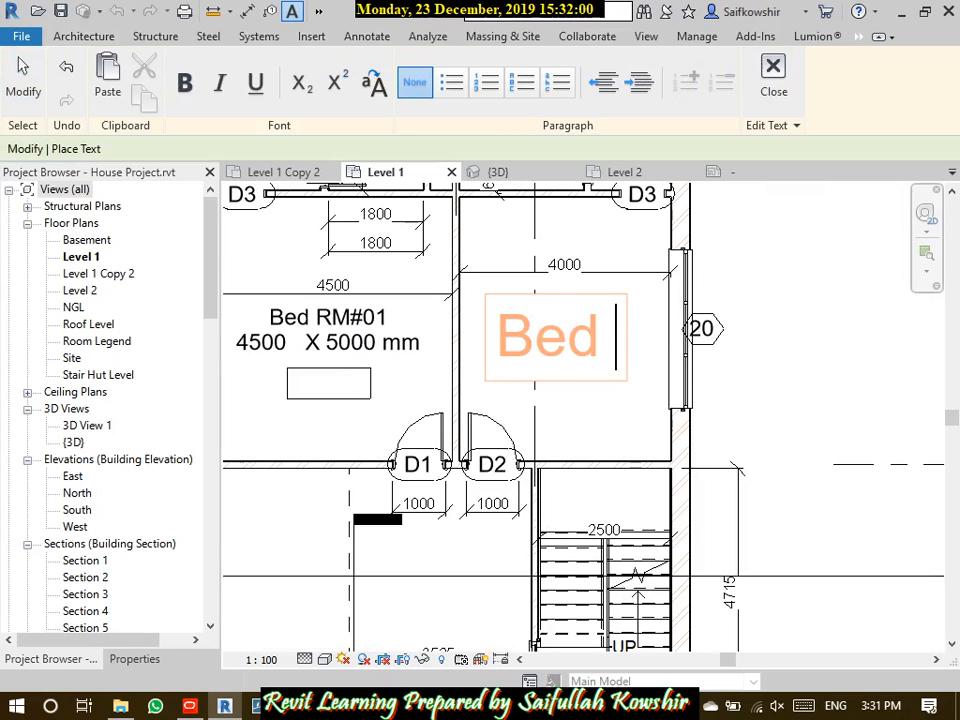
{"action": "type", "text": "Room"}
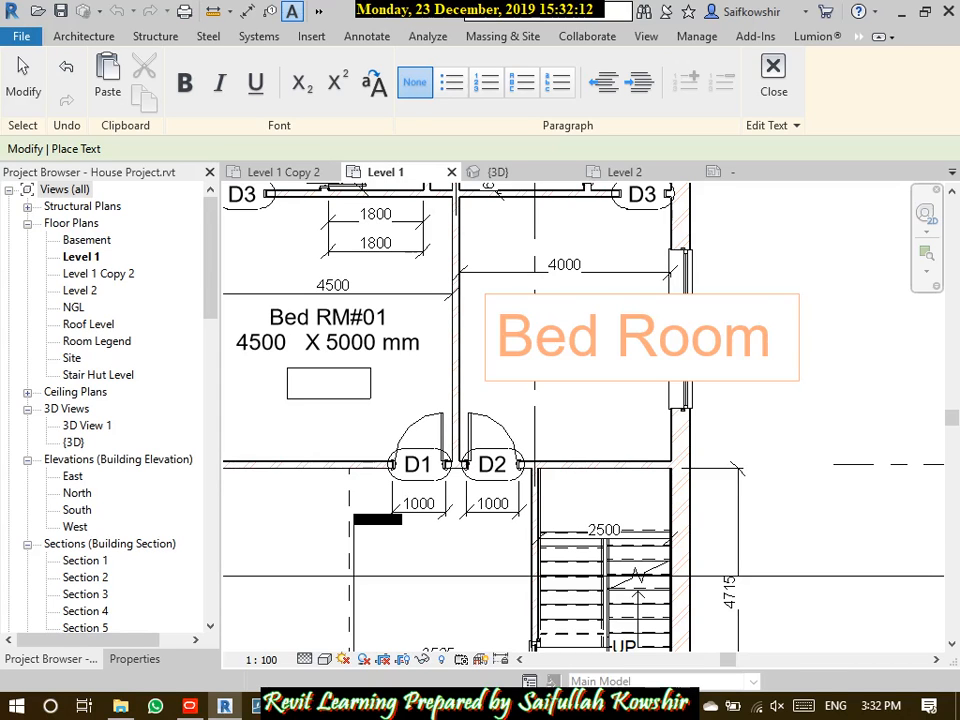
{"action": "key", "text": "Escape"}
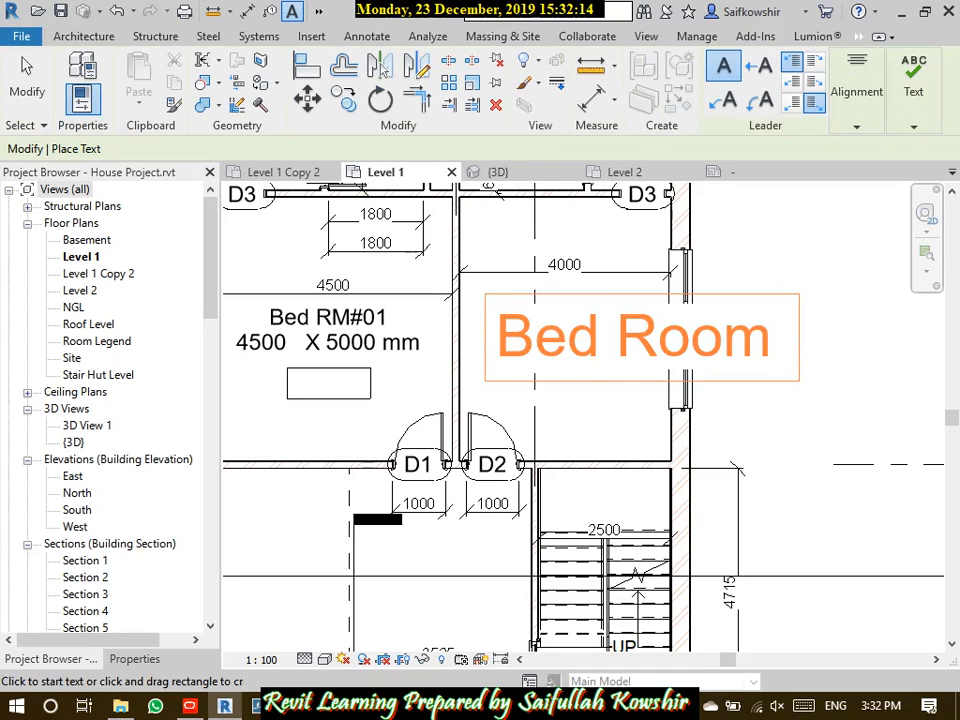
{"action": "key", "text": "Escape"}
{"action": "left_click", "coordinate": [634, 338]}
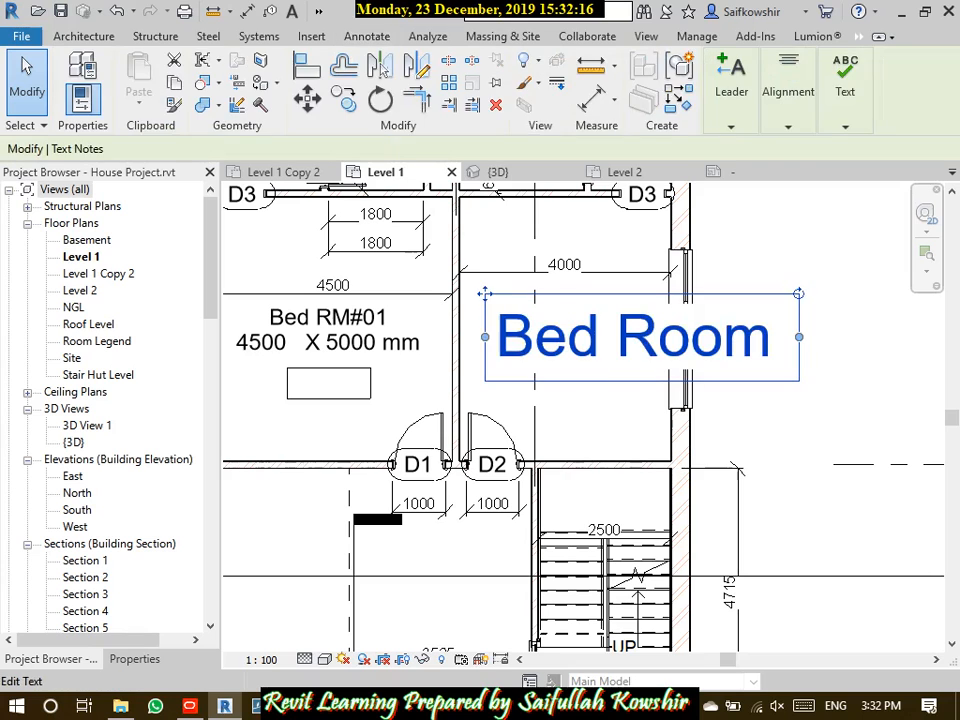
{"action": "key", "text": "Delete"}
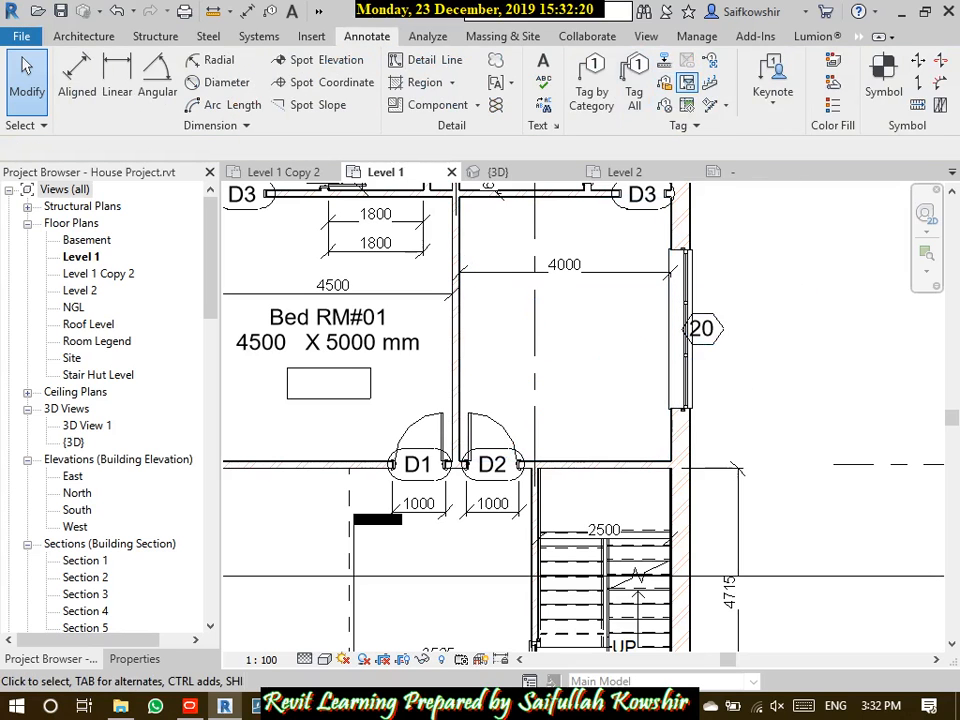
Place the customized room tag in the Bed RM#02 room and leave the tagging command
{"action": "left_click", "coordinate": [84, 37]}
{"action": "left_click", "coordinate": [645, 105]}
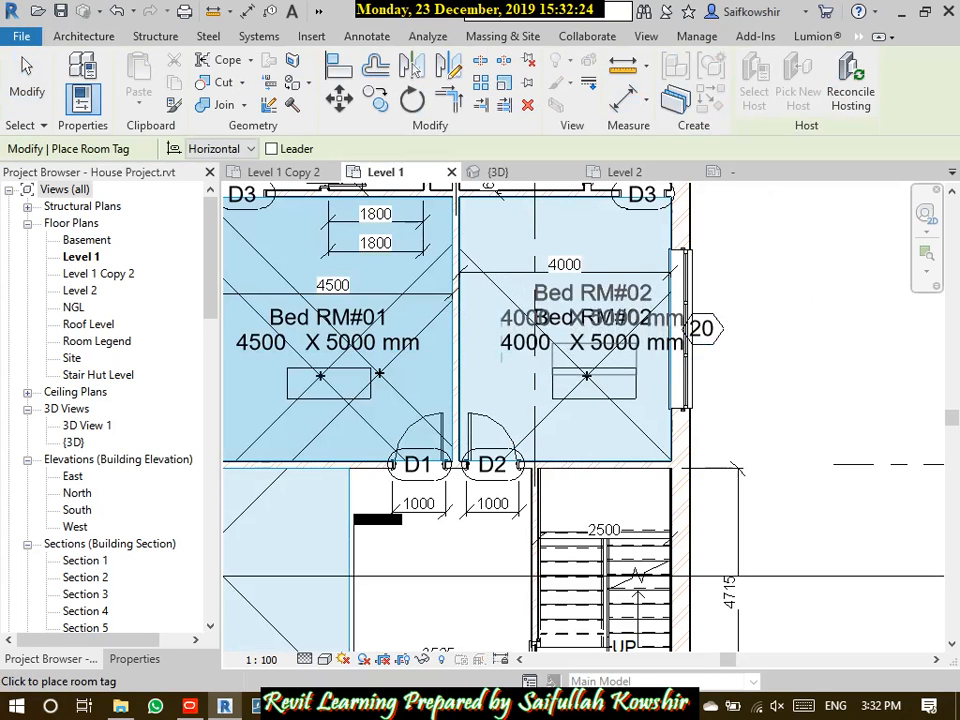
{"action": "left_click", "coordinate": [27, 78]}
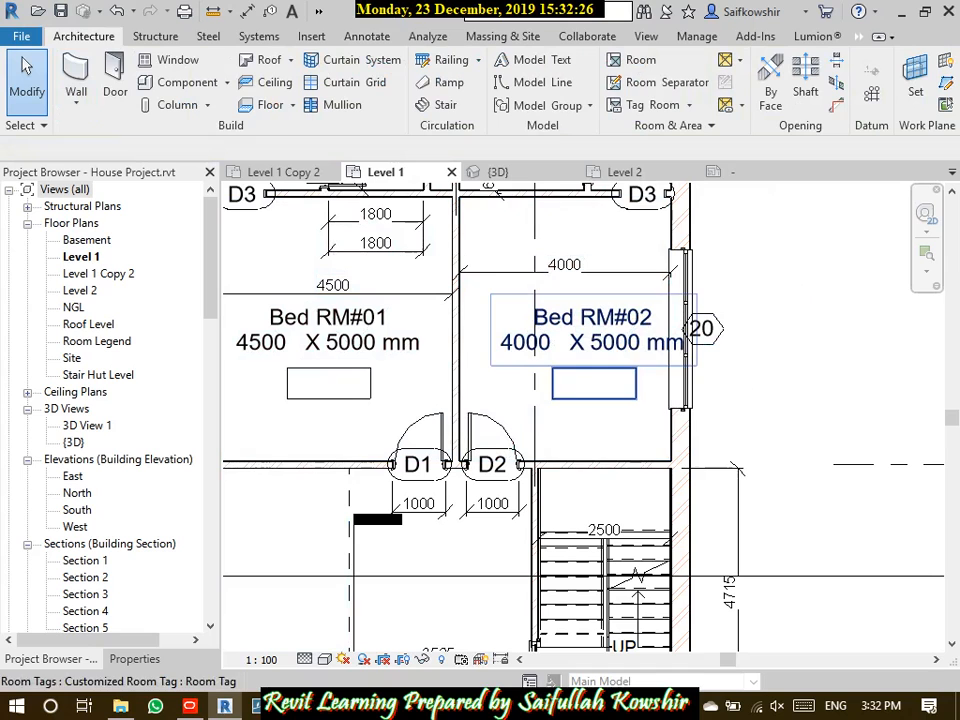
Try the Room Tag With Area and Room Tag With Volume types on the Bed RM#02 tag
{"action": "left_click", "coordinate": [594, 390]}
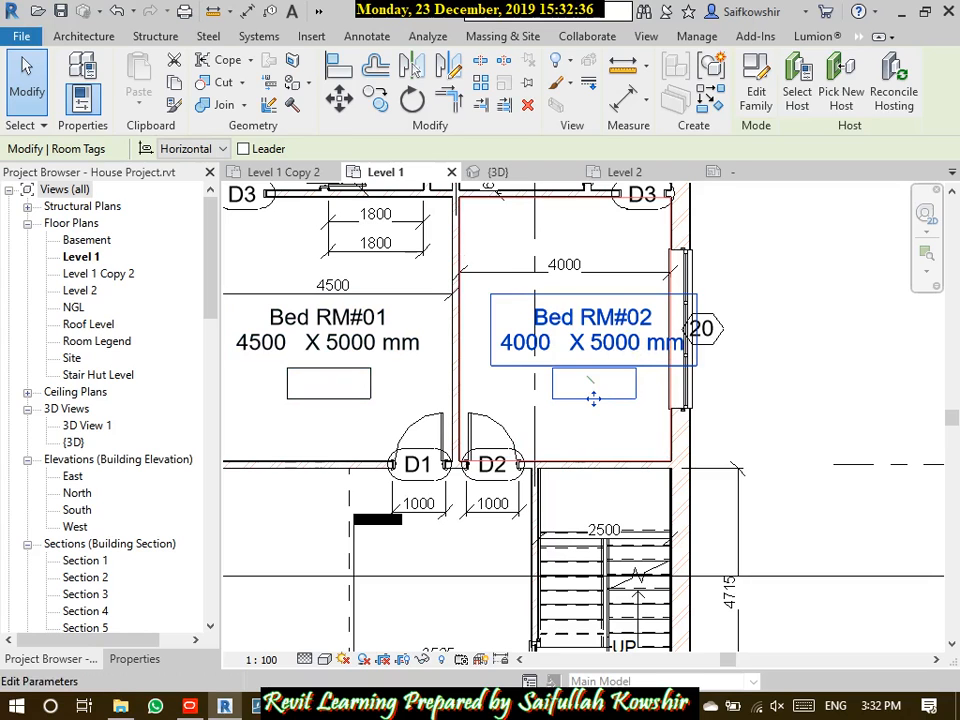
{"action": "left_click", "coordinate": [134, 659]}
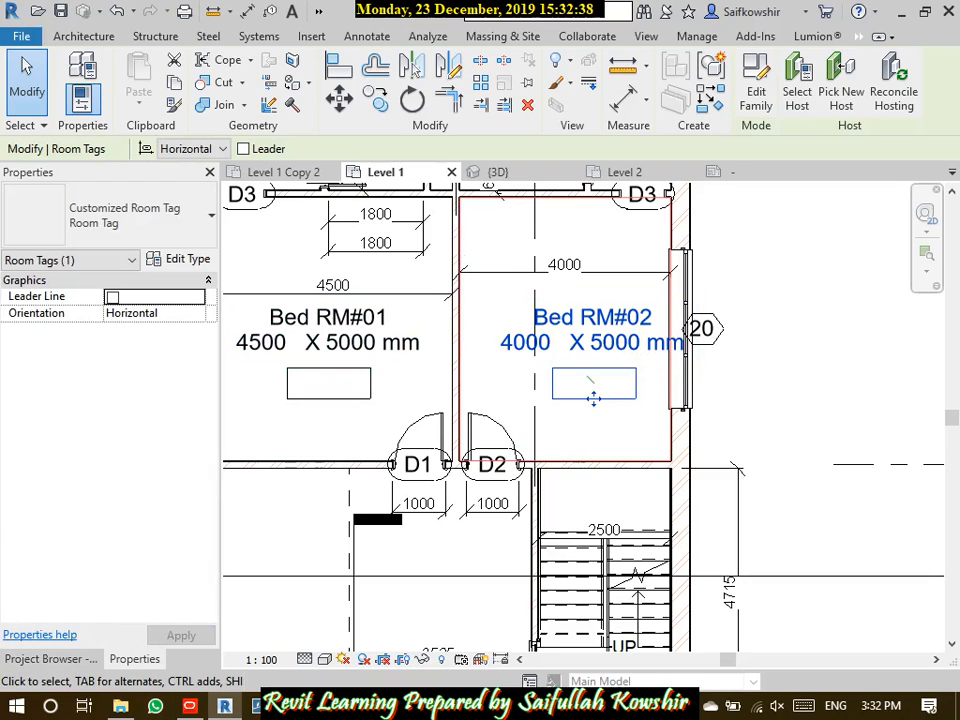
{"action": "left_click", "coordinate": [110, 215]}
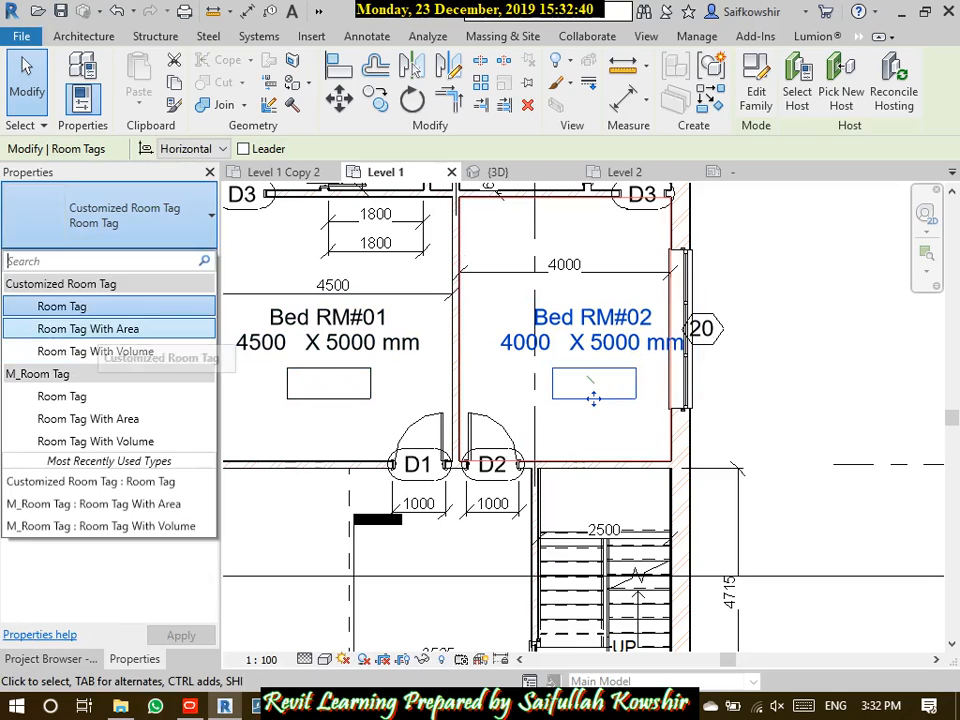
{"action": "left_click", "coordinate": [107, 328]}
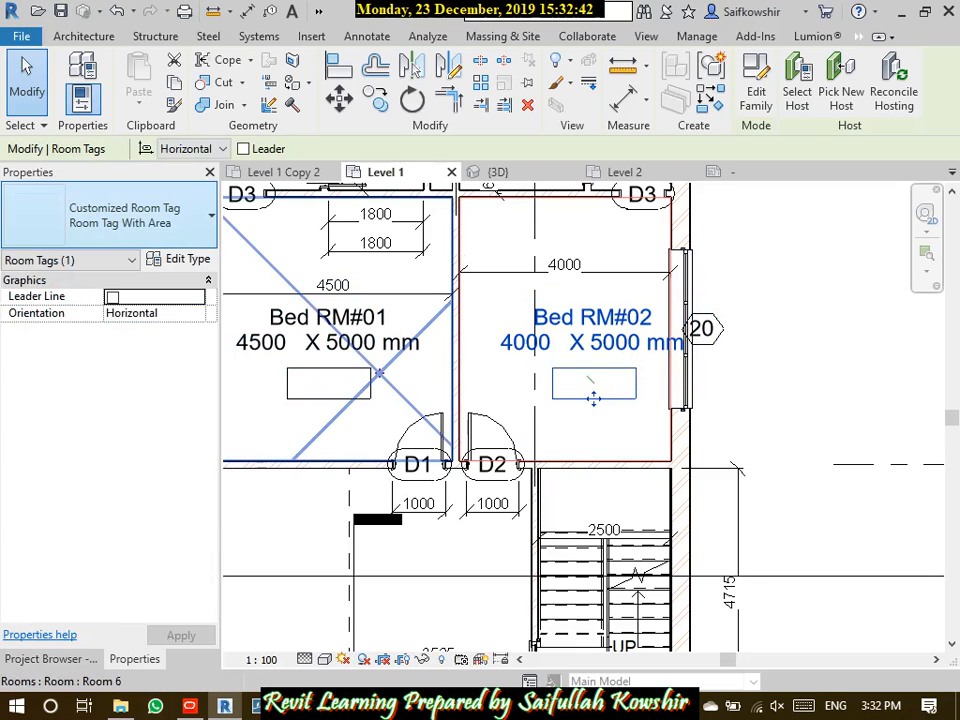
{"action": "left_click", "coordinate": [110, 215]}
{"action": "left_click", "coordinate": [95, 351]}
{"action": "key", "text": "Escape"}
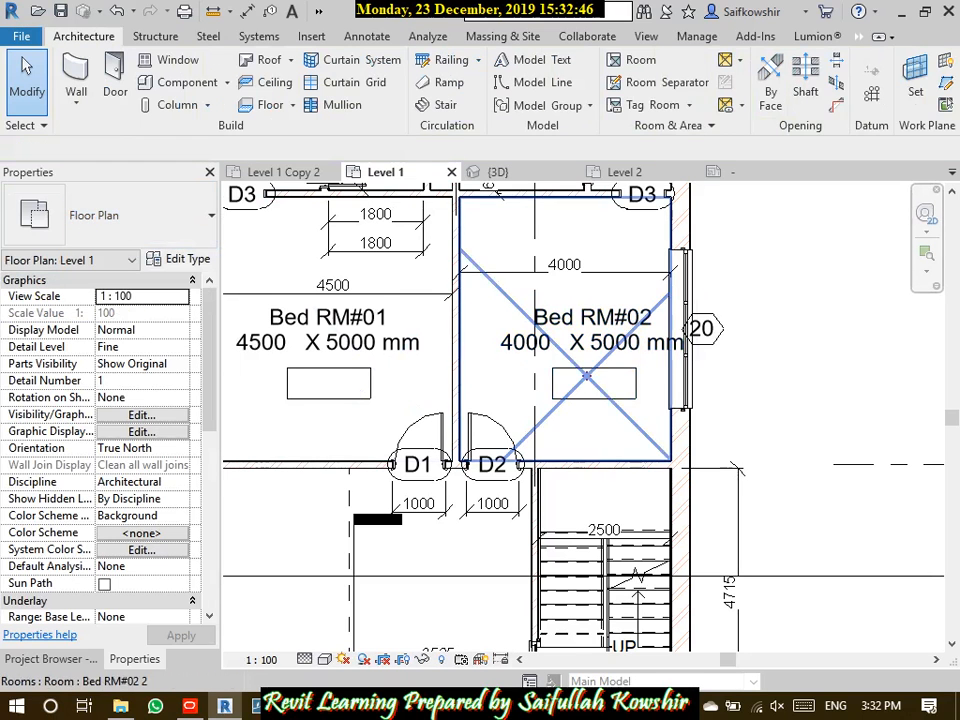
Switch the Bed RM#02 tag back to the Room Tag type and delete that tag
{"action": "left_click", "coordinate": [590, 390]}
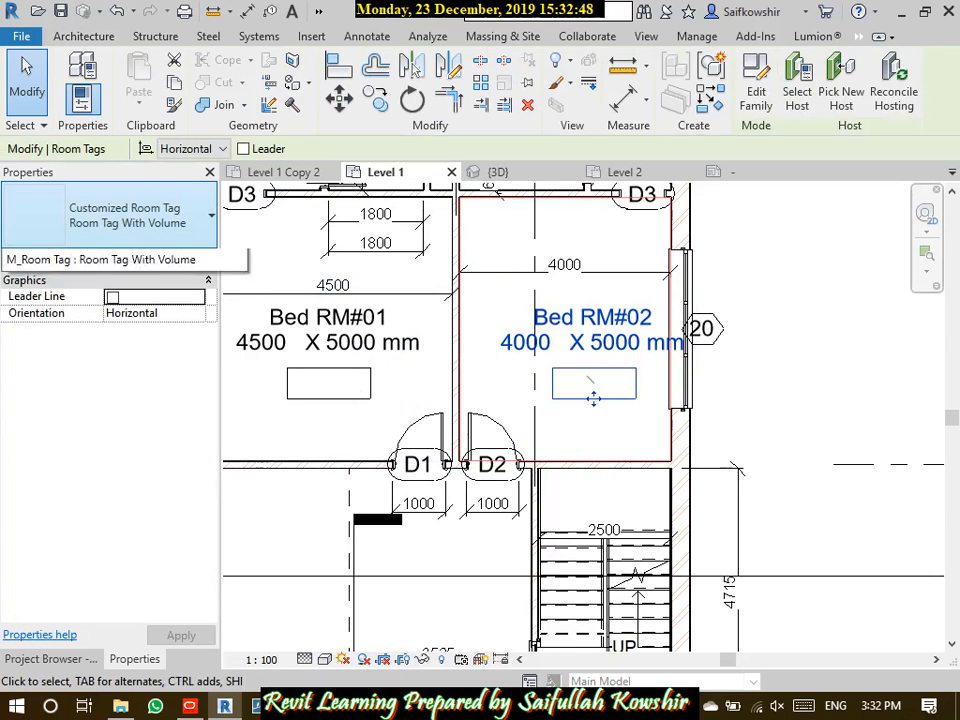
{"action": "left_click", "coordinate": [110, 215]}
{"action": "left_click", "coordinate": [45, 306]}
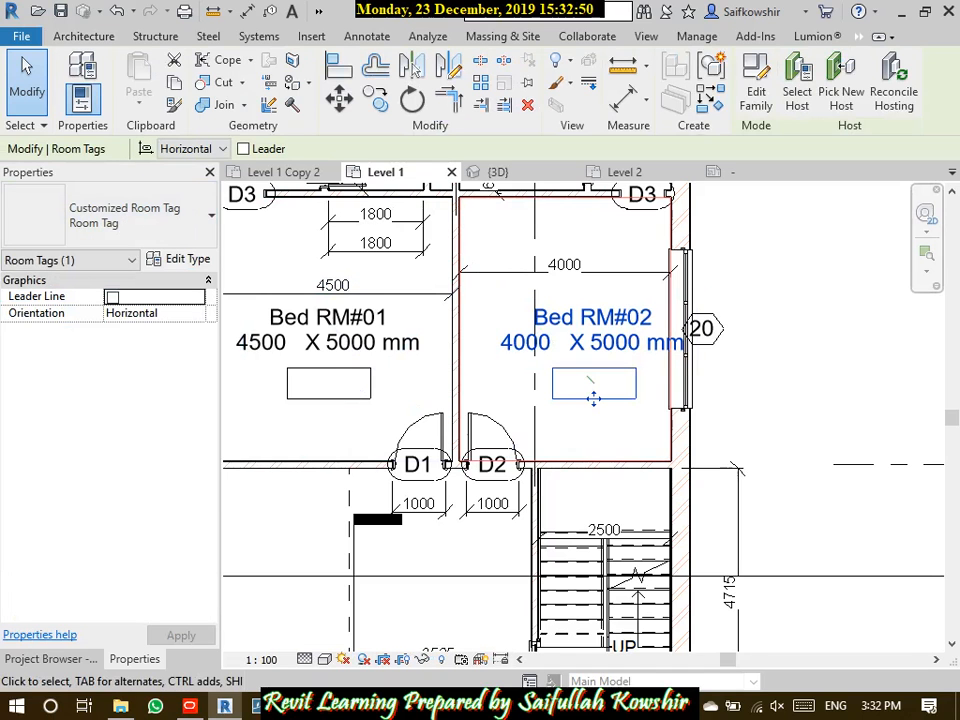
{"action": "scroll", "coordinate": [592, 397], "scroll_direction": "down", "scroll_amount": 3}
{"action": "key", "text": "Delete"}
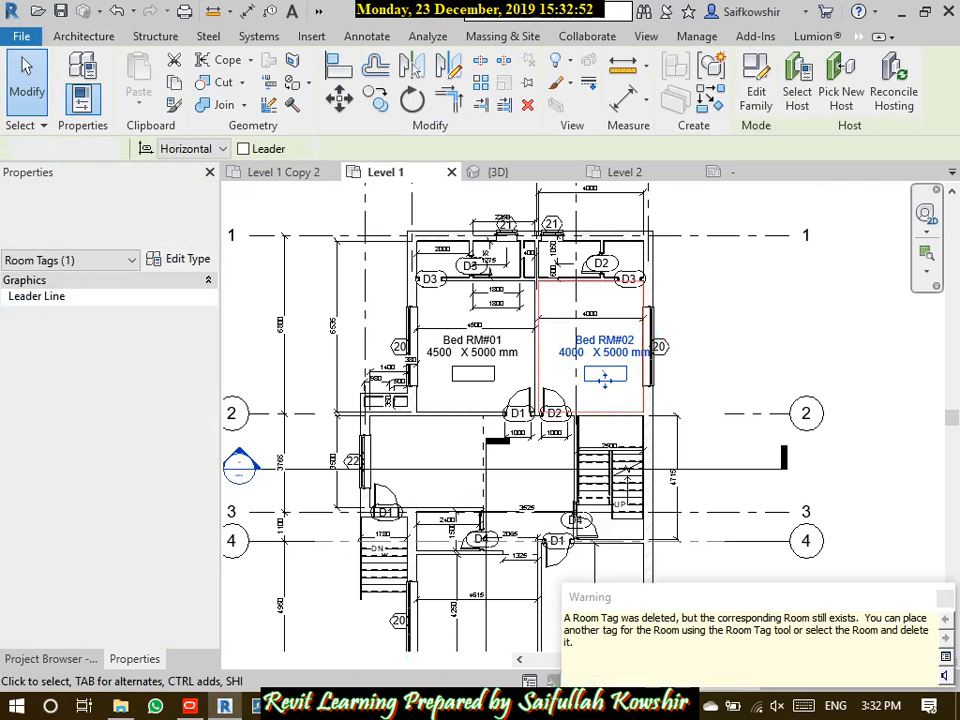
{"action": "left_click", "coordinate": [601, 371]}
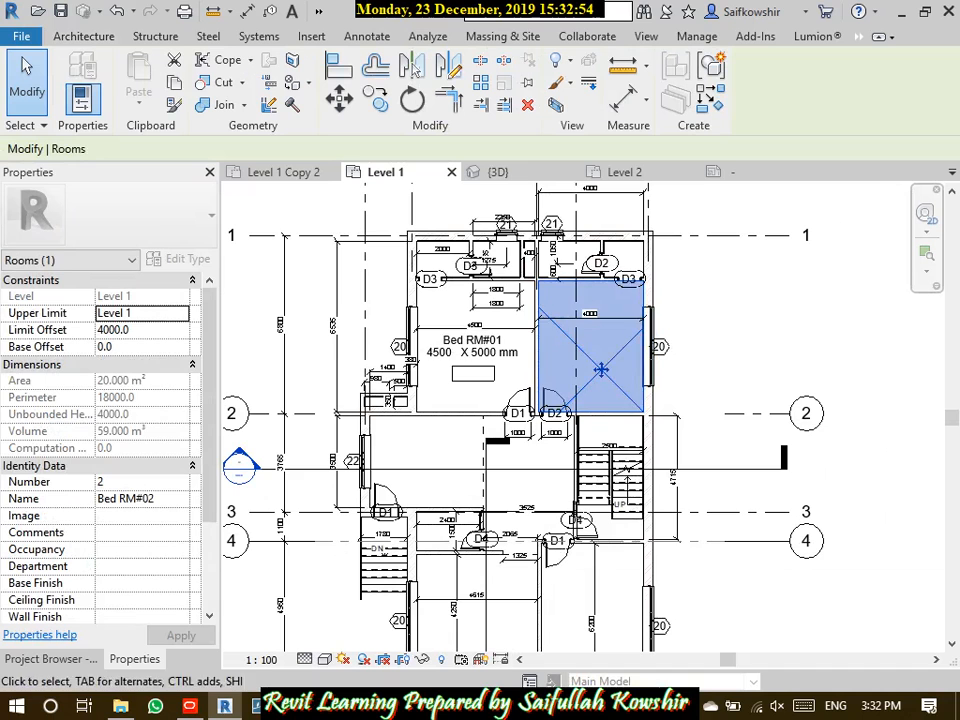
{"action": "left_click", "coordinate": [473, 376]}
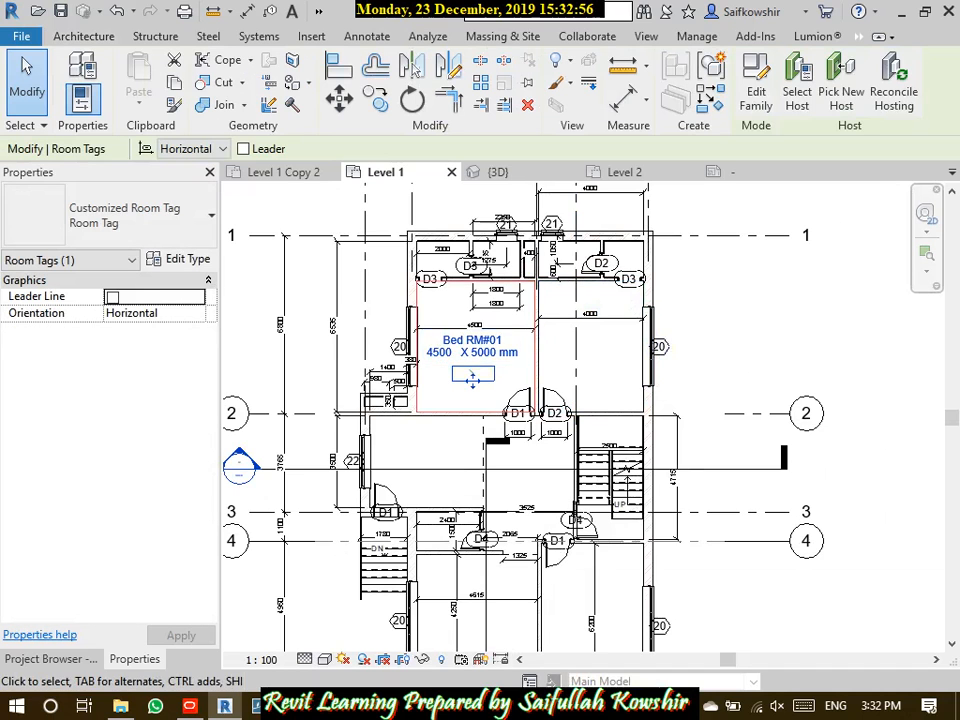
{"action": "scroll", "coordinate": [762, 320], "scroll_direction": "down", "scroll_amount": 3}
{"action": "middle_click_drag", "start_coordinate": [705, 420], "coordinate": [636, 300]}
{"action": "left_click", "coordinate": [598, 384]}
{"action": "scroll", "coordinate": [598, 384], "scroll_direction": "up", "scroll_amount": 1}
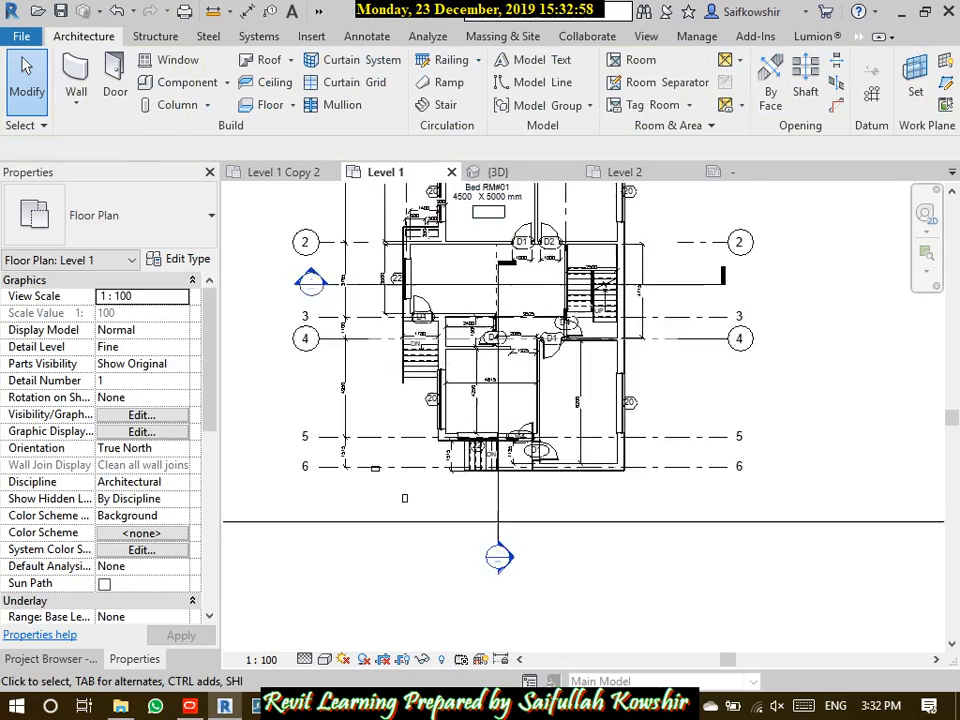
{"action": "scroll", "coordinate": [598, 386], "scroll_direction": "up", "scroll_amount": 3}
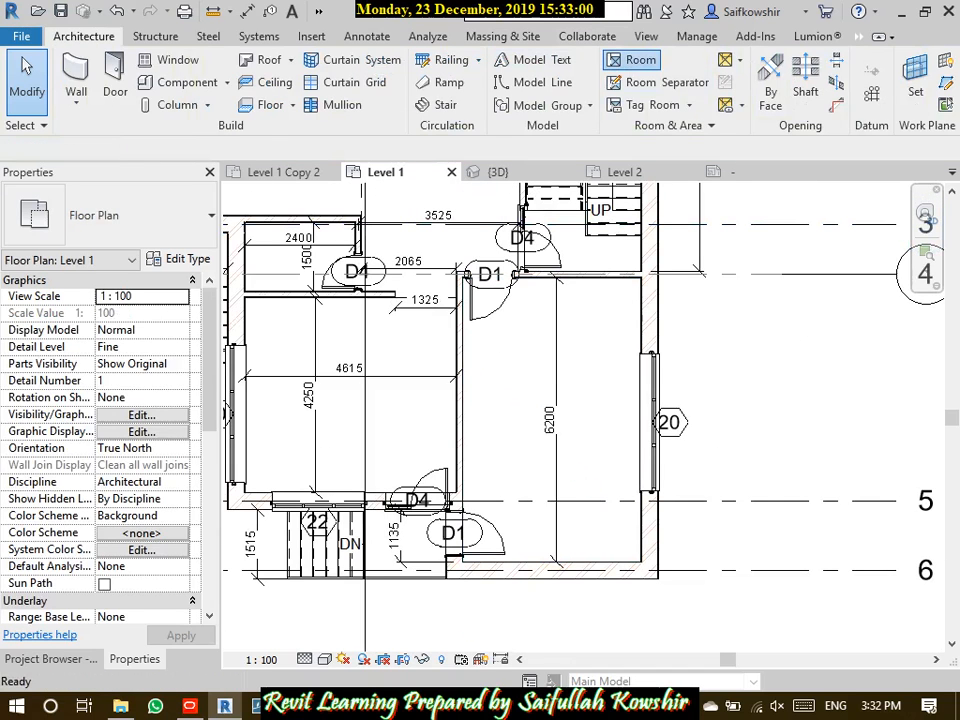
{"action": "left_click", "coordinate": [641, 62]}
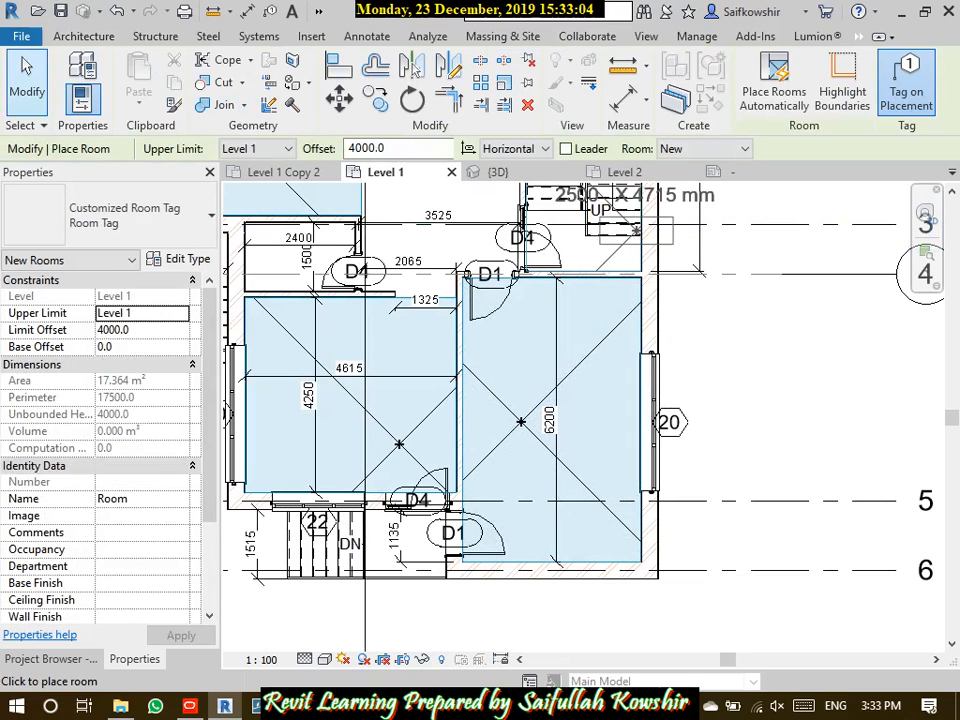
{"action": "key", "text": "Escape"}
{"action": "key", "text": "Escape"}
Place the customized room tag in the Living Room and leave the tagging command
{"action": "left_click", "coordinate": [645, 107]}
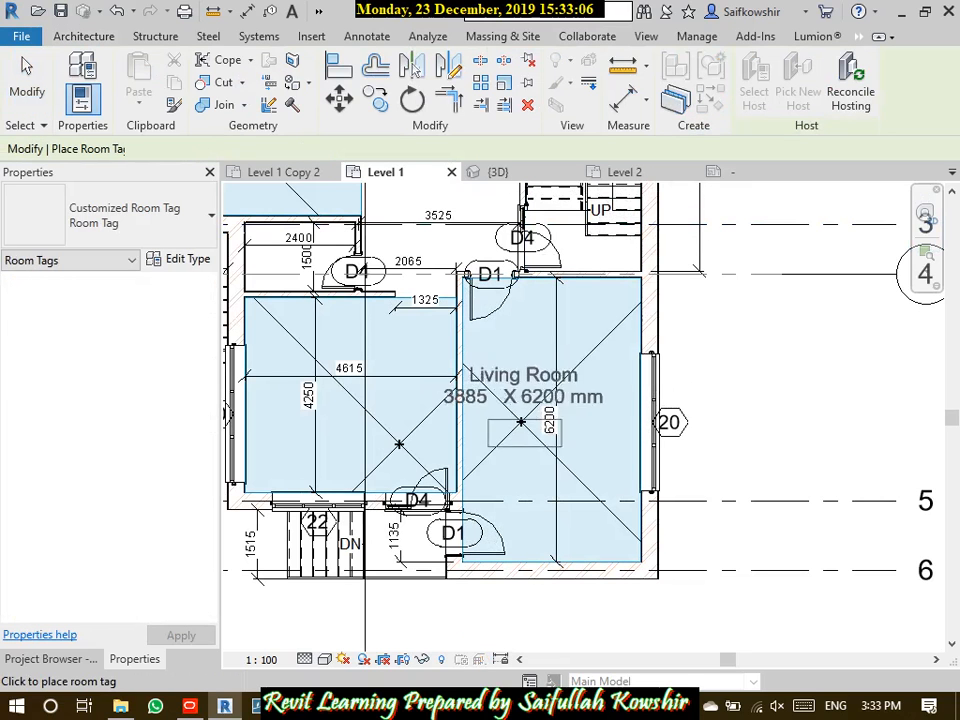
{"action": "left_click", "coordinate": [467, 429]}
{"action": "key", "text": "Escape"}
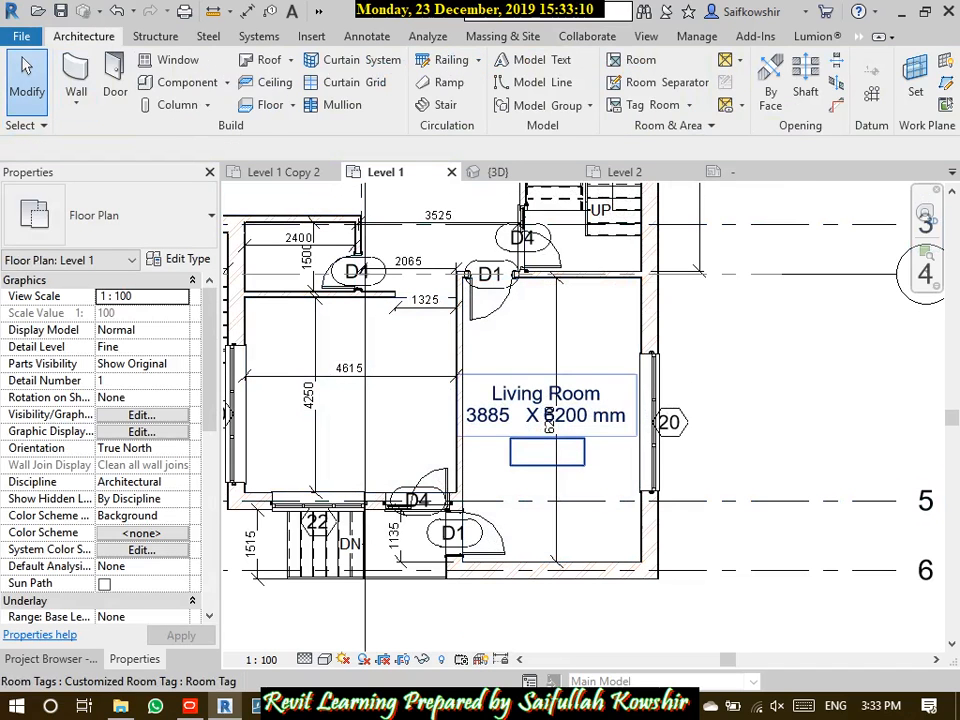
Change the Living Room tag to the M_Room Tag family's Room Tag type
{"action": "left_click", "coordinate": [547, 460]}
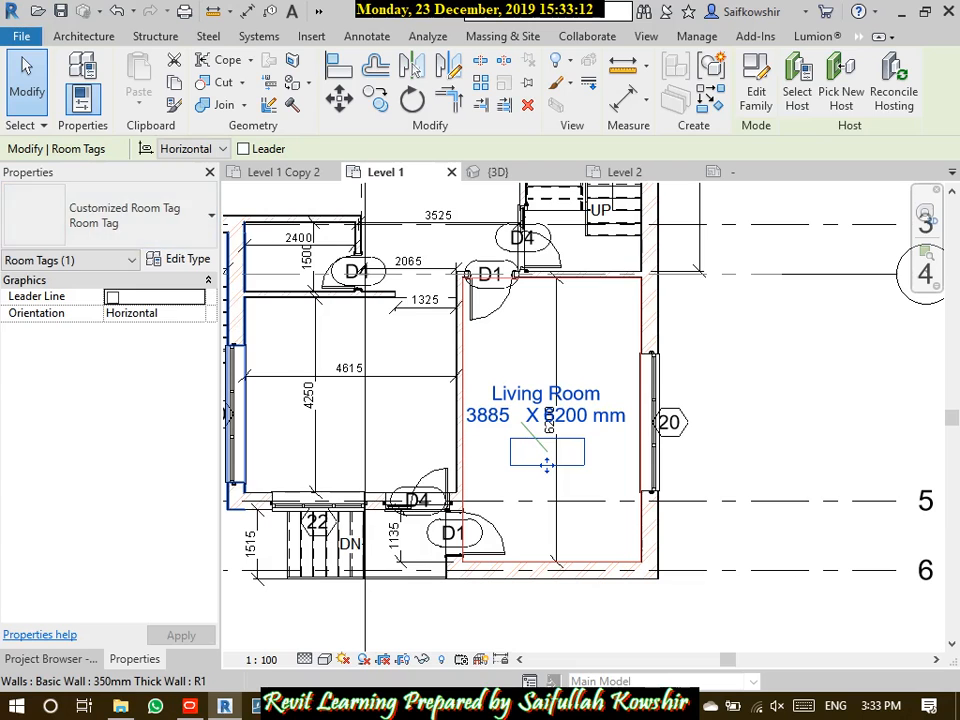
{"action": "left_click", "coordinate": [125, 215]}
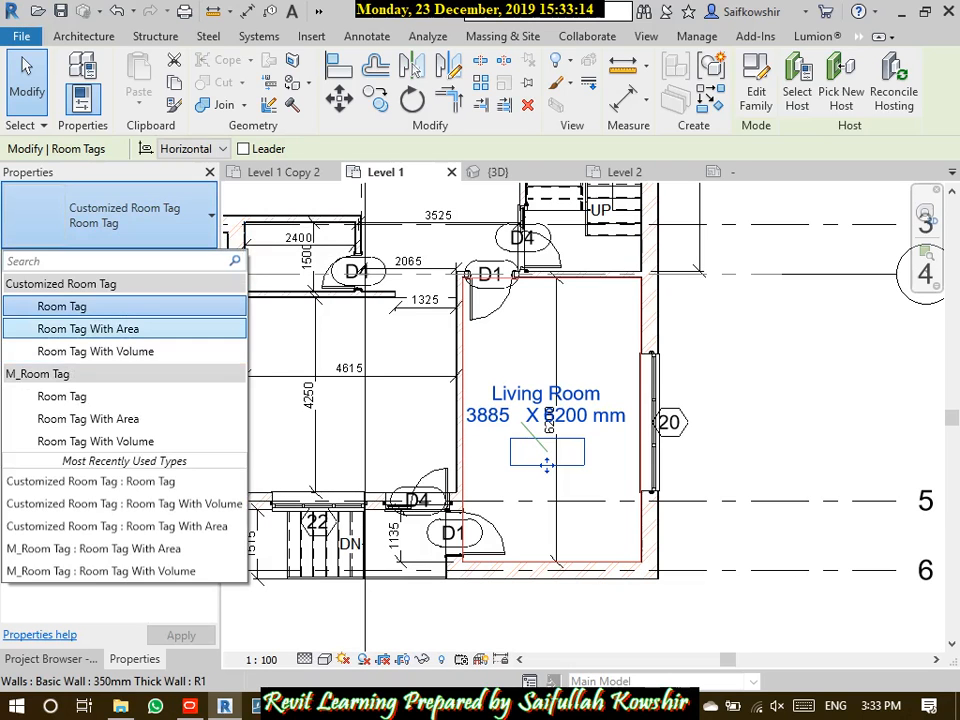
{"action": "left_click", "coordinate": [62, 396]}
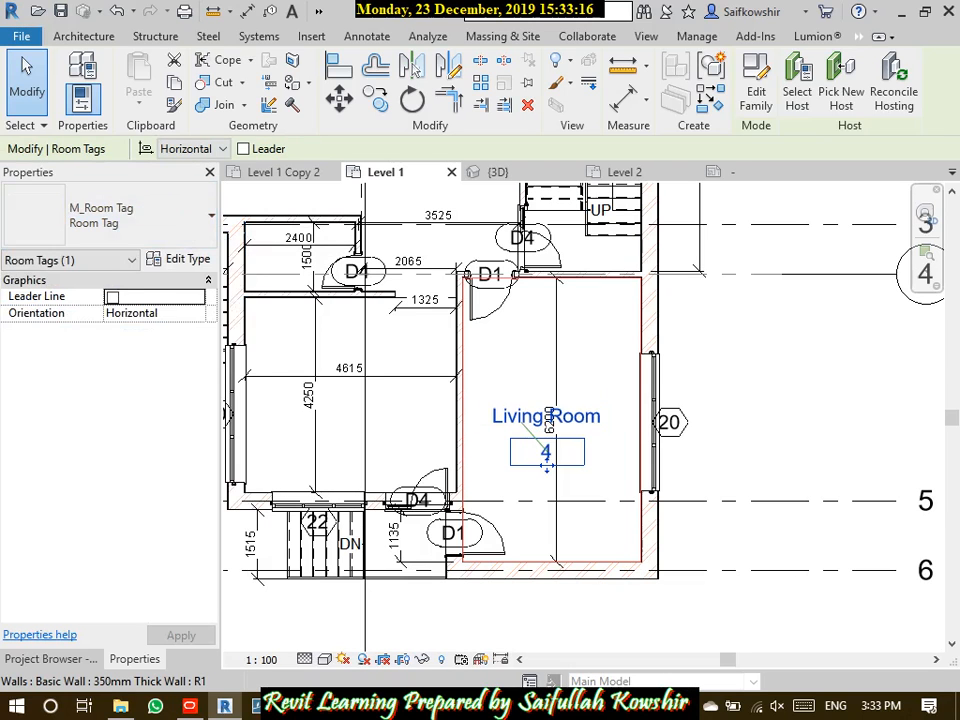
{"action": "key", "text": "Escape"}
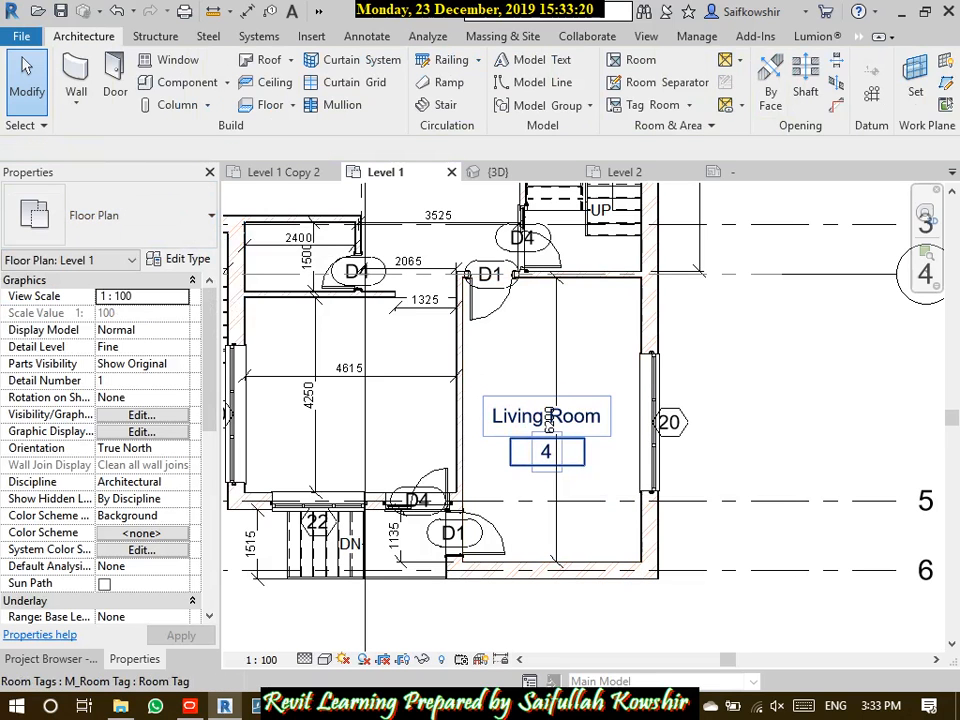
Change the Living Room tag to the M_Room Tag family's Room Tag With Area type
{"action": "middle_click_drag", "start_coordinate": [546, 455], "coordinate": [609, 417]}
{"action": "left_click", "coordinate": [608, 418]}
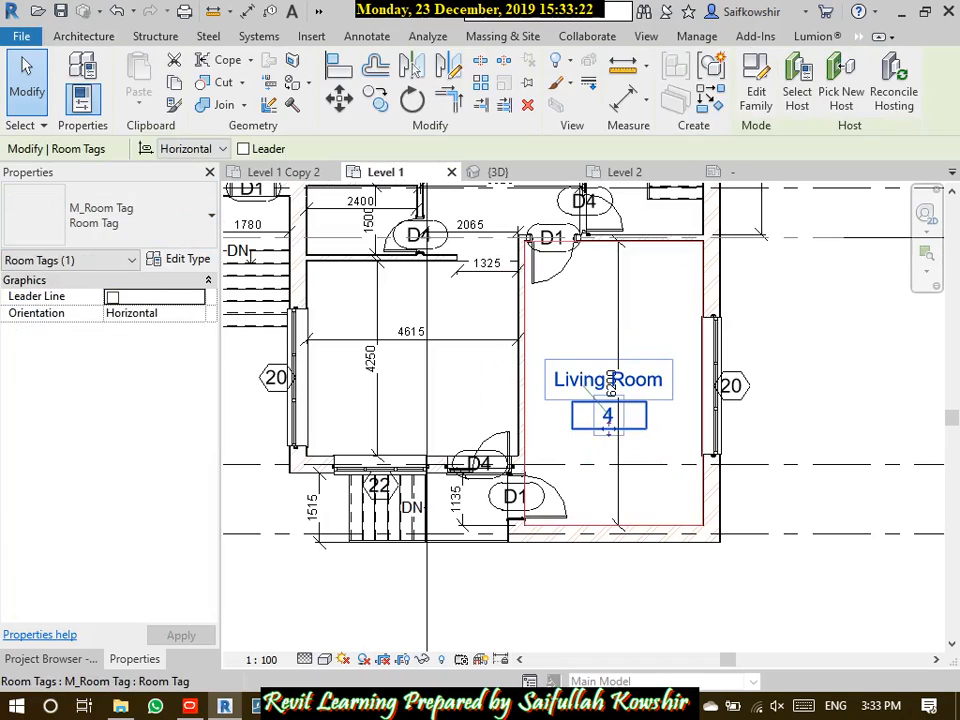
{"action": "key", "text": "Escape"}
{"action": "left_click", "coordinate": [608, 418]}
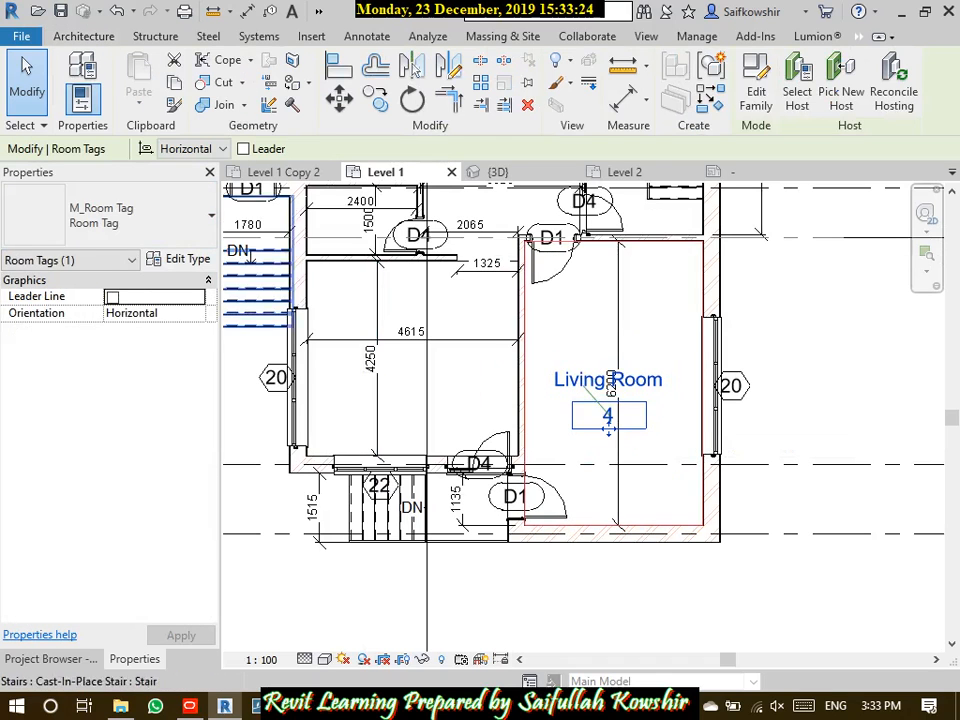
{"action": "left_click", "coordinate": [108, 215]}
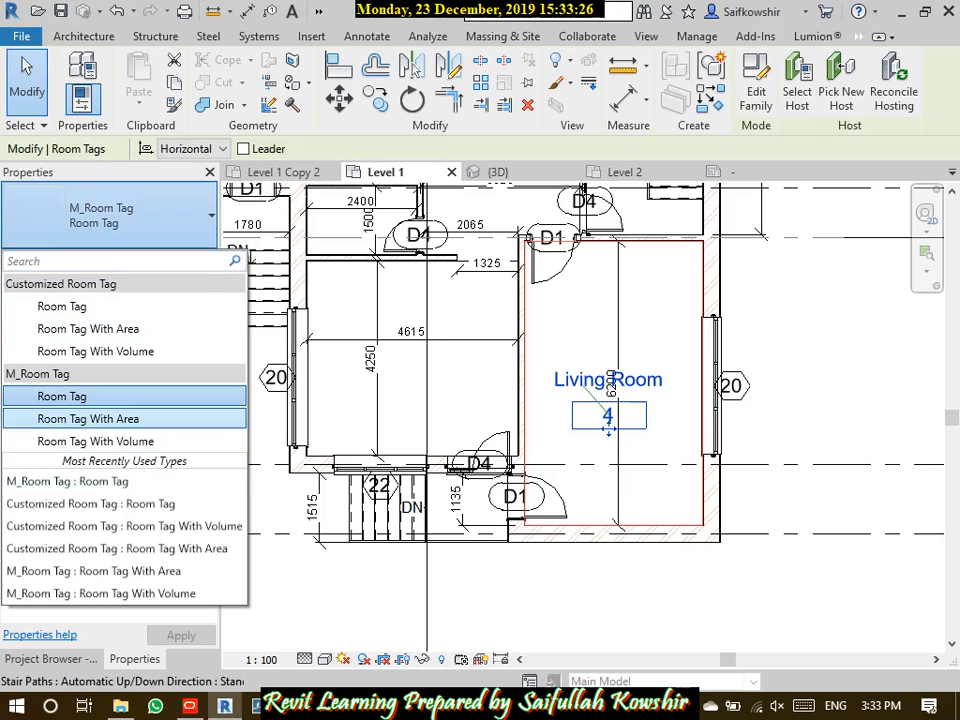
{"action": "left_click", "coordinate": [88, 418]}
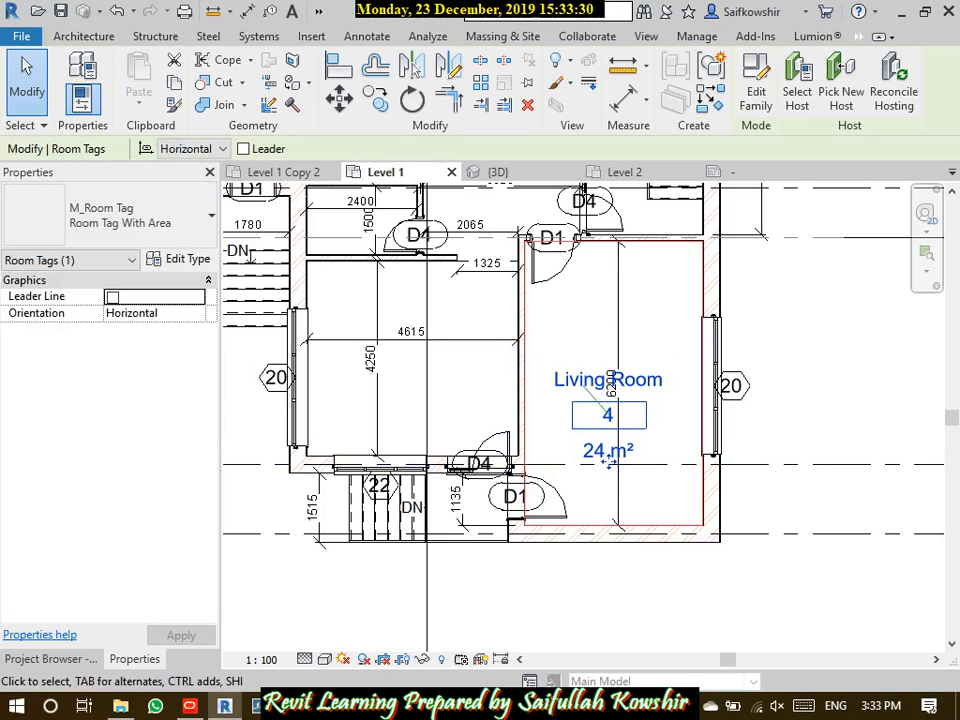
Open the M_Room Tag family for editing and move the Volume label below the area label
{"action": "left_click", "coordinate": [756, 88]}
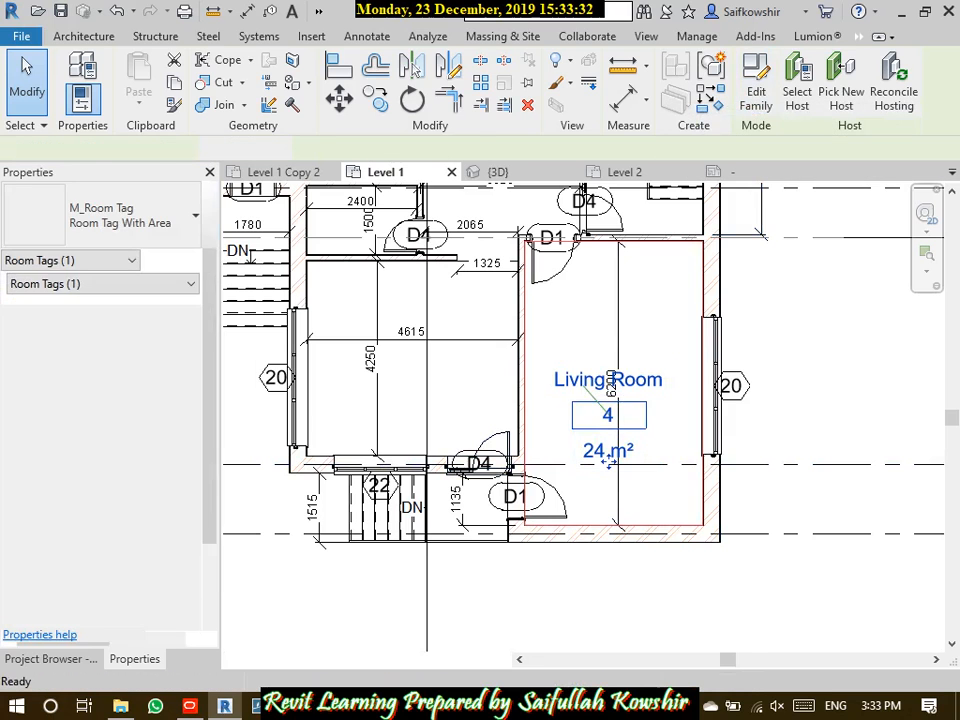
{"action": "left_click", "coordinate": [620, 525]}
{"action": "scroll", "coordinate": [632, 405], "scroll_direction": "down", "scroll_amount": 2}
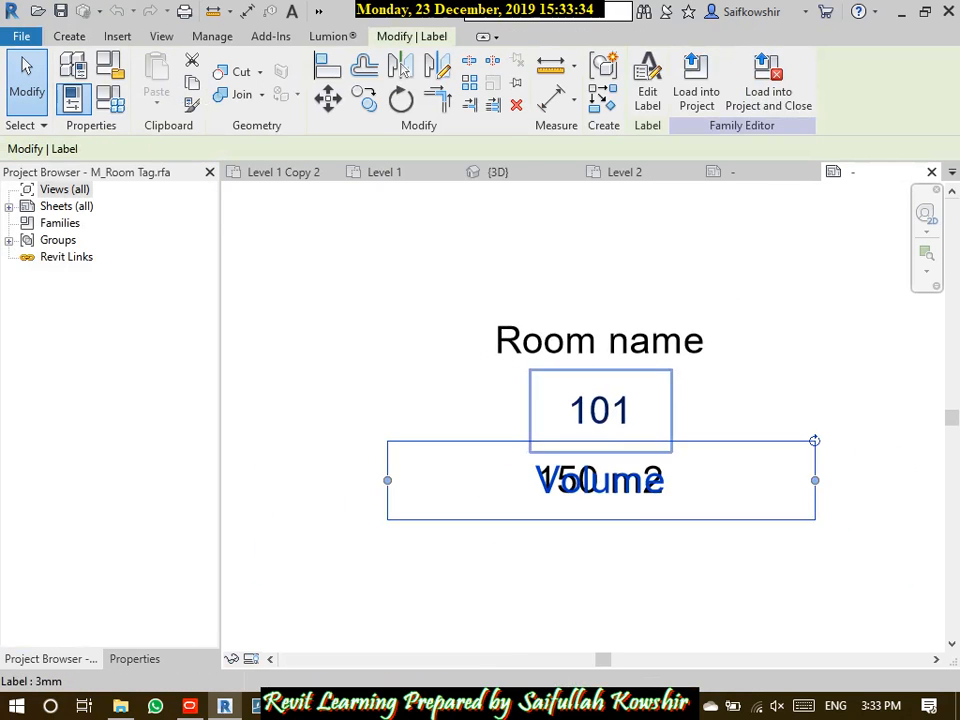
{"action": "left_click_drag", "start_coordinate": [600, 480], "coordinate": [600, 563]}
Add the Comments parameter to the room name label, with a line break after Name
{"action": "left_click", "coordinate": [620, 345]}
{"action": "left_click", "coordinate": [647, 92]}
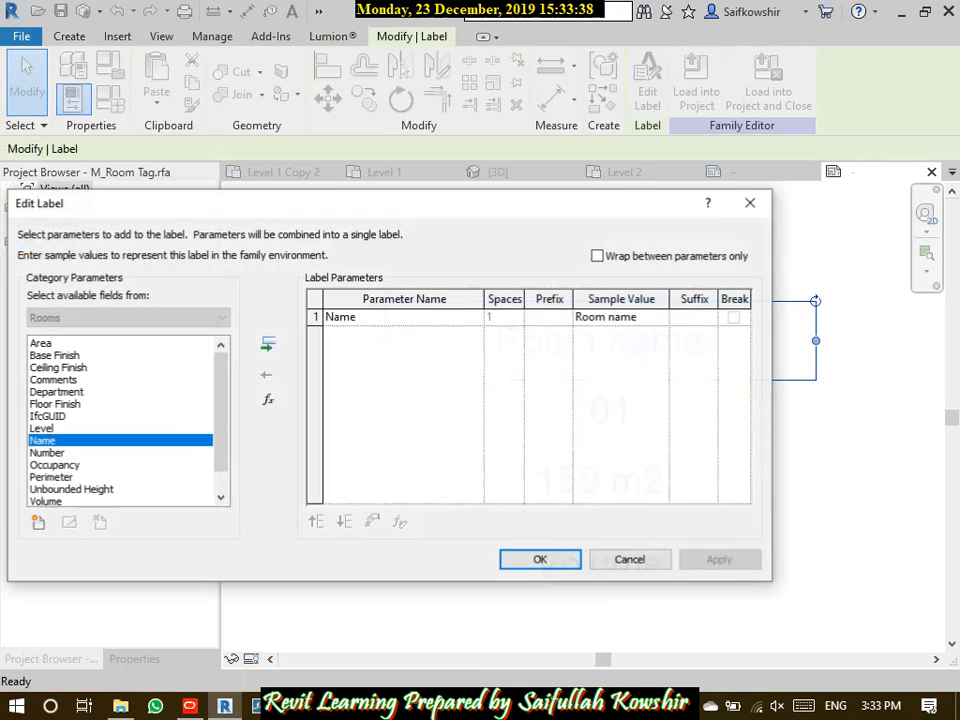
{"action": "left_click", "coordinate": [57, 392]}
{"action": "left_click", "coordinate": [54, 380]}
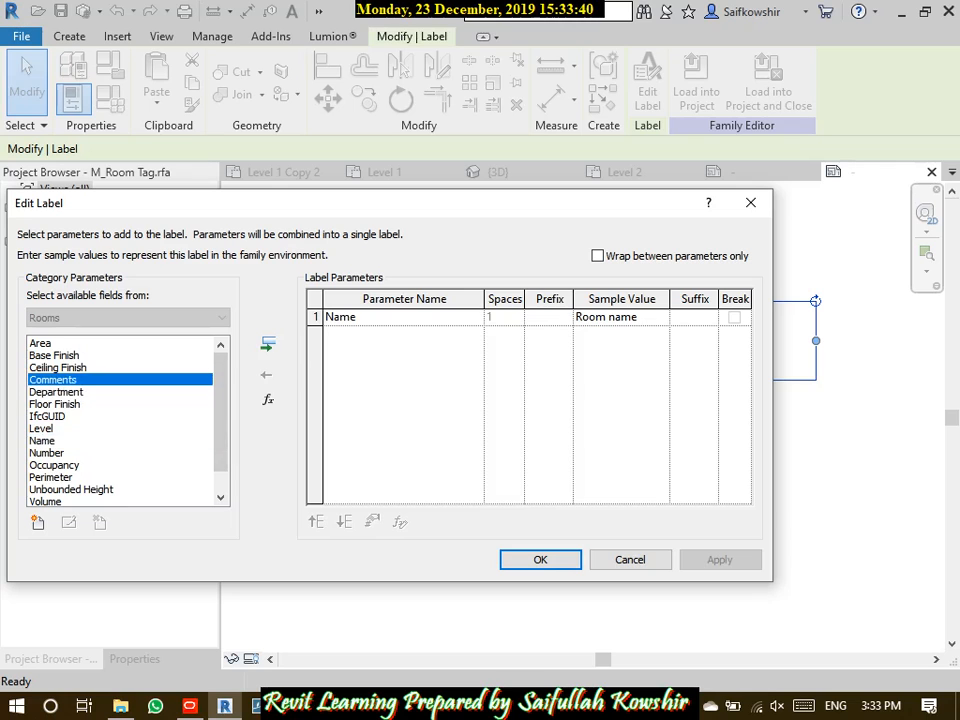
{"action": "left_click", "coordinate": [268, 345]}
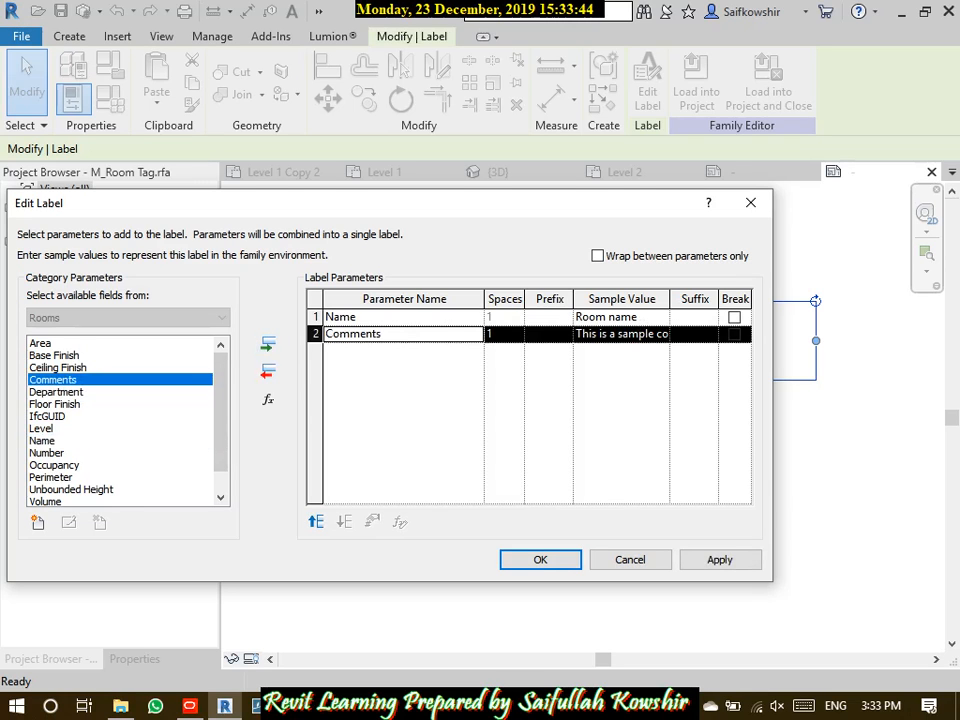
{"action": "left_click", "coordinate": [542, 560]}
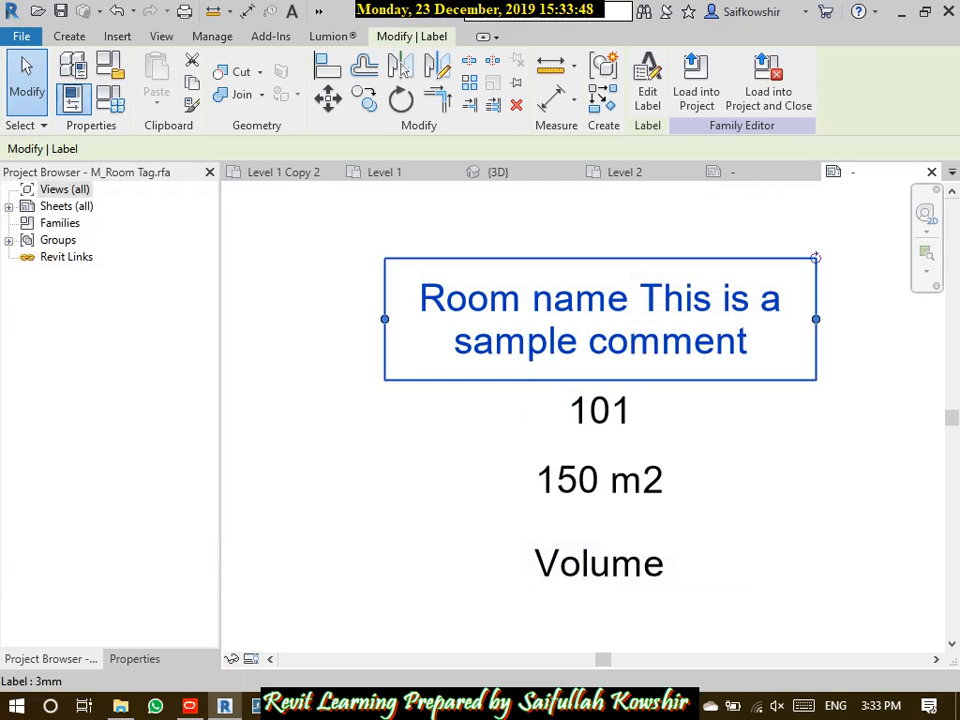
{"action": "left_click", "coordinate": [647, 91]}
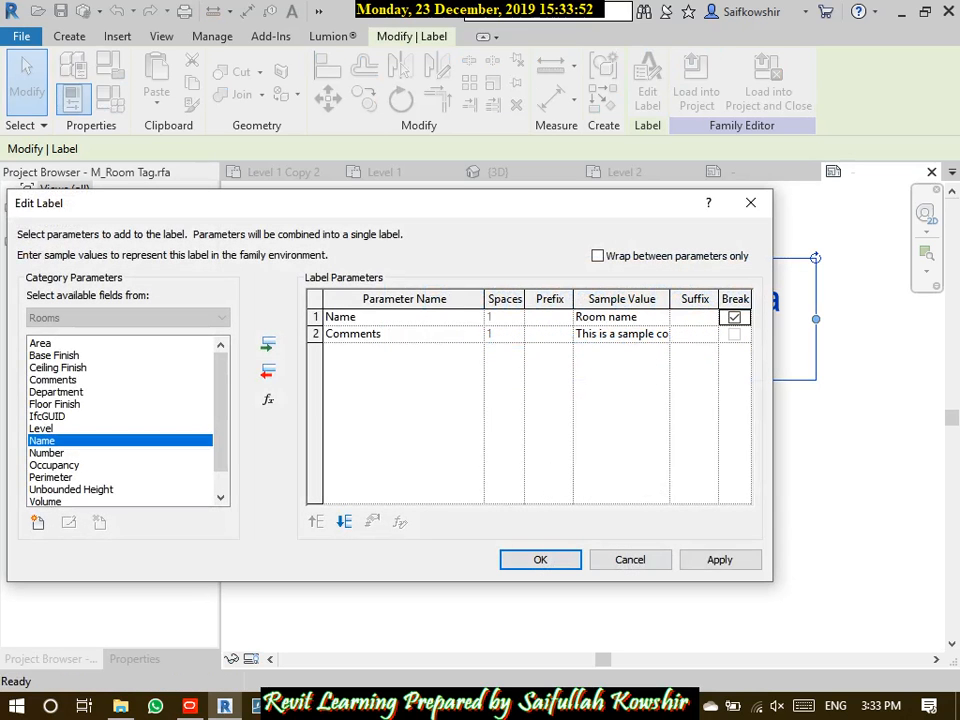
{"action": "left_click", "coordinate": [540, 559]}
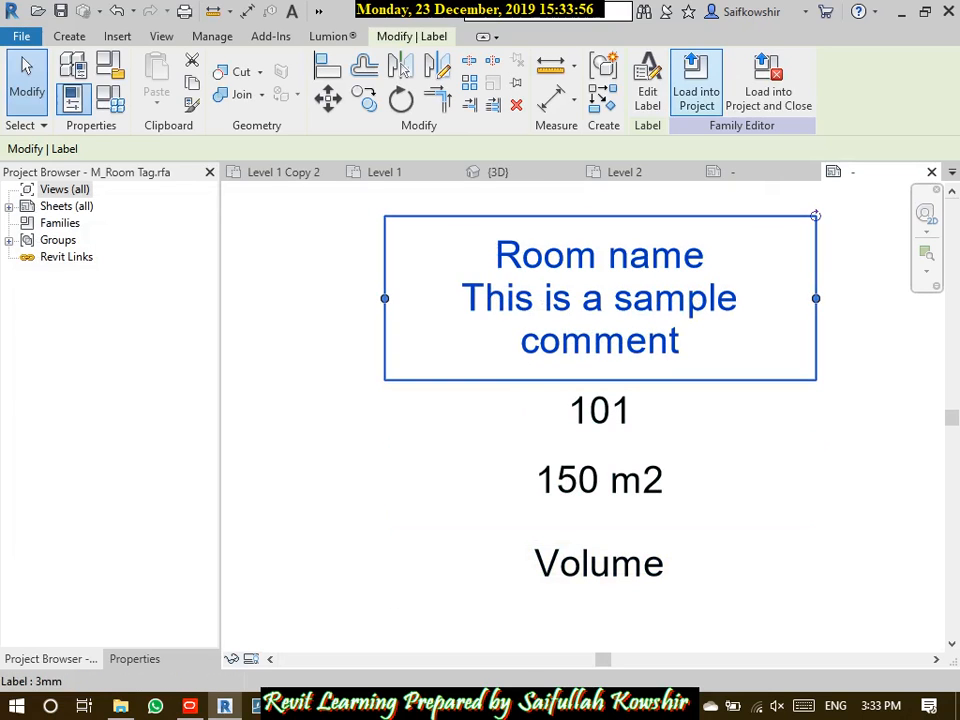
Load the edited M_Room Tag family into House Project.rvt, overwriting the existing version
{"action": "left_click", "coordinate": [696, 82]}
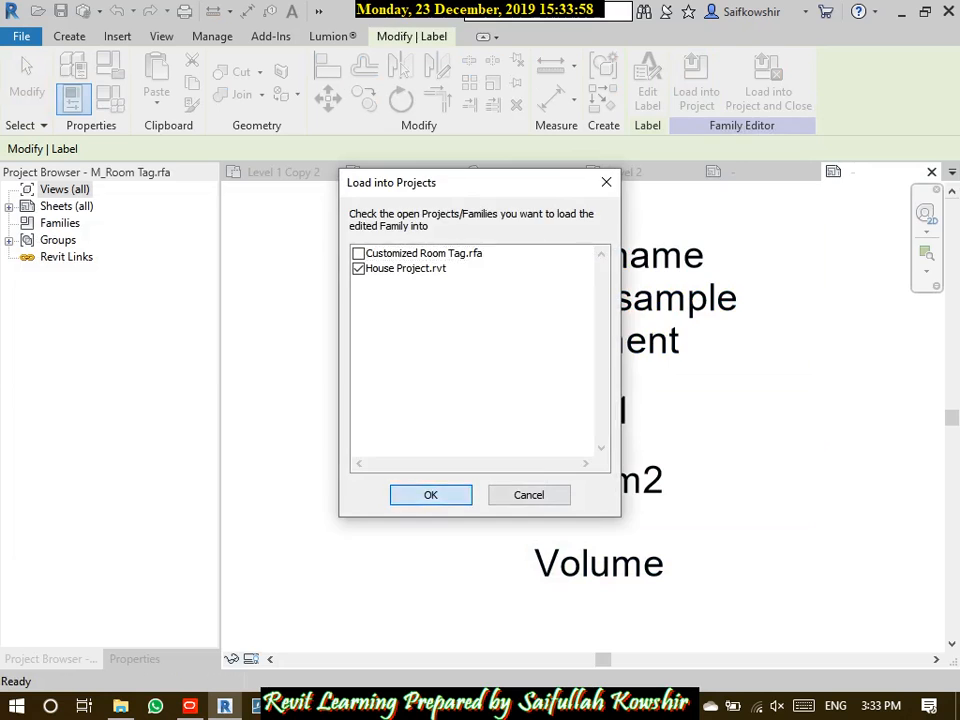
{"action": "left_click", "coordinate": [431, 489]}
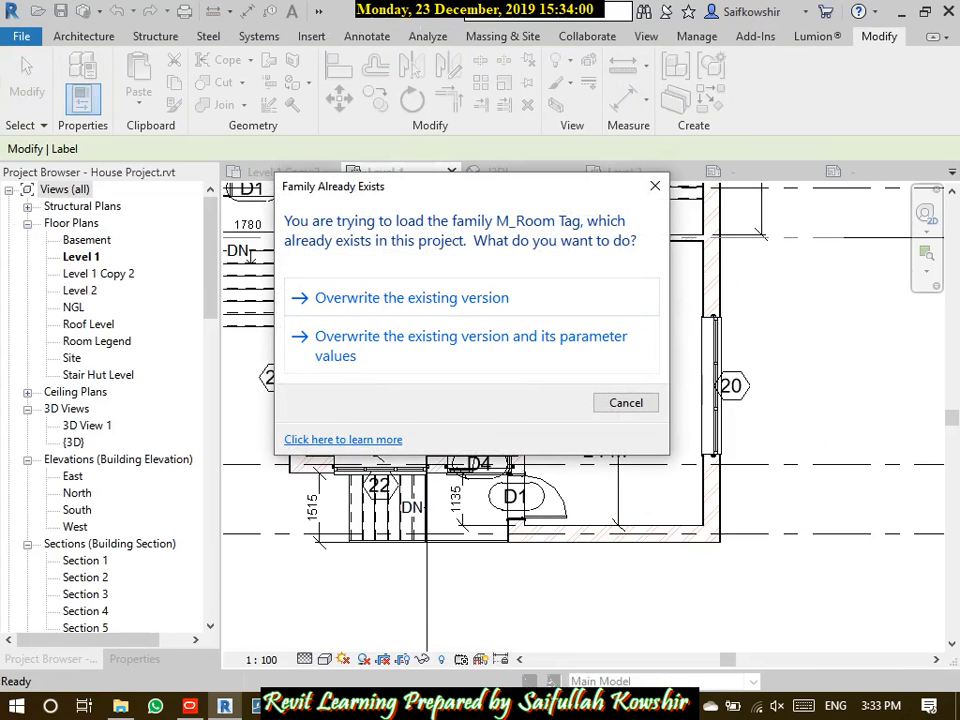
{"action": "left_click", "coordinate": [411, 297]}
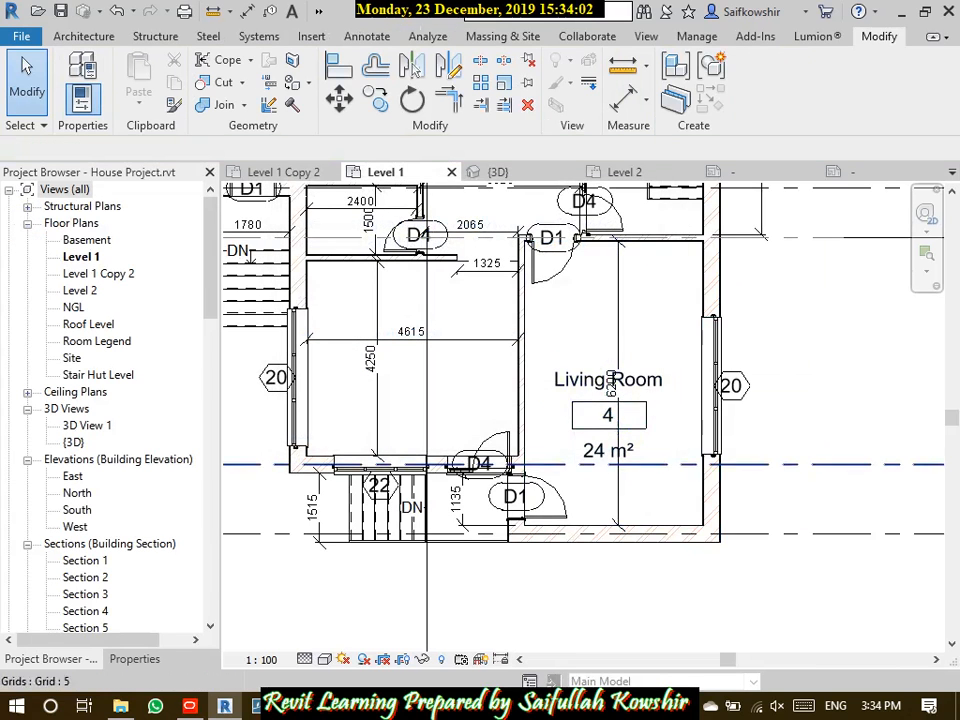
Switch the Living Room tag to M_Room Tag's Room Tag type and move it toward the exterior window wall
{"action": "scroll", "coordinate": [636, 450], "scroll_direction": "up", "scroll_amount": 4}
{"action": "left_click", "coordinate": [580, 470]}
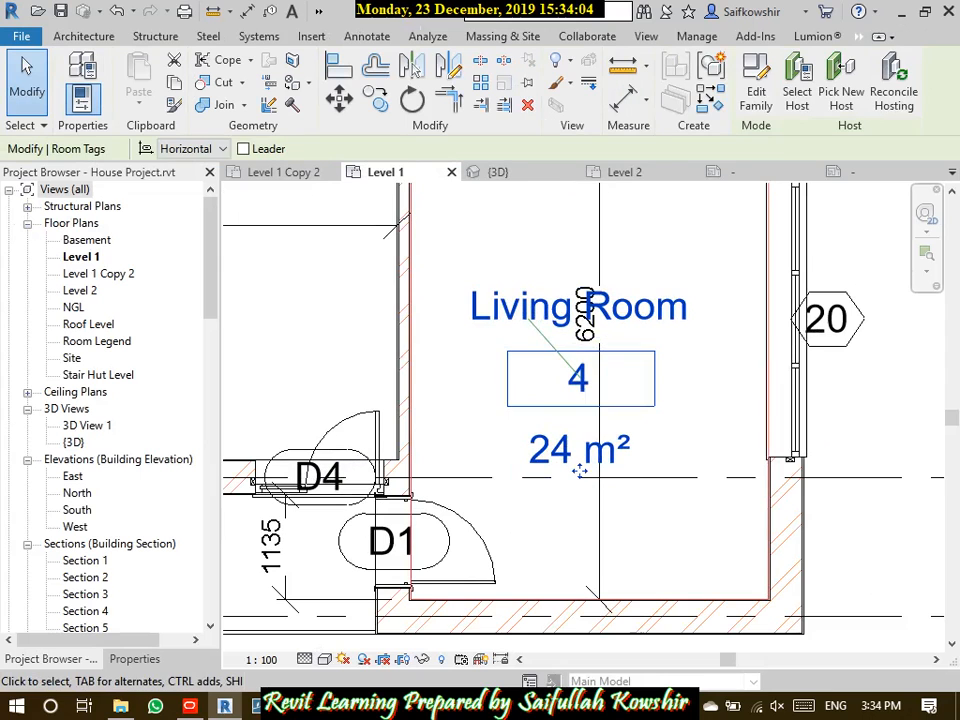
{"action": "left_click", "coordinate": [135, 659]}
{"action": "left_click", "coordinate": [140, 215]}
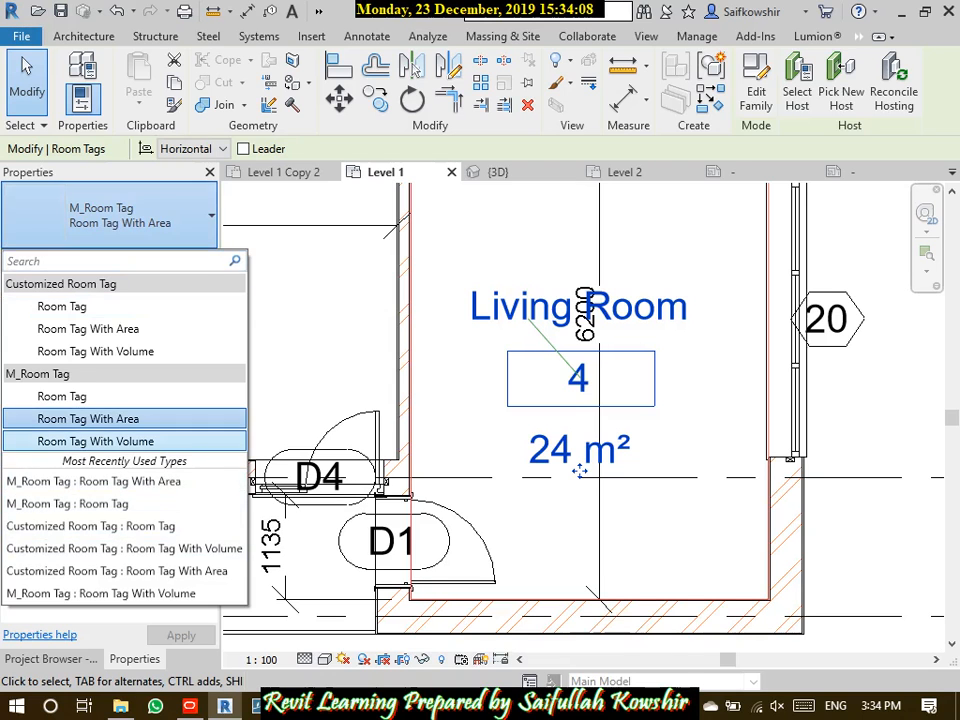
{"action": "left_click", "coordinate": [61, 396]}
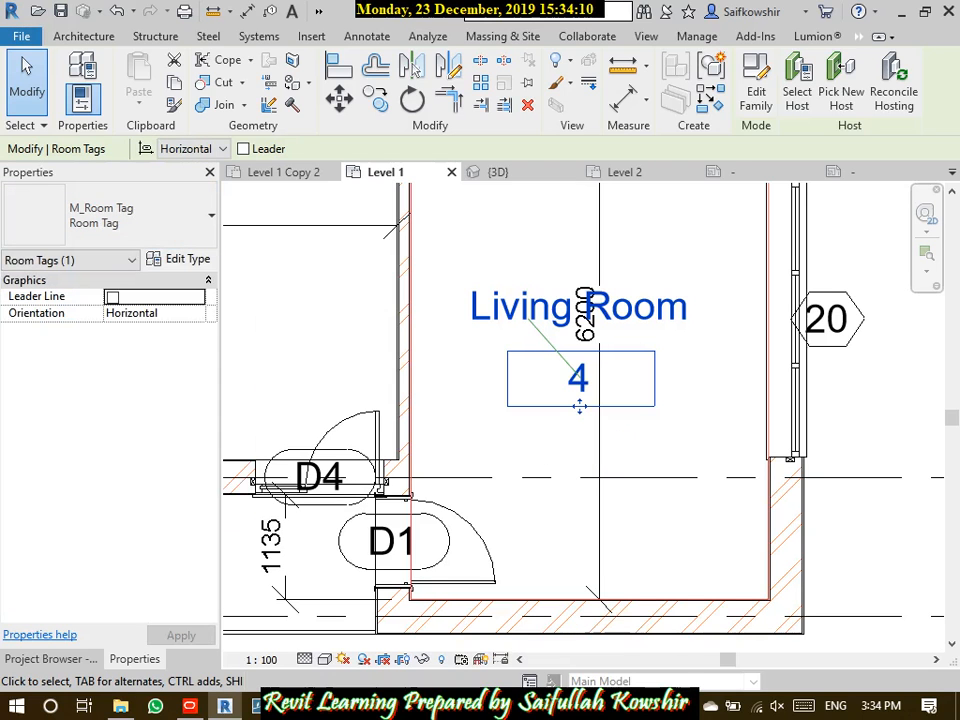
{"action": "scroll", "coordinate": [579, 405], "scroll_direction": "up", "scroll_amount": 4}
{"action": "scroll", "coordinate": [580, 410], "scroll_direction": "down", "scroll_amount": 4}
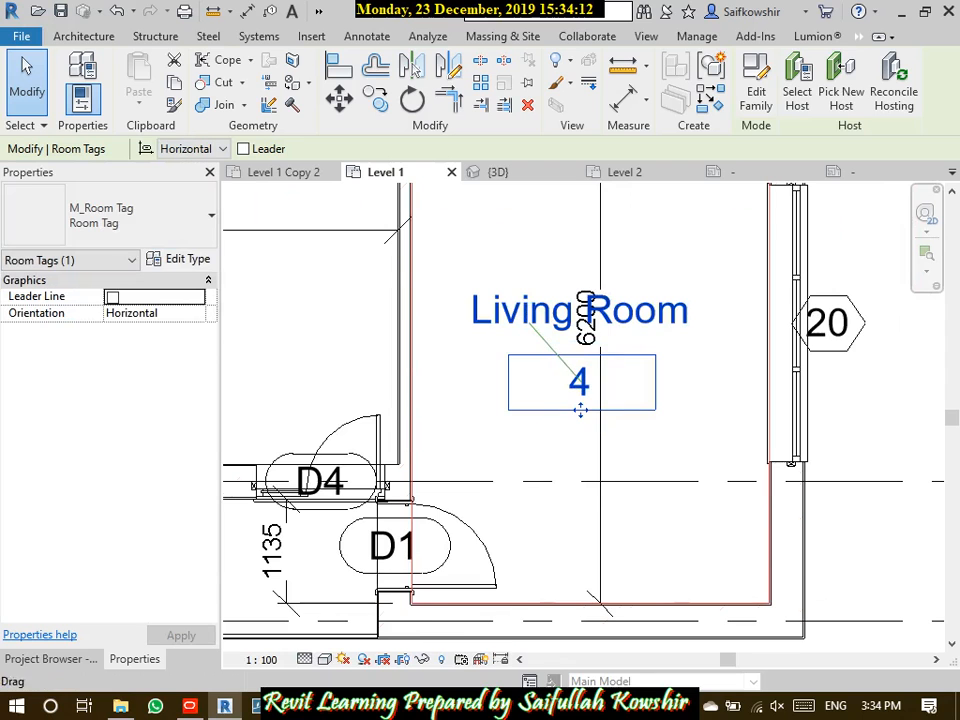
{"action": "left_click_drag", "start_coordinate": [580, 410], "coordinate": [566, 421]}
{"action": "left_click_drag", "start_coordinate": [497, 447], "coordinate": [647, 431]}
Try to enter ROOM as the Comments value in the Living Room tag's parameter values
{"action": "left_click", "coordinate": [648, 431]}
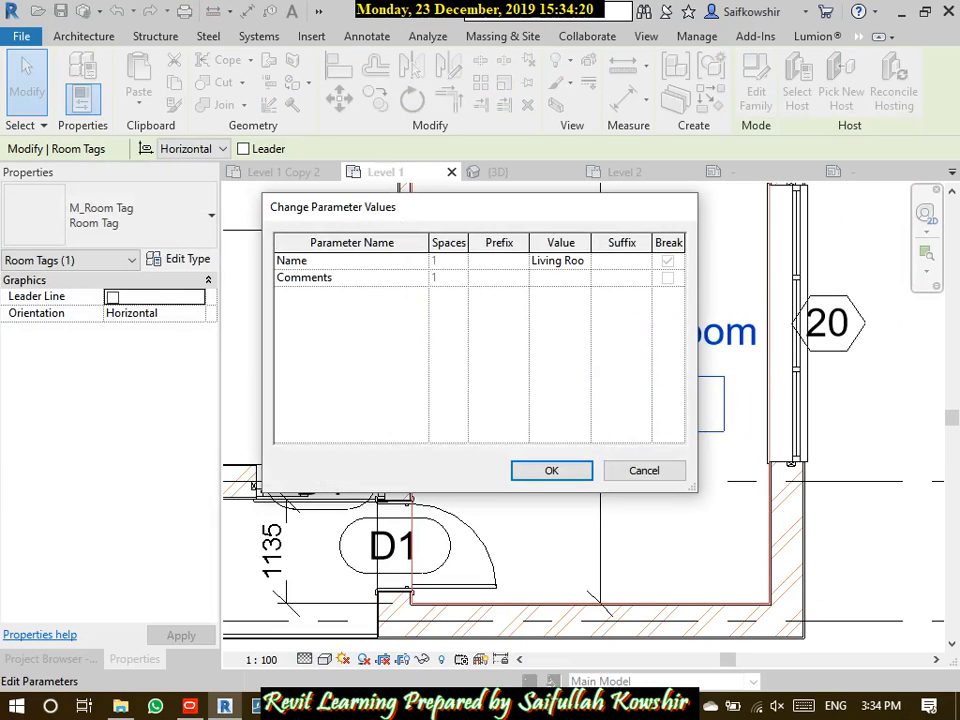
{"action": "type", "text": "ROOM"}
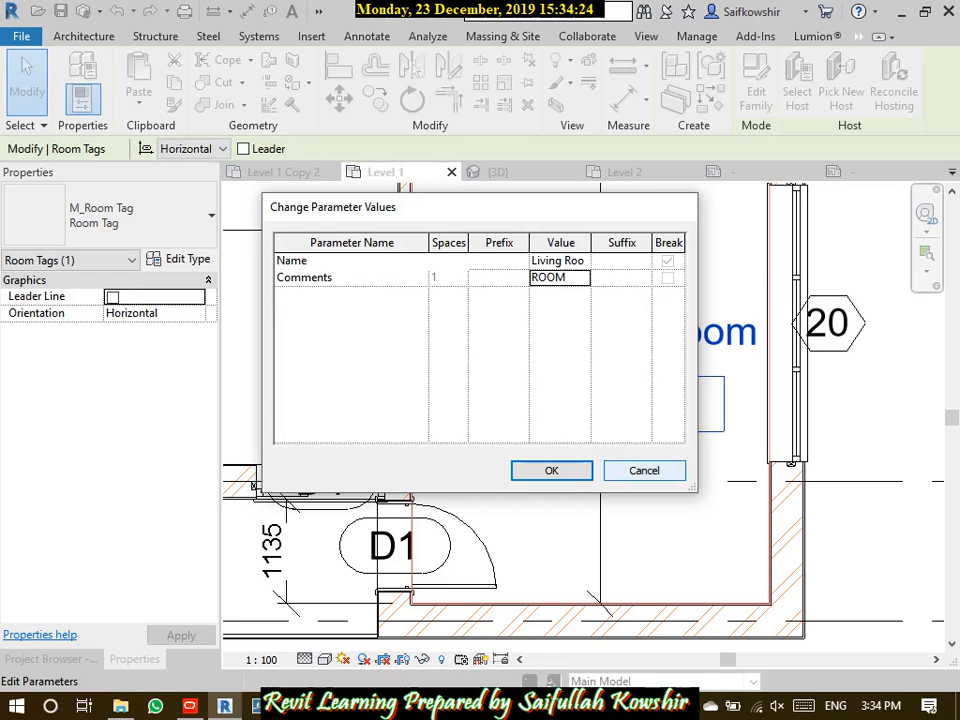
{"action": "key", "text": "Return"}
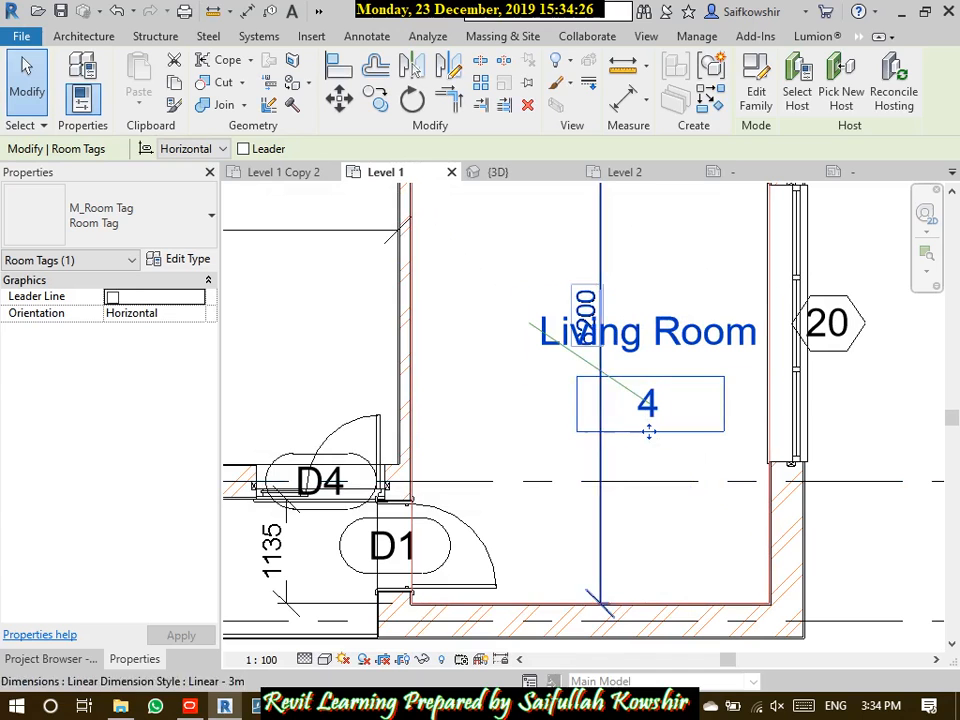
{"action": "key", "text": "Escape"}
{"action": "left_click", "coordinate": [647, 431]}
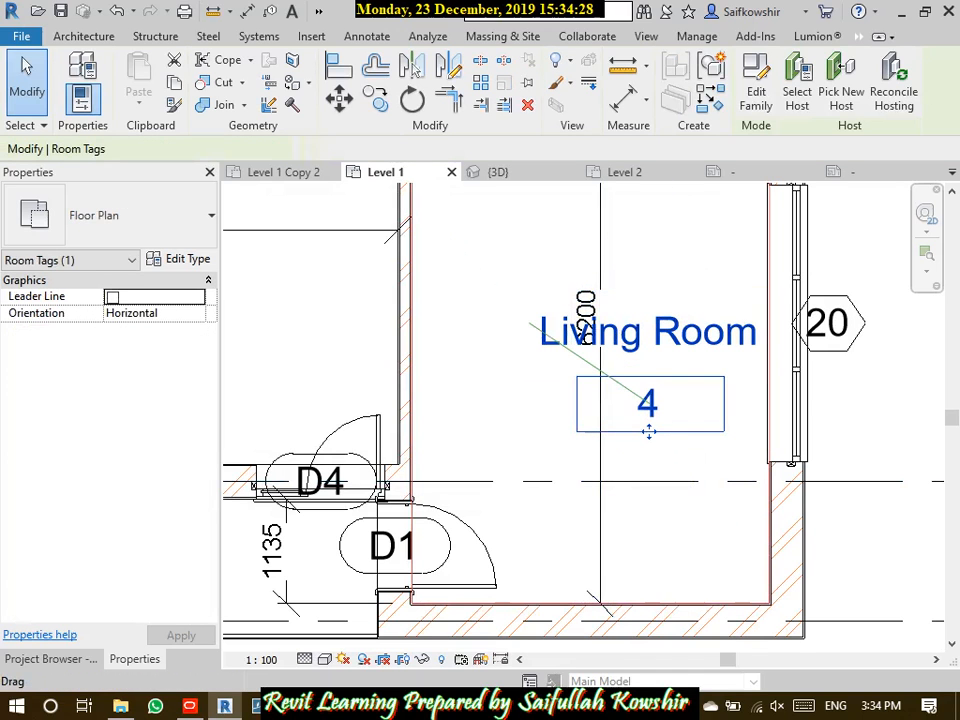
{"action": "key", "text": "Escape"}
Inspect the type properties of the Living Room tag and close them without changes
{"action": "left_click", "coordinate": [647, 431]}
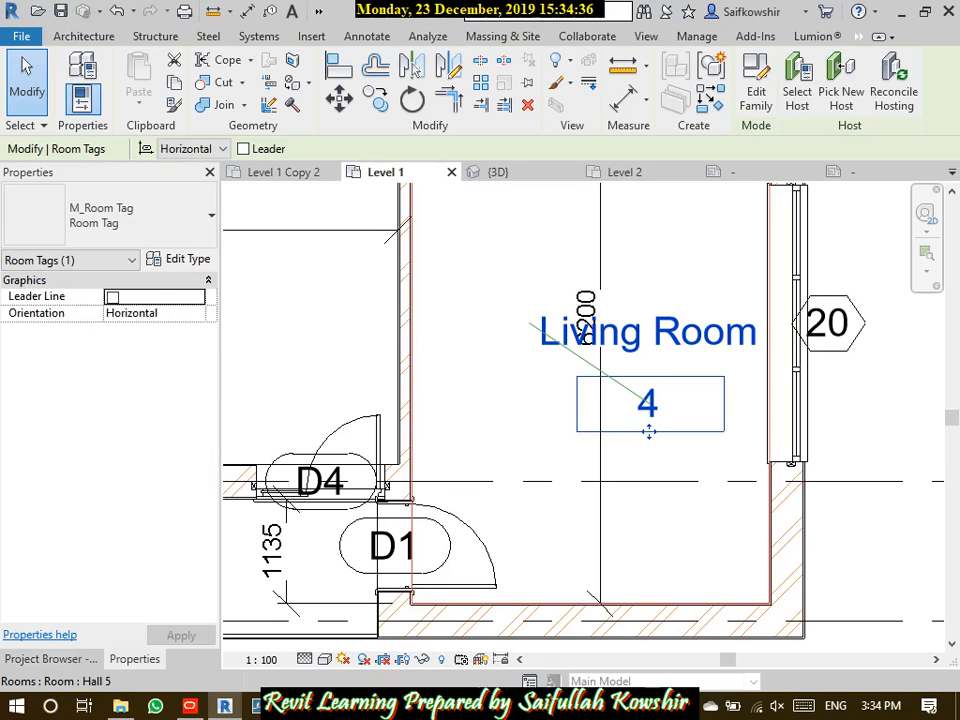
{"action": "left_click", "coordinate": [187, 259]}
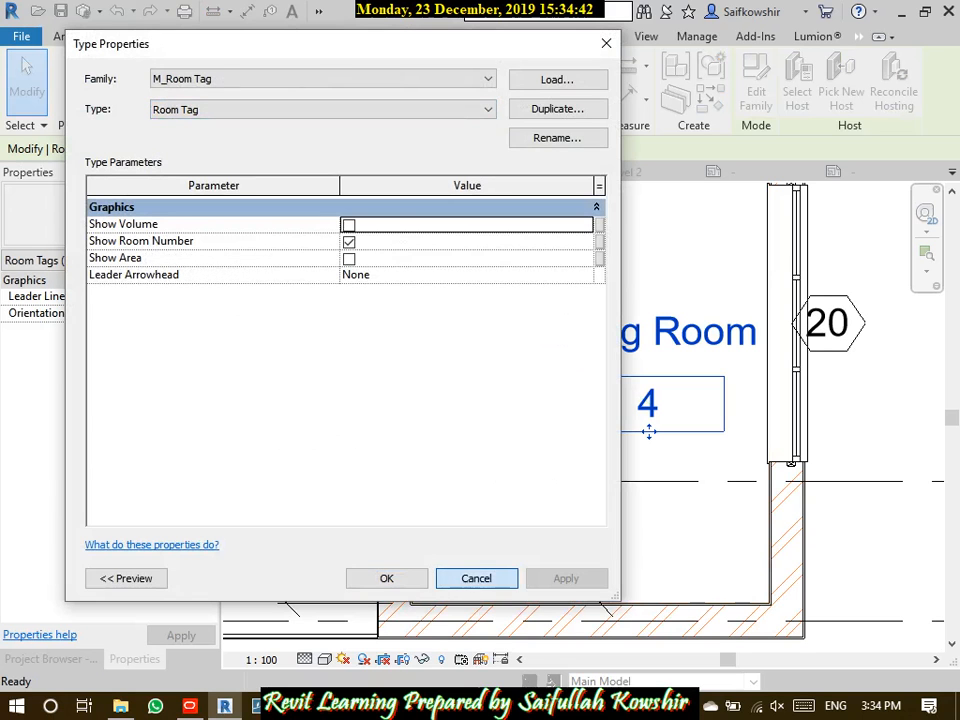
{"action": "key", "text": "Escape"}
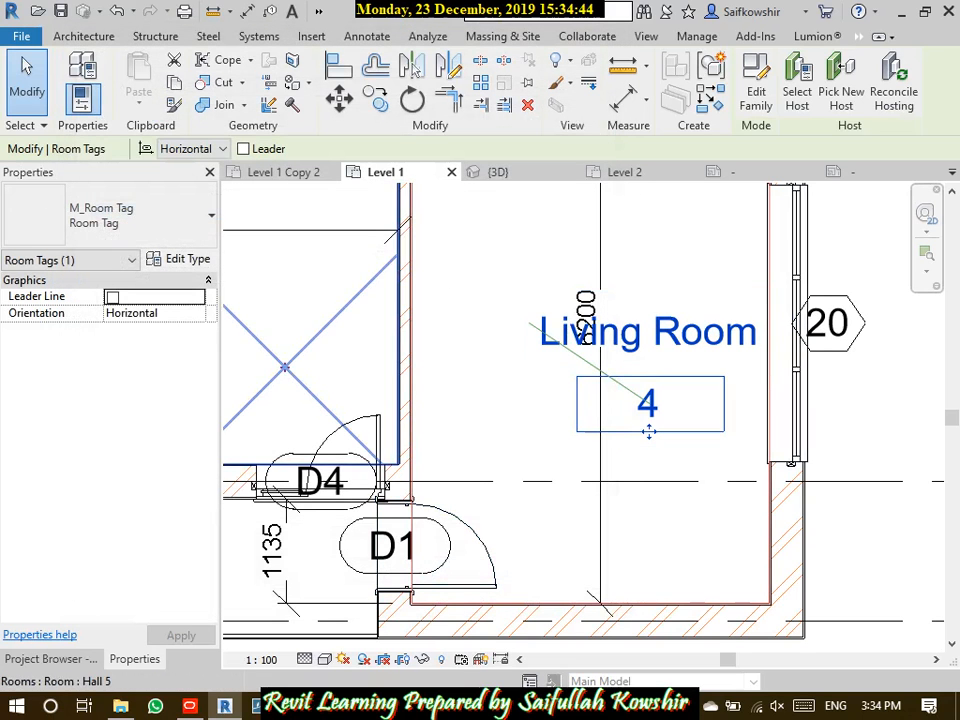
Switch the Living Room tag to M_Room Tag's Room Tag With Area type, then to its Room Tag With Volume type
{"action": "left_click", "coordinate": [110, 215]}
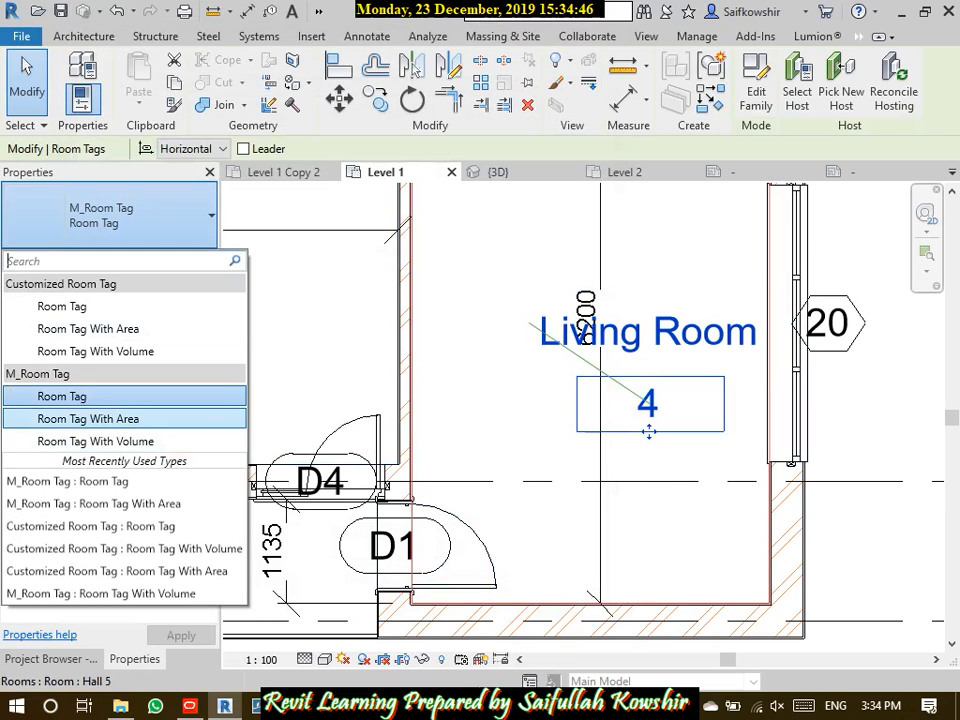
{"action": "left_click", "coordinate": [88, 419]}
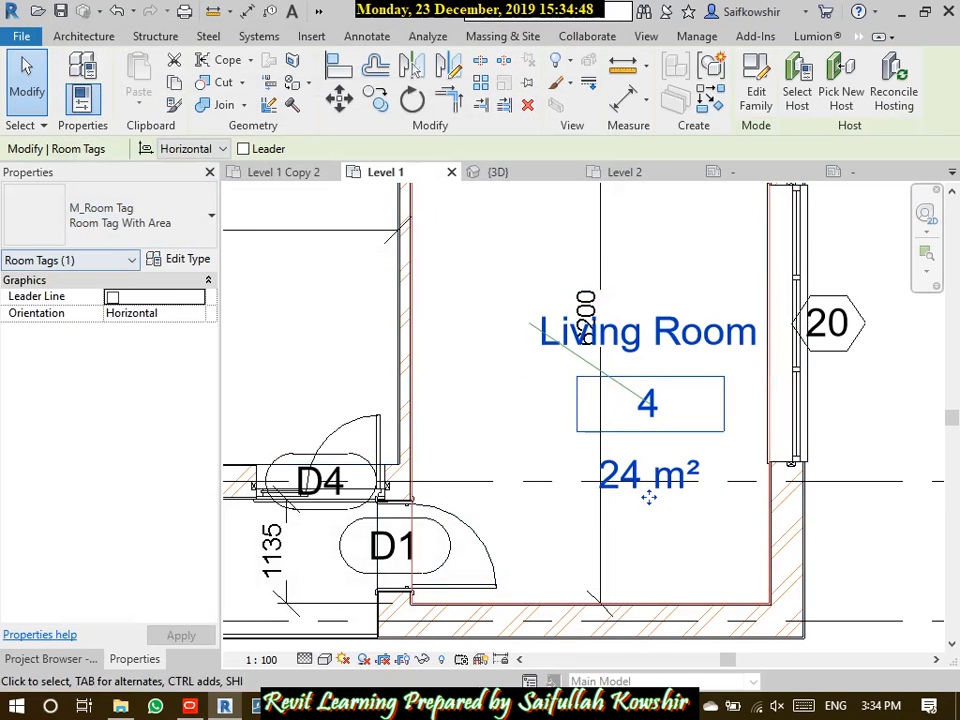
{"action": "left_click", "coordinate": [110, 215]}
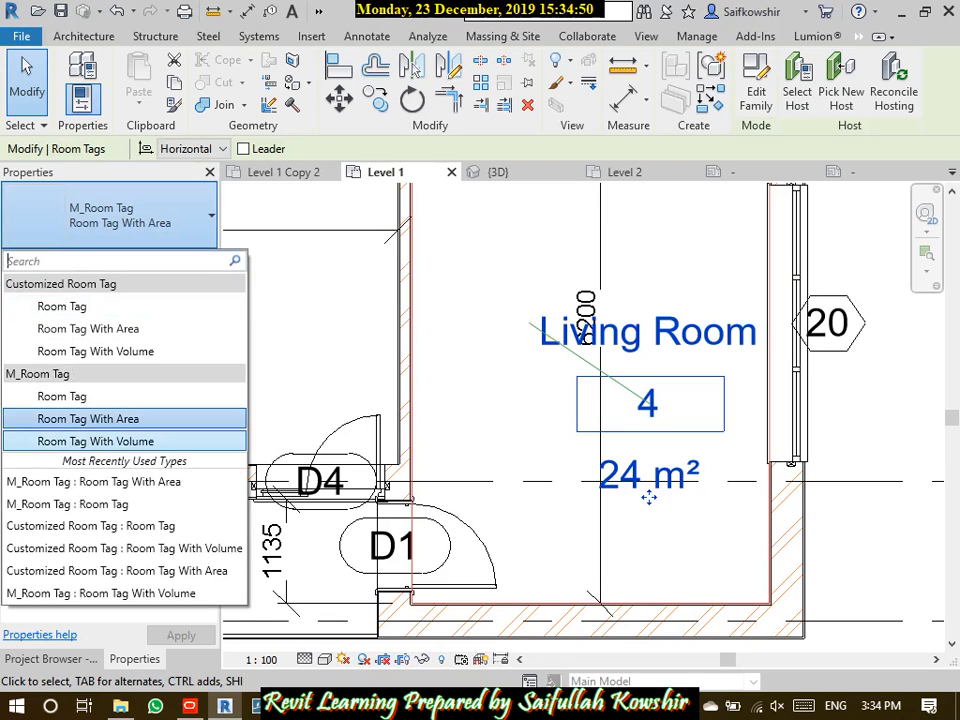
{"action": "left_click", "coordinate": [95, 441]}
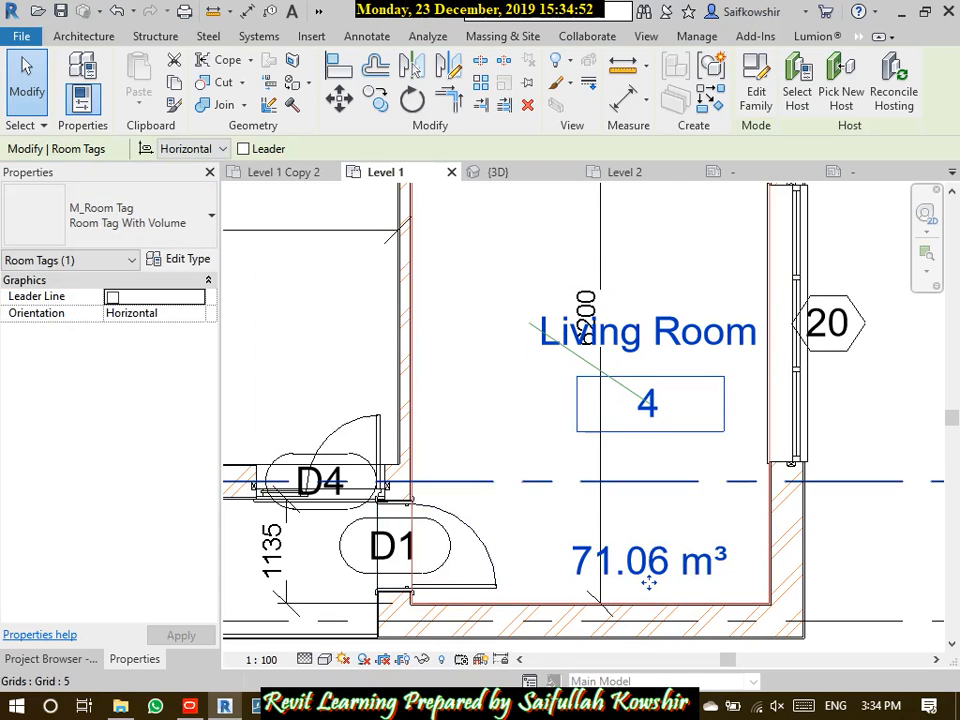
{"action": "middle_click_drag", "start_coordinate": [649, 582], "coordinate": [556, 487]}
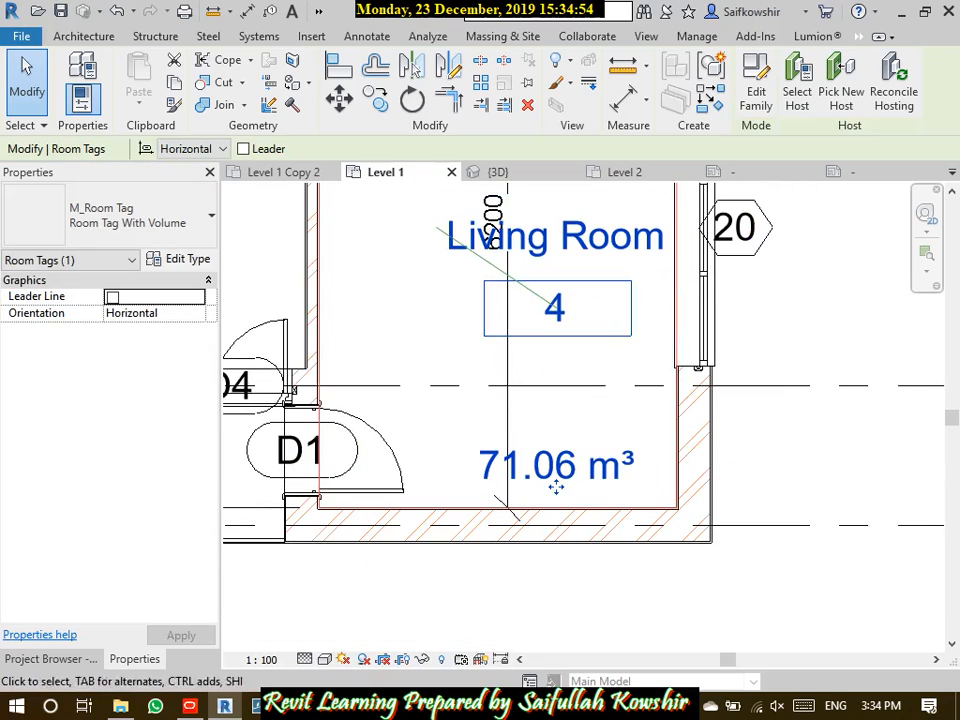
{"action": "left_click", "coordinate": [556, 308]}
{"action": "key", "text": "Return"}
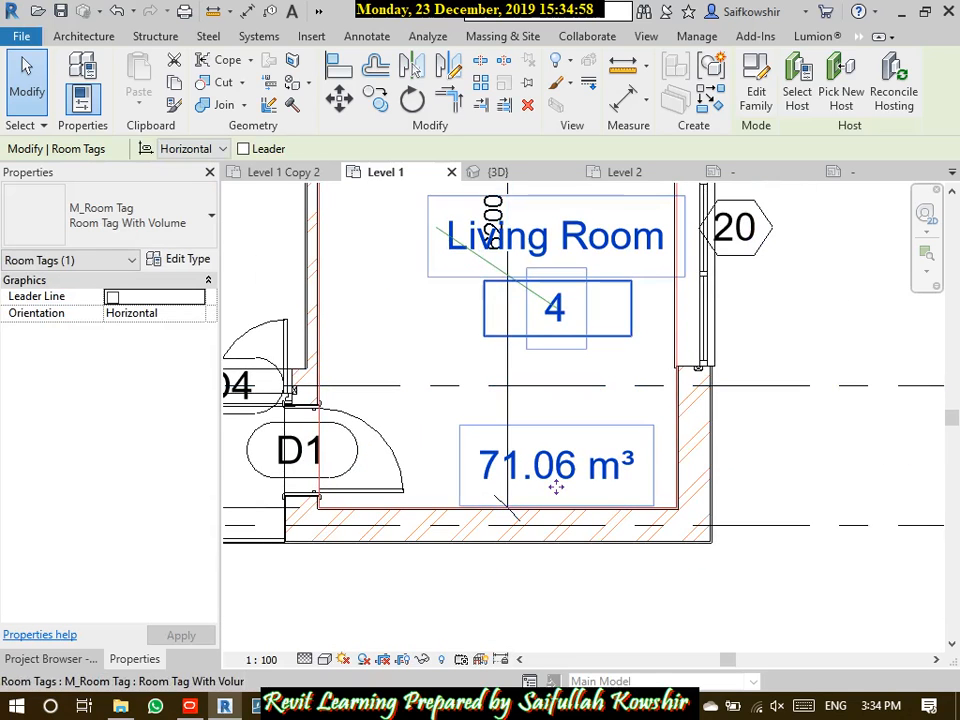
{"action": "left_click", "coordinate": [435, 228]}
{"action": "key", "text": "Escape"}
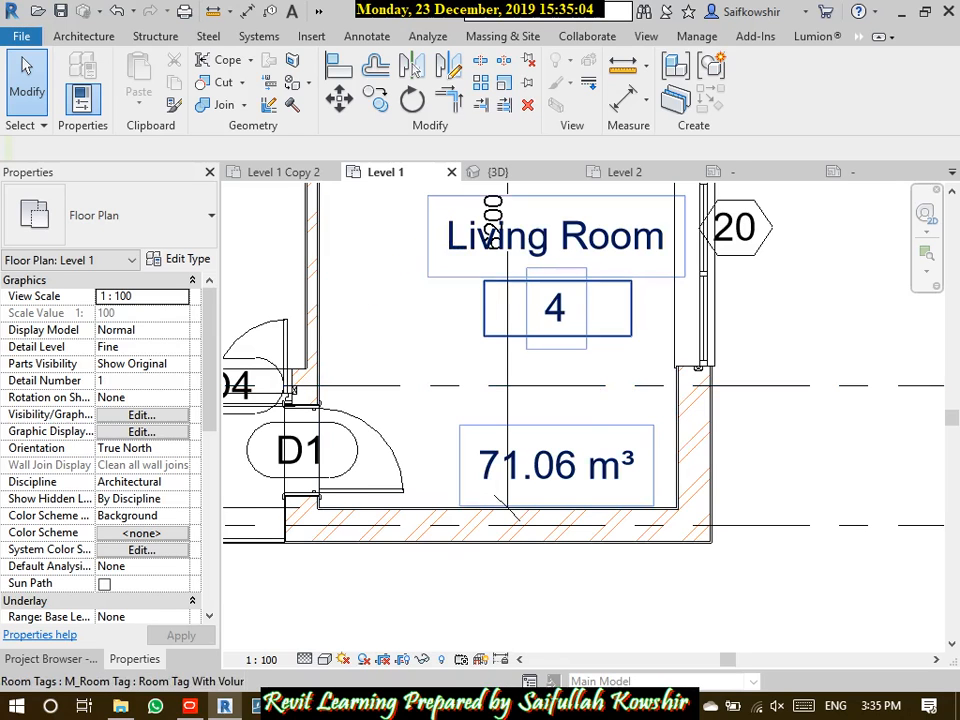
{"action": "left_click", "coordinate": [554, 486]}
{"action": "left_click", "coordinate": [556, 486]}
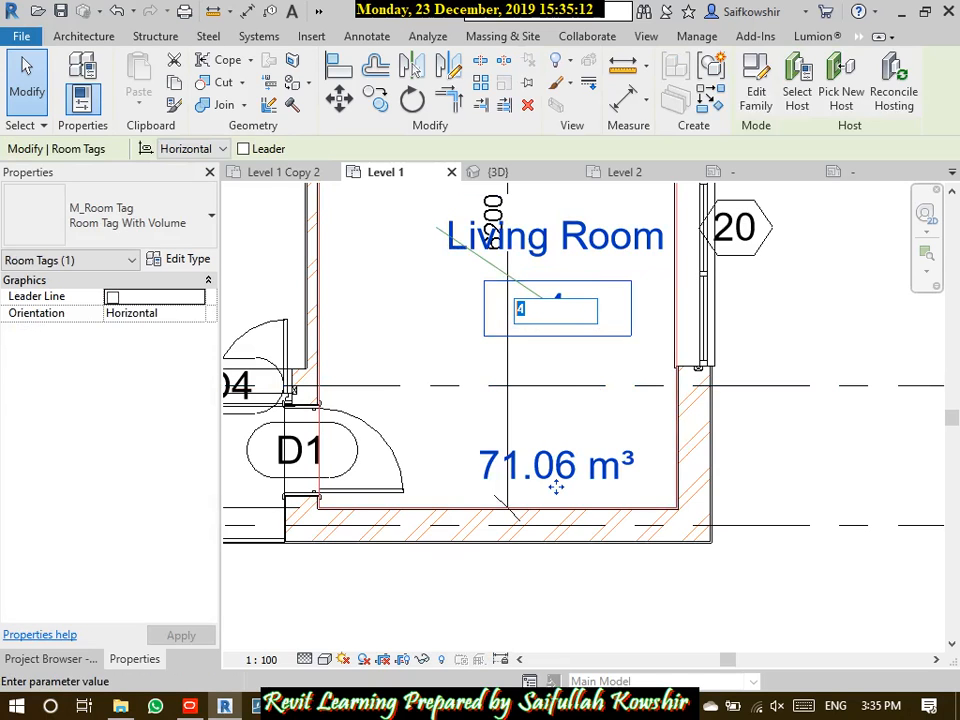
{"action": "key", "text": "Return"}
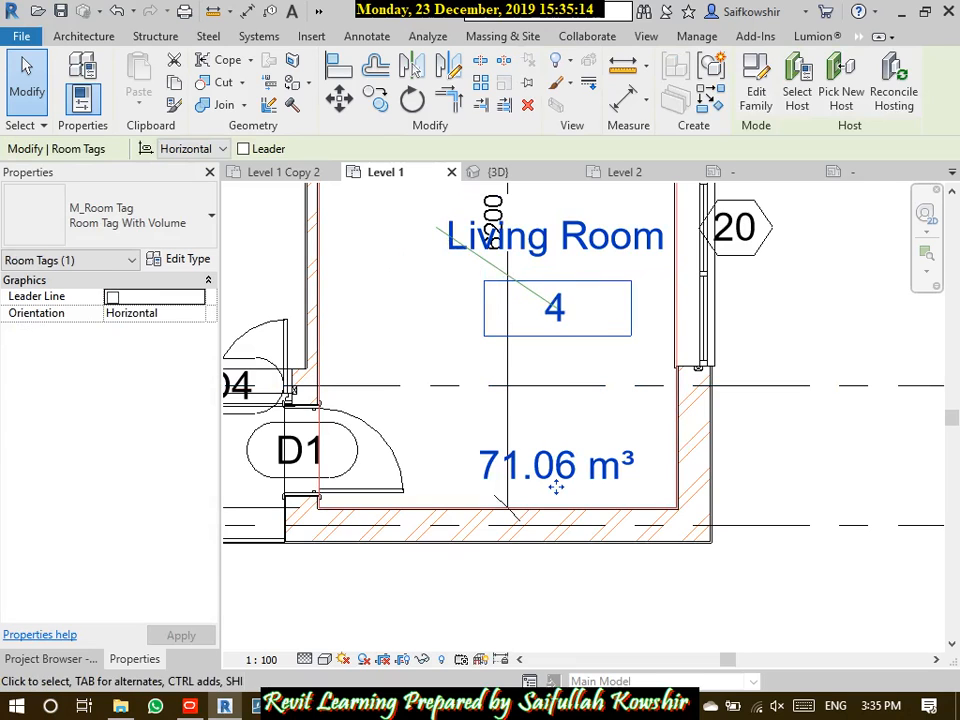
Open the M_Room Tag family for editing and select its combined room name and comment label
{"action": "double_click", "coordinate": [556, 487]}
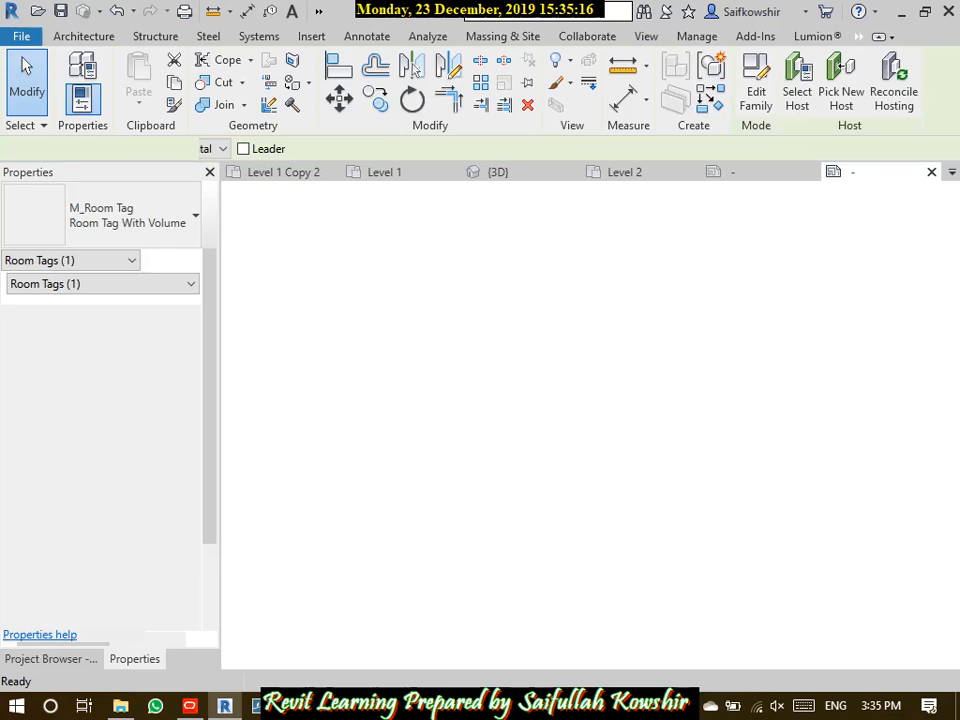
{"action": "left_click", "coordinate": [600, 298]}
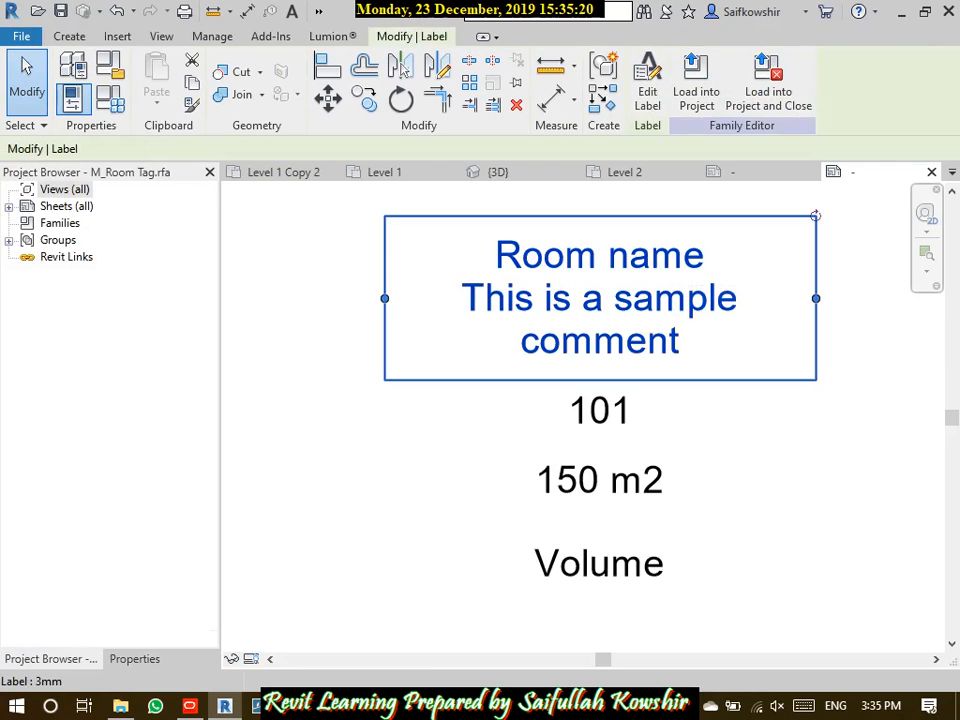
{"action": "left_click", "coordinate": [647, 92]}
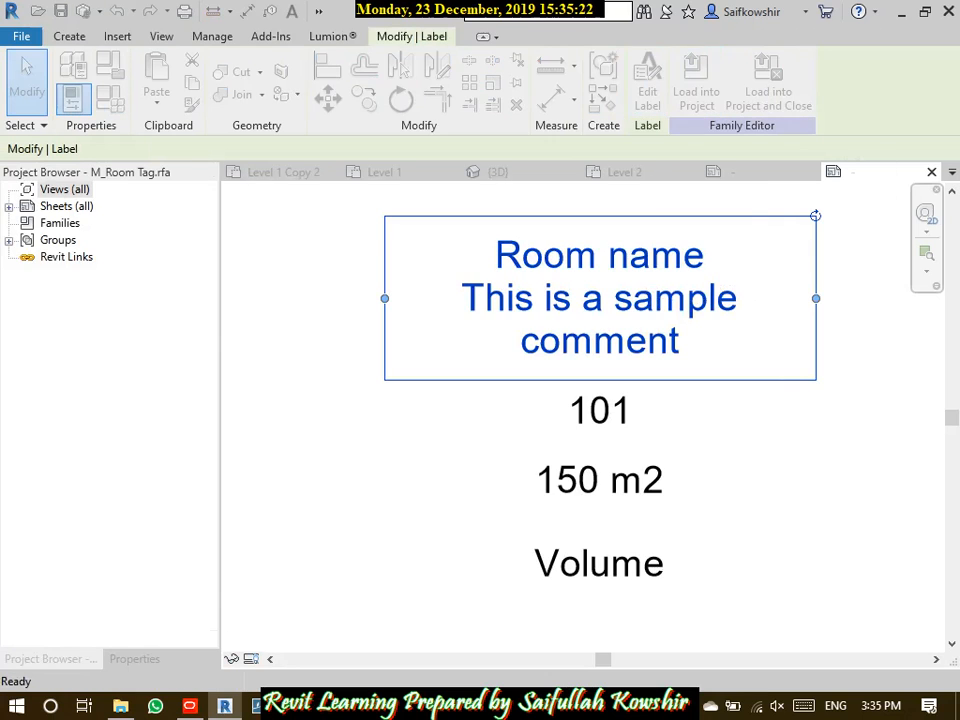
{"action": "left_click", "coordinate": [403, 334]}
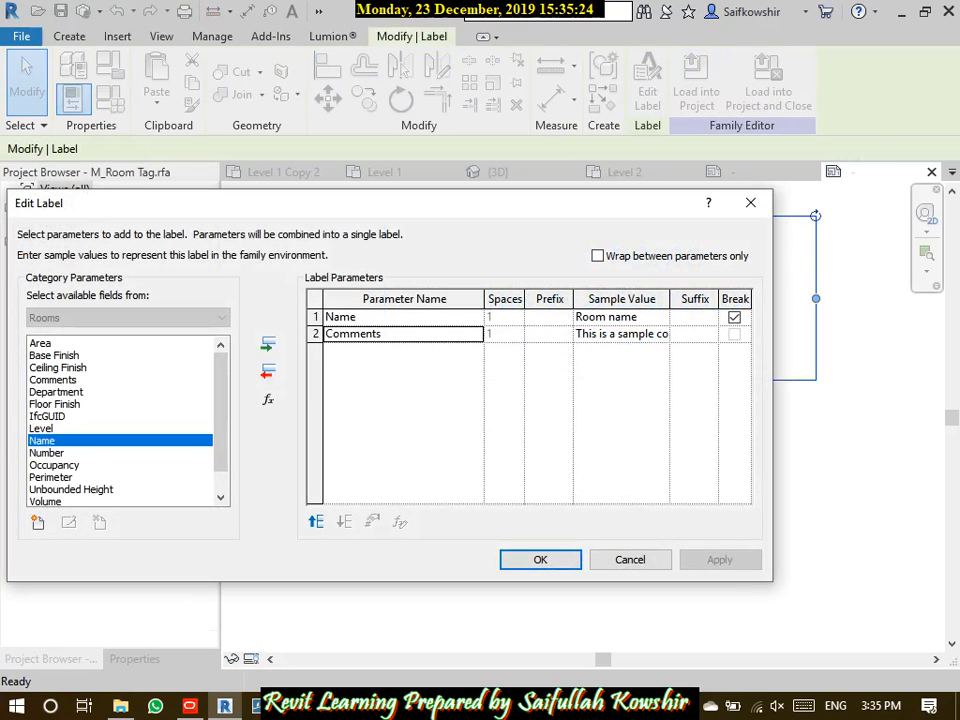
{"action": "left_click", "coordinate": [268, 371]}
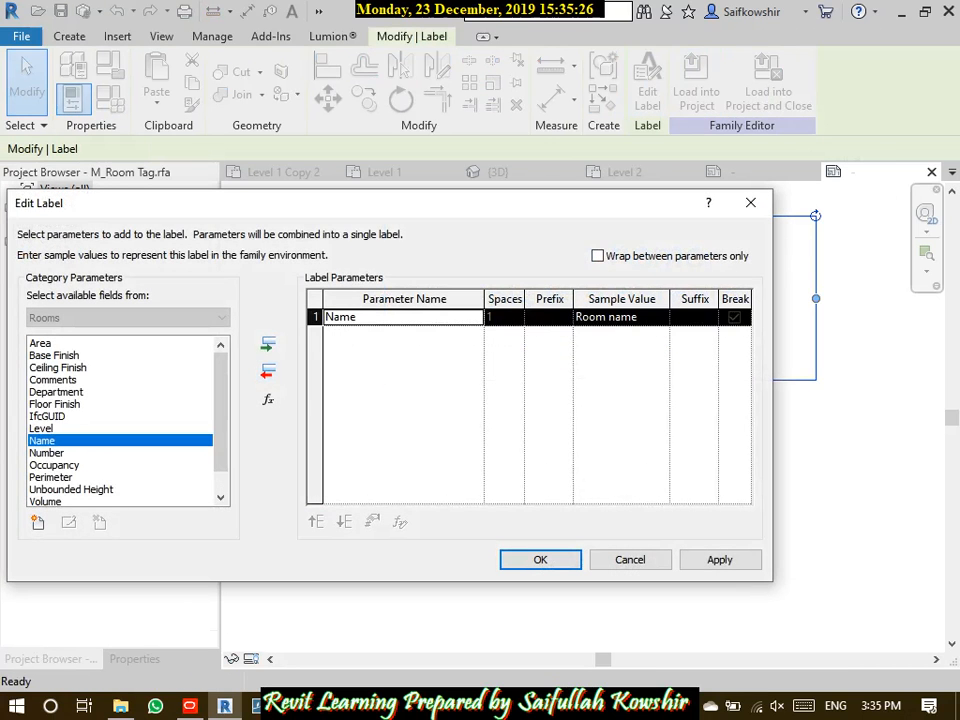
{"action": "left_click", "coordinate": [47, 453]}
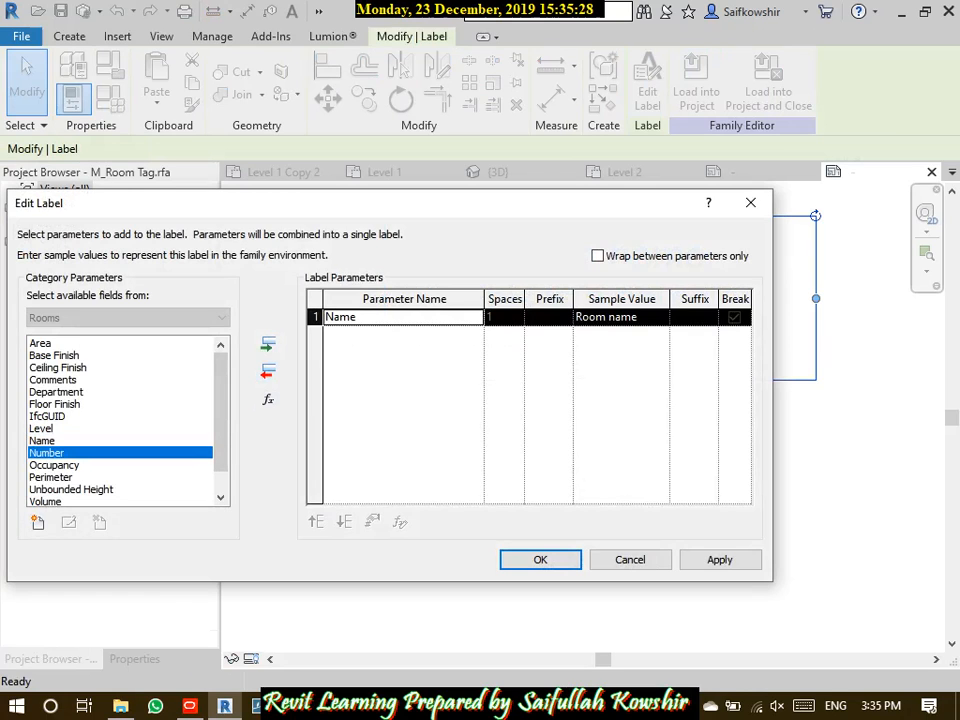
{"action": "left_click", "coordinate": [54, 465]}
{"action": "left_click", "coordinate": [47, 453]}
{"action": "left_click", "coordinate": [42, 441]}
{"action": "left_click", "coordinate": [630, 560]}
Remove the Comments parameter from the room name label so that it contains only Name
{"action": "left_click", "coordinate": [600, 410]}
{"action": "left_click", "coordinate": [600, 298]}
{"action": "left_click", "coordinate": [647, 90]}
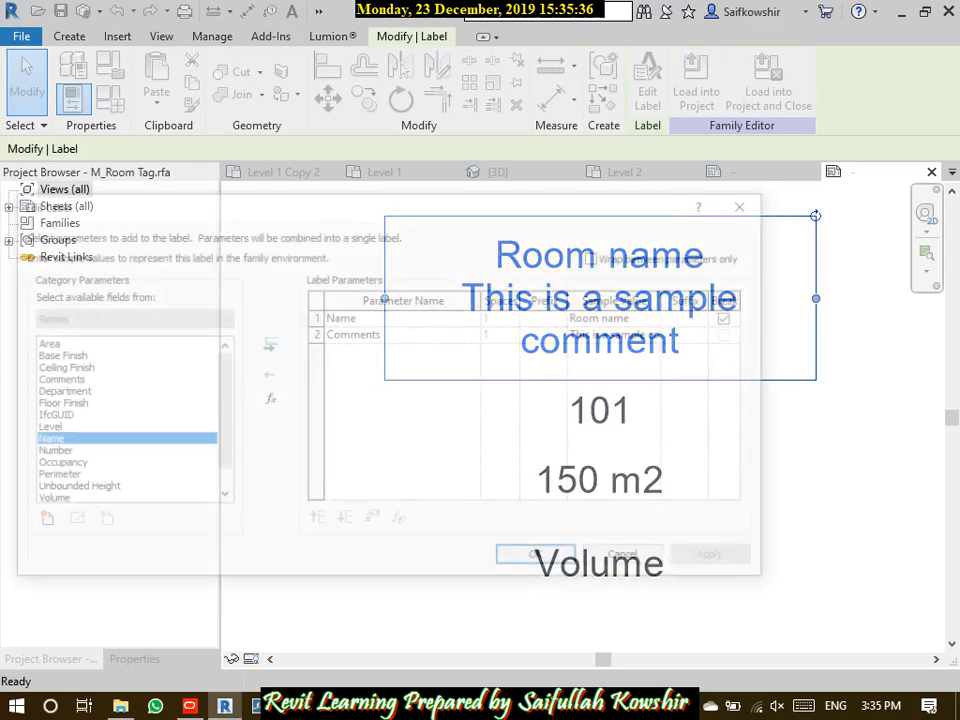
{"action": "left_click", "coordinate": [268, 371]}
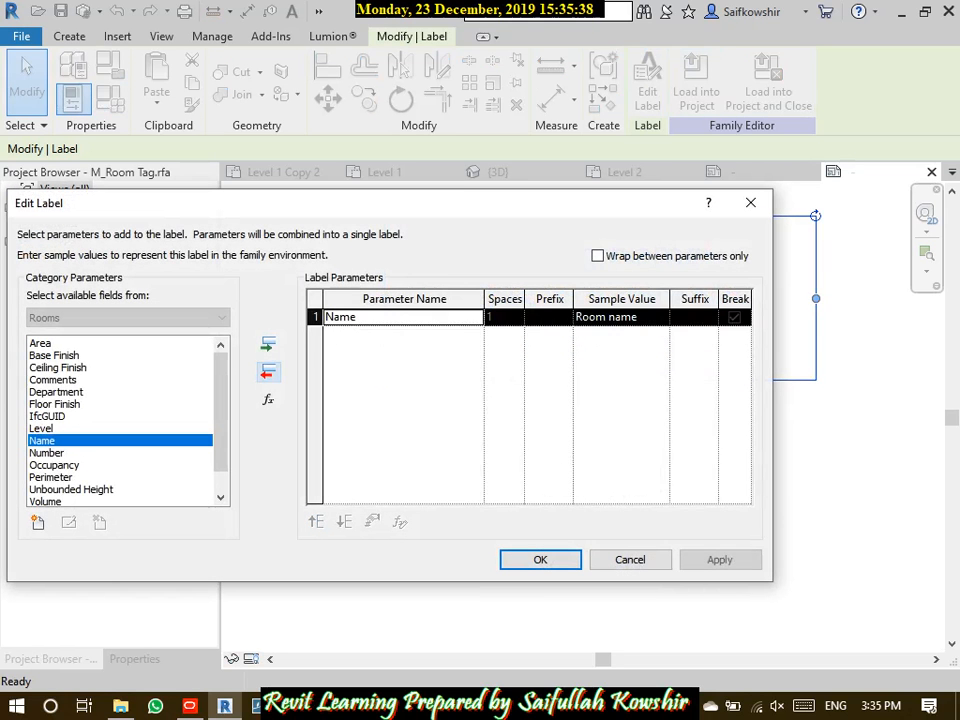
{"action": "left_click", "coordinate": [540, 560]}
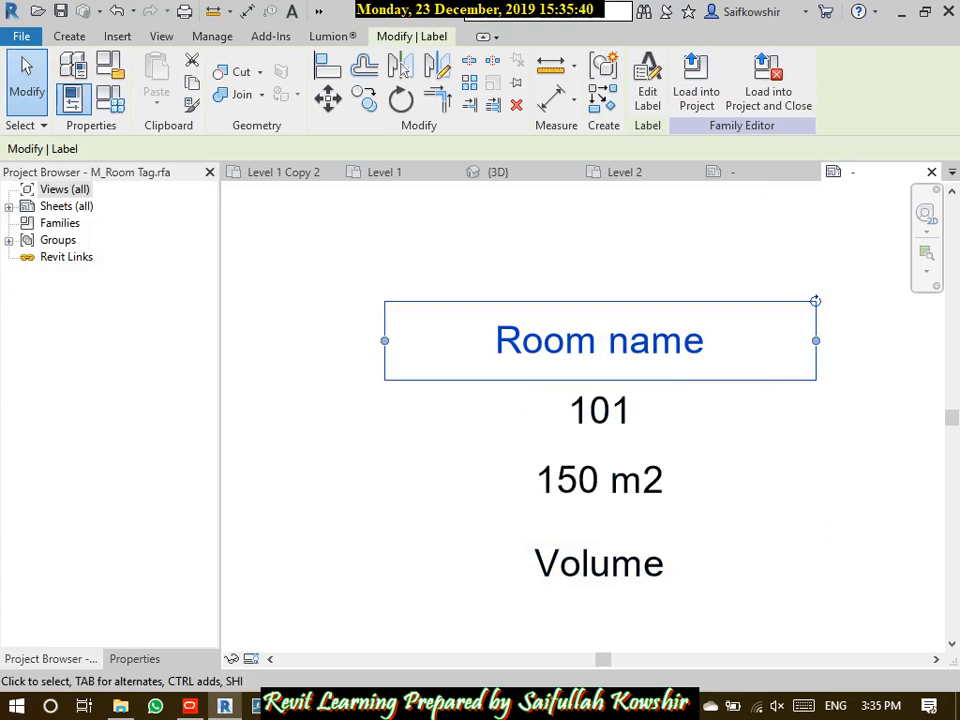
Replace the Number parameter with Comments in the 101 label of the room tag family
{"action": "left_click", "coordinate": [600, 411]}
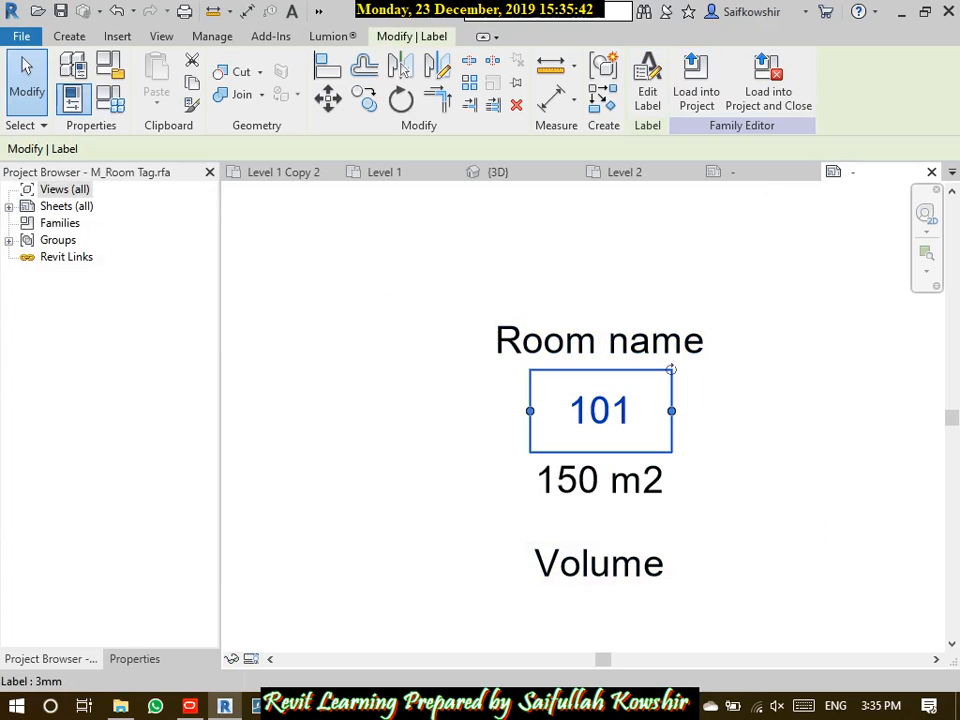
{"action": "left_click", "coordinate": [648, 84]}
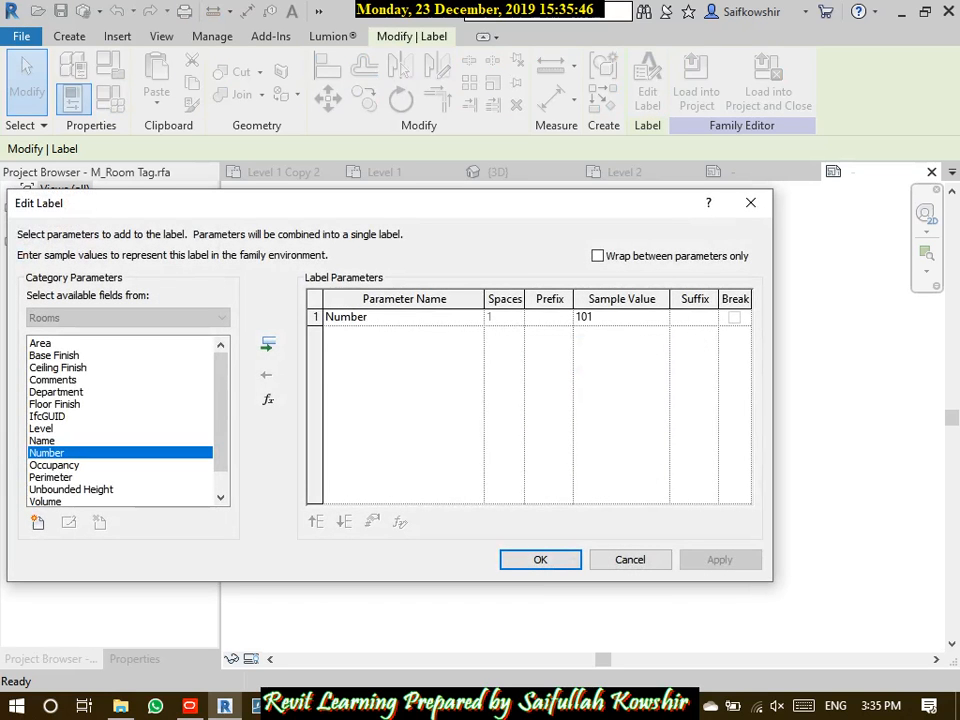
{"action": "left_click", "coordinate": [55, 404]}
{"action": "left_click", "coordinate": [58, 368]}
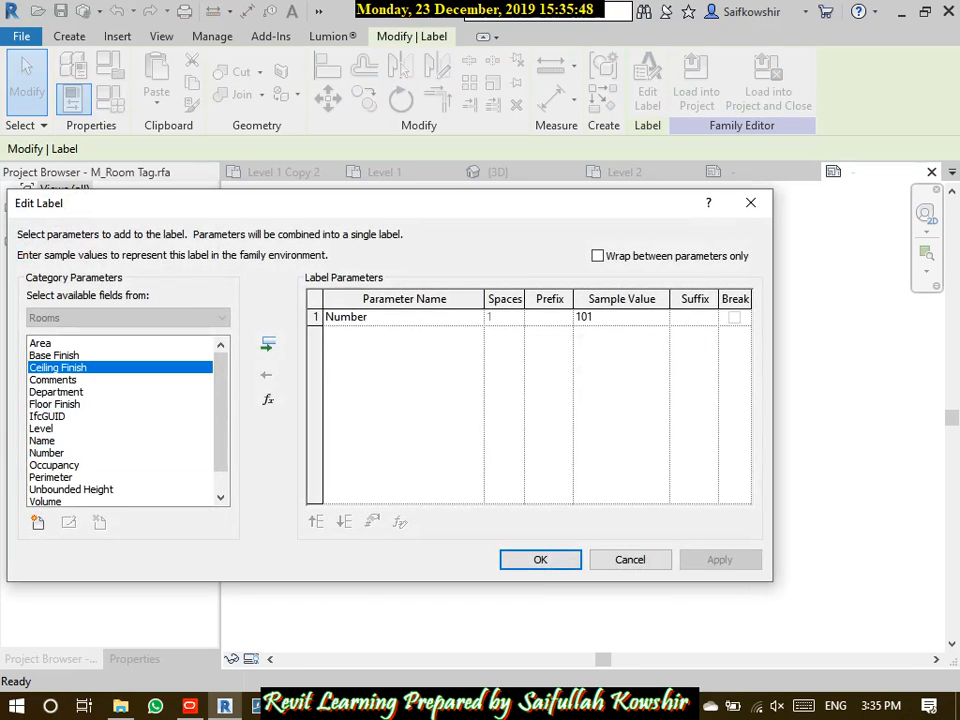
{"action": "left_click", "coordinate": [53, 380]}
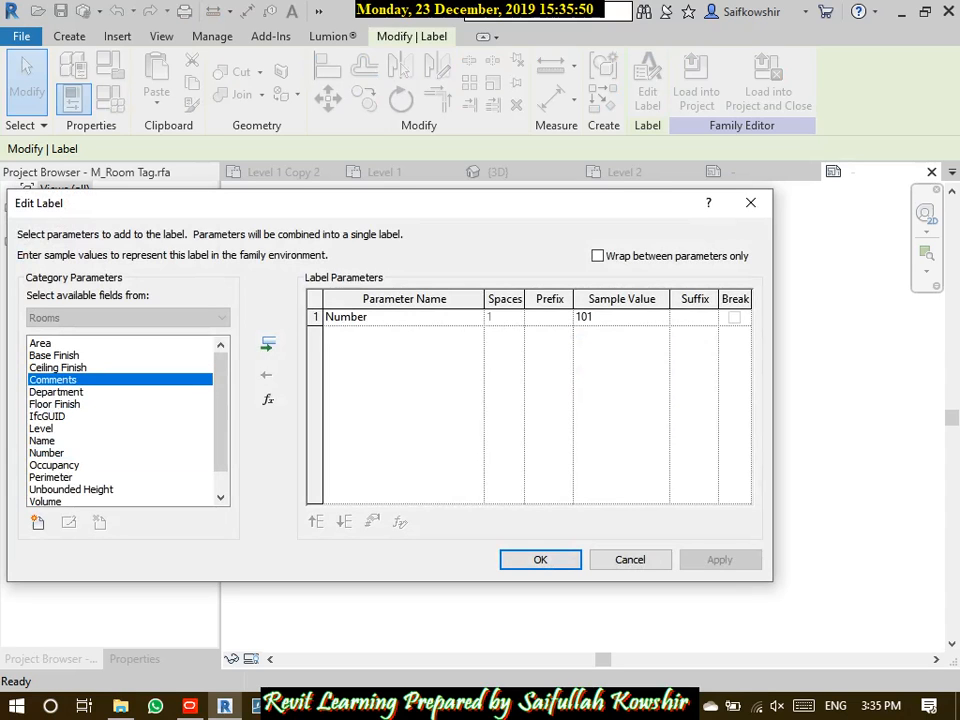
{"action": "left_click", "coordinate": [268, 344]}
{"action": "left_click", "coordinate": [735, 317]}
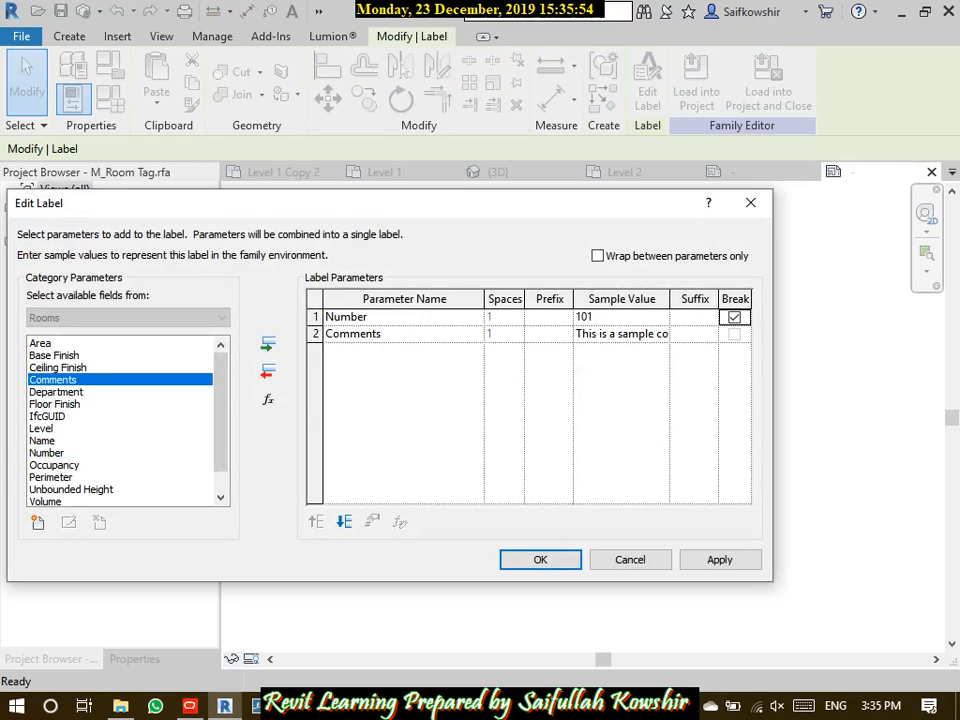
{"action": "left_click", "coordinate": [735, 317]}
{"action": "left_click", "coordinate": [403, 317]}
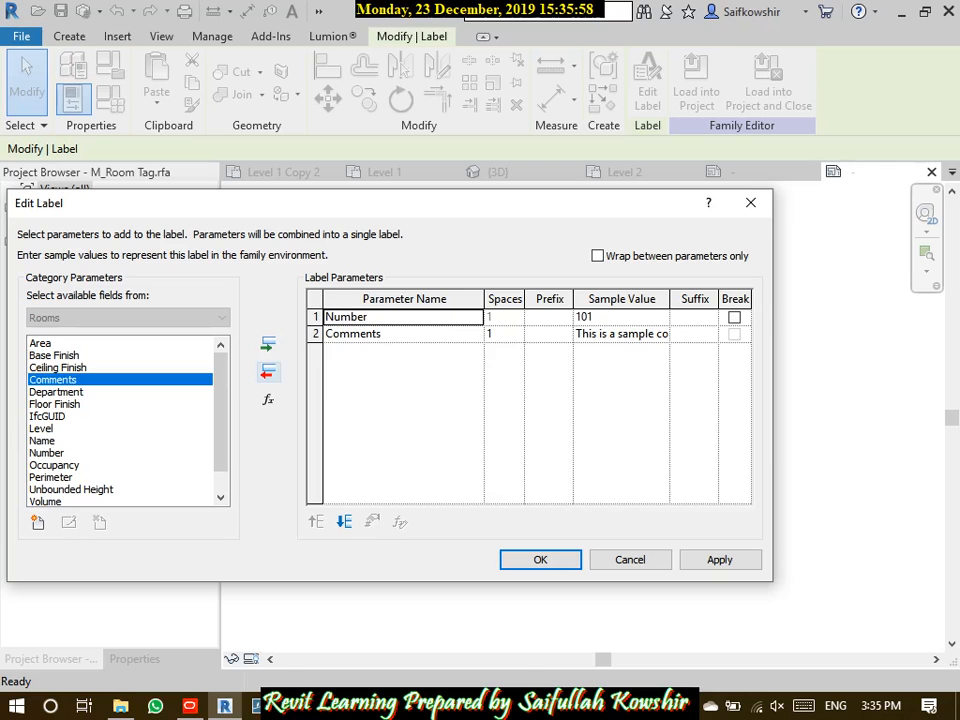
{"action": "left_click", "coordinate": [268, 371]}
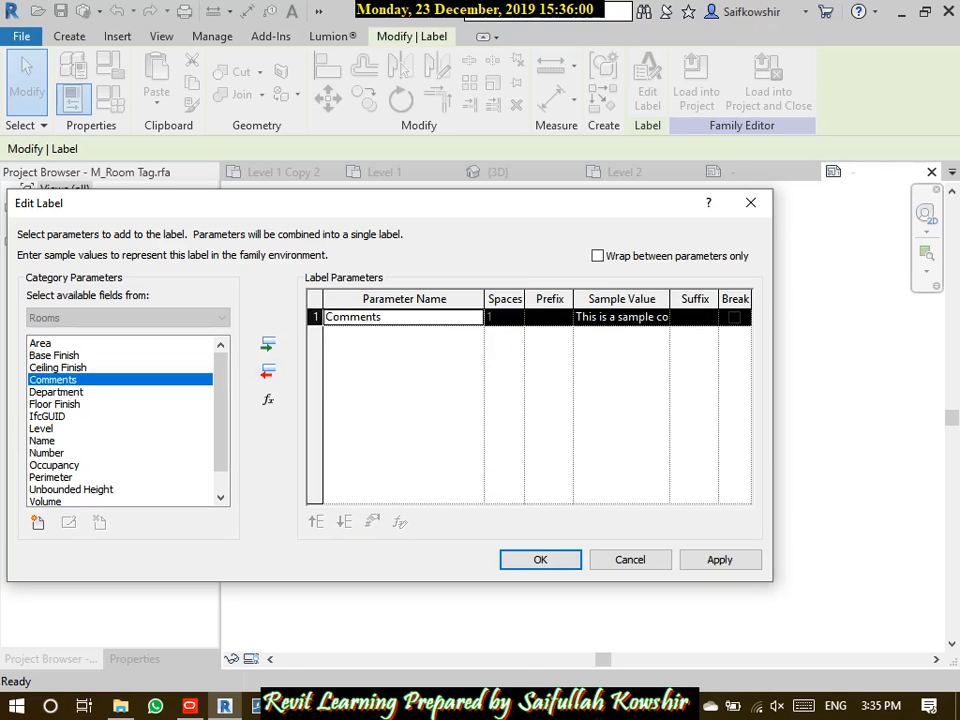
{"action": "left_click", "coordinate": [719, 559]}
{"action": "key", "text": "Return"}
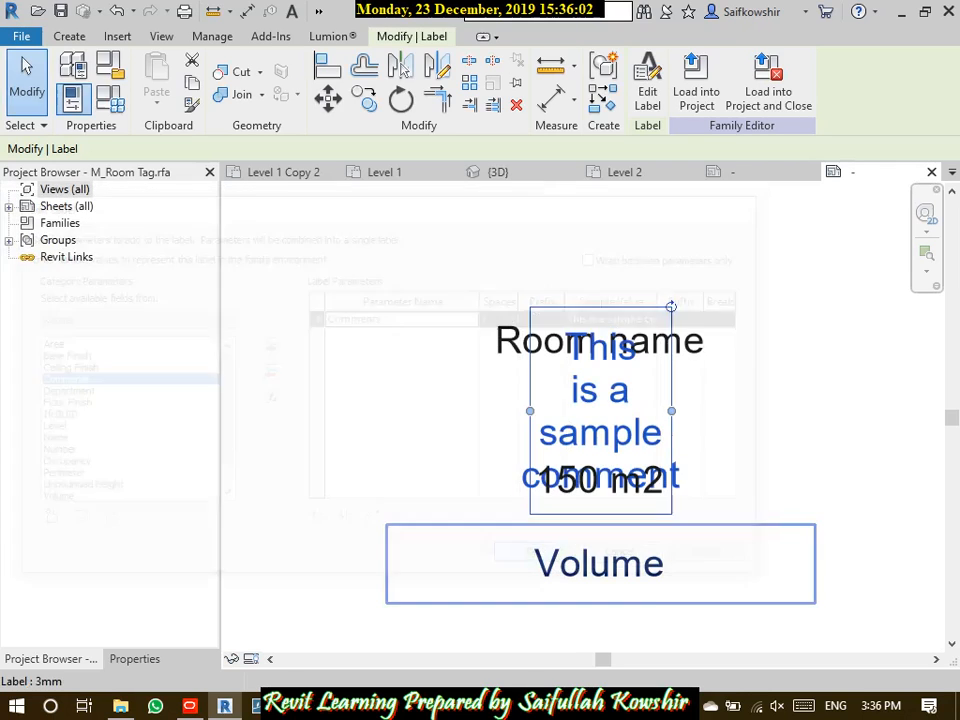
Delete the Volume label and the 150 m2 area label from the room tag family
{"action": "left_click", "coordinate": [600, 563]}
{"action": "left_click_drag", "start_coordinate": [600, 563], "coordinate": [600, 611]}
{"action": "scroll", "coordinate": [594, 461], "scroll_direction": "down", "scroll_amount": 3}
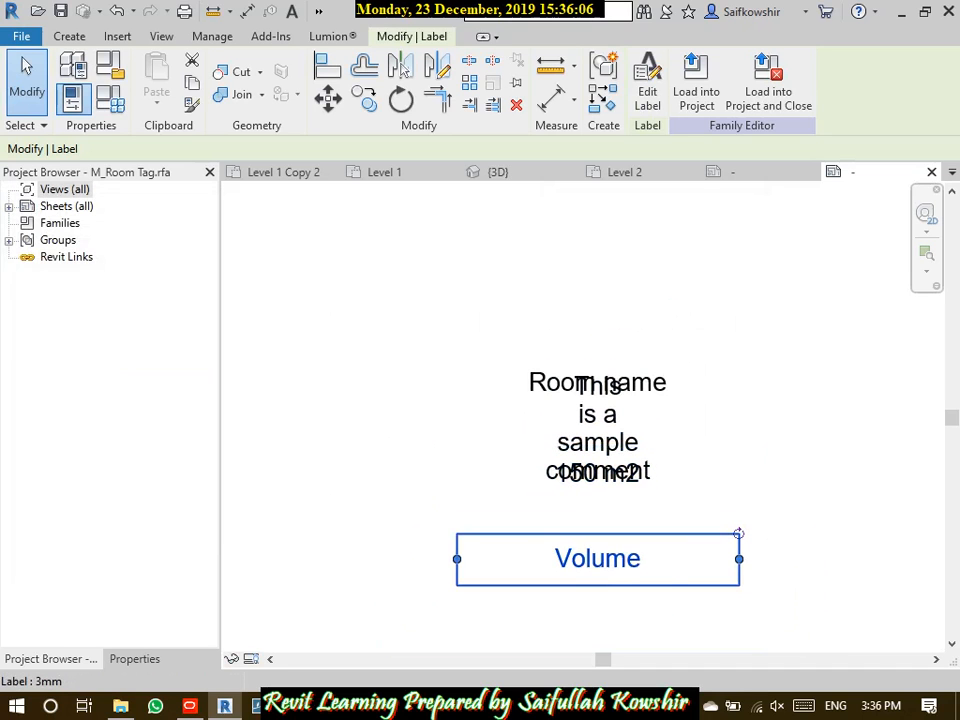
{"action": "key", "text": "Delete"}
{"action": "left_click", "coordinate": [598, 476]}
{"action": "key", "text": "Delete"}
Widen the sample comment label to fit on one line and place it just below the Room name label
{"action": "left_click", "coordinate": [598, 472]}
{"action": "left_click_drag", "start_coordinate": [598, 430], "coordinate": [768, 472]}
{"action": "left_click_drag", "start_coordinate": [598, 469], "coordinate": [598, 443]}
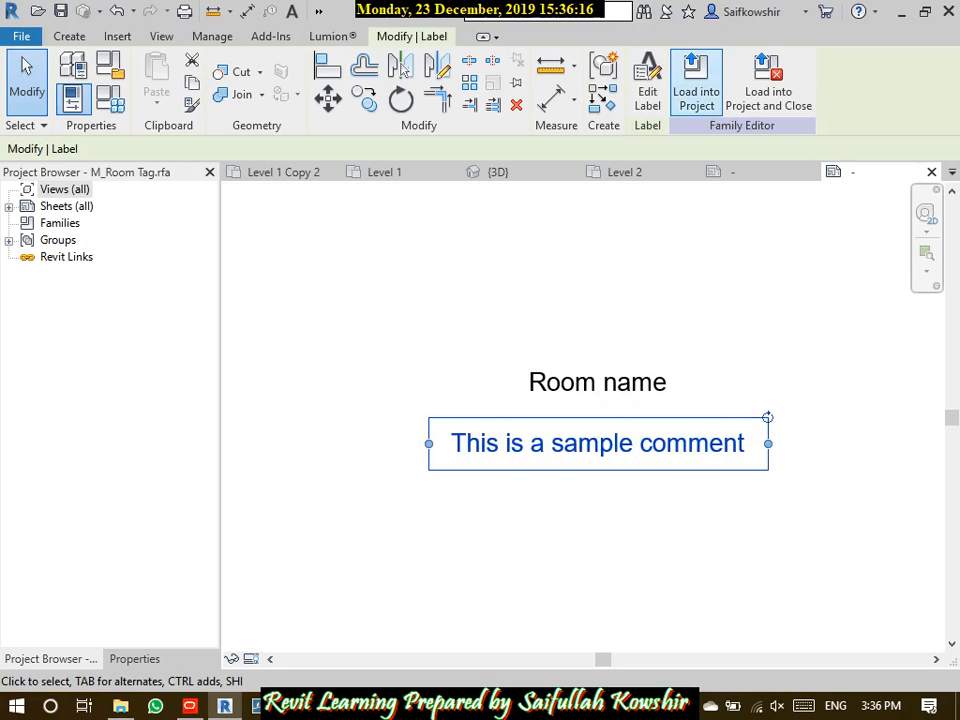
Load the revised M_Room Tag family into House Project.rvt, overwriting the existing version
{"action": "left_click", "coordinate": [696, 88]}
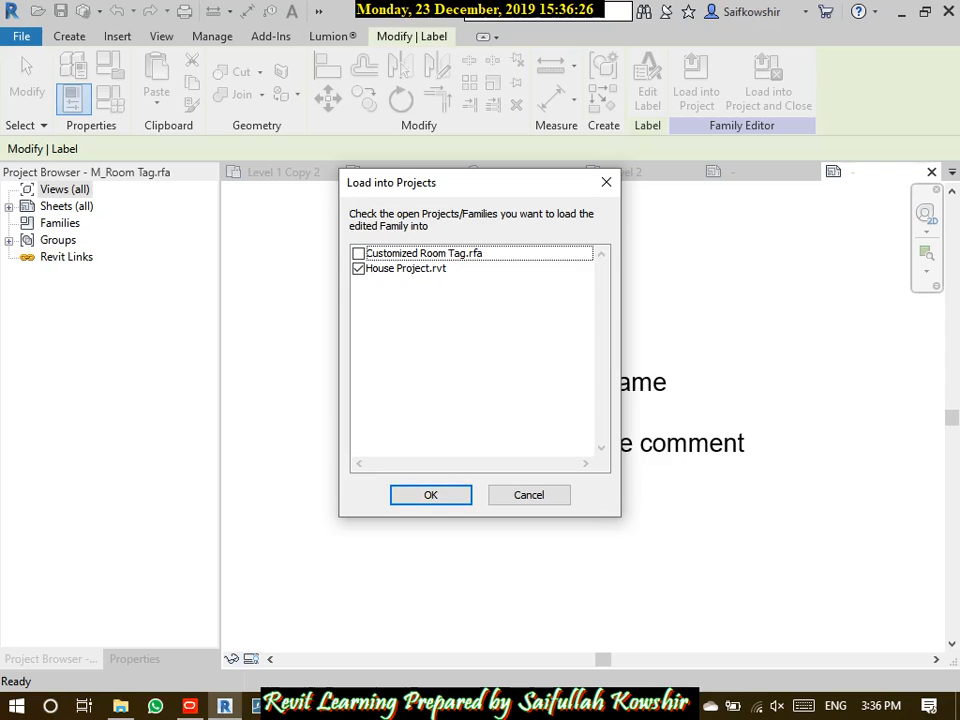
{"action": "key", "text": "Return"}
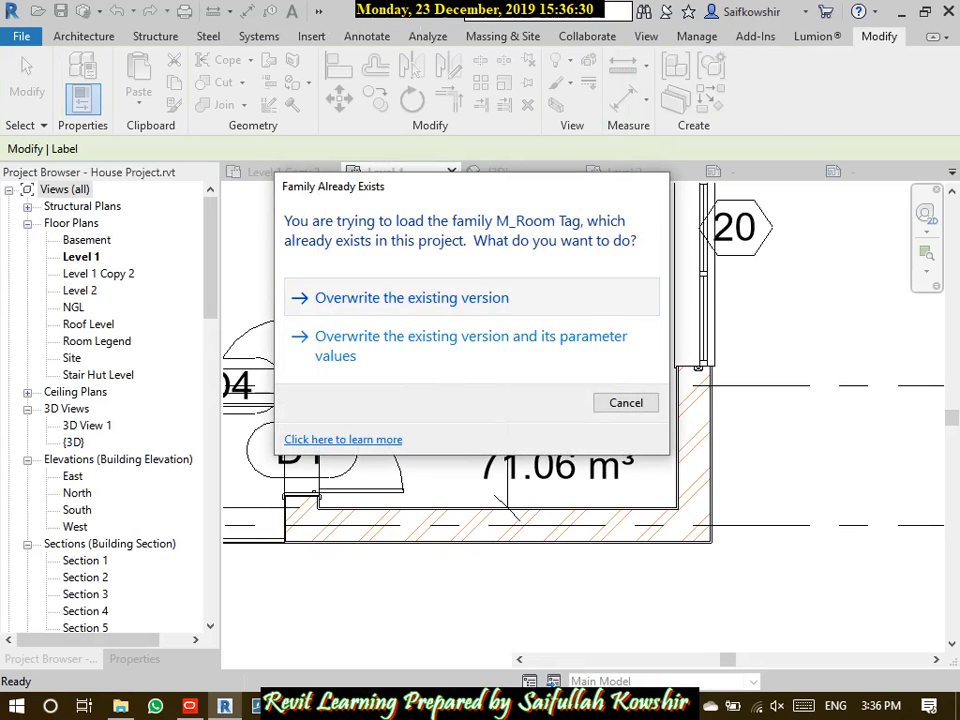
{"action": "left_click", "coordinate": [411, 298]}
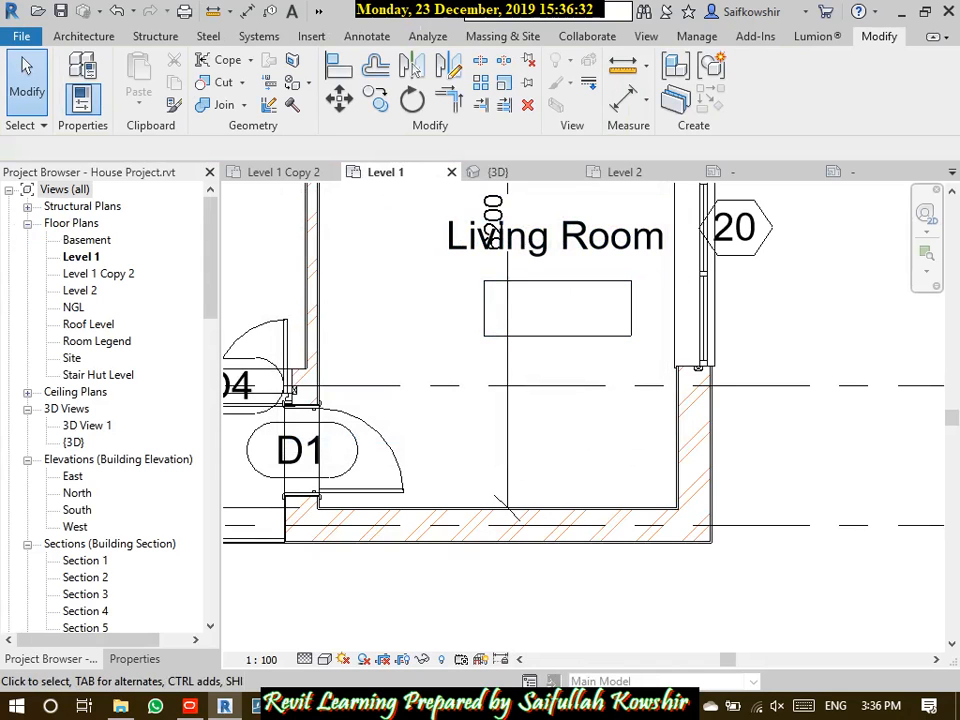
Enter 4000x6000mm as the comment value in the Living Room tag on Level 1
{"action": "left_click", "coordinate": [556, 350]}
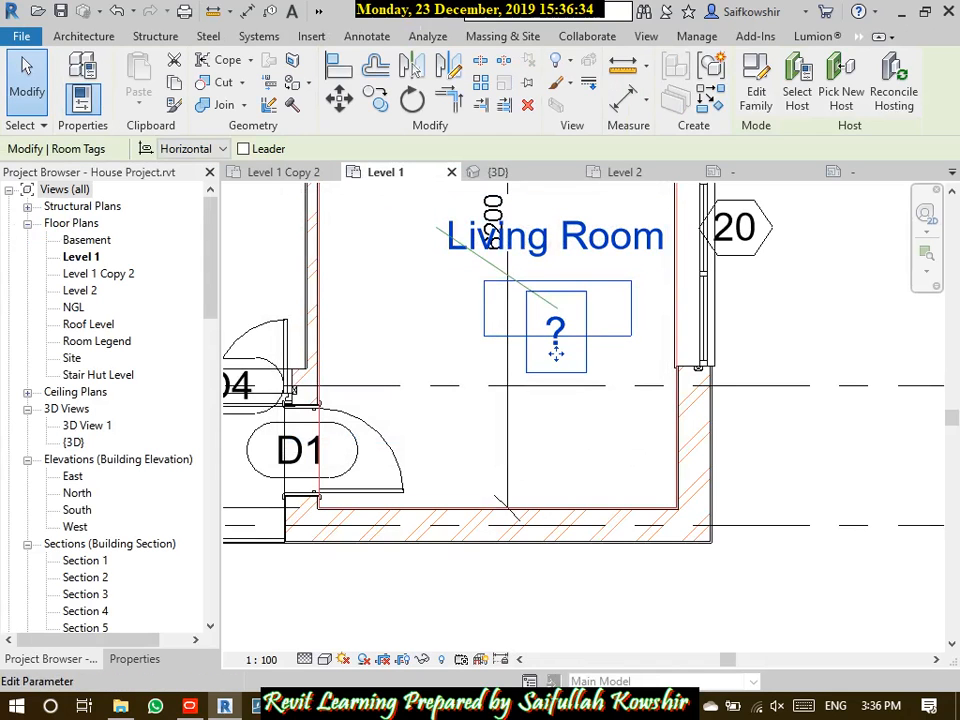
{"action": "left_click", "coordinate": [556, 350]}
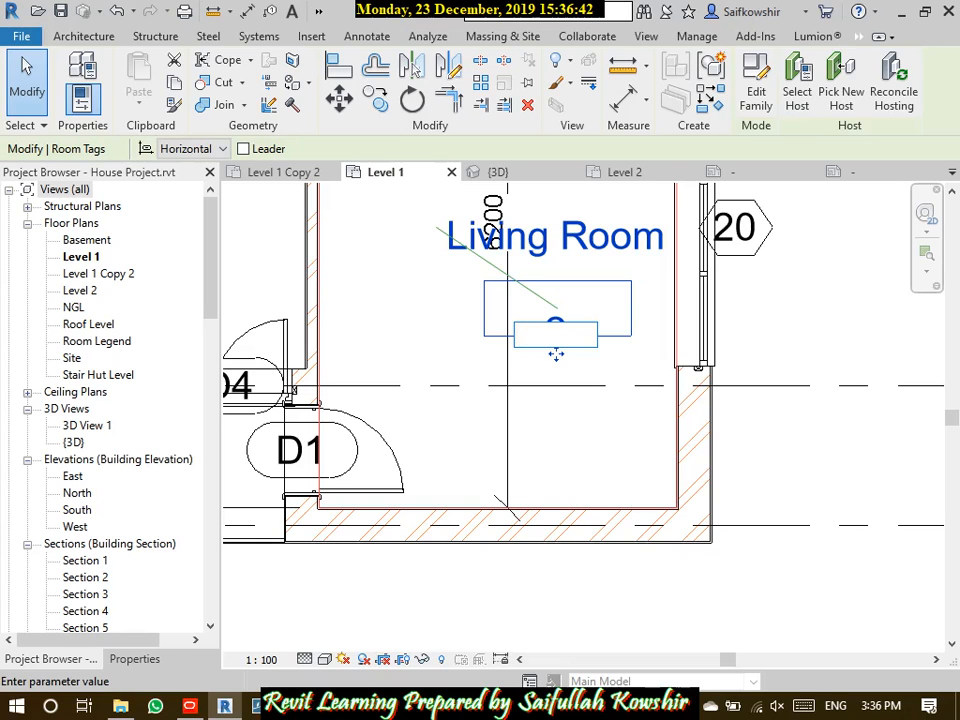
{"action": "type", "text": "4000"}
{"action": "type", "text": "x6000"}
{"action": "type", "text": "mm"}
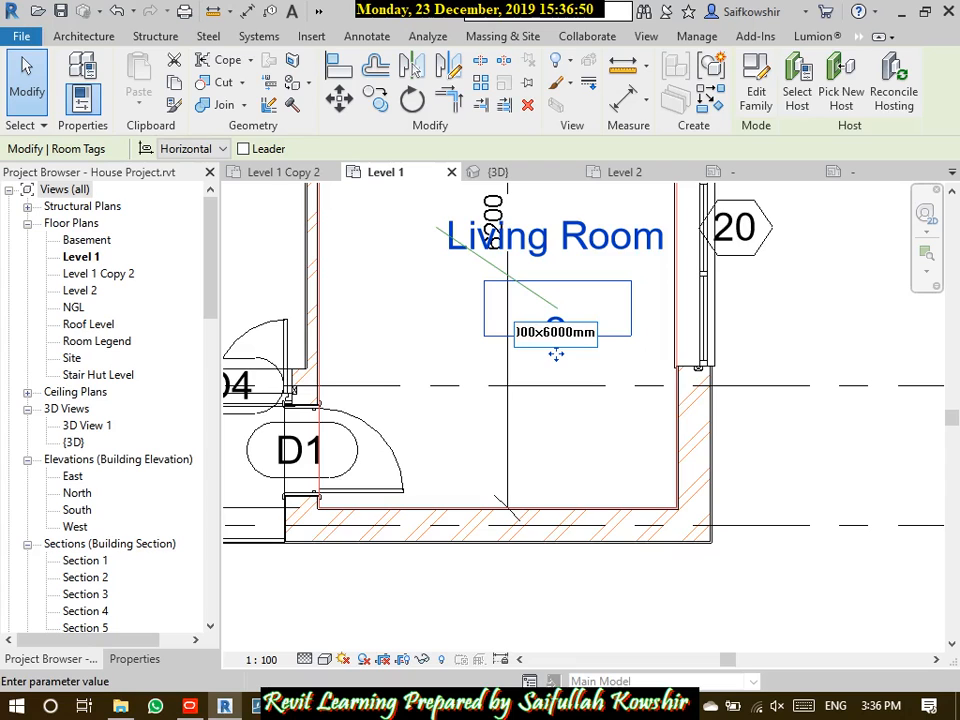
{"action": "key", "text": "Return"}
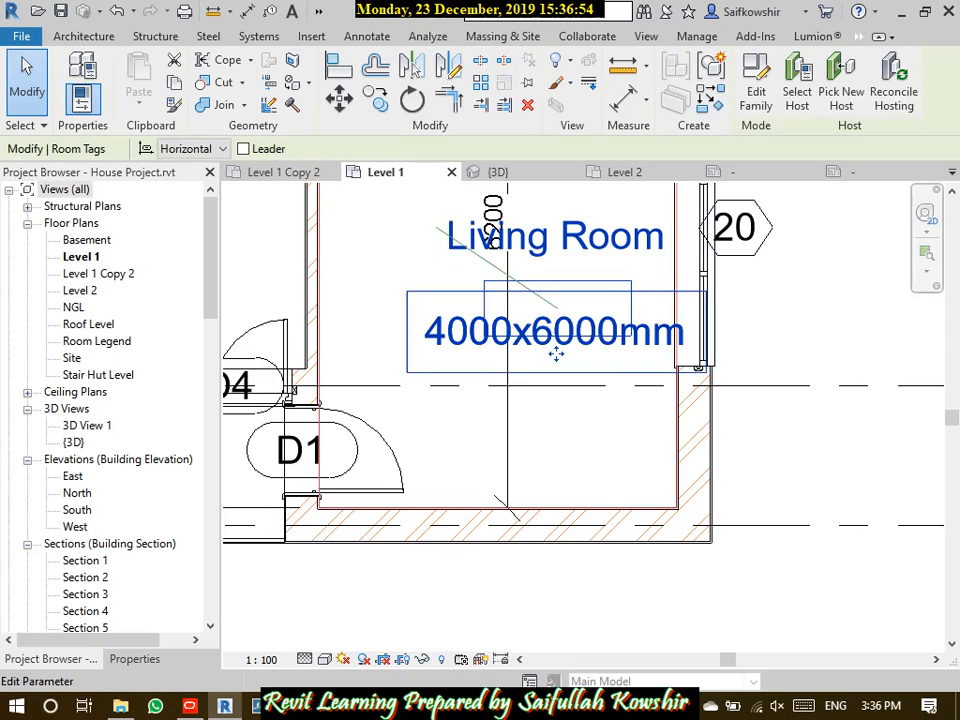
Examine the Living Room tag, its properties, and the neighbouring tagged and untagged rooms on the Level 1 plan
{"action": "left_click", "coordinate": [134, 659]}
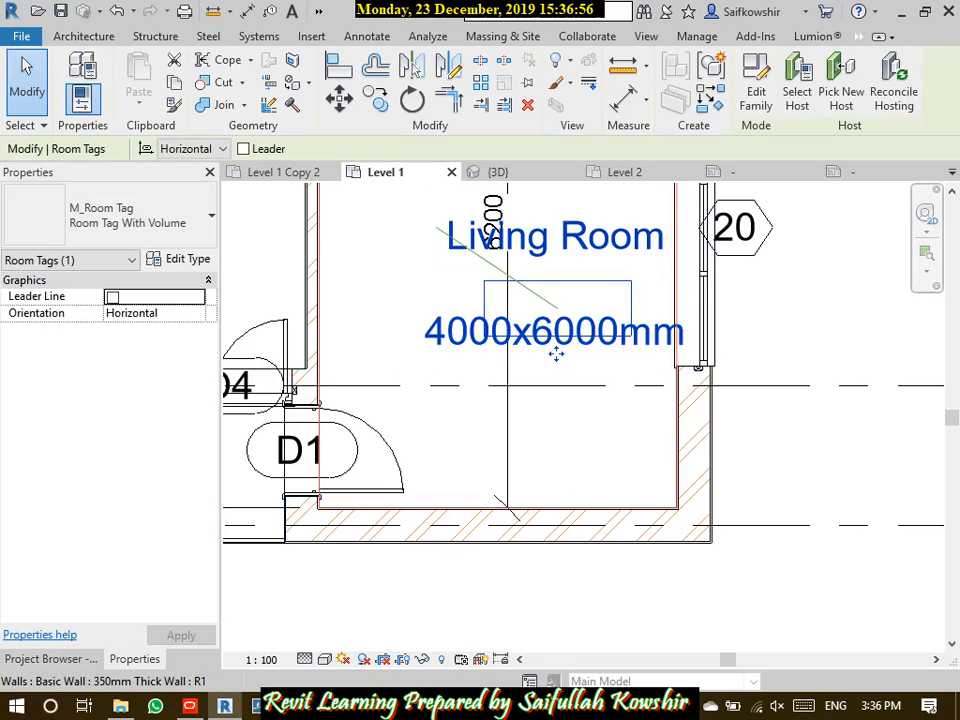
{"action": "left_click", "coordinate": [50, 659]}
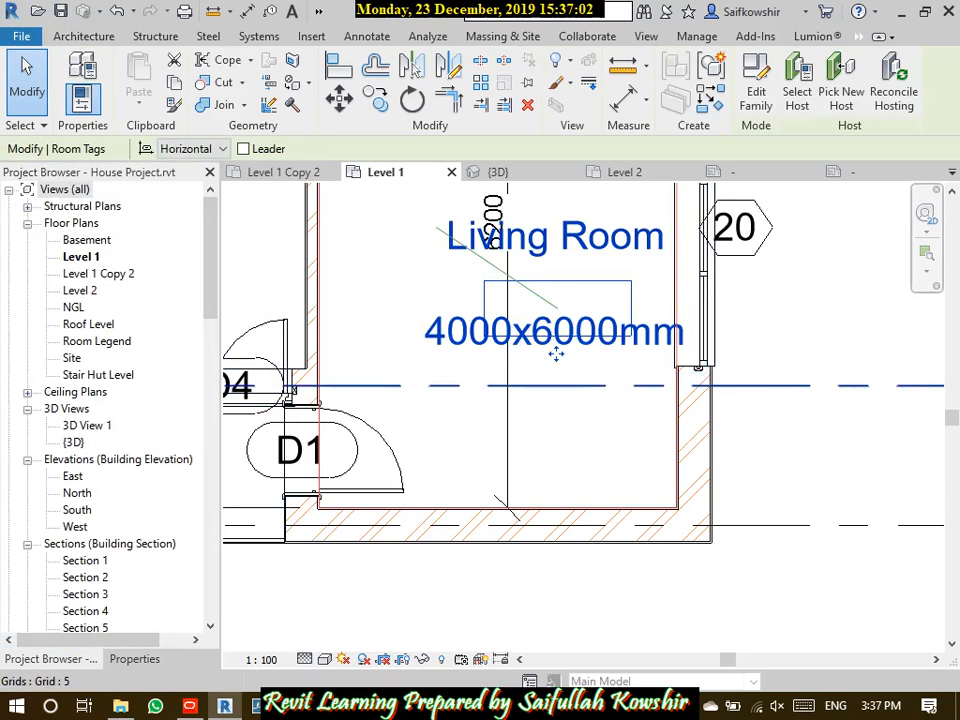
{"action": "scroll", "coordinate": [555, 355], "scroll_direction": "down", "scroll_amount": 5}
{"action": "scroll", "coordinate": [555, 370], "scroll_direction": "down", "scroll_amount": 3}
{"action": "middle_click_drag", "start_coordinate": [555, 378], "coordinate": [628, 612]}
{"action": "scroll", "coordinate": [590, 400], "scroll_direction": "up", "scroll_amount": 4}
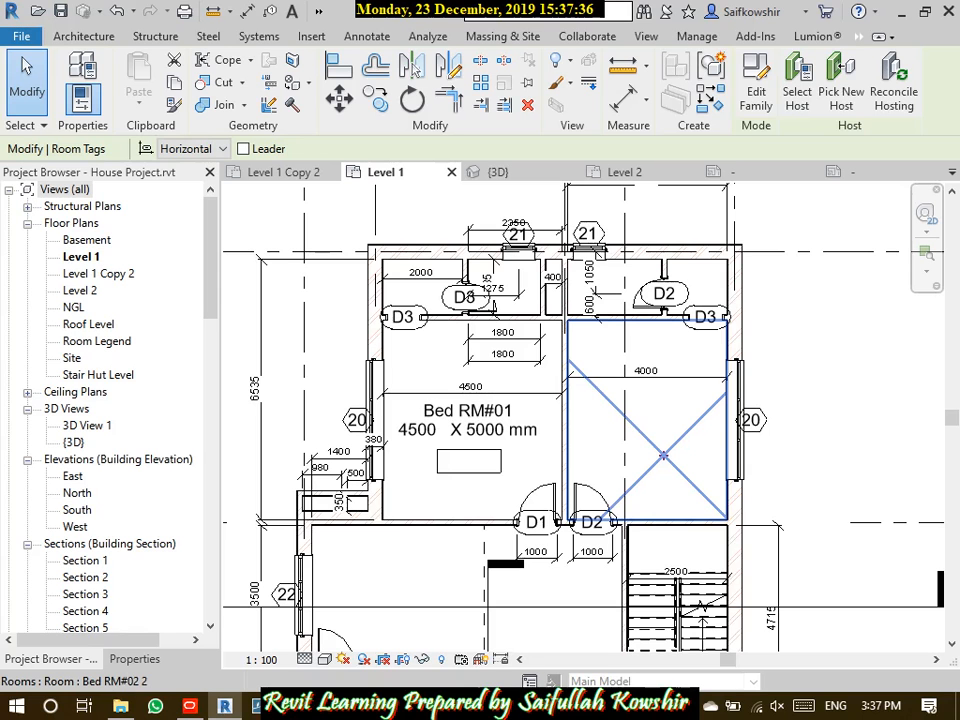
{"action": "scroll", "coordinate": [579, 336], "scroll_direction": "down", "scroll_amount": 5}
{"action": "middle_click_drag", "start_coordinate": [675, 636], "coordinate": [720, 430]}
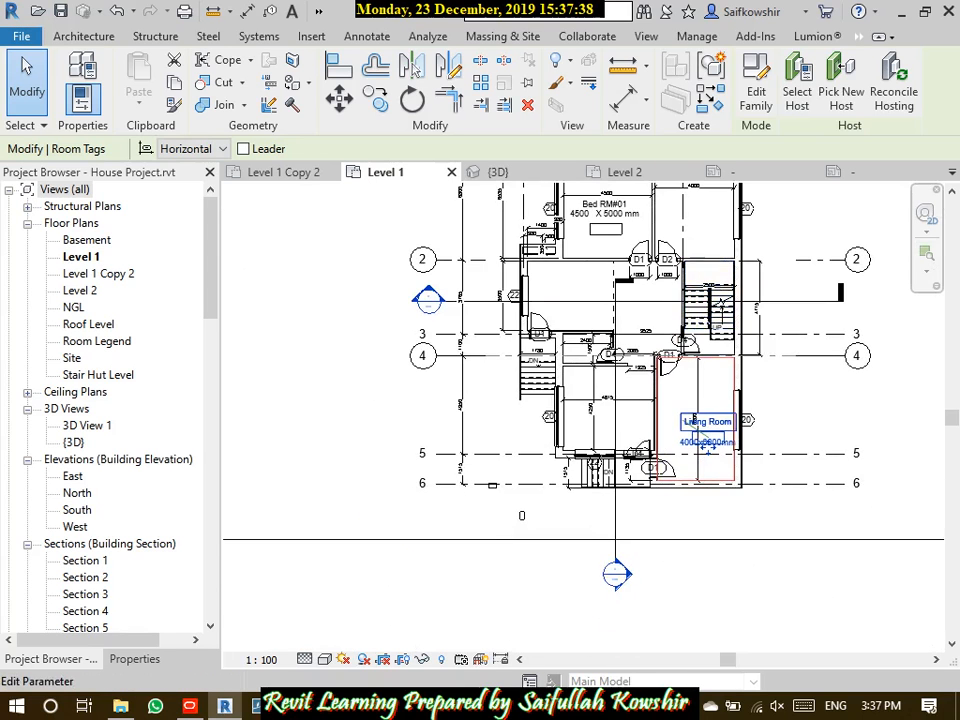
{"action": "scroll", "coordinate": [715, 440], "scroll_direction": "up", "scroll_amount": 4}
{"action": "left_click", "coordinate": [739, 487]}
{"action": "key", "text": "Escape"}
{"action": "left_click", "coordinate": [739, 487]}
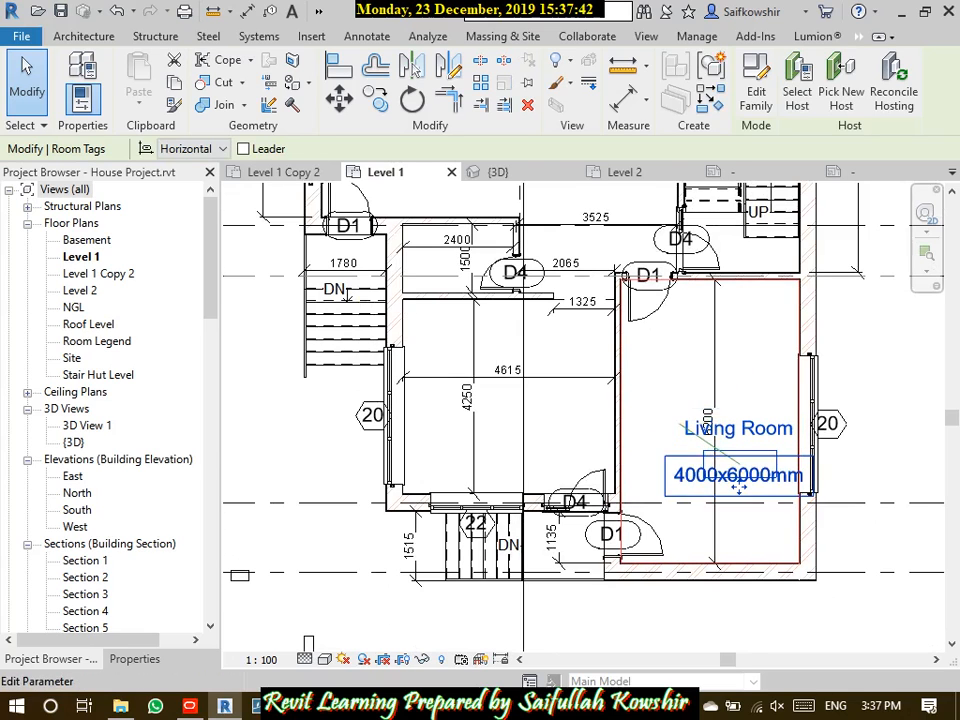
{"action": "left_click_drag", "start_coordinate": [739, 487], "coordinate": [739, 487]}
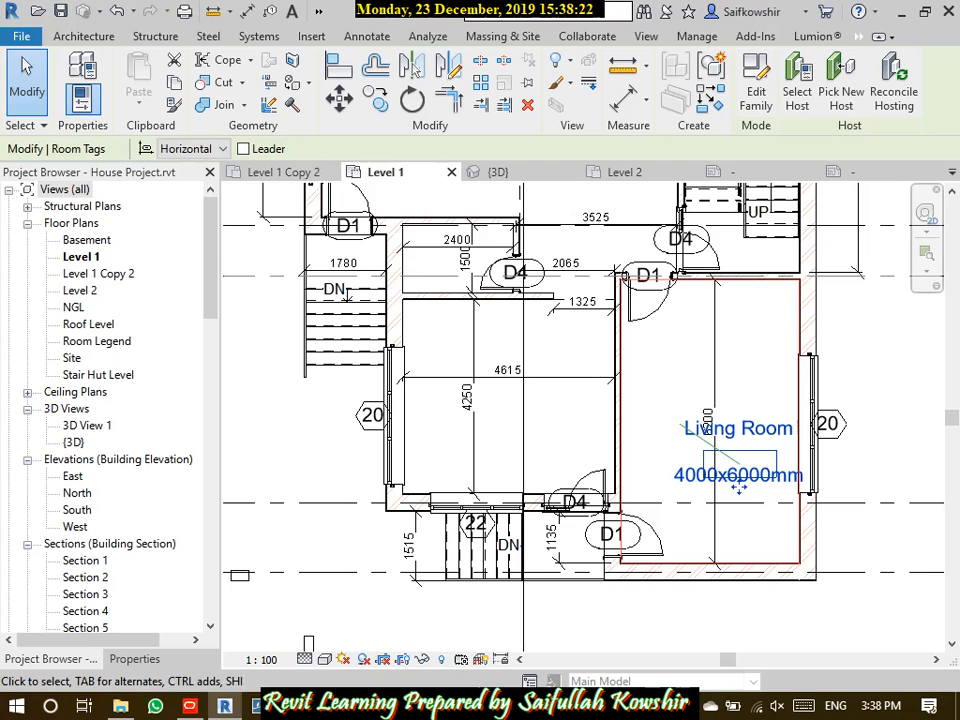
Delete the Living Room tag and the room element it belonged to from the Level 1 plan
{"action": "scroll", "coordinate": [738, 485], "scroll_direction": "down", "scroll_amount": 3}
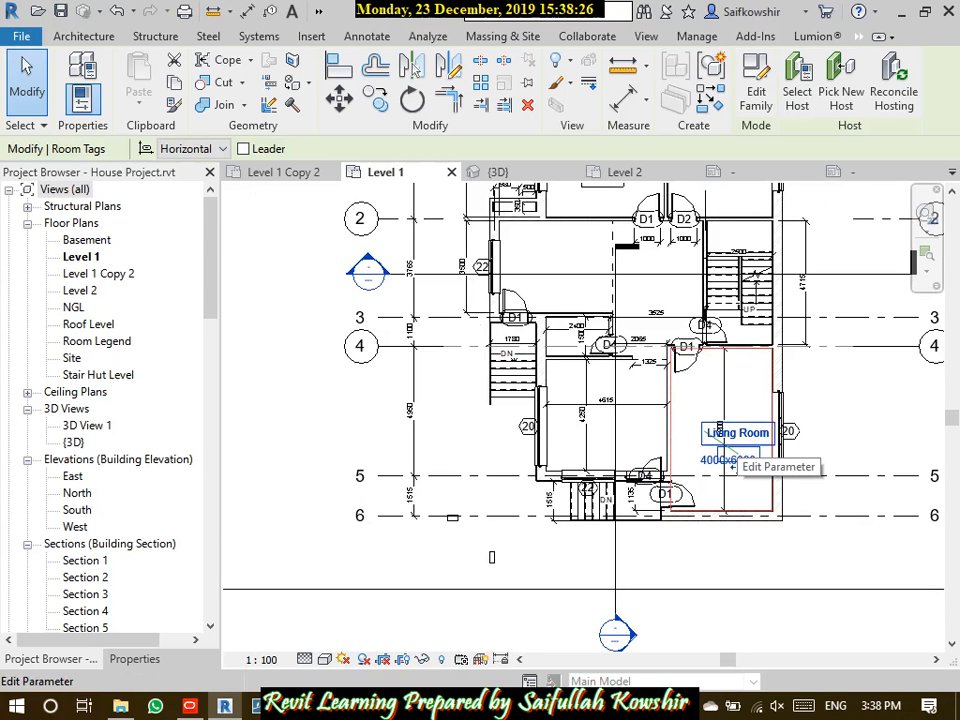
{"action": "key", "text": "Delete"}
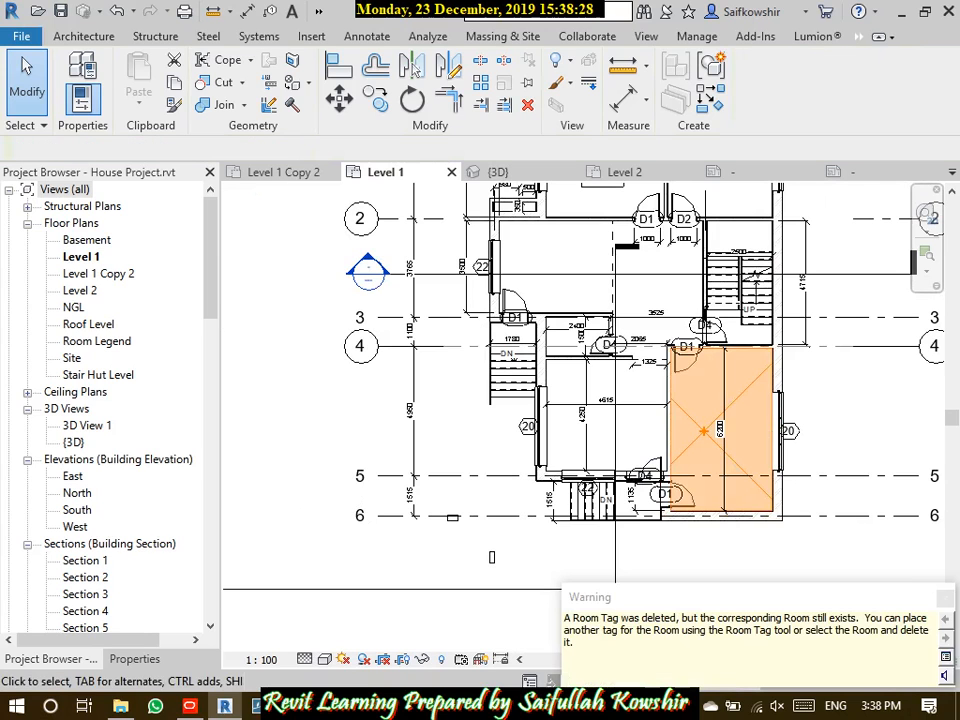
{"action": "left_click", "coordinate": [704, 430]}
{"action": "key", "text": "Delete"}
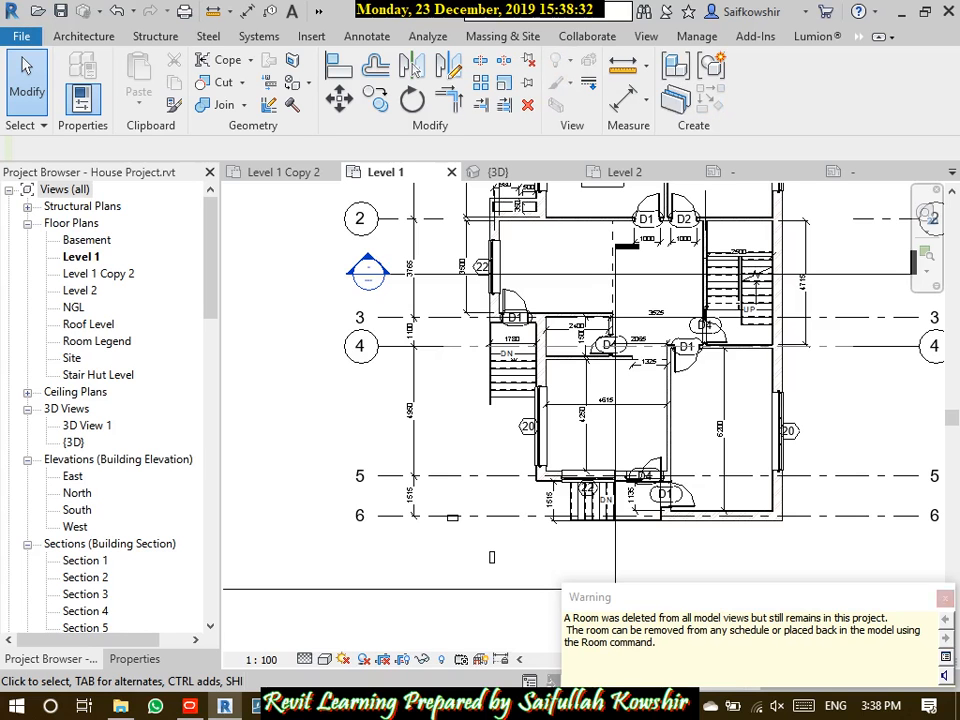
Examine the walls around Bed RM#01, the adjoining bedroom and the bathrooms on the Level 1 plan
{"action": "middle_click_drag", "start_coordinate": [806, 282], "coordinate": [677, 445]}
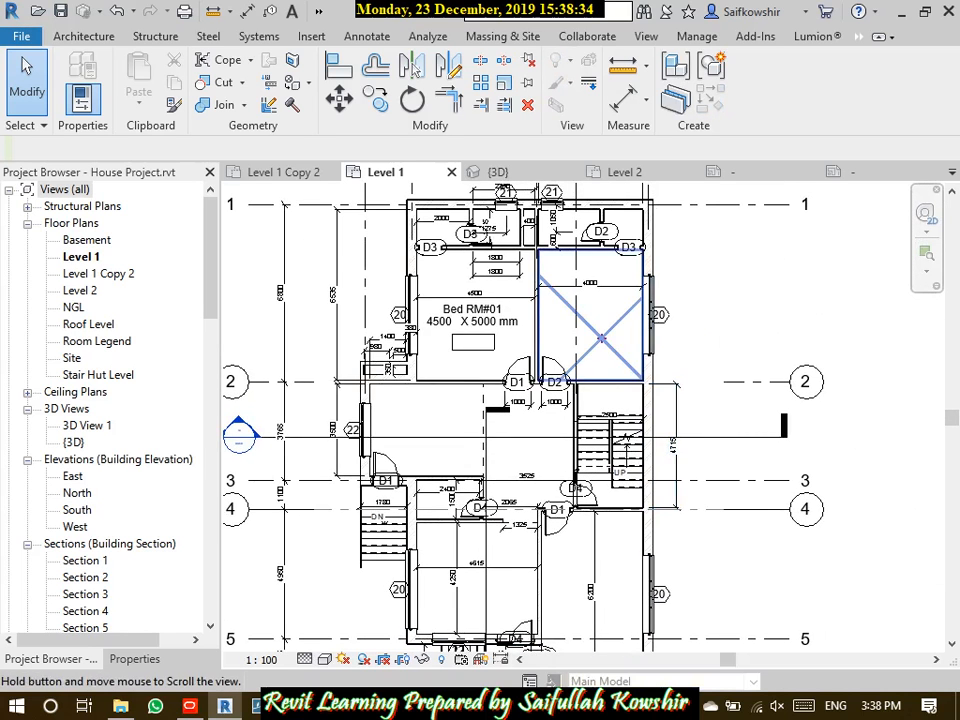
{"action": "middle_click_drag", "start_coordinate": [601, 338], "coordinate": [728, 327]}
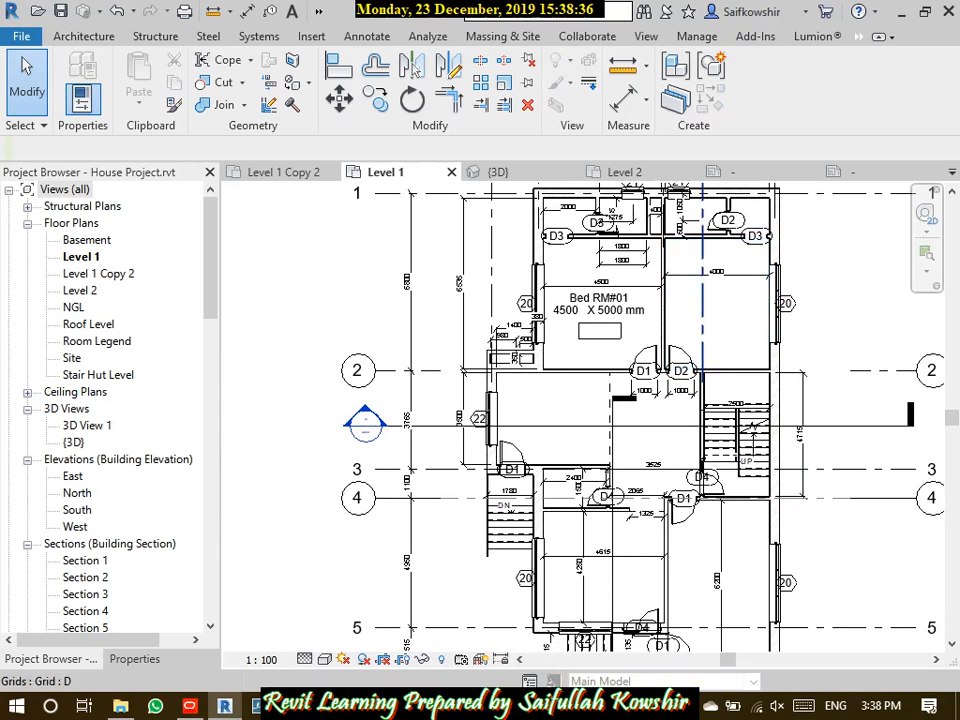
{"action": "middle_click_drag", "start_coordinate": [718, 272], "coordinate": [648, 355]}
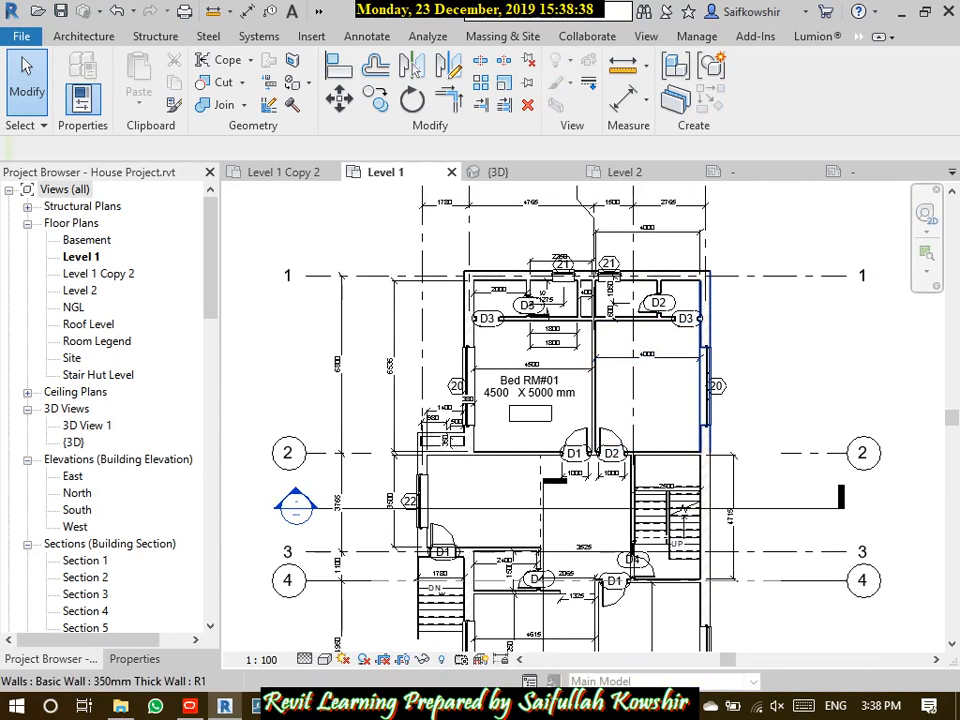
{"action": "scroll", "coordinate": [711, 328], "scroll_direction": "up", "scroll_amount": 3}
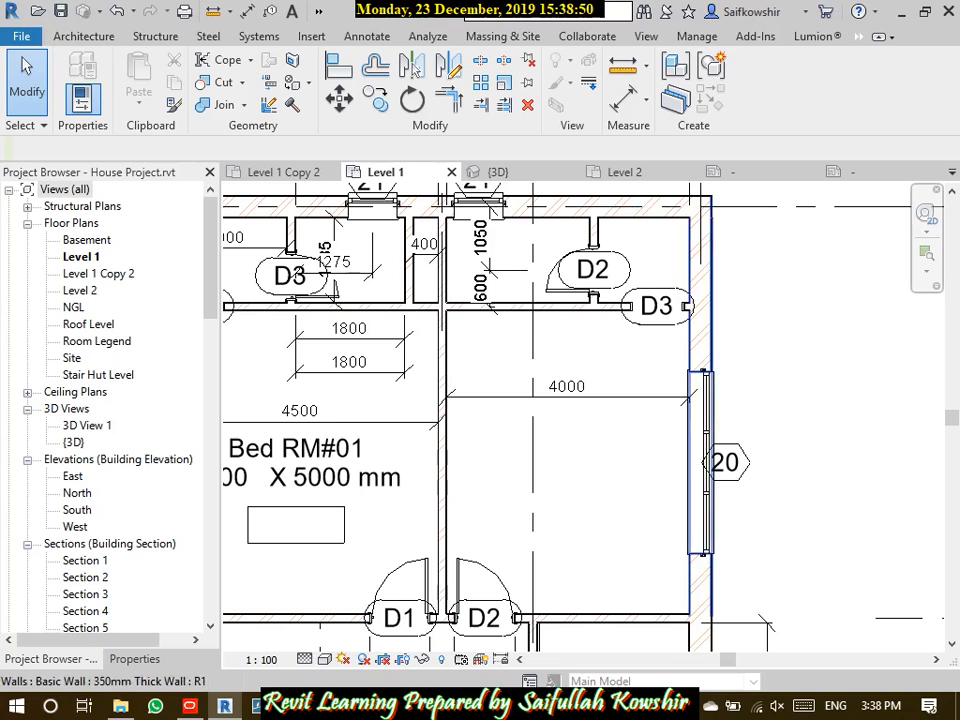
{"action": "middle_click_drag", "start_coordinate": [560, 450], "coordinate": [702, 441]}
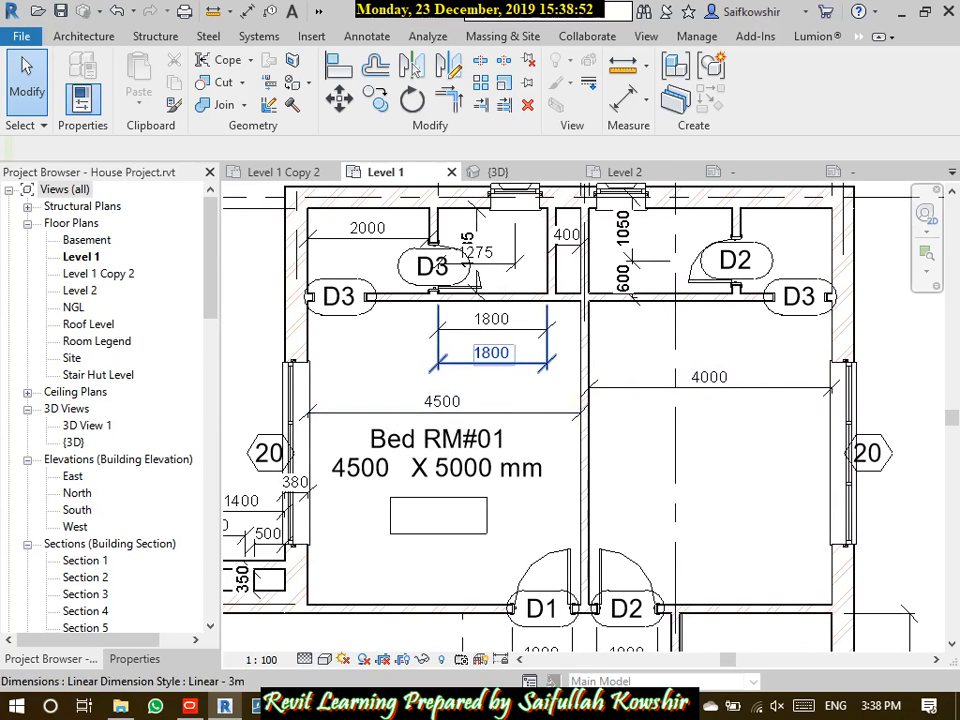
{"action": "scroll", "coordinate": [500, 297], "scroll_direction": "up", "scroll_amount": 1}
{"action": "middle_click_drag", "start_coordinate": [500, 297], "coordinate": [500, 417]}
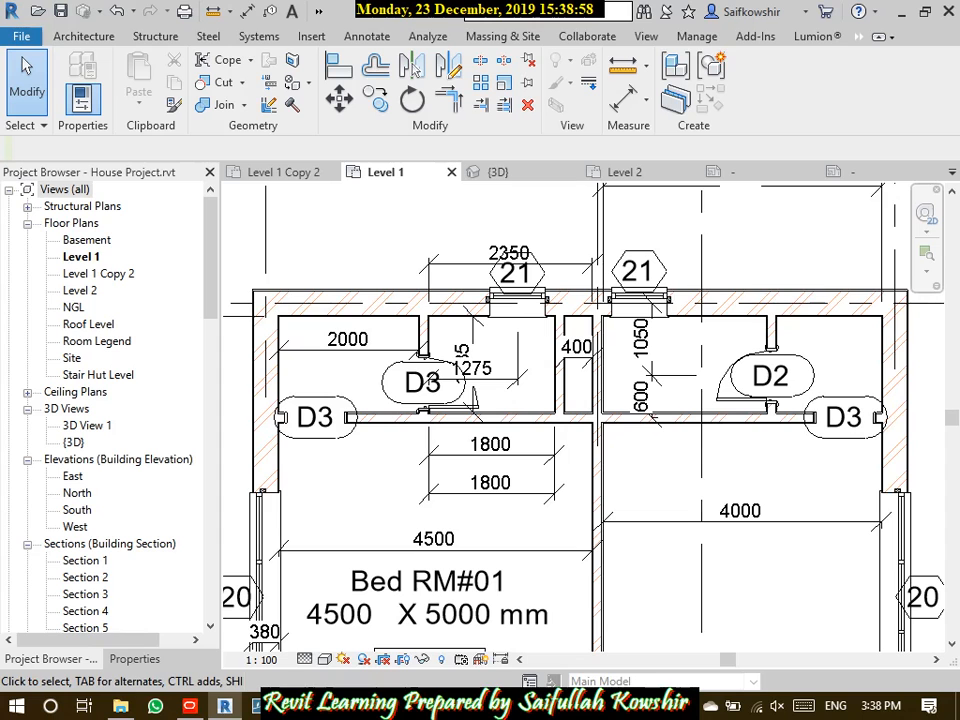
{"action": "middle_click_drag", "start_coordinate": [701, 440], "coordinate": [600, 340]}
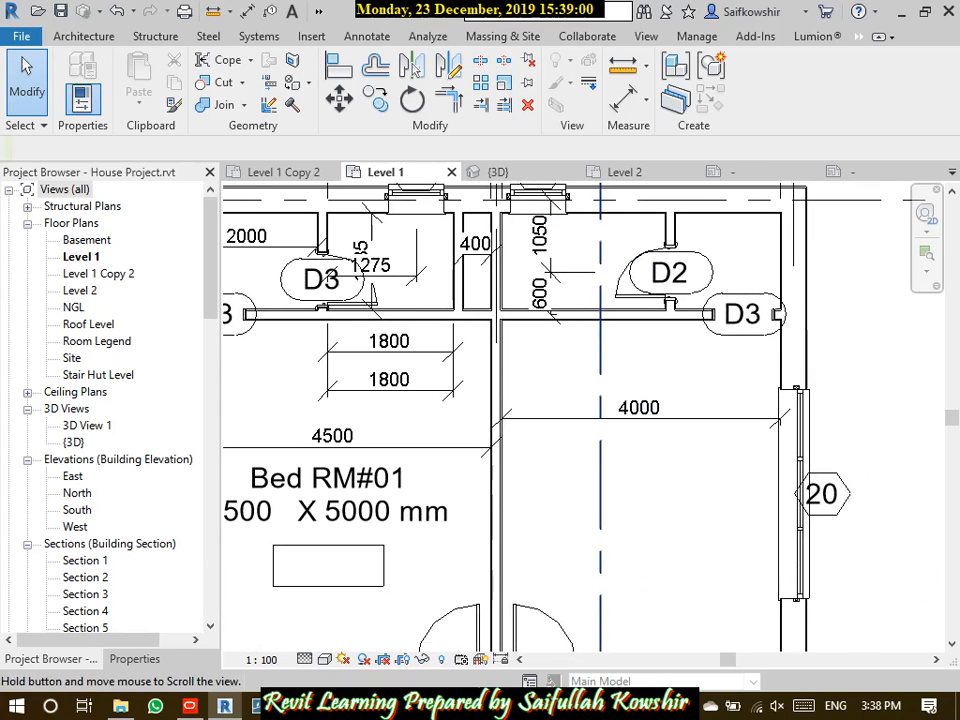
Set the Coarse Scale Fill Pattern of the 350mm Thick Wall type to <Solid fill>
{"action": "left_click", "coordinate": [793, 358]}
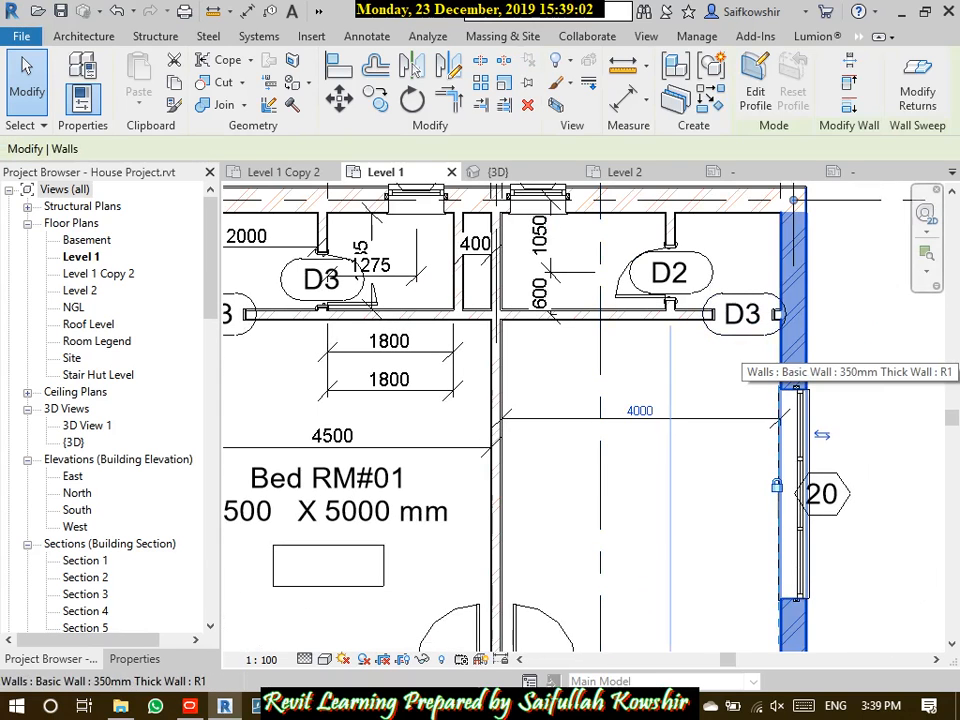
{"action": "left_click", "coordinate": [134, 659]}
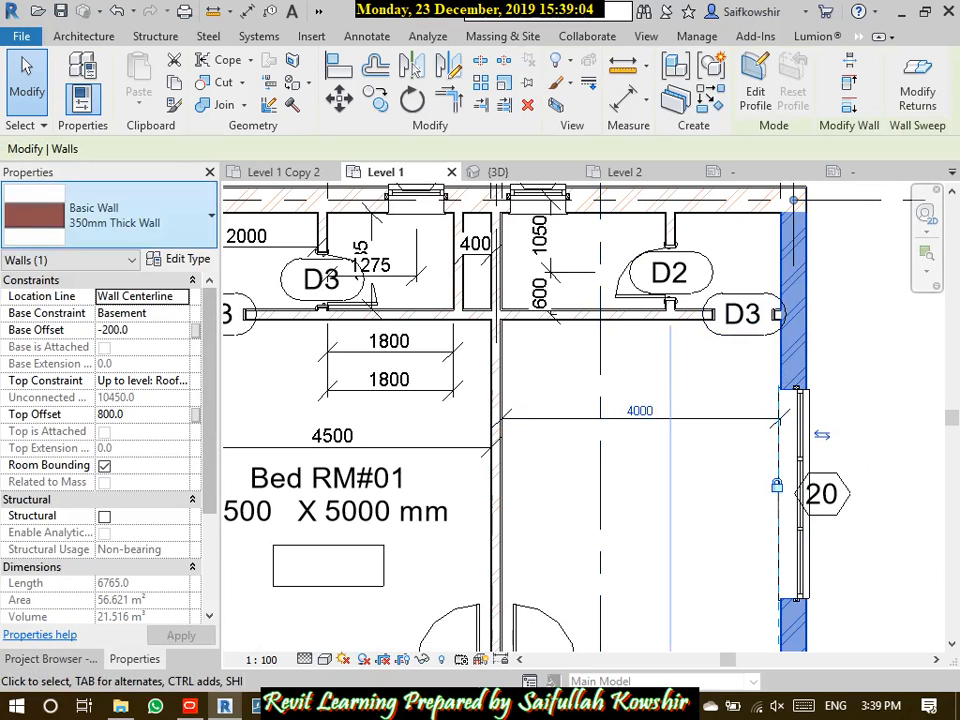
{"action": "left_click", "coordinate": [178, 259]}
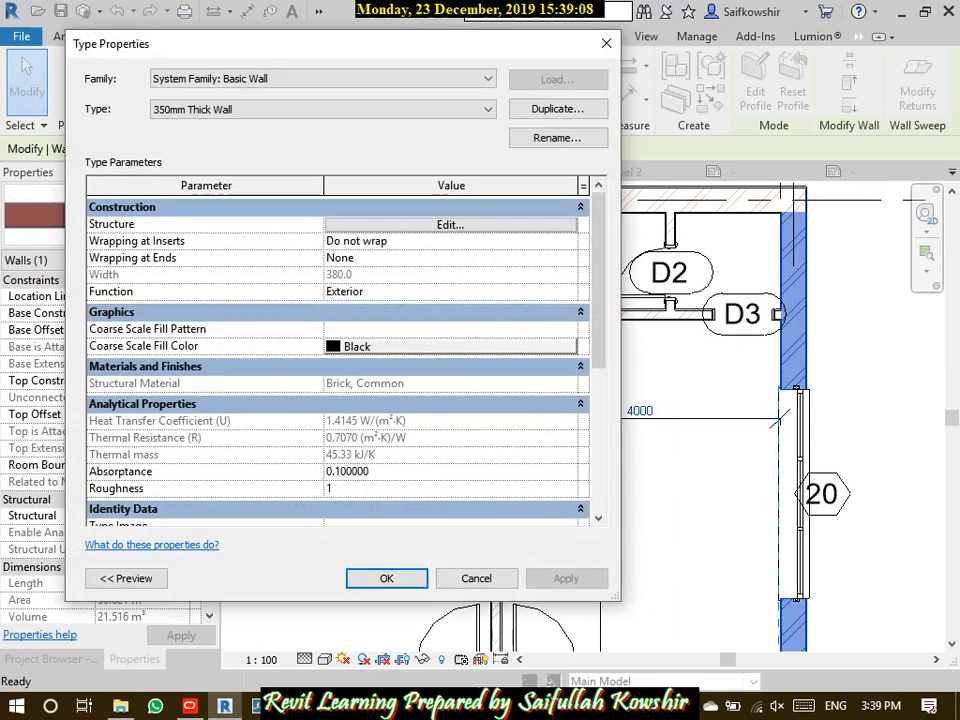
{"action": "mouse_move", "coordinate": [88, 318]}
{"action": "left_mouse_down"}
{"action": "mouse_move", "coordinate": [135, 318]}
{"action": "mouse_move", "coordinate": [122, 337]}
{"action": "mouse_move", "coordinate": [209, 339]}
{"action": "left_mouse_up"}
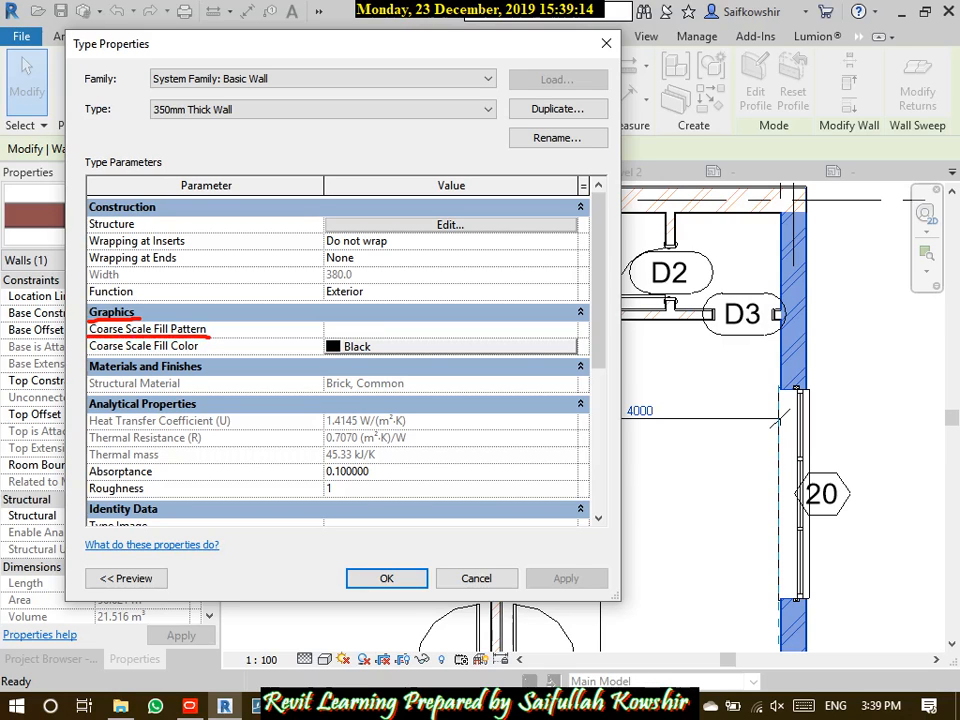
{"action": "key", "text": "Escape"}
{"action": "left_click", "coordinate": [447, 329]}
{"action": "left_click", "coordinate": [570, 329]}
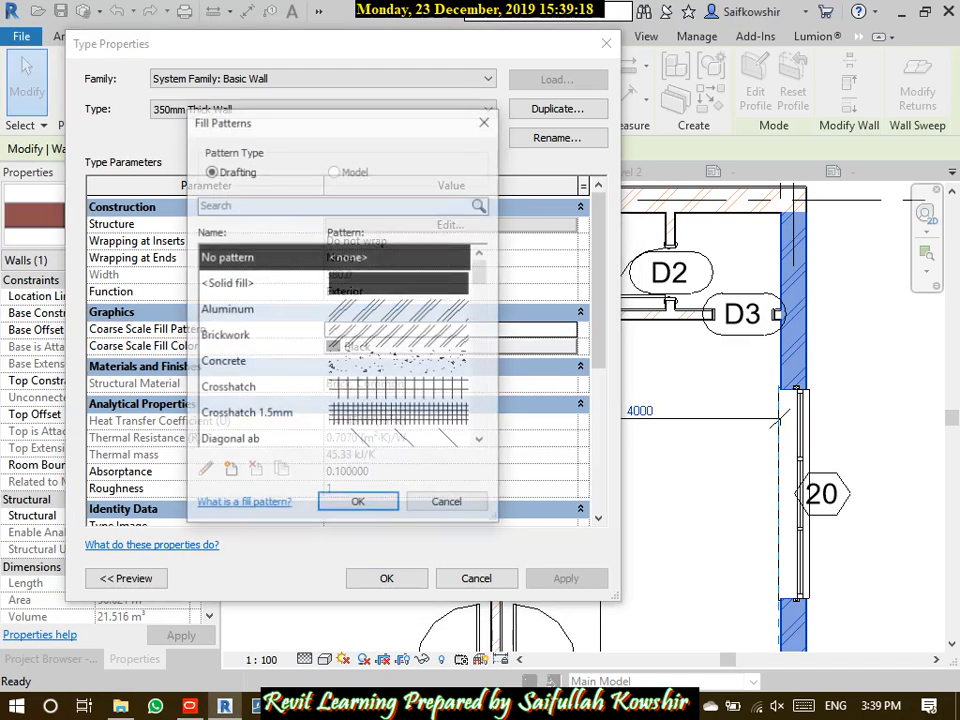
{"action": "left_click", "coordinate": [300, 283]}
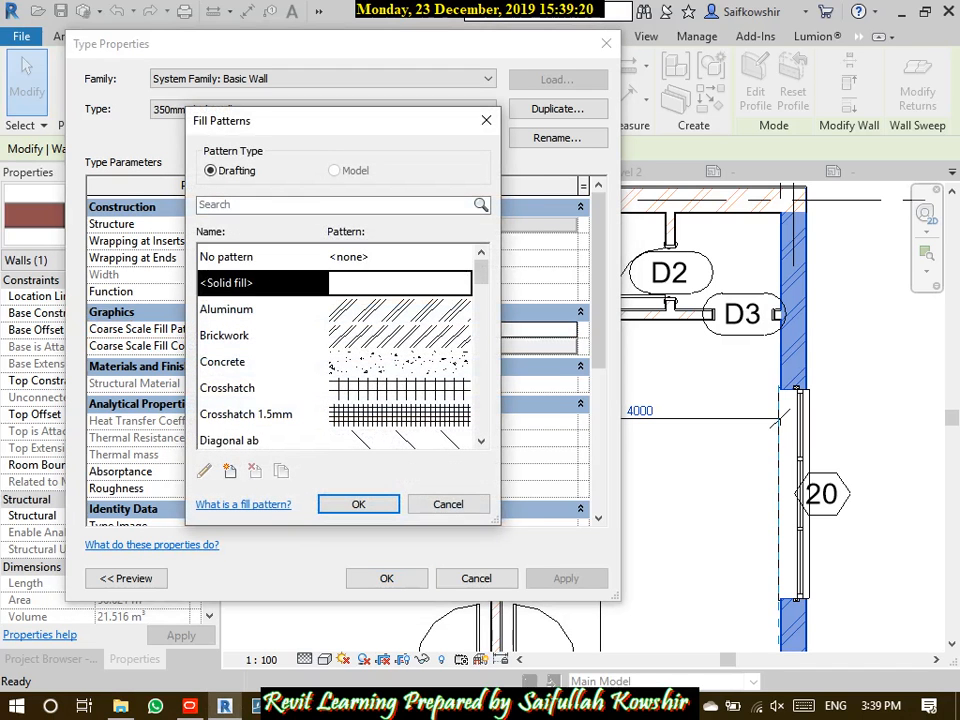
{"action": "key", "text": "Return"}
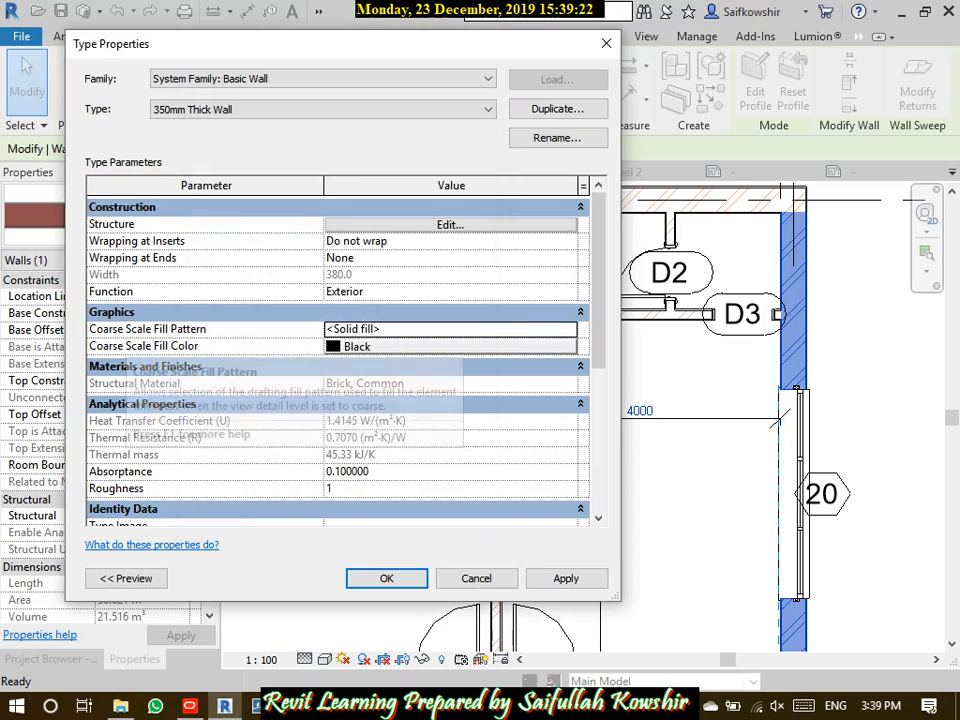
{"action": "left_click", "coordinate": [566, 579]}
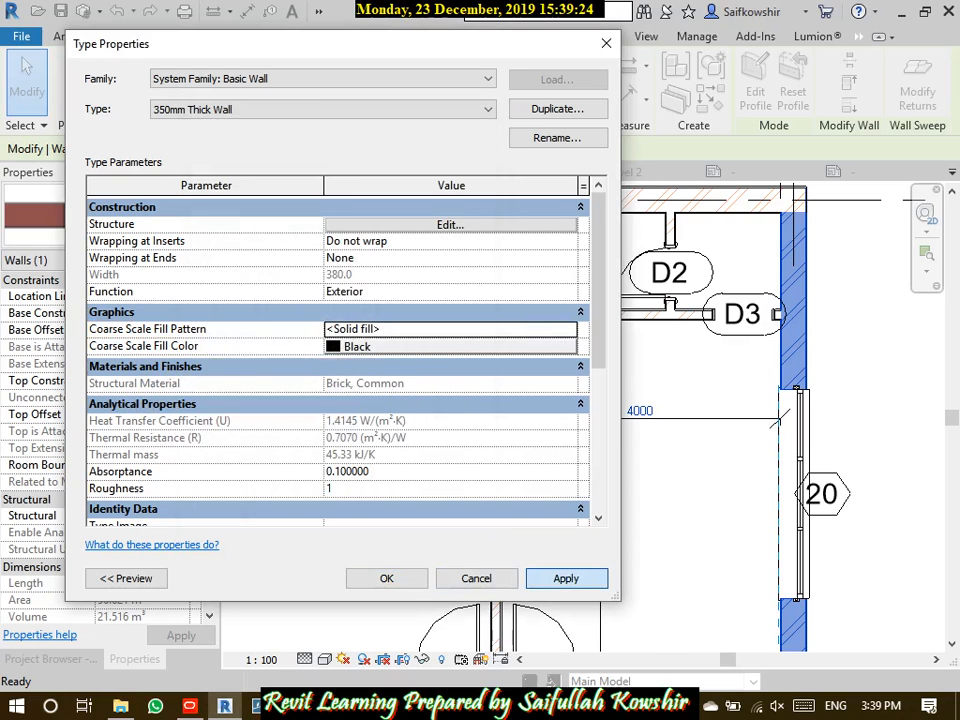
{"action": "left_click", "coordinate": [386, 578]}
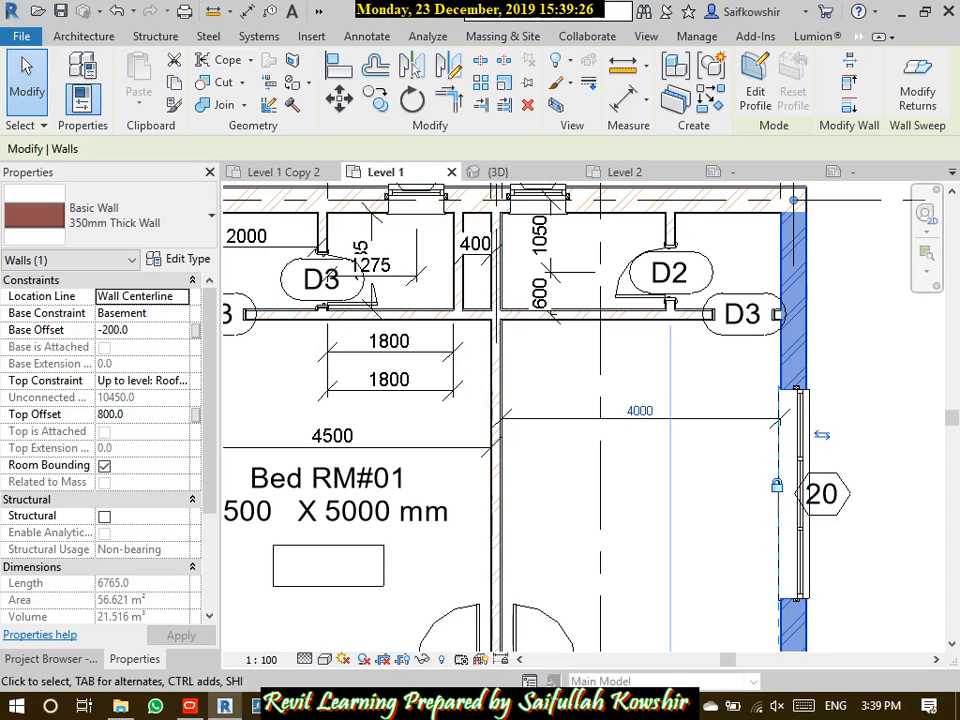
Change the Level 1 floor plan's detail level to Coarse
{"action": "left_click", "coordinate": [305, 659]}
{"action": "left_click", "coordinate": [335, 601]}
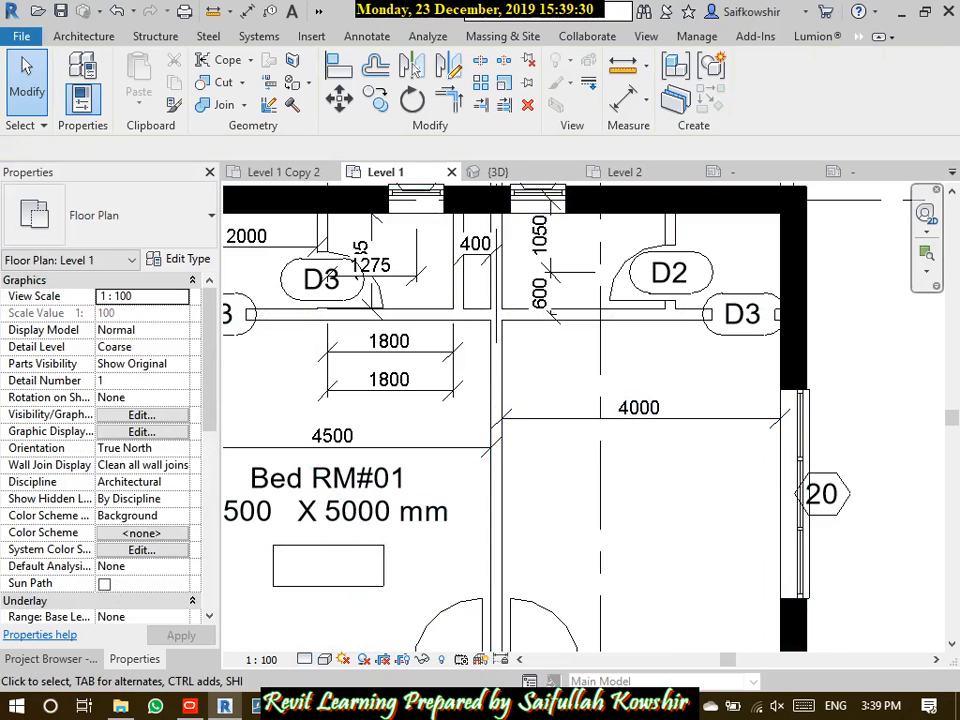
{"action": "scroll", "coordinate": [705, 417], "scroll_direction": "down", "scroll_amount": 3}
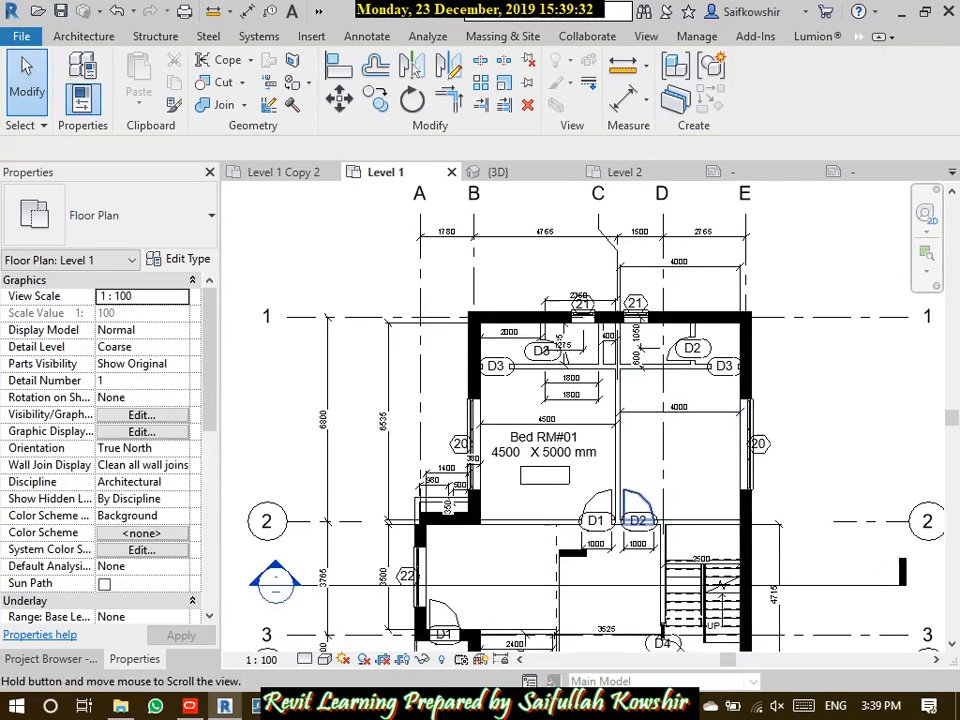
{"action": "middle_click_drag", "start_coordinate": [641, 520], "coordinate": [690, 373]}
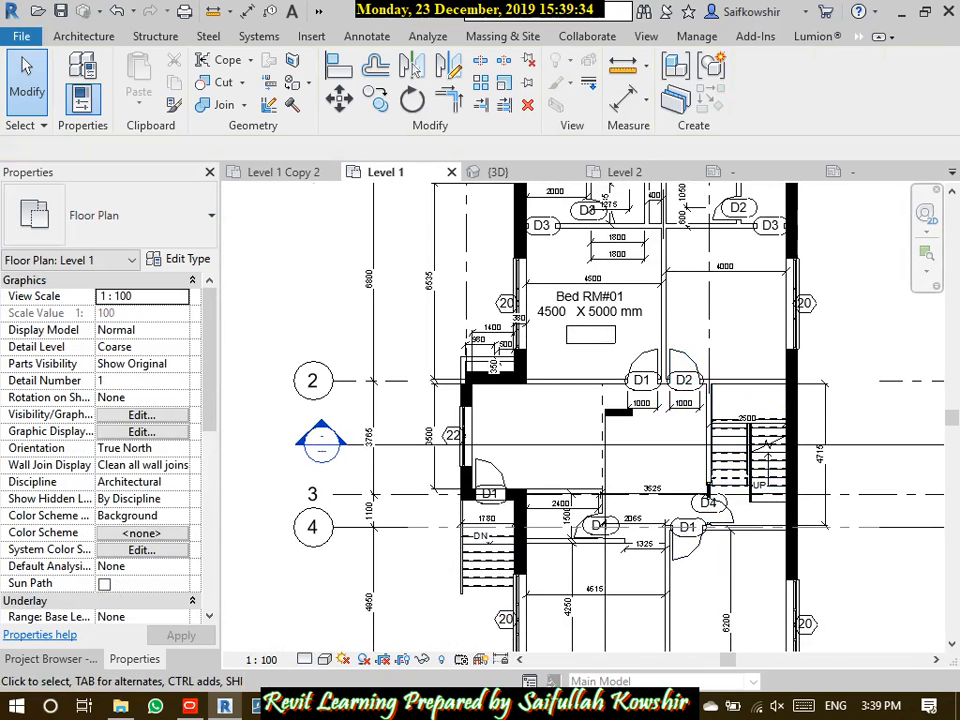
Set the Coarse Scale Fill Pattern of the 150mm Thick Interior Wall type to <Solid fill>
{"action": "scroll", "coordinate": [700, 408], "scroll_direction": "up", "scroll_amount": 1}
{"action": "left_click", "coordinate": [657, 320]}
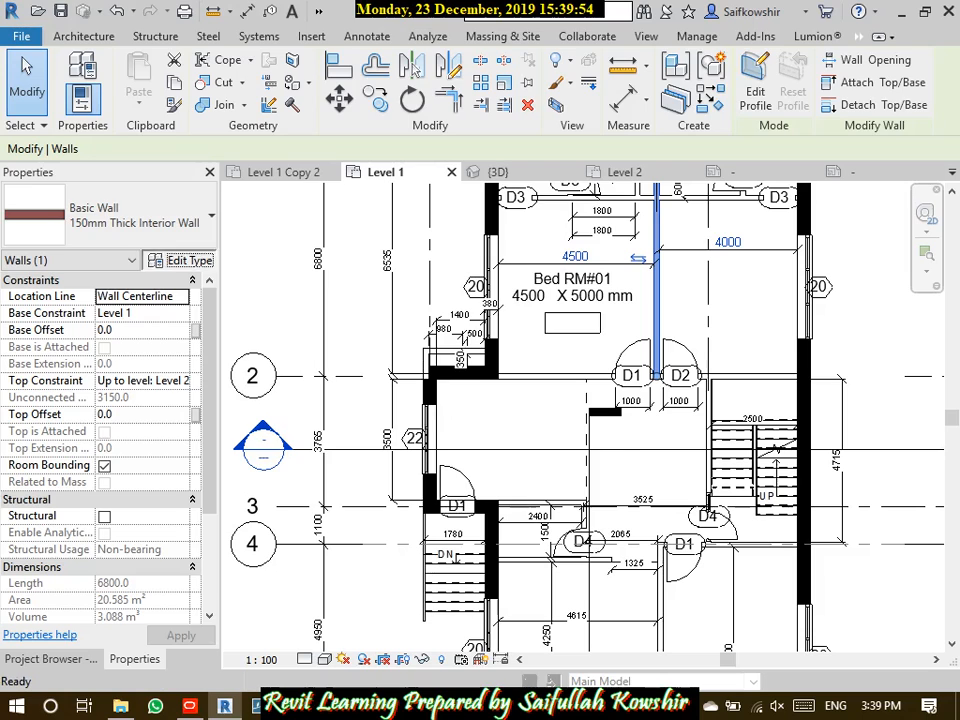
{"action": "left_click", "coordinate": [180, 260]}
{"action": "left_click", "coordinate": [440, 329]}
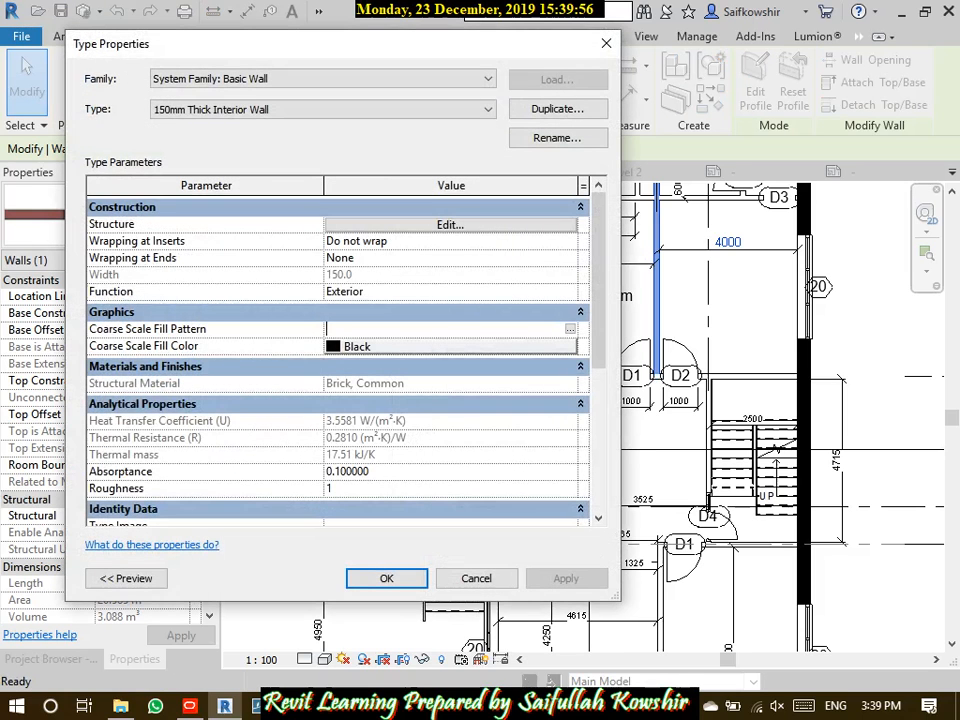
{"action": "left_click", "coordinate": [570, 329]}
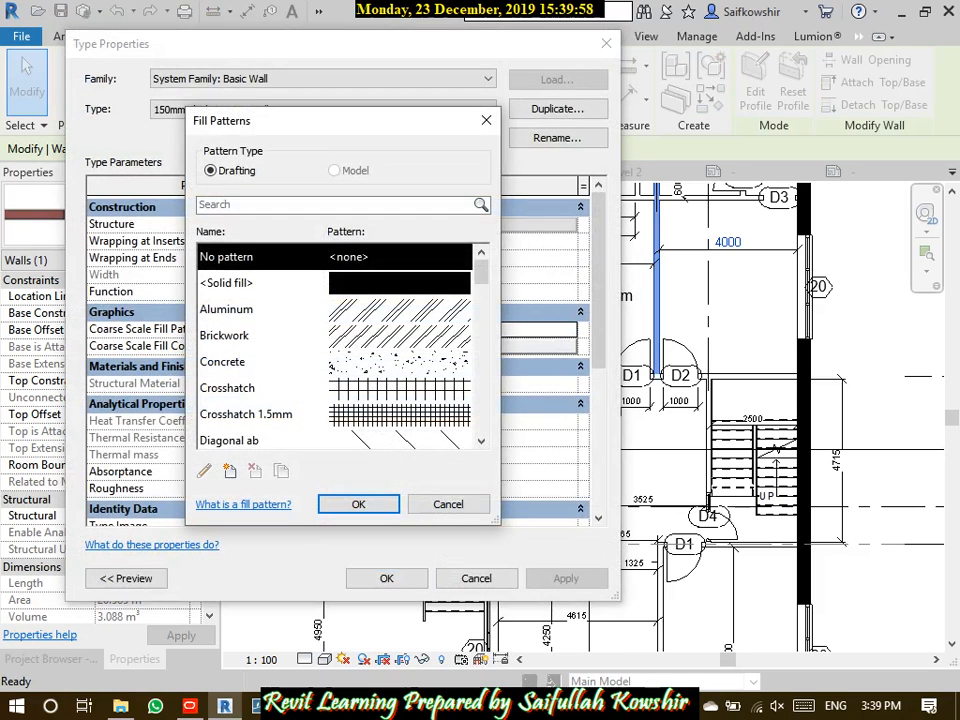
{"action": "left_click", "coordinate": [270, 283]}
{"action": "left_click", "coordinate": [358, 504]}
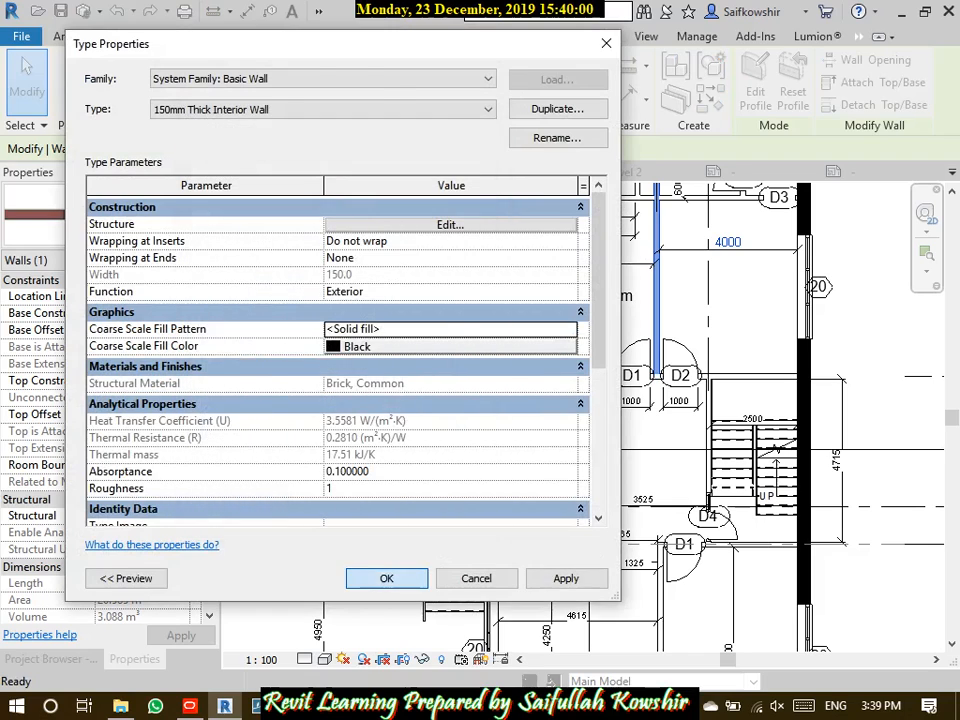
{"action": "left_click", "coordinate": [386, 578]}
{"action": "key", "text": "Escape"}
Check the wall fill of the exterior and interior walls across the whole Level 1 plan
{"action": "scroll", "coordinate": [706, 319], "scroll_direction": "down", "scroll_amount": 3}
{"action": "scroll", "coordinate": [698, 523], "scroll_direction": "up", "scroll_amount": 4}
{"action": "middle_click_drag", "start_coordinate": [725, 425], "coordinate": [616, 558]}
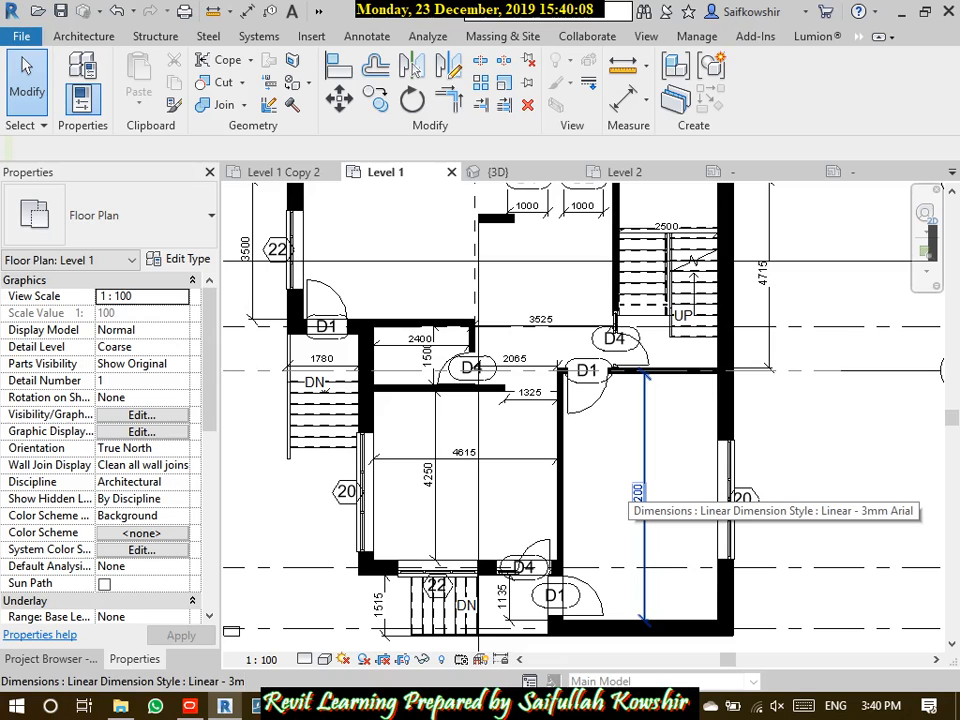
{"action": "scroll", "coordinate": [626, 437], "scroll_direction": "down", "scroll_amount": 5}
{"action": "middle_click_drag", "start_coordinate": [579, 303], "coordinate": [684, 411]}
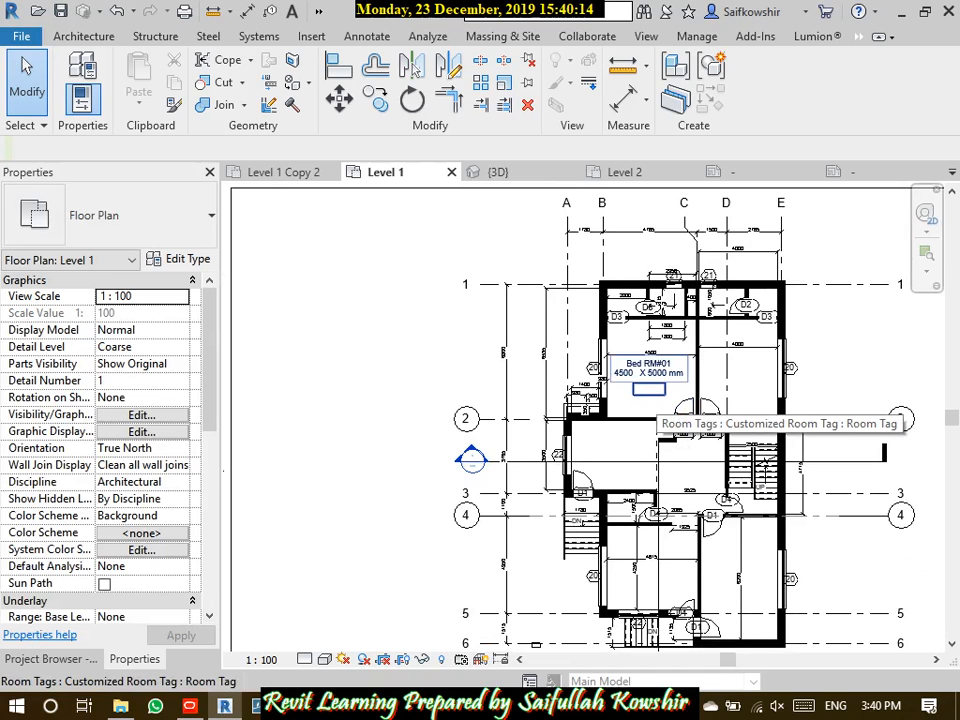
{"action": "middle_click_drag", "start_coordinate": [655, 418], "coordinate": [584, 362]}
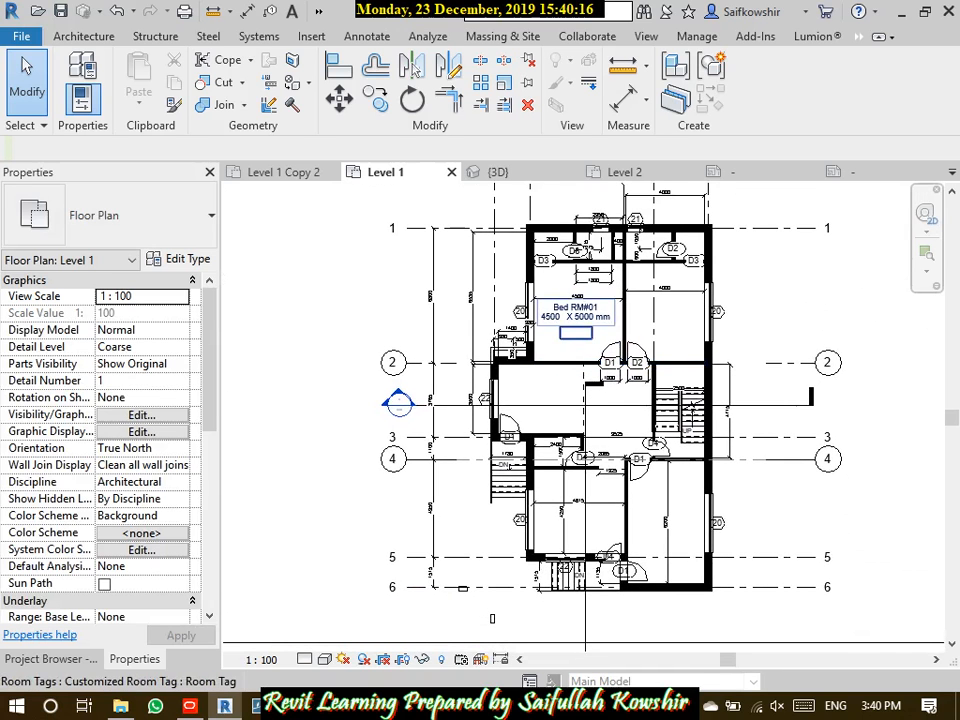
{"action": "scroll", "coordinate": [465, 290], "scroll_direction": "up", "scroll_amount": 4}
{"action": "scroll", "coordinate": [450, 320], "scroll_direction": "down", "scroll_amount": 3}
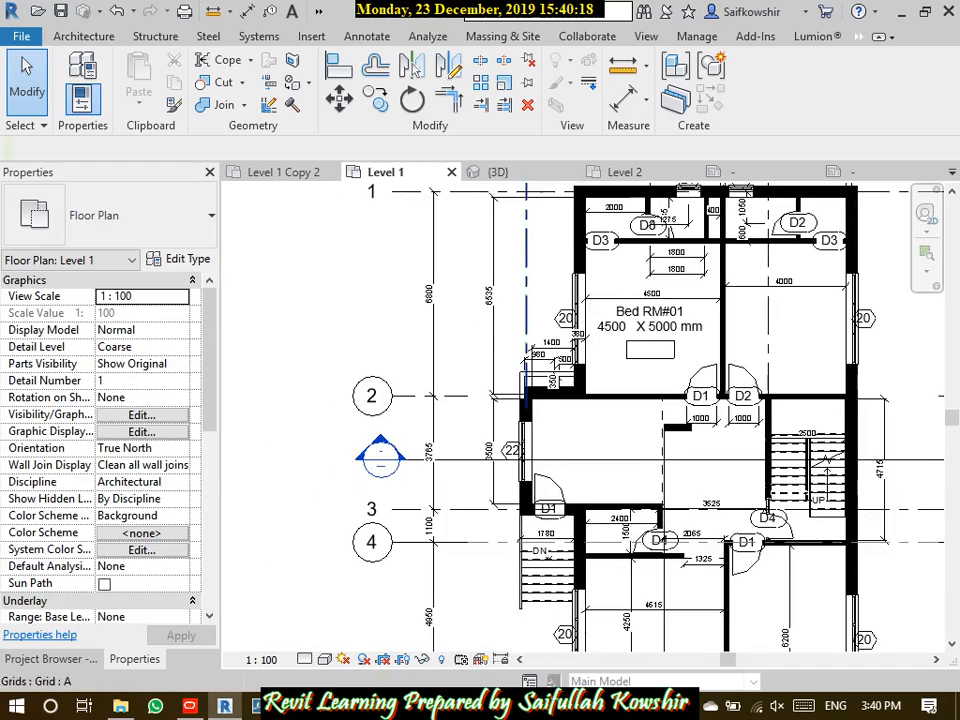
{"action": "middle_click_drag", "start_coordinate": [491, 293], "coordinate": [452, 345]}
{"action": "left_click", "coordinate": [450, 345]}
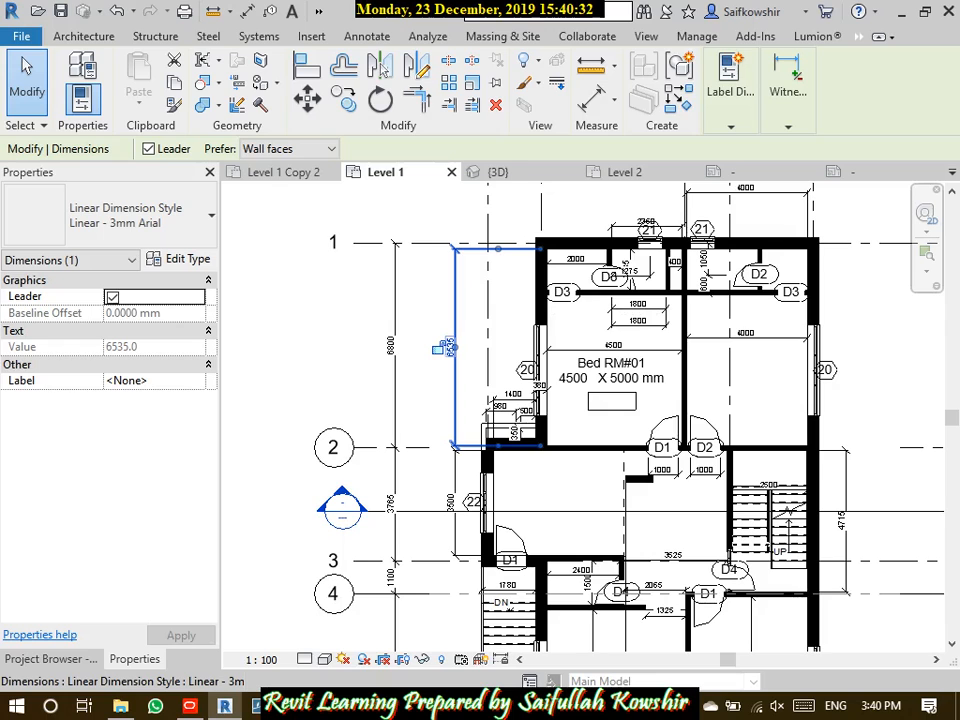
{"action": "right_click", "coordinate": [447, 349]}
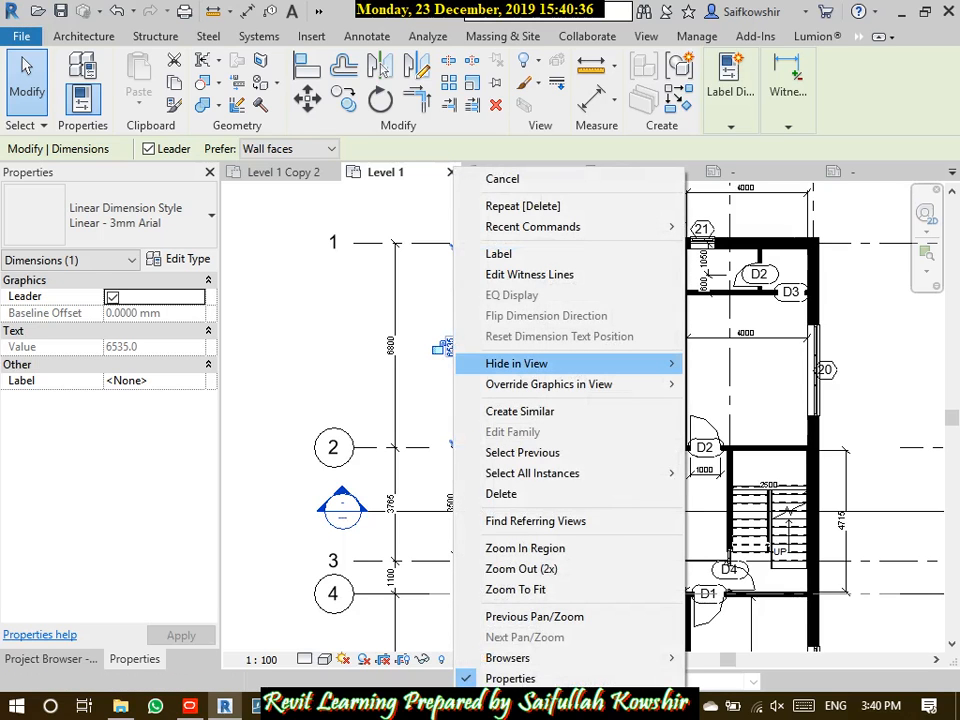
{"action": "mouse_move", "coordinate": [500, 364]}
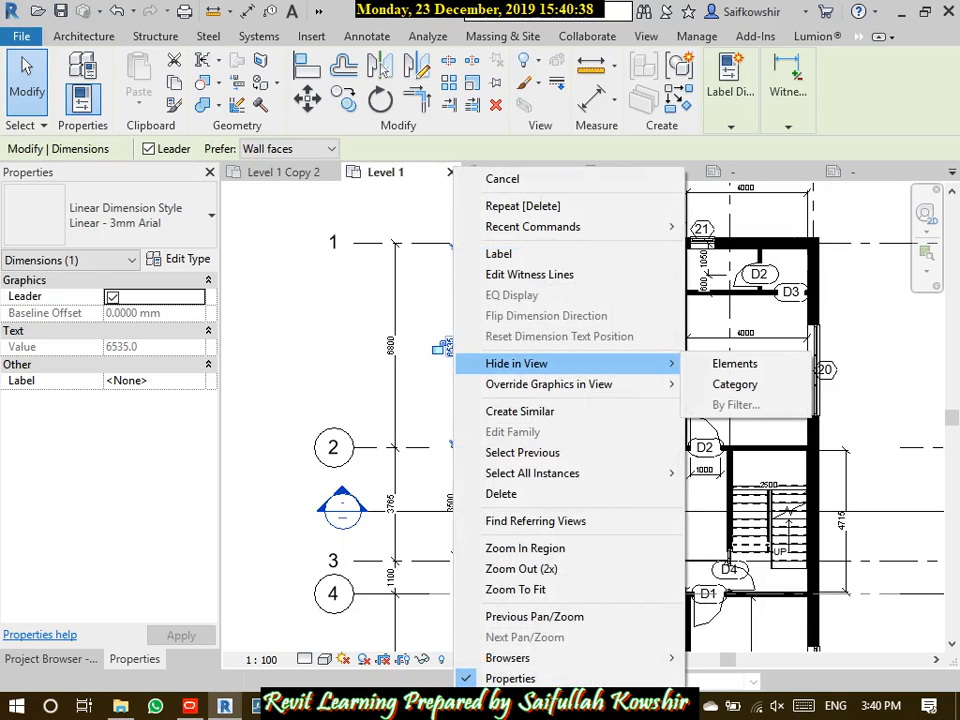
{"action": "mouse_move", "coordinate": [540, 384]}
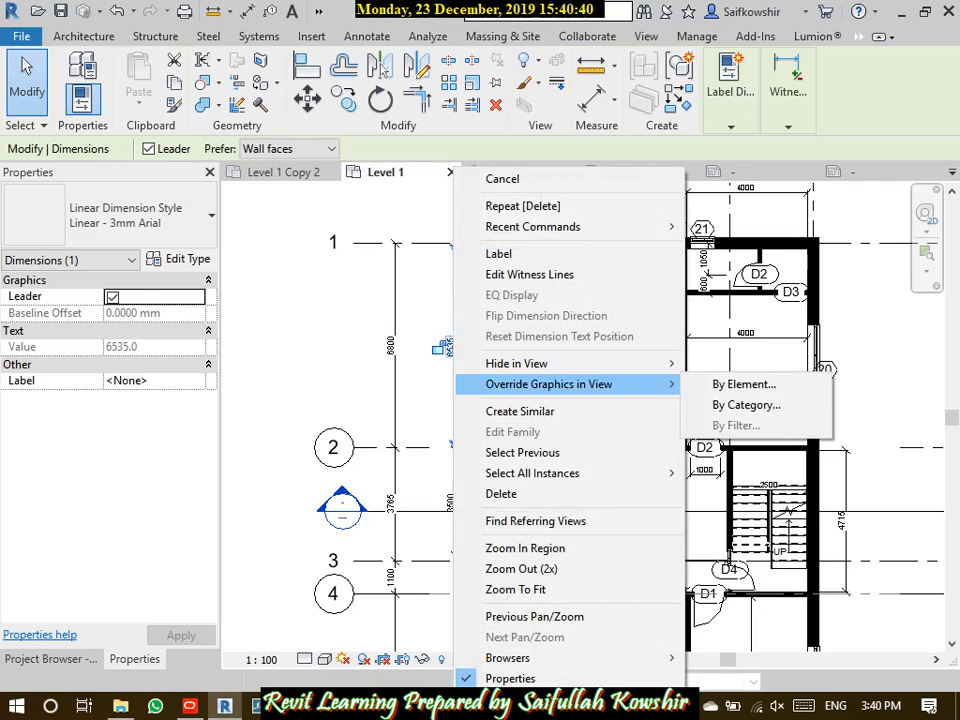
{"action": "left_click", "coordinate": [515, 589]}
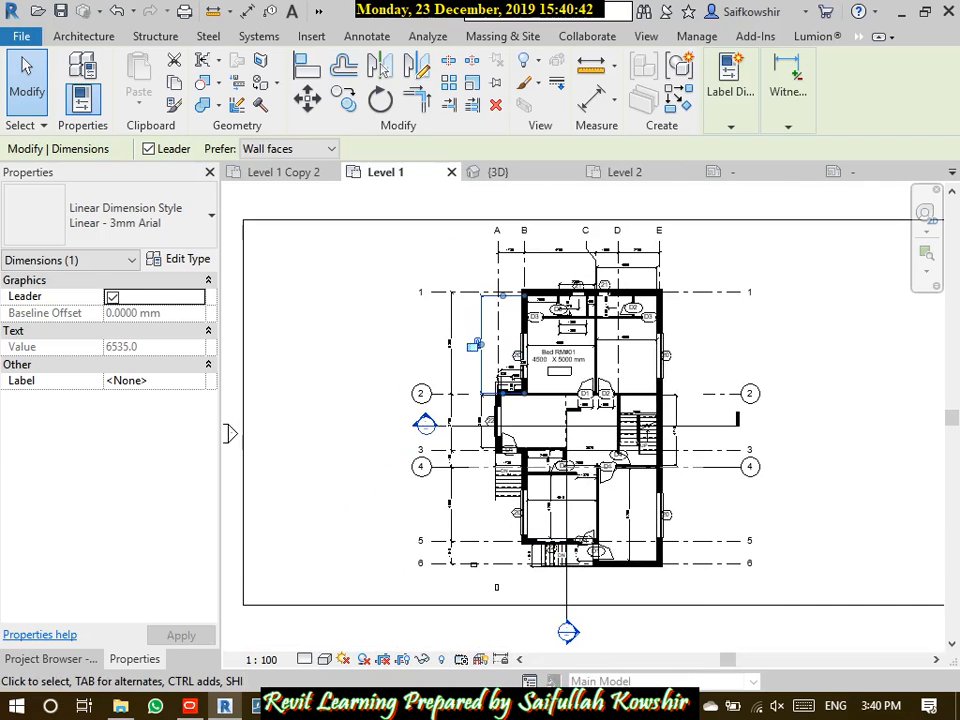
Set the Coarse Scale Fill Pattern of the Pipe Chase Wall 150mm Thick type to <Solid fill>
{"action": "scroll", "coordinate": [510, 388], "scroll_direction": "up", "scroll_amount": 5}
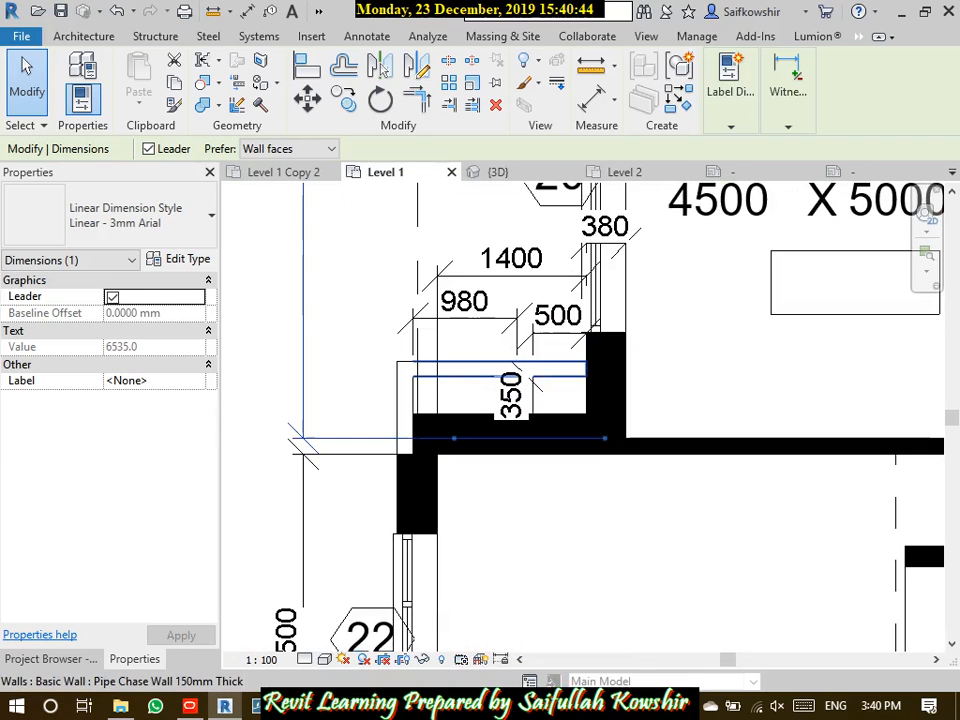
{"action": "scroll", "coordinate": [404, 378], "scroll_direction": "up", "scroll_amount": 3}
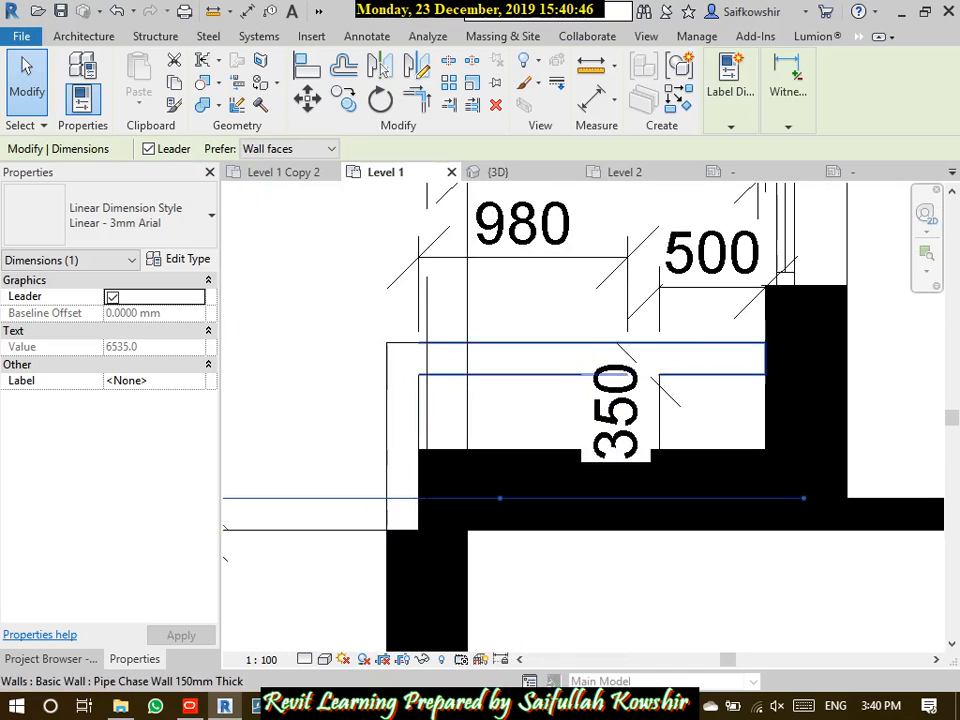
{"action": "left_click", "coordinate": [404, 378]}
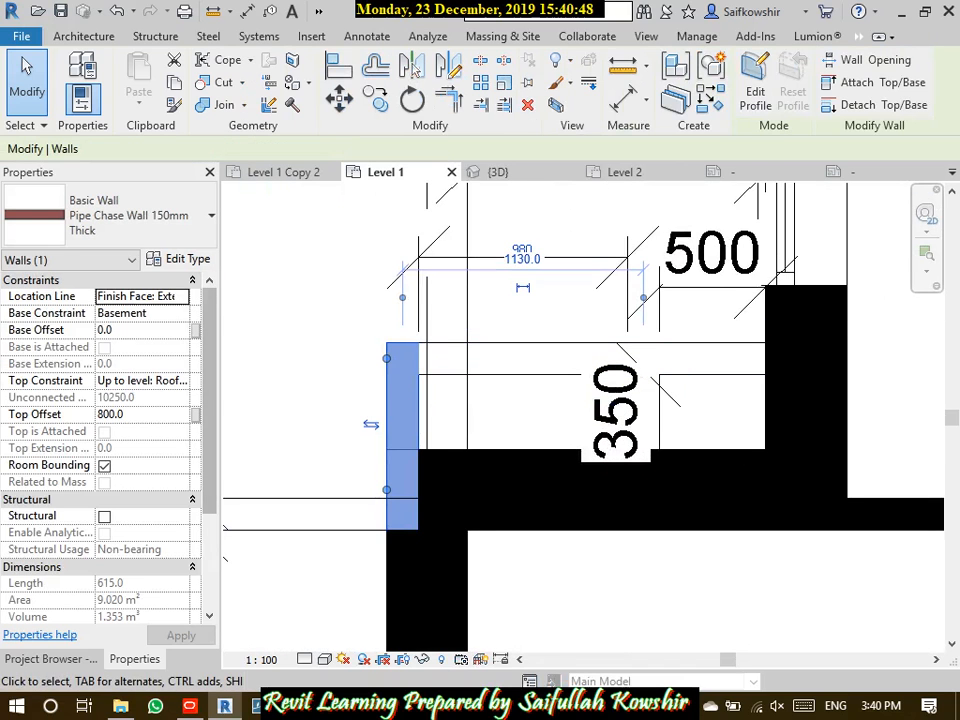
{"action": "left_click", "coordinate": [179, 260]}
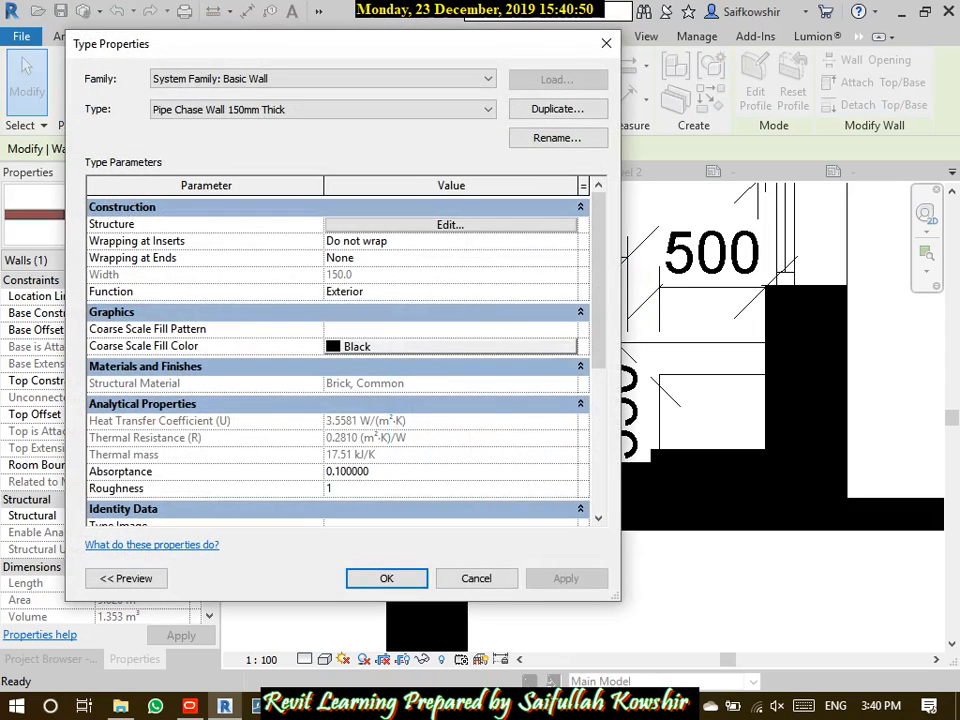
{"action": "left_click", "coordinate": [569, 329]}
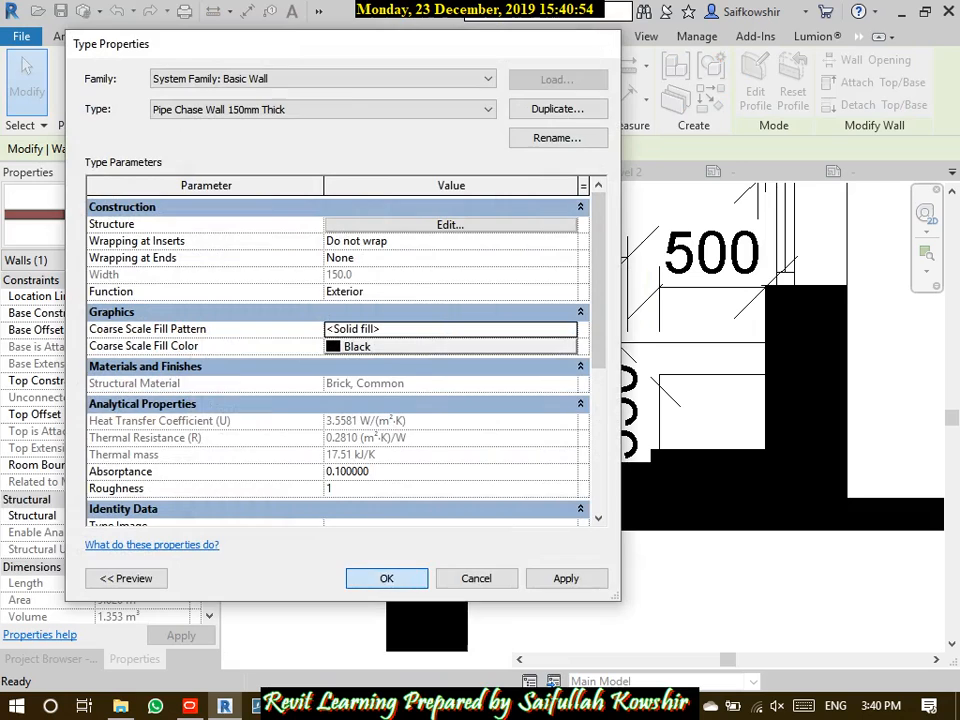
{"action": "left_click", "coordinate": [386, 578]}
{"action": "key", "text": "Escape"}
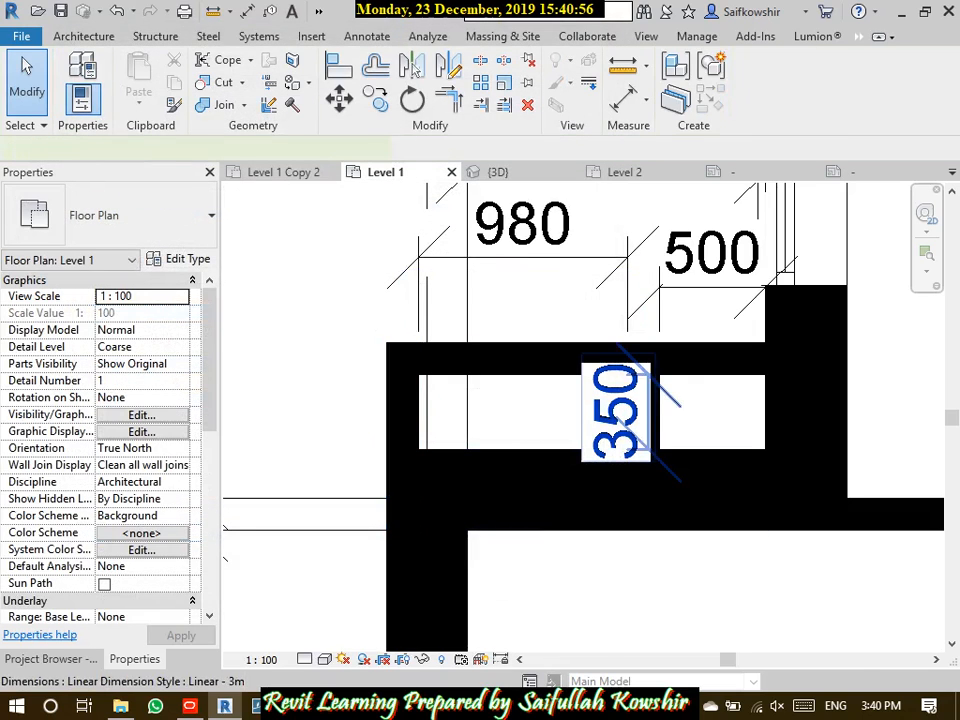
Select all linear dimensions of the 350 dimension's type in the entire project and delete them
{"action": "left_click", "coordinate": [615, 410]}
{"action": "right_click", "coordinate": [625, 410]}
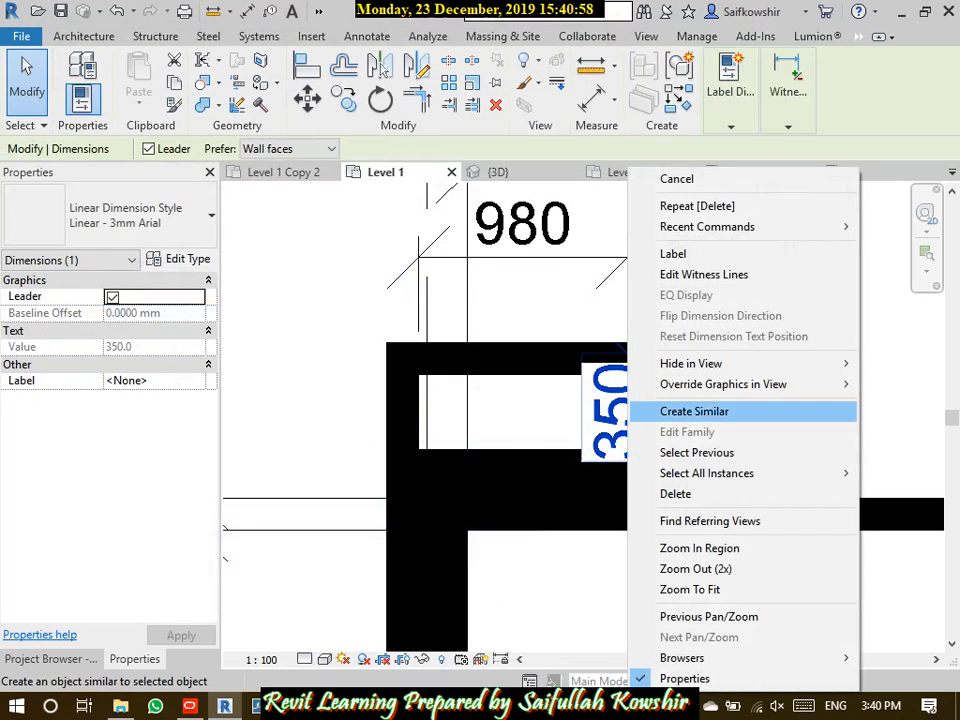
{"action": "mouse_move", "coordinate": [706, 471]}
{"action": "left_click", "coordinate": [530, 473]}
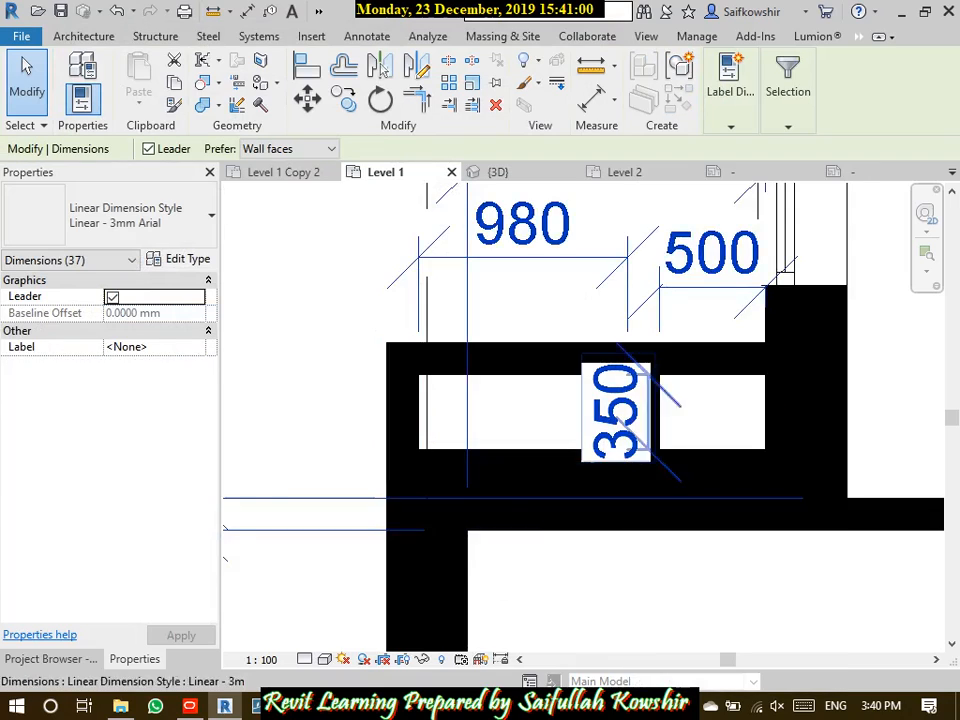
{"action": "scroll", "coordinate": [567, 350], "scroll_direction": "down", "scroll_amount": 7}
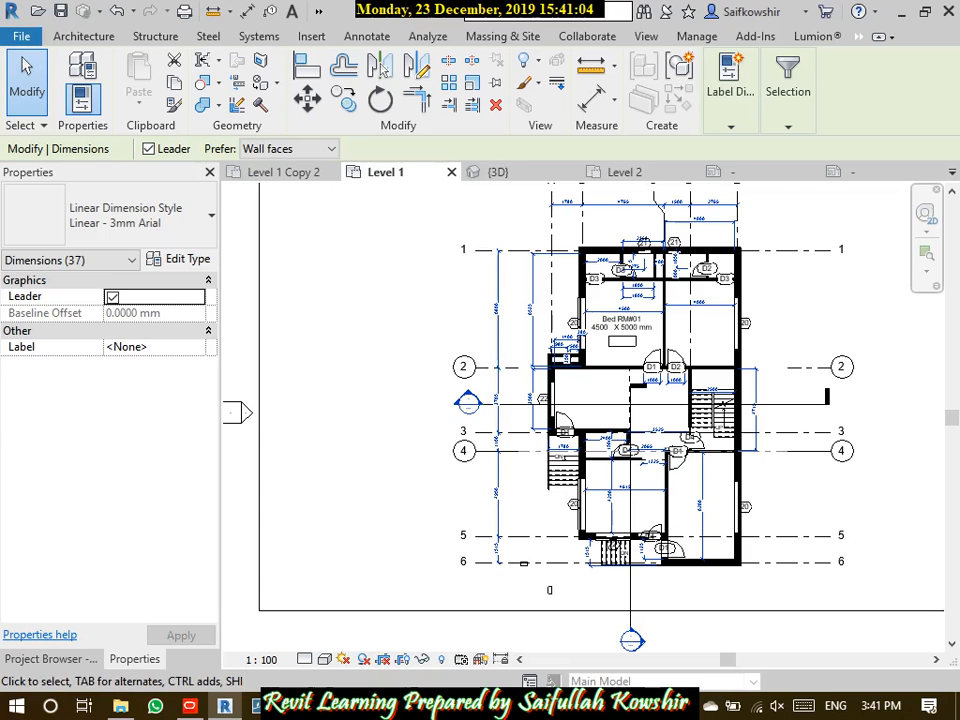
{"action": "scroll", "coordinate": [513, 304], "scroll_direction": "up", "scroll_amount": 3}
{"action": "right_click", "coordinate": [489, 167]}
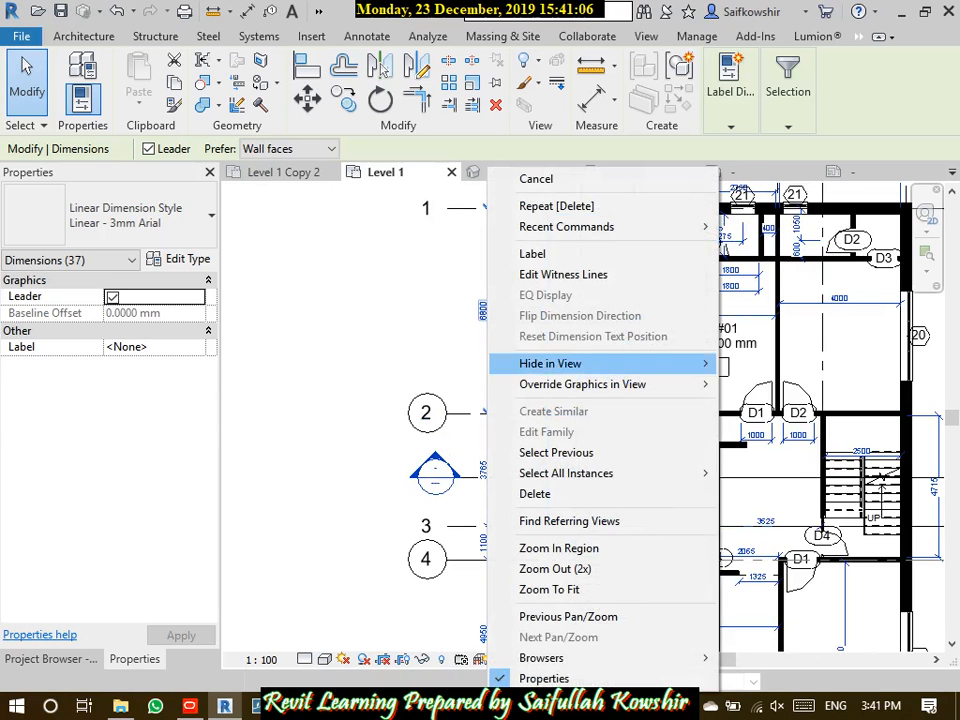
{"action": "mouse_move", "coordinate": [600, 473]}
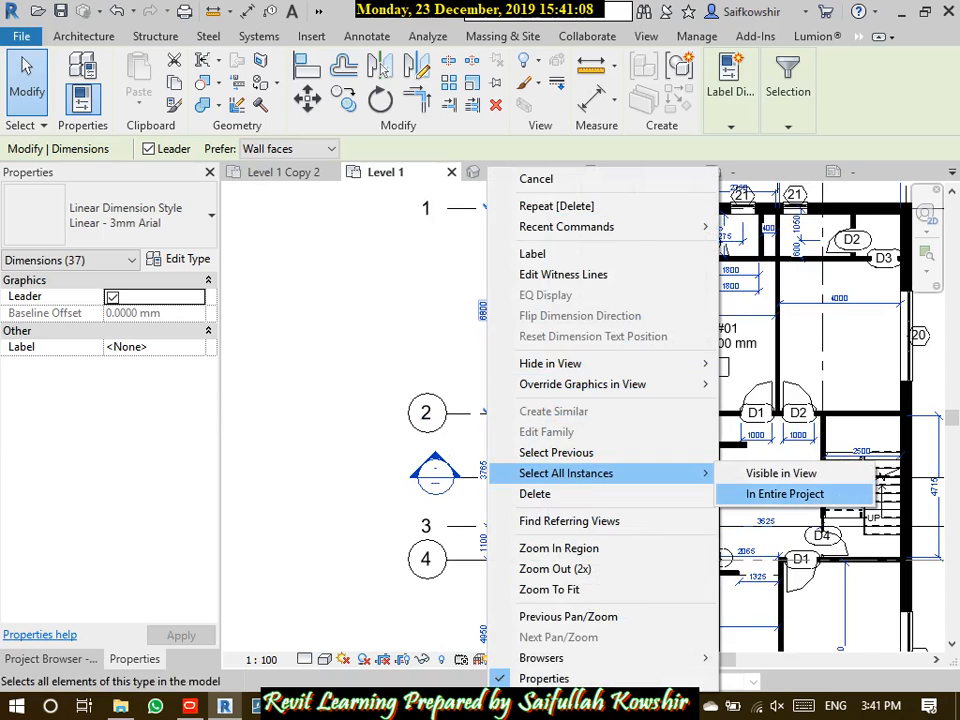
{"action": "left_click", "coordinate": [765, 493]}
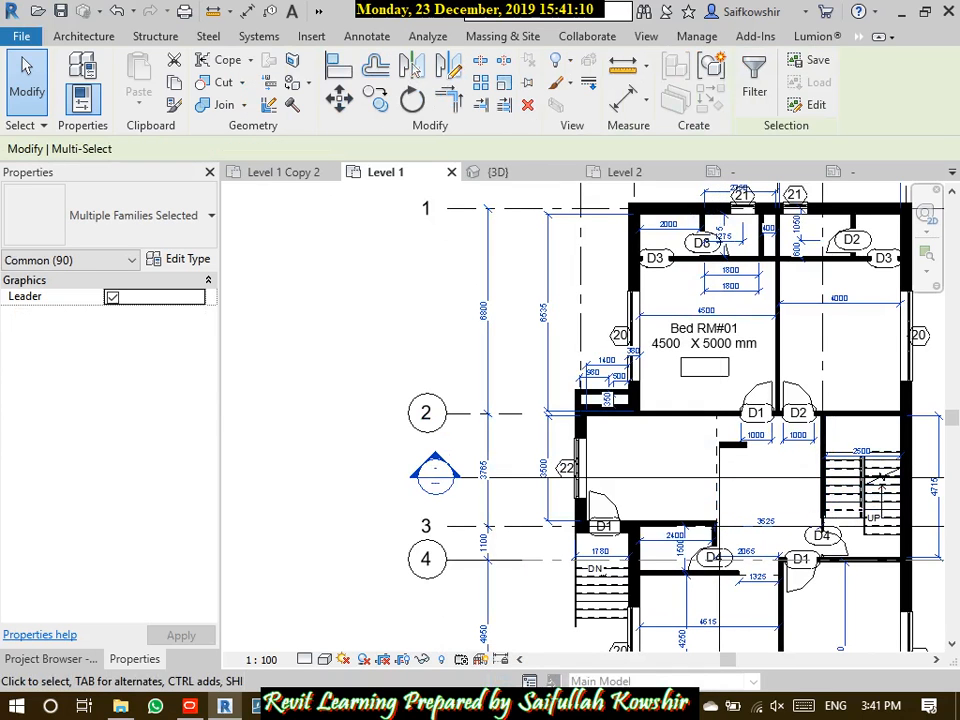
{"action": "key", "text": "Delete"}
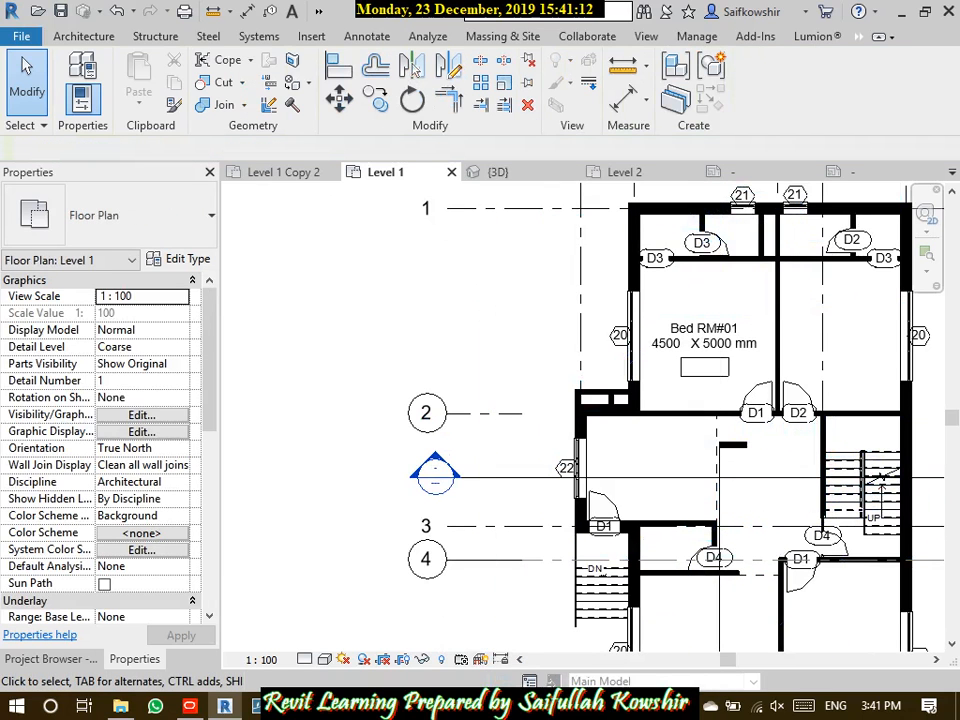
Select all instances of the Customized Room Tag used in Bed RM#01 across the entire project and delete them
{"action": "left_click", "coordinate": [700, 336]}
{"action": "right_click", "coordinate": [697, 340]}
{"action": "mouse_move", "coordinate": [775, 473]}
{"action": "left_click", "coordinate": [607, 494]}
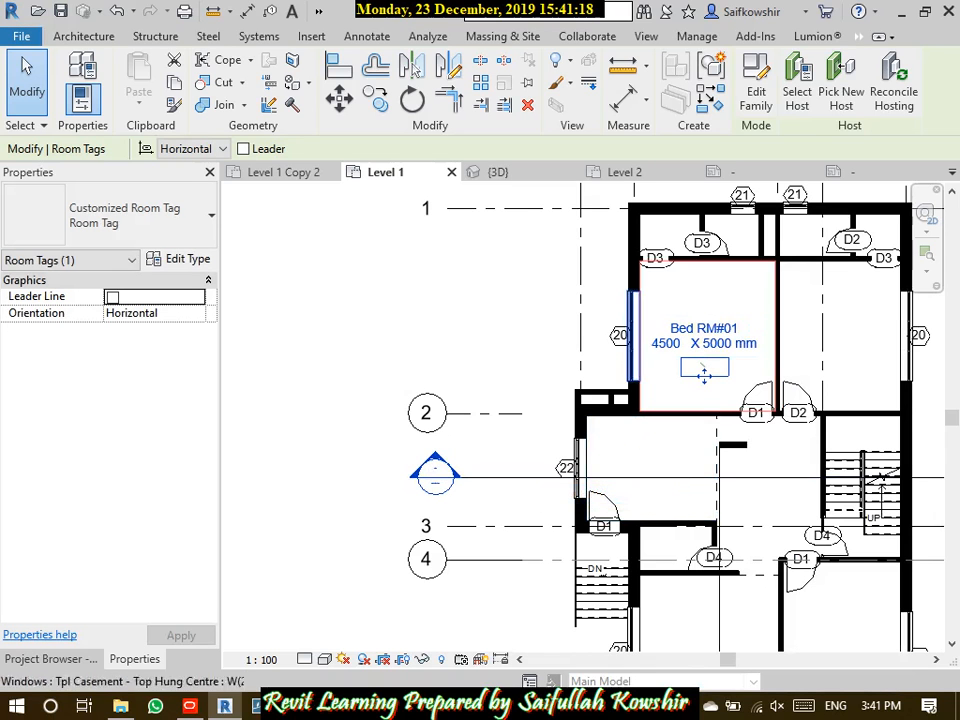
{"action": "key", "text": "Delete"}
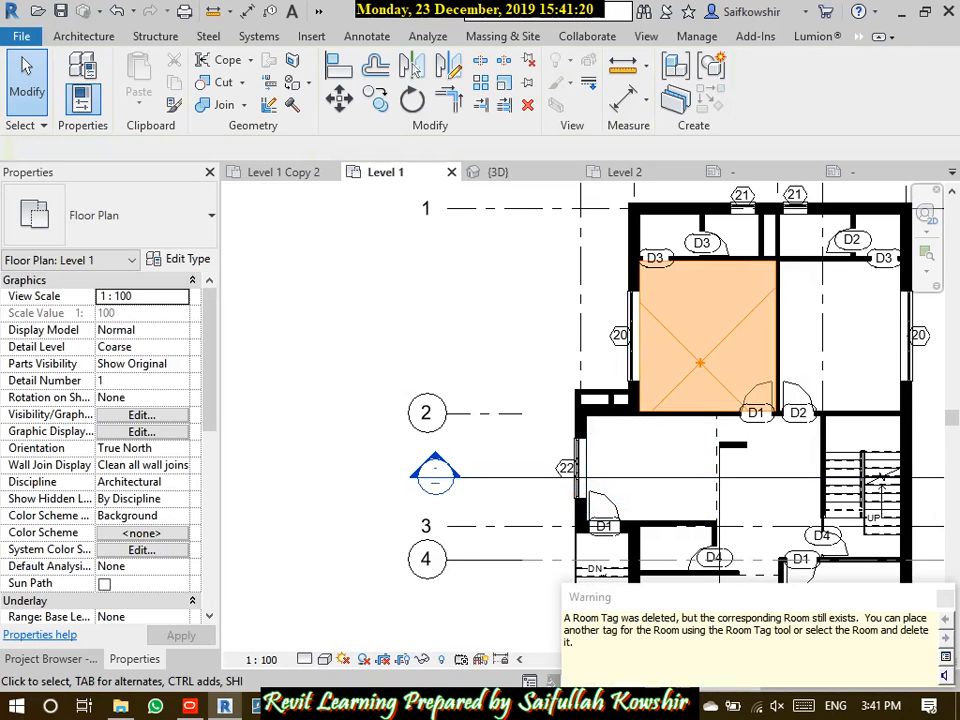
Delete the untagged Bed RM#01 room from the Level 1 plan
{"action": "left_click", "coordinate": [700, 362]}
{"action": "right_click", "coordinate": [705, 362]}
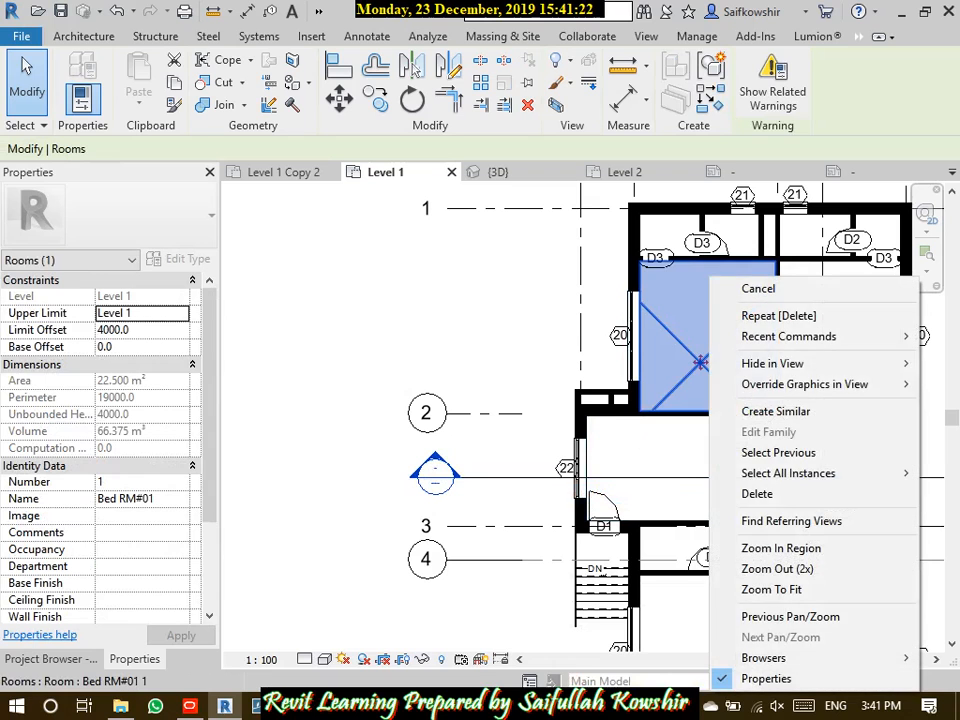
{"action": "mouse_move", "coordinate": [788, 473]}
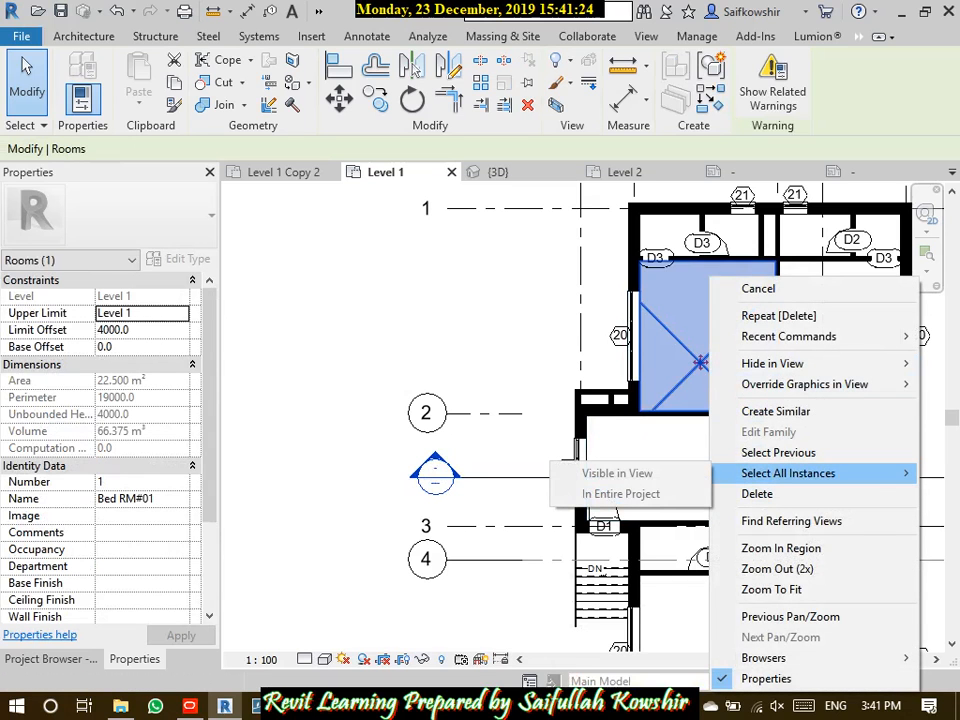
{"action": "key", "text": "Escape"}
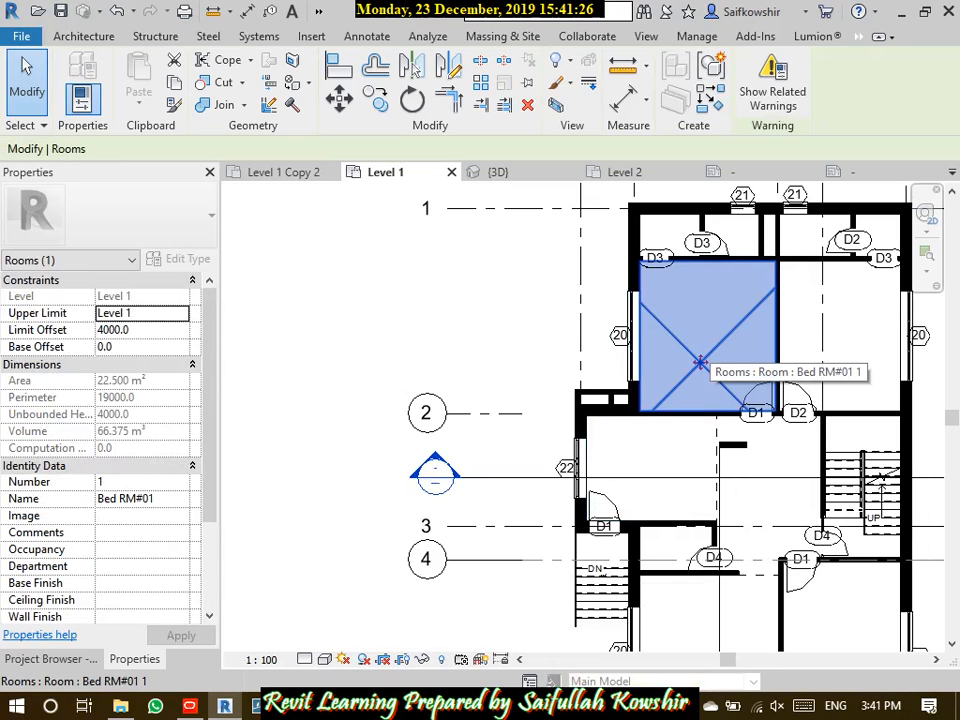
{"action": "key", "text": "Delete"}
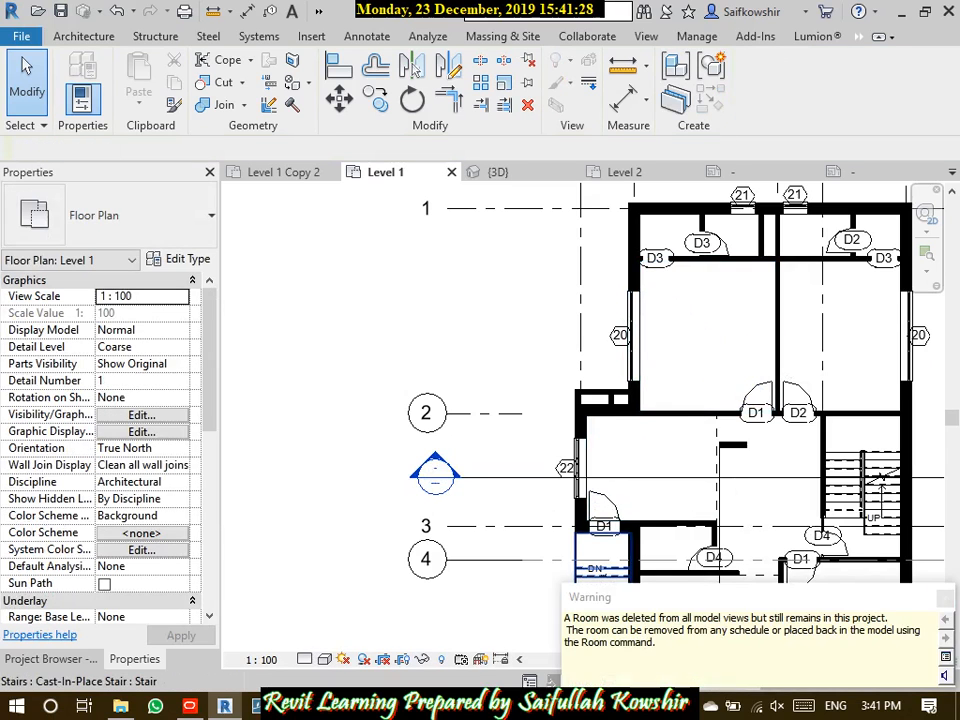
Delete the vertical and the horizontal building section crossing the Level 1 plan, including their section views
{"action": "scroll", "coordinate": [703, 471], "scroll_direction": "down", "scroll_amount": 4}
{"action": "scroll", "coordinate": [545, 430], "scroll_direction": "up", "scroll_amount": 4}
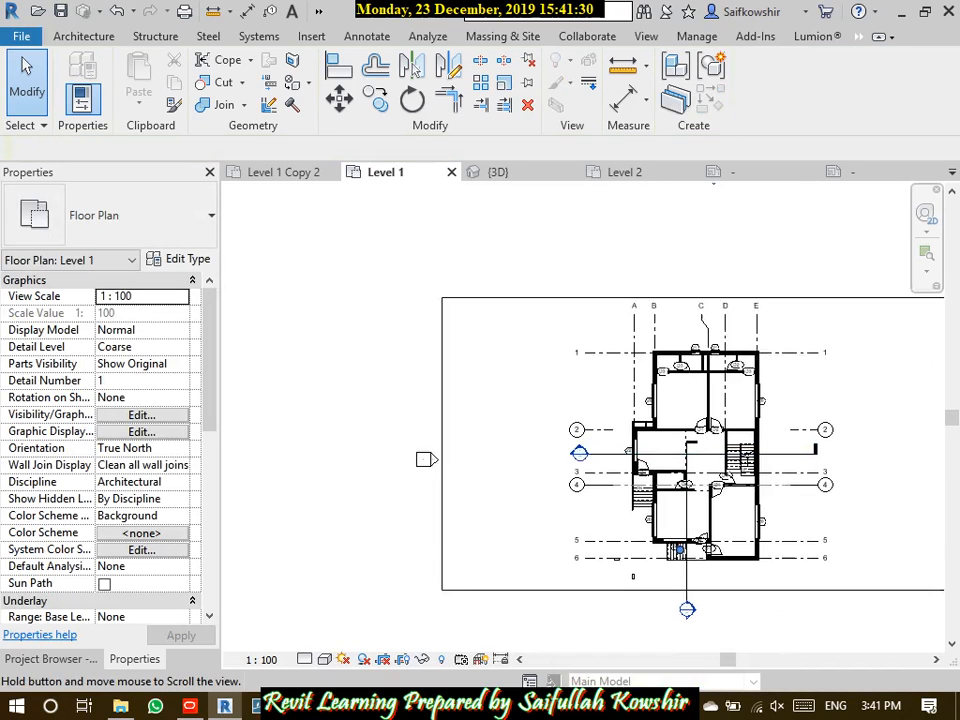
{"action": "left_click", "coordinate": [545, 430]}
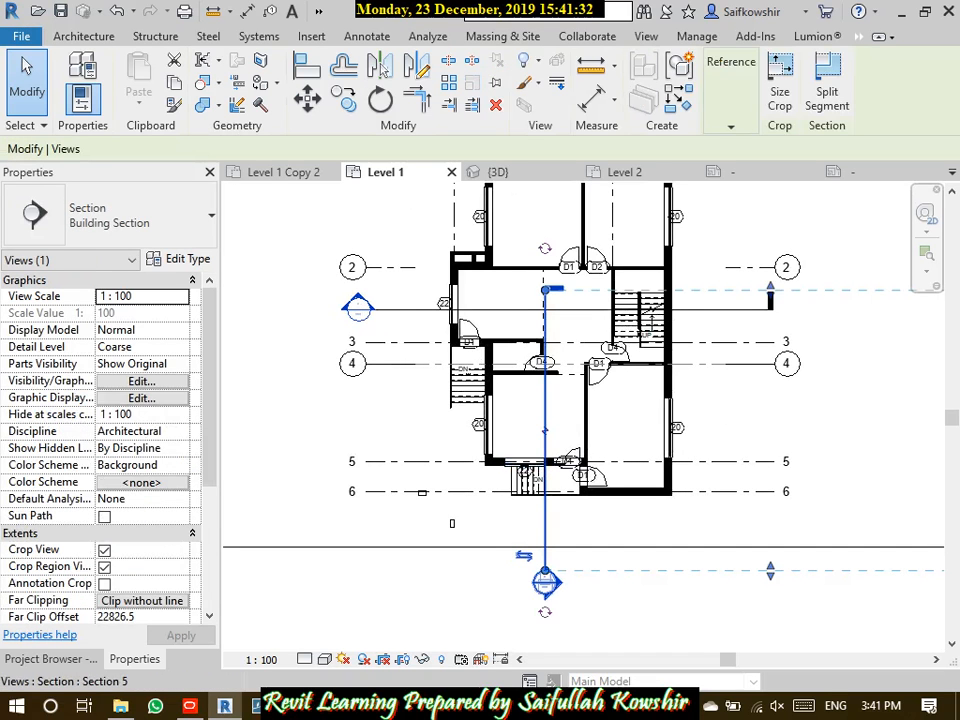
{"action": "key", "text": "Delete"}
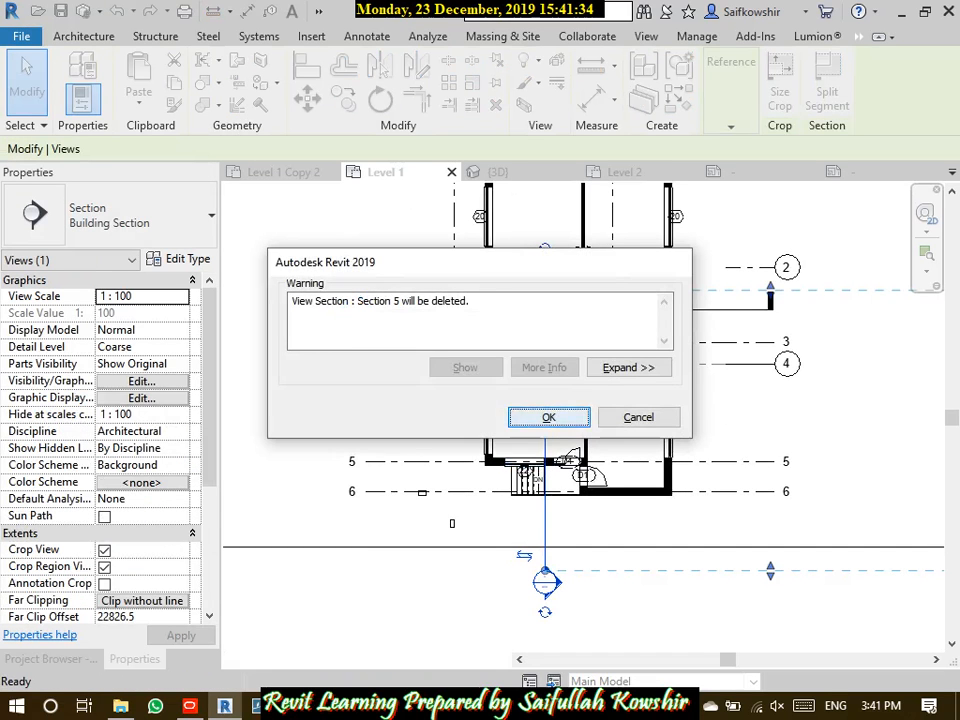
{"action": "key", "text": "Return"}
{"action": "left_click", "coordinate": [695, 310]}
{"action": "key", "text": "Delete"}
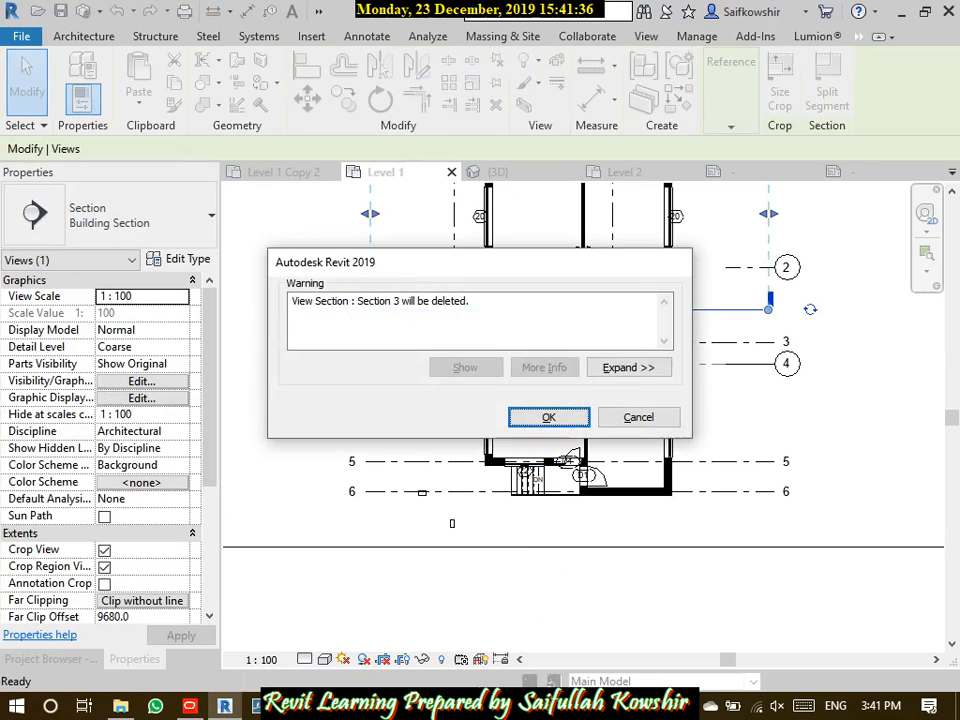
{"action": "key", "text": "Return"}
{"action": "middle_click_drag", "start_coordinate": [645, 318], "coordinate": [627, 455]}
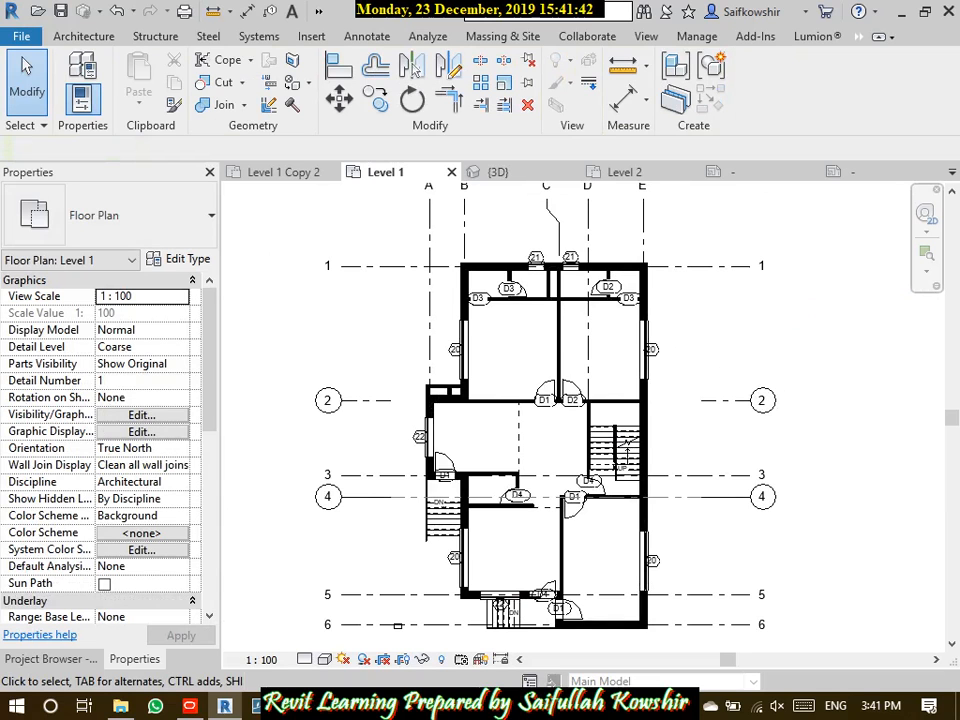
{"action": "middle_click_drag", "start_coordinate": [600, 400], "coordinate": [685, 365]}
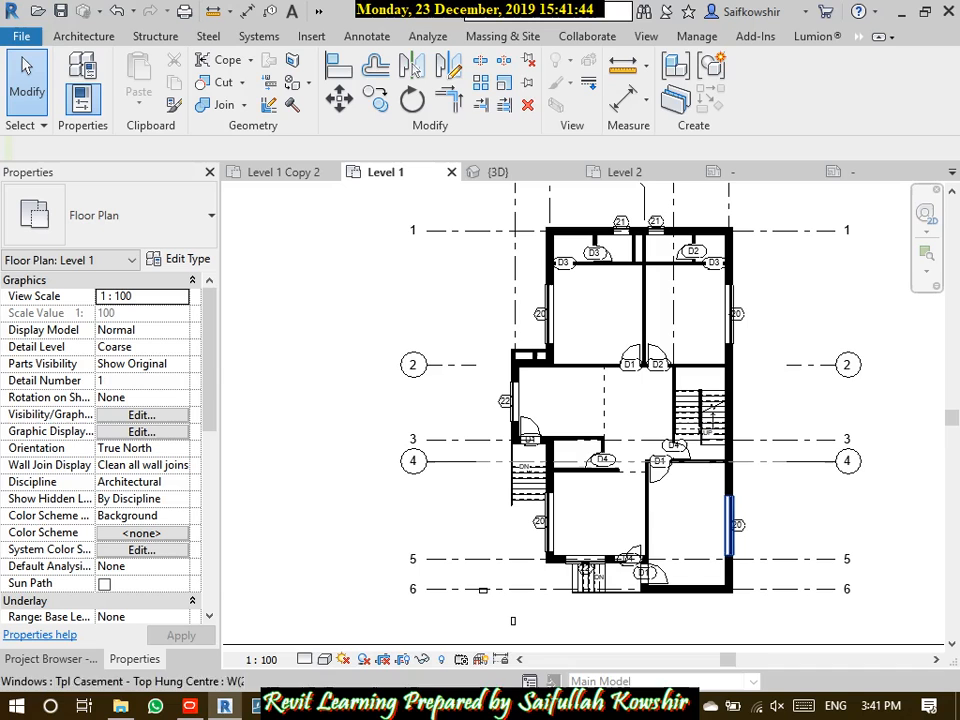
{"action": "middle_click_drag", "start_coordinate": [600, 400], "coordinate": [591, 337]}
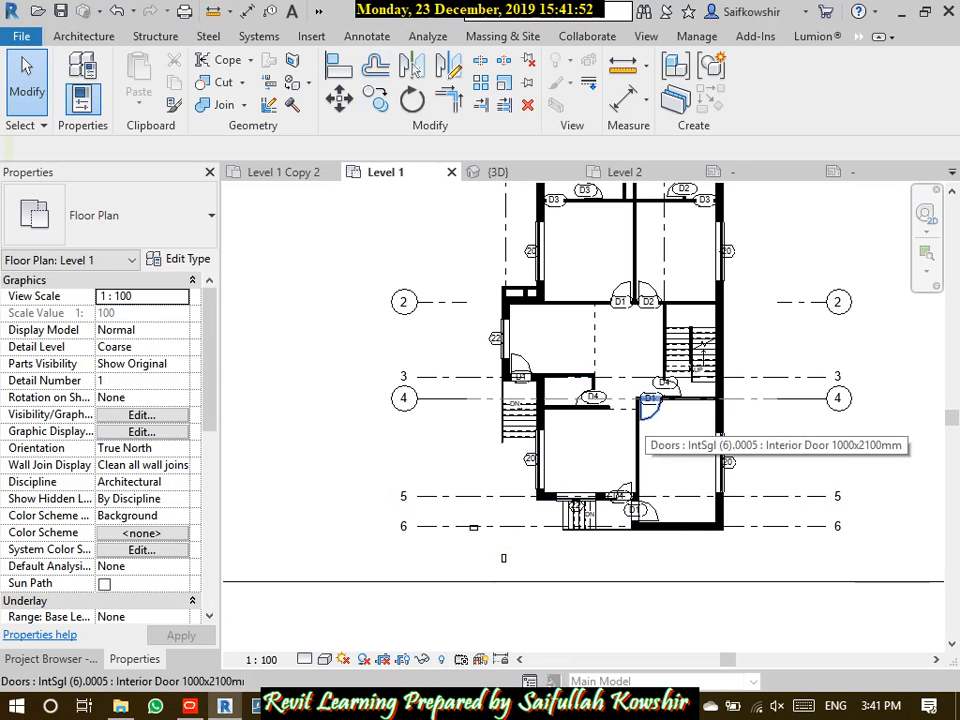
{"action": "mouse_move", "coordinate": [335, 41]}
{"action": "left_mouse_down"}
{"action": "mouse_move", "coordinate": [368, 43]}
{"action": "mouse_move", "coordinate": [396, 30]}
{"action": "mouse_move", "coordinate": [343, 27]}
{"action": "left_mouse_up"}
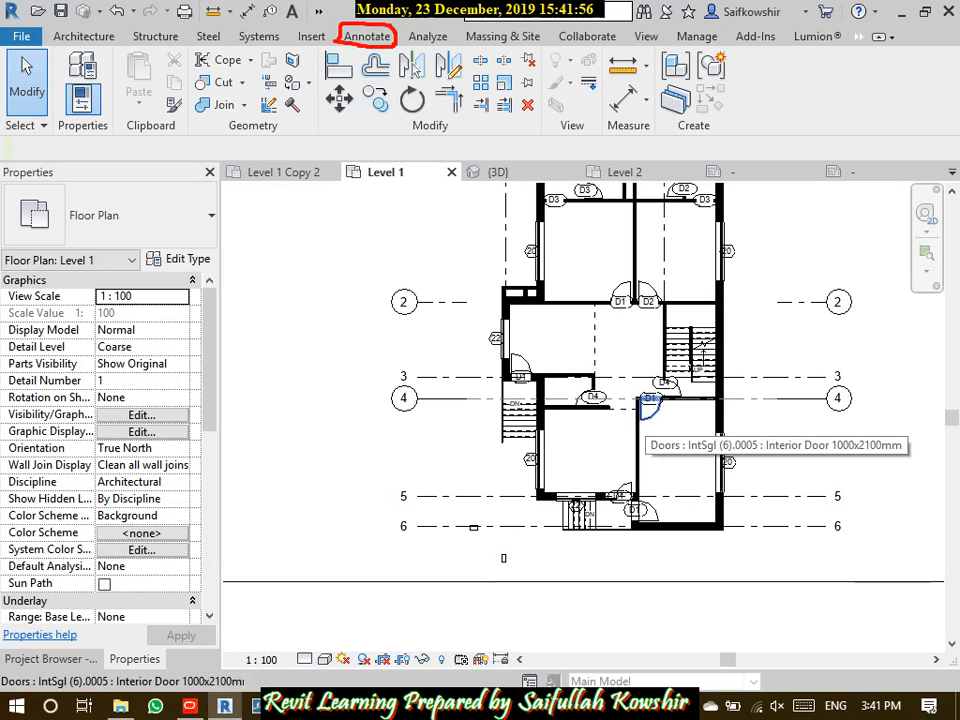
{"action": "key", "text": "Escape"}
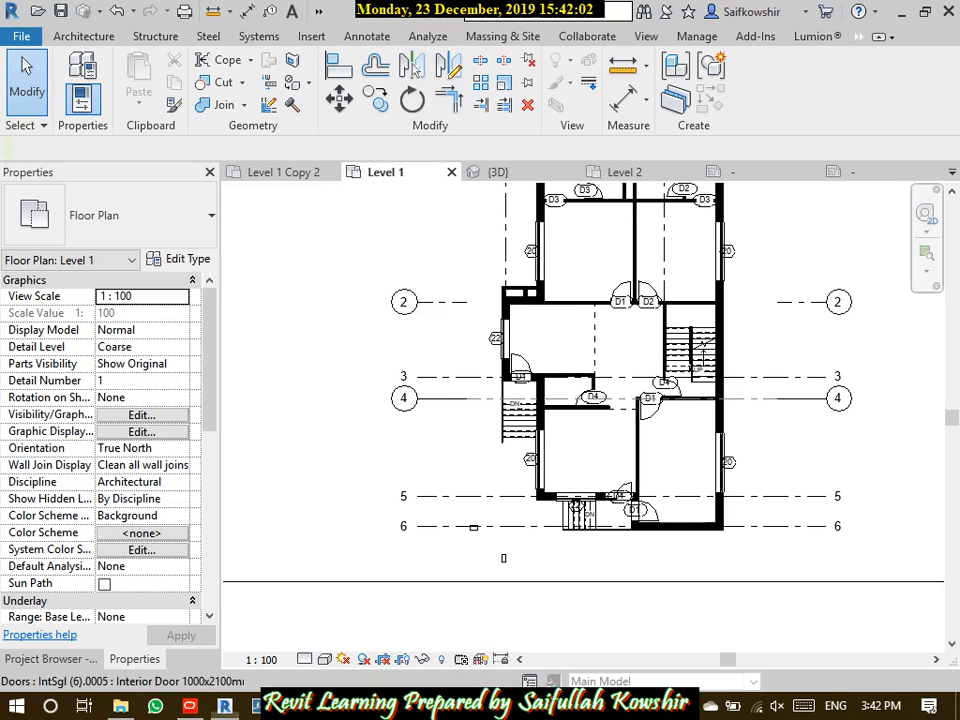
{"action": "key", "text": "d"}
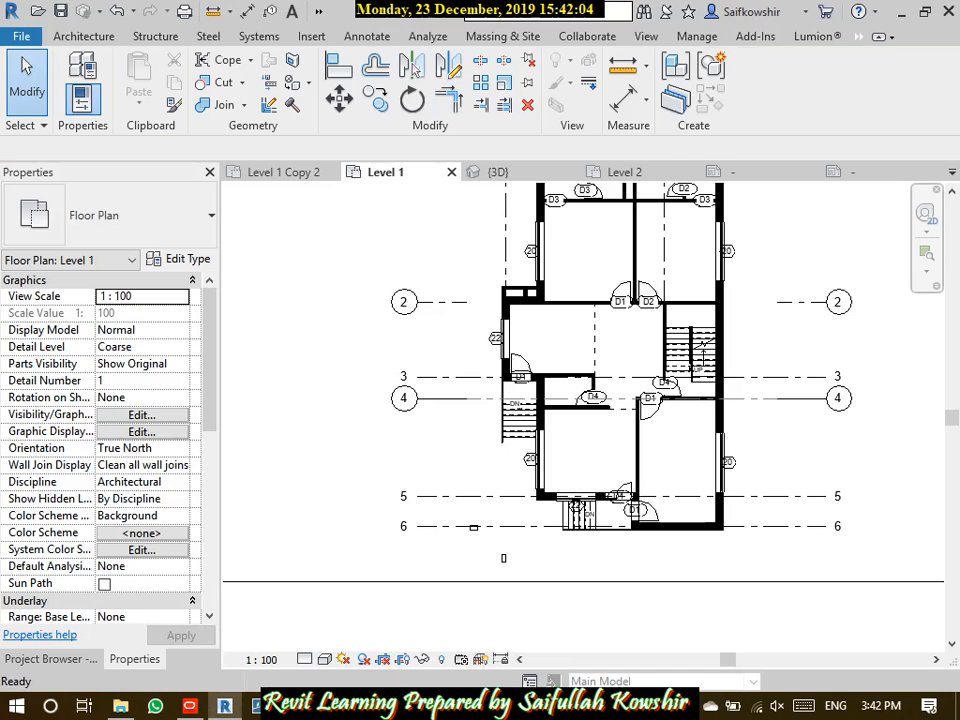
{"action": "key", "text": "i"}
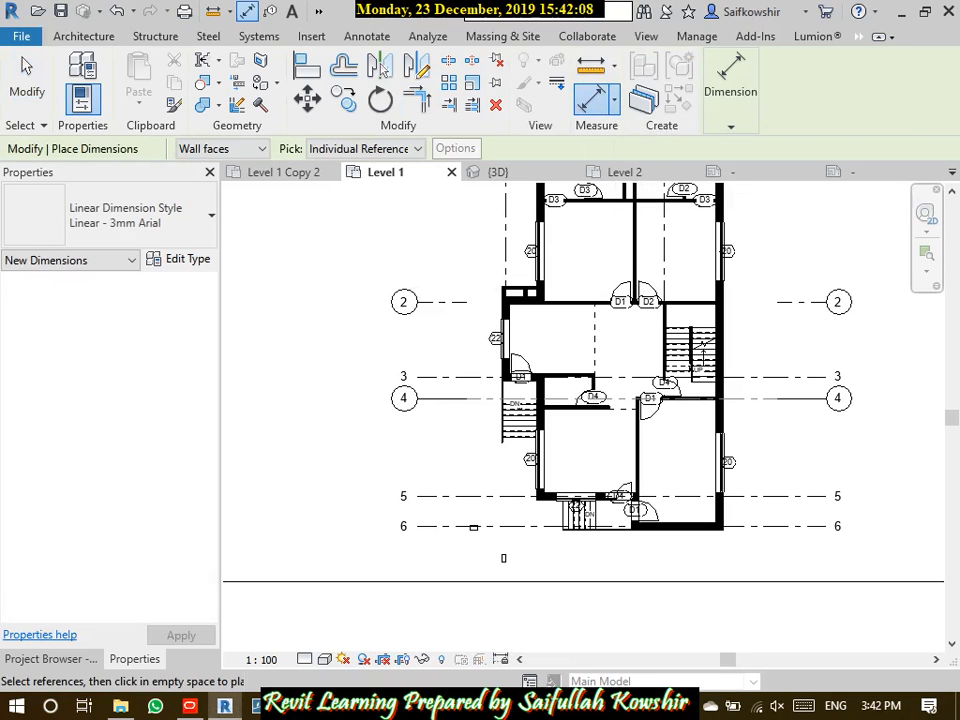
{"action": "left_click", "coordinate": [731, 100]}
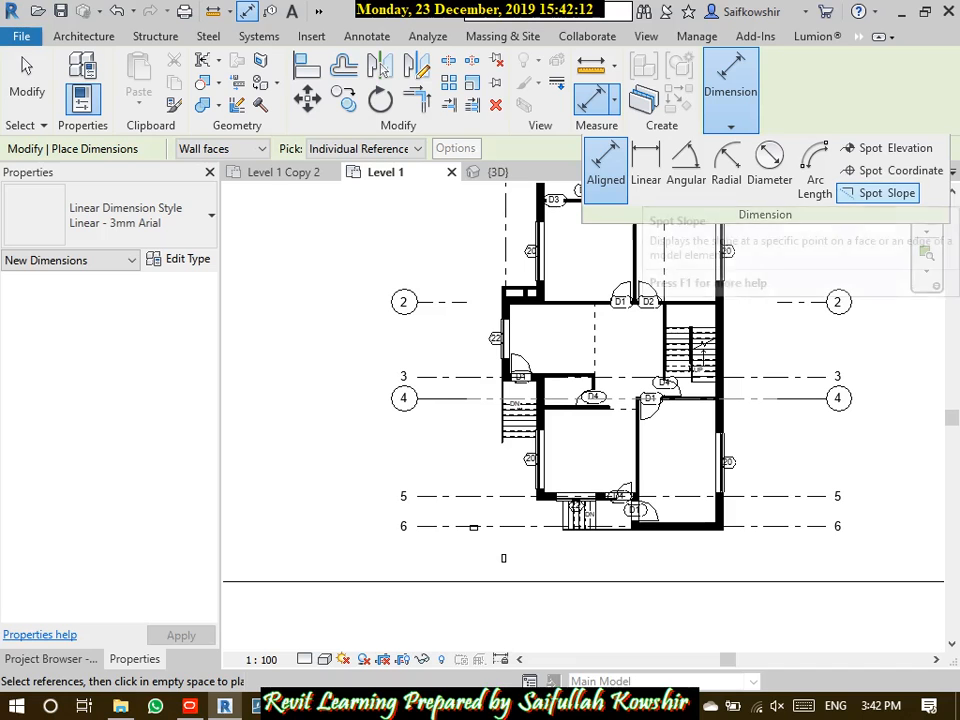
{"action": "key", "text": "Escape"}
{"action": "key", "text": "Escape"}
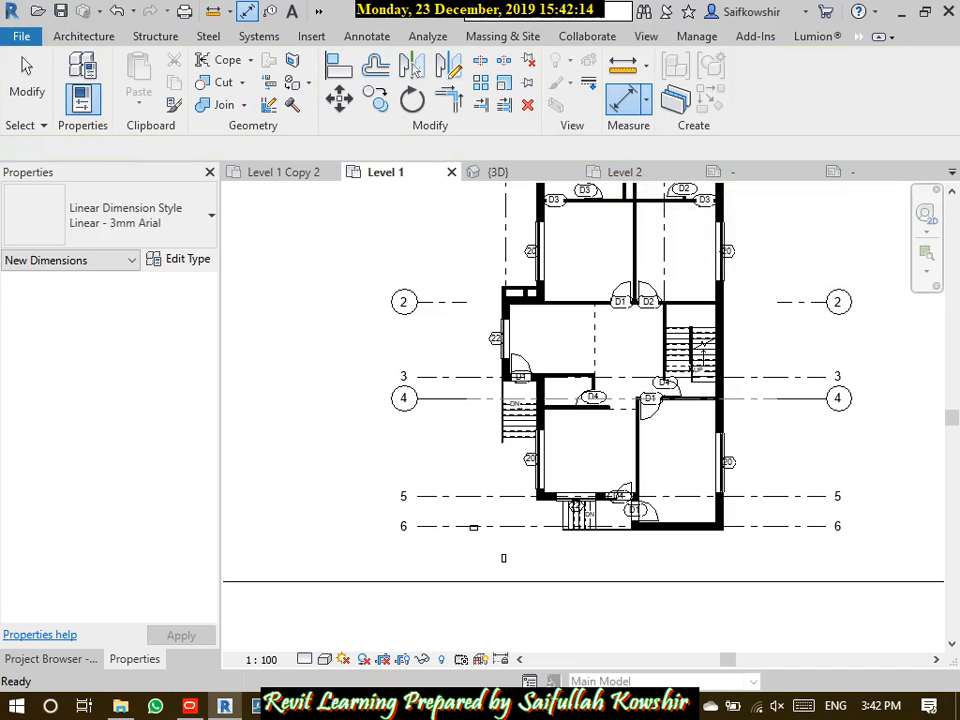
Place a continuous aligned dimension string across horizontal grids 1 through 6 beside the Level 1 plan
{"action": "left_click", "coordinate": [367, 36]}
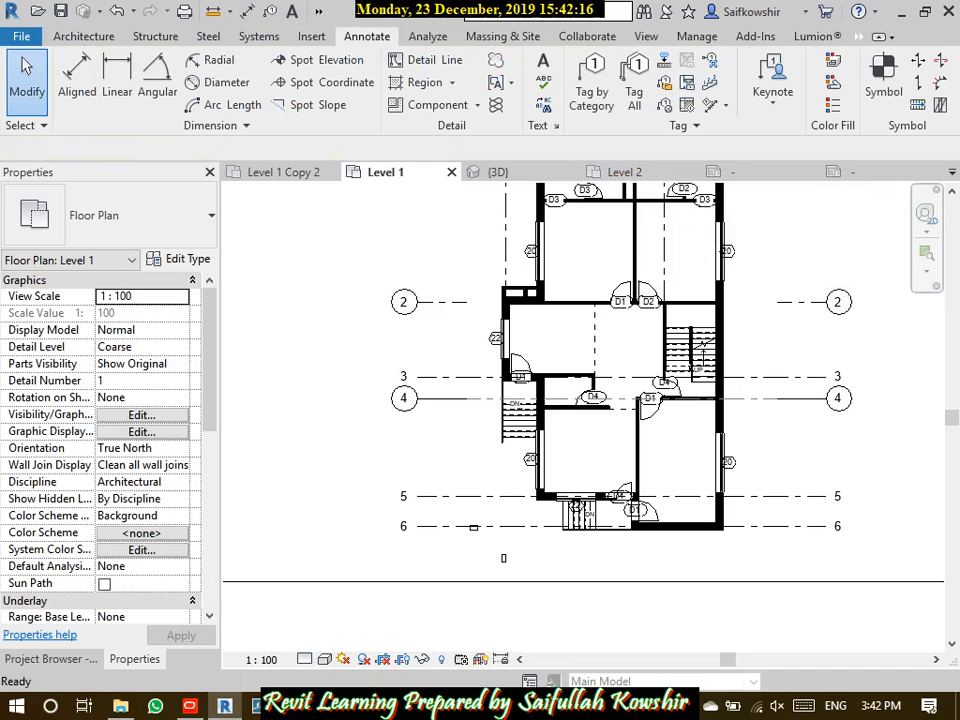
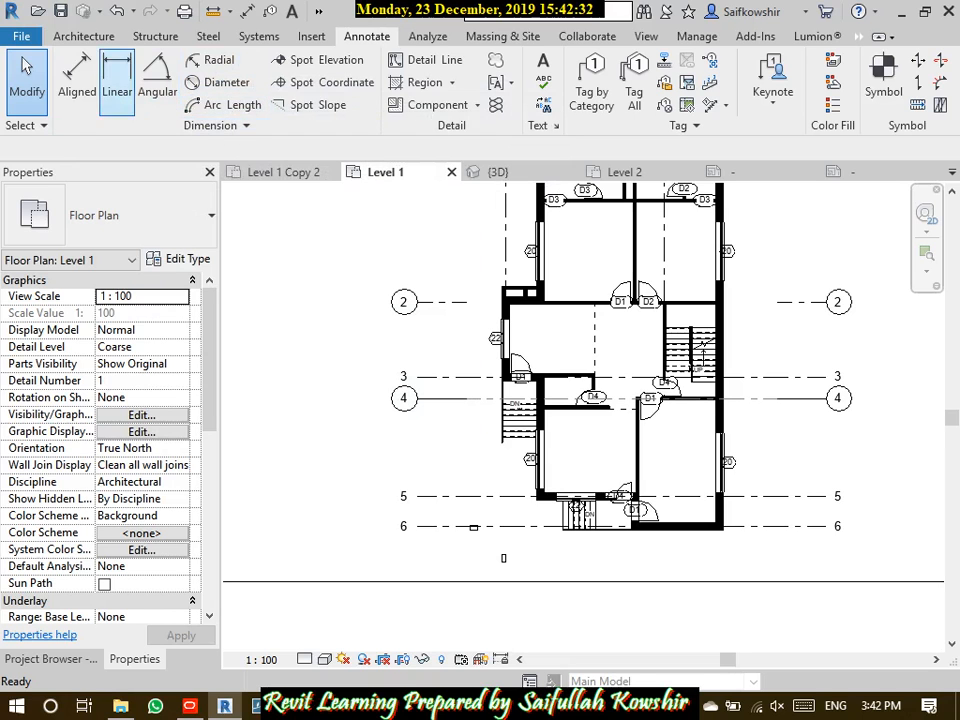
{"action": "left_click", "coordinate": [77, 78]}
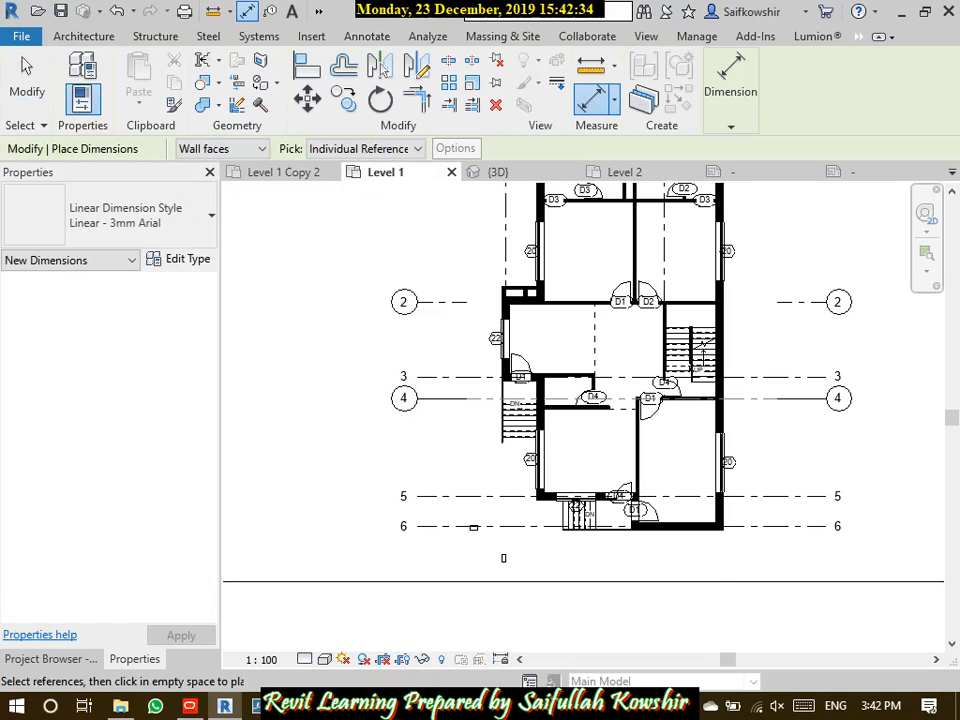
{"action": "middle_click_drag", "start_coordinate": [440, 225], "coordinate": [520, 347]}
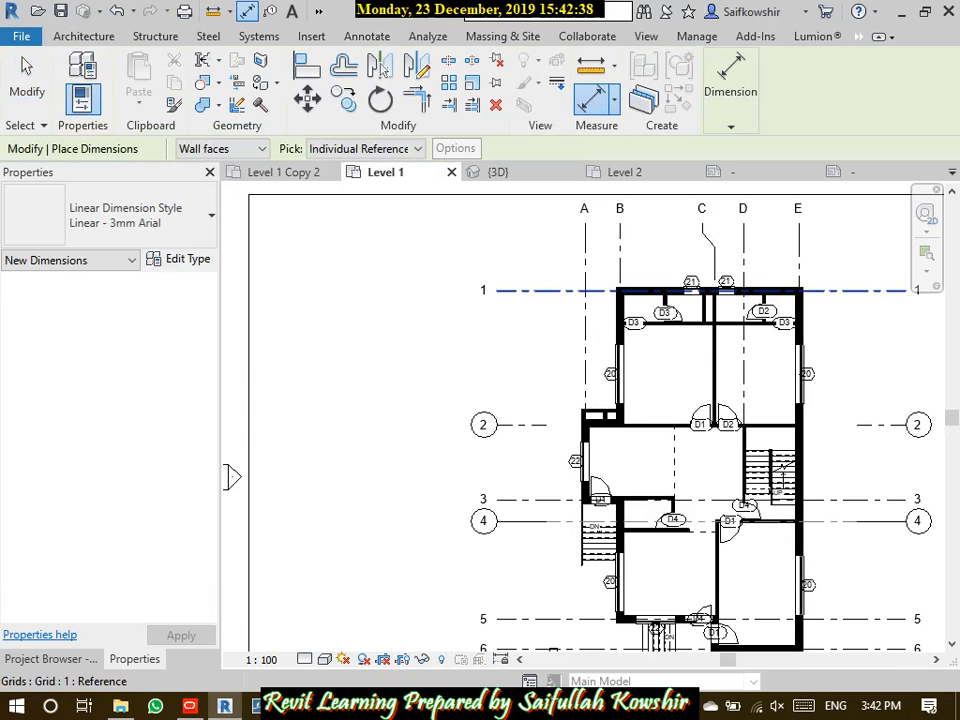
{"action": "left_click", "coordinate": [527, 291]}
{"action": "left_click", "coordinate": [527, 425]}
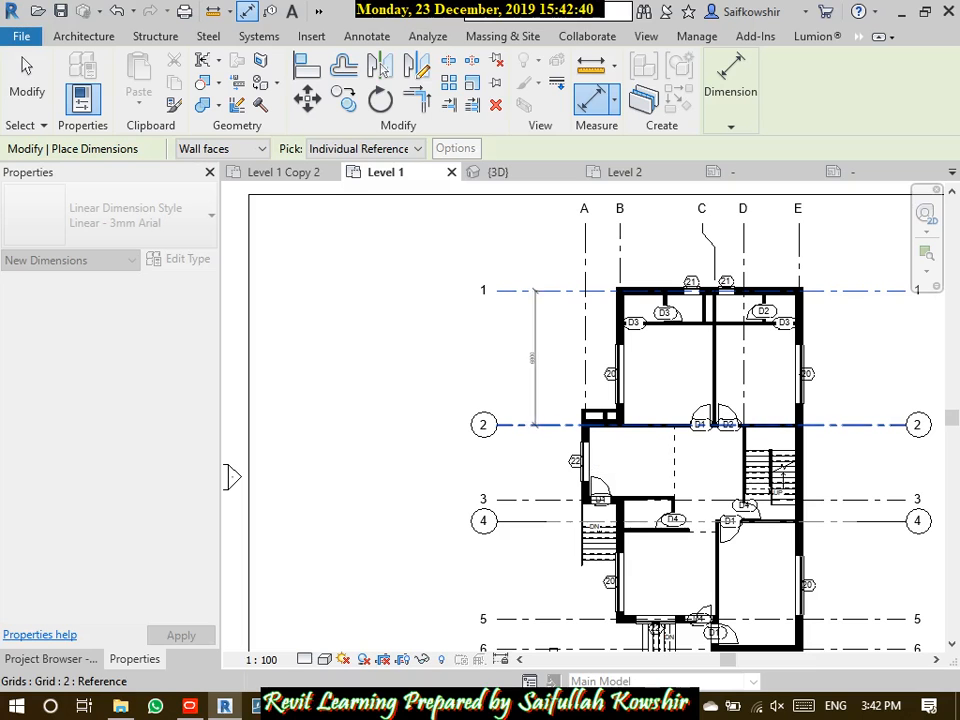
{"action": "left_click", "coordinate": [527, 521]}
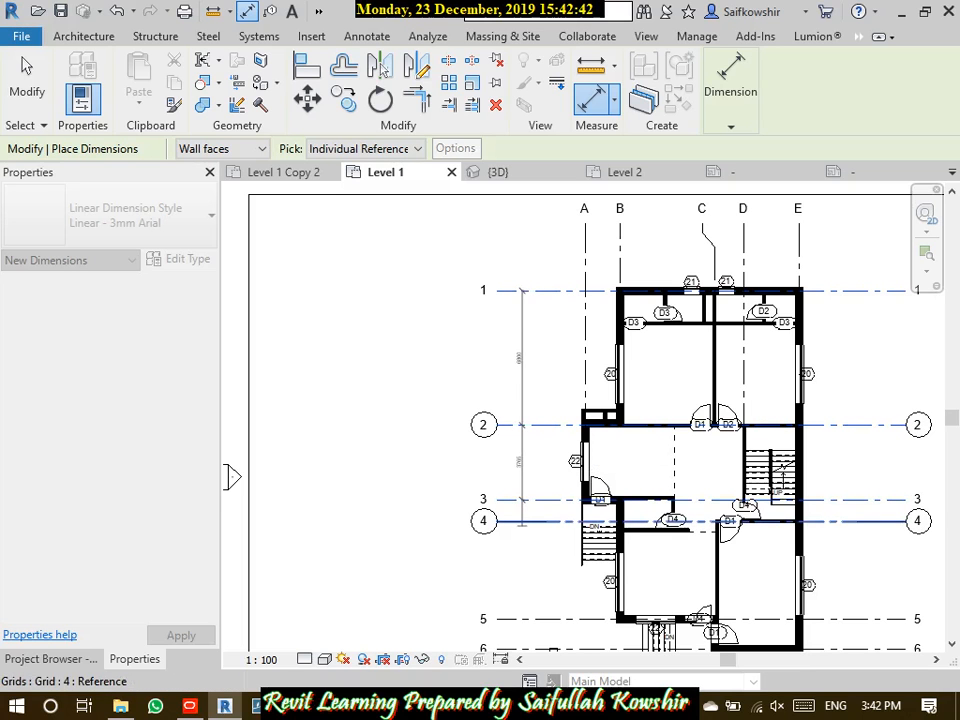
{"action": "left_click", "coordinate": [527, 619]}
{"action": "middle_click_drag", "start_coordinate": [530, 634], "coordinate": [483, 370]}
{"action": "left_click", "coordinate": [477, 385]}
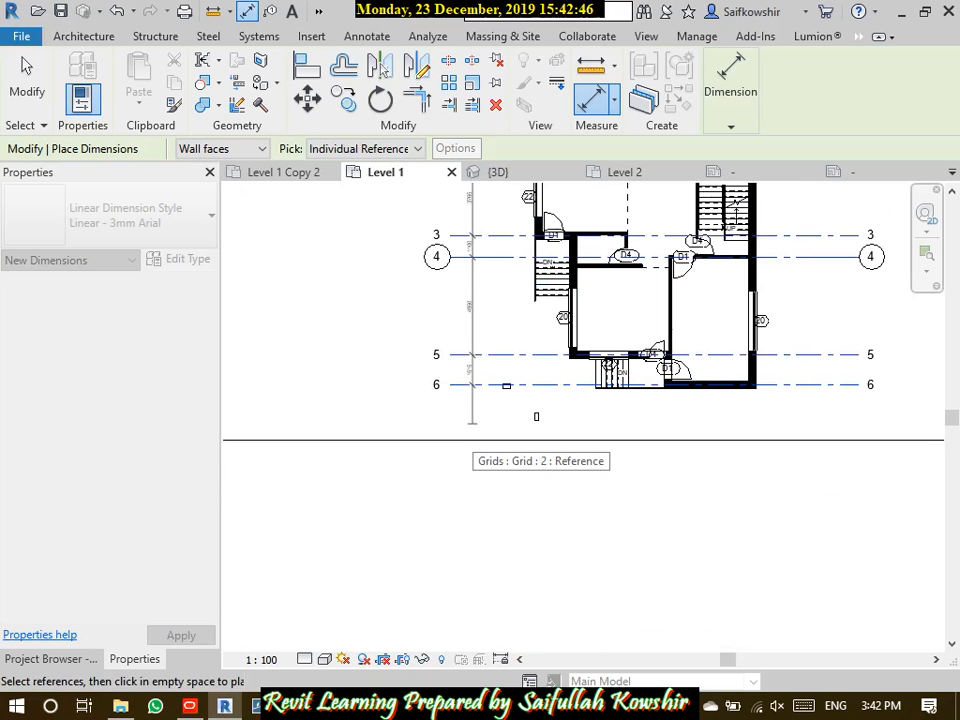
{"action": "left_click", "coordinate": [536, 416]}
Examine the new grid dimension string up close along grids 1 to 4 and check its properties
{"action": "scroll", "coordinate": [540, 425], "scroll_direction": "up", "scroll_amount": 1}
{"action": "scroll", "coordinate": [487, 312], "scroll_direction": "up", "scroll_amount": 3}
{"action": "middle_click_drag", "start_coordinate": [487, 312], "coordinate": [569, 569]}
{"action": "scroll", "coordinate": [525, 275], "scroll_direction": "up", "scroll_amount": 4}
{"action": "scroll", "coordinate": [600, 312], "scroll_direction": "down", "scroll_amount": 3}
{"action": "scroll", "coordinate": [600, 312], "scroll_direction": "up", "scroll_amount": 2}
{"action": "left_click", "coordinate": [27, 80]}
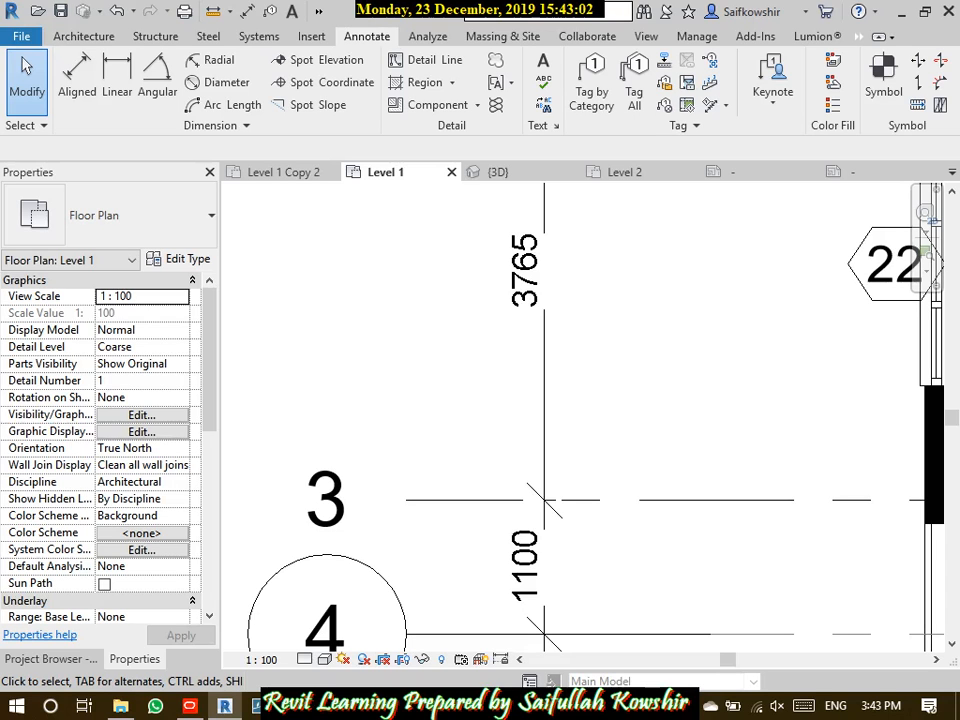
{"action": "scroll", "coordinate": [572, 416], "scroll_direction": "down", "scroll_amount": 6}
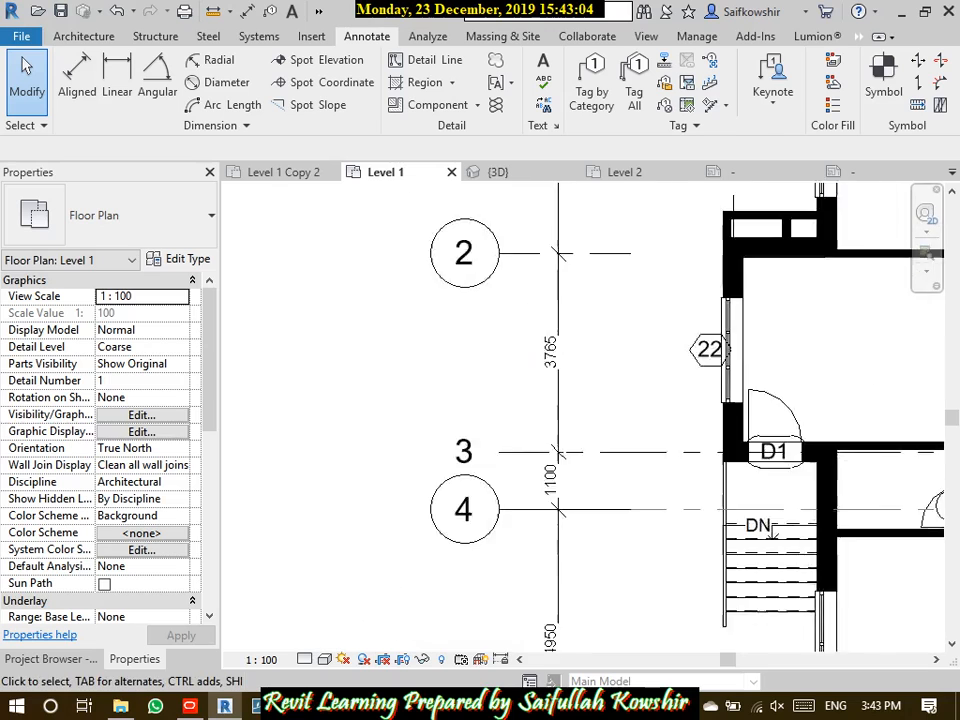
{"action": "middle_click_drag", "start_coordinate": [572, 417], "coordinate": [514, 597]}
{"action": "scroll", "coordinate": [540, 420], "scroll_direction": "down", "scroll_amount": 5}
{"action": "middle_click_drag", "start_coordinate": [538, 305], "coordinate": [503, 391]}
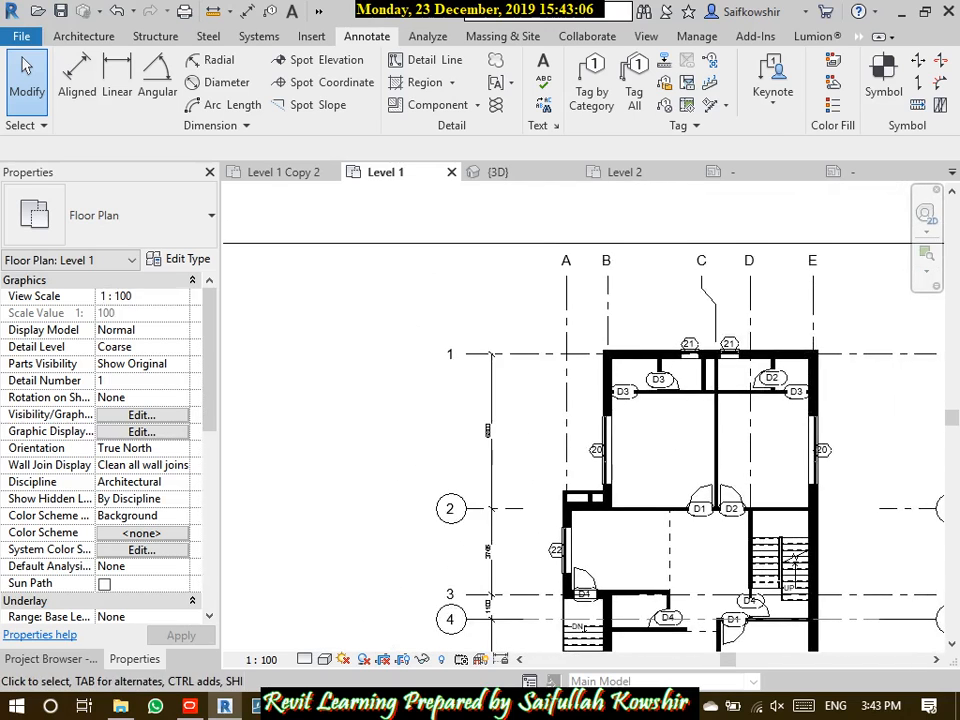
{"action": "scroll", "coordinate": [503, 391], "scroll_direction": "up", "scroll_amount": 4}
{"action": "left_click", "coordinate": [469, 400]}
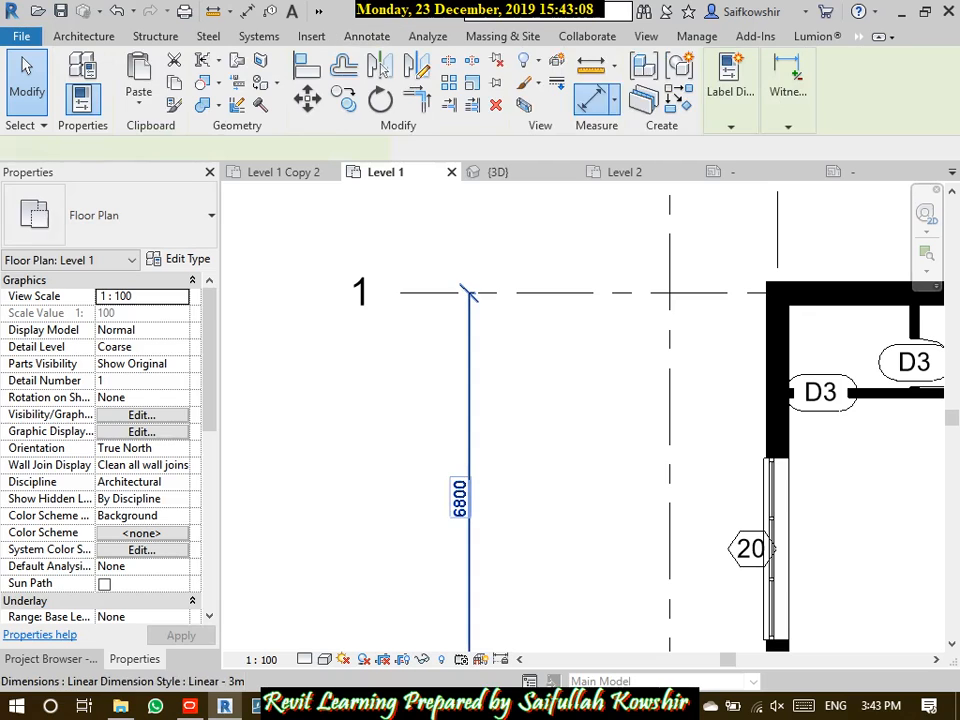
{"action": "middle_click_drag", "start_coordinate": [459, 498], "coordinate": [486, 487]}
{"action": "scroll", "coordinate": [512, 444], "scroll_direction": "down", "scroll_amount": 4}
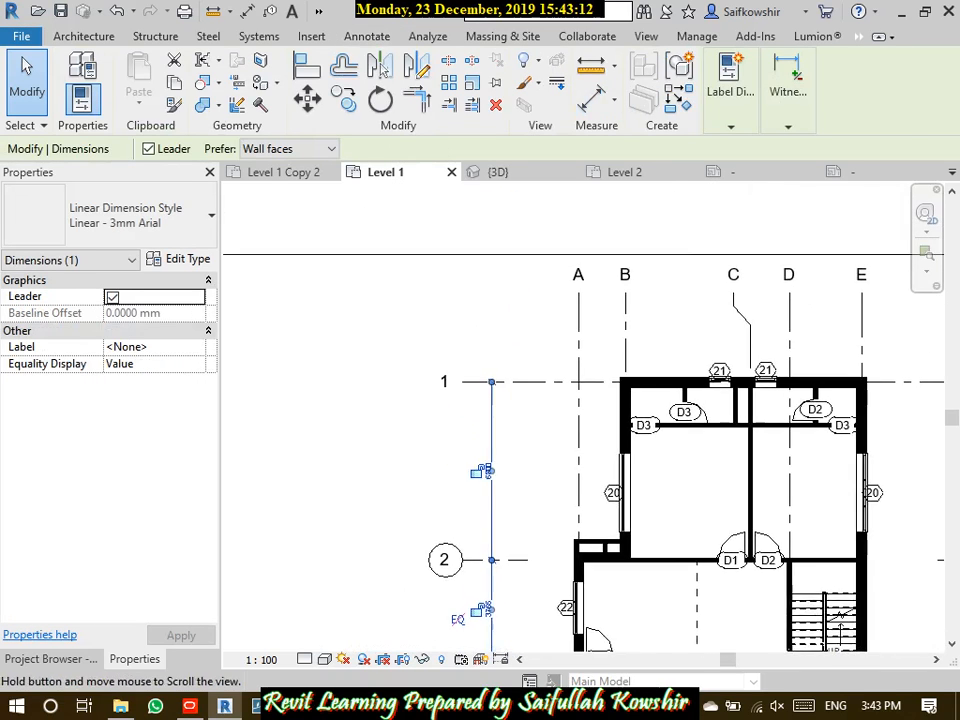
{"action": "scroll", "coordinate": [518, 408], "scroll_direction": "up", "scroll_amount": 2}
{"action": "key", "text": "Escape"}
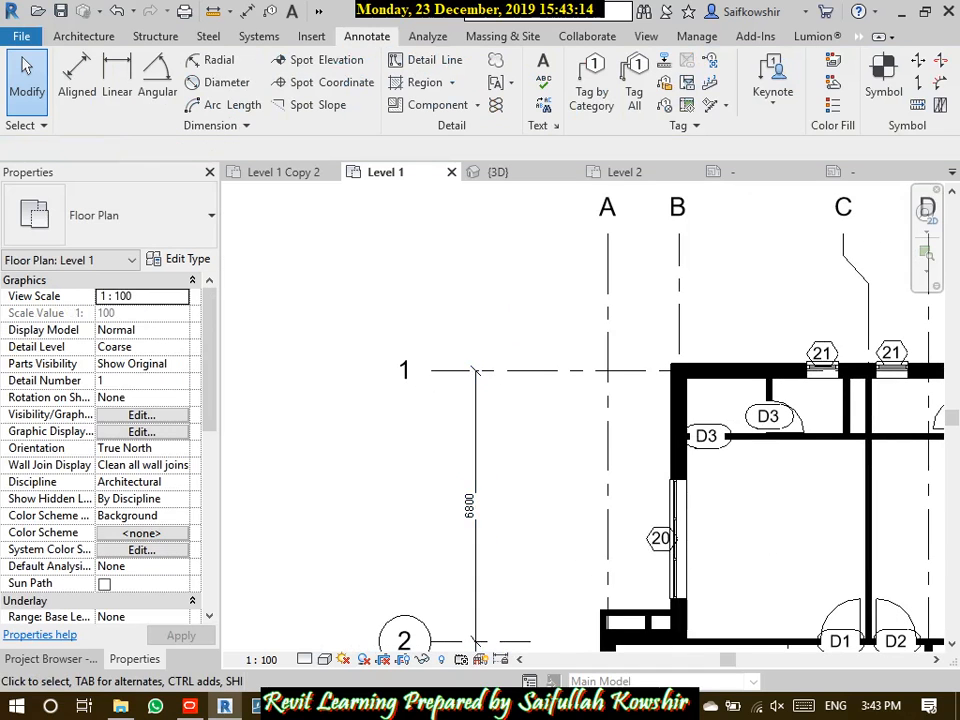
{"action": "left_click", "coordinate": [476, 505]}
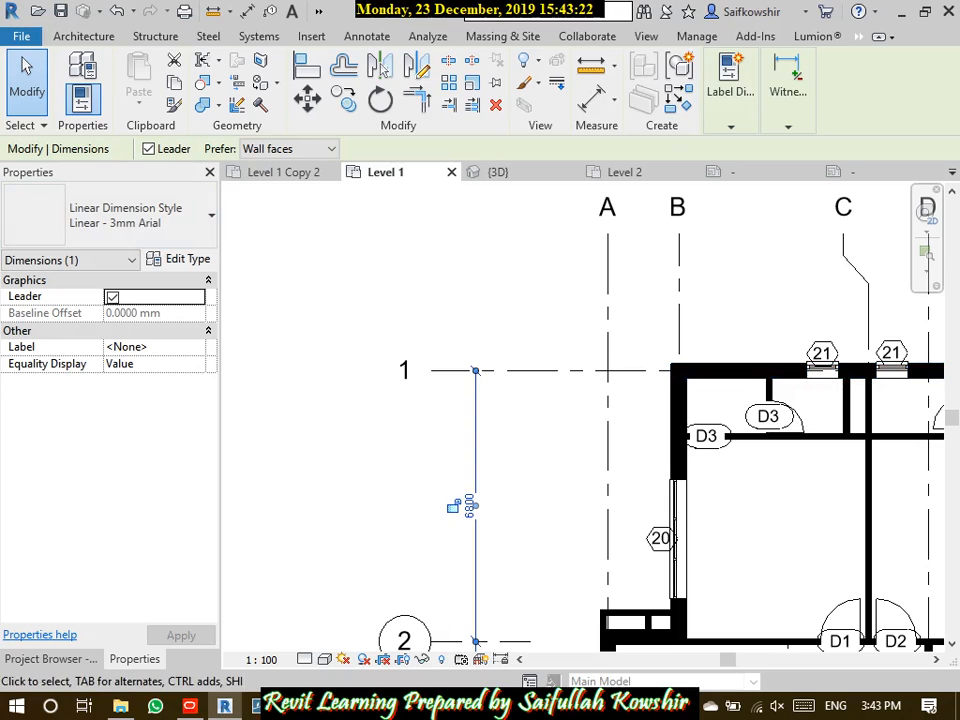
{"action": "key", "text": "Escape"}
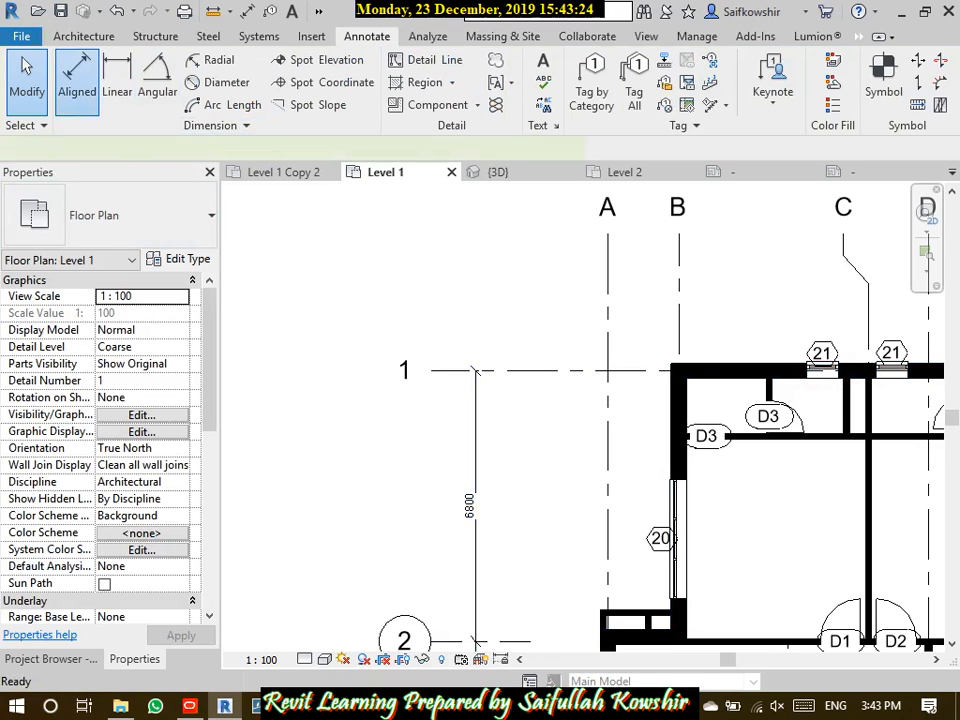
Add an aligned dimension using Wall faces between the 350 mm exterior wall at grid 1 and the 150 mm interior wall facing it
{"action": "left_click", "coordinate": [77, 75]}
{"action": "middle_click_drag", "start_coordinate": [912, 397], "coordinate": [649, 328]}
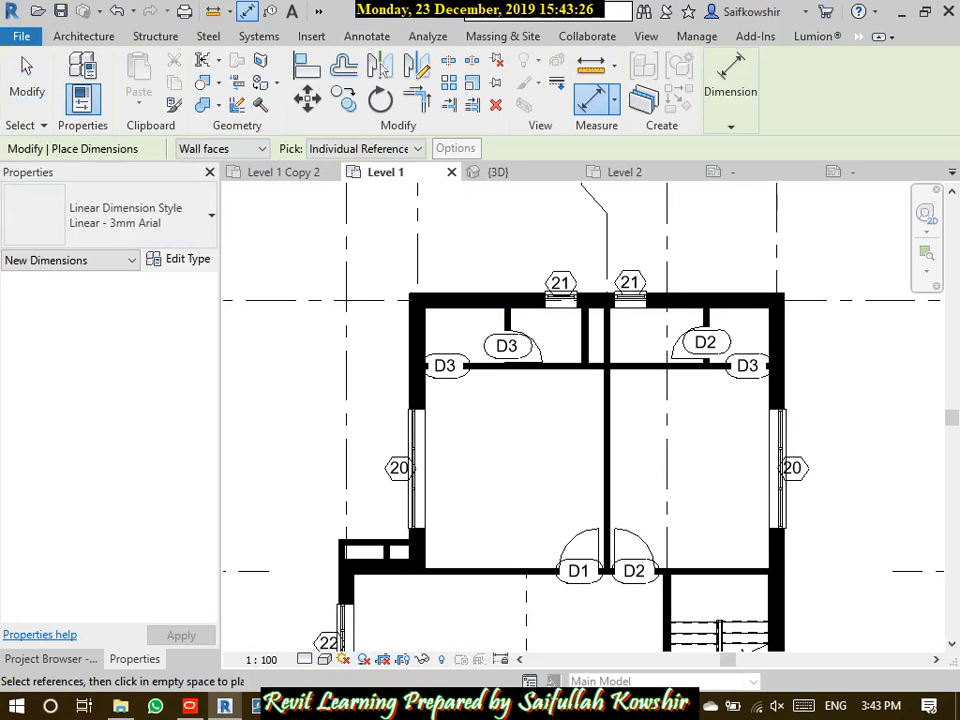
{"action": "scroll", "coordinate": [650, 332], "scroll_direction": "up", "scroll_amount": 3}
{"action": "scroll", "coordinate": [643, 284], "scroll_direction": "up", "scroll_amount": 3}
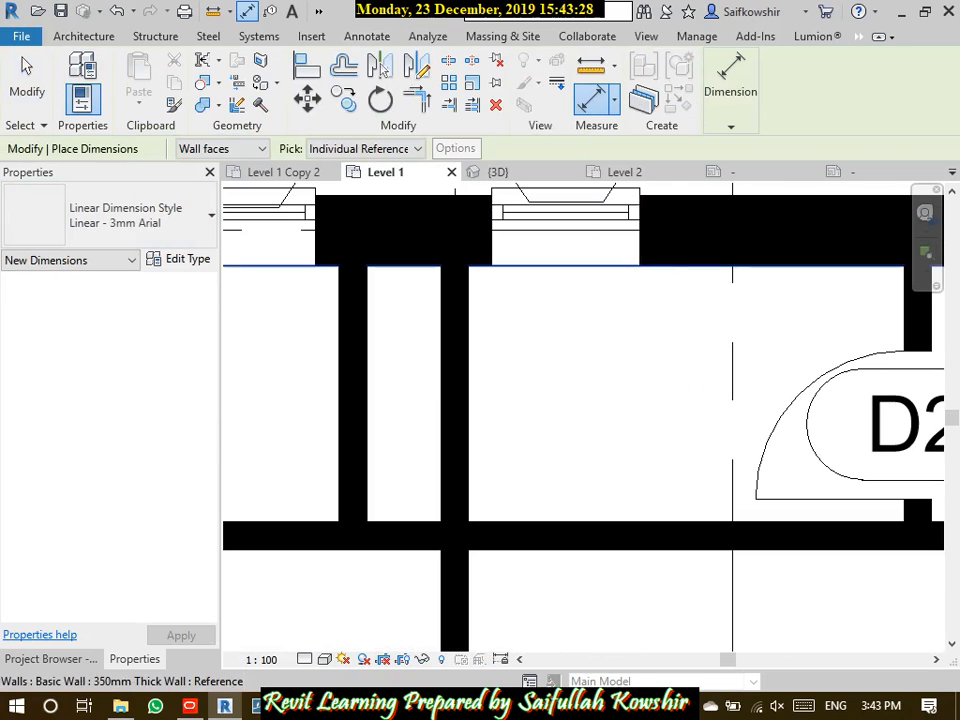
{"action": "left_click", "coordinate": [665, 266]}
{"action": "left_click", "coordinate": [658, 521]}
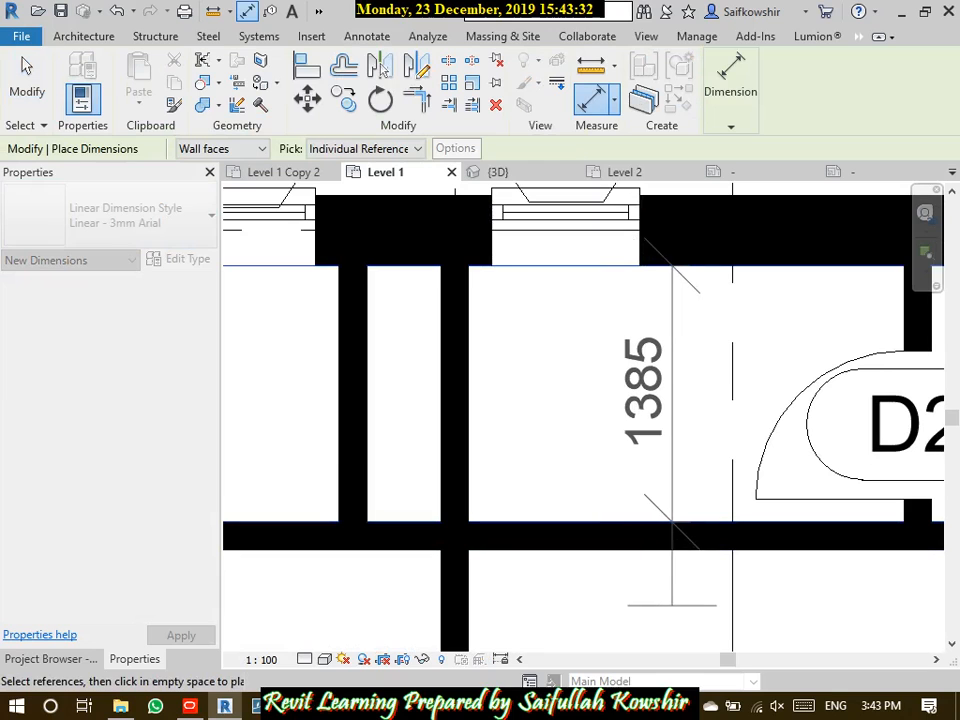
{"action": "left_click", "coordinate": [672, 395]}
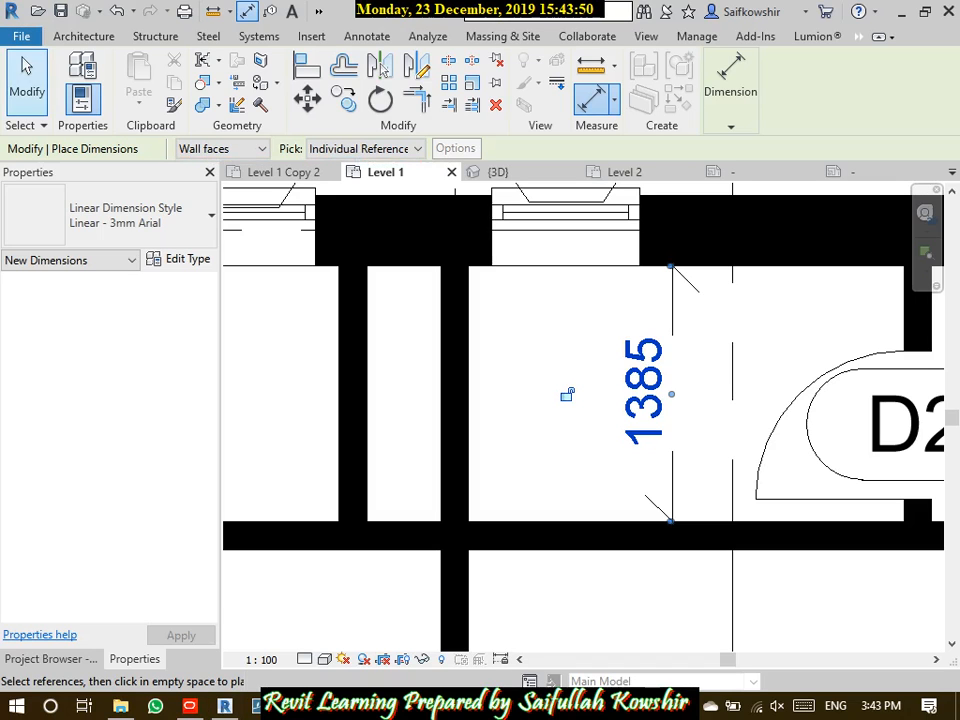
Set the dimension reference preference to Center of core and dimension between the same exterior and interior walls
{"action": "left_click", "coordinate": [246, 149]}
{"action": "key", "text": "Down"}
{"action": "key", "text": "Return"}
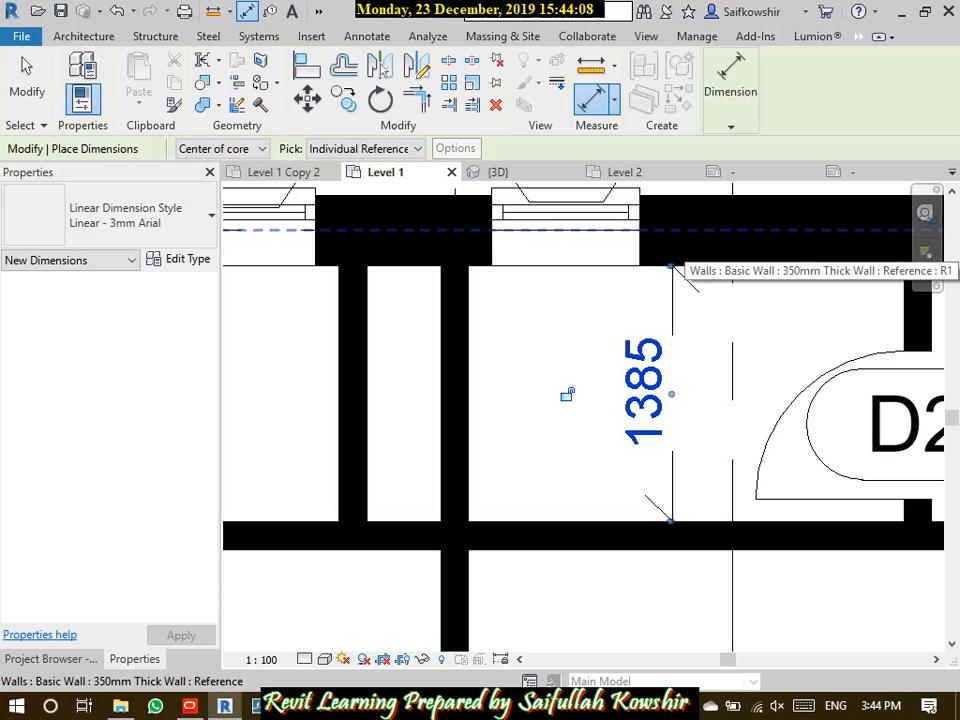
{"action": "left_click", "coordinate": [672, 266]}
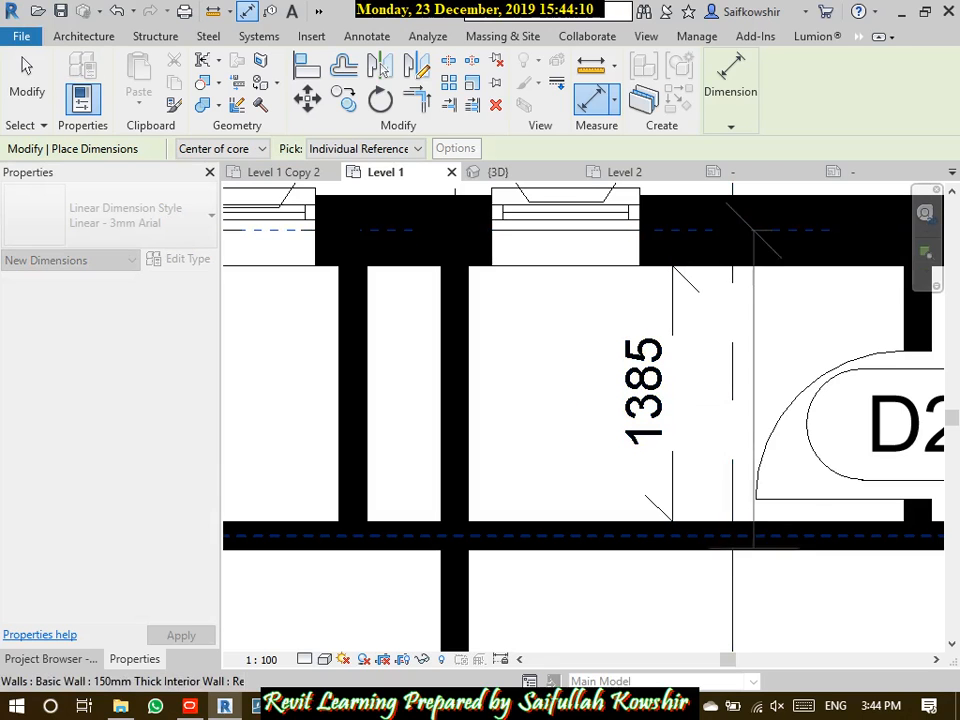
{"action": "left_click", "coordinate": [509, 540]}
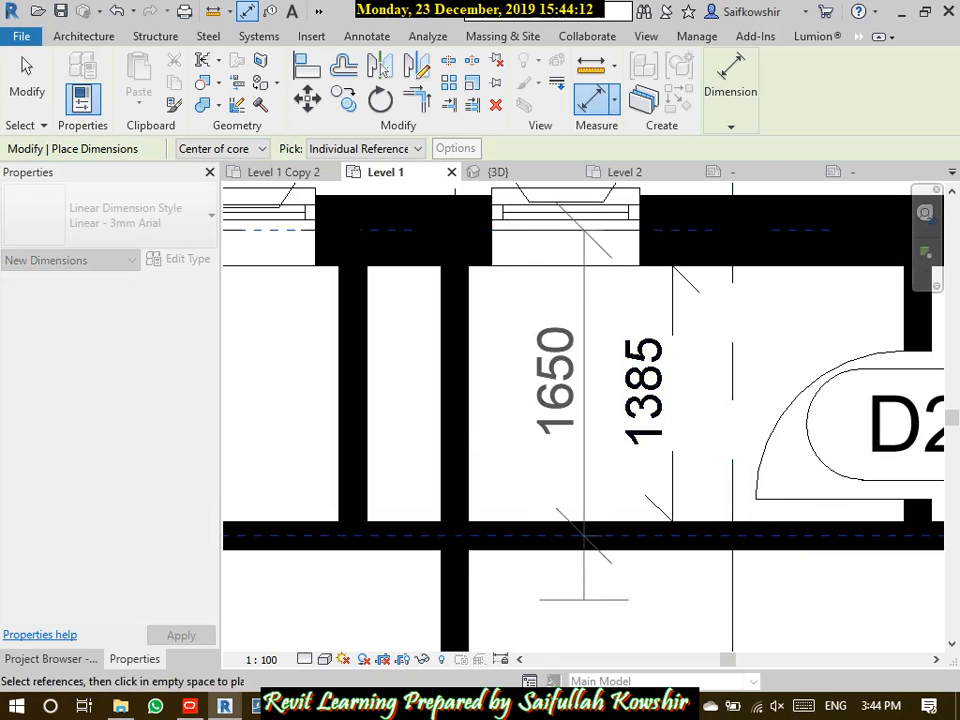
{"action": "left_click", "coordinate": [564, 600]}
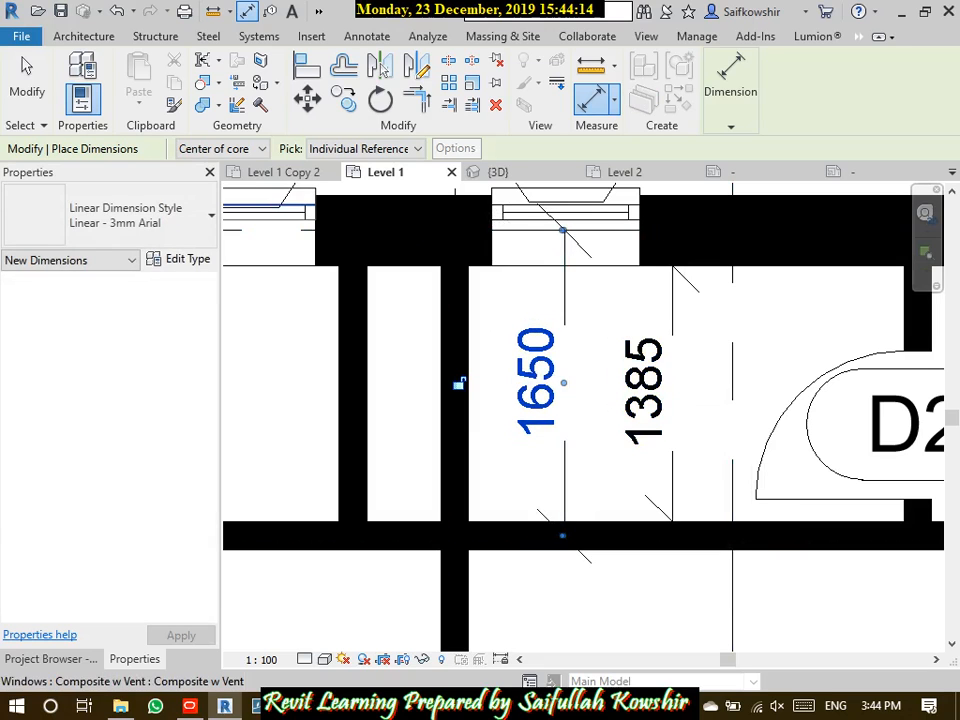
Set the dimension reference preference to Faces of core and try to dimension between the same exterior and interior walls
{"action": "left_click", "coordinate": [222, 148]}
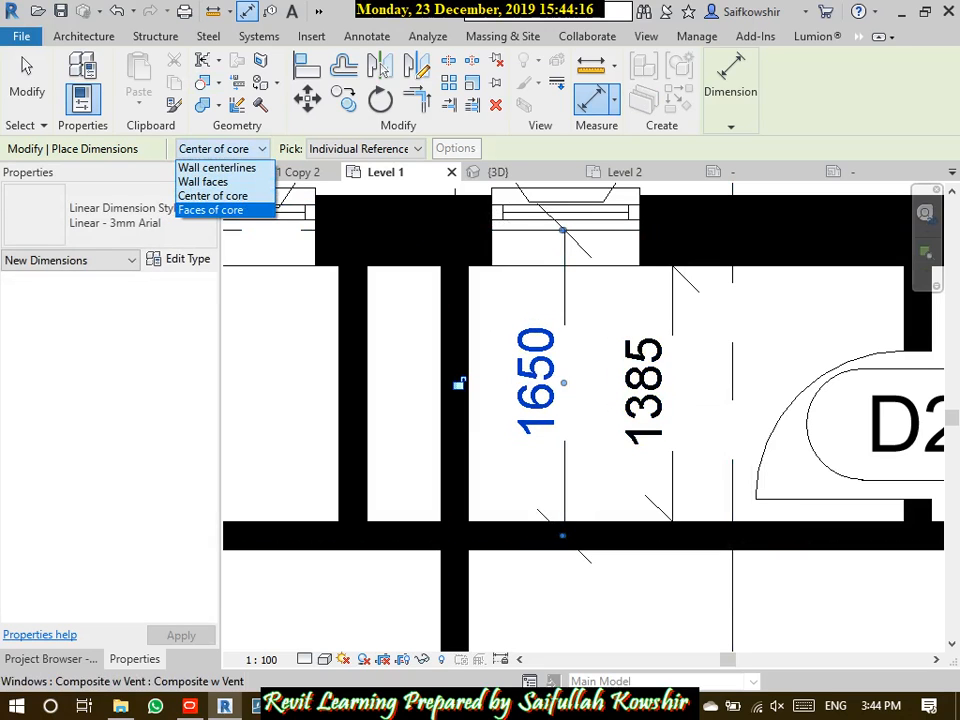
{"action": "left_click", "coordinate": [210, 210]}
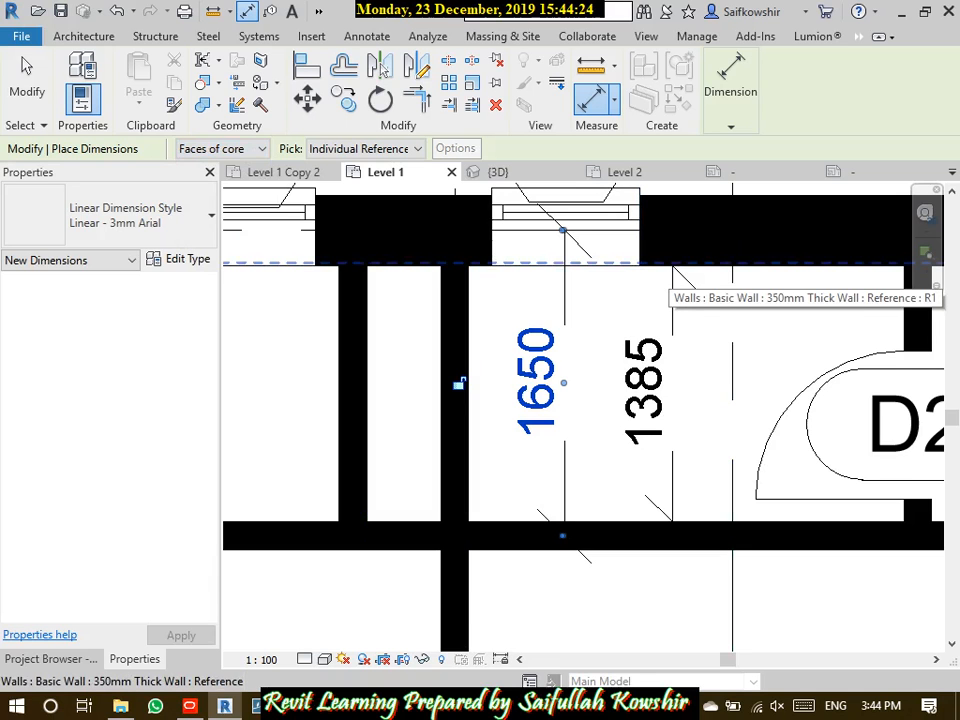
{"action": "scroll", "coordinate": [672, 268], "scroll_direction": "up", "scroll_amount": 5}
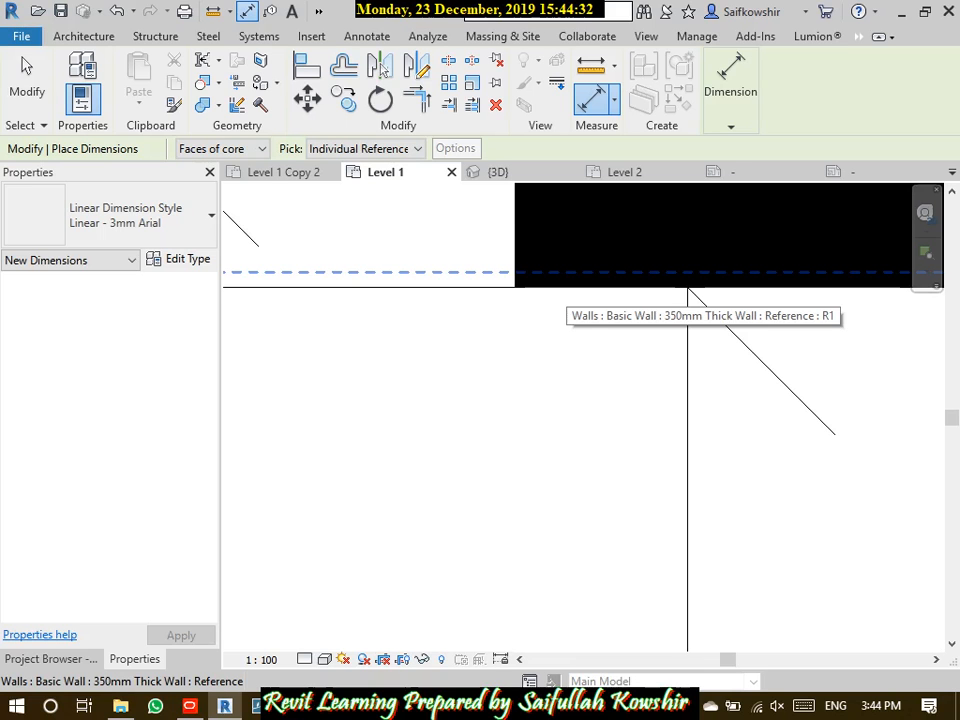
{"action": "left_click", "coordinate": [566, 272]}
{"action": "scroll", "coordinate": [507, 493], "scroll_direction": "down", "scroll_amount": 3}
{"action": "middle_click_drag", "start_coordinate": [503, 523], "coordinate": [603, 156]}
{"action": "middle_click_drag", "start_coordinate": [589, 632], "coordinate": [557, 301]}
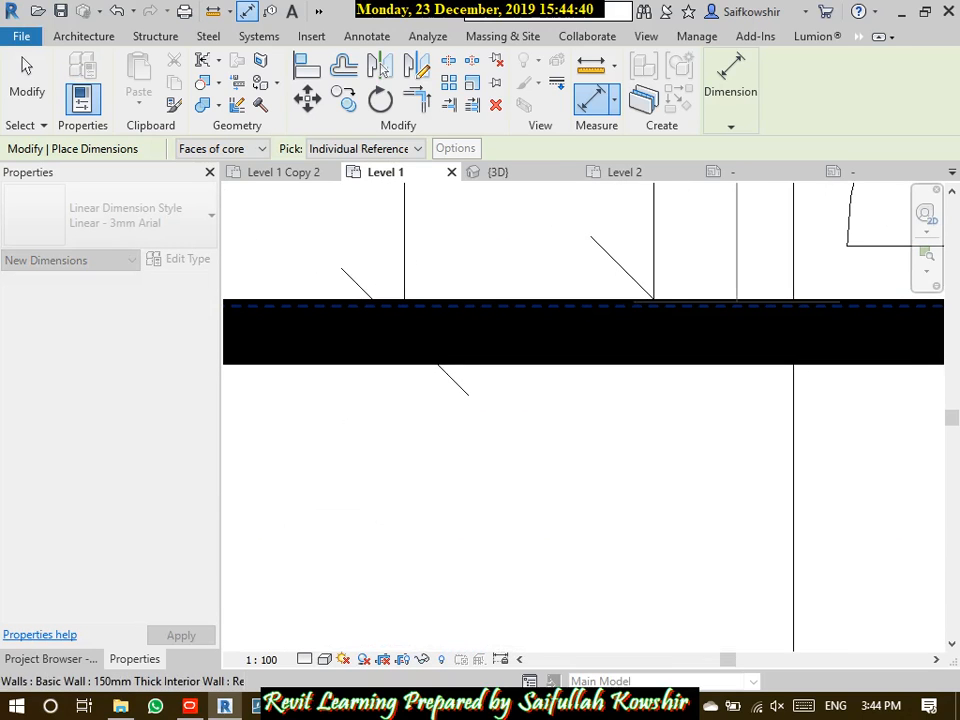
{"action": "key", "text": "Escape"}
Set the Level 1 view's detail level to Fine to expose the layers of the 350 mm exterior wall near window 20
{"action": "scroll", "coordinate": [745, 510], "scroll_direction": "down", "scroll_amount": 5}
{"action": "scroll", "coordinate": [732, 315], "scroll_direction": "up", "scroll_amount": 6}
{"action": "scroll", "coordinate": [732, 315], "scroll_direction": "down", "scroll_amount": 3}
{"action": "middle_click_drag", "start_coordinate": [770, 202], "coordinate": [506, 431]}
{"action": "scroll", "coordinate": [506, 431], "scroll_direction": "down", "scroll_amount": 2}
{"action": "scroll", "coordinate": [508, 430], "scroll_direction": "down", "scroll_amount": 1}
{"action": "middle_click_drag", "start_coordinate": [729, 600], "coordinate": [631, 284]}
{"action": "scroll", "coordinate": [570, 349], "scroll_direction": "down", "scroll_amount": 8}
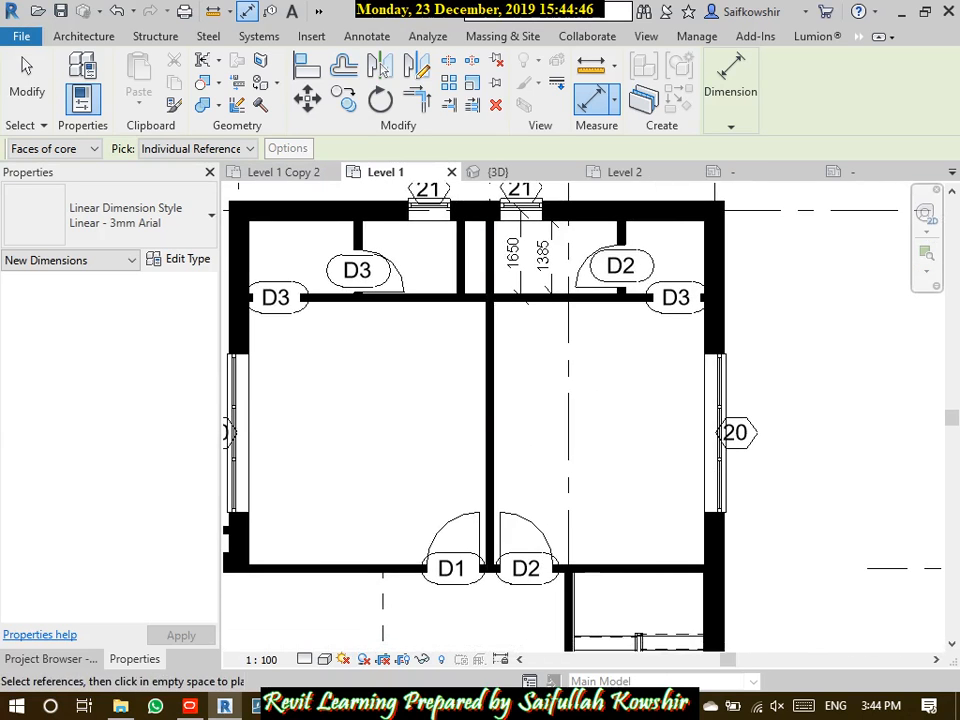
{"action": "scroll", "coordinate": [297, 365], "scroll_direction": "up", "scroll_amount": 5}
{"action": "middle_click_drag", "start_coordinate": [297, 365], "coordinate": [582, 372]}
{"action": "scroll", "coordinate": [582, 372], "scroll_direction": "down", "scroll_amount": 1}
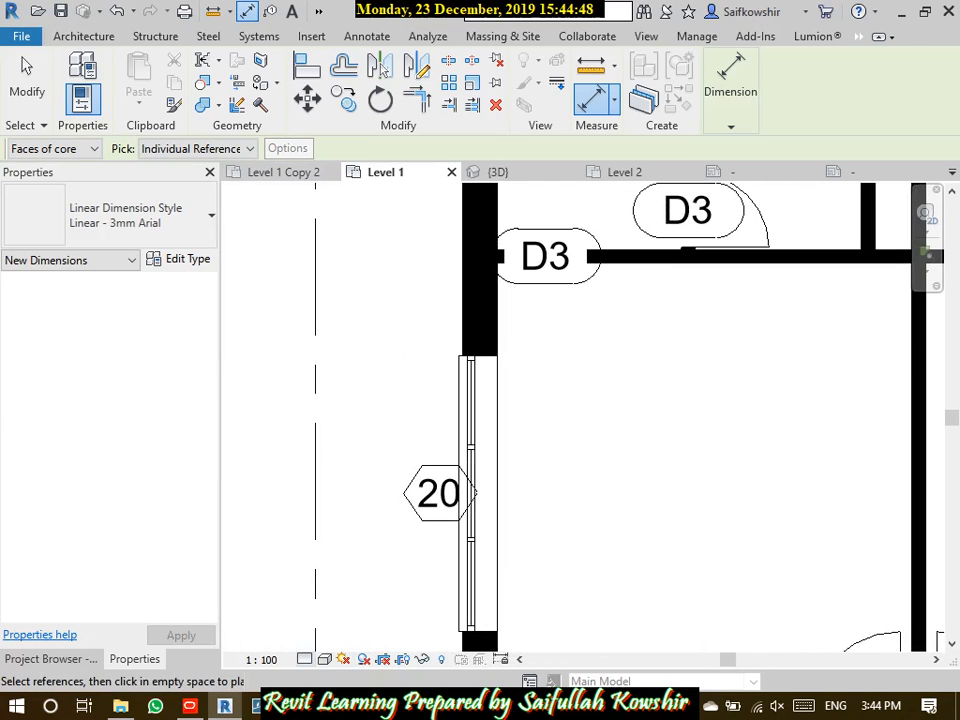
{"action": "left_click", "coordinate": [304, 659]}
{"action": "left_click", "coordinate": [326, 639]}
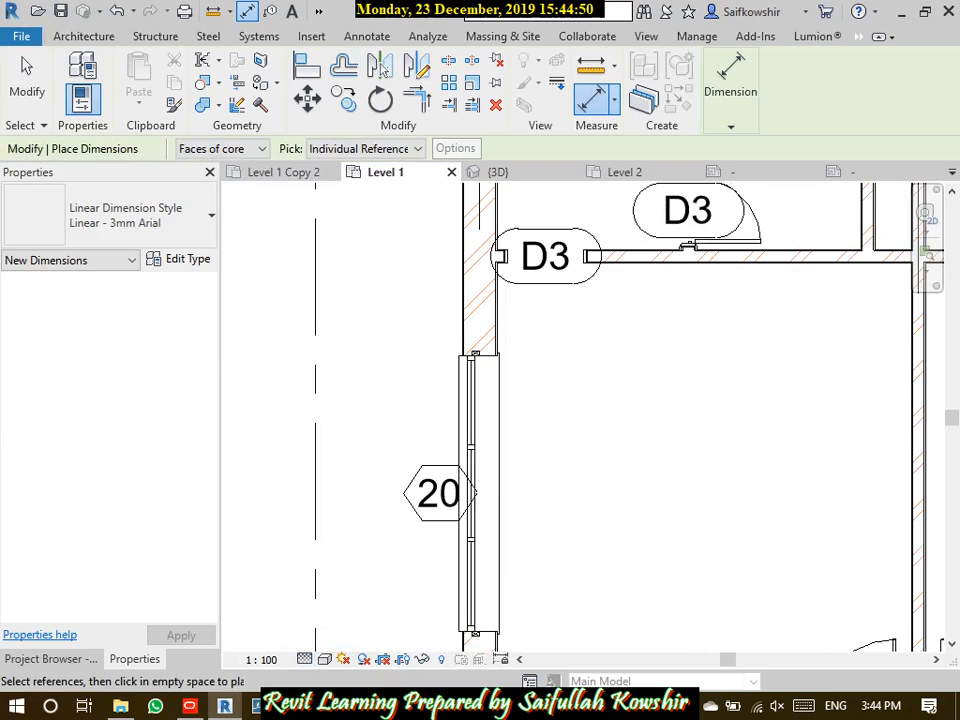
{"action": "scroll", "coordinate": [560, 330], "scroll_direction": "up", "scroll_amount": 6}
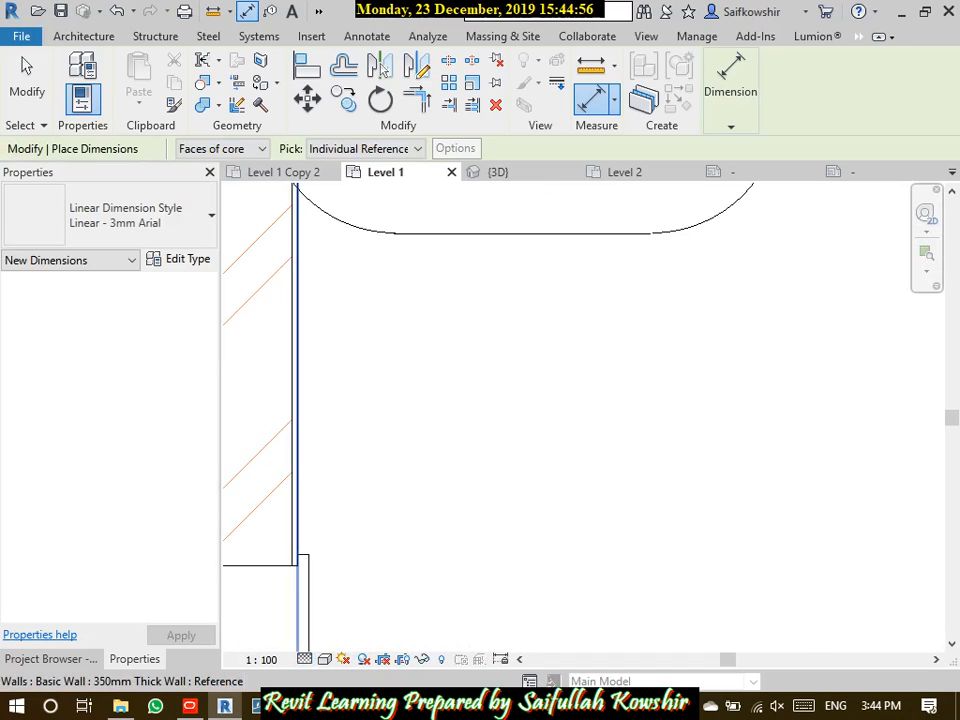
Add an aligned dimension using Faces of core between the 350 mm exterior wall and the facing 150 mm interior wall, below door D3
{"action": "left_click", "coordinate": [293, 390]}
{"action": "scroll", "coordinate": [456, 380], "scroll_direction": "down", "scroll_amount": 3}
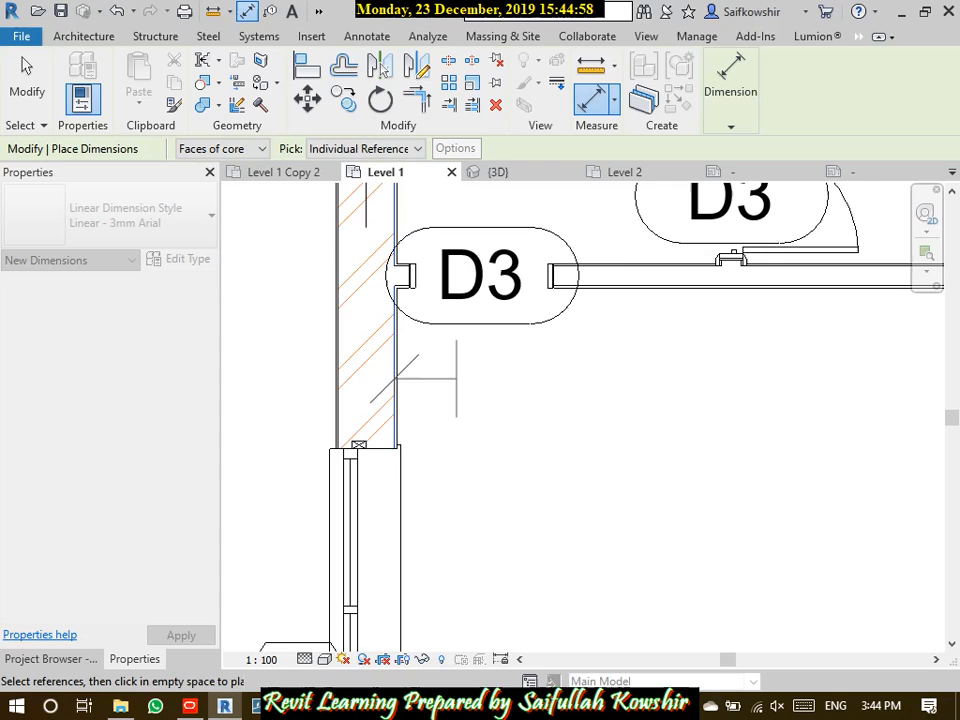
{"action": "middle_click_drag", "start_coordinate": [900, 377], "coordinate": [270, 376]}
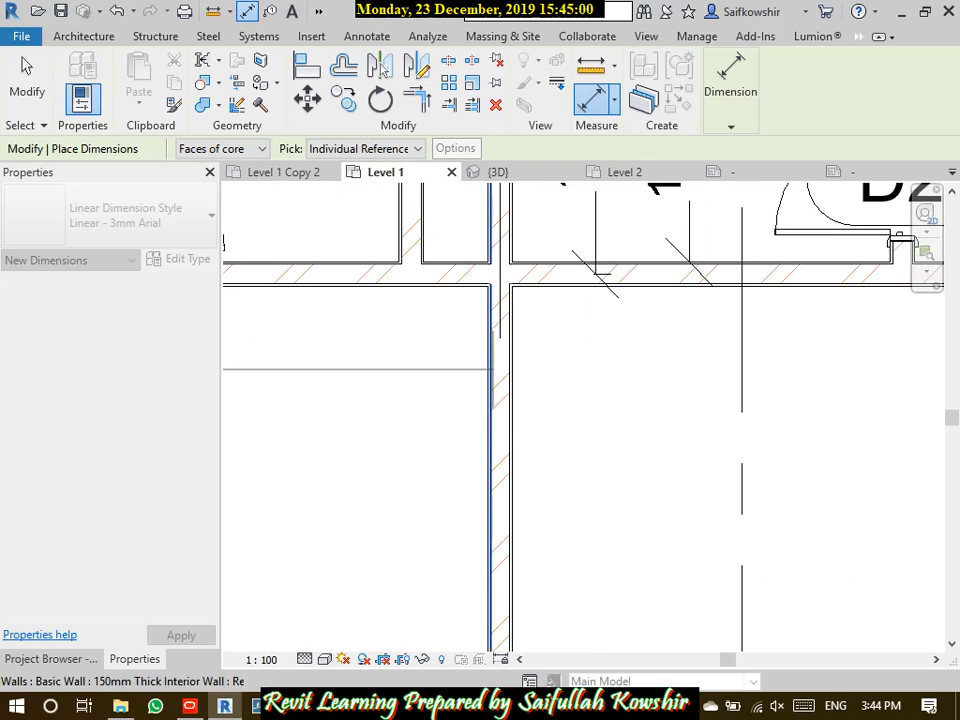
{"action": "left_click", "coordinate": [491, 374]}
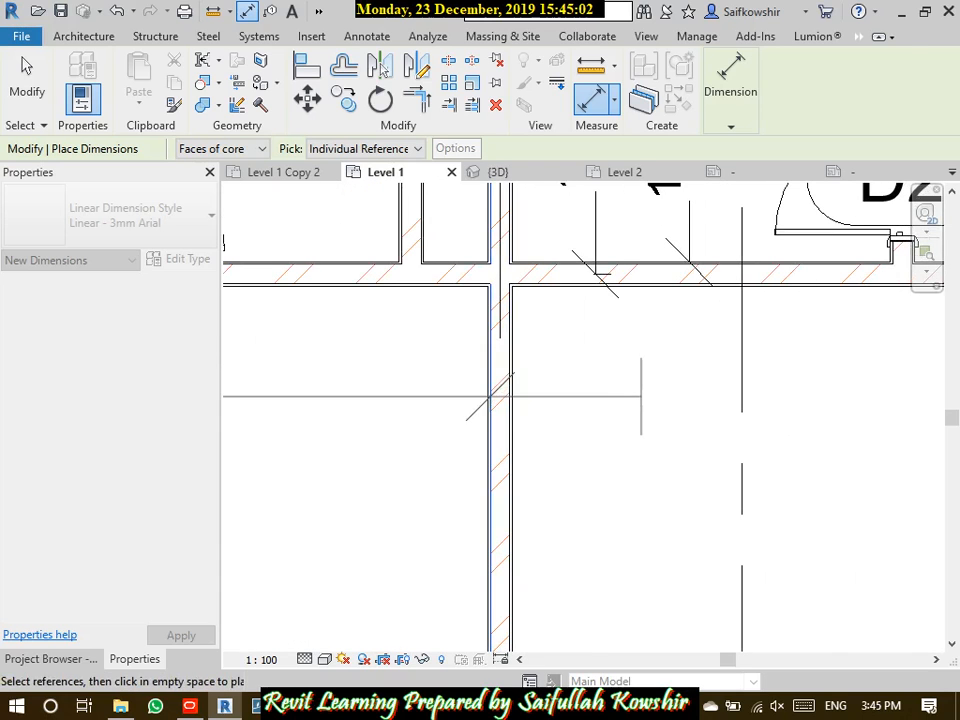
{"action": "left_click", "coordinate": [643, 389]}
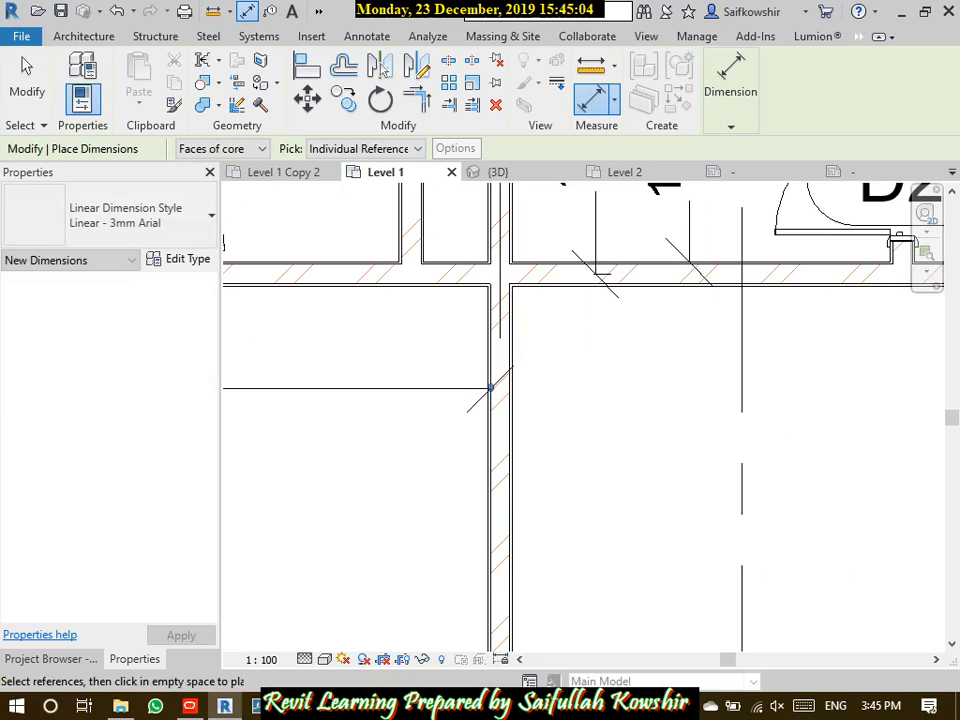
{"action": "scroll", "coordinate": [598, 401], "scroll_direction": "down", "scroll_amount": 3}
{"action": "middle_click_drag", "start_coordinate": [598, 401], "coordinate": [664, 378]}
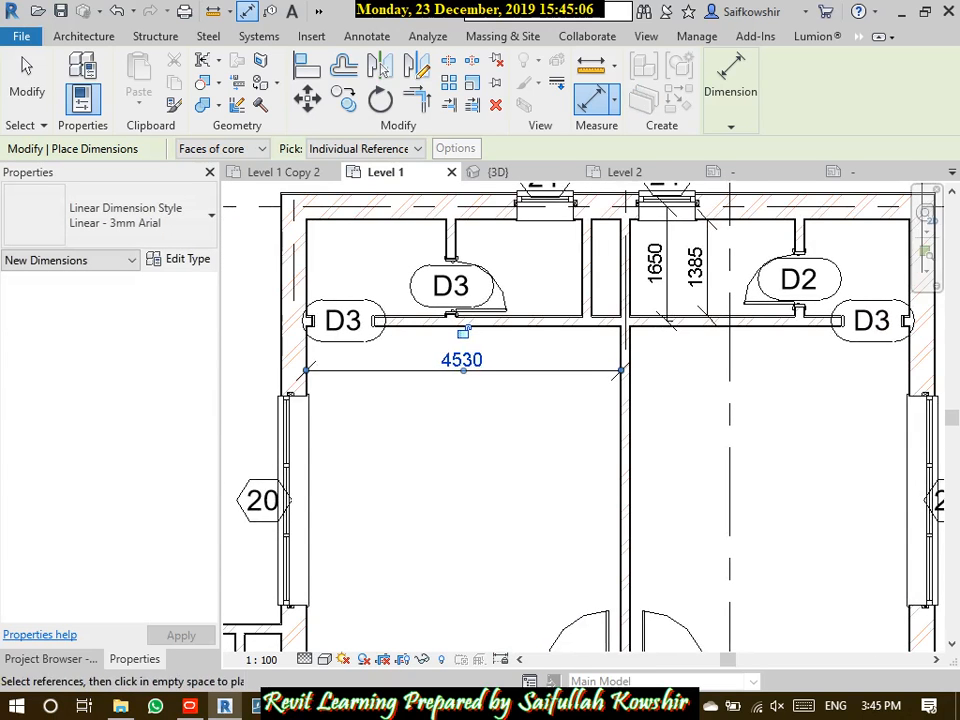
Set the dimension reference preference to Wall centerlines and dimension between the same exterior and interior walls, below the previous dimension
{"action": "scroll", "coordinate": [302, 396], "scroll_direction": "up", "scroll_amount": 2}
{"action": "left_click", "coordinate": [220, 148]}
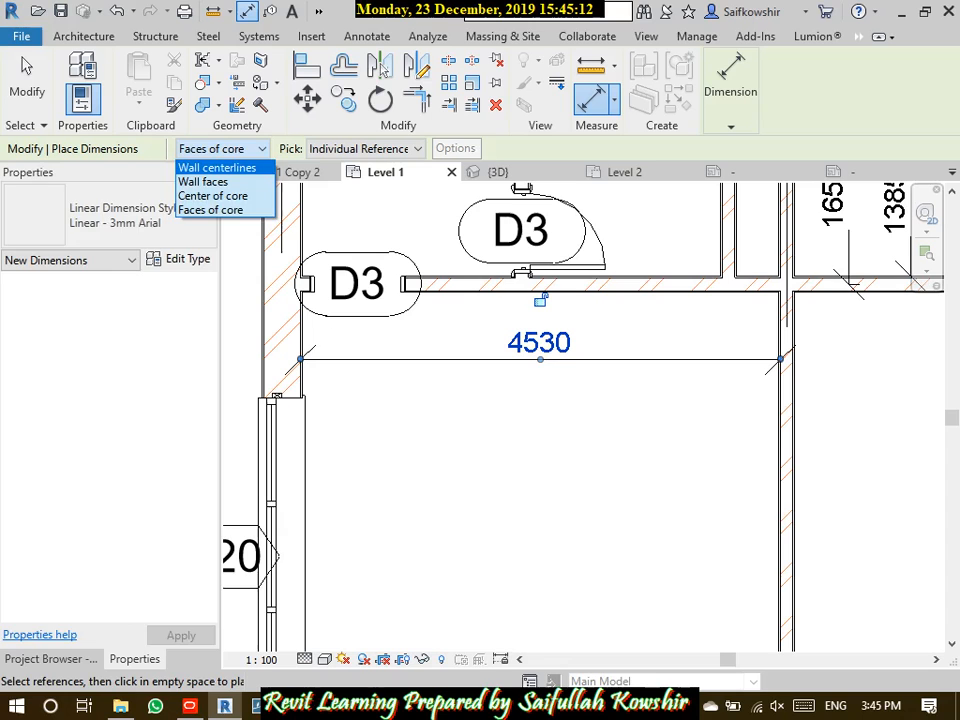
{"action": "left_click", "coordinate": [215, 167]}
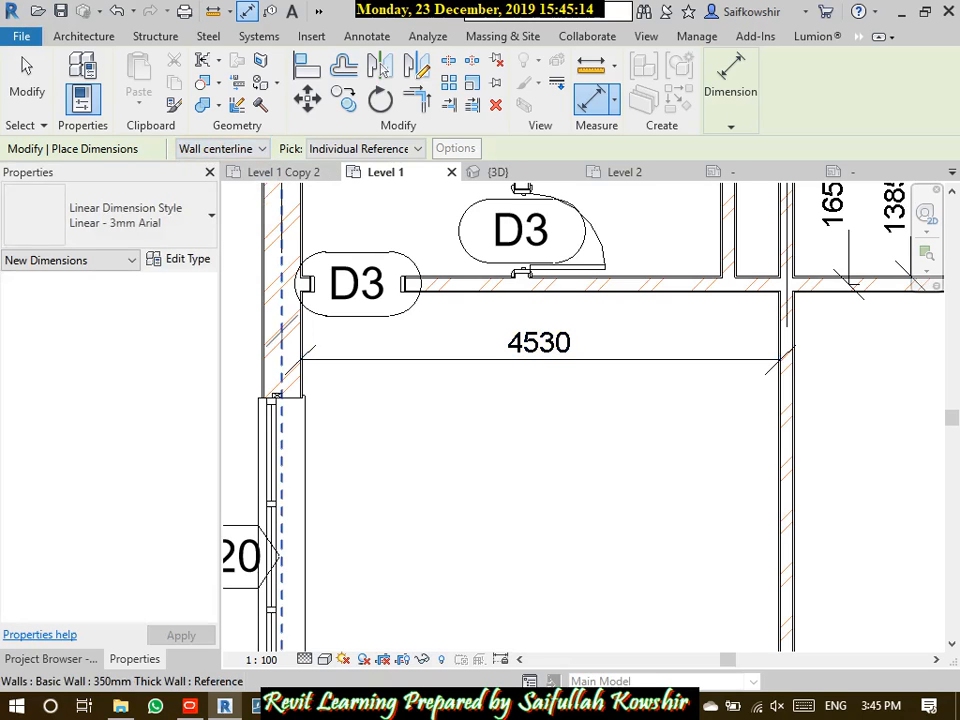
{"action": "left_click", "coordinate": [283, 360]}
{"action": "left_click", "coordinate": [786, 398]}
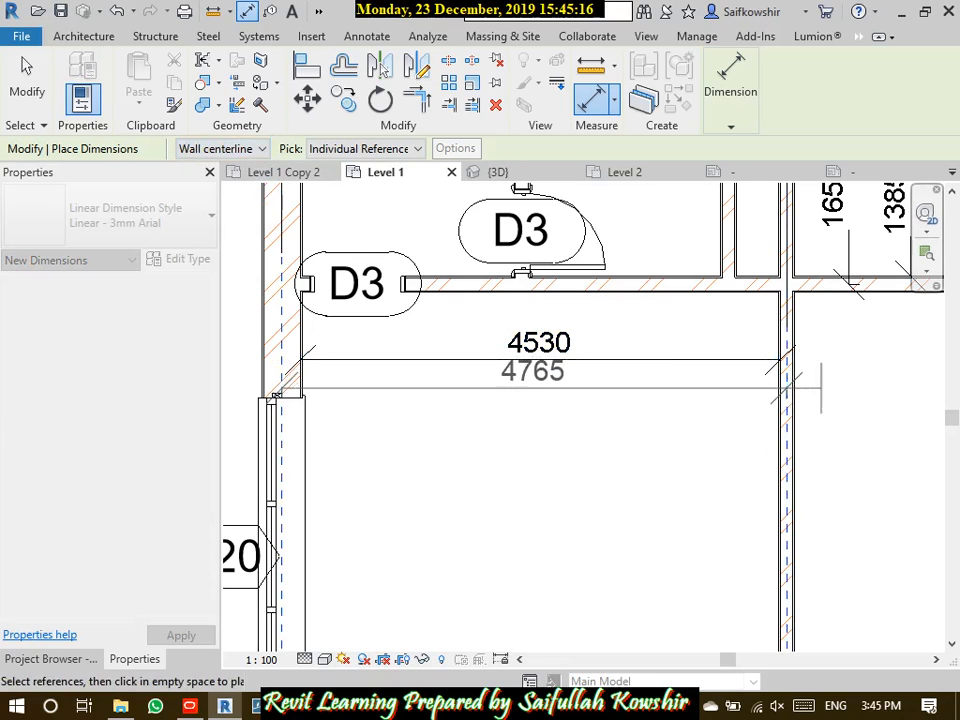
{"action": "left_click", "coordinate": [640, 465]}
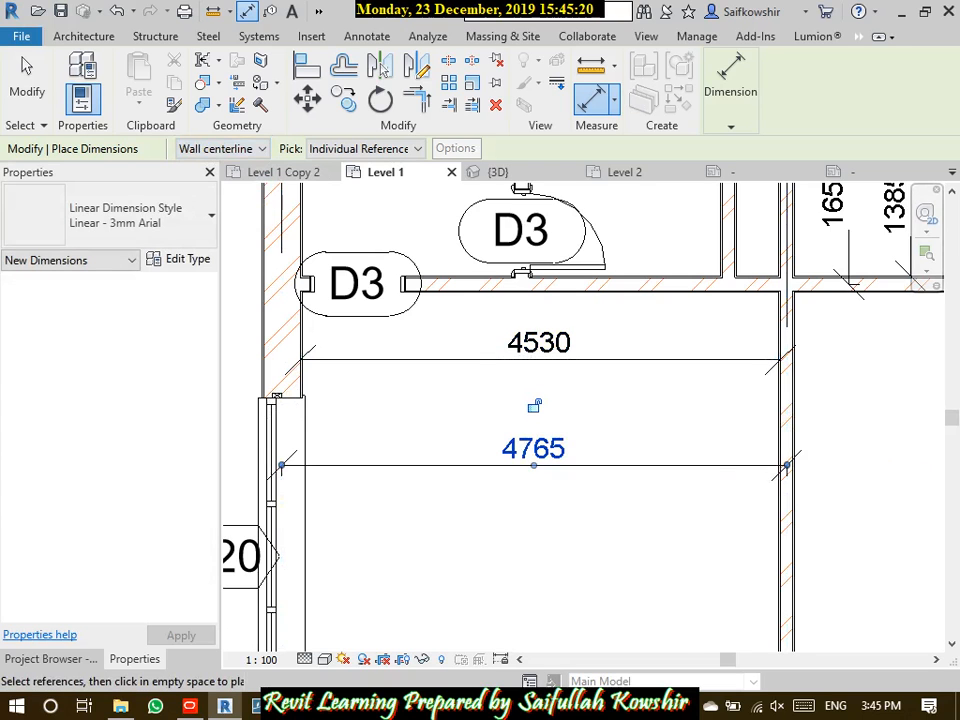
{"action": "scroll", "coordinate": [627, 429], "scroll_direction": "down", "scroll_amount": 3}
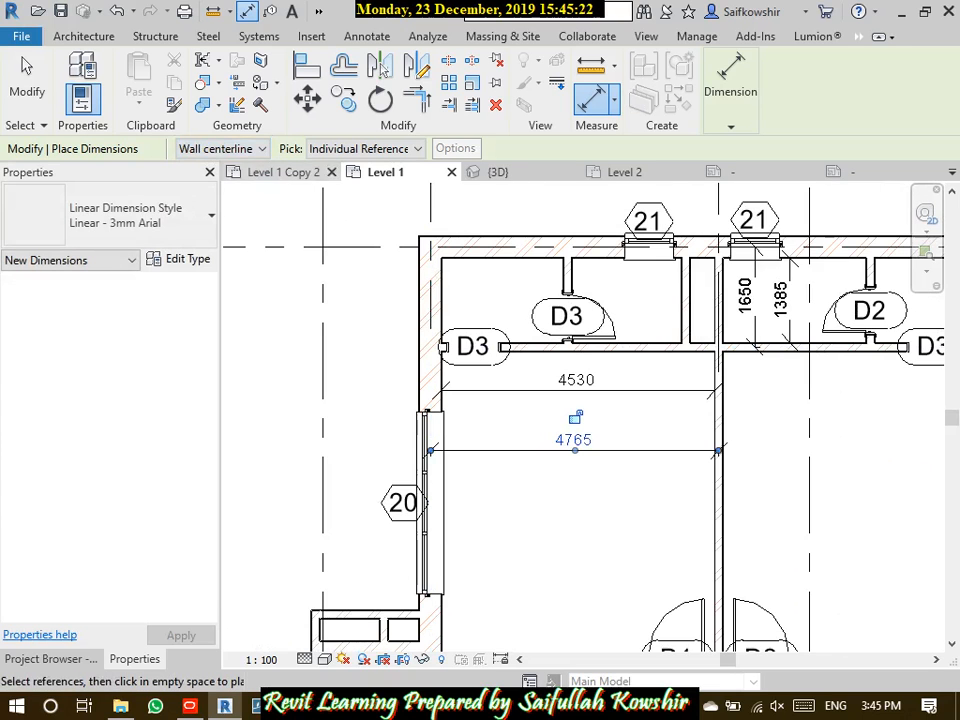
Set the pick mode to Entire Walls and dimension the exterior wall at grid E between grids 4 and 6, outside the grid bubbles
{"action": "left_click", "coordinate": [417, 149]}
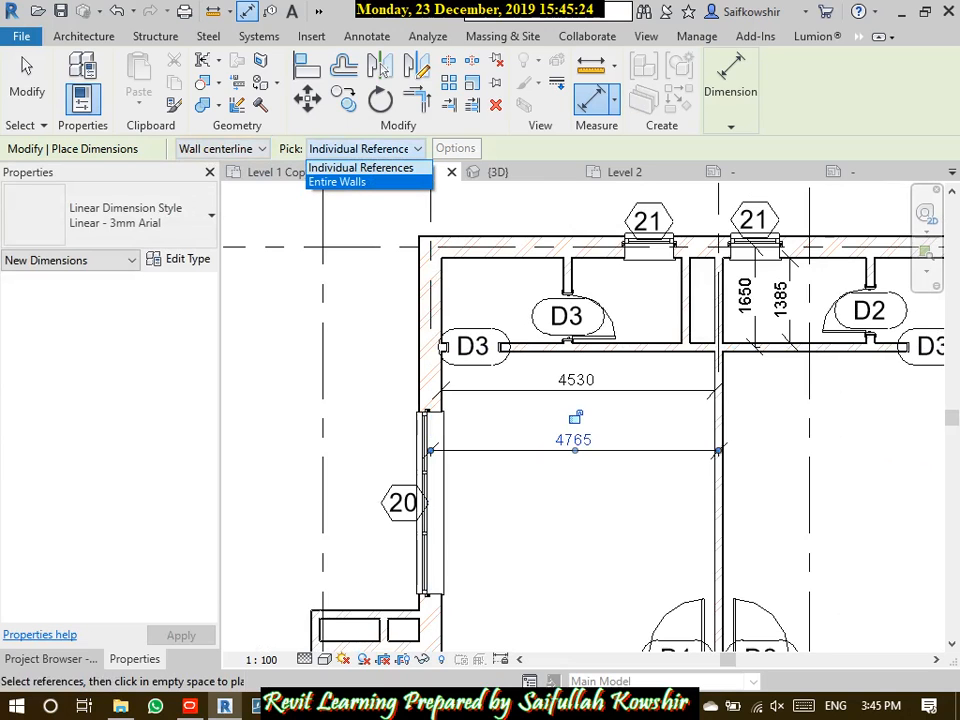
{"action": "left_click", "coordinate": [361, 168]}
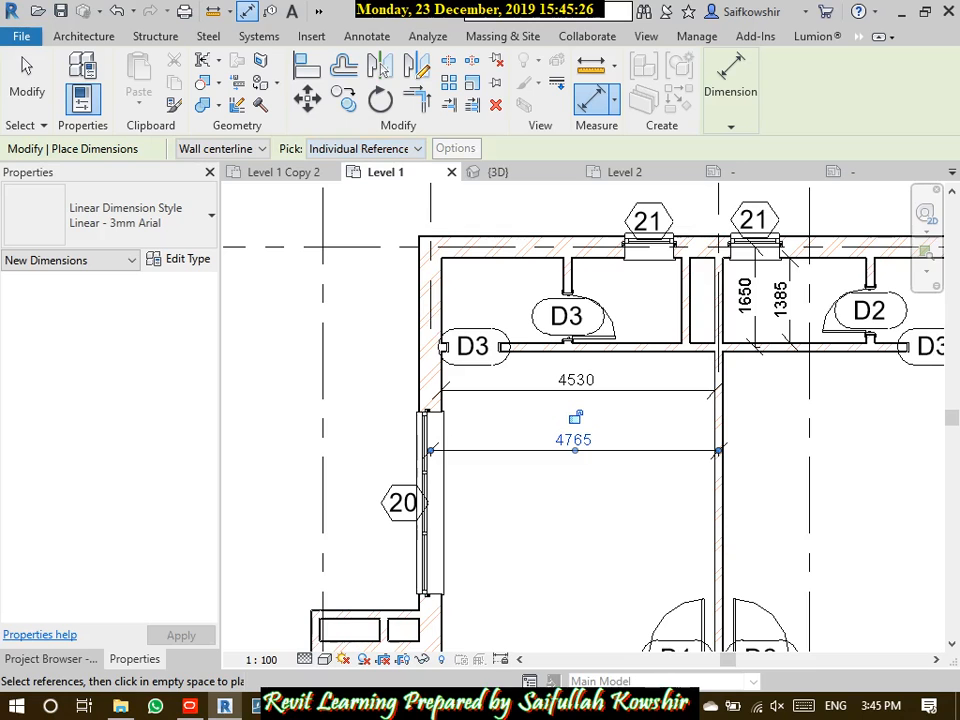
{"action": "left_click", "coordinate": [417, 149]}
{"action": "left_click", "coordinate": [338, 182]}
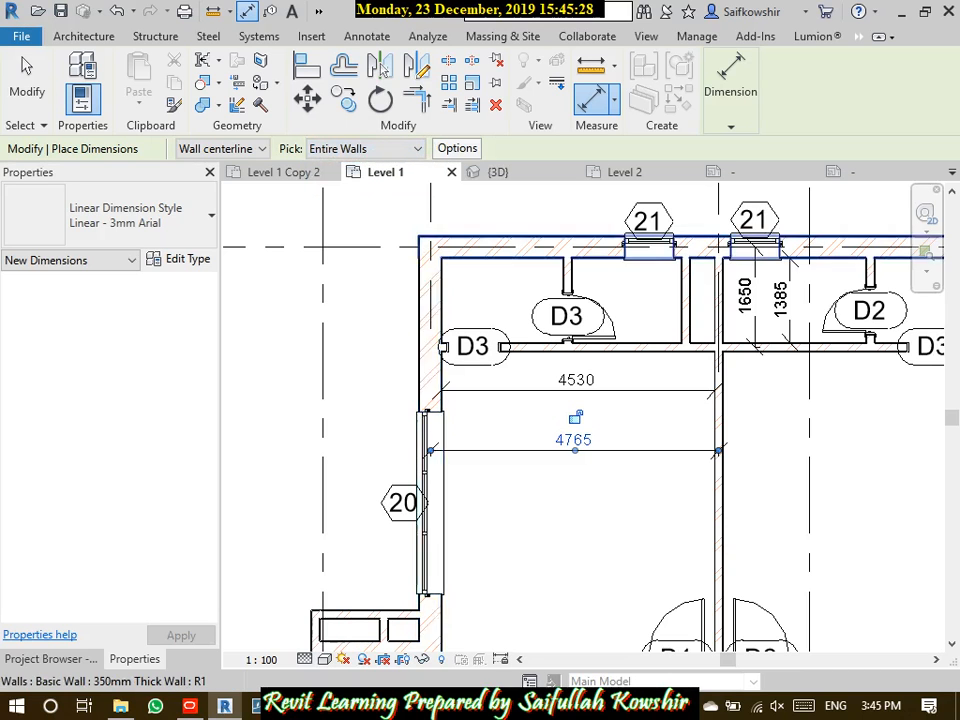
{"action": "scroll", "coordinate": [463, 290], "scroll_direction": "down", "scroll_amount": 3}
{"action": "middle_click_drag", "start_coordinate": [480, 449], "coordinate": [373, 267]}
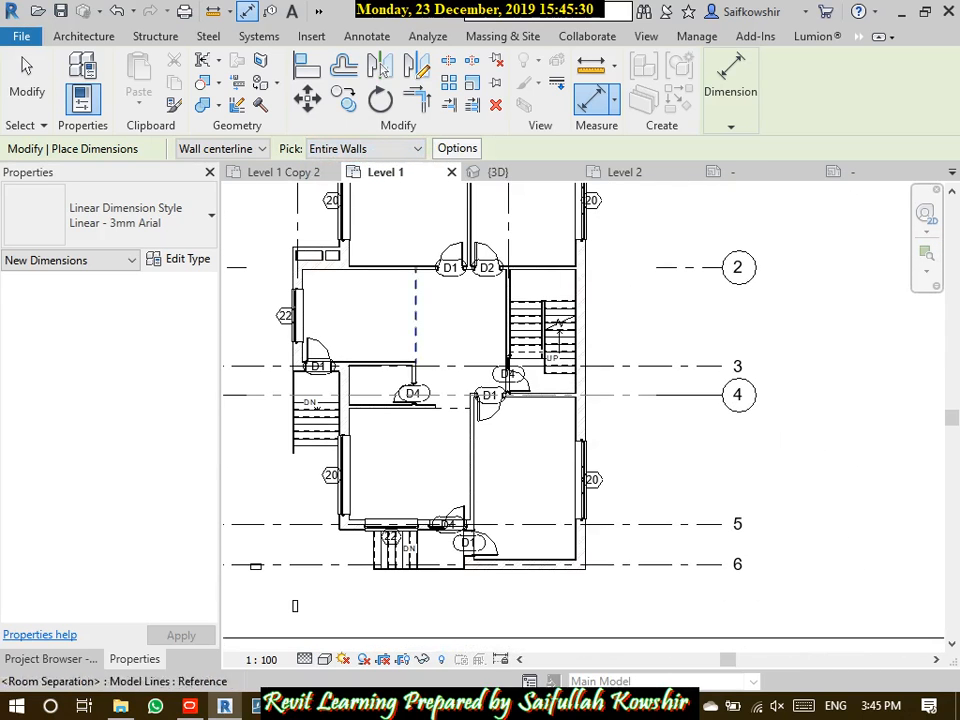
{"action": "left_click", "coordinate": [580, 470]}
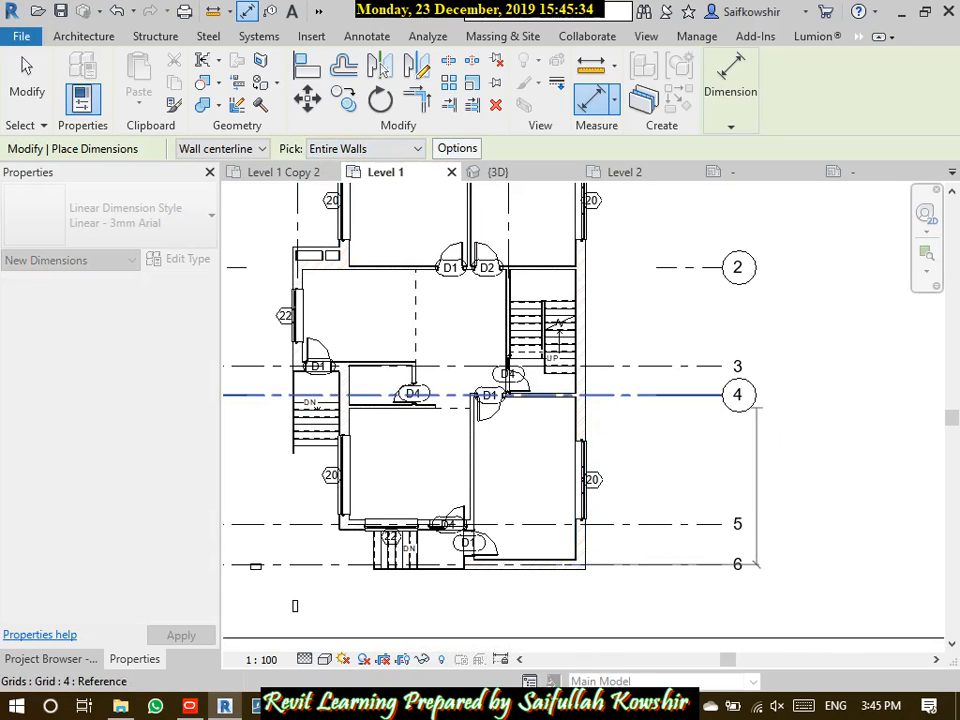
{"action": "left_click", "coordinate": [696, 395]}
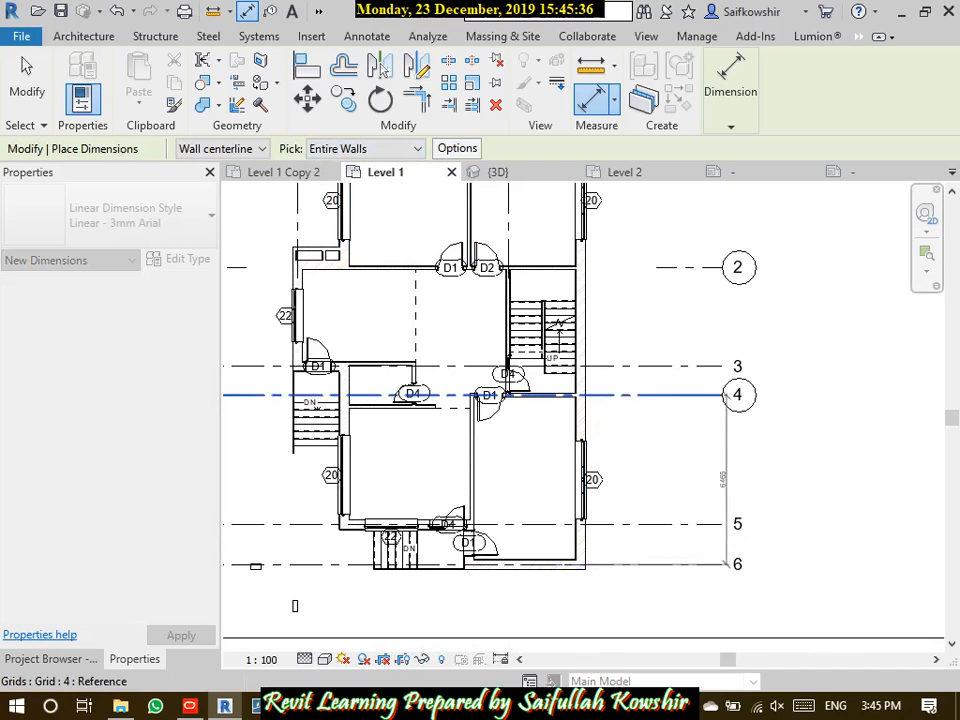
{"action": "left_click", "coordinate": [826, 358]}
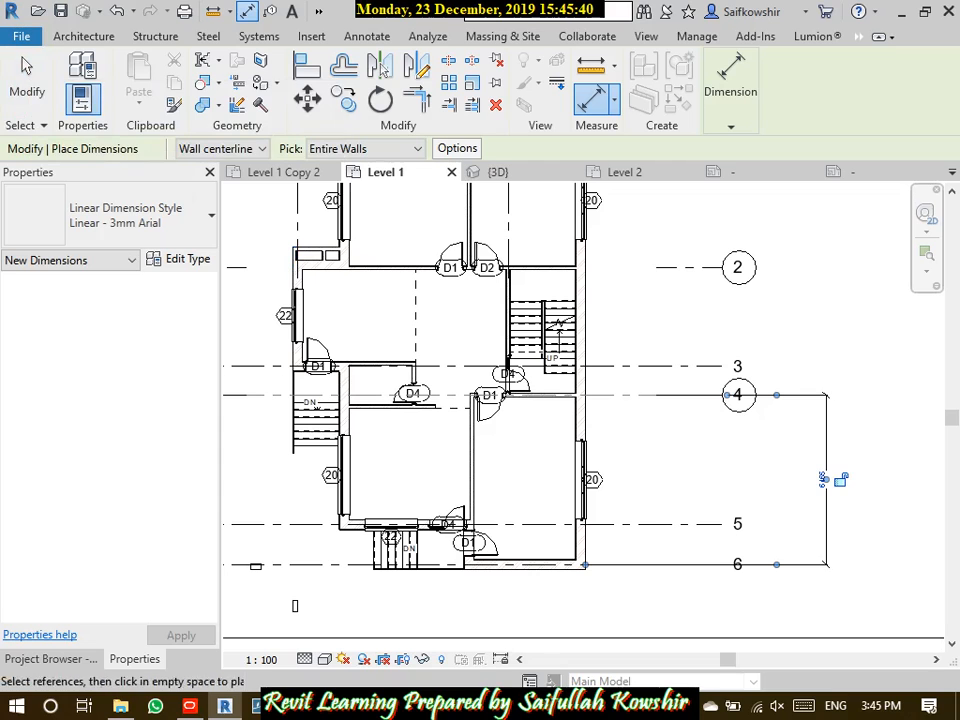
Dimension the full 350 mm exterior wall along grid 6 using Entire Walls, placing the dimension below the building
{"action": "left_click", "coordinate": [400, 148]}
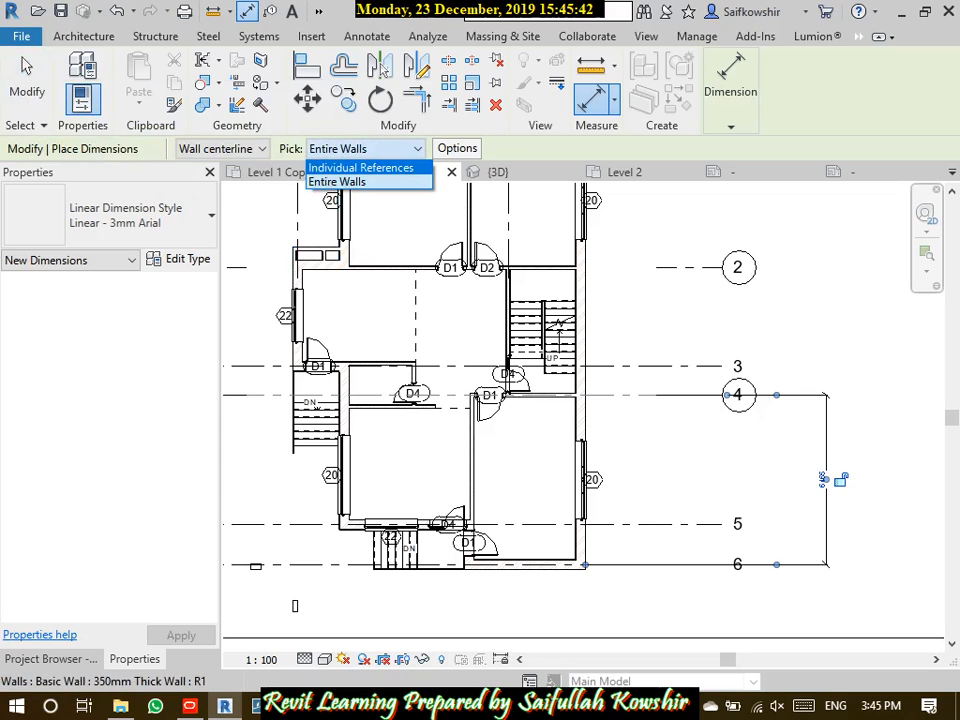
{"action": "left_click", "coordinate": [360, 167]}
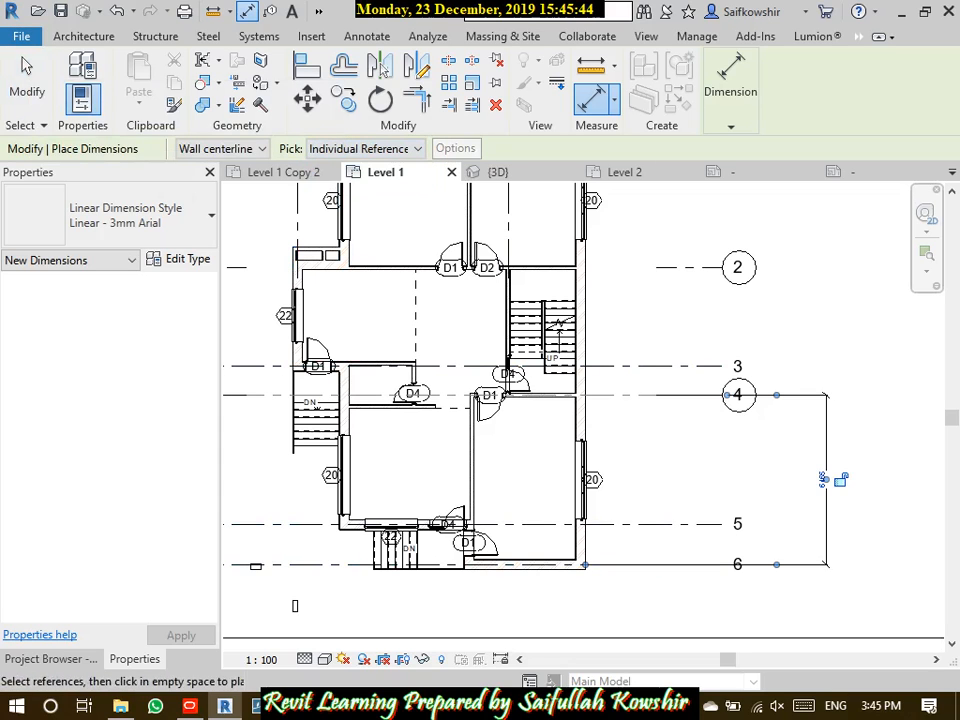
{"action": "left_click", "coordinate": [400, 148]}
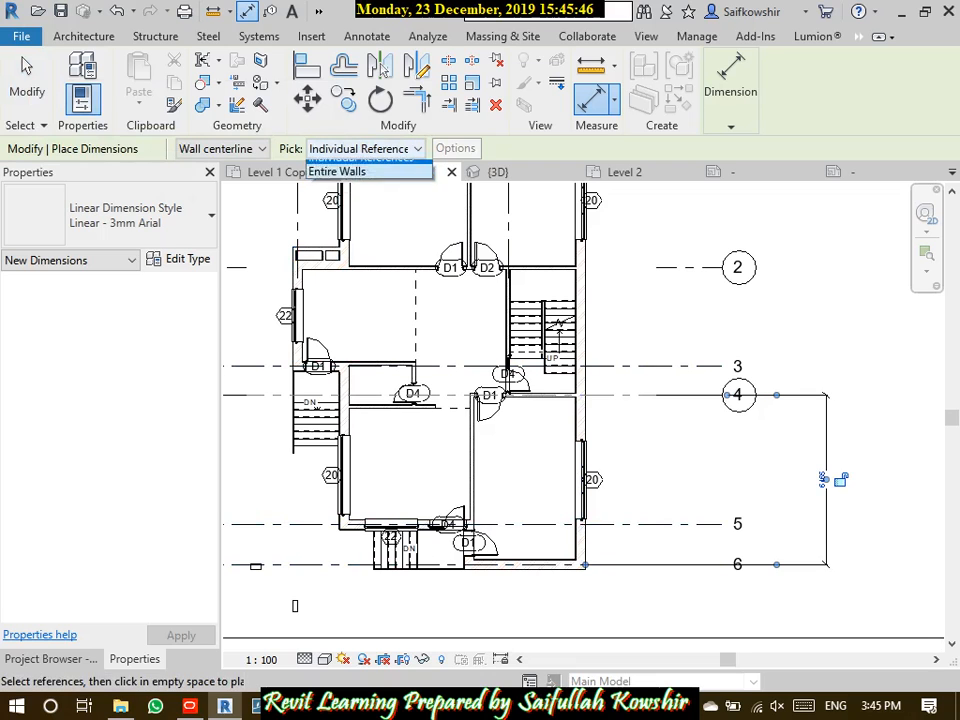
{"action": "left_click", "coordinate": [340, 180]}
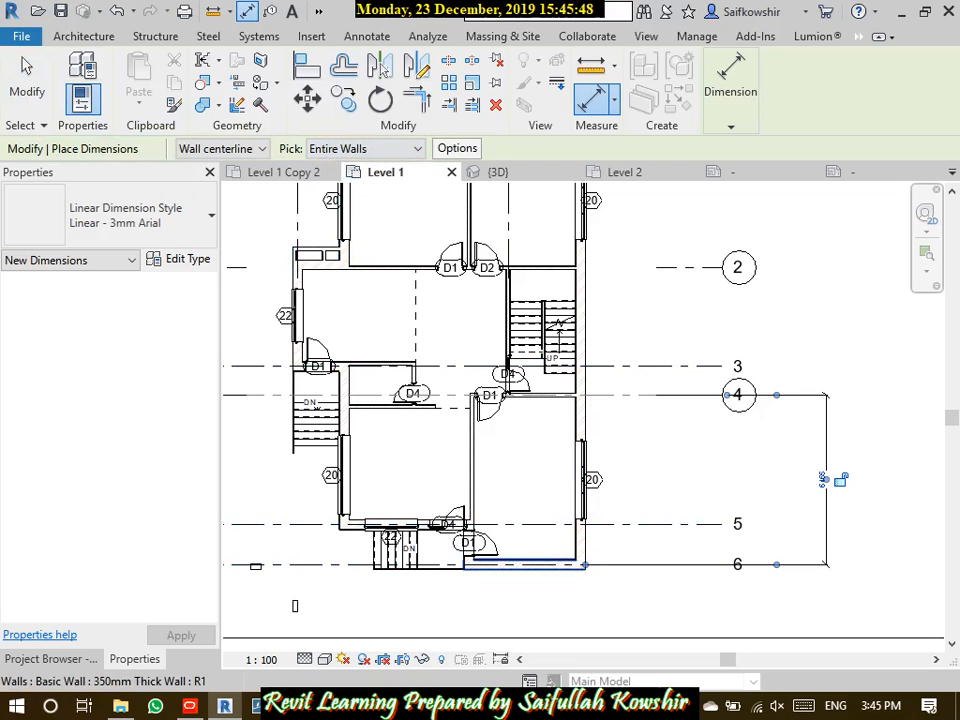
{"action": "left_click", "coordinate": [540, 565]}
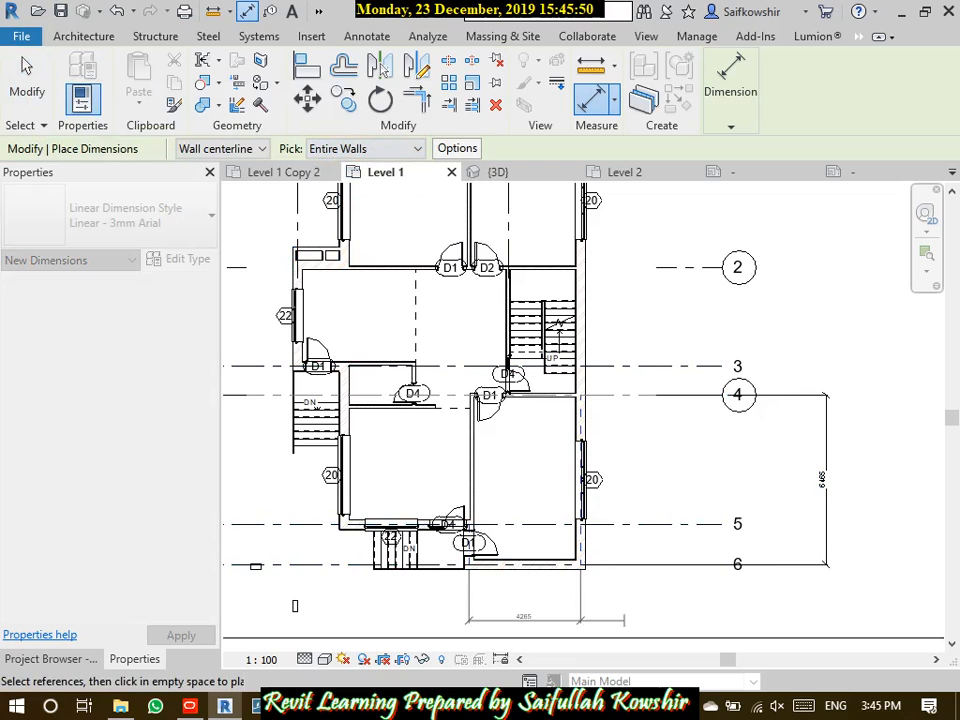
{"action": "middle_click_drag", "start_coordinate": [638, 620], "coordinate": [631, 518]}
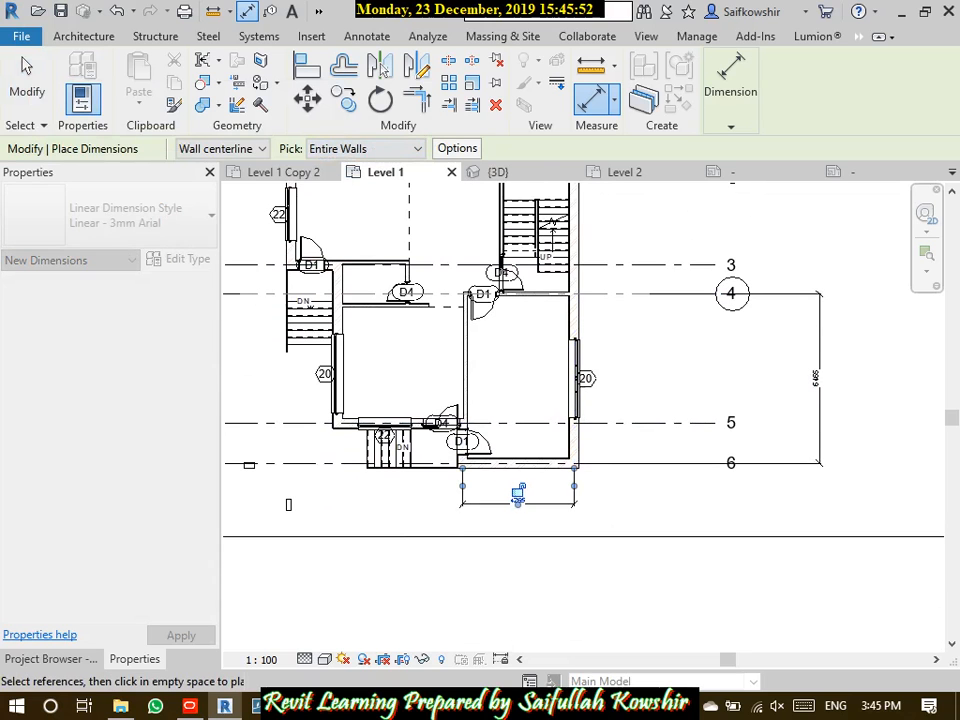
{"action": "left_click", "coordinate": [613, 504]}
{"action": "key", "text": "Escape"}
{"action": "key", "text": "Escape"}
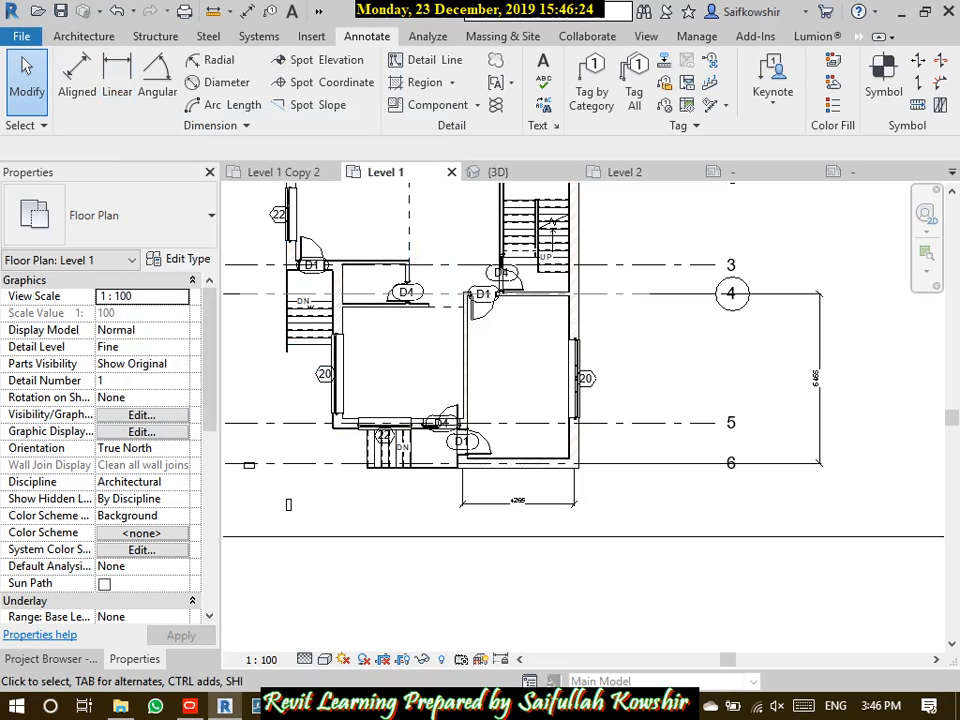
Save the project from the save reminder
{"action": "scroll", "coordinate": [498, 373], "scroll_direction": "down", "scroll_amount": 2}
{"action": "middle_click_drag", "start_coordinate": [405, 218], "coordinate": [469, 400]}
{"action": "scroll", "coordinate": [551, 330], "scroll_direction": "up", "scroll_amount": 2}
{"action": "middle_click_drag", "start_coordinate": [552, 338], "coordinate": [559, 357]}
{"action": "scroll", "coordinate": [600, 488], "scroll_direction": "down", "scroll_amount": 2}
{"action": "middle_click_drag", "start_coordinate": [600, 488], "coordinate": [406, 452]}
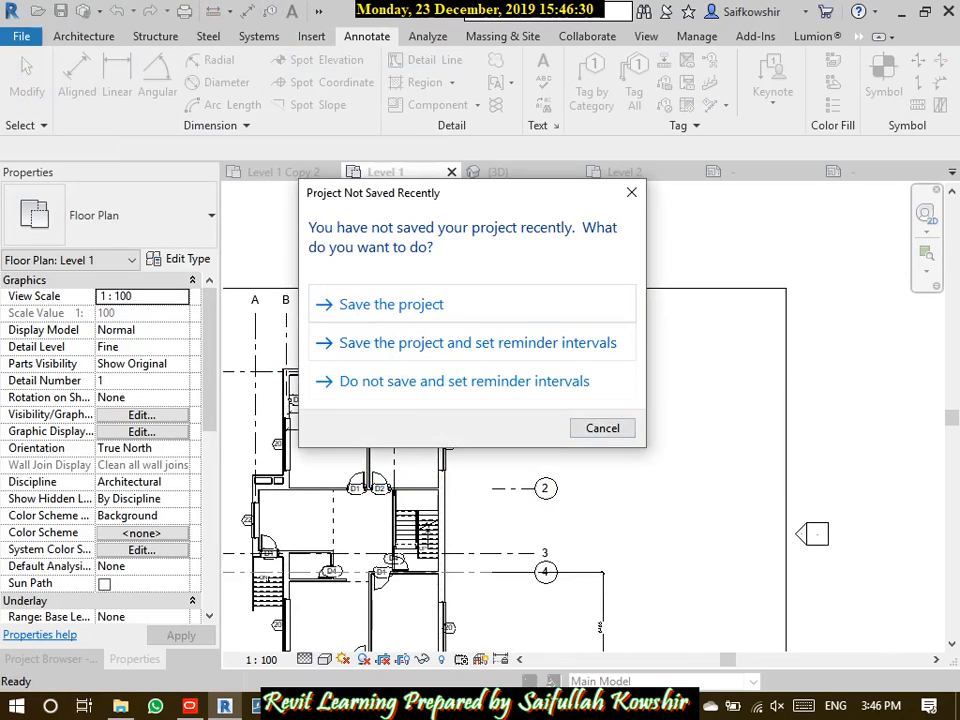
{"action": "left_click", "coordinate": [370, 307]}
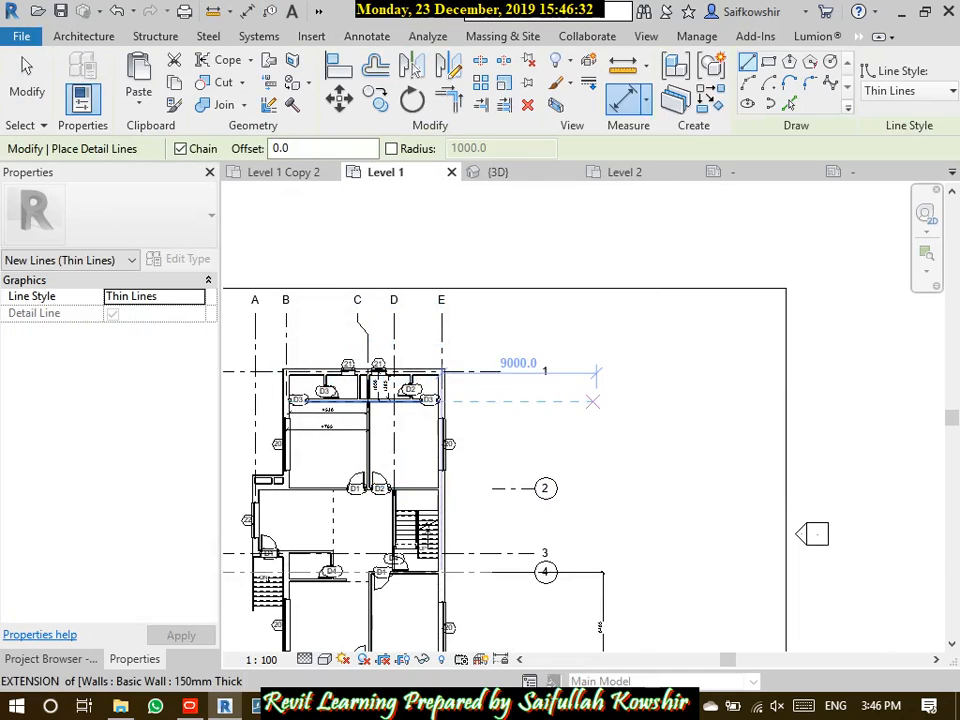
Draw a Thin Lines detail line about 7706 mm long at 35° in the empty area beside the building near grids 1 and 2
{"action": "left_click", "coordinate": [563, 400]}
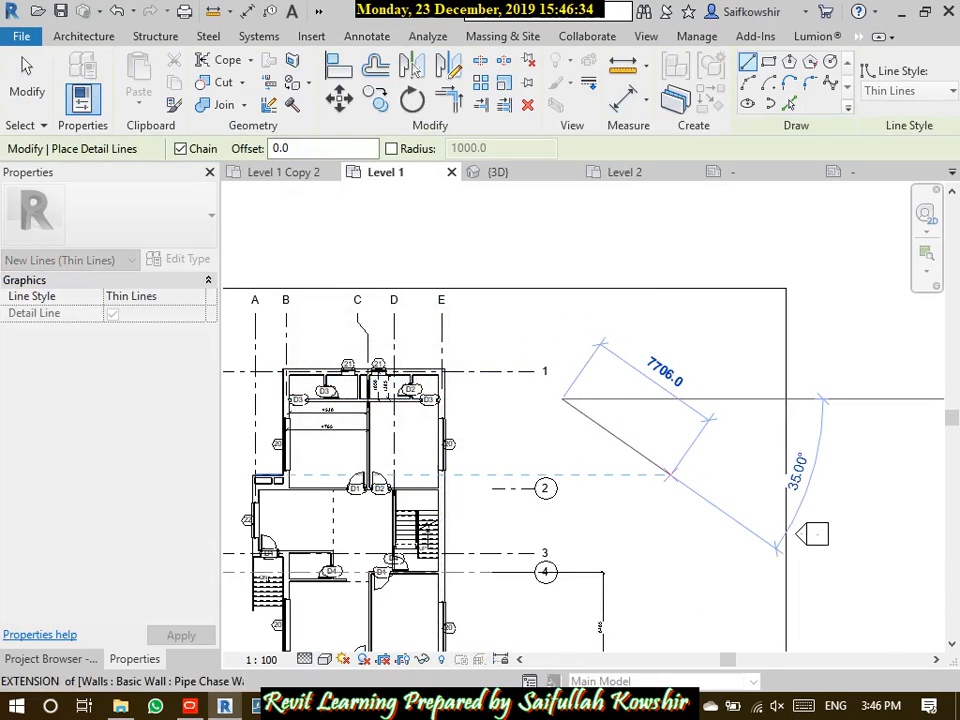
{"action": "right_click", "coordinate": [710, 378]}
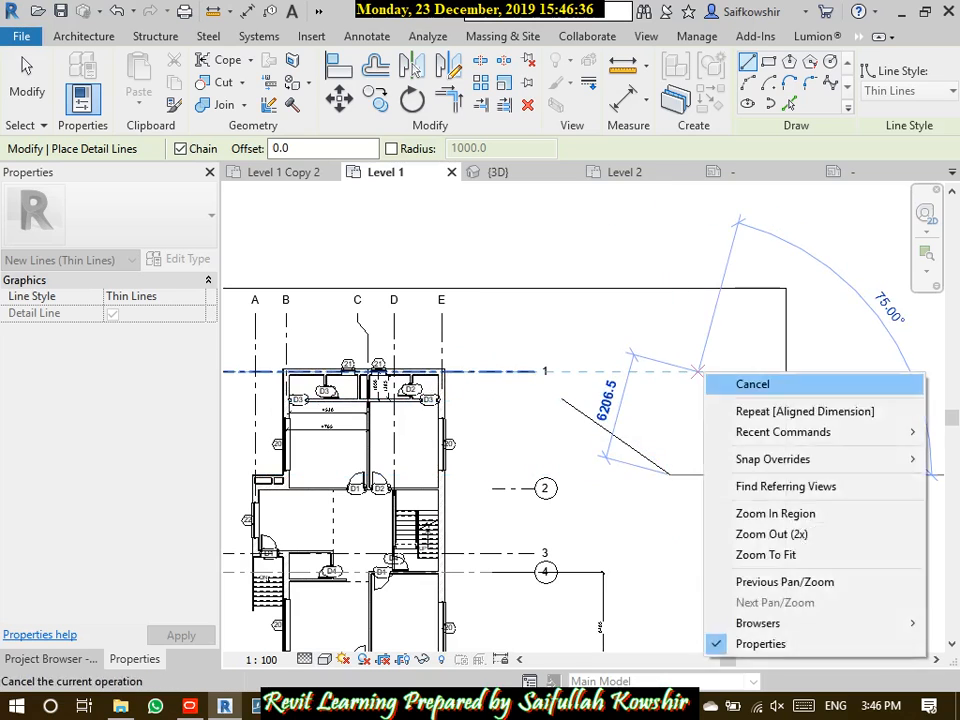
{"action": "left_click", "coordinate": [730, 384]}
Start an aligned dimension for the diagonal detail line beside the building
{"action": "key", "text": "d"}
{"action": "key", "text": "i"}
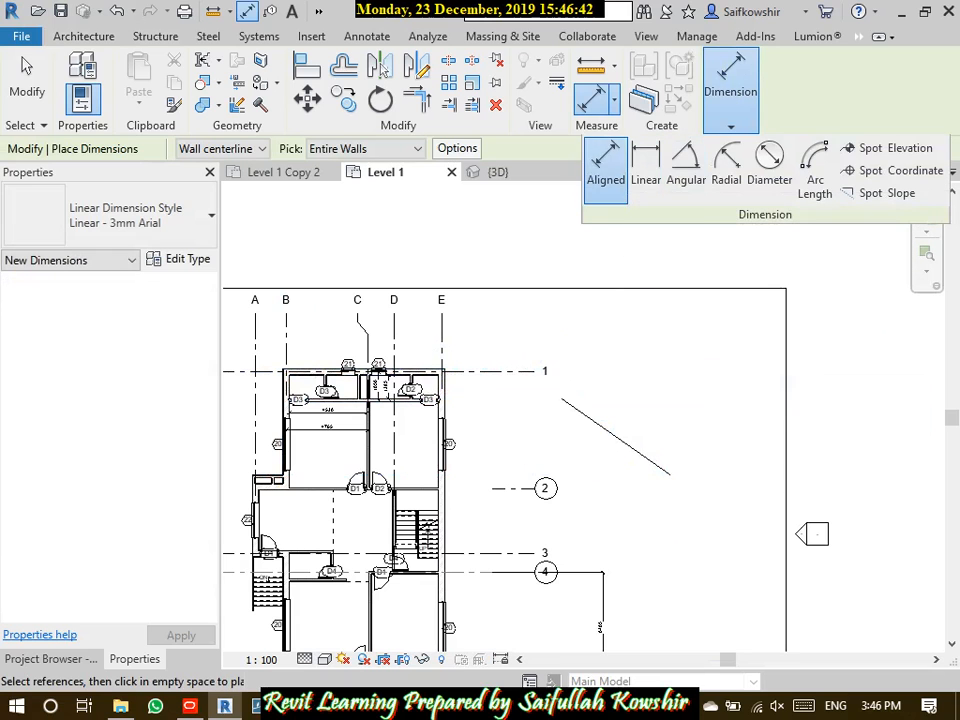
{"action": "scroll", "coordinate": [564, 412], "scroll_direction": "up", "scroll_amount": 3}
{"action": "scroll", "coordinate": [565, 400], "scroll_direction": "up", "scroll_amount": 5}
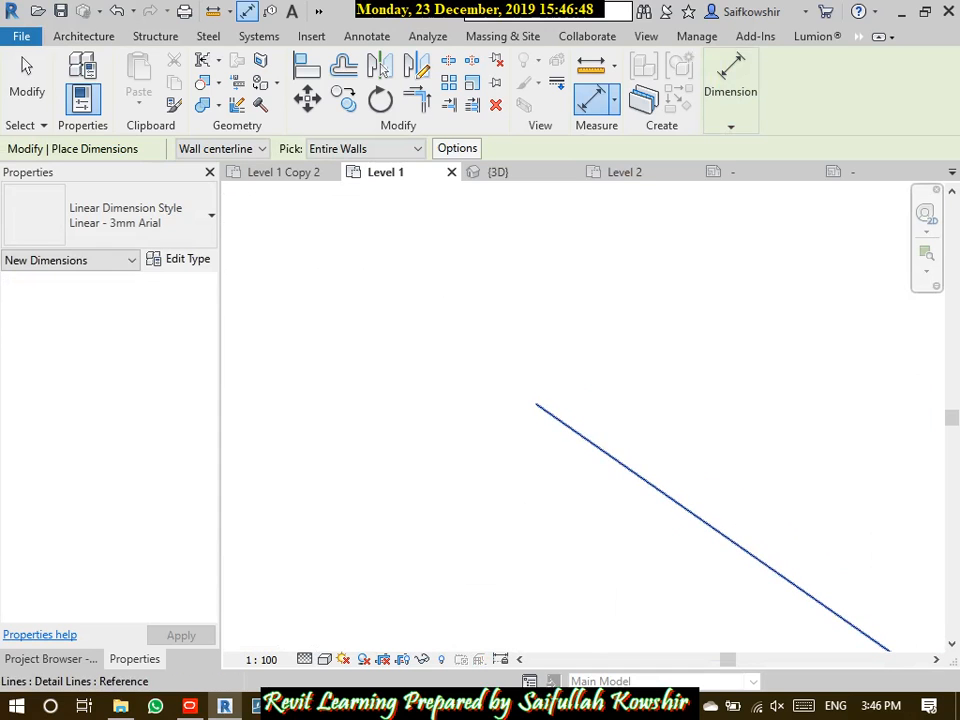
Draw a thin detail line about 900 long at 45° from the upper end of the diagonal line beside grid 1
{"action": "scroll", "coordinate": [551, 410], "scroll_direction": "down", "scroll_amount": 3}
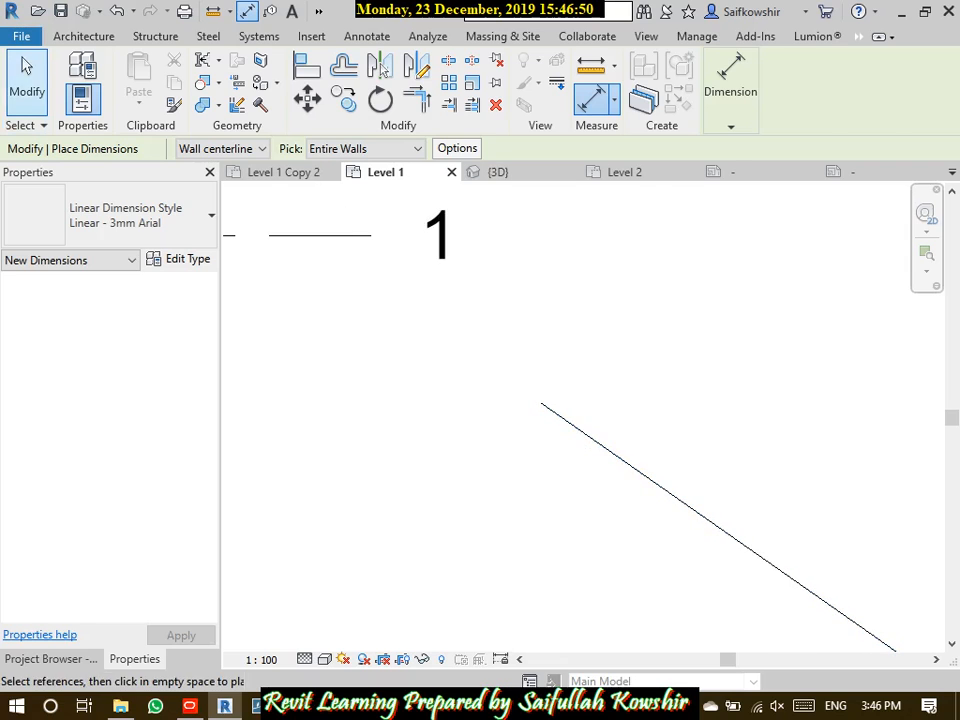
{"action": "left_click", "coordinate": [27, 80]}
{"action": "scroll", "coordinate": [461, 378], "scroll_direction": "down", "scroll_amount": 3}
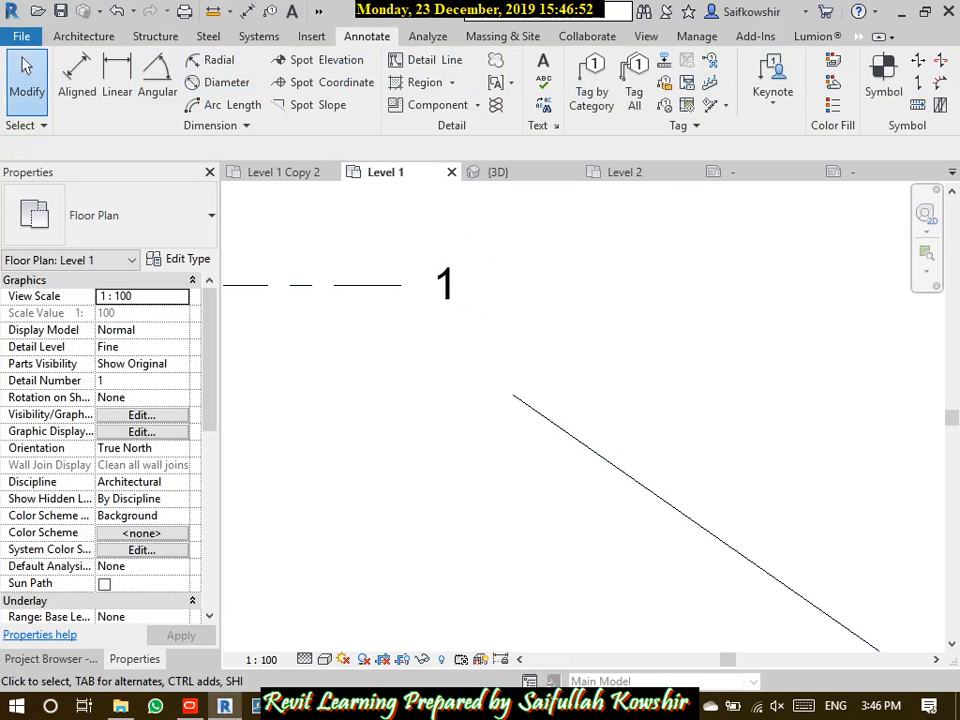
{"action": "left_click", "coordinate": [428, 60]}
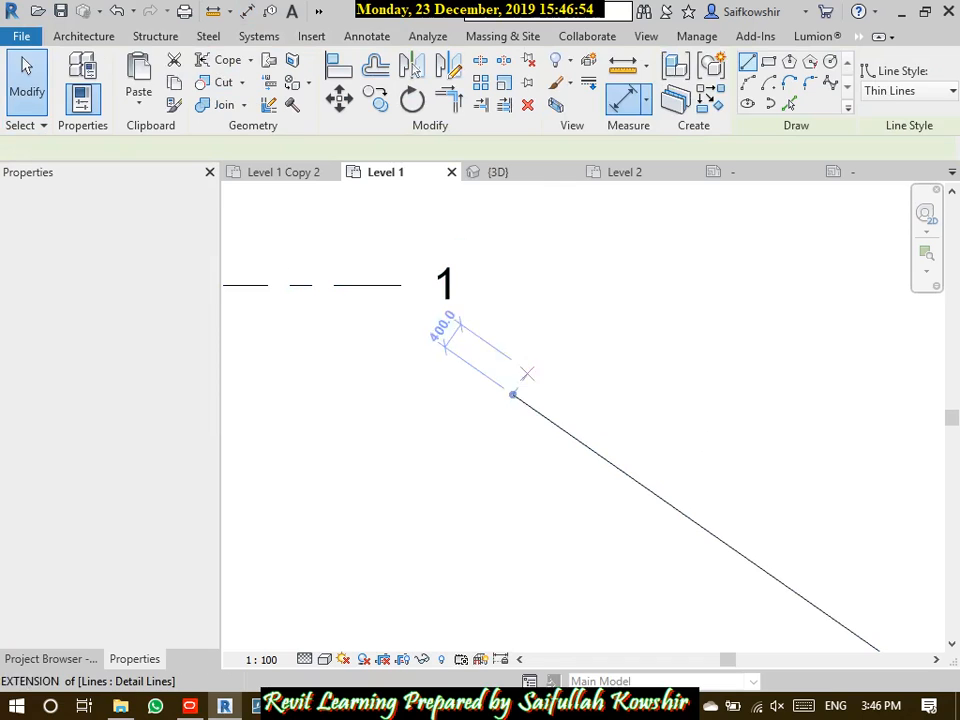
{"action": "left_click", "coordinate": [513, 395]}
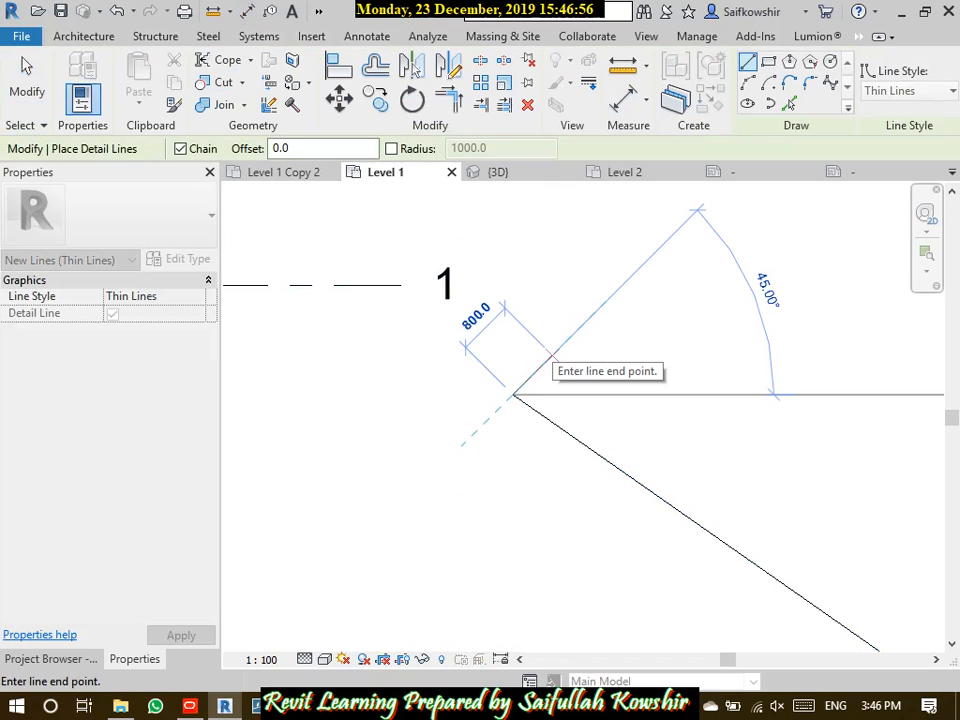
{"action": "scroll", "coordinate": [555, 350], "scroll_direction": "down", "scroll_amount": 3}
{"action": "right_click", "coordinate": [558, 345]}
{"action": "left_click", "coordinate": [607, 357]}
{"action": "scroll", "coordinate": [579, 326], "scroll_direction": "down", "scroll_amount": 3}
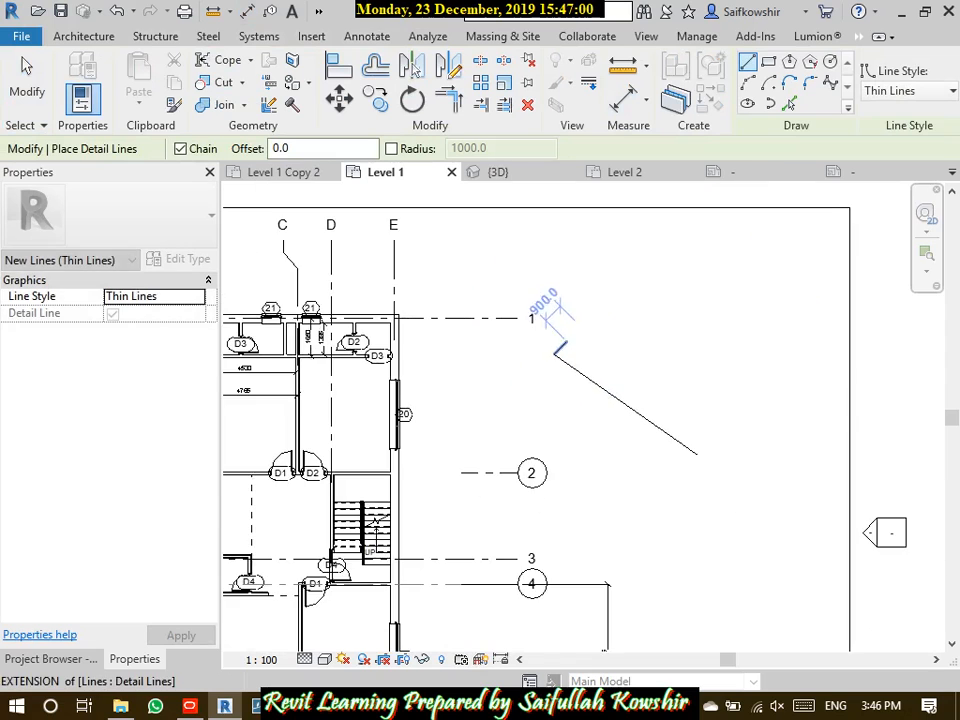
Draw a second thin detail line about 1200 long at 45° from the lower end of the diagonal line
{"action": "scroll", "coordinate": [707, 458], "scroll_direction": "up", "scroll_amount": 3}
{"action": "left_click", "coordinate": [686, 445]}
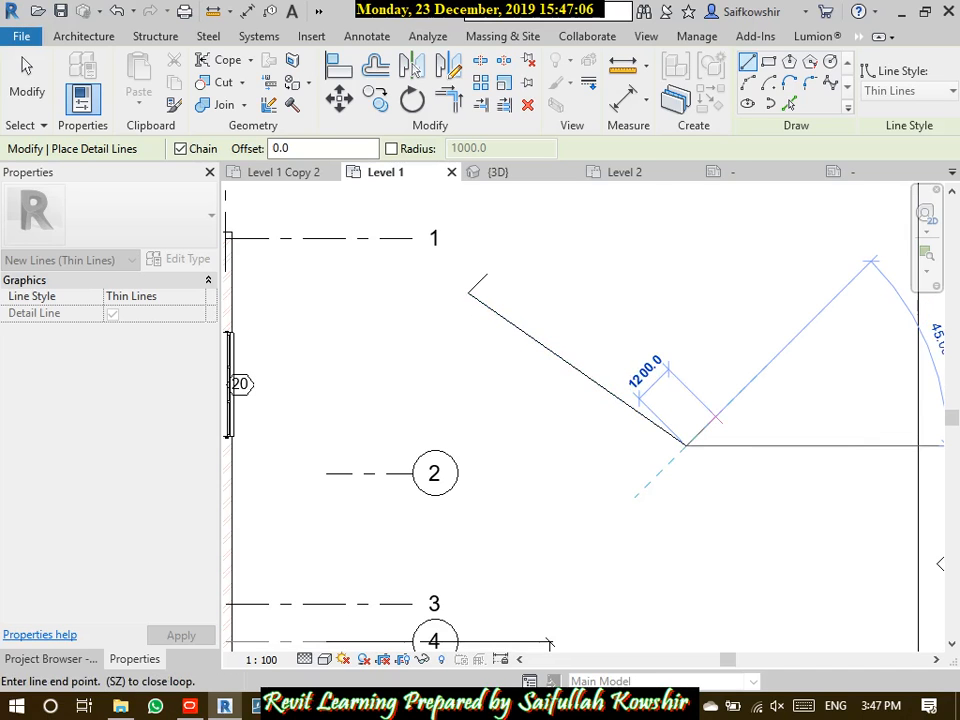
{"action": "right_click", "coordinate": [681, 326]}
{"action": "left_click", "coordinate": [729, 339]}
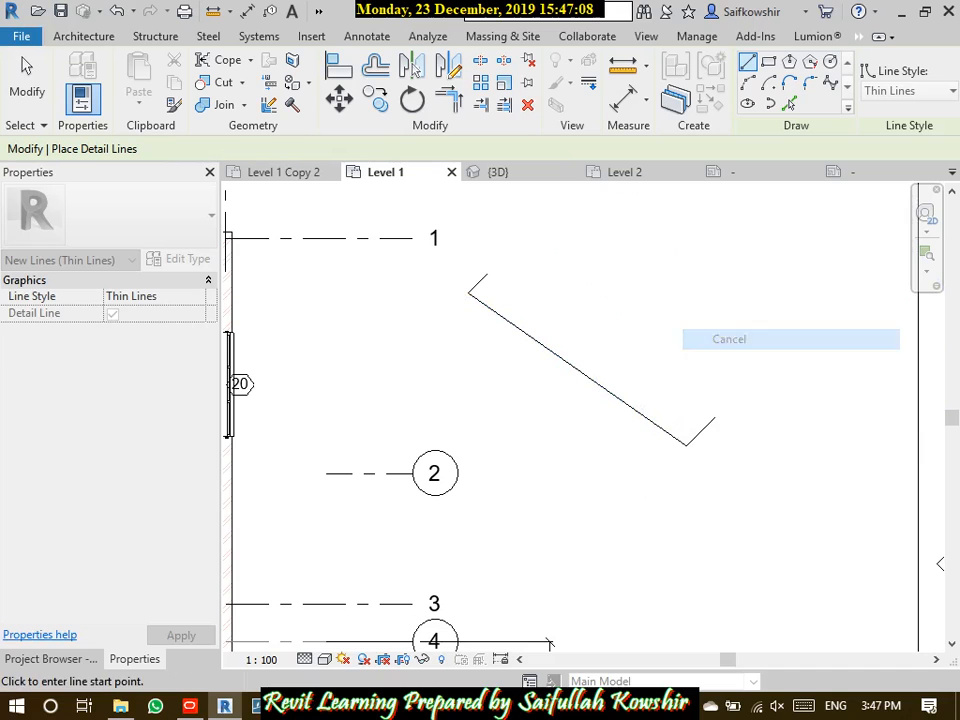
Try to place an aligned dimension along the diagonal line using the short end lines as references
{"action": "key", "text": "d"}
{"action": "key", "text": "i"}
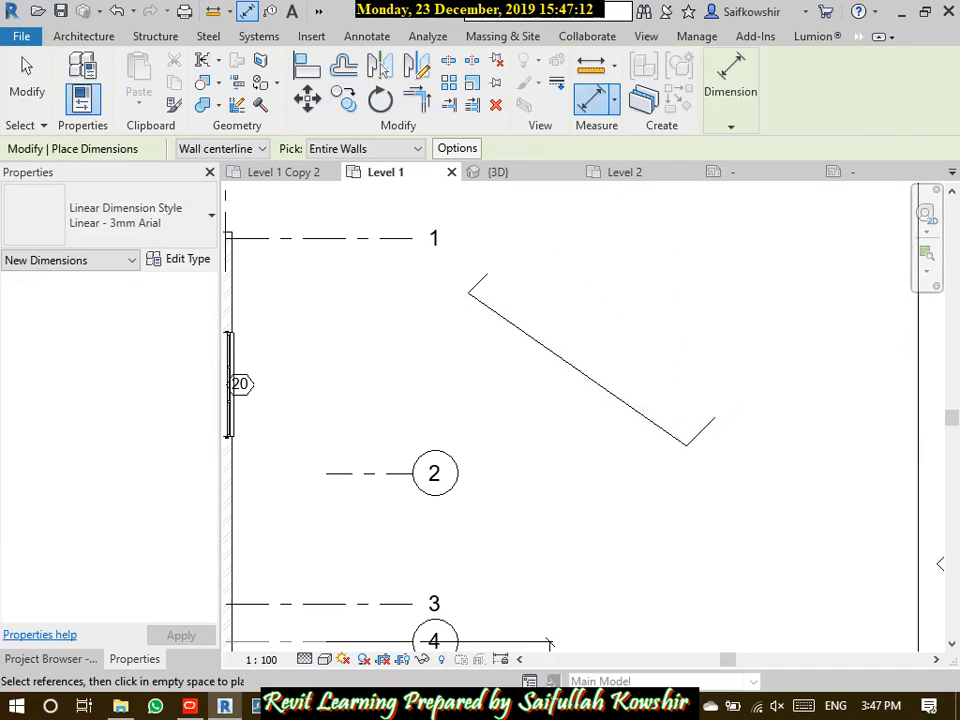
{"action": "scroll", "coordinate": [472, 288], "scroll_direction": "up", "scroll_amount": 3}
{"action": "scroll", "coordinate": [470, 292], "scroll_direction": "up", "scroll_amount": 2}
{"action": "left_click", "coordinate": [488, 272]}
{"action": "scroll", "coordinate": [557, 345], "scroll_direction": "down", "scroll_amount": 4}
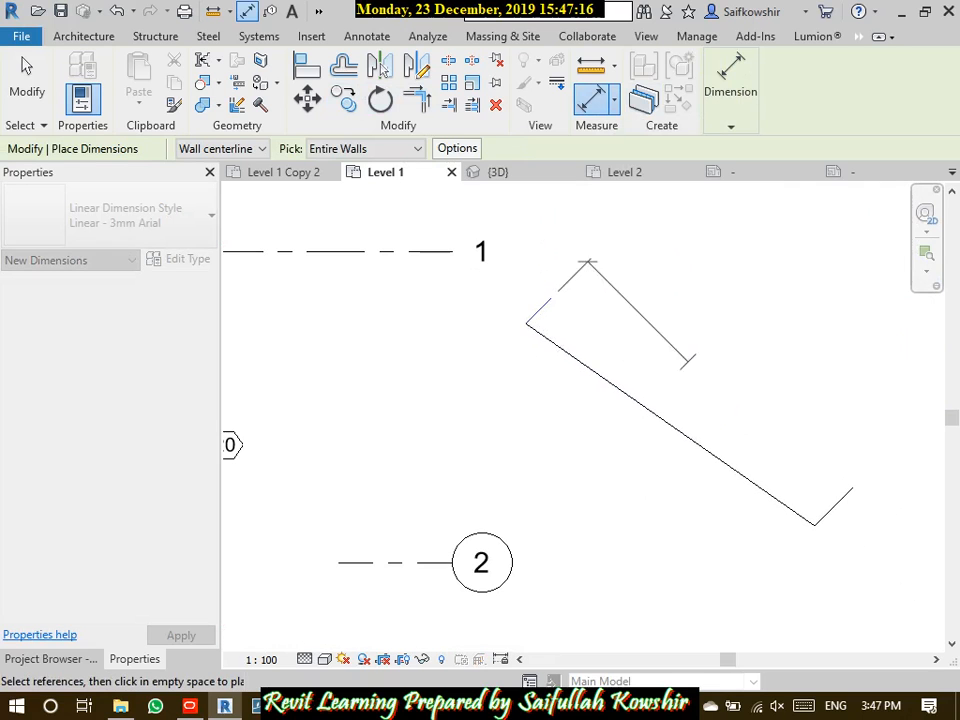
{"action": "right_click", "coordinate": [735, 437]}
{"action": "left_click", "coordinate": [786, 446]}
{"action": "scroll", "coordinate": [805, 520], "scroll_direction": "down", "scroll_amount": 3}
{"action": "middle_click_drag", "start_coordinate": [805, 520], "coordinate": [449, 404]}
{"action": "scroll", "coordinate": [591, 507], "scroll_direction": "up", "scroll_amount": 3}
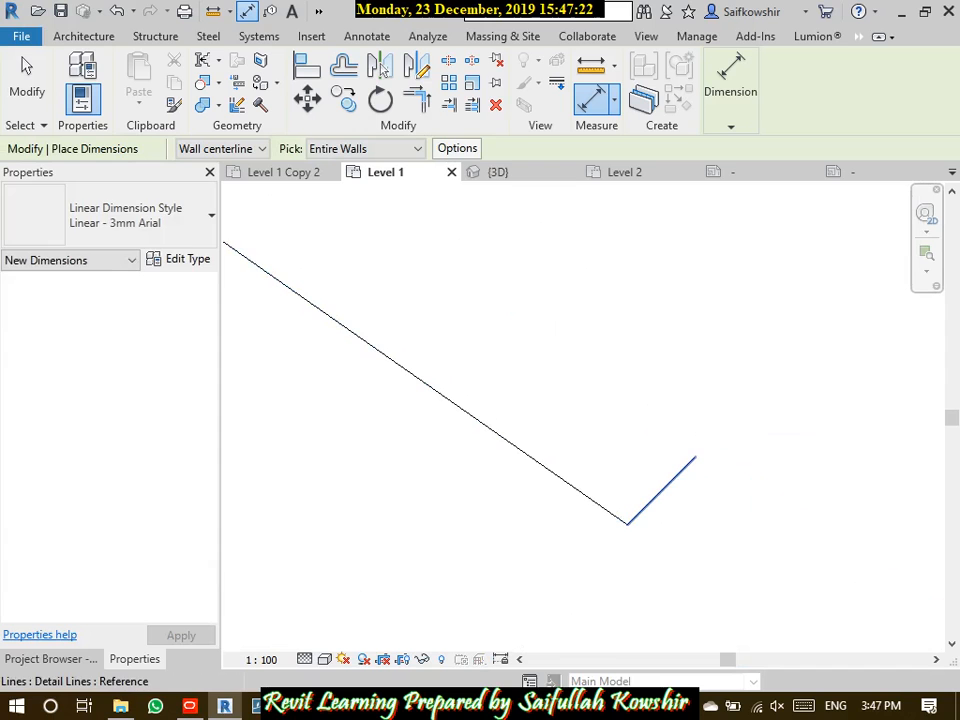
{"action": "left_click", "coordinate": [636, 516]}
{"action": "right_click", "coordinate": [349, 367]}
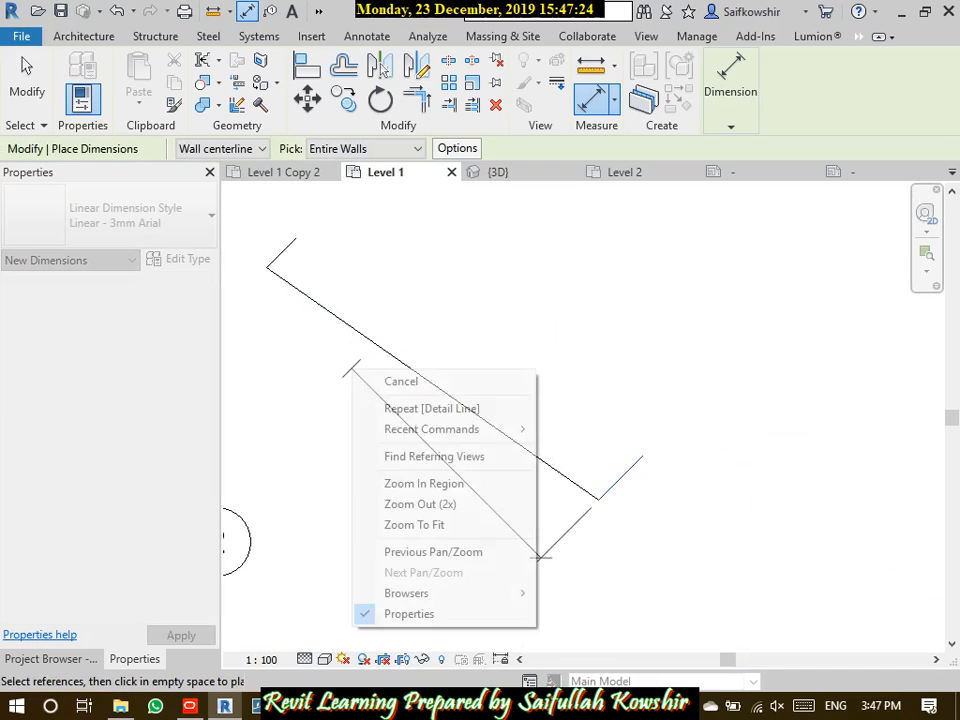
{"action": "left_click", "coordinate": [400, 381]}
{"action": "scroll", "coordinate": [415, 277], "scroll_direction": "down", "scroll_amount": 2}
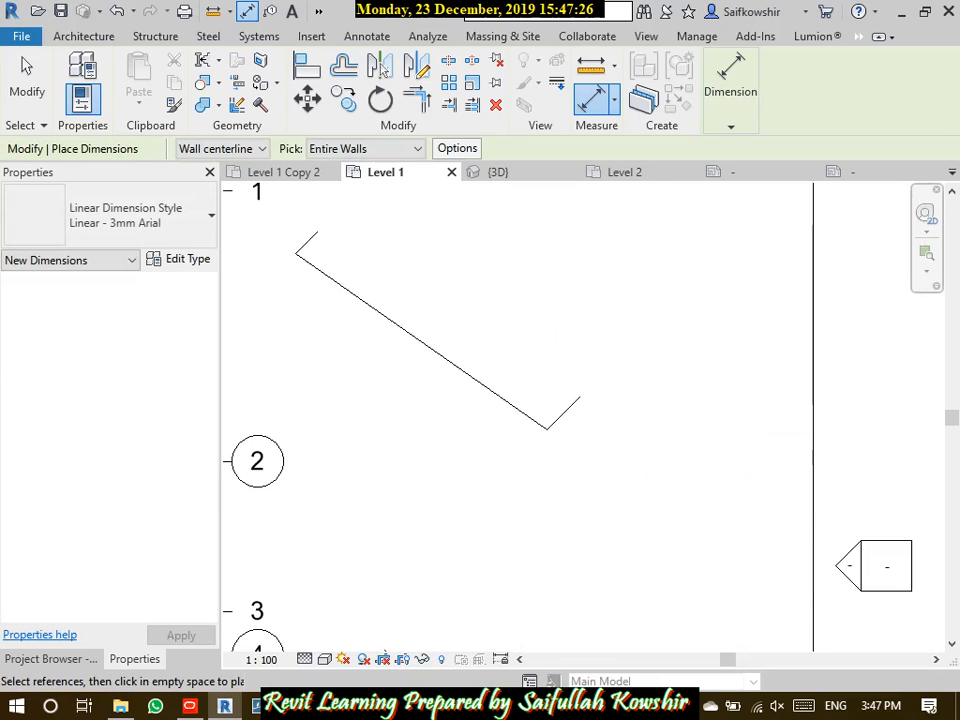
{"action": "left_click", "coordinate": [614, 100]}
{"action": "left_click", "coordinate": [640, 135]}
{"action": "left_click", "coordinate": [383, 315]}
{"action": "right_click", "coordinate": [413, 273]}
{"action": "left_click", "coordinate": [463, 285]}
{"action": "left_click", "coordinate": [730, 125]}
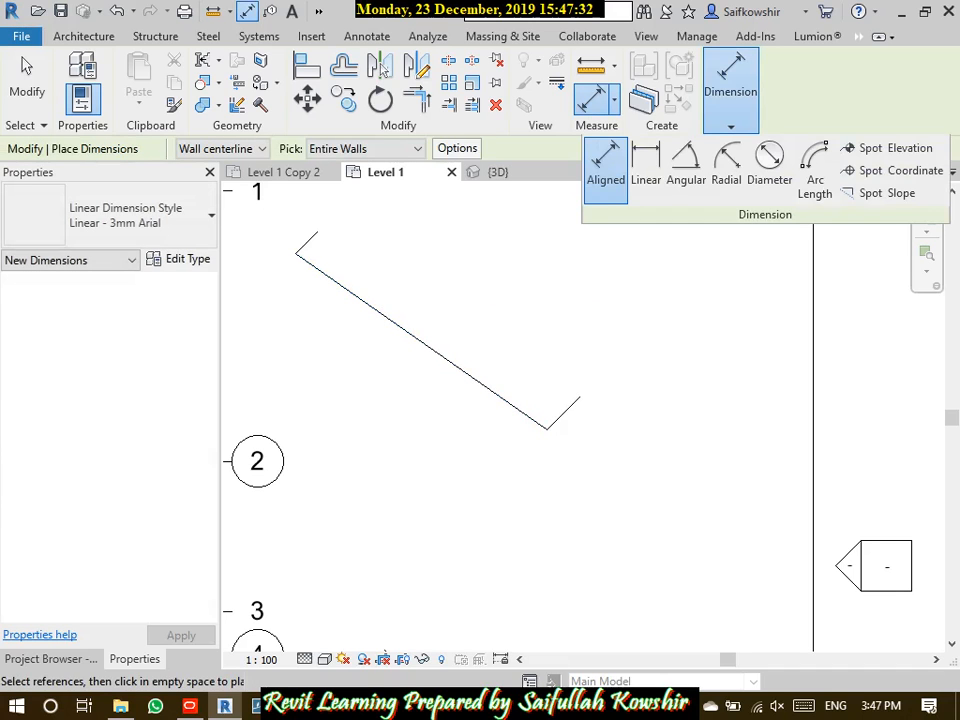
{"action": "left_click", "coordinate": [646, 170]}
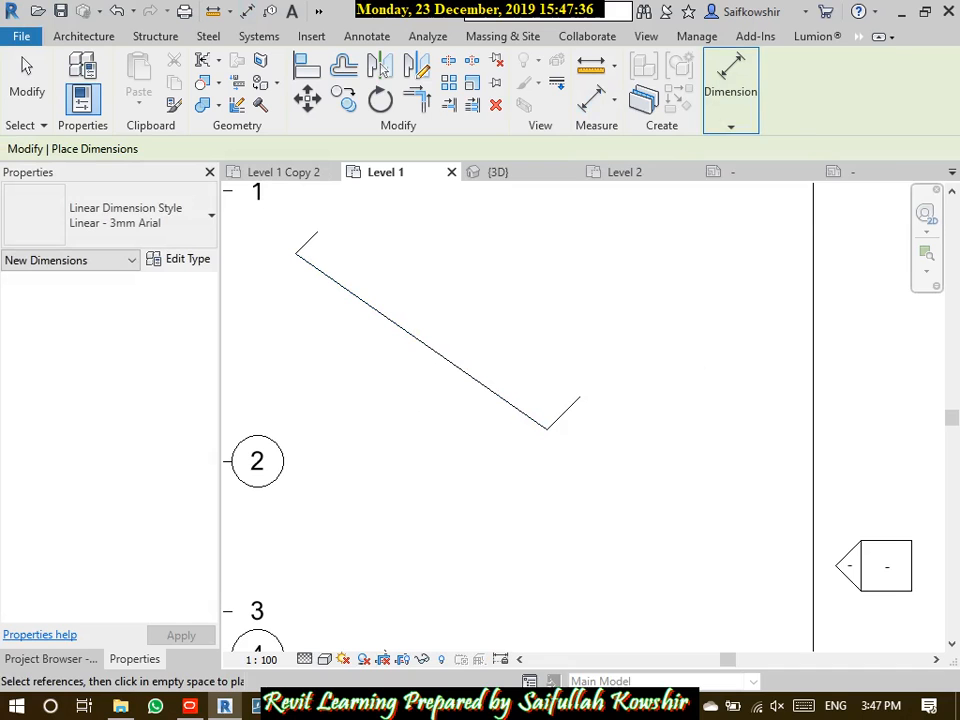
{"action": "left_click", "coordinate": [731, 104]}
{"action": "left_click", "coordinate": [604, 162]}
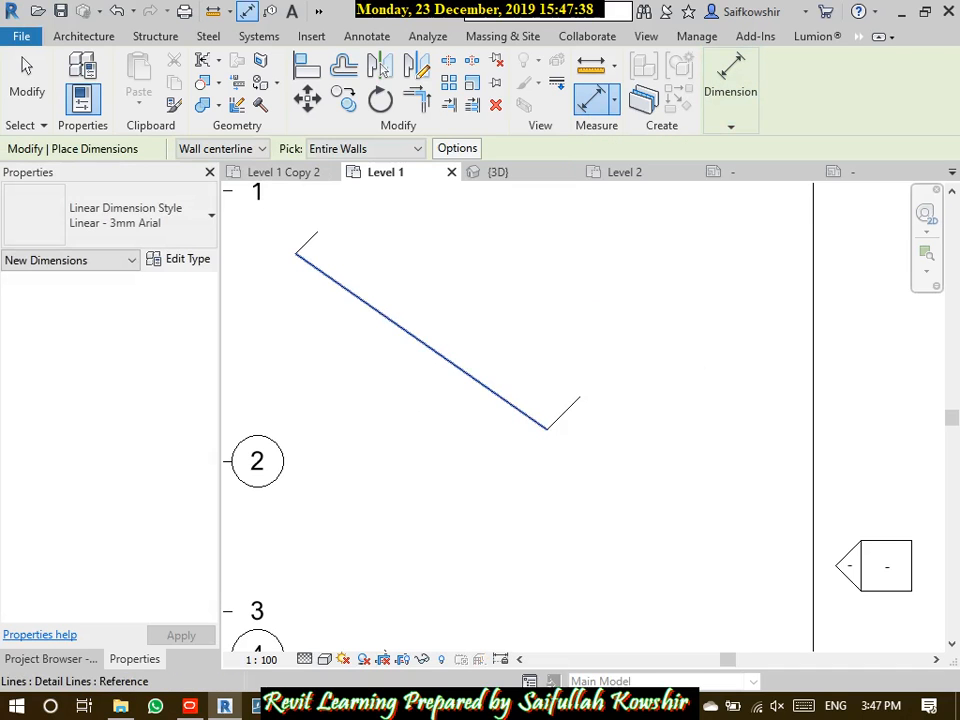
Try to place an aligned dimension from the diagonal line to the free end of the upper short line
{"action": "left_click", "coordinate": [401, 325]}
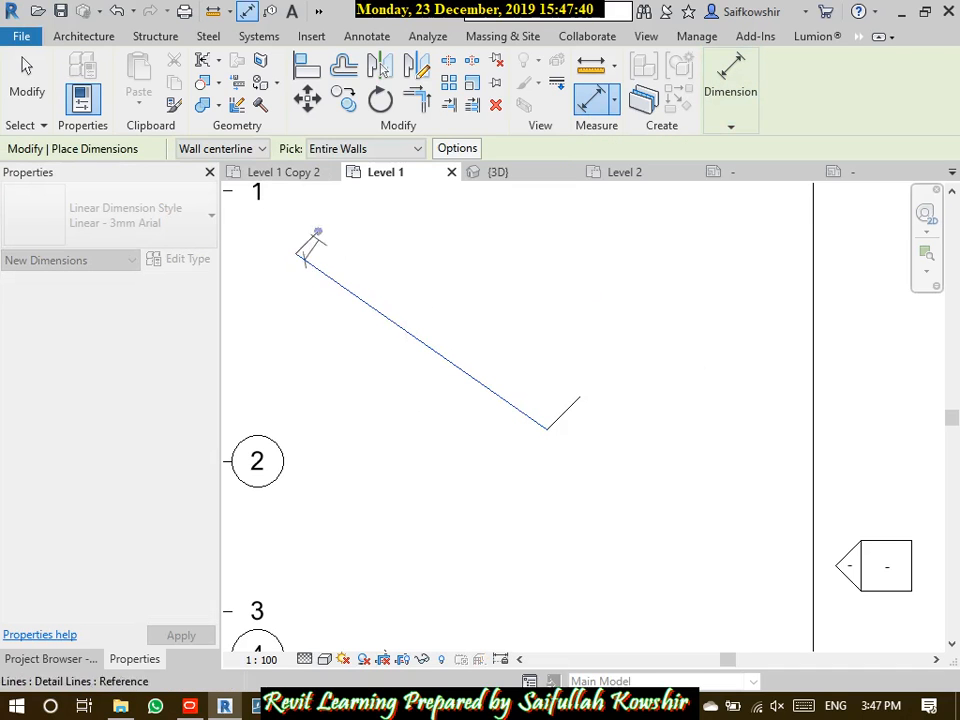
{"action": "left_click", "coordinate": [317, 232]}
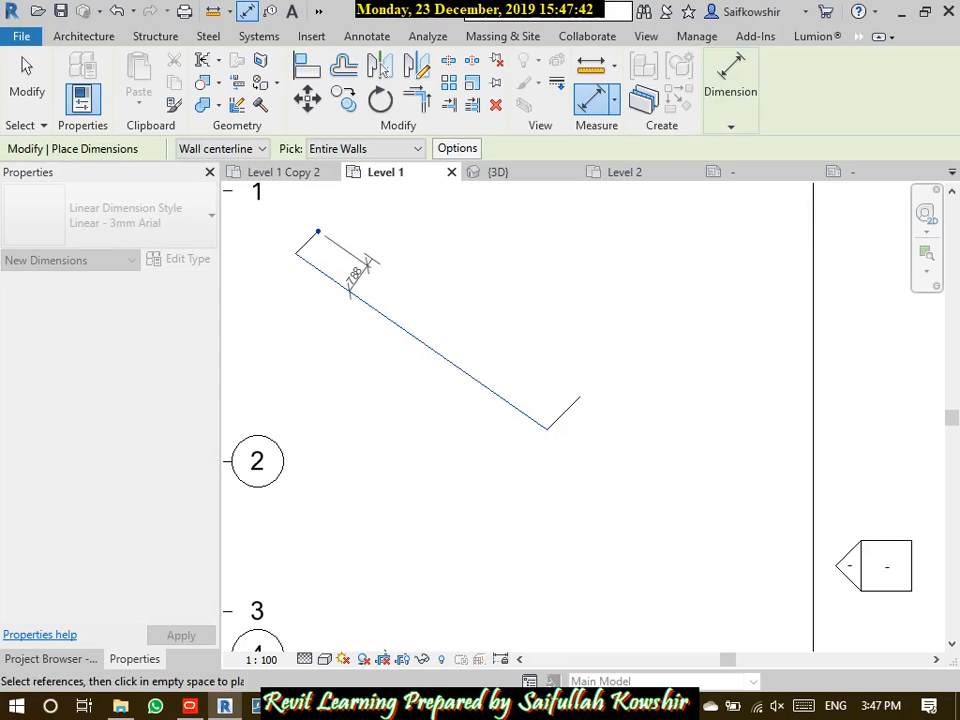
{"action": "right_click", "coordinate": [368, 260]}
{"action": "left_click", "coordinate": [400, 268]}
{"action": "middle_click_drag", "start_coordinate": [310, 245], "coordinate": [336, 254]}
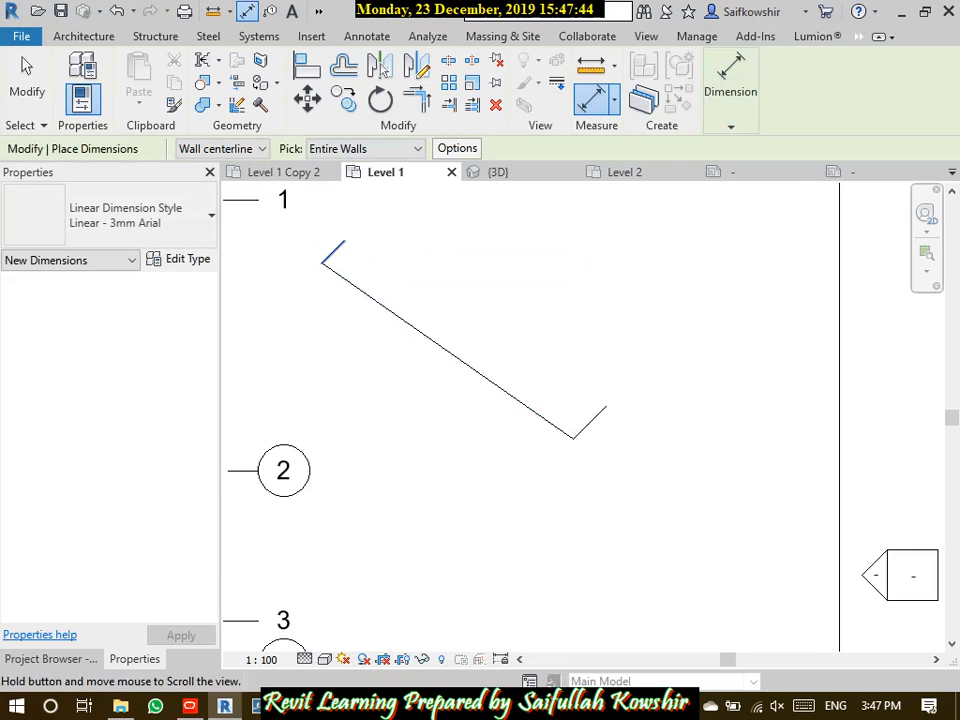
{"action": "key", "text": "Escape"}
{"action": "key", "text": "Escape"}
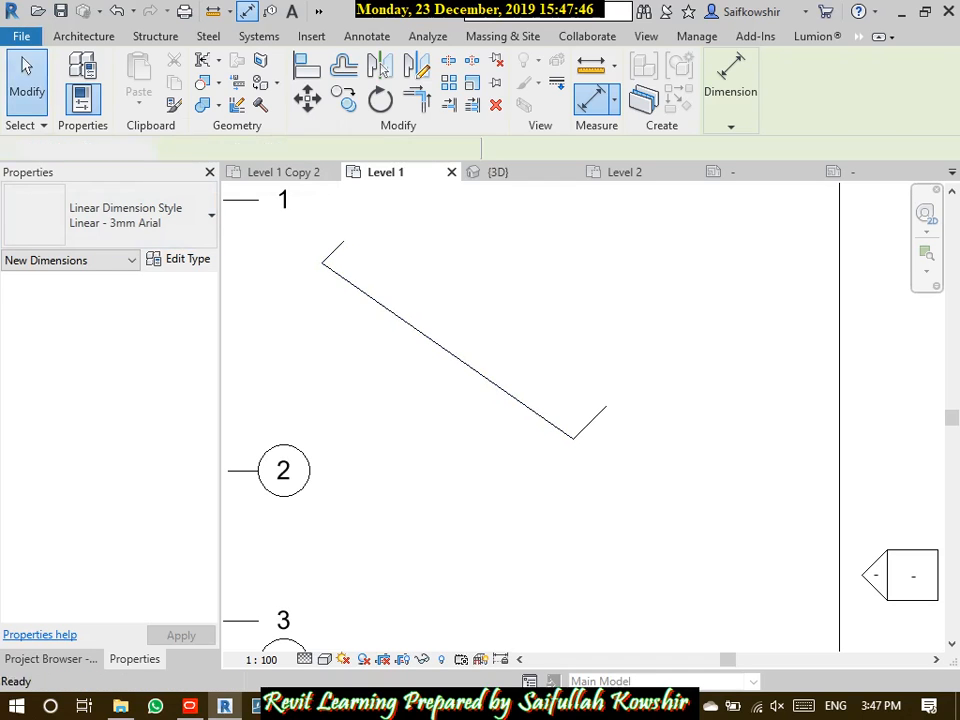
{"action": "left_click", "coordinate": [330, 268]}
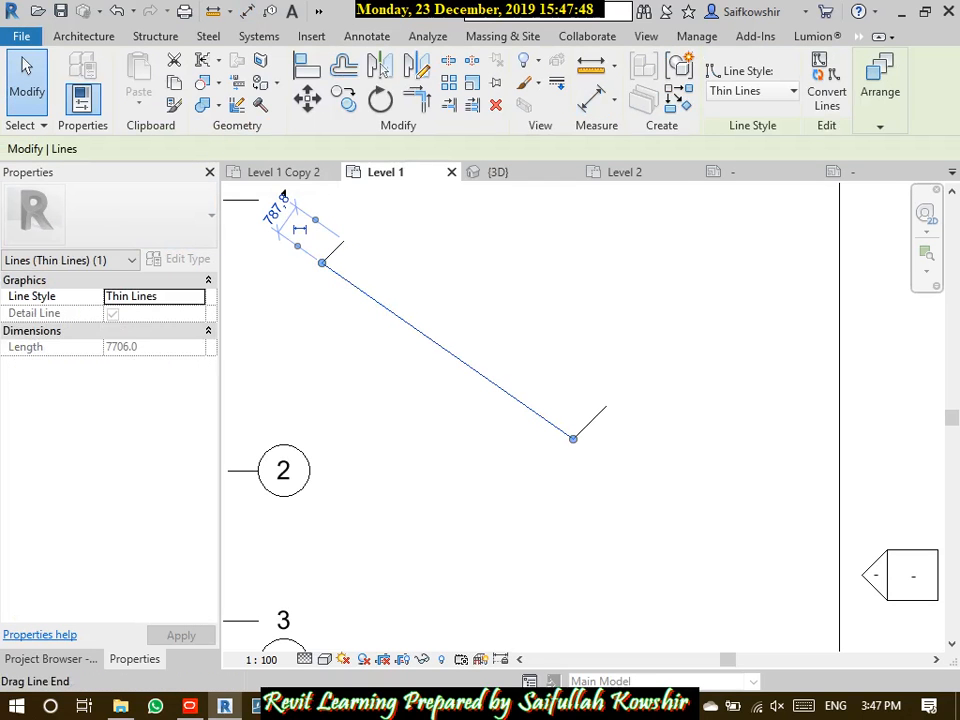
{"action": "key", "text": "Escape"}
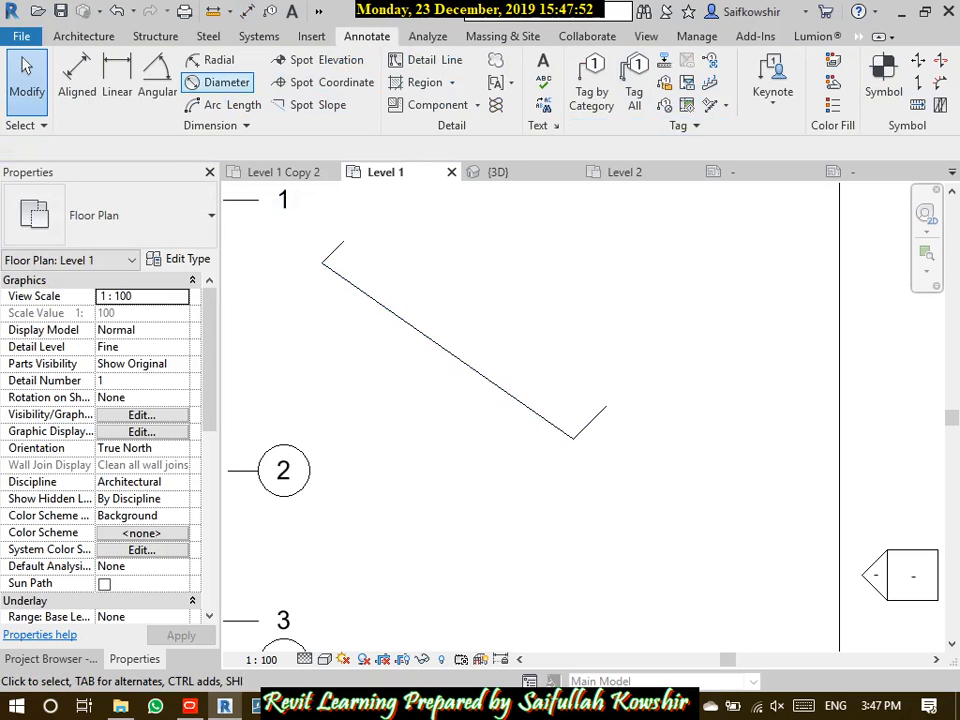
Place an angular dimension between the diagonal line and the lower short line
{"action": "left_click", "coordinate": [117, 80]}
{"action": "left_click", "coordinate": [448, 350]}
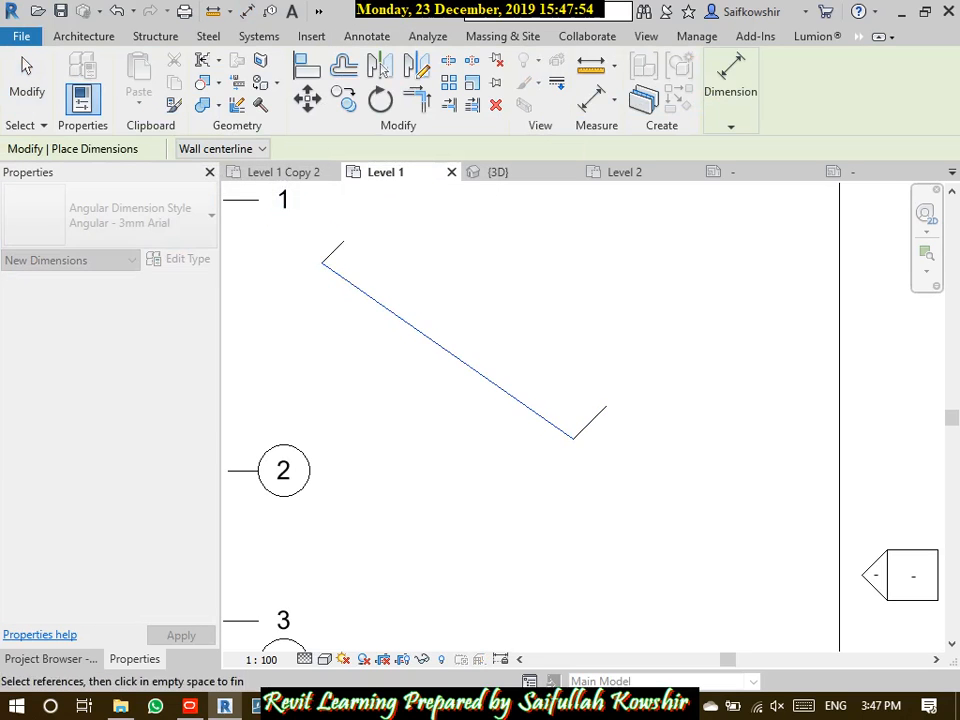
{"action": "left_click", "coordinate": [596, 417]}
{"action": "left_click", "coordinate": [565, 425]}
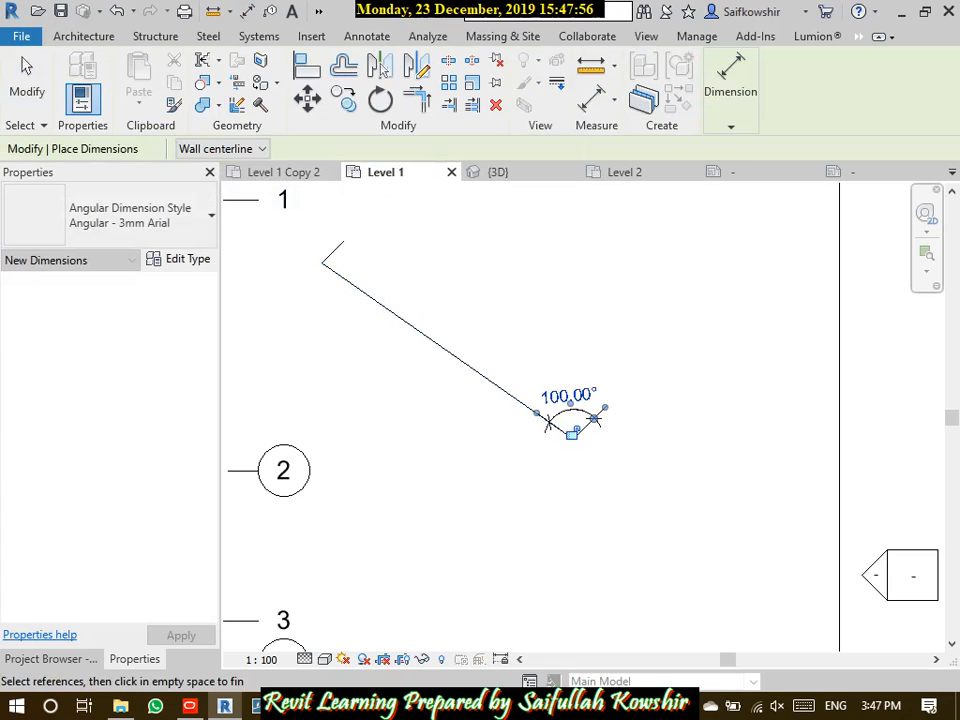
{"action": "key", "text": "Escape"}
{"action": "key", "text": "Escape"}
Set the lower short line's angle to the diagonal line to 90°
{"action": "scroll", "coordinate": [589, 407], "scroll_direction": "up", "scroll_amount": 3}
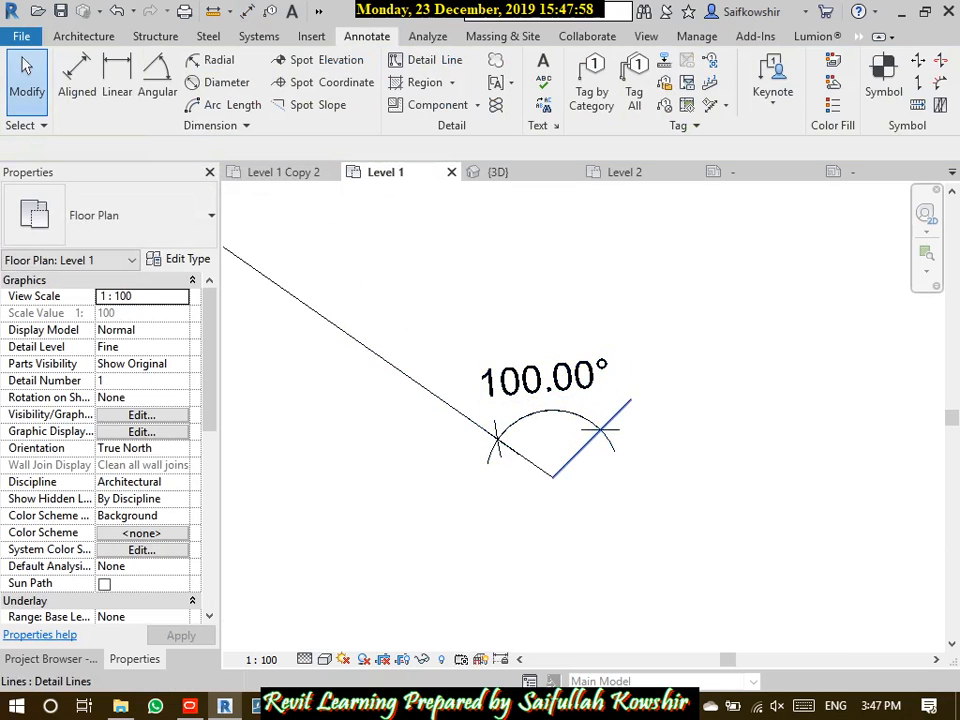
{"action": "left_click", "coordinate": [592, 437]}
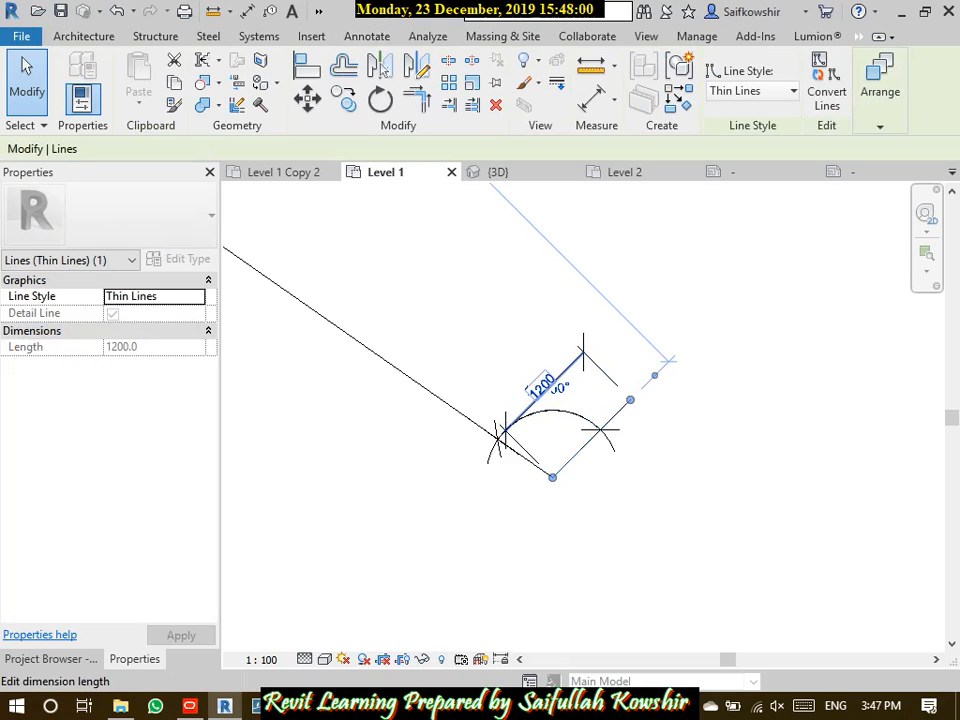
{"action": "scroll", "coordinate": [553, 418], "scroll_direction": "up", "scroll_amount": 4}
{"action": "key", "text": "Escape"}
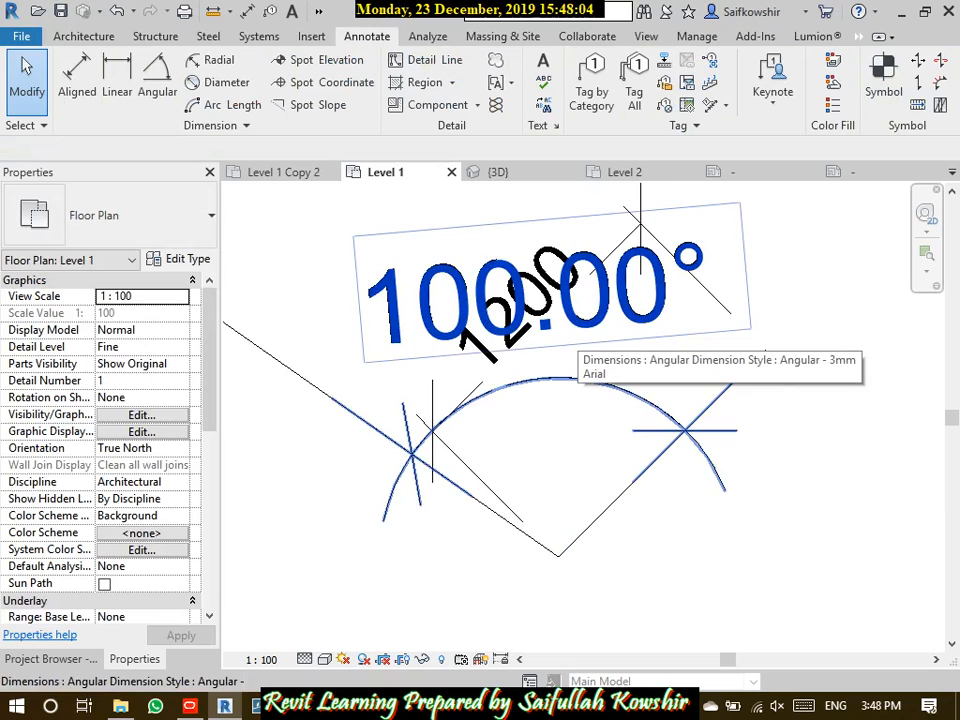
{"action": "left_click", "coordinate": [640, 475]}
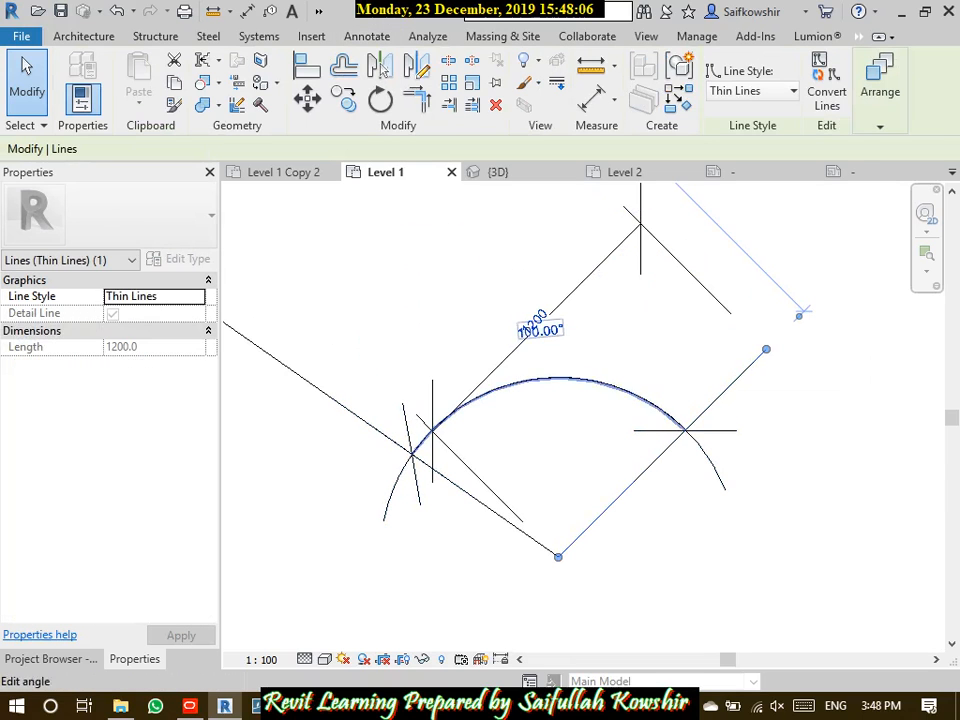
{"action": "left_click", "coordinate": [548, 329]}
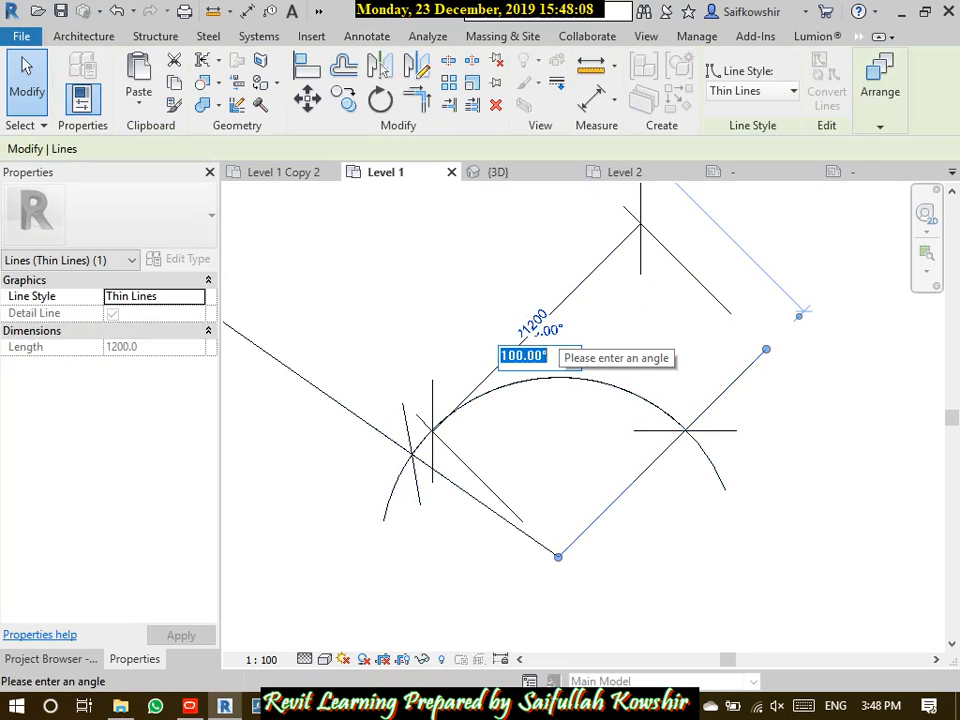
{"action": "type", "text": "90"}
{"action": "key", "text": "Return"}
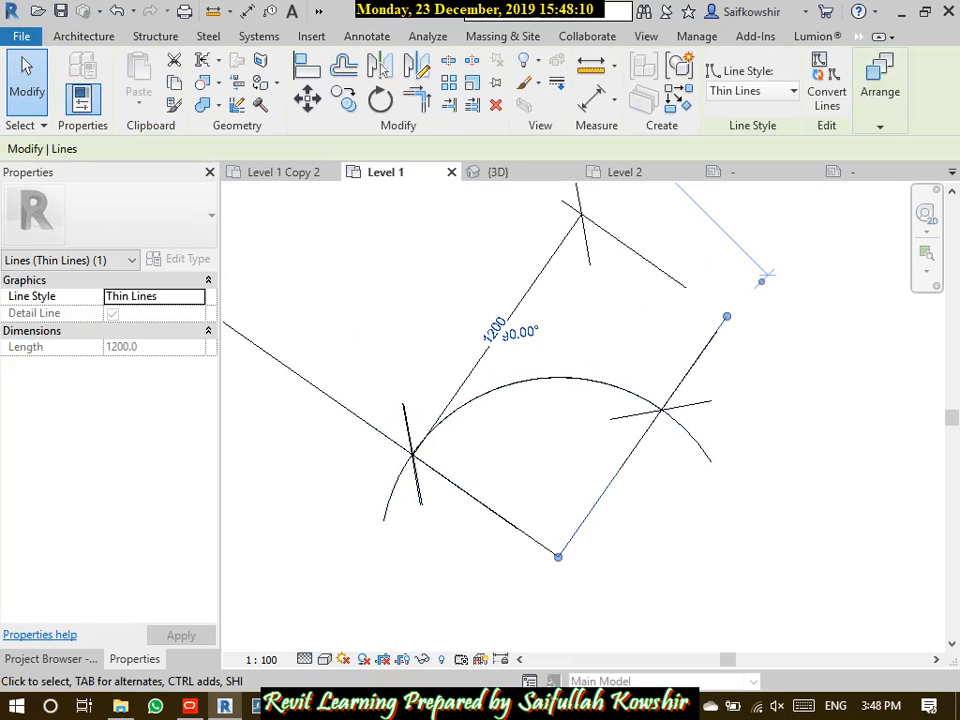
{"action": "left_click", "coordinate": [718, 530]}
Delete the linear dimension and the angular dimension at the lower short line
{"action": "scroll", "coordinate": [718, 530], "scroll_direction": "down", "scroll_amount": 3}
{"action": "scroll", "coordinate": [710, 533], "scroll_direction": "down", "scroll_amount": 1}
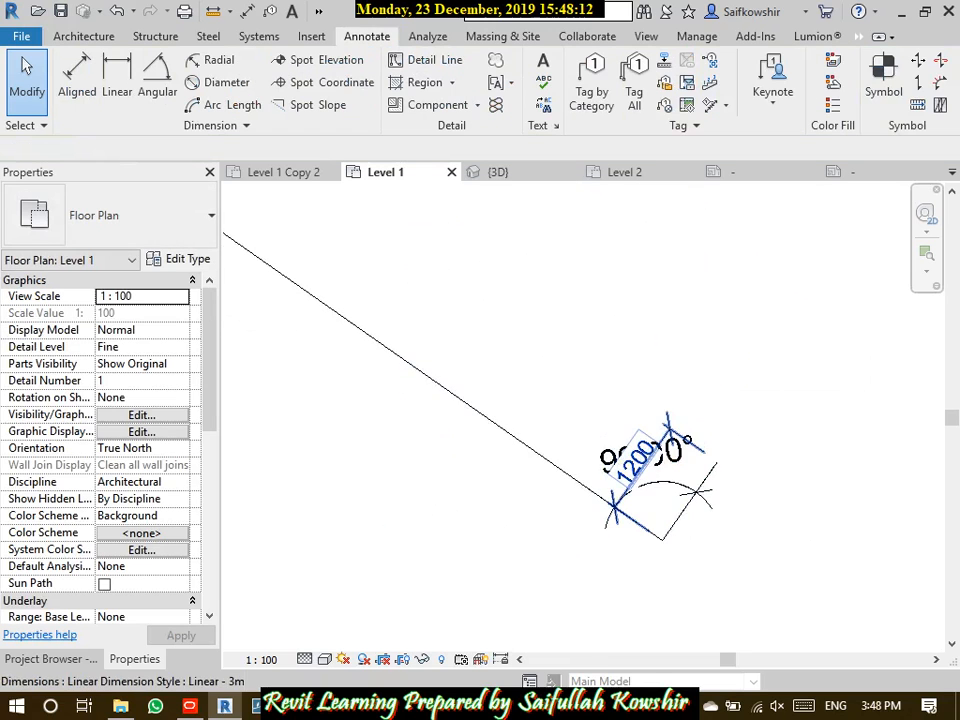
{"action": "left_click", "coordinate": [640, 458]}
{"action": "key", "text": "Delete"}
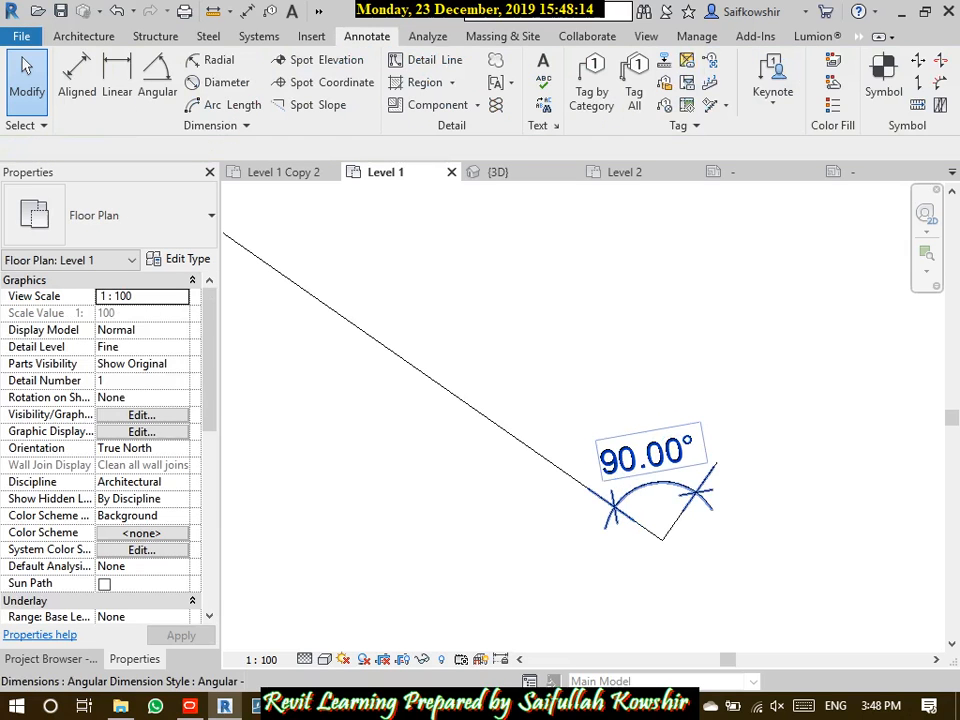
{"action": "left_click", "coordinate": [681, 449]}
{"action": "key", "text": "Delete"}
Place an aligned dimension from the lower short line to the diagonal line's upper end, above the diagonal line
{"action": "scroll", "coordinate": [682, 451], "scroll_direction": "down", "scroll_amount": 4}
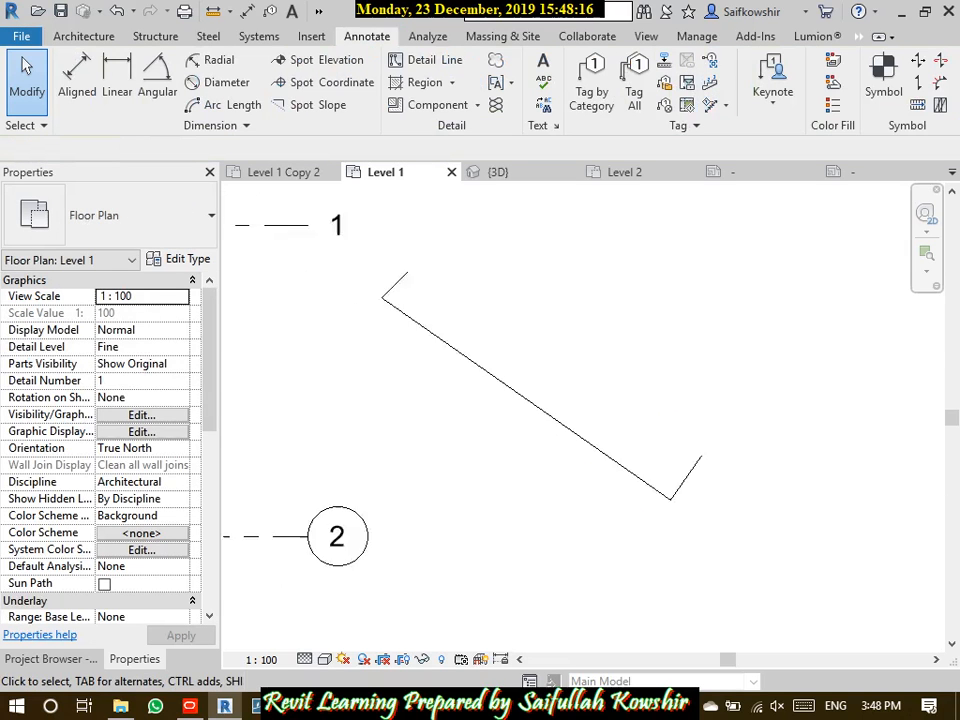
{"action": "middle_click_drag", "start_coordinate": [682, 454], "coordinate": [678, 519]}
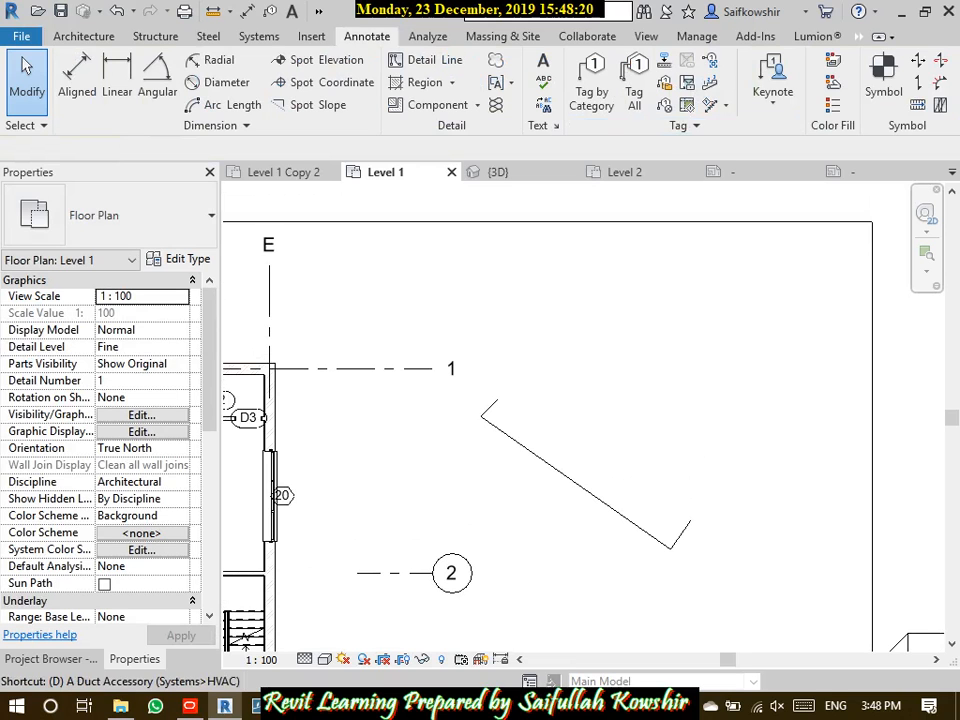
{"action": "key", "text": "d"}
{"action": "key", "text": "i"}
{"action": "left_click", "coordinate": [681, 535]}
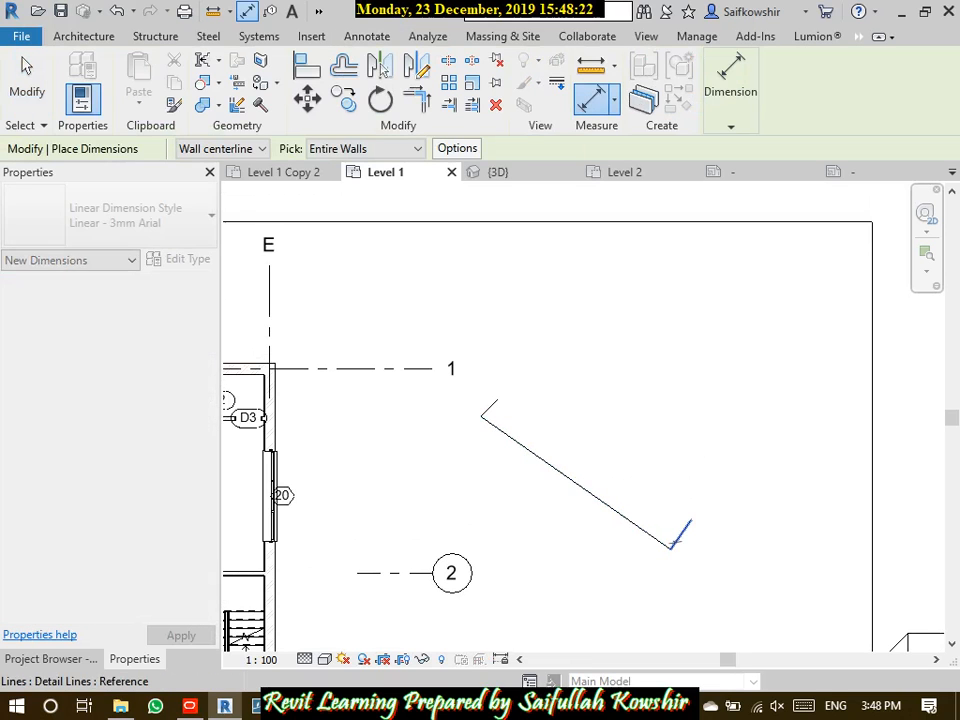
{"action": "left_click", "coordinate": [481, 416]}
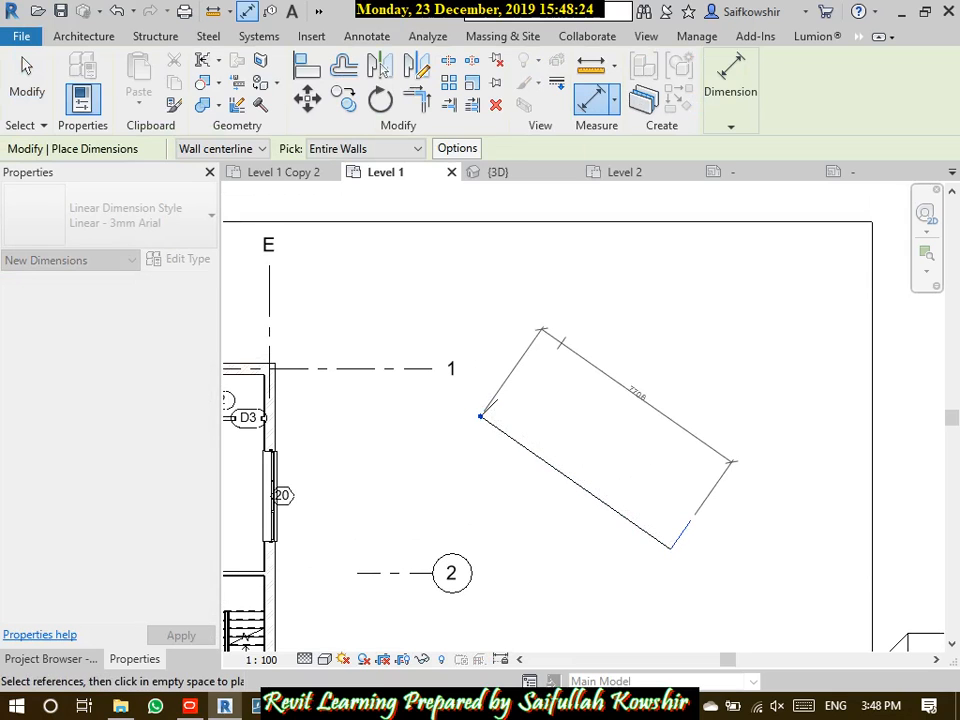
{"action": "left_click", "coordinate": [630, 400]}
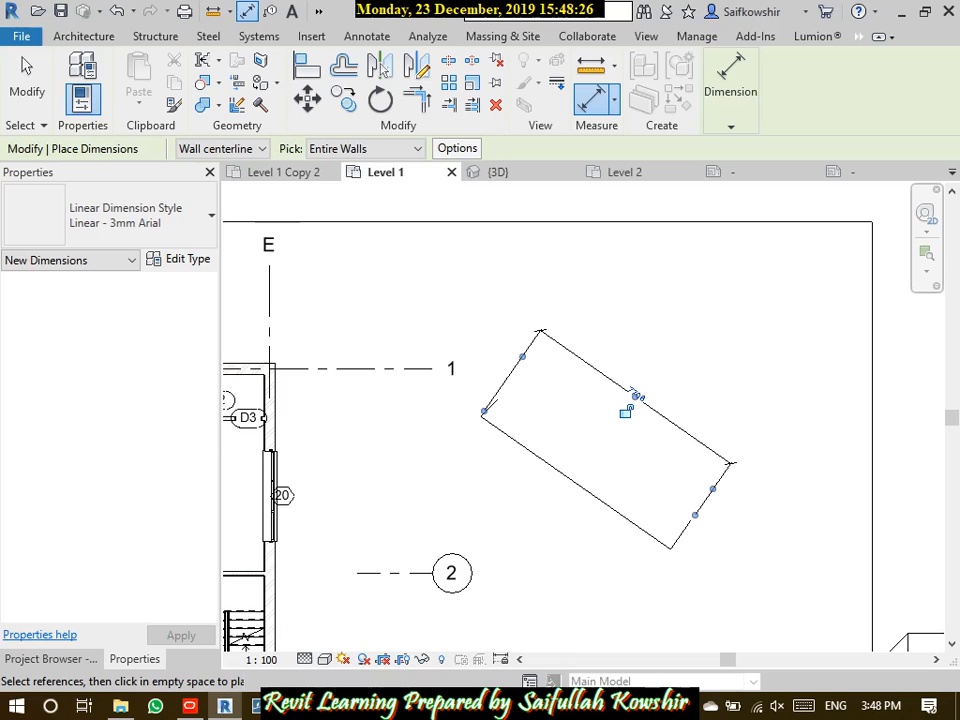
Place a horizontal linear dimension between the two ends of the diagonal line, below the line
{"action": "left_click", "coordinate": [613, 97]}
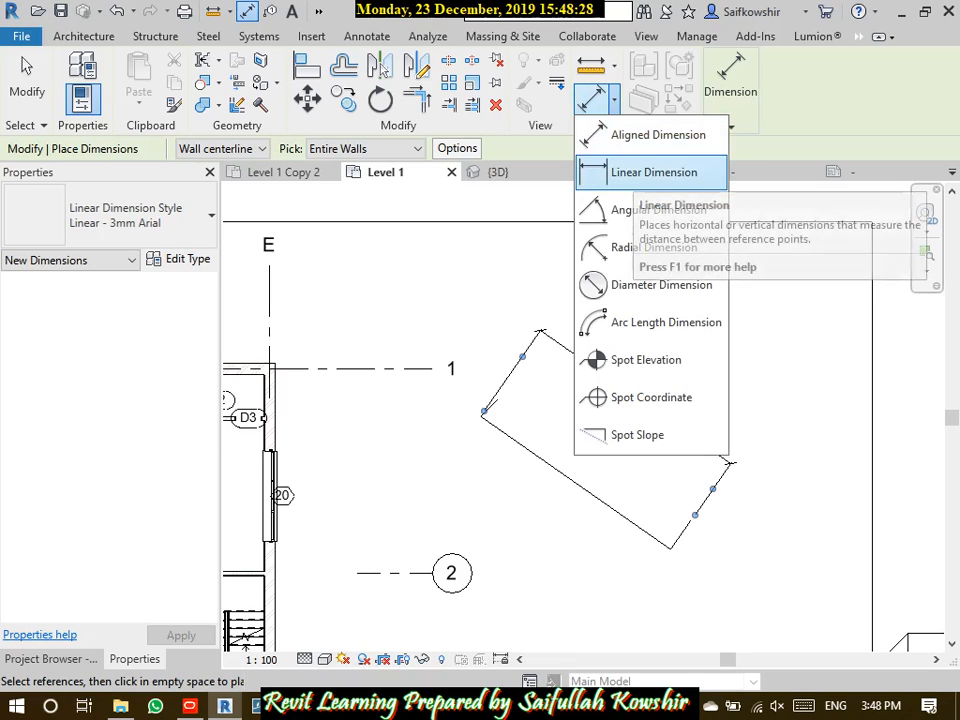
{"action": "left_click", "coordinate": [650, 169]}
{"action": "left_click", "coordinate": [480, 416]}
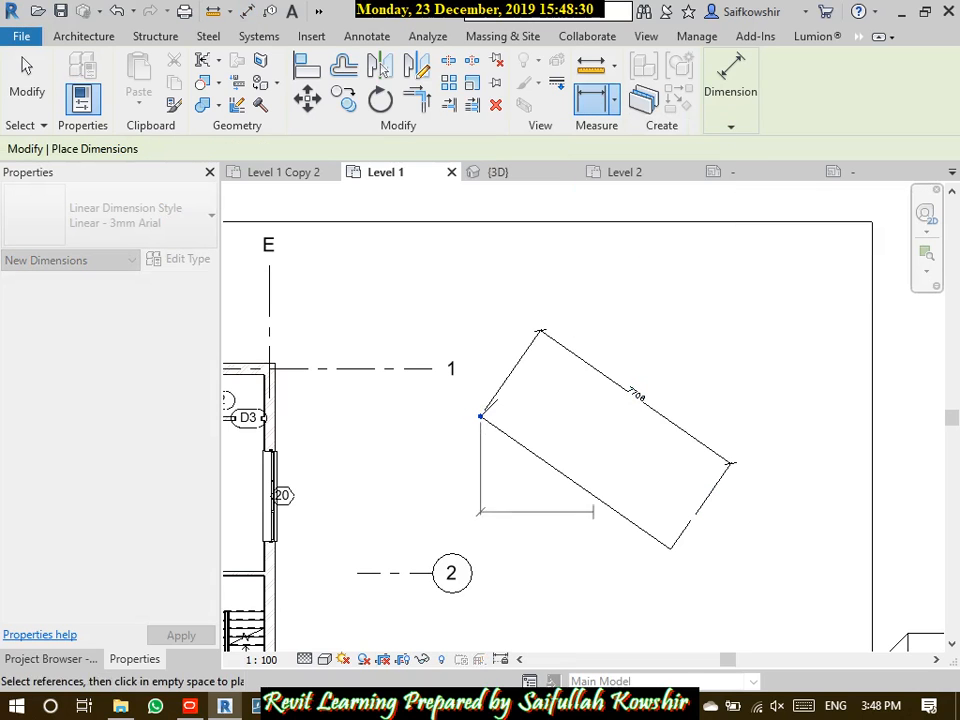
{"action": "left_click", "coordinate": [670, 548]}
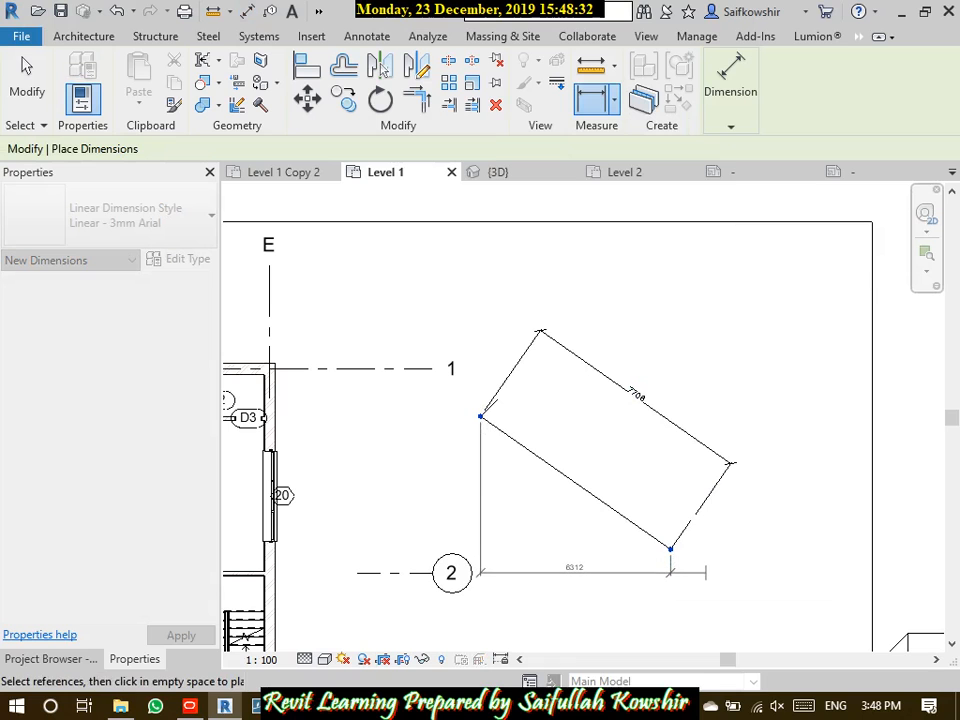
{"action": "left_click", "coordinate": [714, 575]}
{"action": "middle_click_drag", "start_coordinate": [714, 575], "coordinate": [782, 498]}
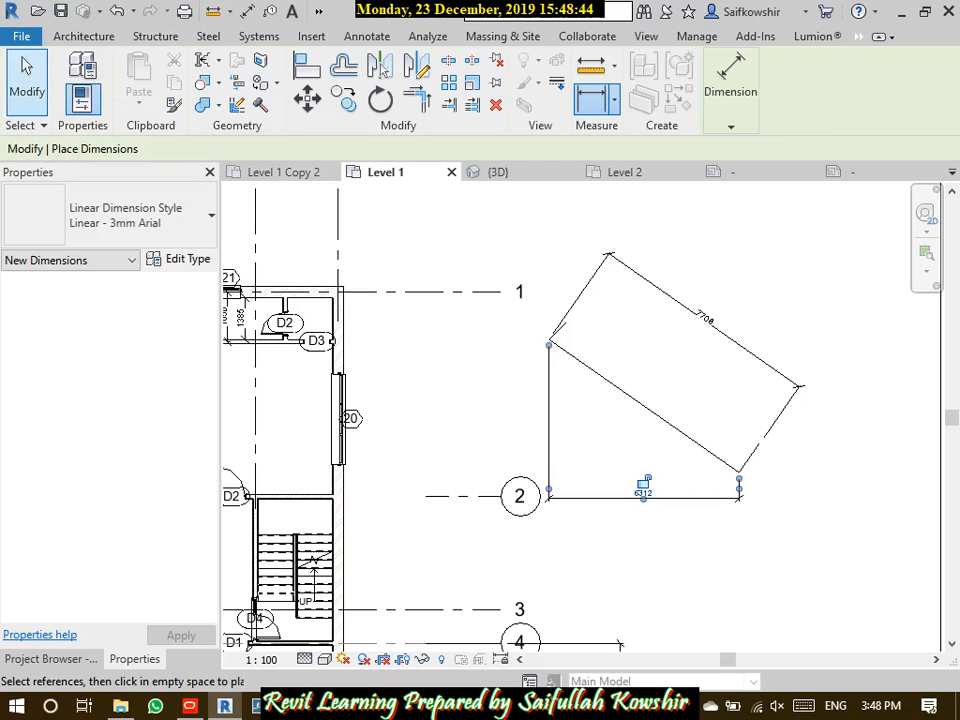
{"action": "left_click", "coordinate": [27, 75]}
Delete the diagonal detail line, both short reference lines and their dimensions
{"action": "scroll", "coordinate": [640, 357], "scroll_direction": "down", "scroll_amount": 2}
{"action": "left_click", "coordinate": [624, 376]}
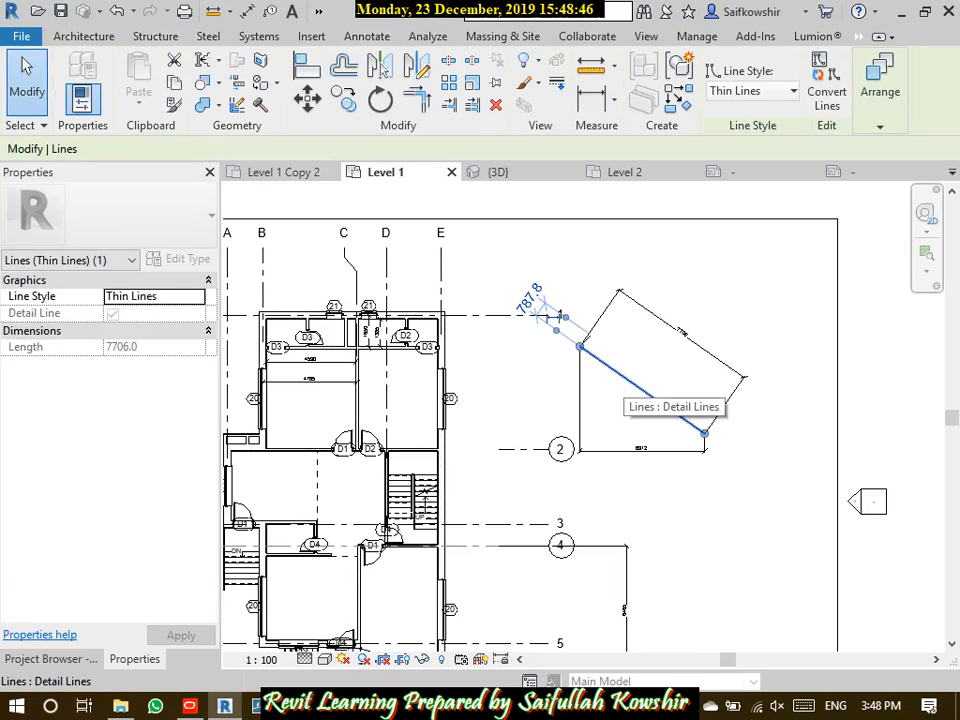
{"action": "key", "text": "Delete"}
{"action": "left_click", "coordinate": [580, 356]}
{"action": "key", "text": "Delete"}
{"action": "left_click", "coordinate": [608, 308]}
{"action": "key", "text": "Delete"}
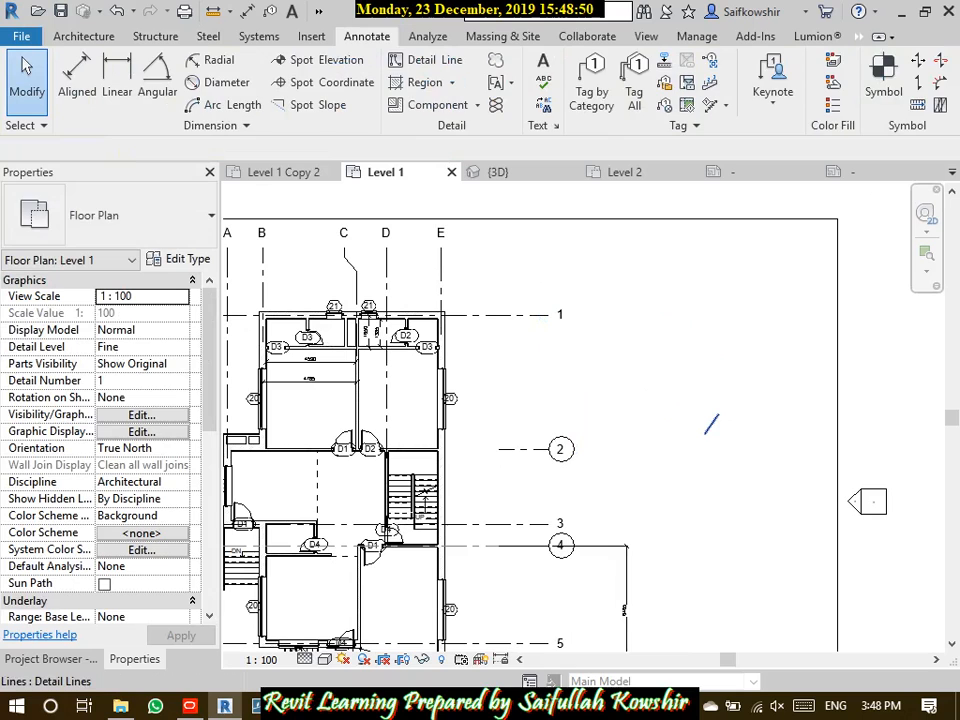
{"action": "left_click", "coordinate": [711, 423]}
{"action": "key", "text": "Delete"}
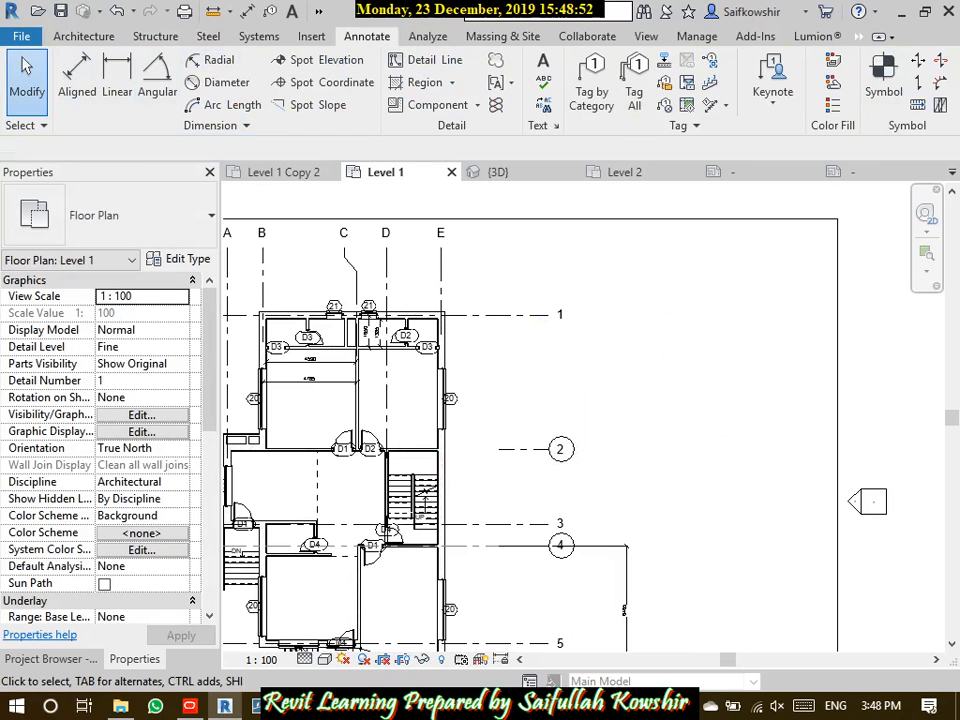
Place an angular dimension between the inner wall faces at the lower-right room's bottom-right corner, using wall faces as the reference
{"action": "scroll", "coordinate": [643, 361], "scroll_direction": "down", "scroll_amount": 1}
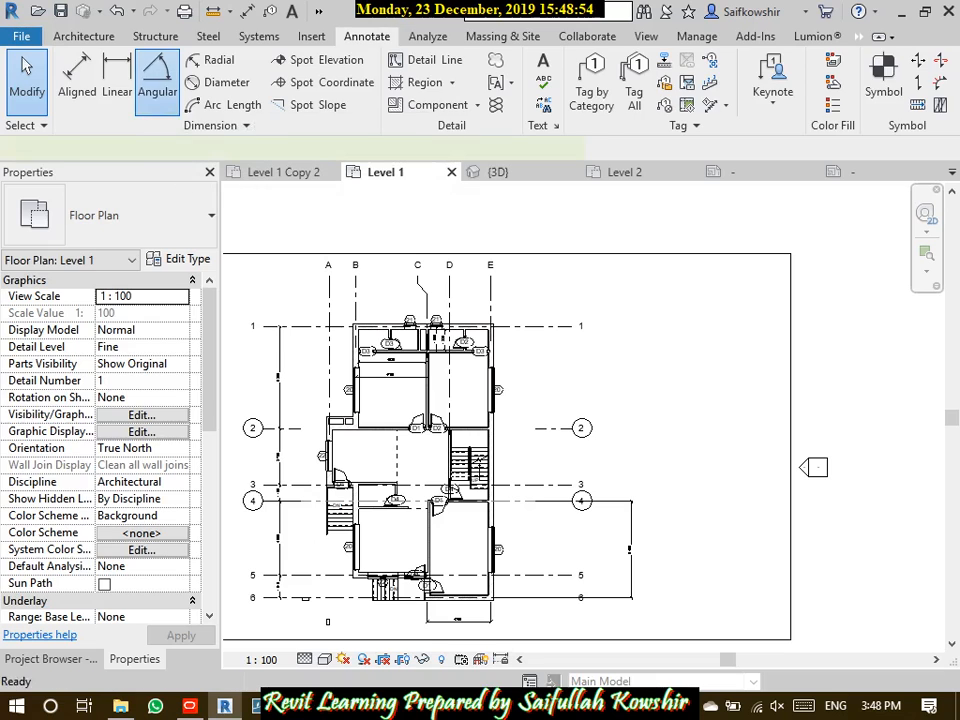
{"action": "left_click", "coordinate": [157, 80]}
{"action": "middle_click_drag", "start_coordinate": [344, 598], "coordinate": [530, 520]}
{"action": "scroll", "coordinate": [530, 500], "scroll_direction": "up", "scroll_amount": 4}
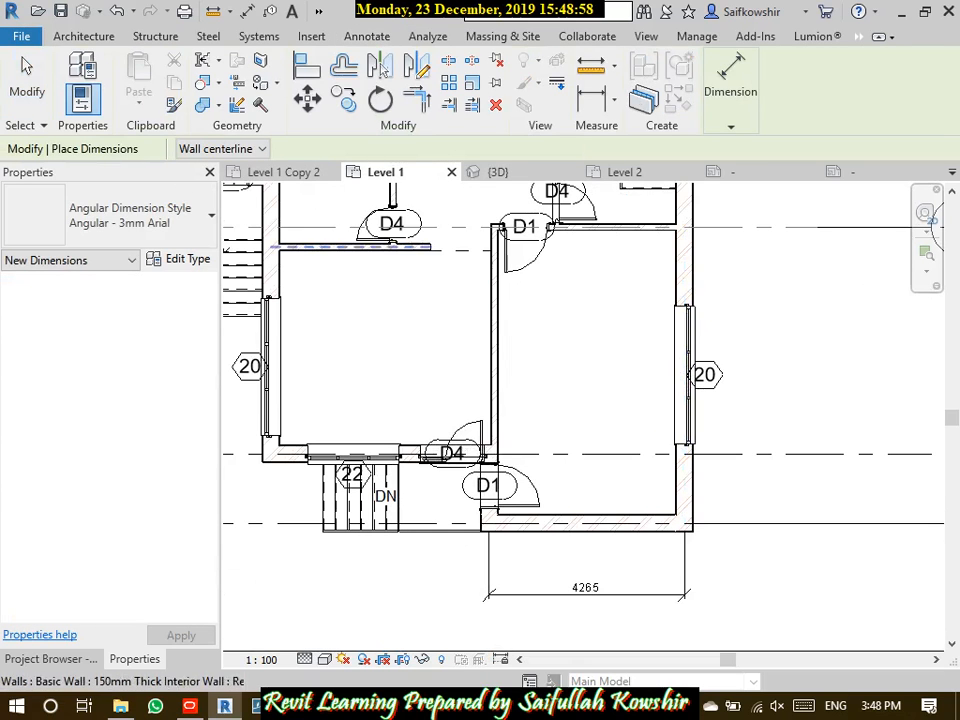
{"action": "left_click", "coordinate": [222, 148]}
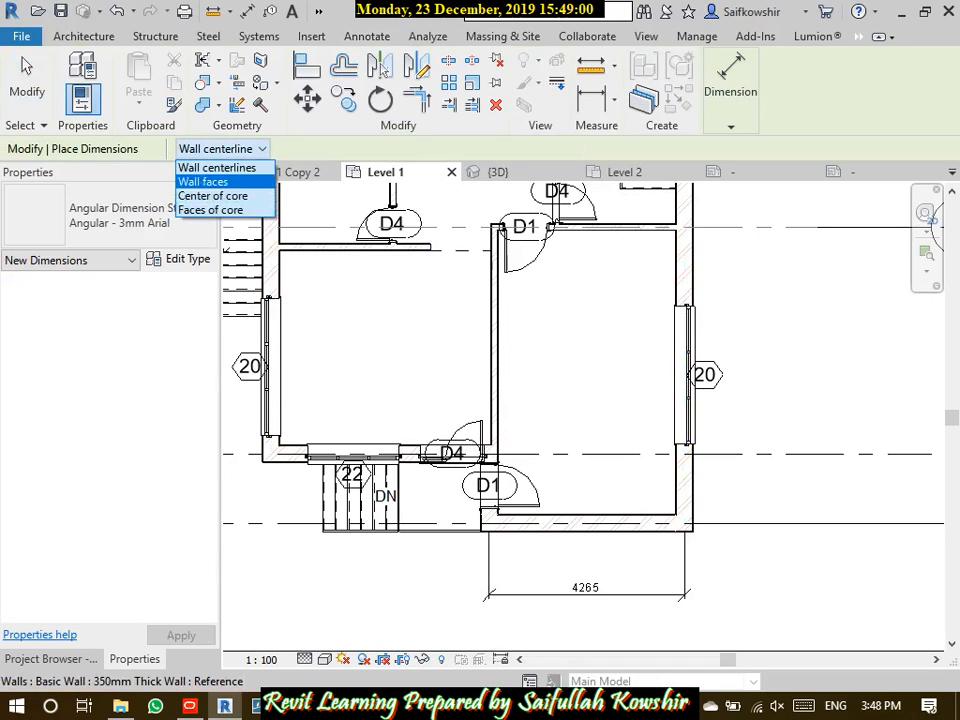
{"action": "left_click", "coordinate": [214, 180]}
{"action": "left_click", "coordinate": [676, 468]}
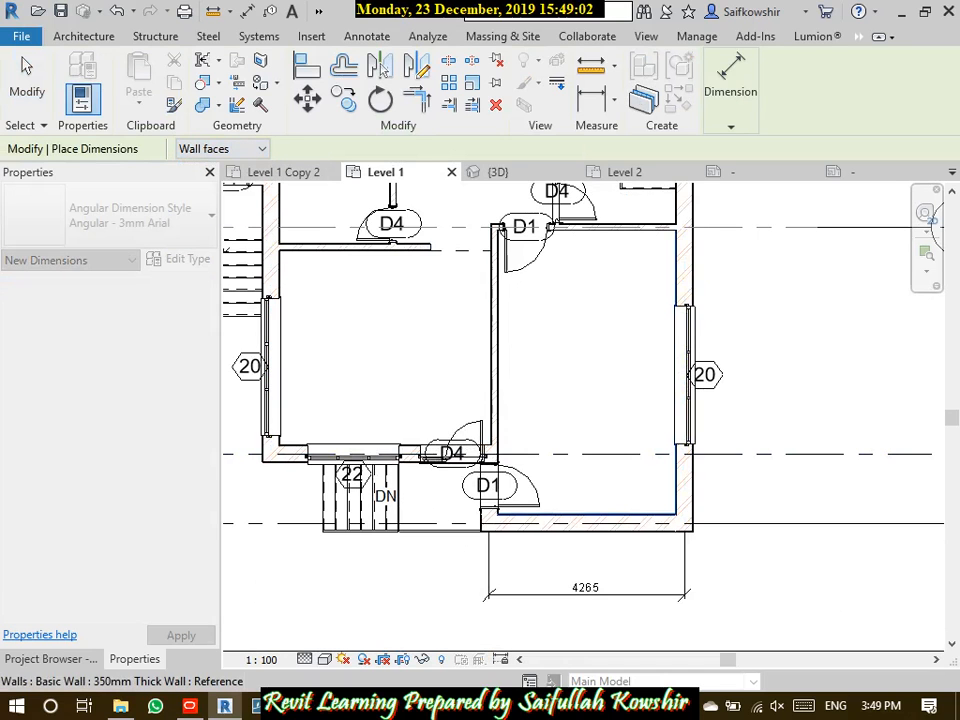
{"action": "left_click", "coordinate": [632, 515]}
{"action": "left_click", "coordinate": [641, 480]}
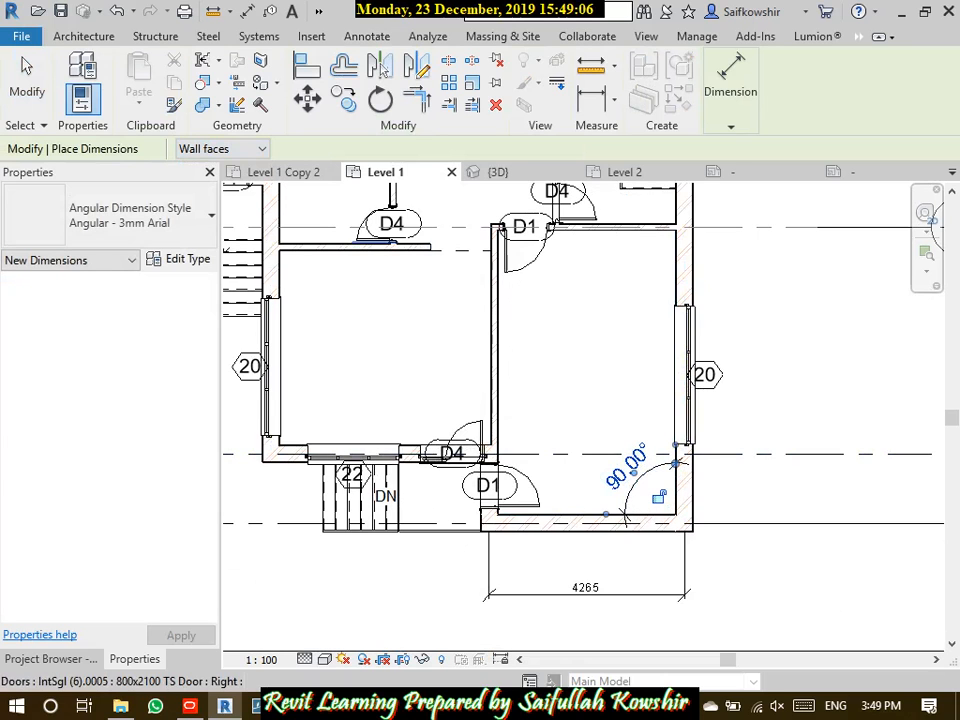
{"action": "left_click", "coordinate": [27, 75]}
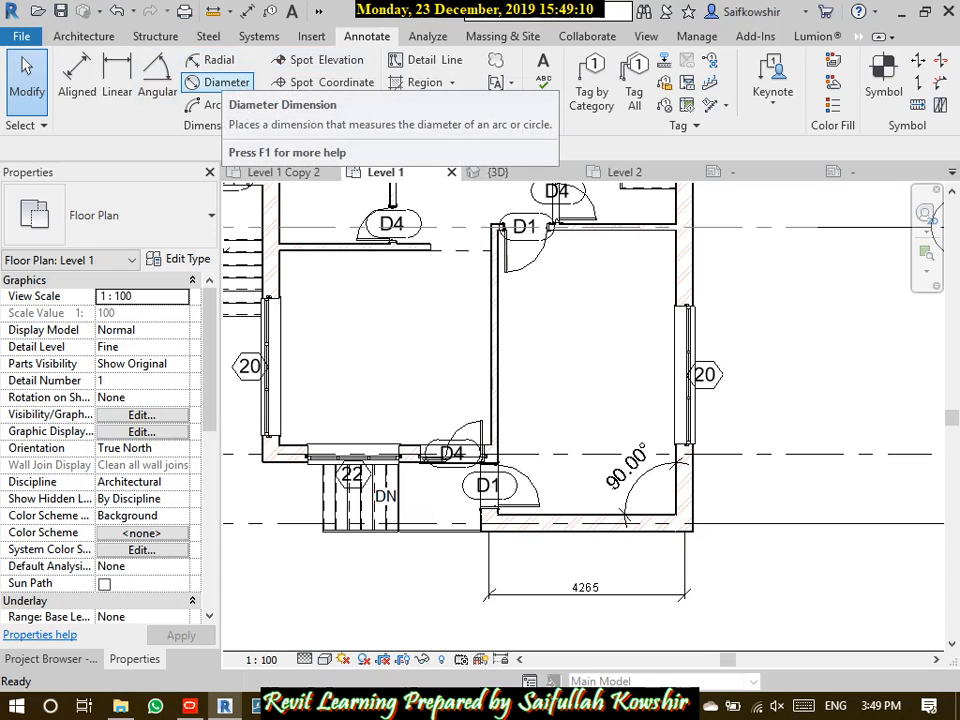
Draw a detail line circle with a radius of about 700 mm outside the building's right wall
{"action": "left_click", "coordinate": [420, 60]}
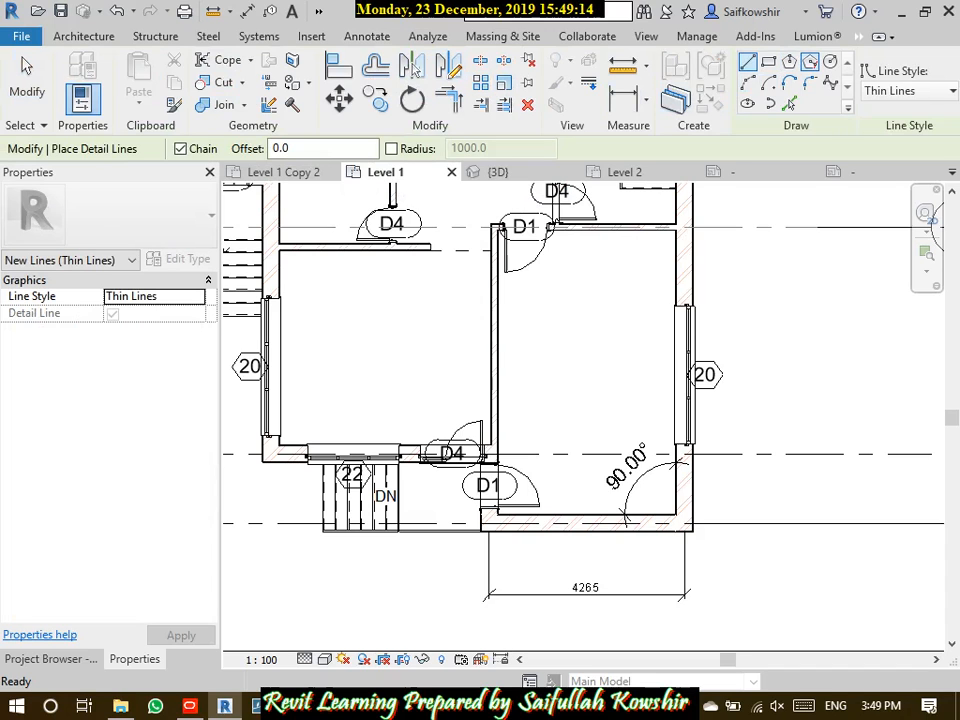
{"action": "left_click", "coordinate": [829, 62]}
{"action": "left_click", "coordinate": [790, 293]}
{"action": "left_click", "coordinate": [820, 300]}
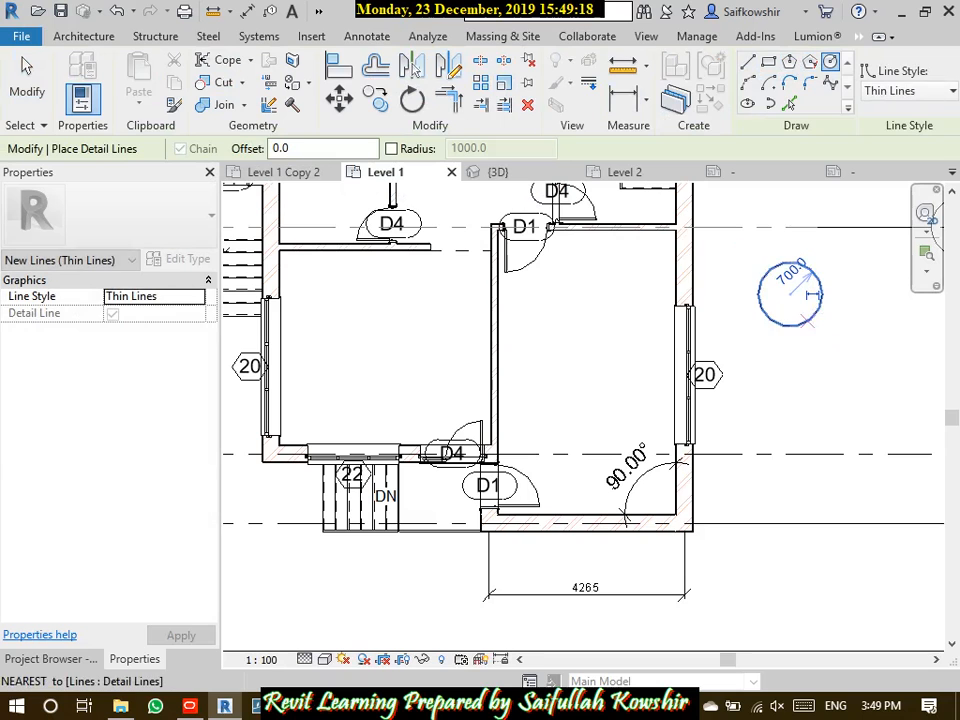
{"action": "left_click", "coordinate": [27, 80]}
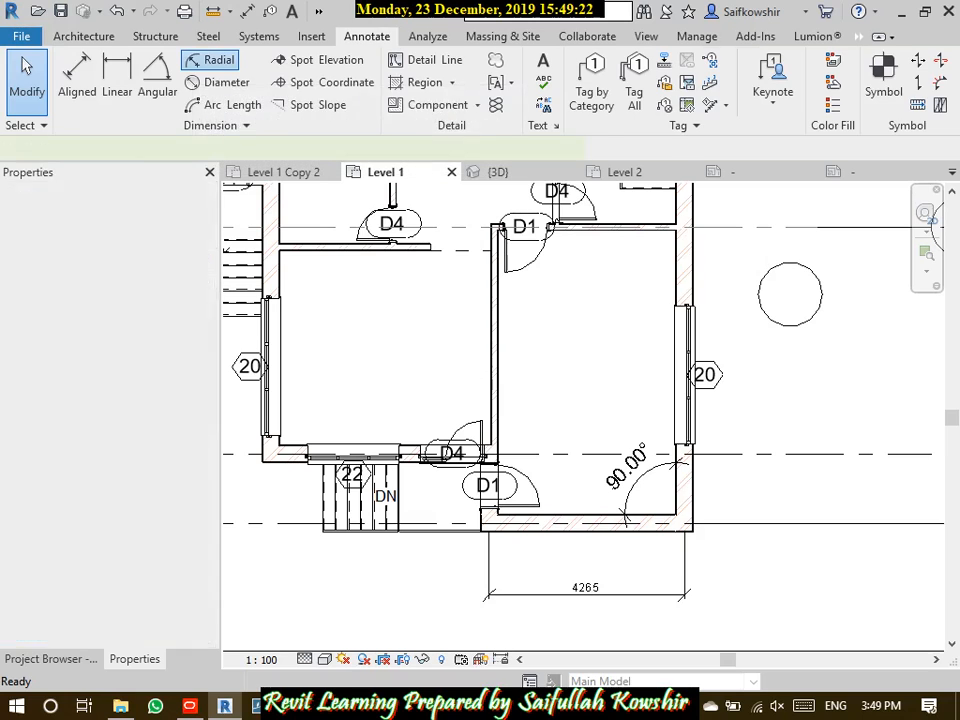
Place a radial dimension on the detail circle
{"action": "left_click", "coordinate": [212, 60]}
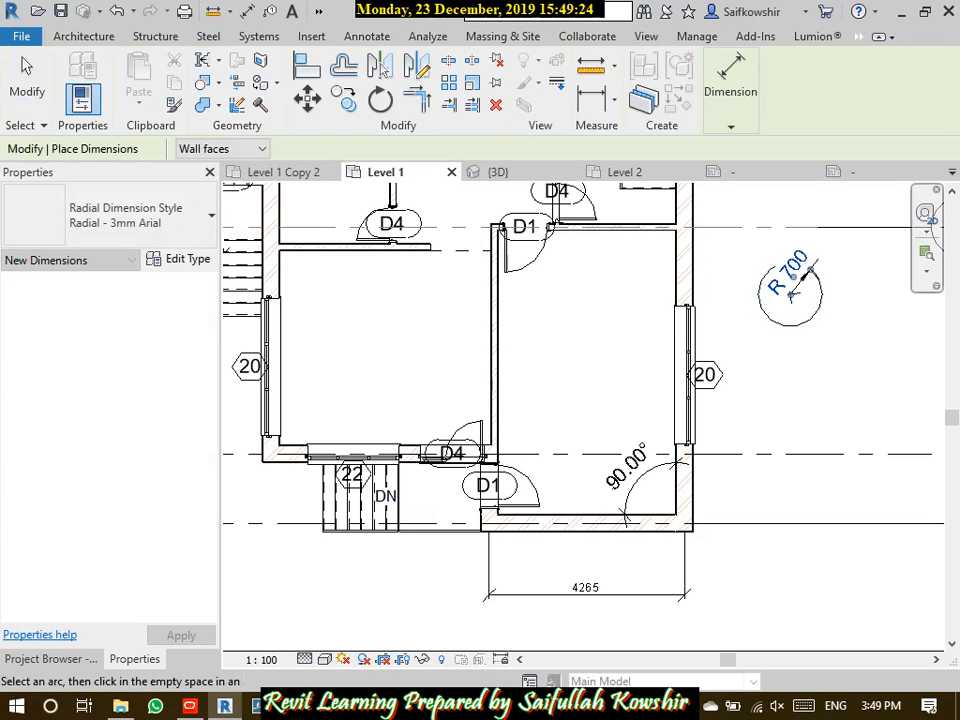
{"action": "key", "text": "Escape"}
{"action": "key", "text": "Escape"}
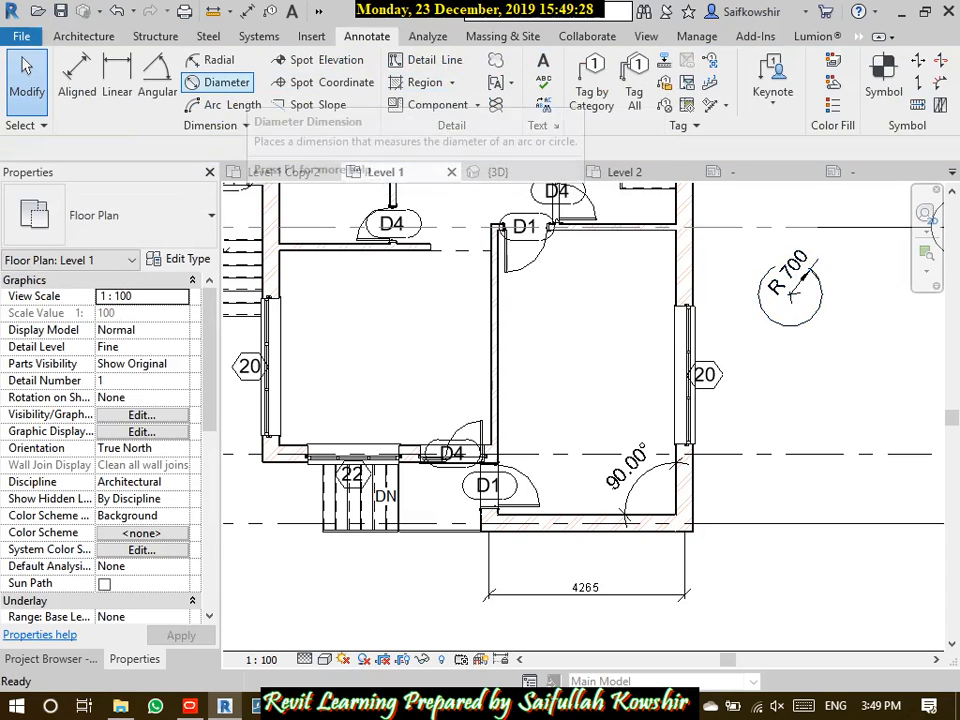
Place a diameter dimension on the detail circle
{"action": "left_click", "coordinate": [220, 82]}
{"action": "scroll", "coordinate": [790, 280], "scroll_direction": "up", "scroll_amount": 2}
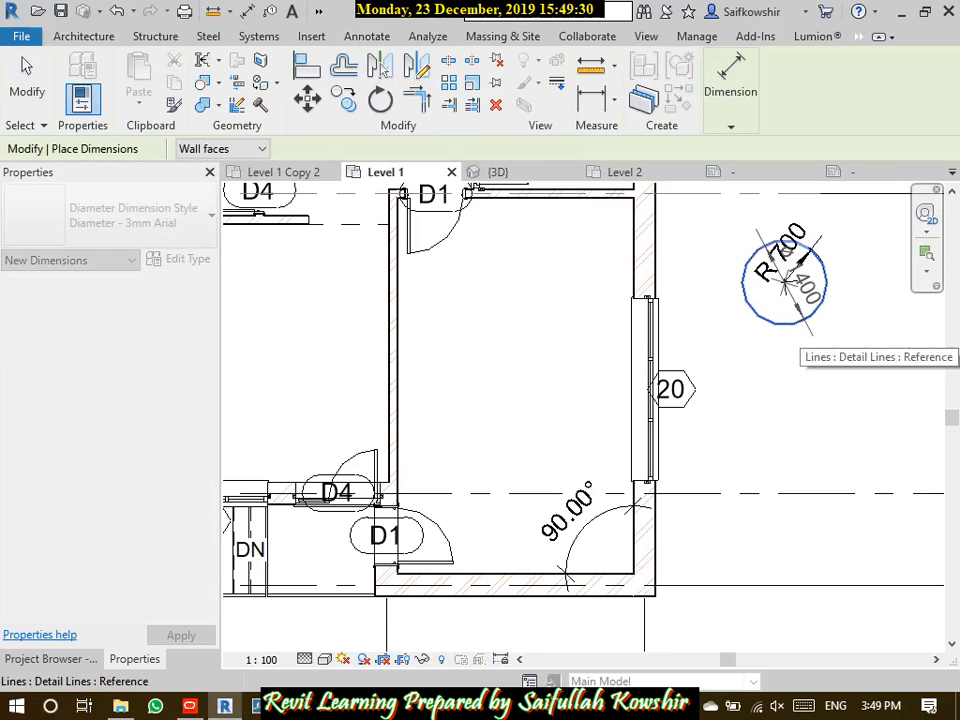
{"action": "left_click", "coordinate": [789, 282]}
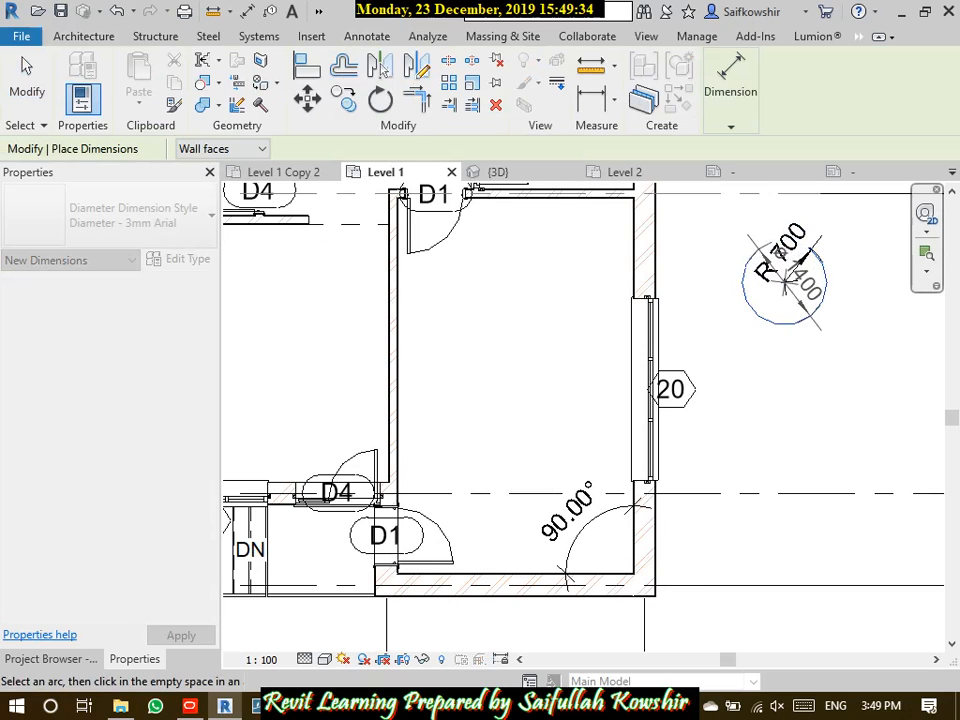
{"action": "left_click", "coordinate": [803, 307]}
{"action": "key", "text": "Escape"}
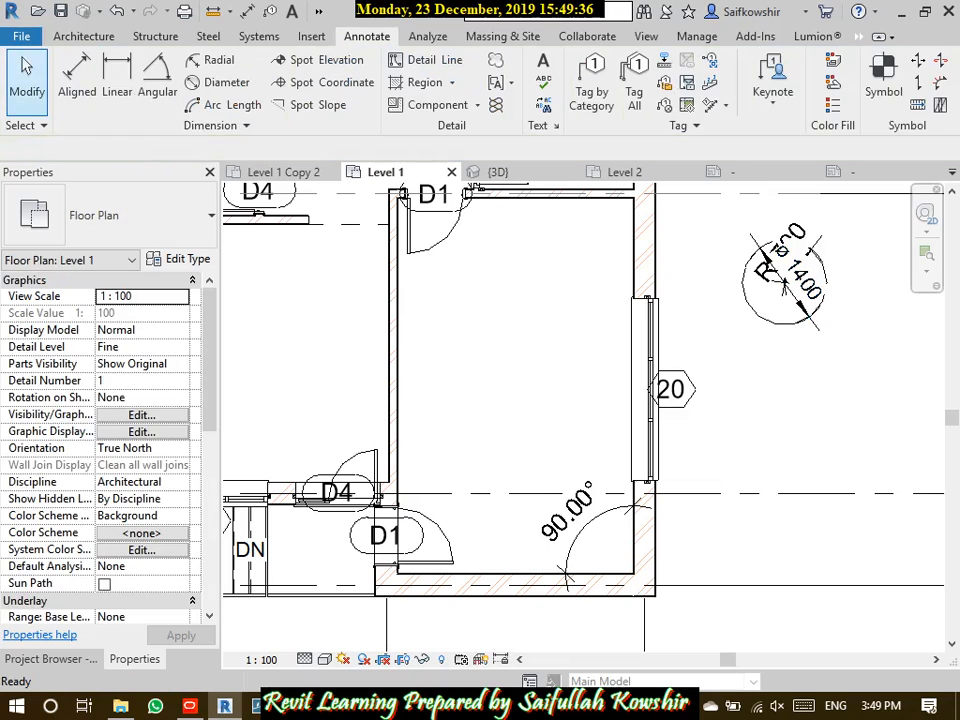
{"action": "left_click", "coordinate": [231, 105]}
{"action": "left_click", "coordinate": [747, 299]}
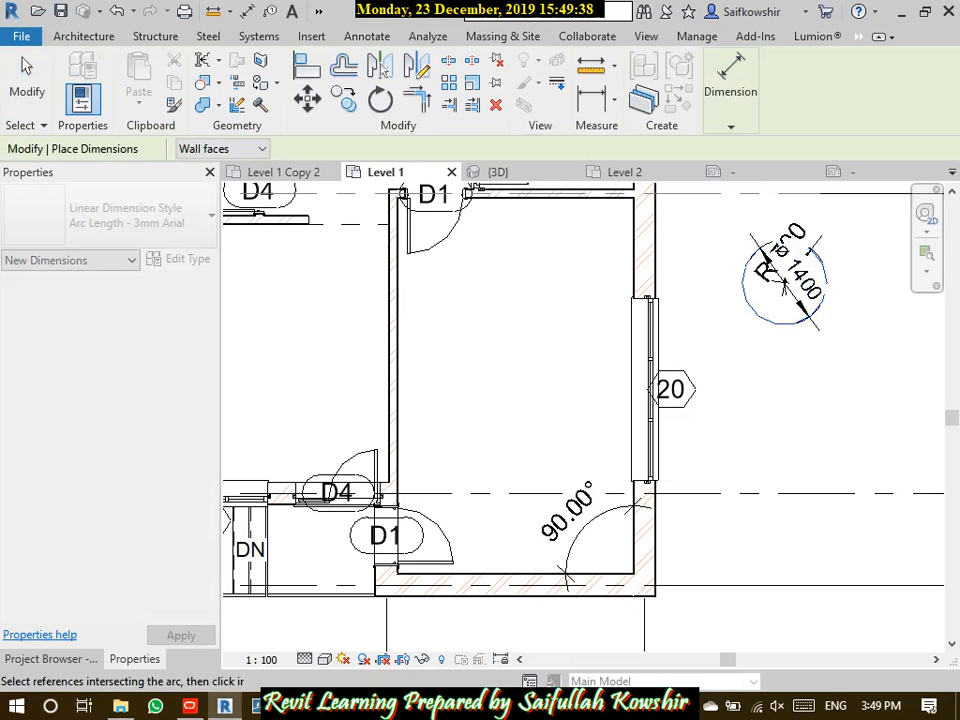
{"action": "key", "text": "Escape"}
{"action": "key", "text": "Escape"}
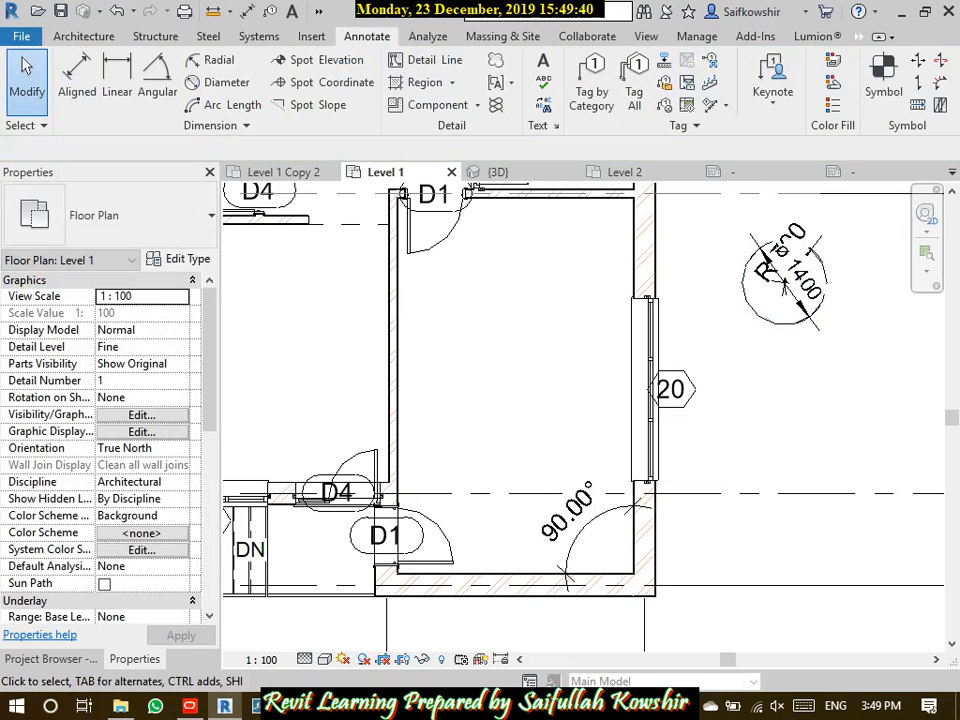
Draw a detail line arc by its start point, end point and radius, curving upward just below the dimensioned circle
{"action": "scroll", "coordinate": [798, 264], "scroll_direction": "up", "scroll_amount": 1}
{"action": "middle_click_drag", "start_coordinate": [798, 264], "coordinate": [789, 303]}
{"action": "scroll", "coordinate": [765, 318], "scroll_direction": "up", "scroll_amount": 4}
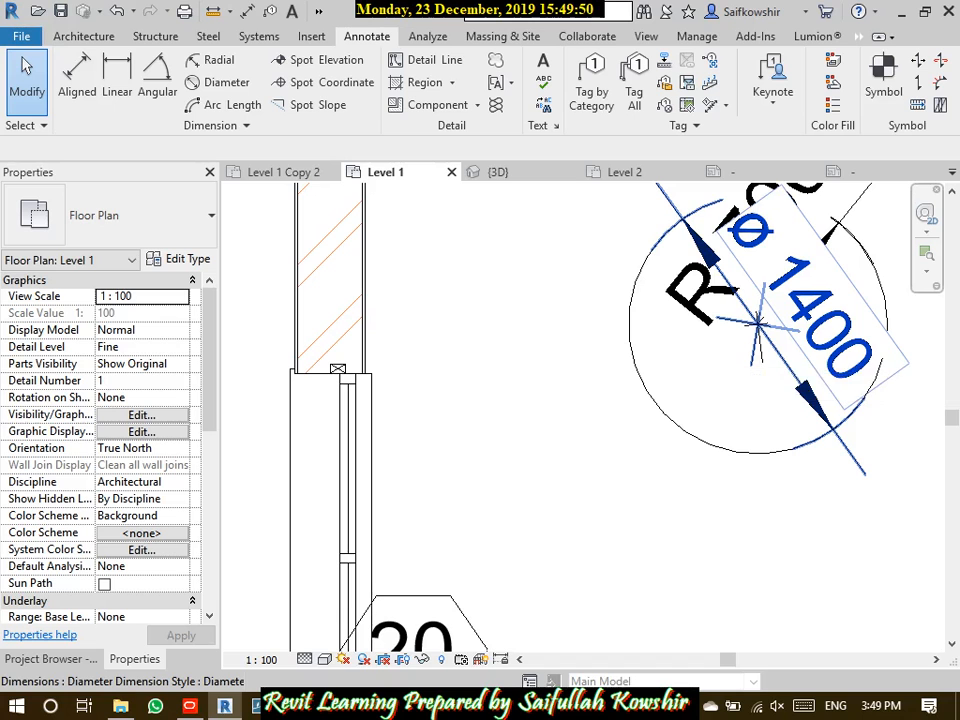
{"action": "scroll", "coordinate": [790, 399], "scroll_direction": "down", "scroll_amount": 2}
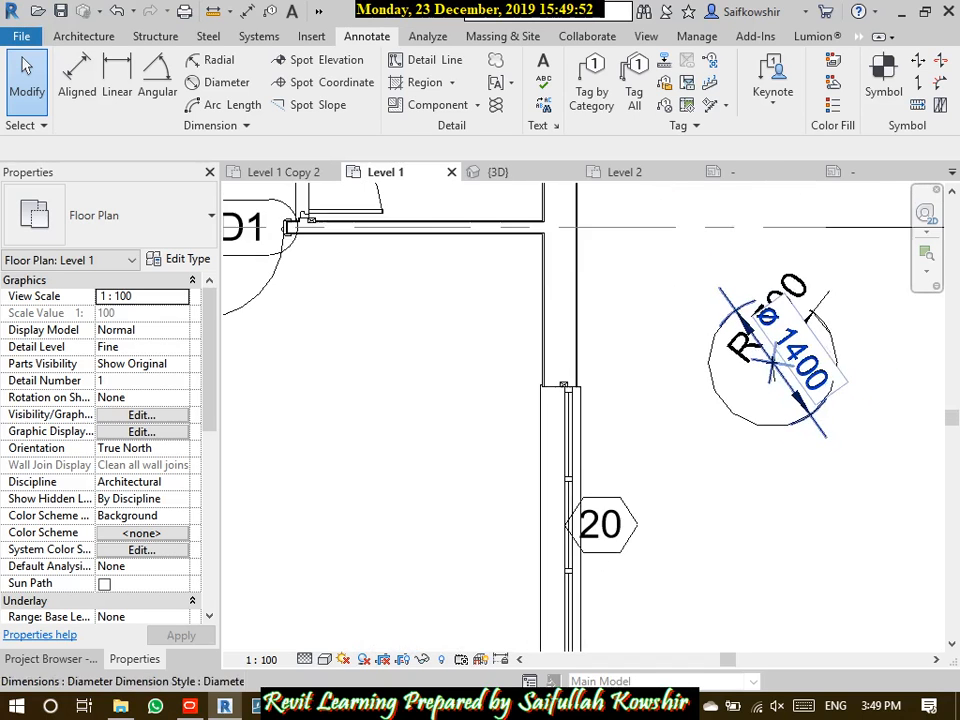
{"action": "middle_click_drag", "start_coordinate": [790, 399], "coordinate": [704, 356]}
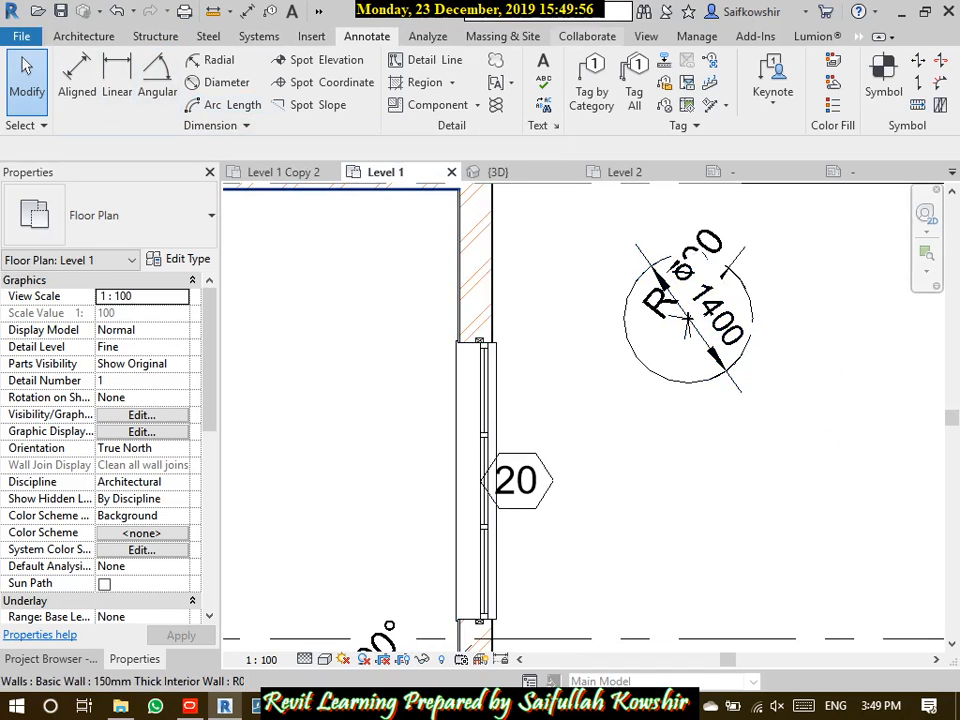
{"action": "left_click", "coordinate": [428, 60]}
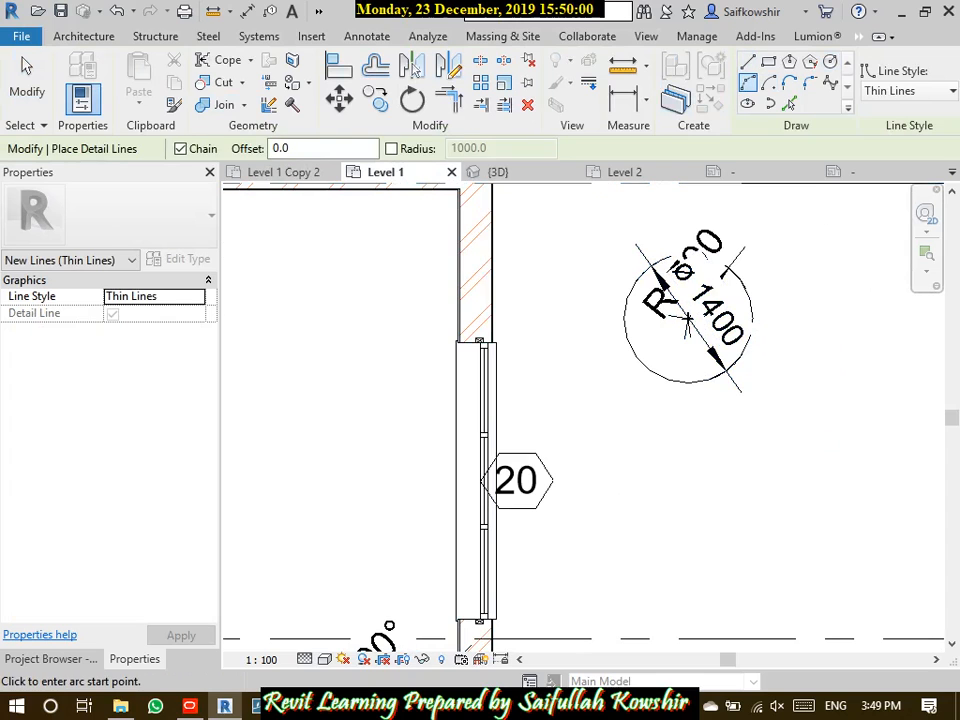
{"action": "left_click", "coordinate": [545, 503]}
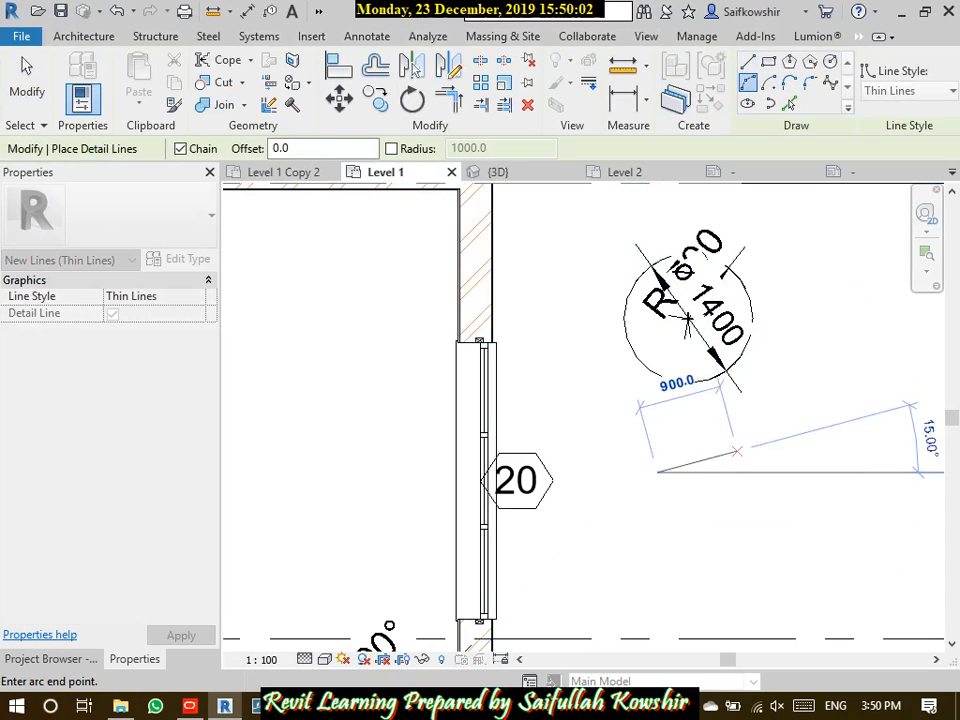
{"action": "left_click", "coordinate": [900, 408]}
{"action": "left_click", "coordinate": [734, 425]}
{"action": "left_click", "coordinate": [27, 80]}
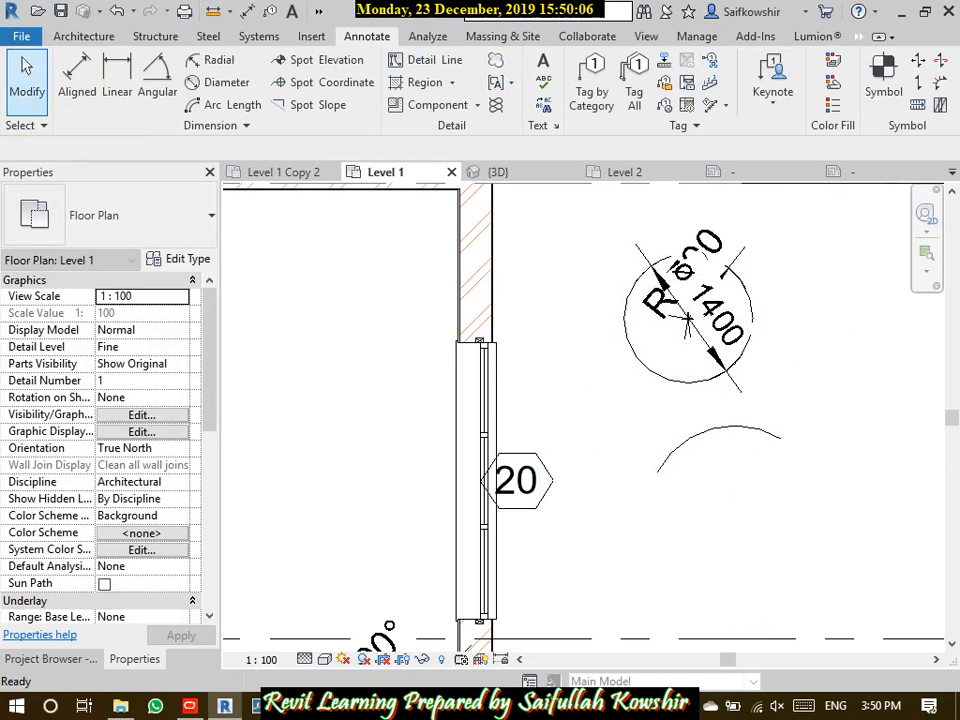
Place a radial dimension on the detail arc below the circle
{"action": "left_click", "coordinate": [157, 80]}
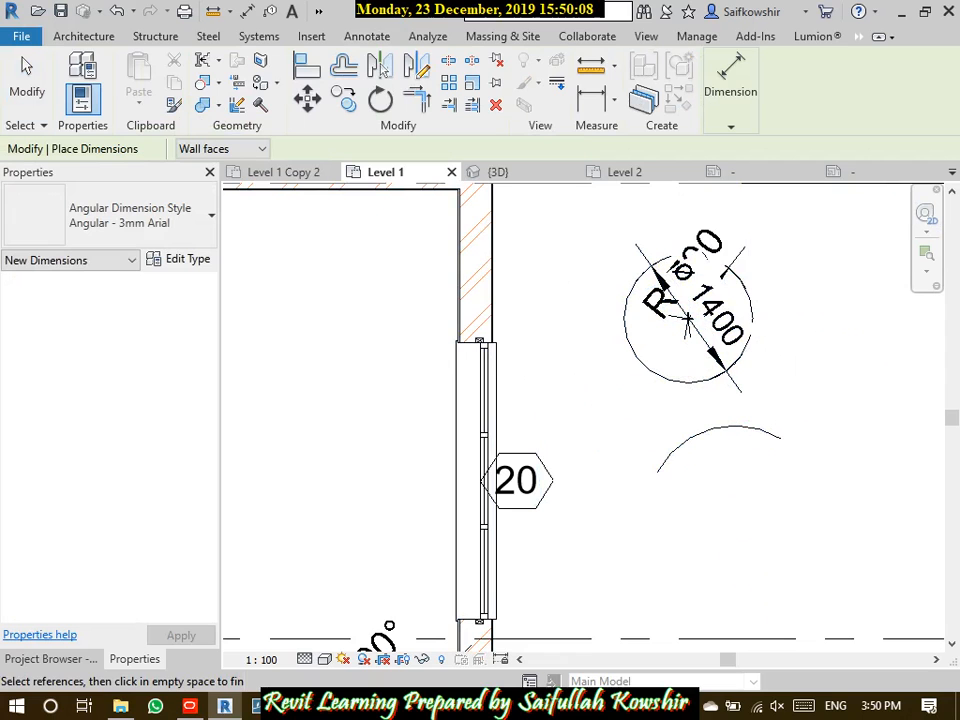
{"action": "left_click", "coordinate": [27, 78]}
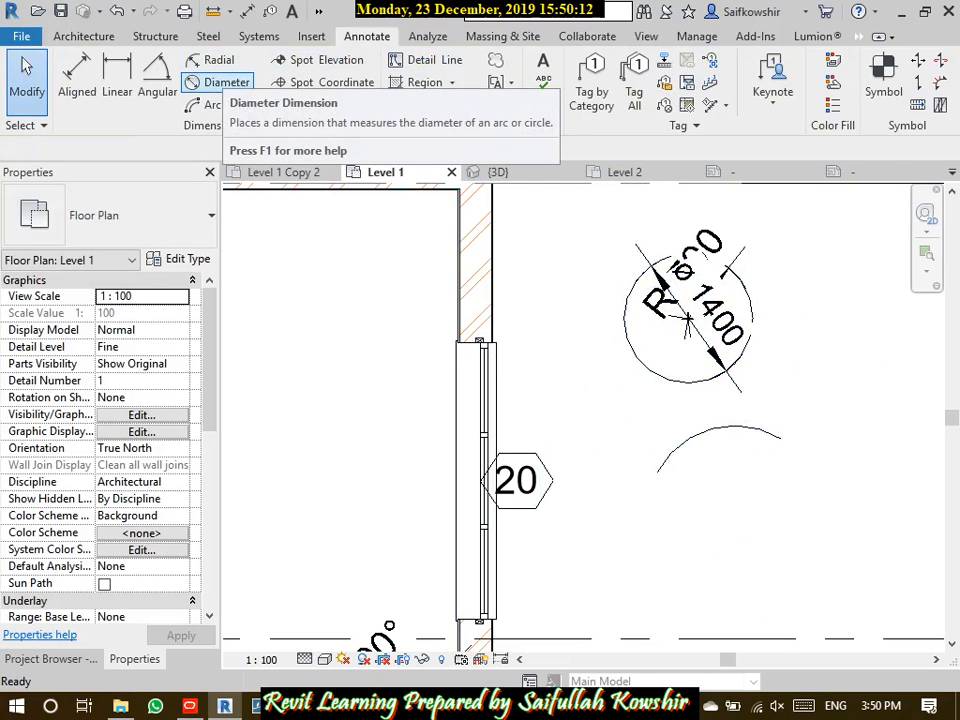
{"action": "left_click", "coordinate": [212, 60]}
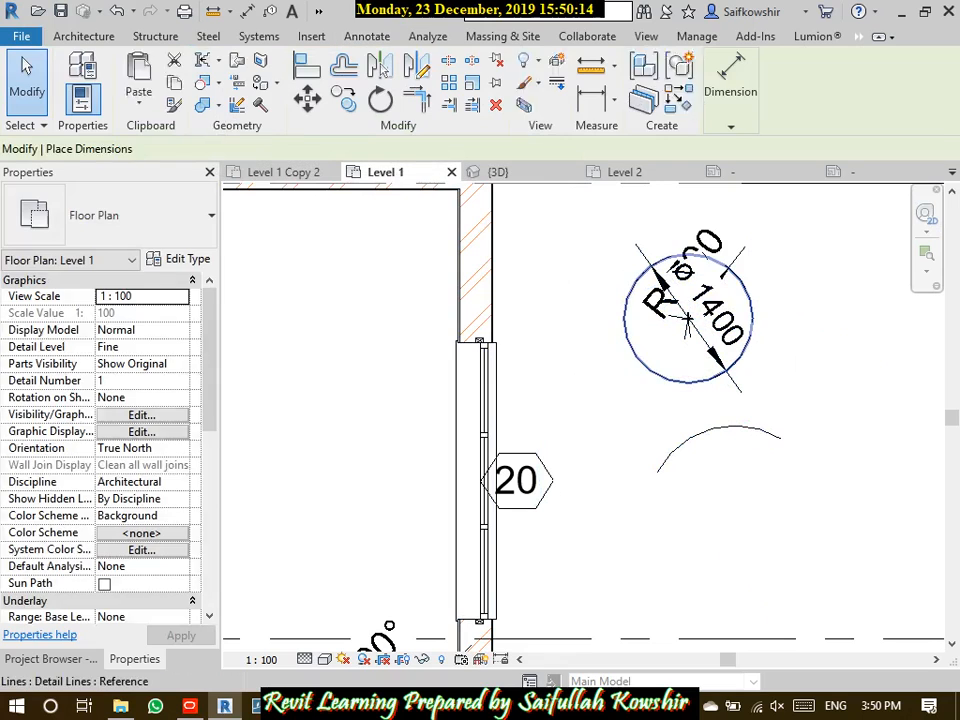
{"action": "left_click", "coordinate": [733, 513]}
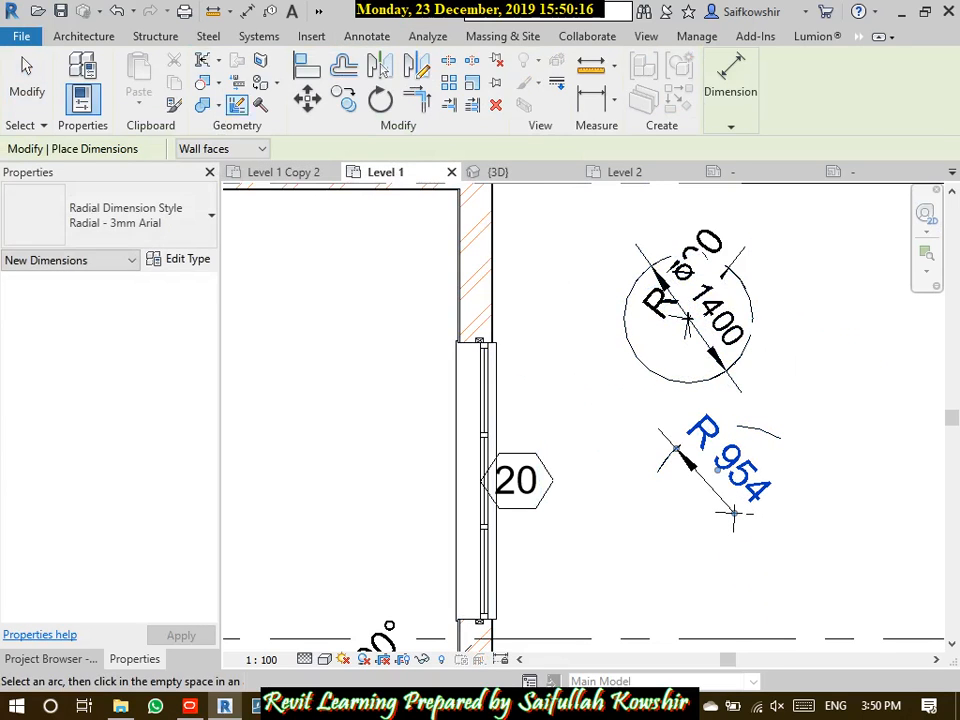
{"action": "key", "text": "Escape"}
{"action": "key", "text": "Escape"}
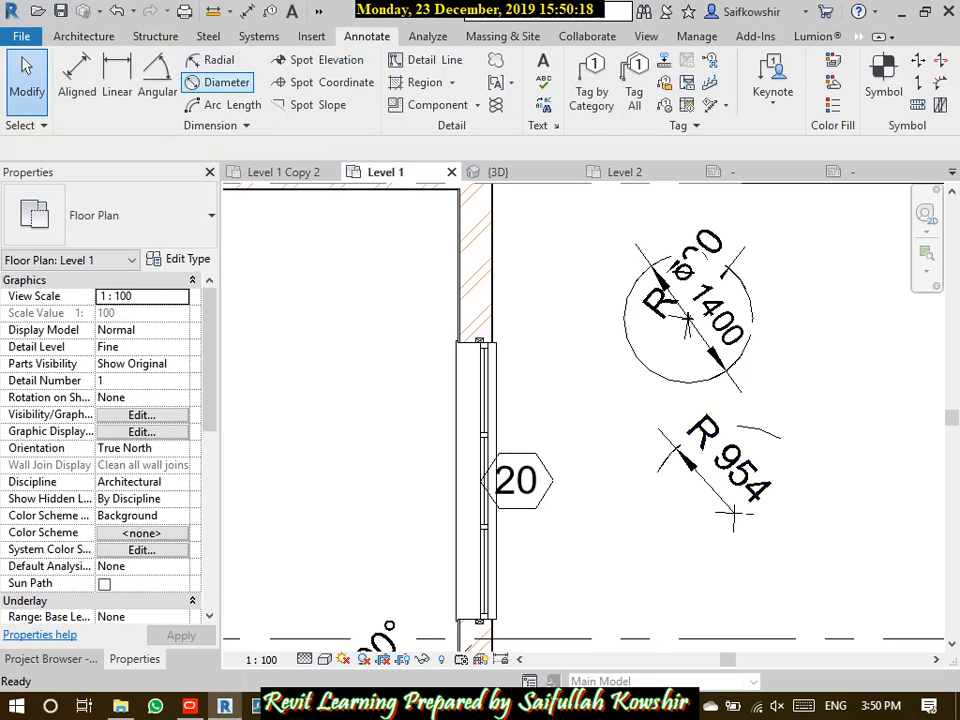
Place a diameter dimension on the detail arc
{"action": "left_click", "coordinate": [222, 82]}
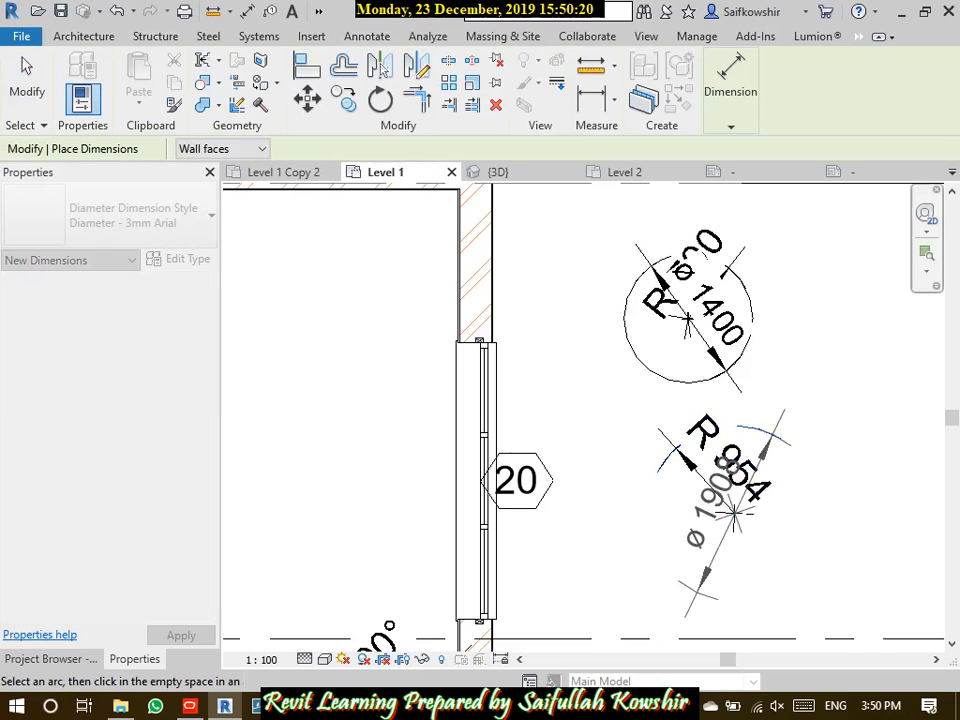
{"action": "left_click", "coordinate": [718, 506]}
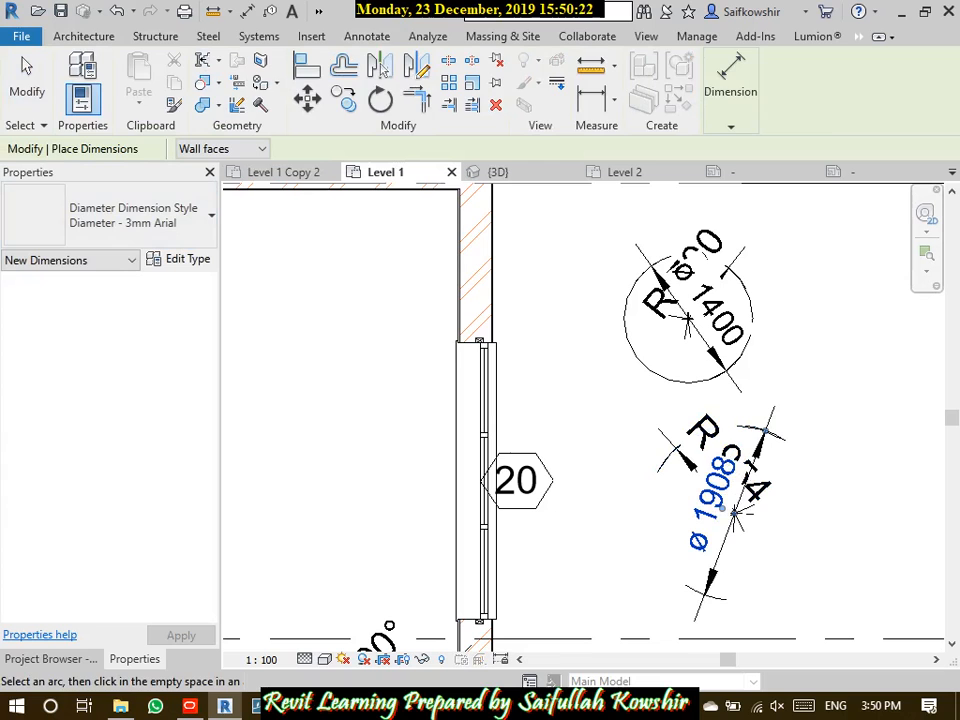
{"action": "key", "text": "Escape"}
{"action": "key", "text": "Escape"}
Try to place an arc length dimension on the detail arc, picking the arc and its end point as reference
{"action": "left_click", "coordinate": [225, 103]}
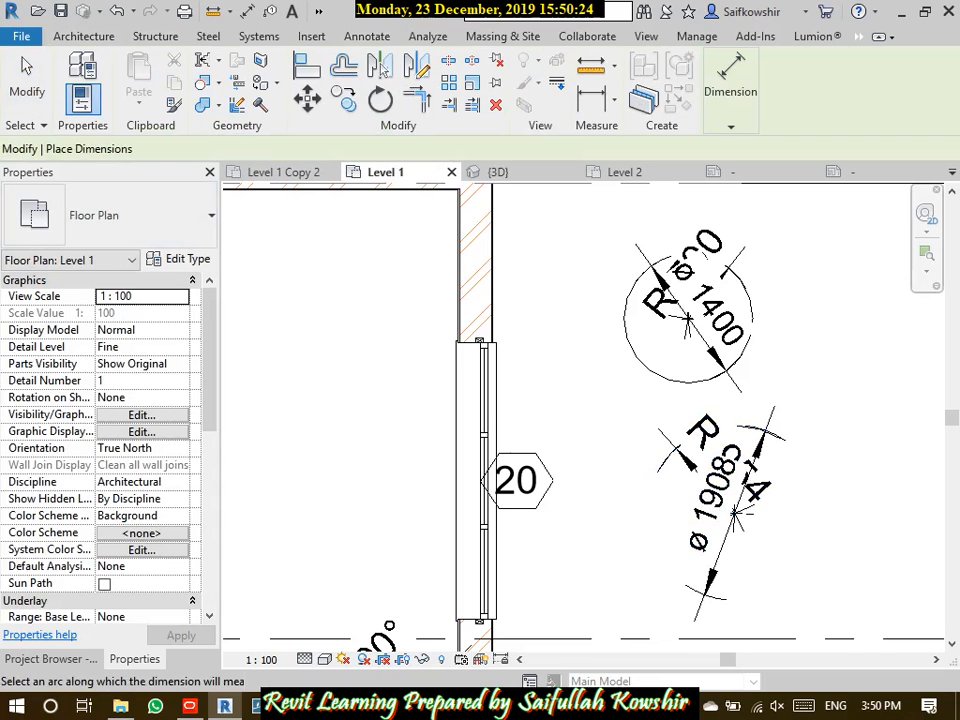
{"action": "left_click", "coordinate": [733, 427]}
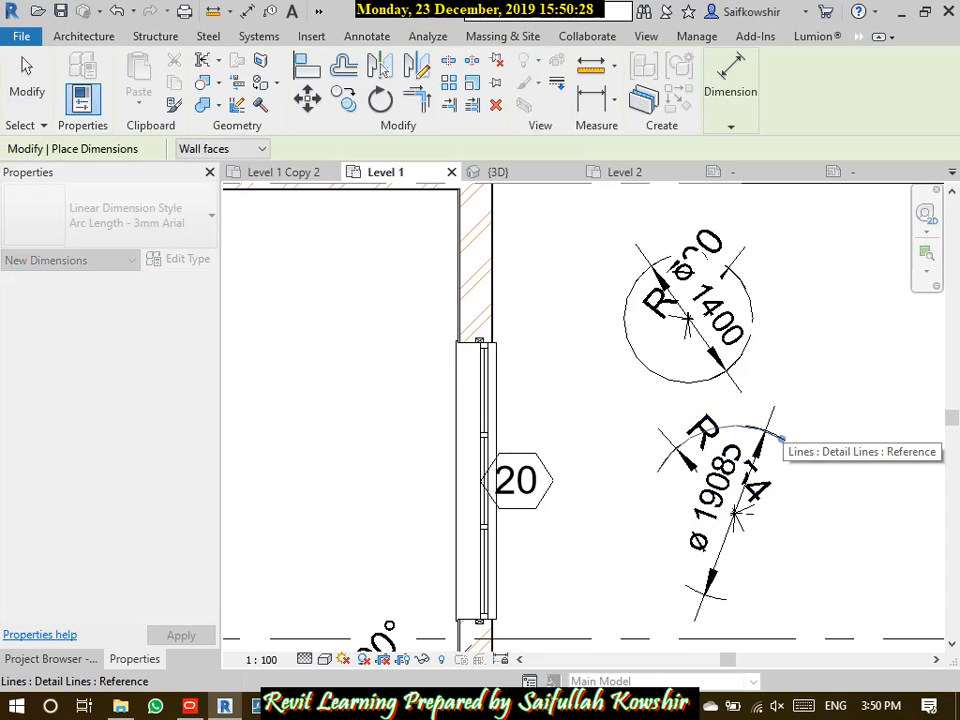
{"action": "left_click", "coordinate": [782, 439]}
{"action": "left_click", "coordinate": [27, 75]}
{"action": "left_click", "coordinate": [367, 36]}
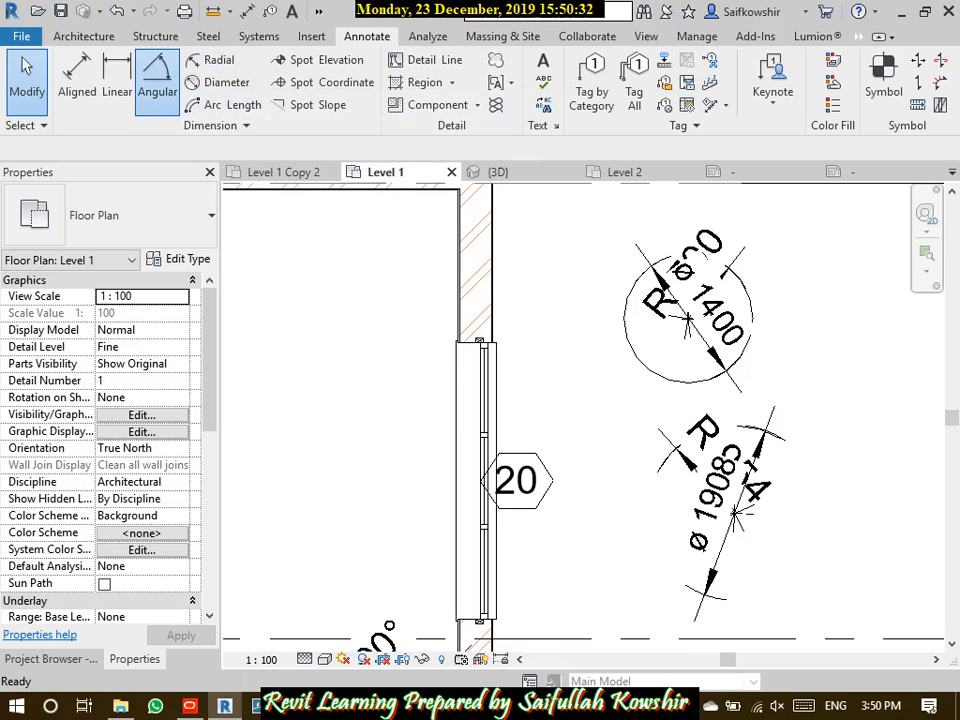
{"action": "left_click", "coordinate": [157, 75]}
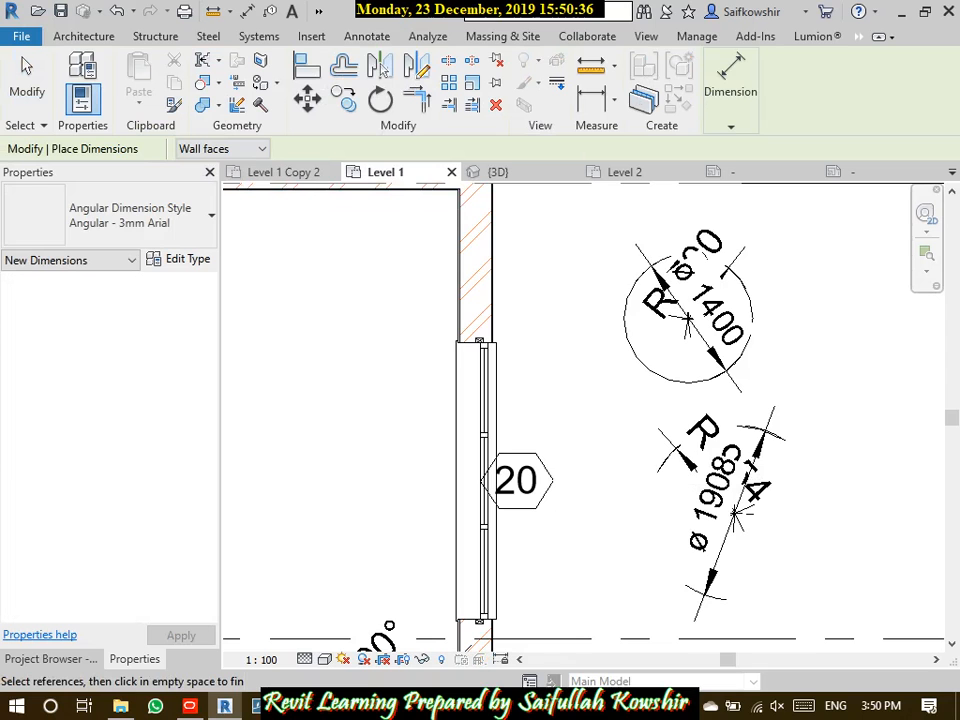
{"action": "scroll", "coordinate": [745, 440], "scroll_direction": "up", "scroll_amount": 3}
{"action": "scroll", "coordinate": [745, 440], "scroll_direction": "down", "scroll_amount": 3}
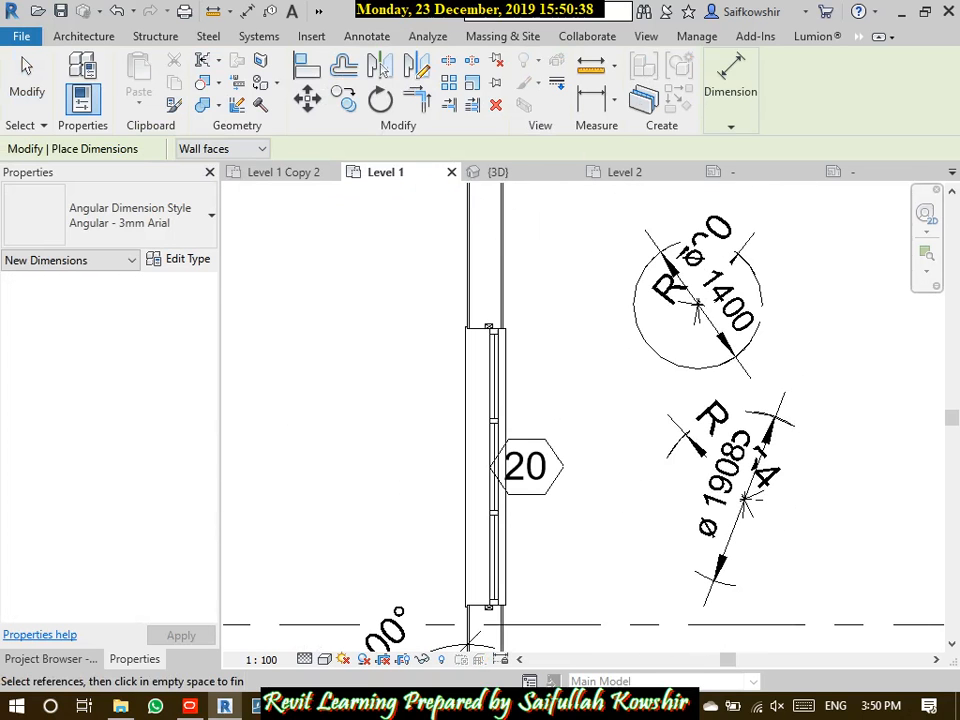
{"action": "key", "text": "Escape"}
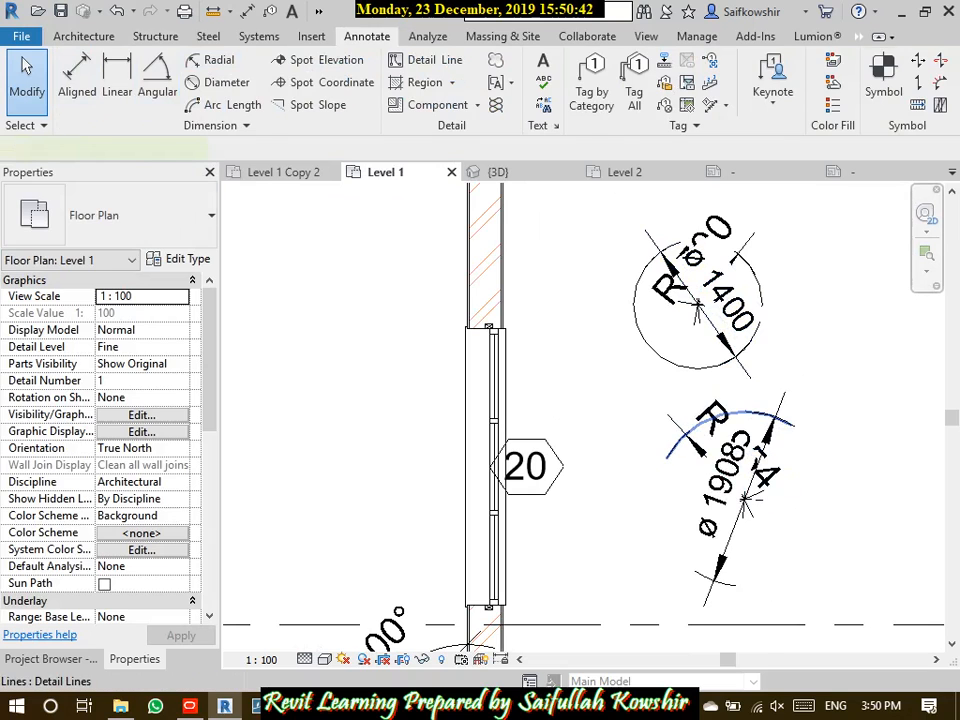
Select the detail arc and make its temporary angle dimension permanent
{"action": "left_click", "coordinate": [738, 413]}
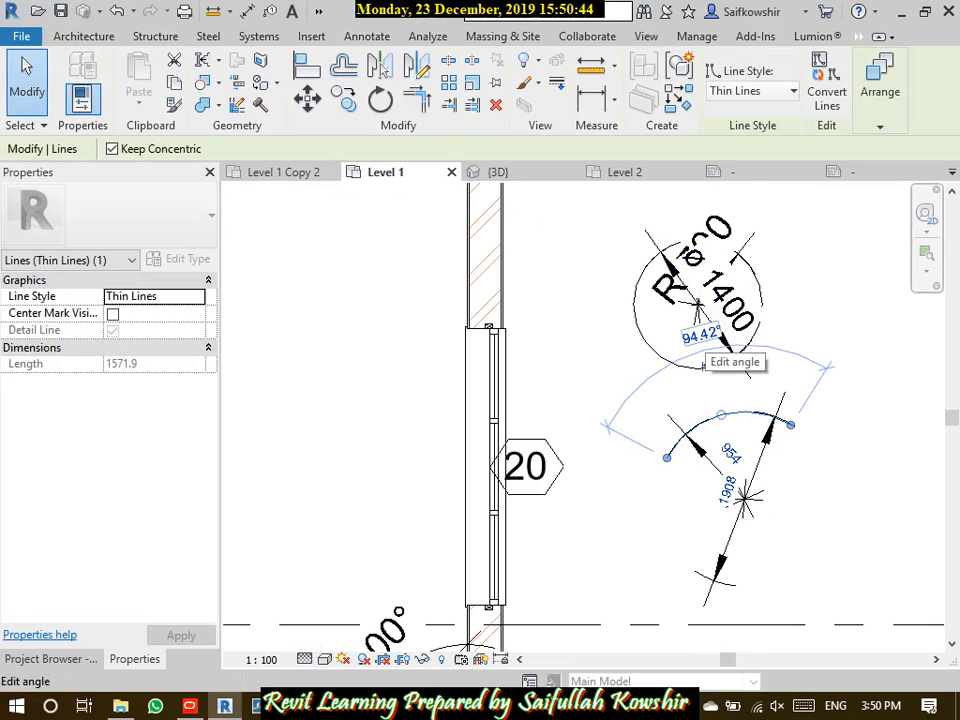
{"action": "key", "text": "Escape"}
{"action": "scroll", "coordinate": [752, 420], "scroll_direction": "up", "scroll_amount": 3}
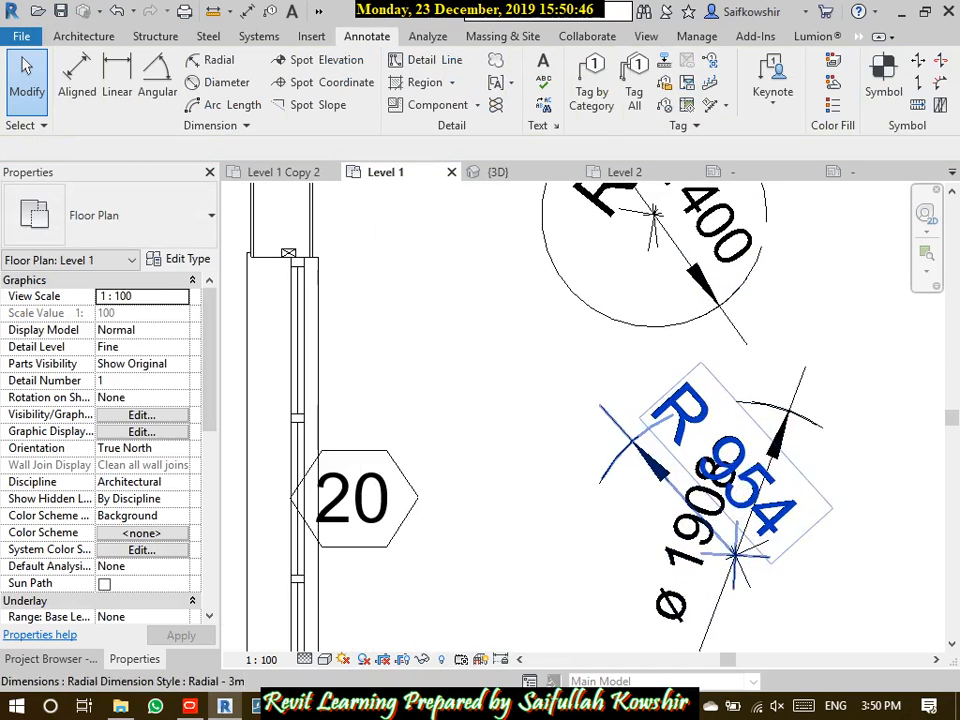
{"action": "left_click", "coordinate": [768, 405]}
{"action": "scroll", "coordinate": [820, 510], "scroll_direction": "down", "scroll_amount": 2}
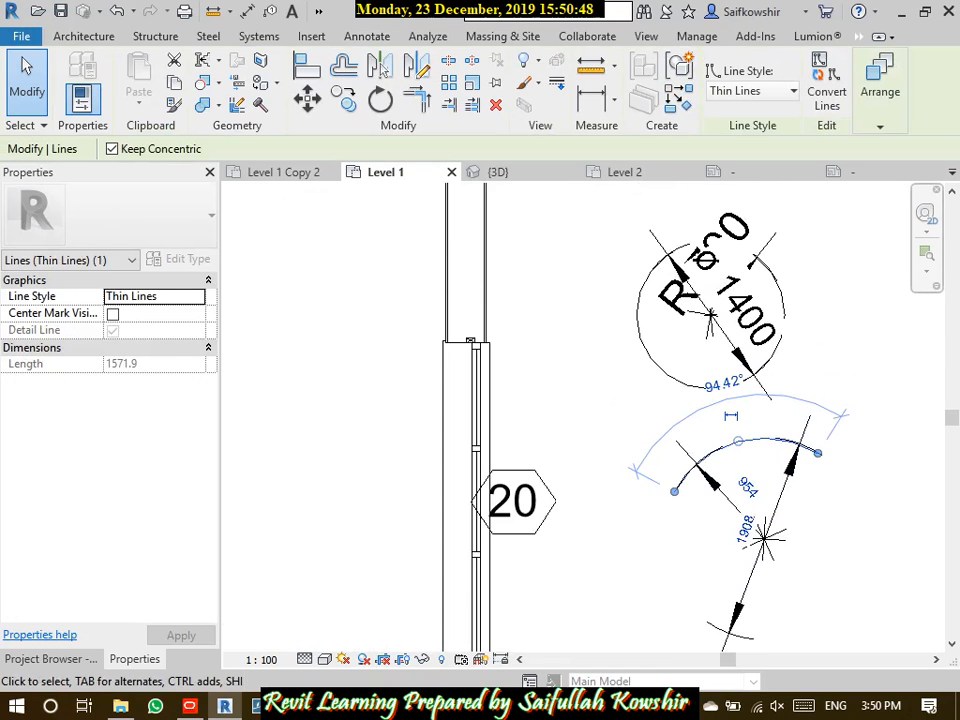
{"action": "scroll", "coordinate": [731, 415], "scroll_direction": "up", "scroll_amount": 3}
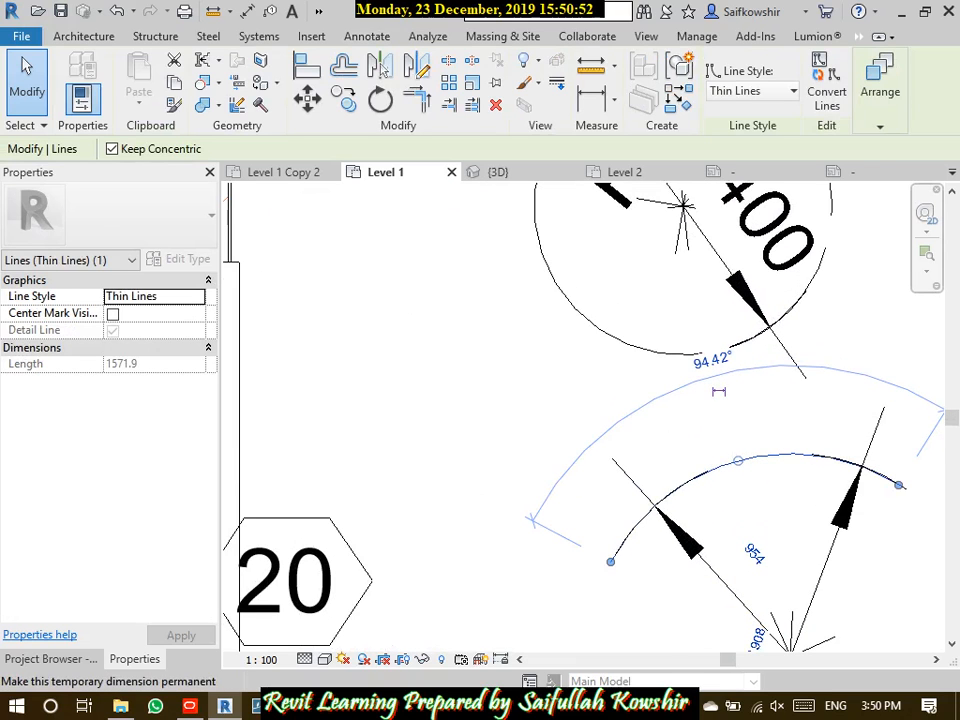
{"action": "left_click", "coordinate": [718, 391]}
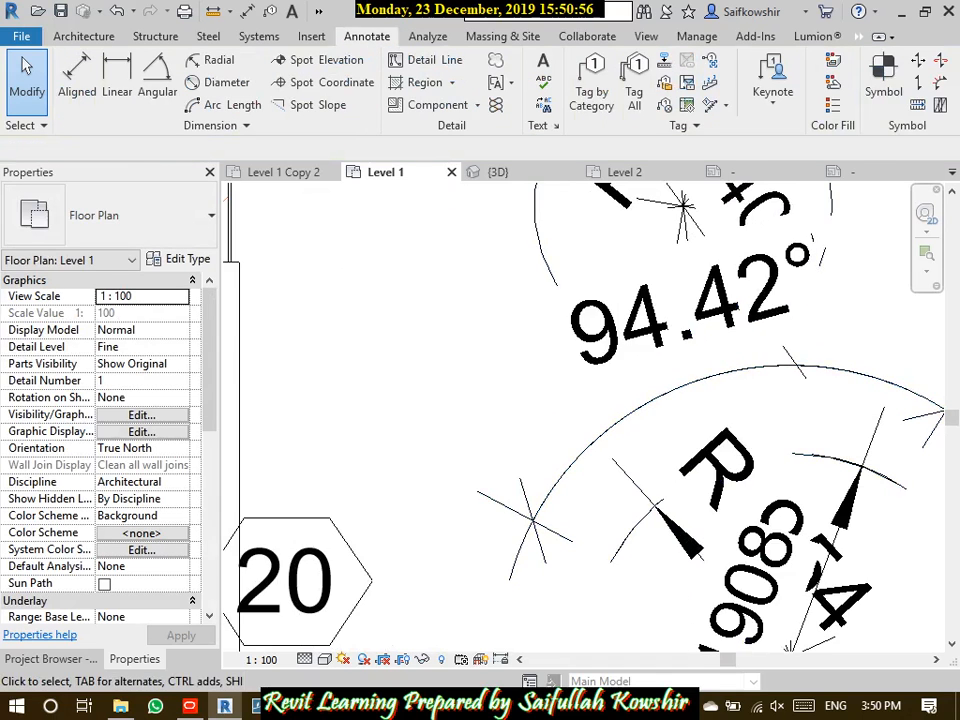
Delete the detail circle, the detail arc and all of their dimensions outside the building's right wall
{"action": "scroll", "coordinate": [716, 407], "scroll_direction": "down", "scroll_amount": 3}
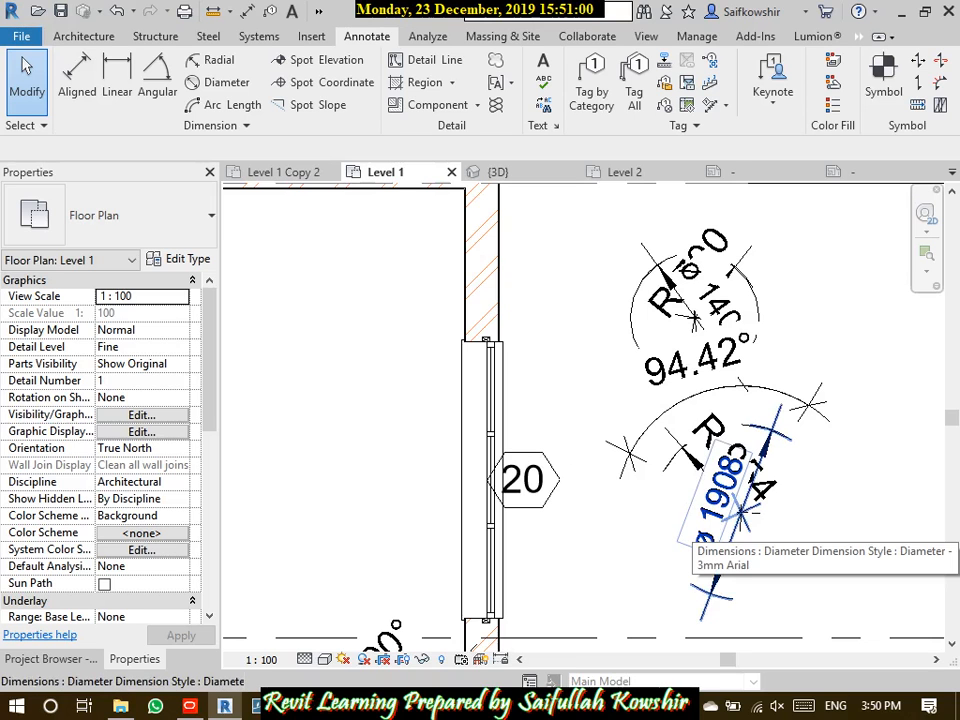
{"action": "scroll", "coordinate": [694, 497], "scroll_direction": "down", "scroll_amount": 2}
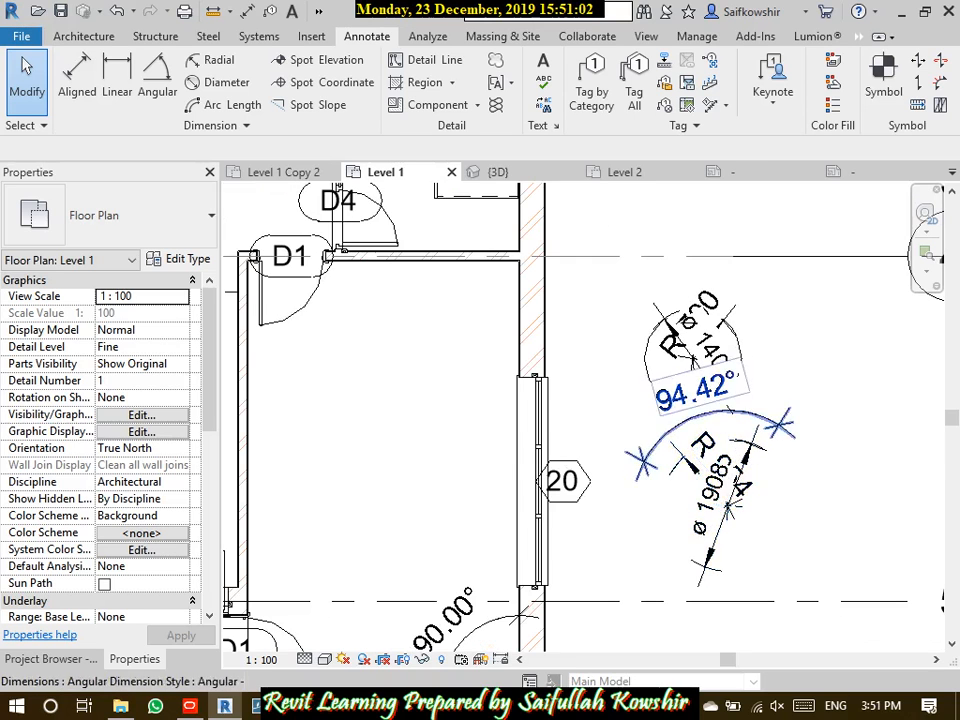
{"action": "scroll", "coordinate": [693, 368], "scroll_direction": "up", "scroll_amount": 2}
{"action": "left_click_drag", "start_coordinate": [574, 261], "coordinate": [857, 643]}
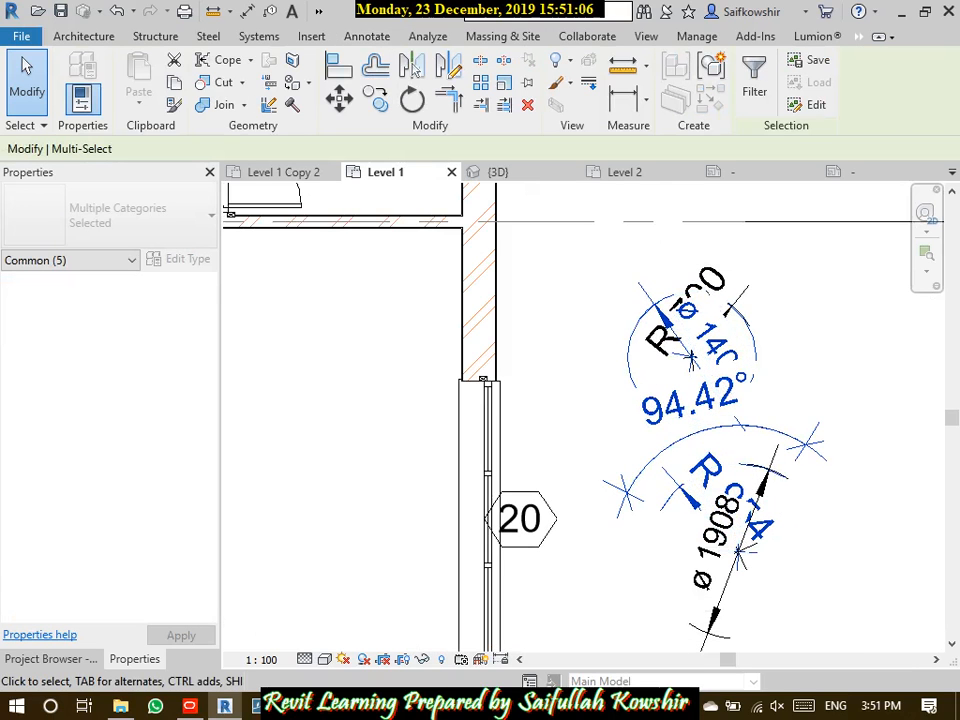
{"action": "key", "text": "Delete"}
Place a spot elevation with leader and shoulder on the floor of the lower-right room between grids 4 and 5 in Level 1
{"action": "scroll", "coordinate": [733, 448], "scroll_direction": "down", "scroll_amount": 2}
{"action": "middle_click_drag", "start_coordinate": [580, 420], "coordinate": [587, 366]}
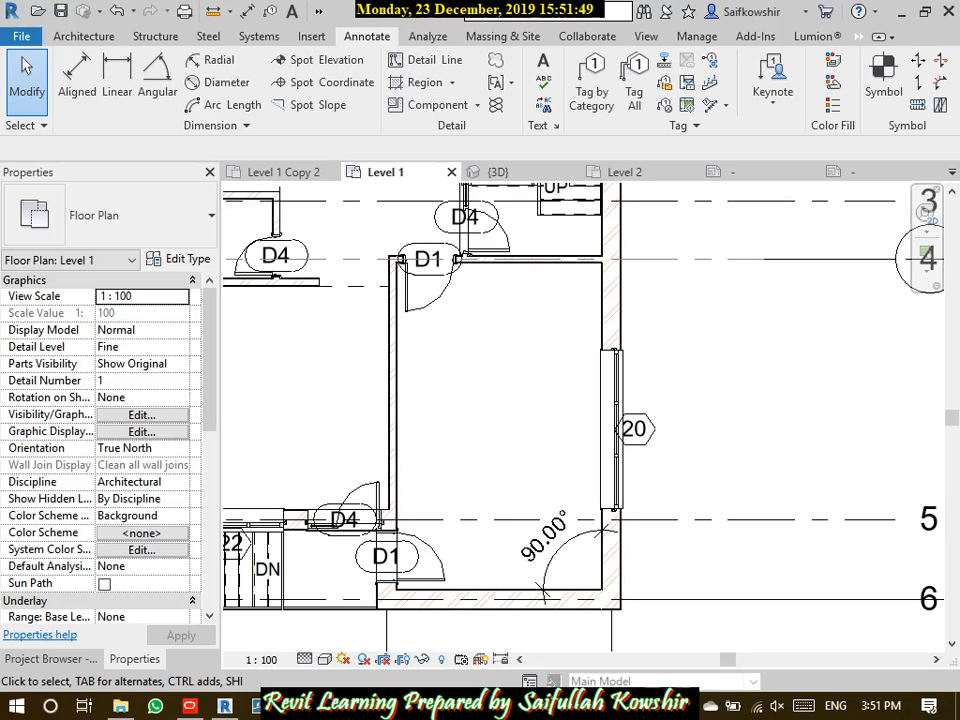
{"action": "scroll", "coordinate": [602, 491], "scroll_direction": "down", "scroll_amount": 5}
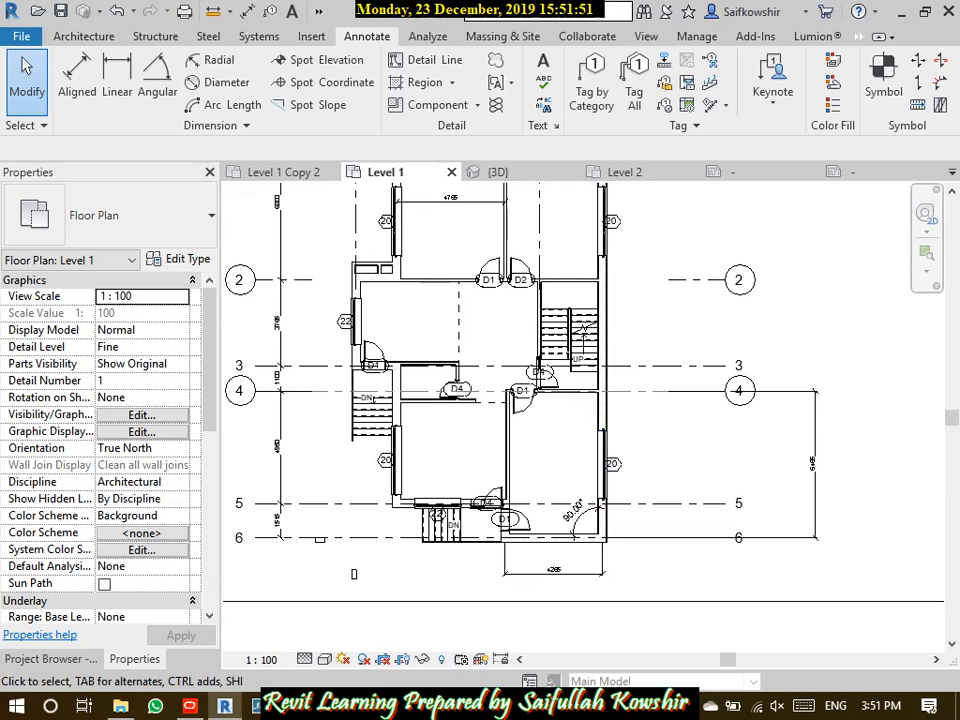
{"action": "scroll", "coordinate": [526, 461], "scroll_direction": "up", "scroll_amount": 2}
{"action": "middle_click_drag", "start_coordinate": [526, 461], "coordinate": [610, 461]}
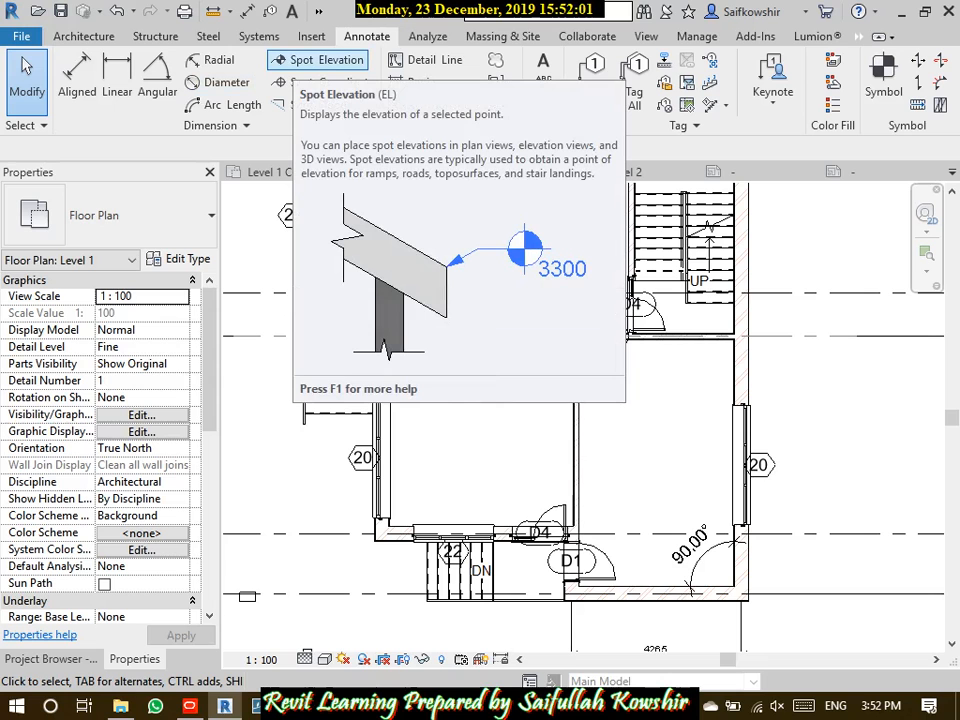
{"action": "left_click", "coordinate": [320, 60]}
{"action": "scroll", "coordinate": [656, 453], "scroll_direction": "down", "scroll_amount": 4}
{"action": "middle_click_drag", "start_coordinate": [656, 453], "coordinate": [648, 418]}
{"action": "scroll", "coordinate": [652, 412], "scroll_direction": "up", "scroll_amount": 2}
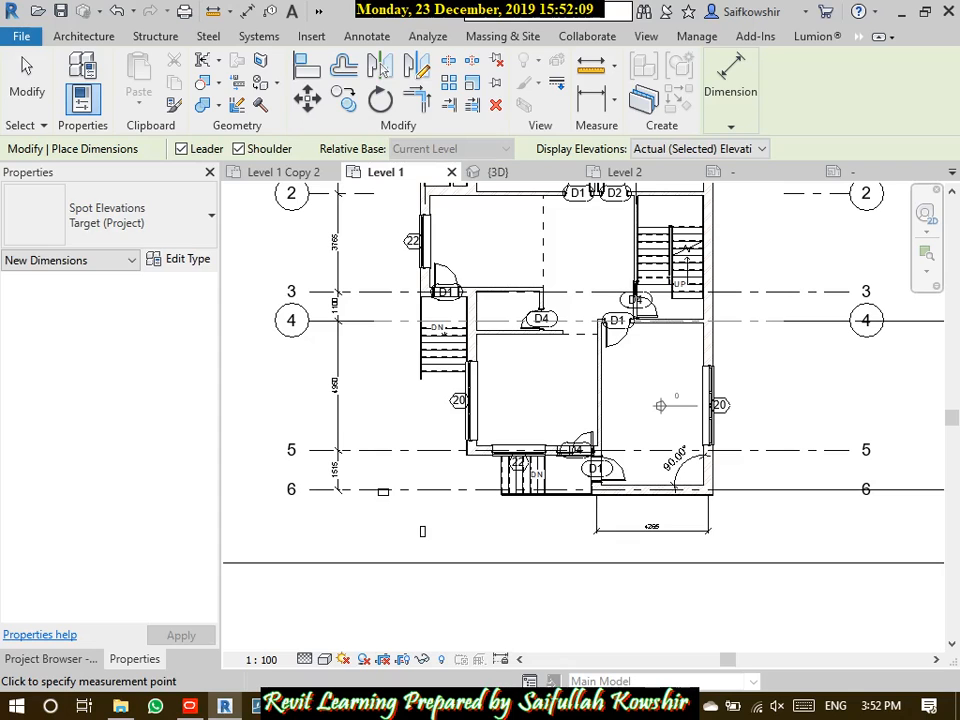
{"action": "left_click", "coordinate": [660, 406]}
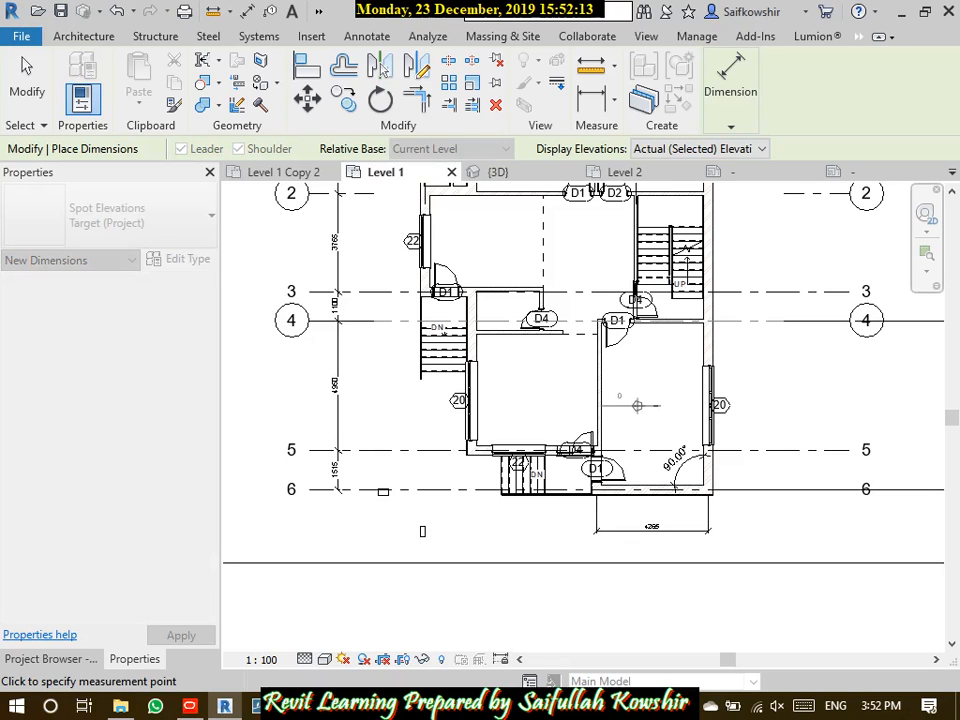
{"action": "left_click", "coordinate": [670, 401]}
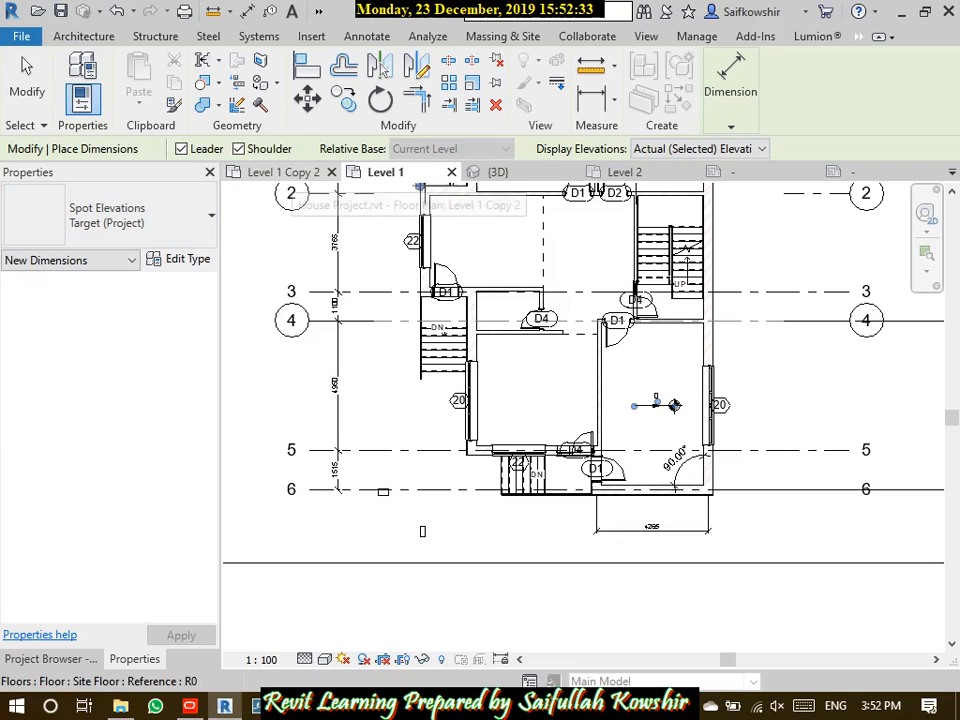
Open the Basement floor plan and place a spot elevation with a leader on its floor between grids 4 and 5
{"action": "left_click", "coordinate": [51, 659]}
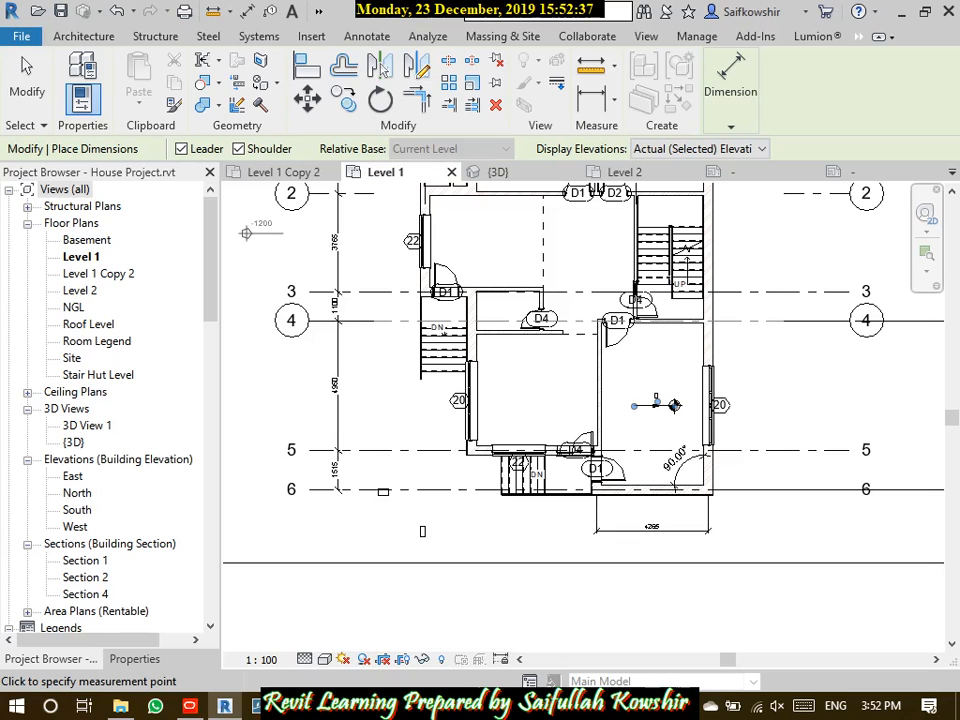
{"action": "double_click", "coordinate": [87, 240]}
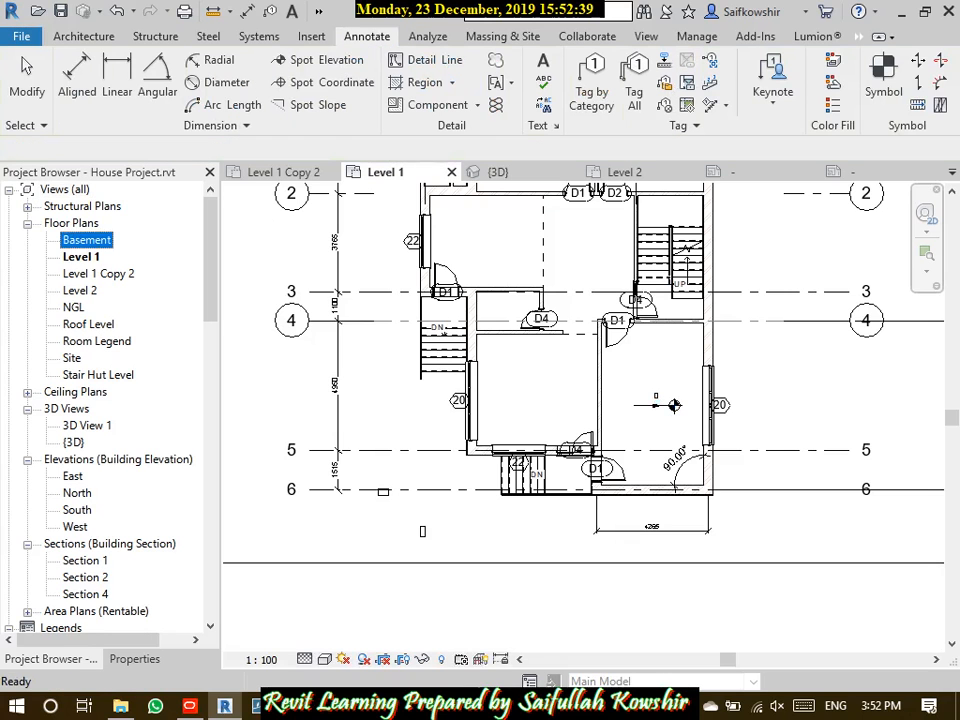
{"action": "middle_click_drag", "start_coordinate": [540, 390], "coordinate": [566, 468]}
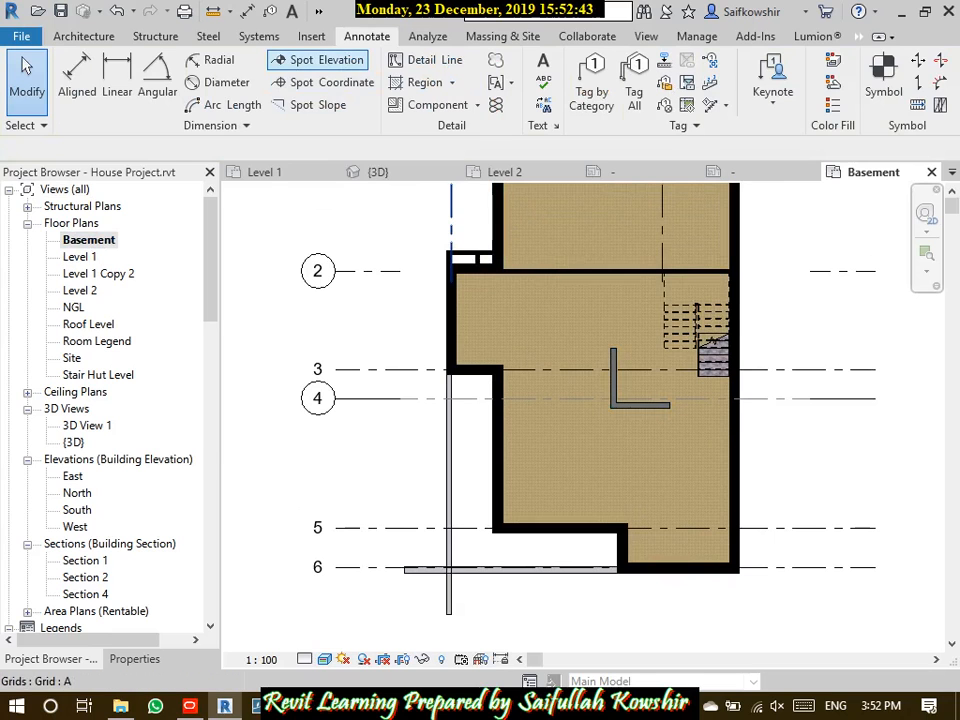
{"action": "left_click", "coordinate": [328, 59]}
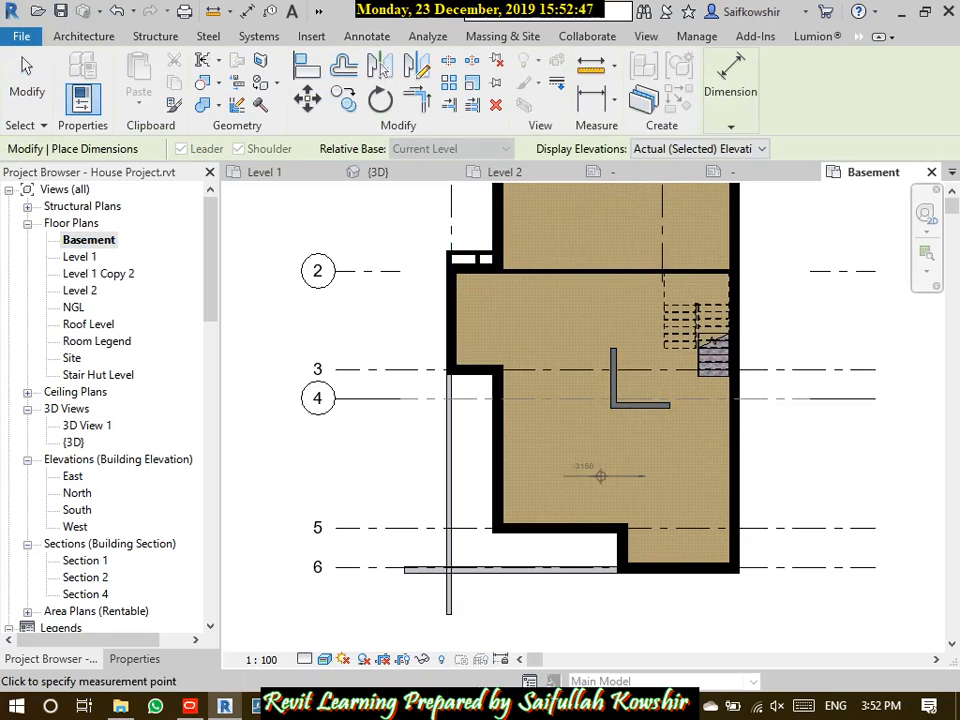
{"action": "left_click", "coordinate": [589, 476]}
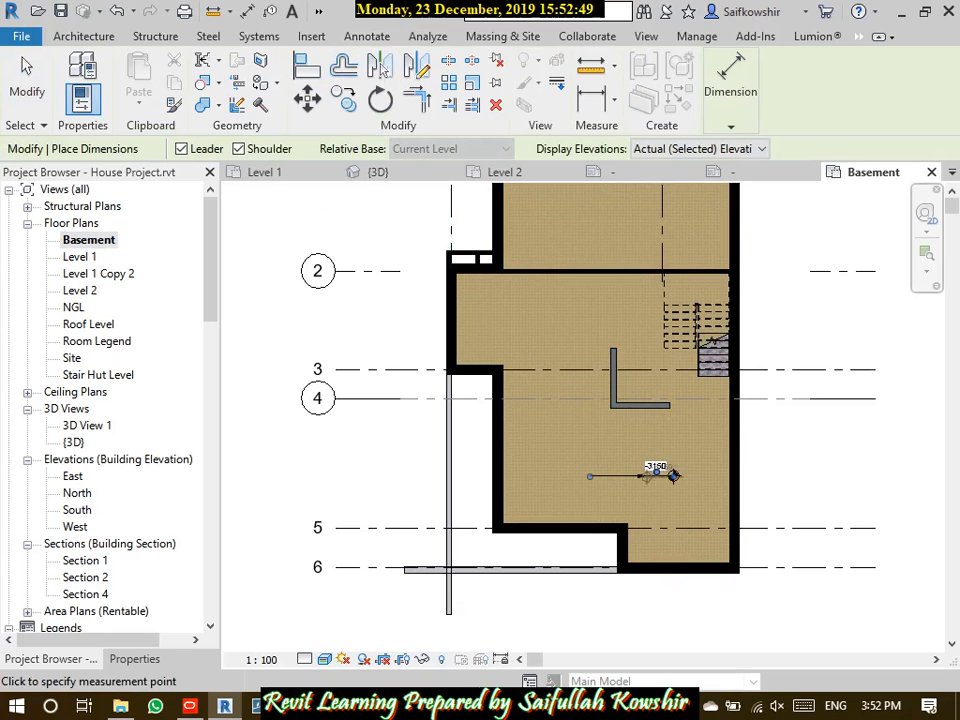
{"action": "scroll", "coordinate": [665, 470], "scroll_direction": "up", "scroll_amount": 4}
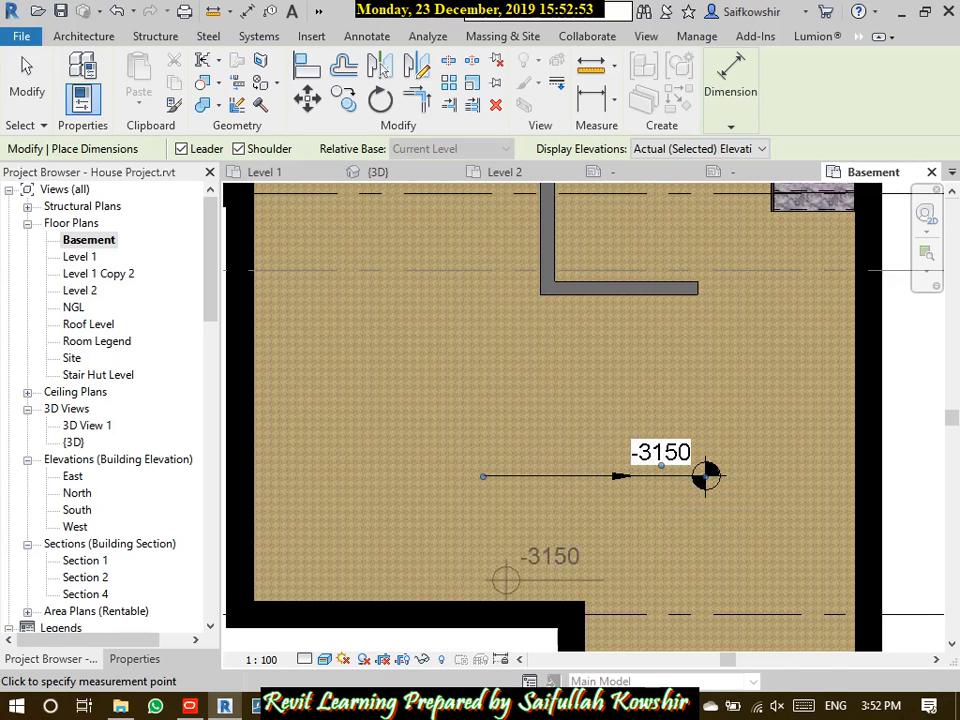
{"action": "scroll", "coordinate": [511, 562], "scroll_direction": "down", "scroll_amount": 2}
{"action": "middle_click_drag", "start_coordinate": [511, 559], "coordinate": [511, 437]}
{"action": "scroll", "coordinate": [612, 390], "scroll_direction": "down", "scroll_amount": 2}
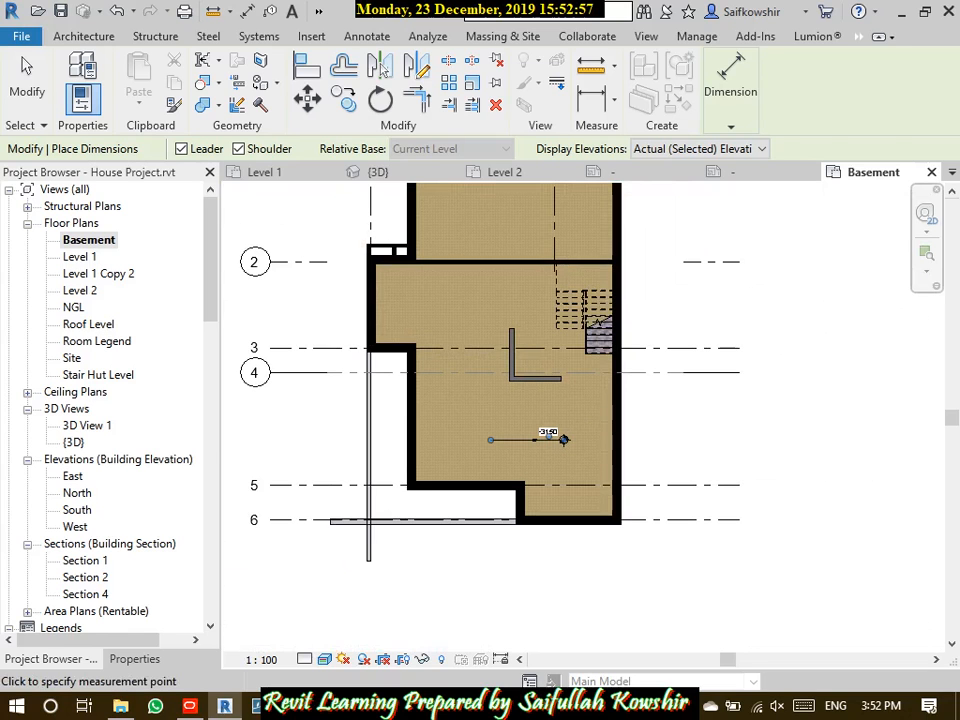
{"action": "key", "text": "Escape"}
Open the NGL floor plan and place a spot elevation with leader and shoulder outside the building's right wall between grids 4 and 5
{"action": "double_click", "coordinate": [74, 307]}
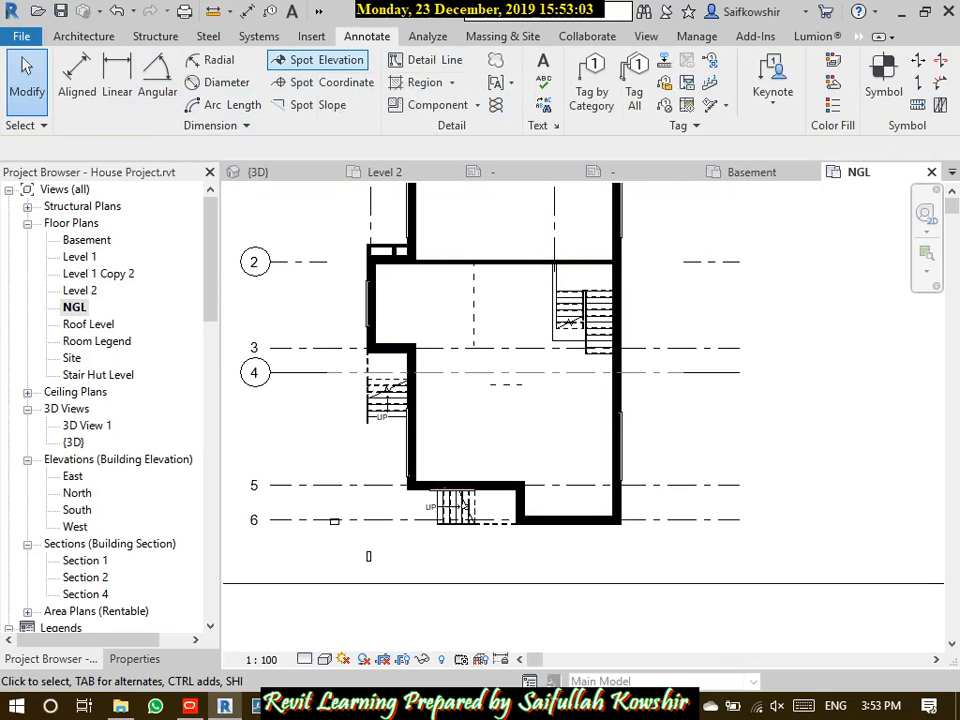
{"action": "left_click", "coordinate": [320, 60]}
{"action": "scroll", "coordinate": [710, 445], "scroll_direction": "up", "scroll_amount": 2}
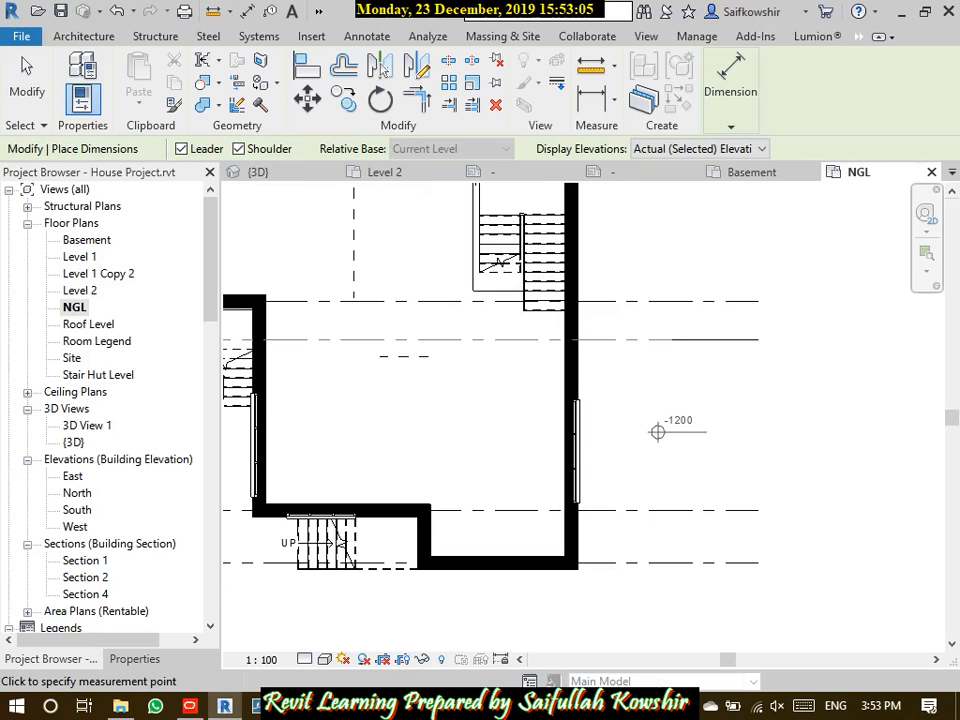
{"action": "left_click", "coordinate": [648, 436]}
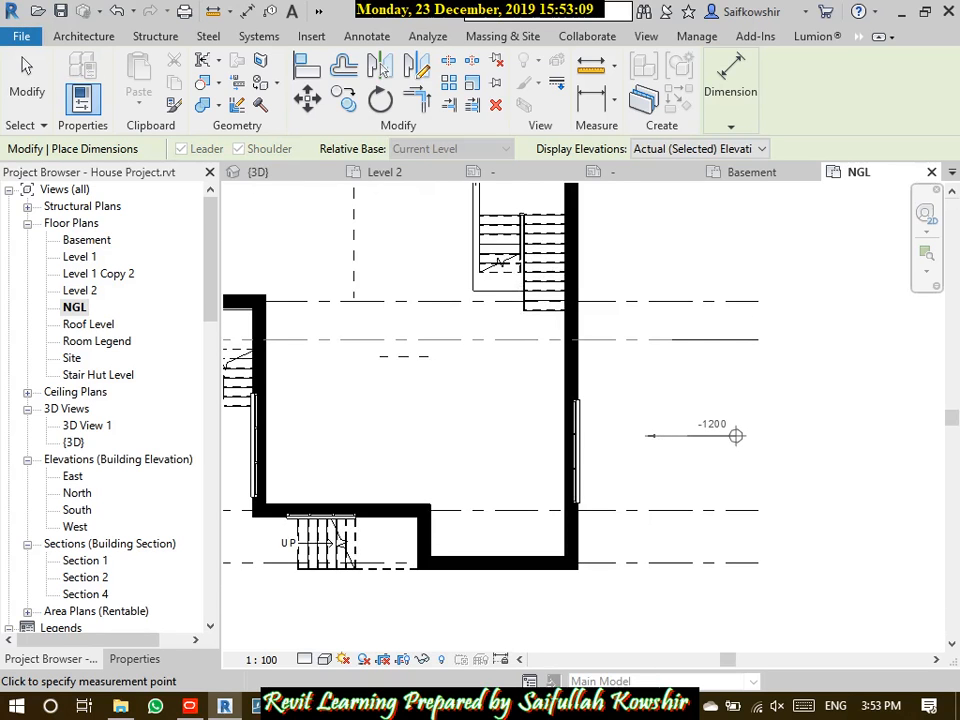
{"action": "left_click", "coordinate": [736, 435]}
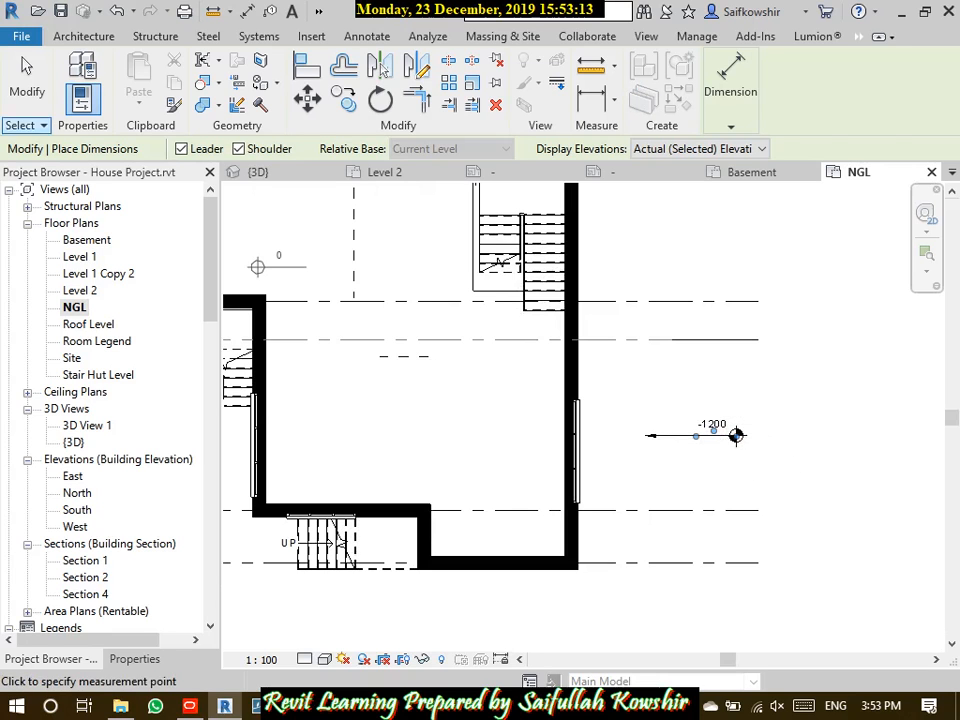
{"action": "key", "text": "Escape"}
{"action": "key", "text": "Escape"}
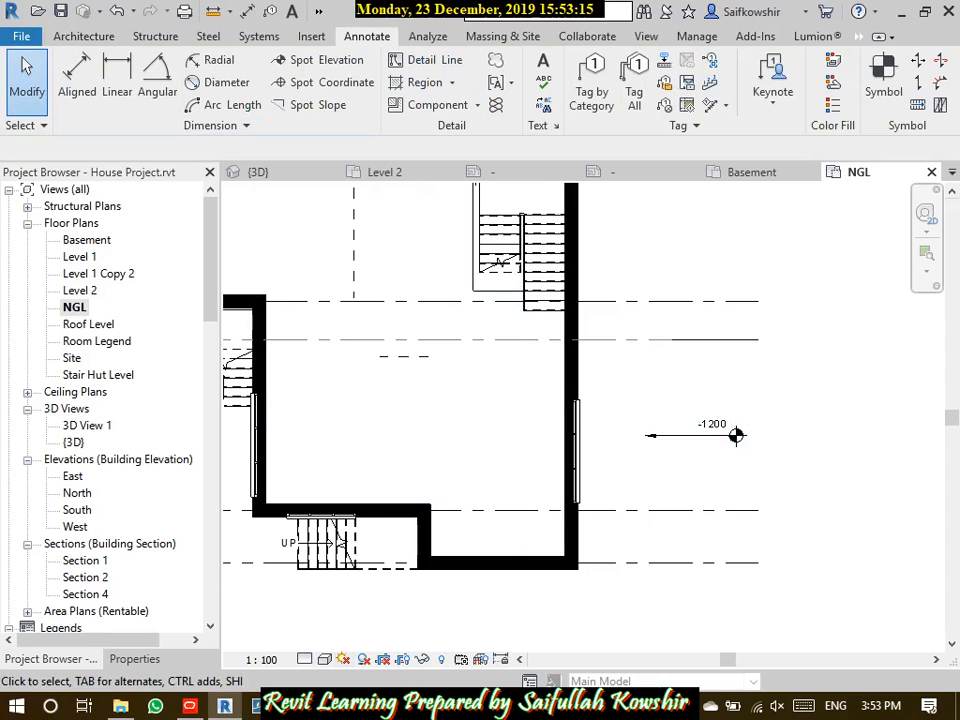
Try the Wireframe visual style on the NGL floor plan and switch back to a non-wireframe display
{"action": "left_click", "coordinate": [325, 659]}
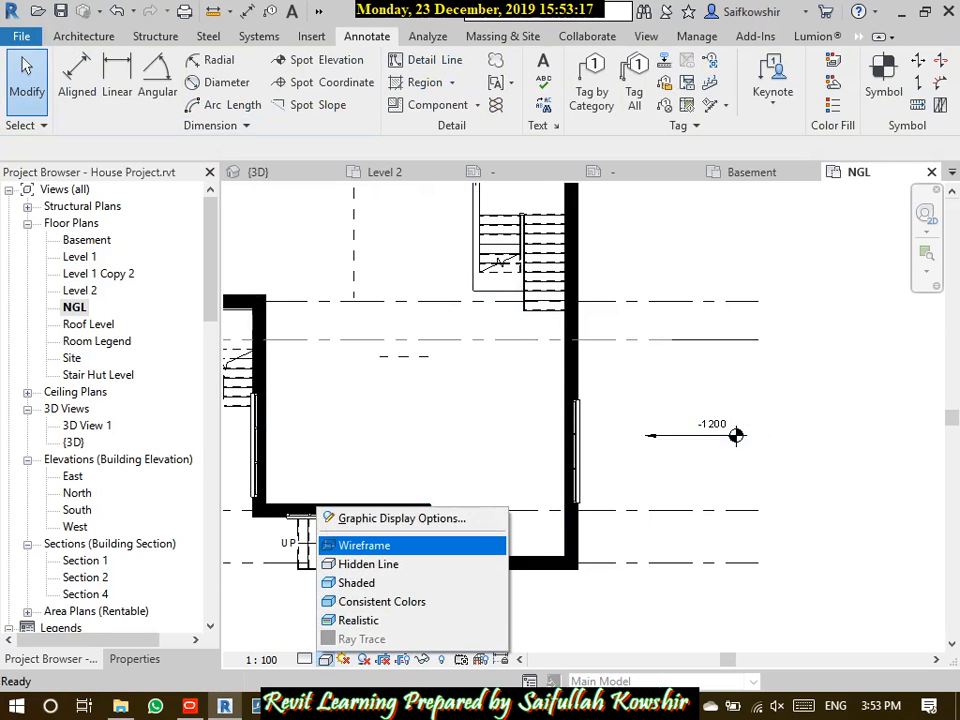
{"action": "left_click", "coordinate": [364, 545]}
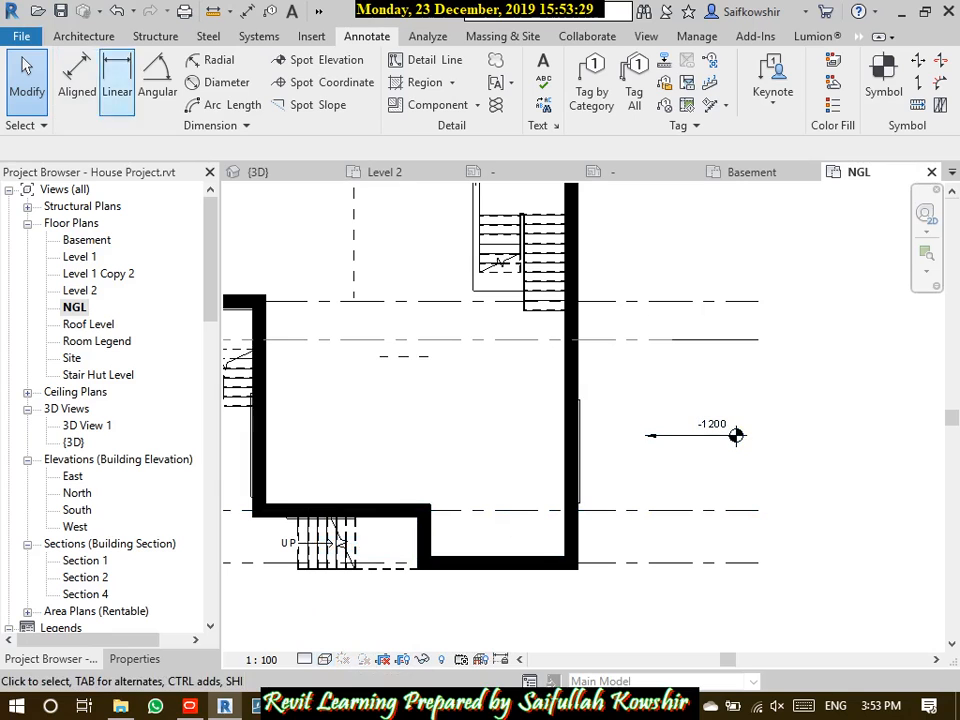
{"action": "left_click", "coordinate": [320, 60]}
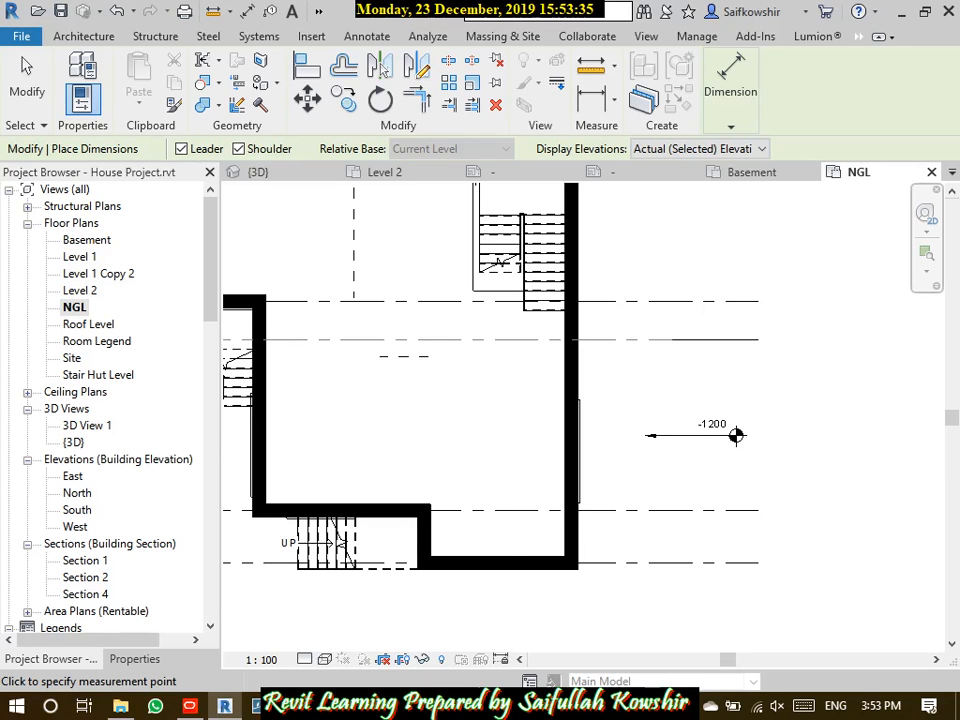
{"action": "left_click", "coordinate": [324, 659]}
{"action": "left_click", "coordinate": [360, 578]}
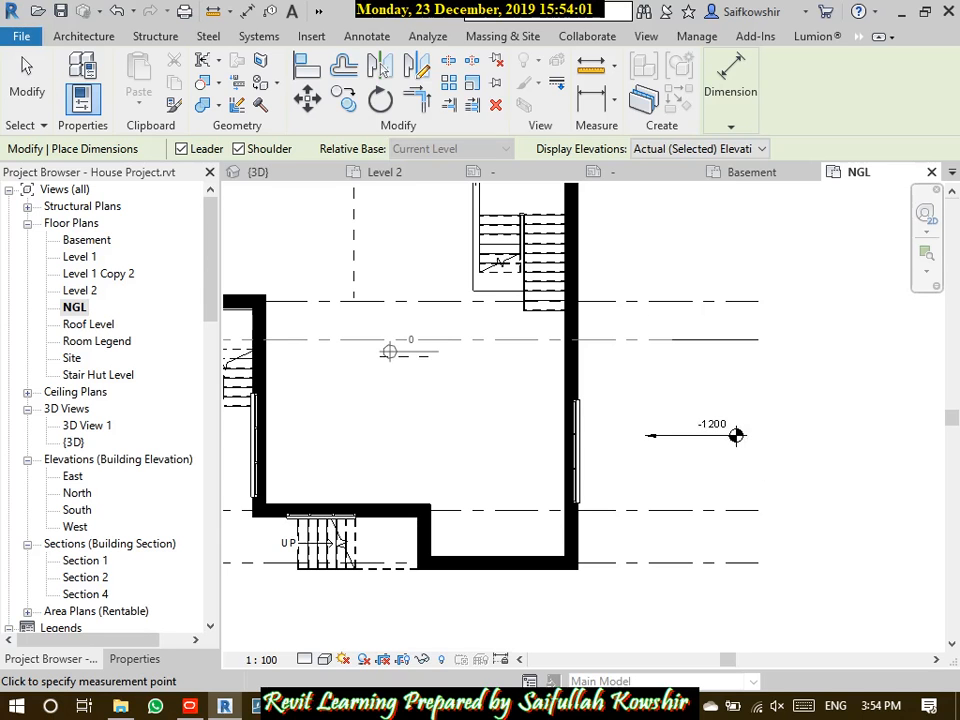
{"action": "key", "text": "Escape"}
{"action": "key", "text": "Escape"}
Change the spot elevation outside the right wall to the Target (Relative) type and return it to Target (Project)
{"action": "left_click", "coordinate": [735, 435]}
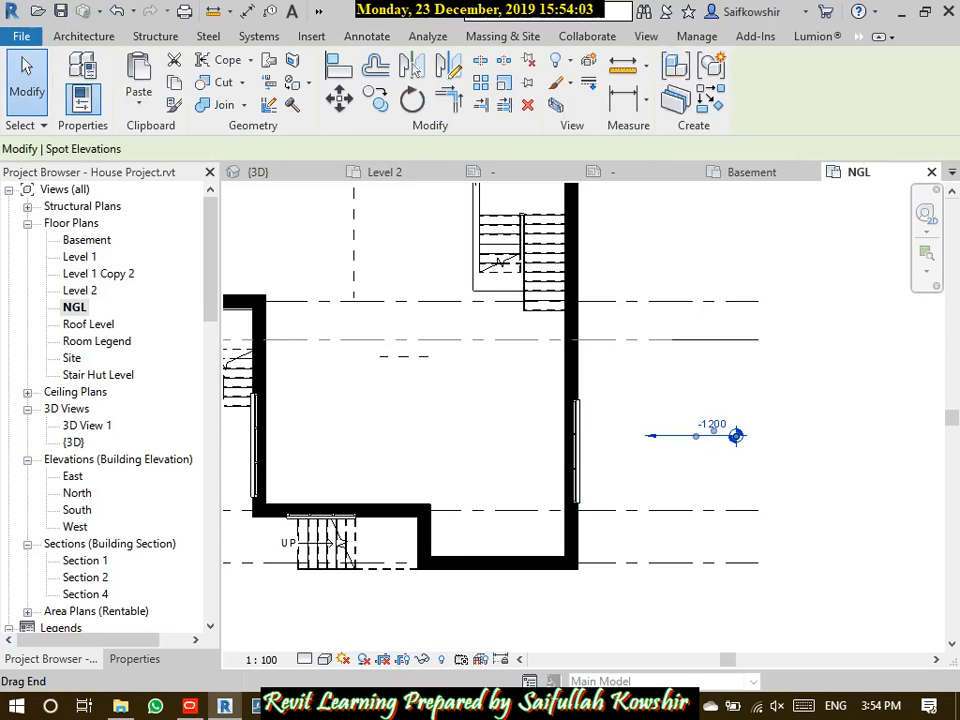
{"action": "left_click", "coordinate": [134, 659]}
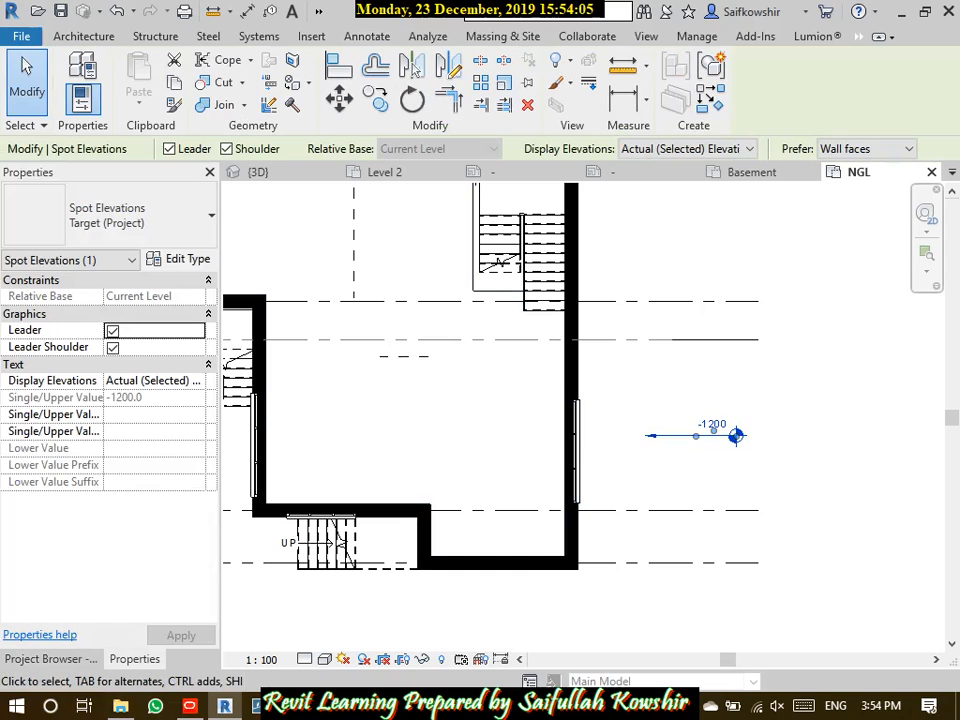
{"action": "left_click", "coordinate": [107, 215]}
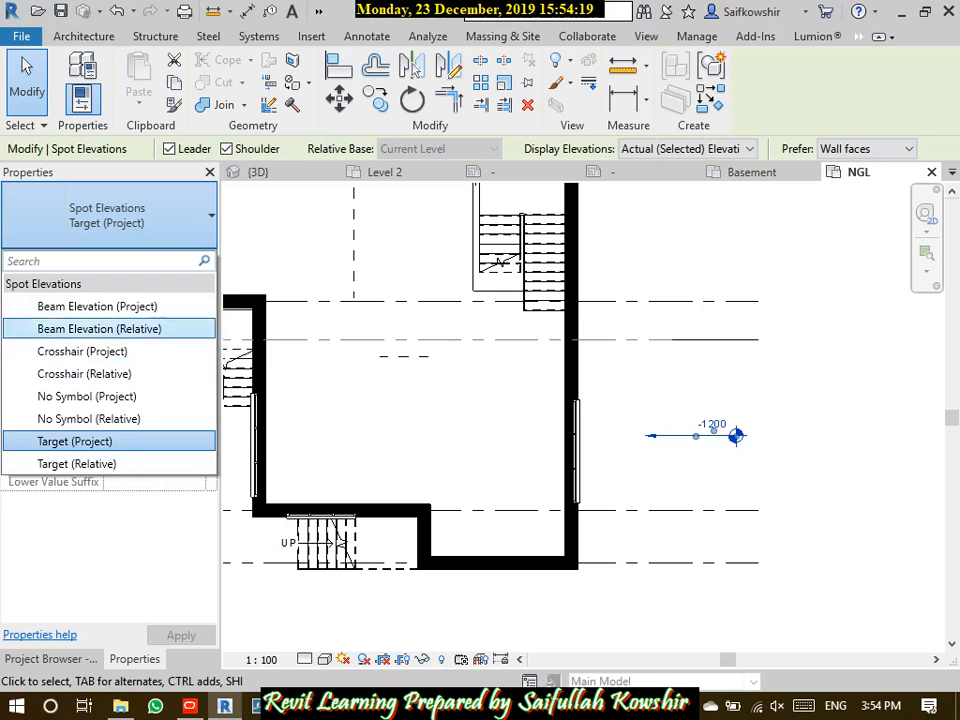
{"action": "left_click", "coordinate": [76, 463]}
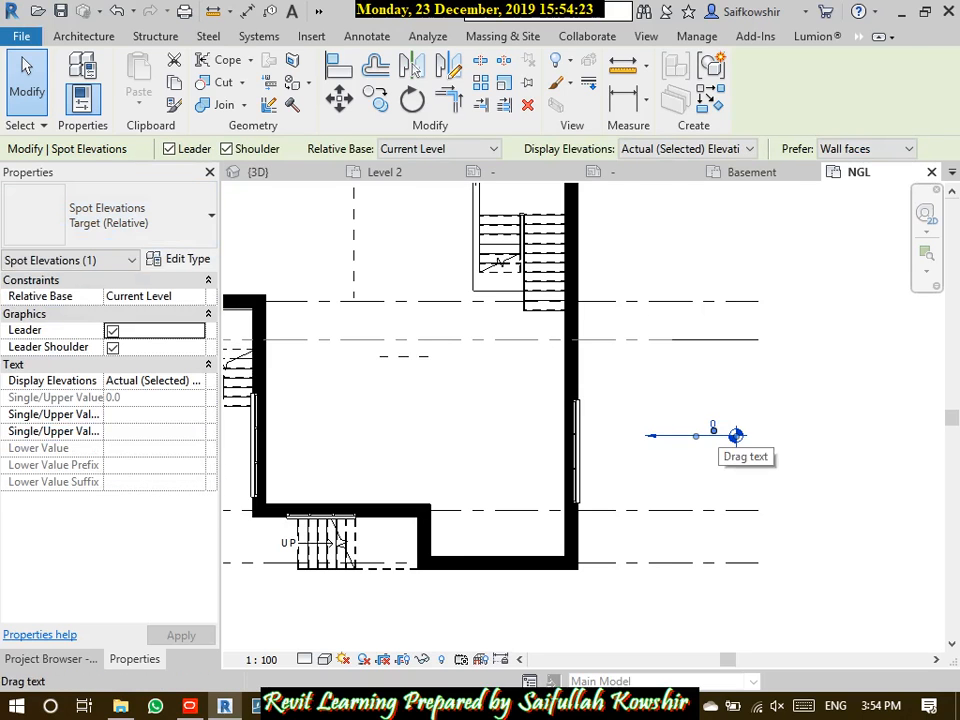
{"action": "left_click", "coordinate": [110, 215]}
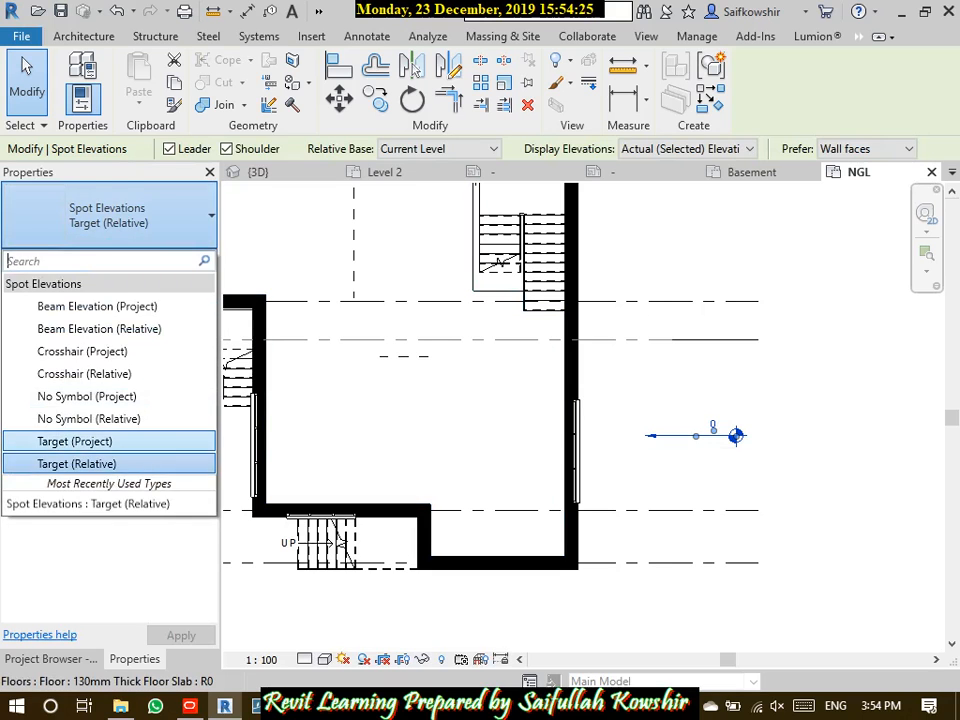
{"action": "left_click", "coordinate": [100, 441]}
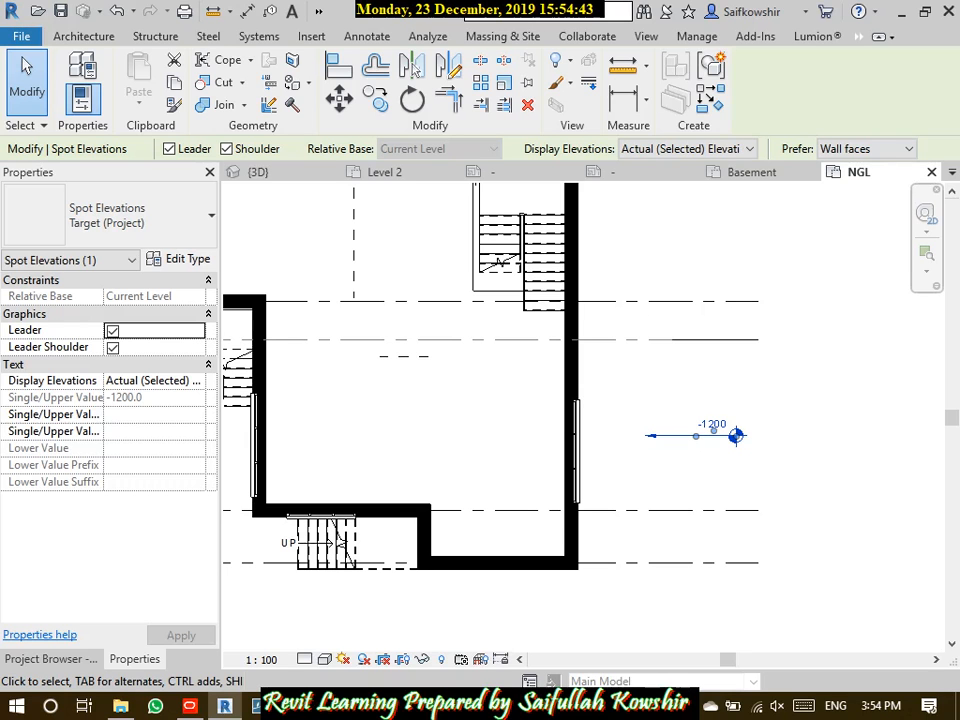
{"action": "key", "text": "Escape"}
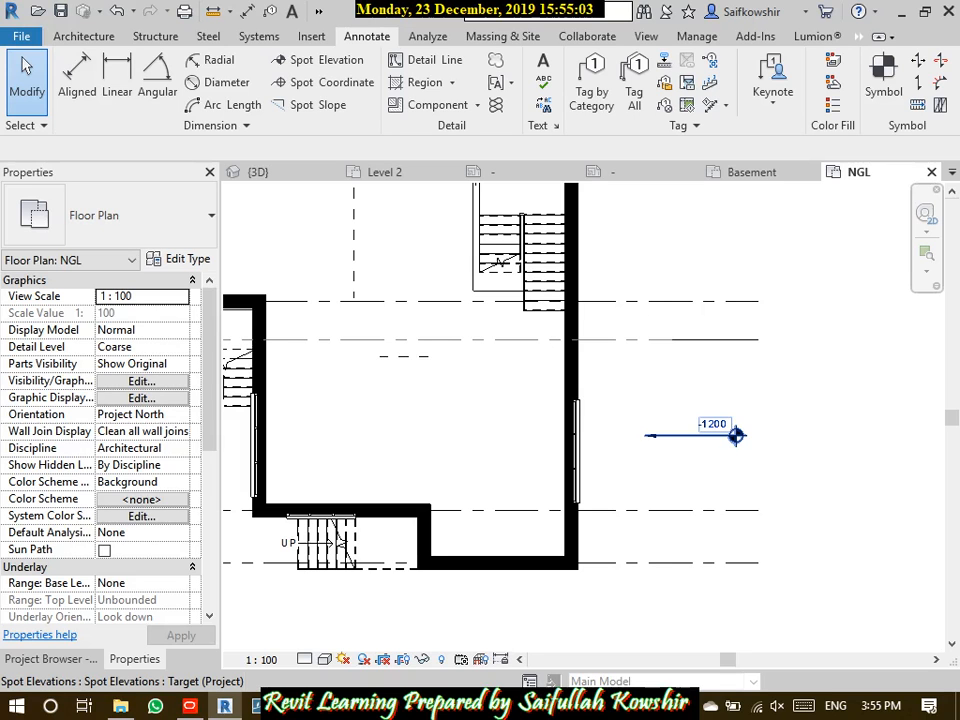
Reselect that spot elevation and repeat the type comparison, switching to Target (Relative) and back to Target (Project)
{"action": "left_click", "coordinate": [736, 435]}
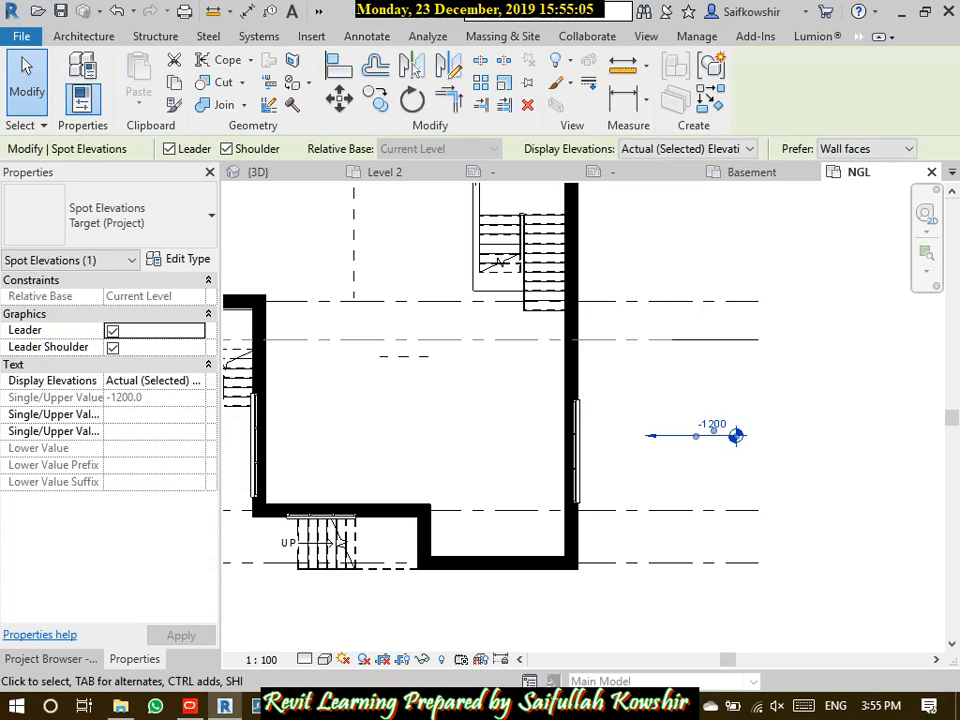
{"action": "left_click", "coordinate": [108, 212]}
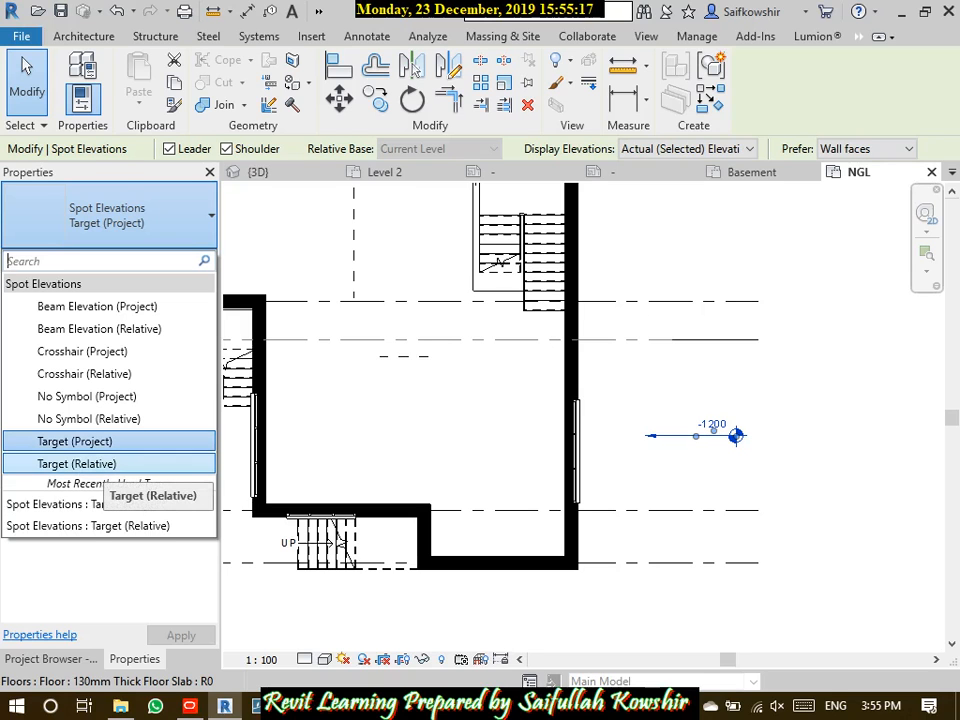
{"action": "left_click", "coordinate": [100, 464]}
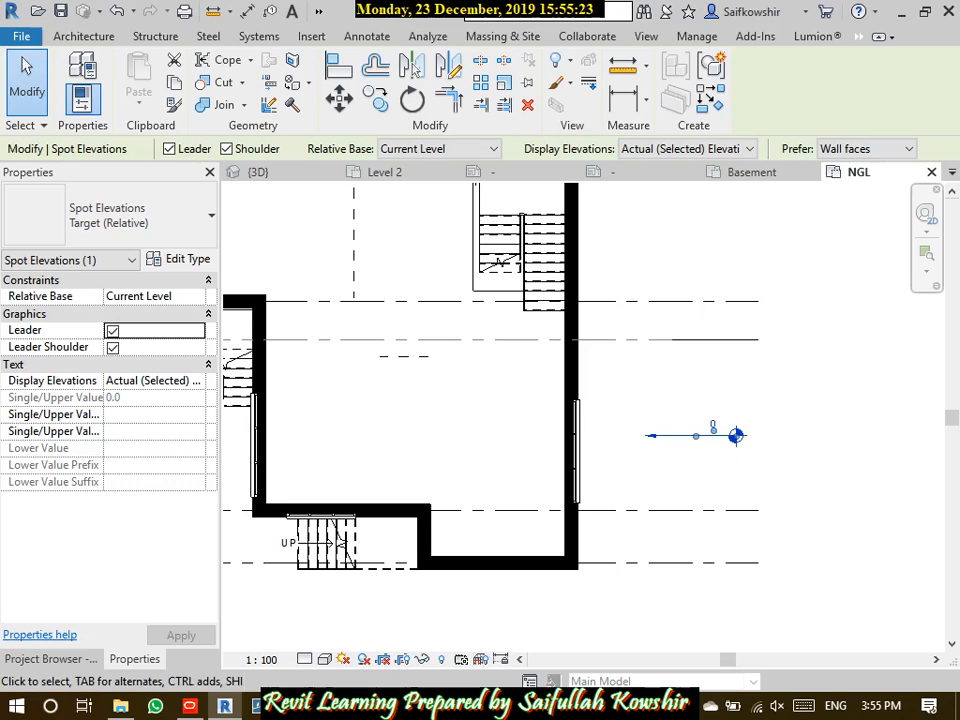
{"action": "left_click", "coordinate": [108, 215]}
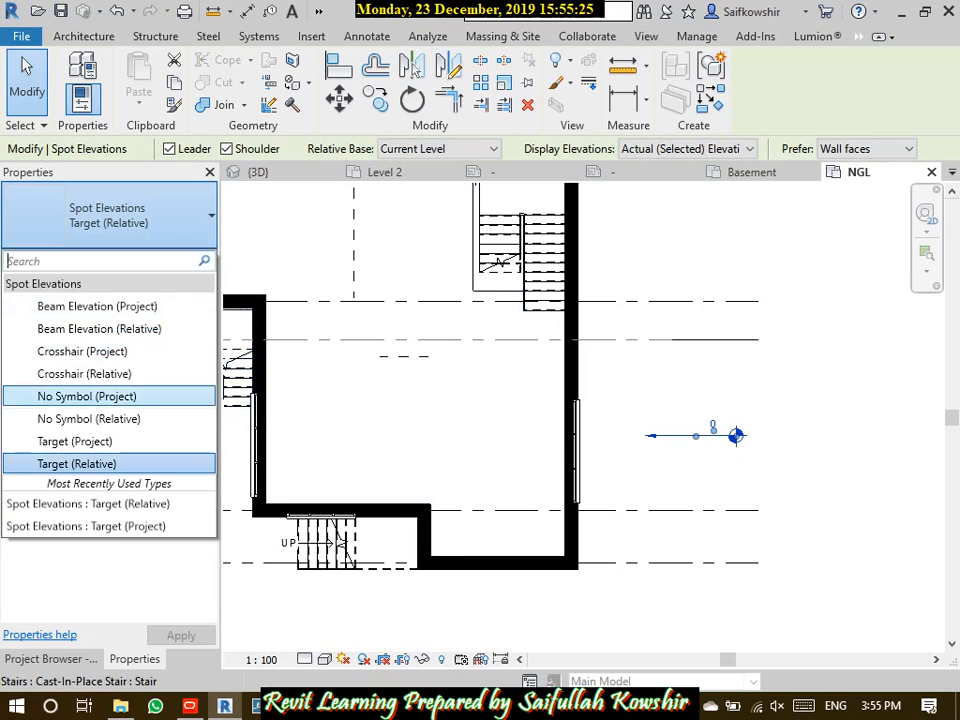
{"action": "left_click", "coordinate": [75, 441]}
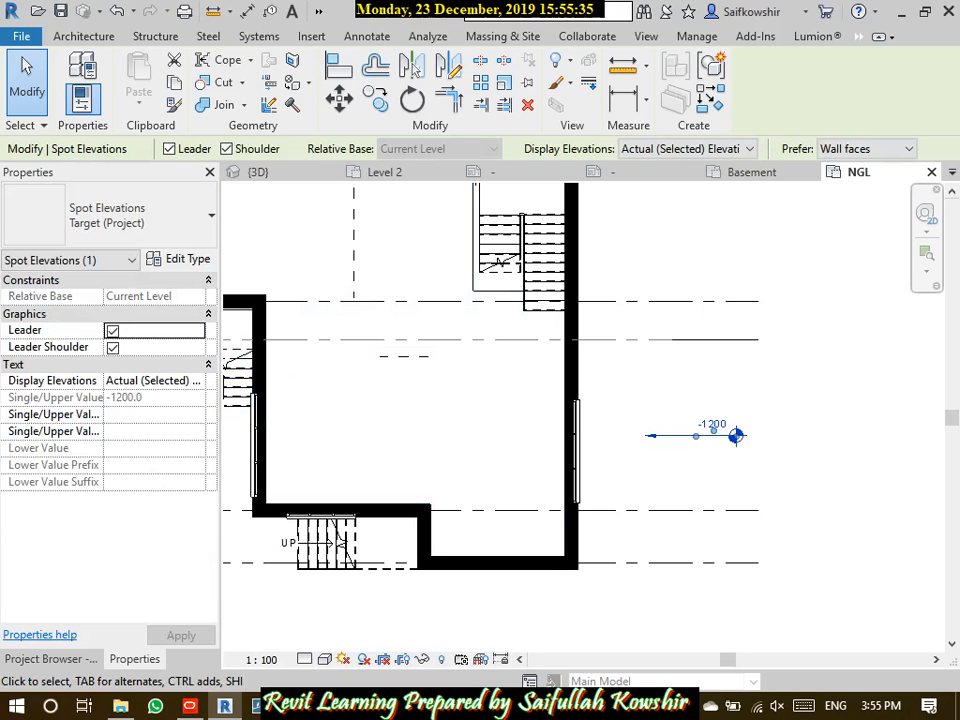
{"action": "key", "text": "Escape"}
Place a Target (Project) spot elevation on the stair landing below grid 2, with its leader and shoulder running left of the stair
{"action": "scroll", "coordinate": [680, 435], "scroll_direction": "down", "scroll_amount": 5}
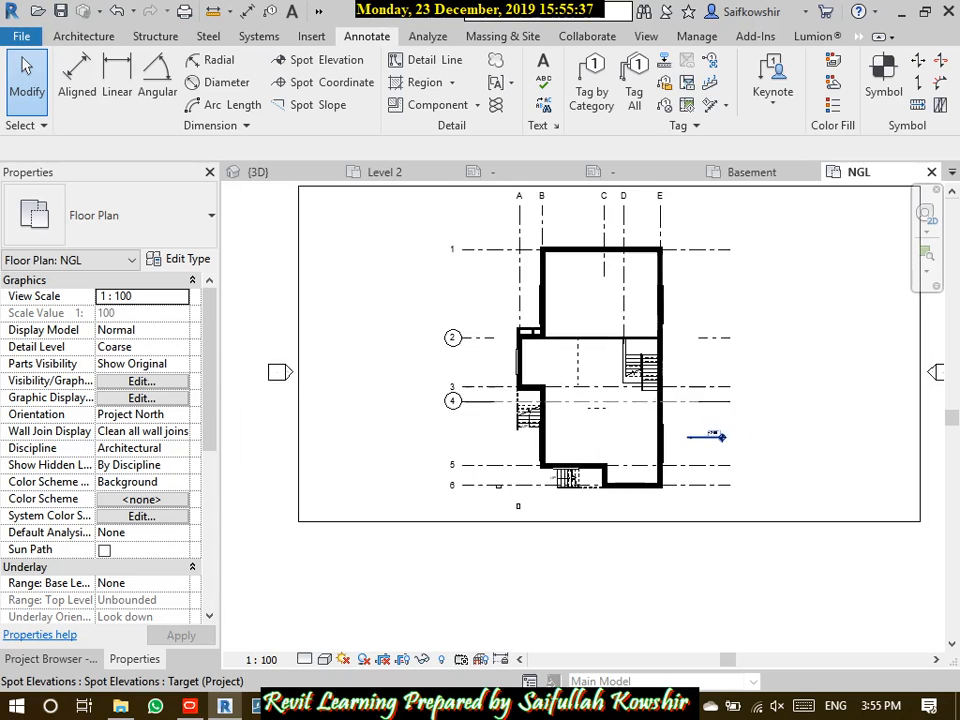
{"action": "scroll", "coordinate": [665, 435], "scroll_direction": "up", "scroll_amount": 4}
{"action": "scroll", "coordinate": [588, 346], "scroll_direction": "up", "scroll_amount": 5}
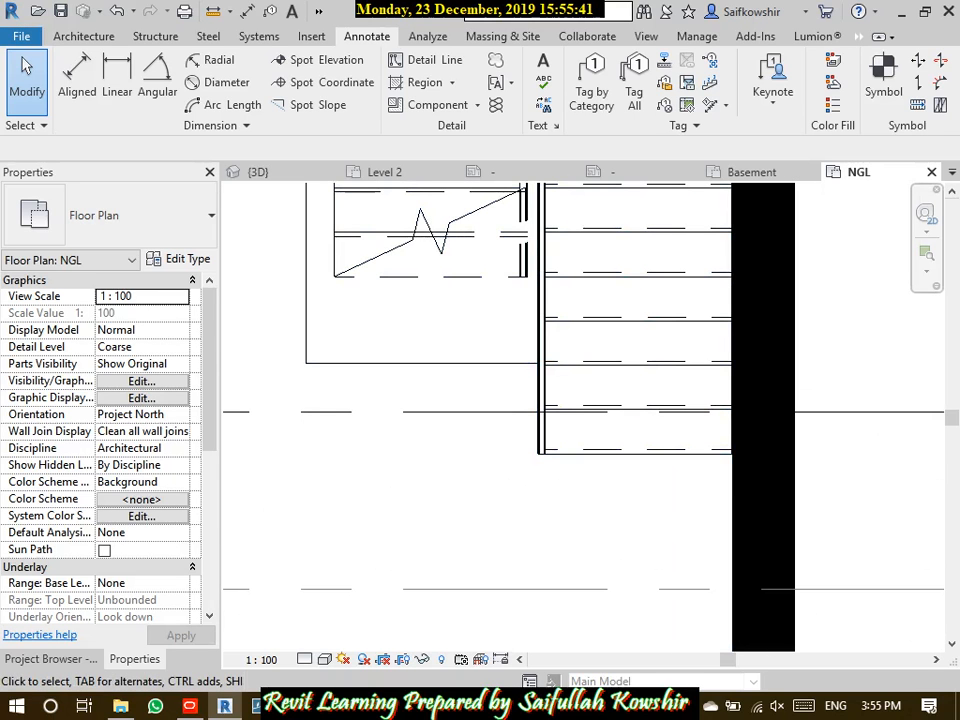
{"action": "left_click", "coordinate": [322, 60]}
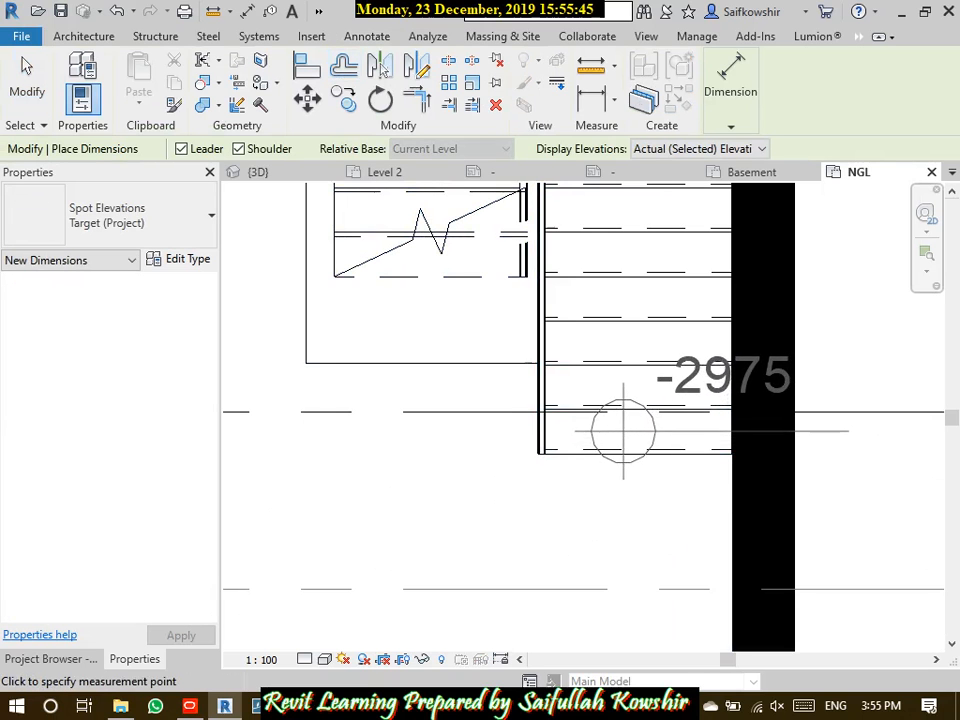
{"action": "middle_click_drag", "start_coordinate": [621, 429], "coordinate": [400, 415]}
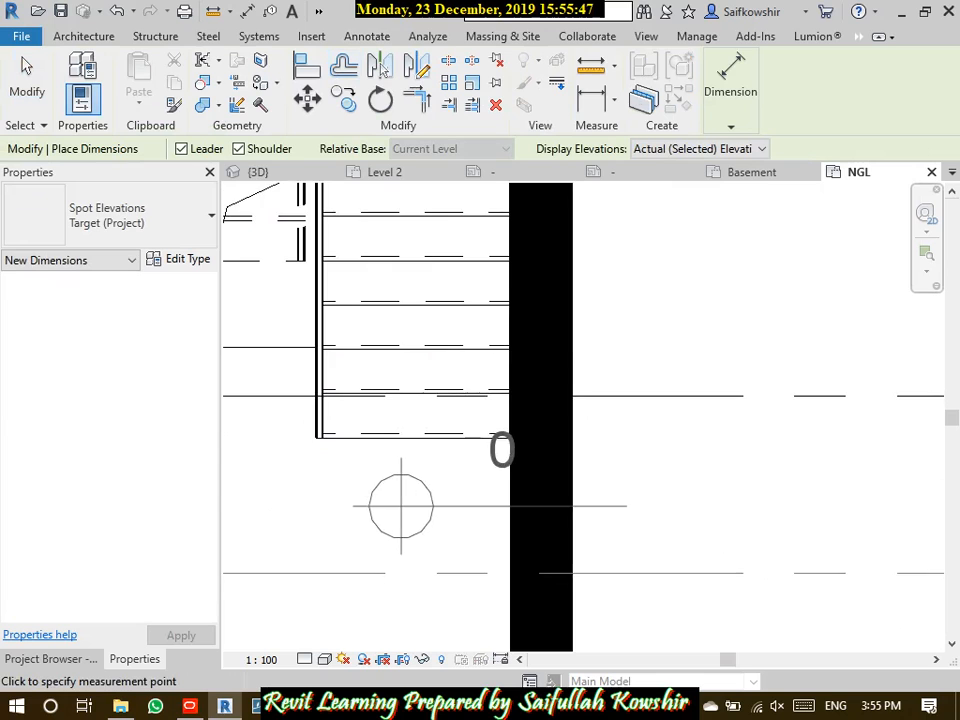
{"action": "scroll", "coordinate": [399, 506], "scroll_direction": "down", "scroll_amount": 3}
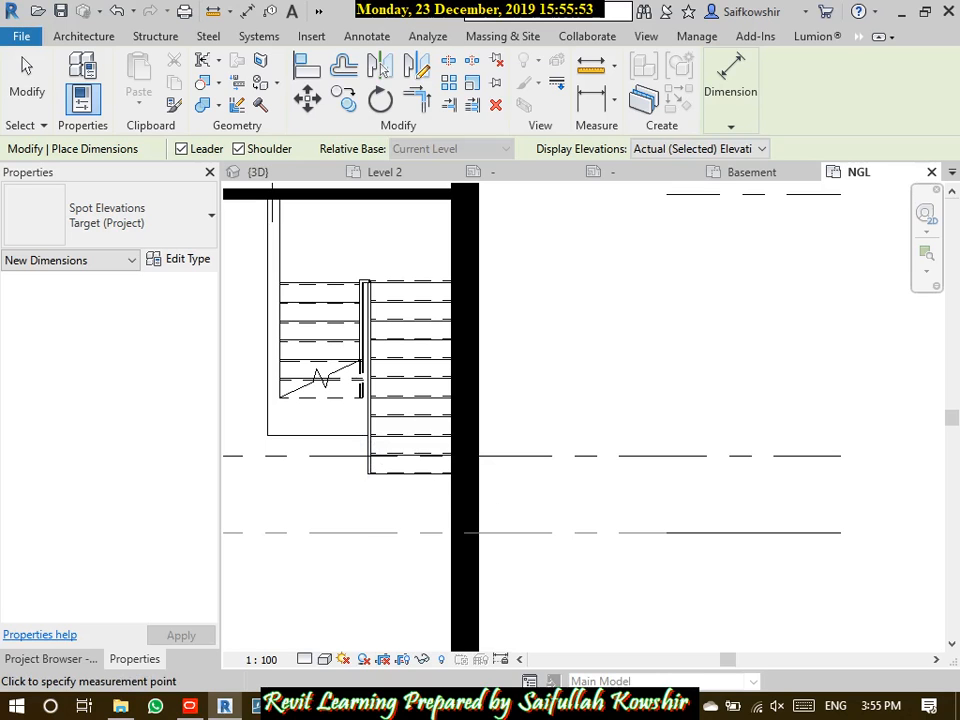
{"action": "middle_click_drag", "start_coordinate": [363, 243], "coordinate": [491, 302]}
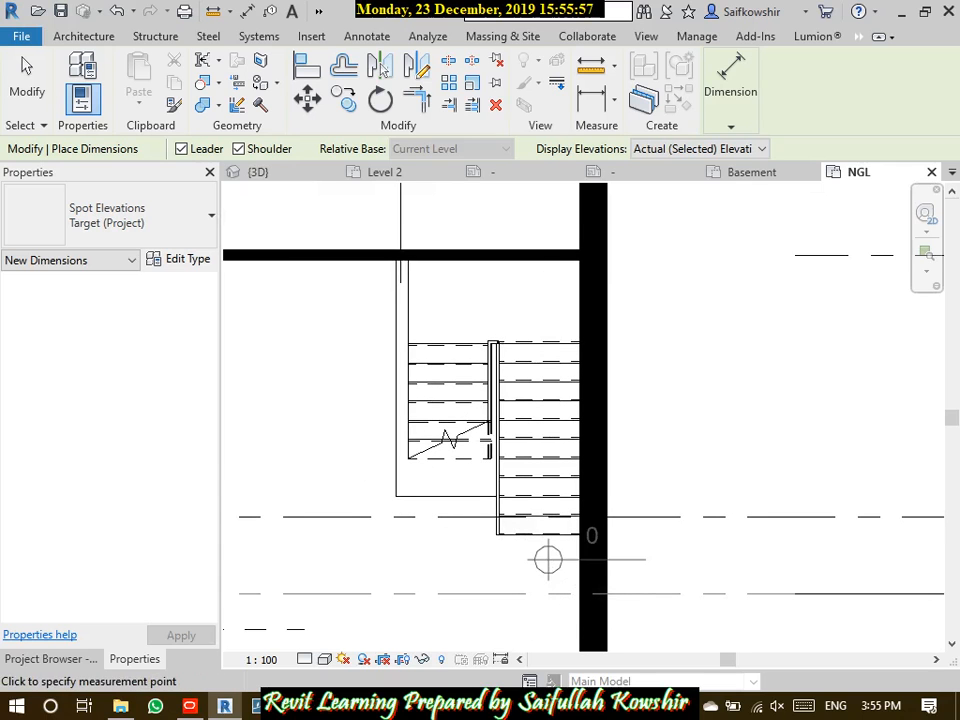
{"action": "middle_click_drag", "start_coordinate": [493, 286], "coordinate": [471, 331]}
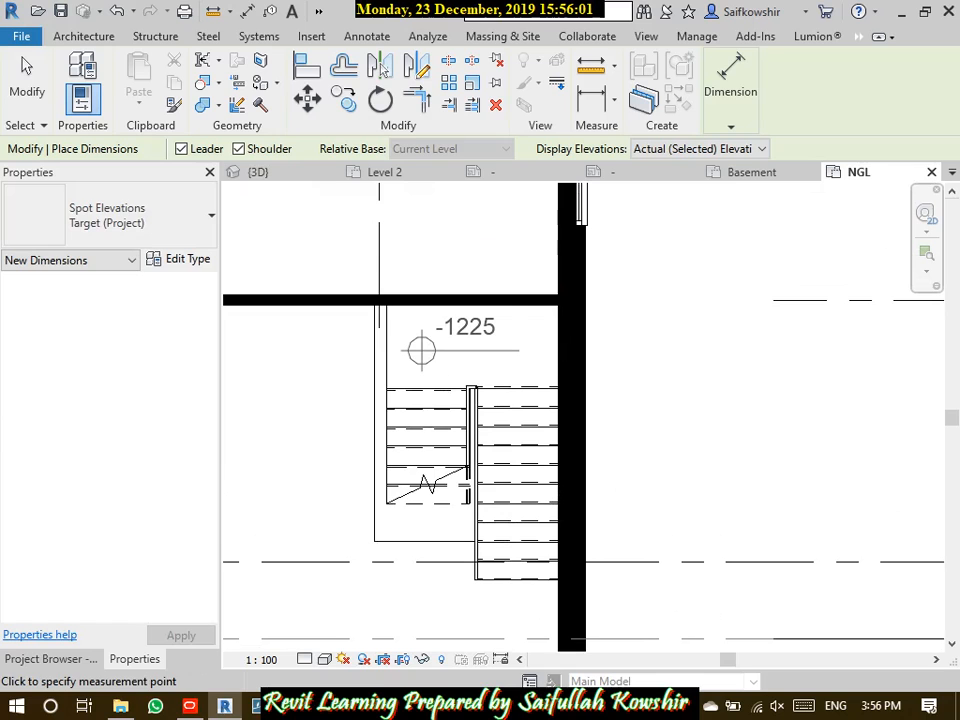
{"action": "left_click", "coordinate": [421, 349]}
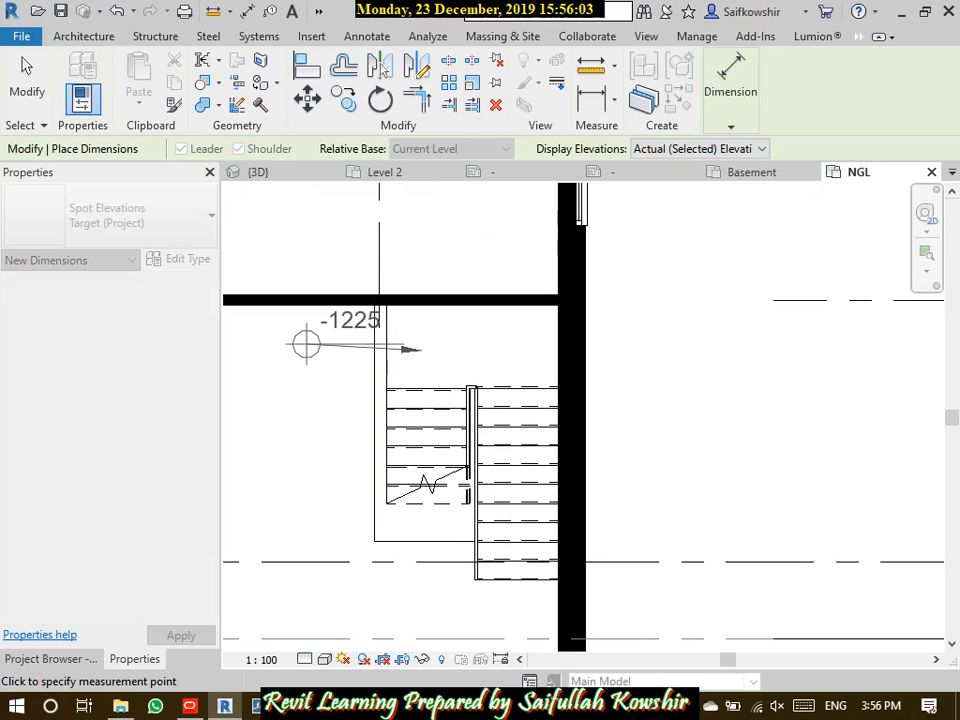
{"action": "middle_click_drag", "start_coordinate": [421, 349], "coordinate": [628, 346]}
{"action": "left_click", "coordinate": [628, 346]}
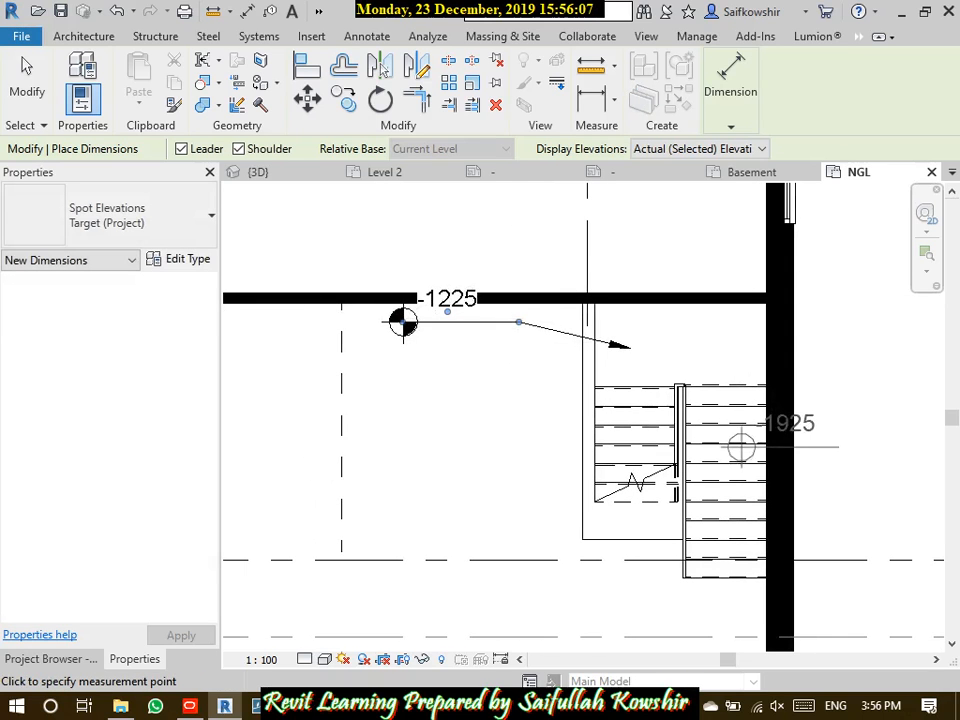
Place a spot elevation on an upper tread of the stair's right flight, with its symbol left of the stair below the landing's
{"action": "scroll", "coordinate": [733, 429], "scroll_direction": "up", "scroll_amount": 1}
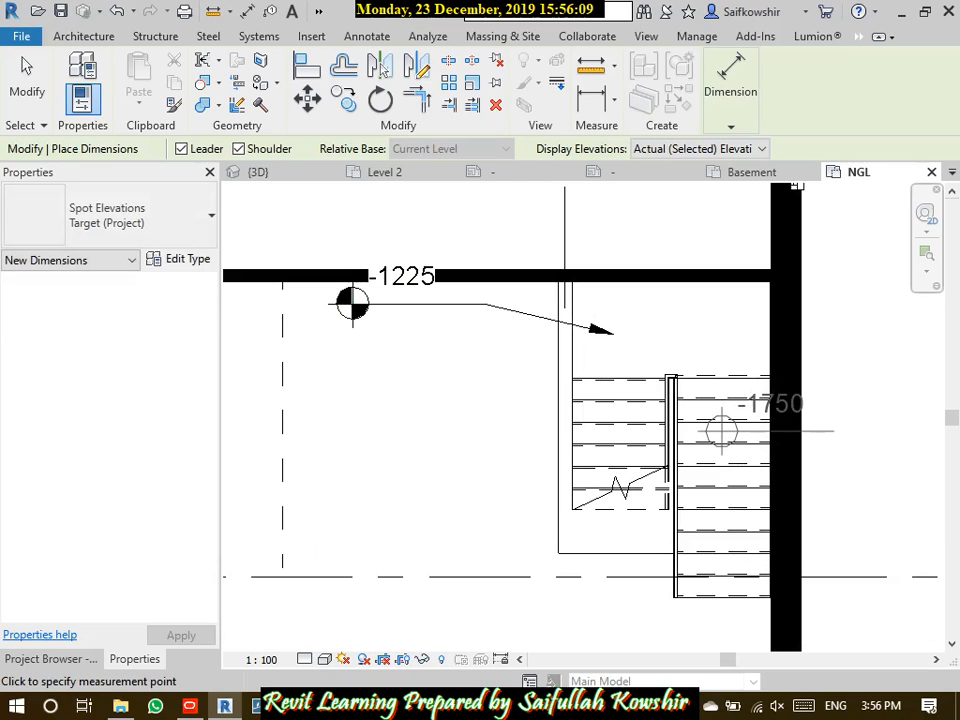
{"action": "left_click", "coordinate": [720, 430]}
{"action": "left_click", "coordinate": [462, 399]}
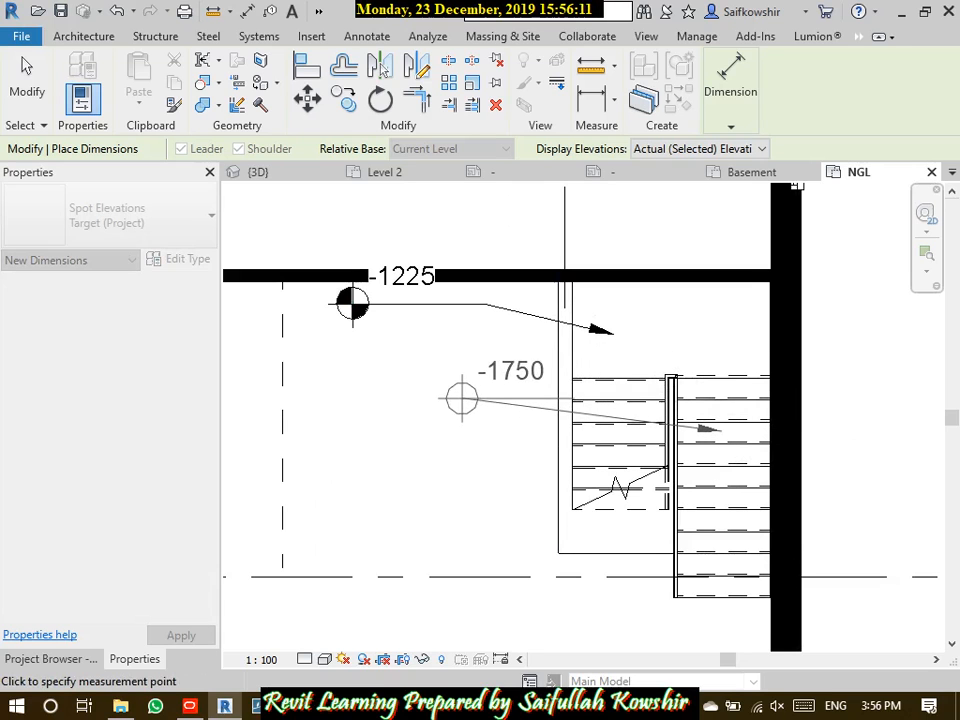
{"action": "left_click", "coordinate": [297, 397]}
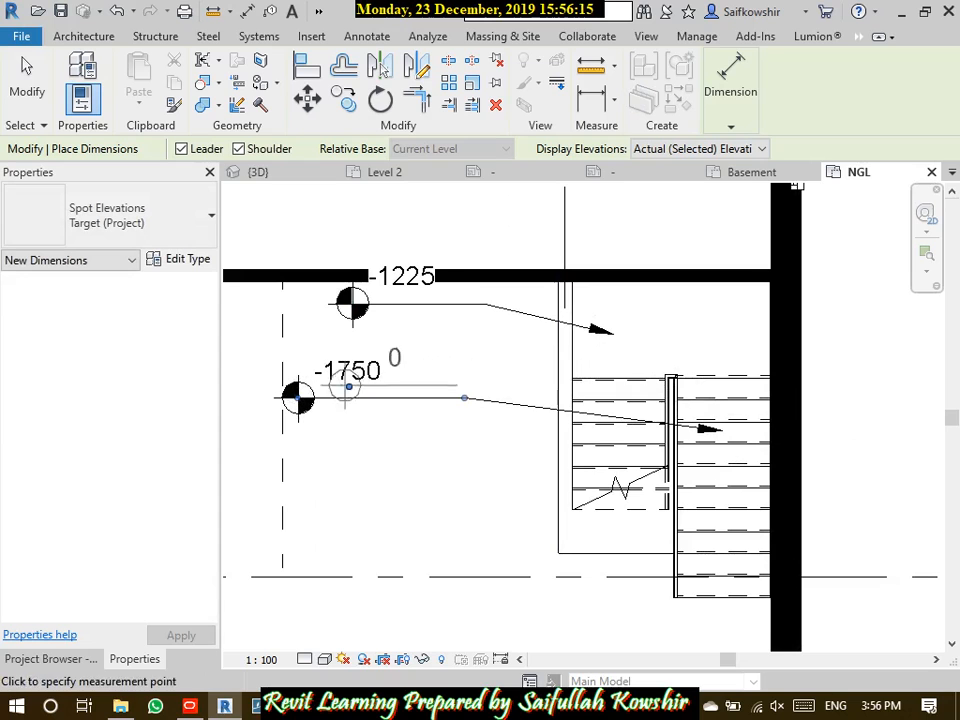
Place a spot elevation on a tread of the stair's left flight just above the break line, with its symbol left of the stair
{"action": "left_click", "coordinate": [613, 457]}
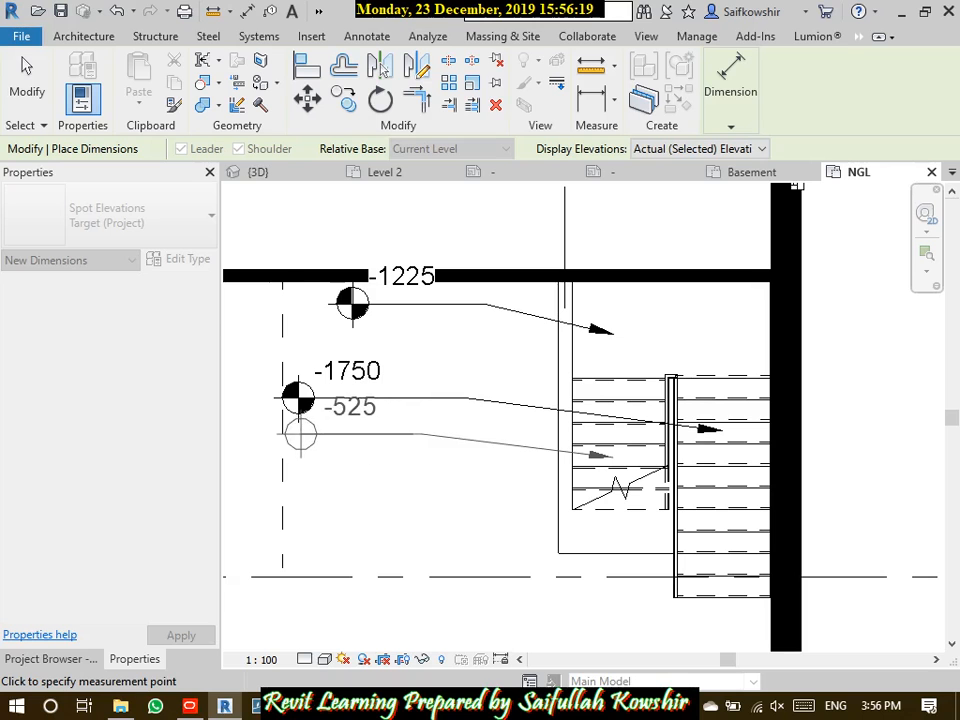
{"action": "left_click", "coordinate": [312, 433]}
{"action": "scroll", "coordinate": [629, 483], "scroll_direction": "up", "scroll_amount": 3}
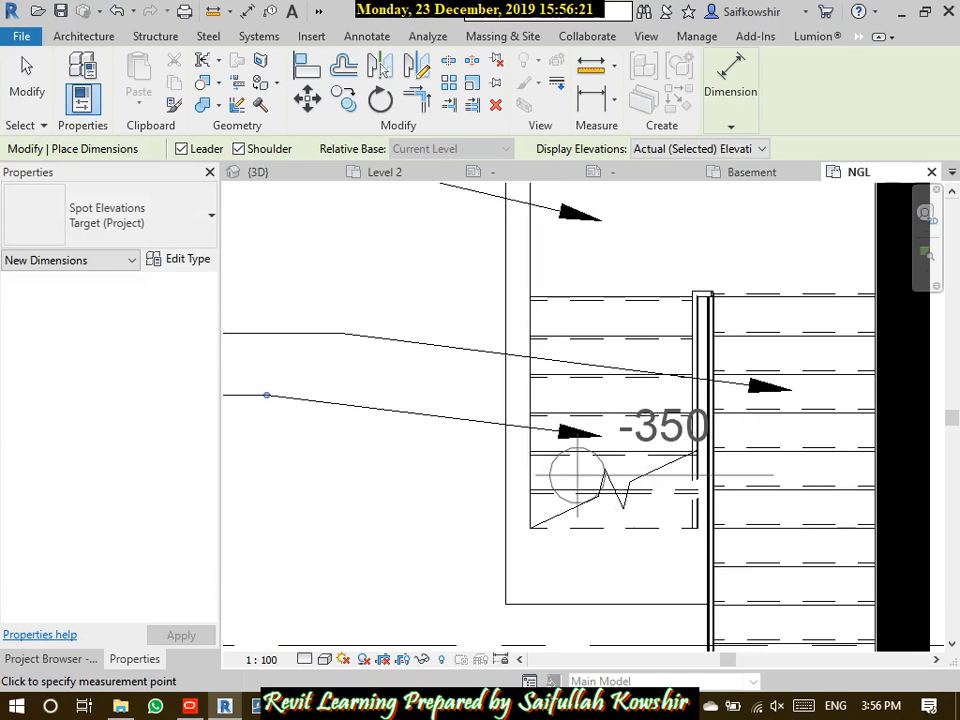
Place a spot elevation on the next lower tread of the stair's left flight at the break line, aligning its symbol below the previous one
{"action": "left_click", "coordinate": [578, 471]}
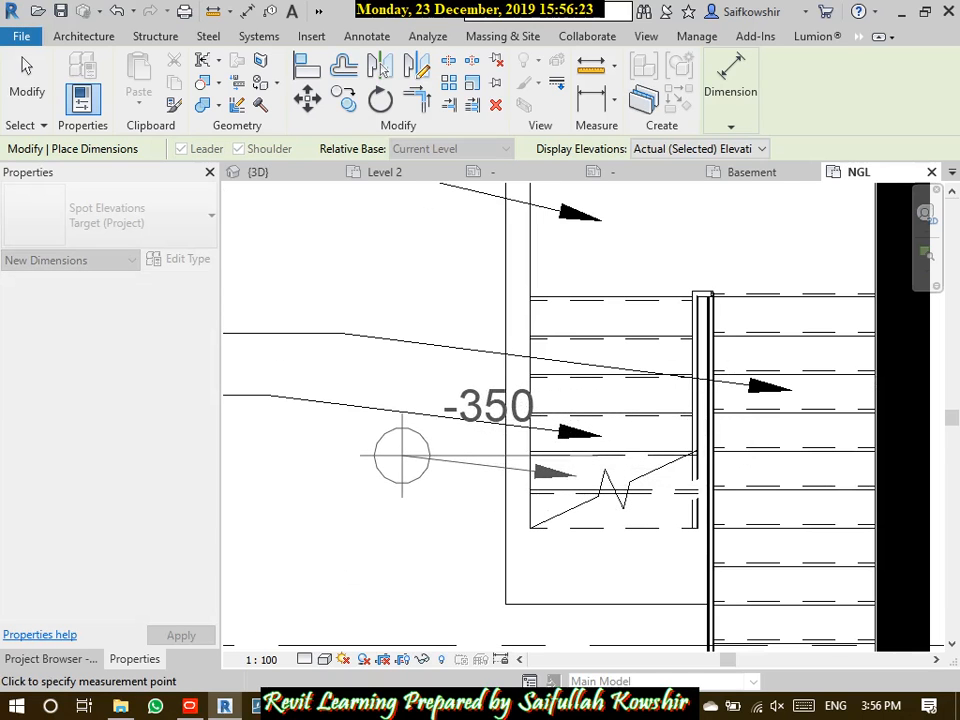
{"action": "middle_click_drag", "start_coordinate": [332, 454], "coordinate": [841, 190]}
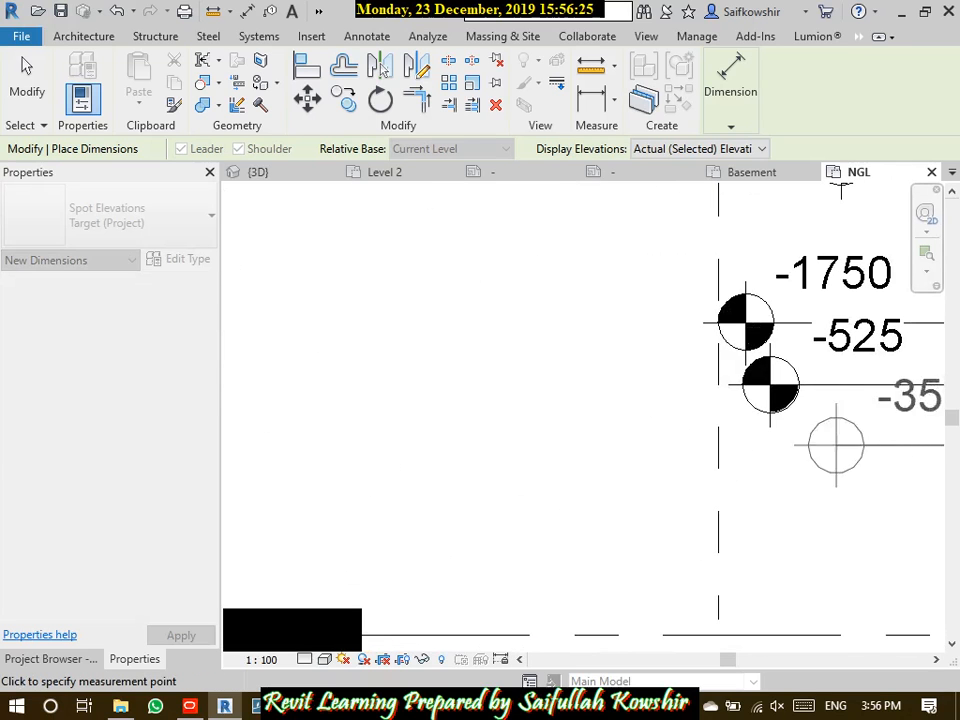
{"action": "left_click", "coordinate": [772, 470]}
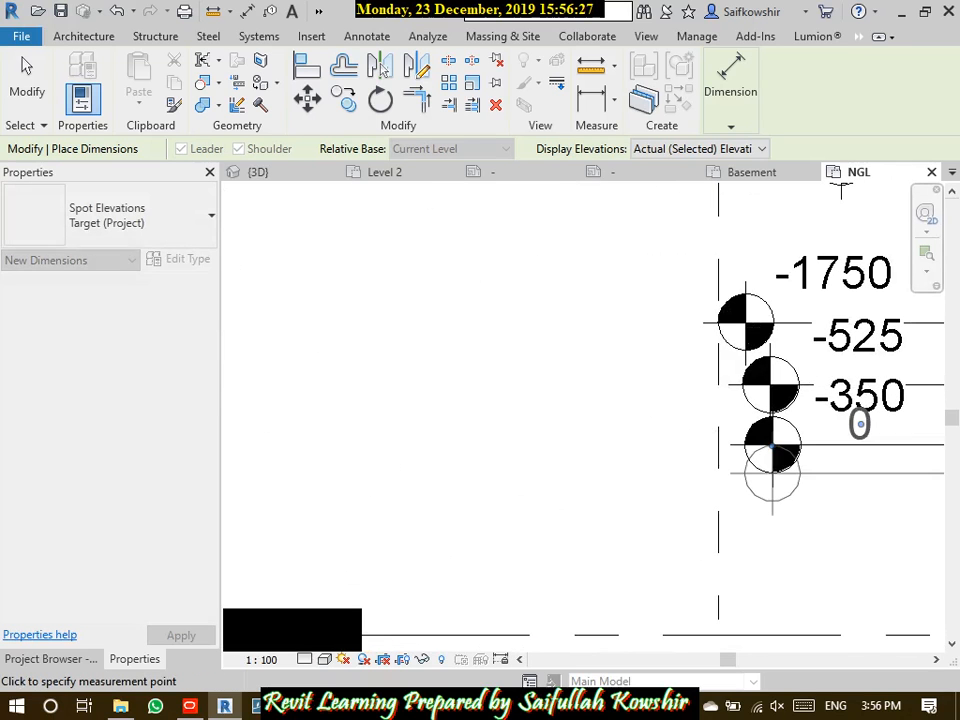
Place a spot elevation on the lowest tread of the stair's left flight with a straight horizontal leader, and finish placing spot elevations
{"action": "middle_click_drag", "start_coordinate": [860, 503], "coordinate": [500, 420]}
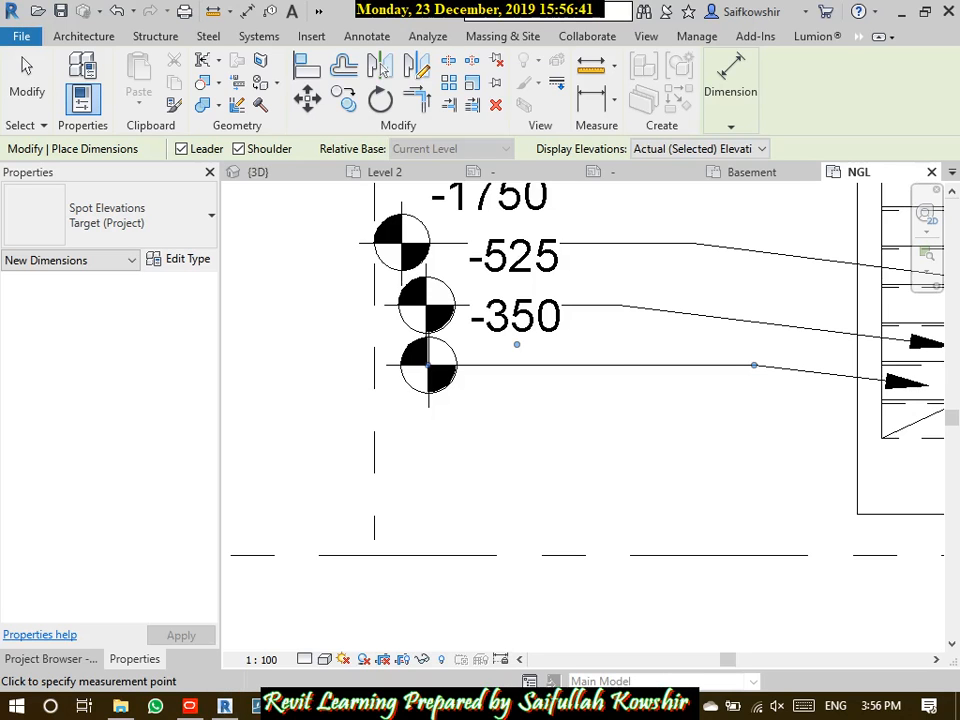
{"action": "scroll", "coordinate": [695, 413], "scroll_direction": "down", "scroll_amount": 2}
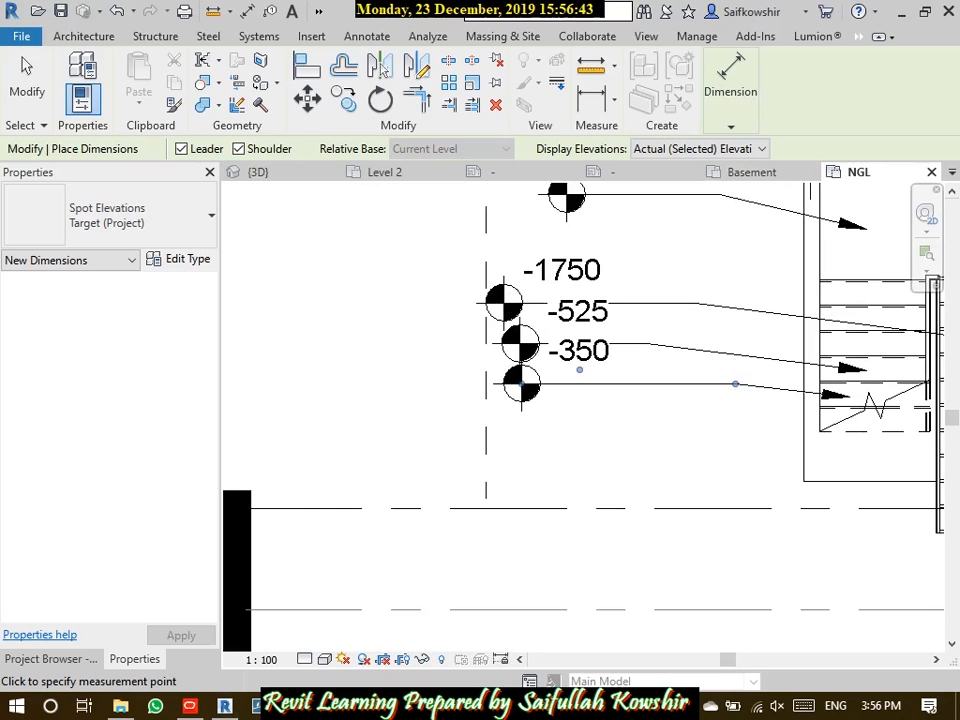
{"action": "scroll", "coordinate": [833, 420], "scroll_direction": "up", "scroll_amount": 2}
{"action": "left_click", "coordinate": [833, 420]}
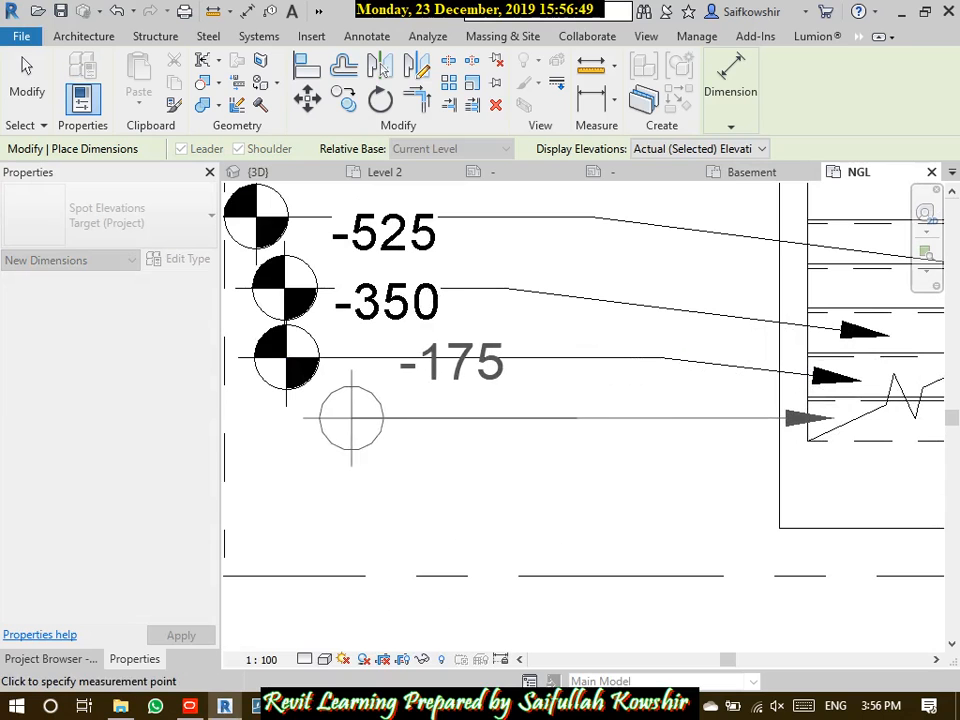
{"action": "left_click", "coordinate": [308, 420]}
{"action": "scroll", "coordinate": [410, 392], "scroll_direction": "down", "scroll_amount": 2}
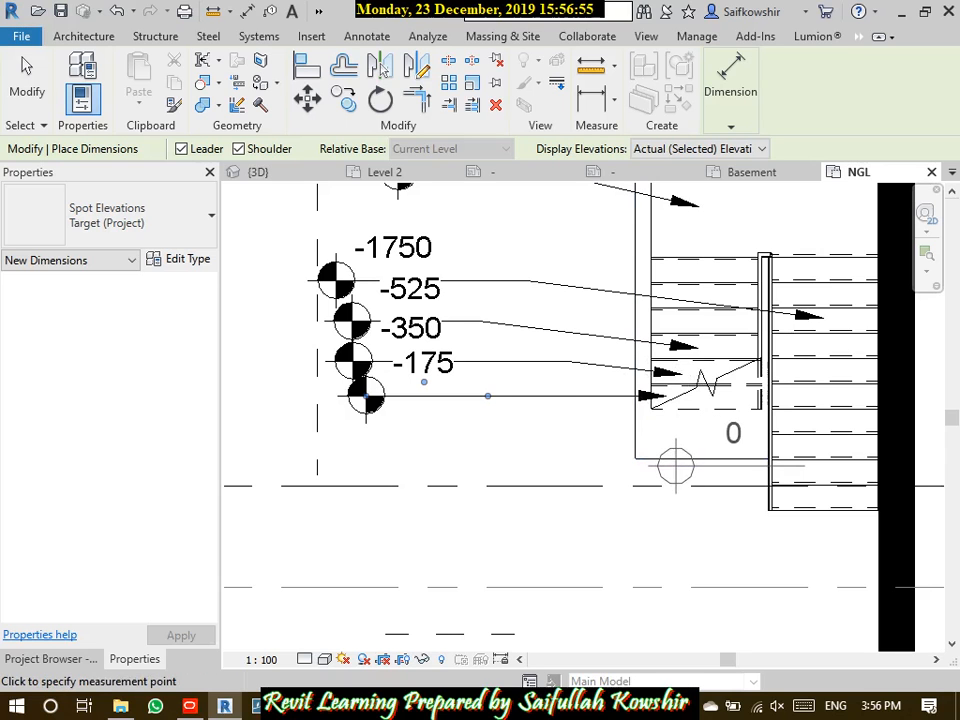
{"action": "key", "text": "Escape"}
{"action": "key", "text": "Escape"}
{"action": "scroll", "coordinate": [436, 313], "scroll_direction": "down", "scroll_amount": 4}
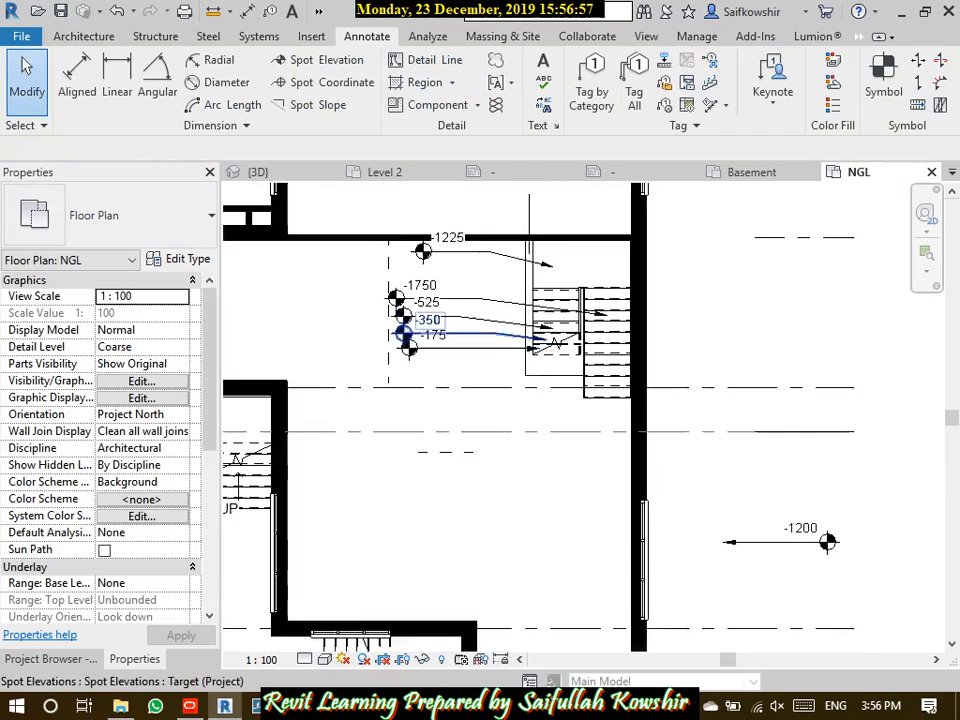
Open the East elevation and examine the elevations shown at the Level 1 and NGL level heads
{"action": "left_click", "coordinate": [51, 659]}
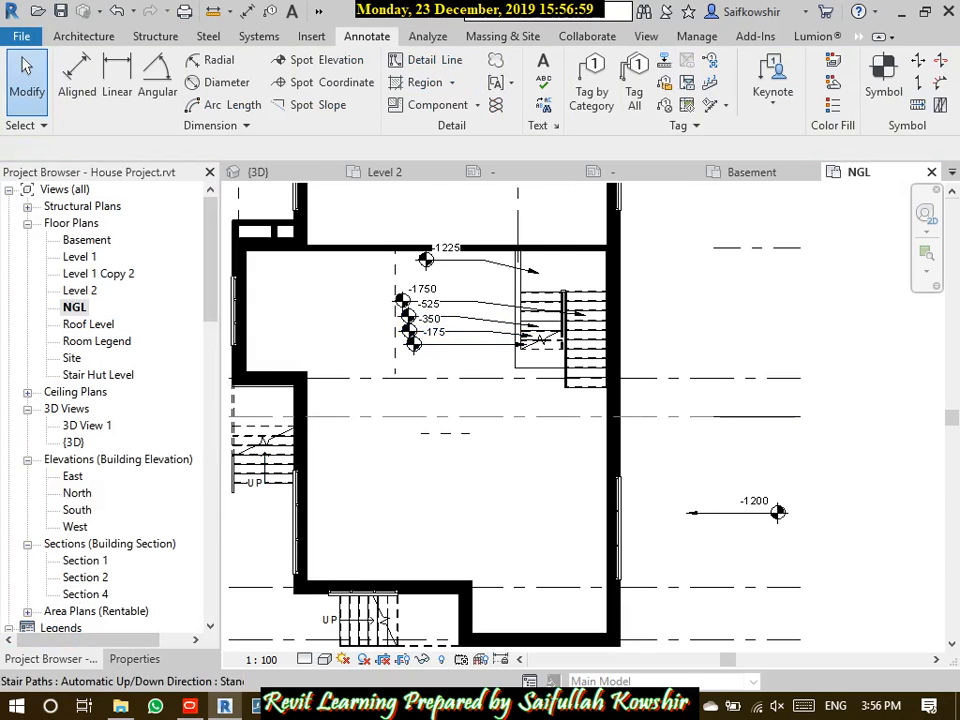
{"action": "double_click", "coordinate": [80, 257]}
{"action": "double_click", "coordinate": [73, 476]}
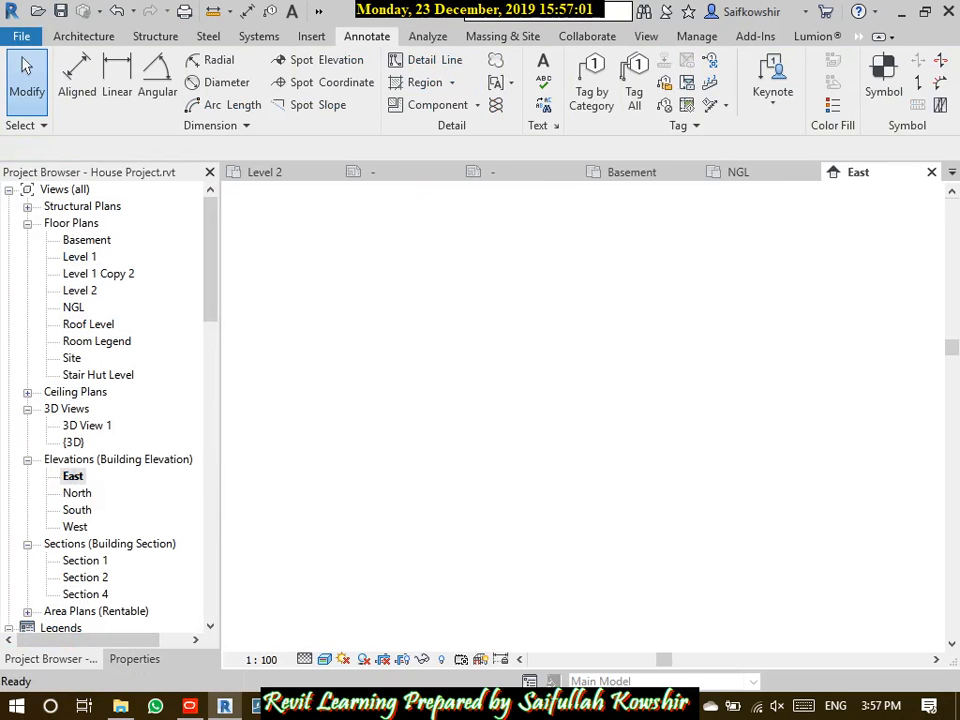
{"action": "middle_click_drag", "start_coordinate": [887, 486], "coordinate": [754, 447]}
{"action": "scroll", "coordinate": [754, 447], "scroll_direction": "up", "scroll_amount": 3}
{"action": "scroll", "coordinate": [754, 408], "scroll_direction": "up", "scroll_amount": 4}
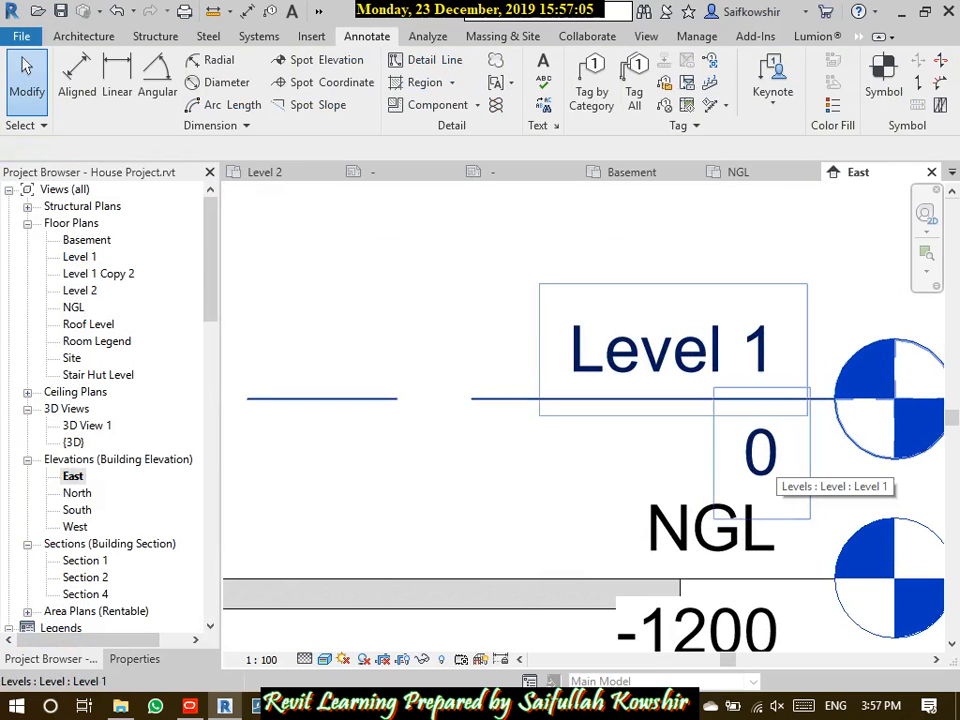
{"action": "scroll", "coordinate": [605, 398], "scroll_direction": "down", "scroll_amount": 2}
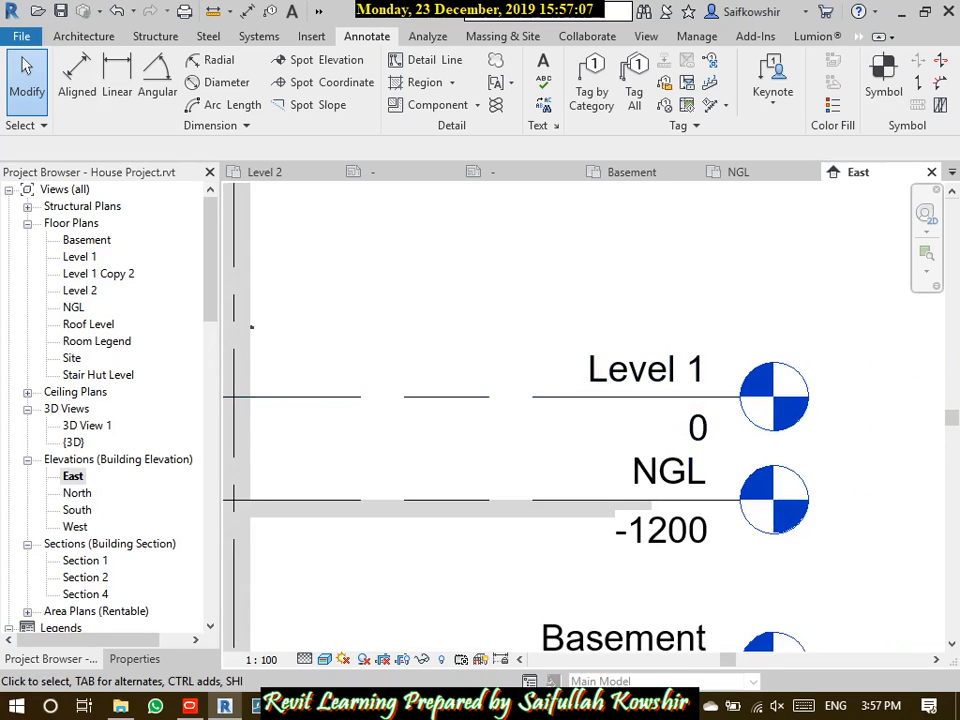
{"action": "middle_click_drag", "start_coordinate": [605, 400], "coordinate": [584, 388]}
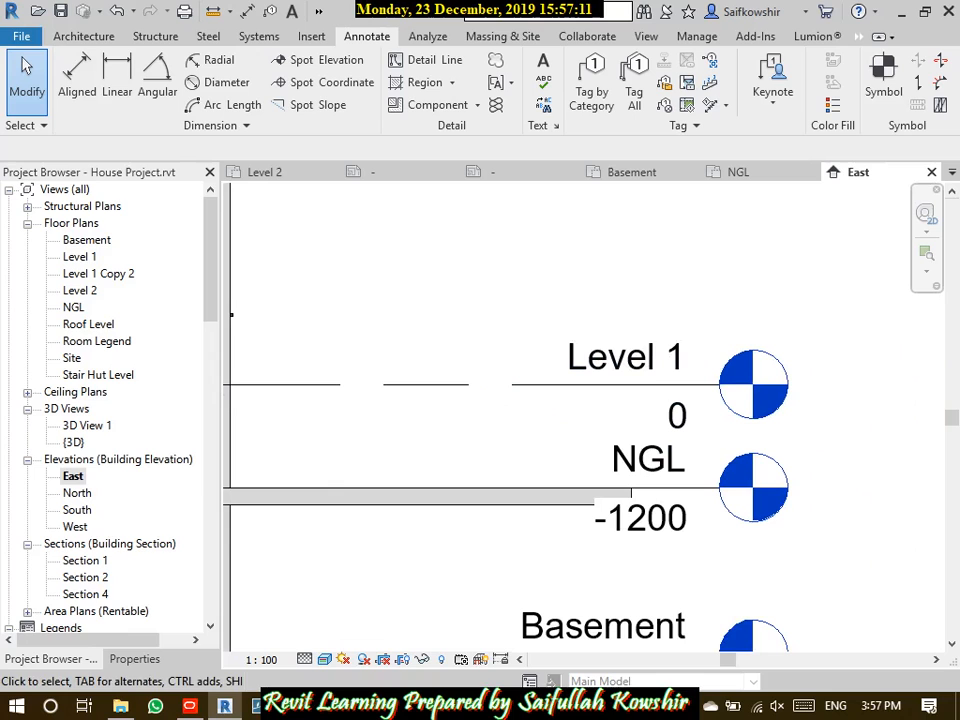
{"action": "mouse_move", "coordinate": [748, 317]}
{"action": "left_mouse_down"}
{"action": "mouse_move", "coordinate": [514, 394]}
{"action": "mouse_move", "coordinate": [797, 424]}
{"action": "mouse_move", "coordinate": [732, 322]}
{"action": "left_mouse_up"}
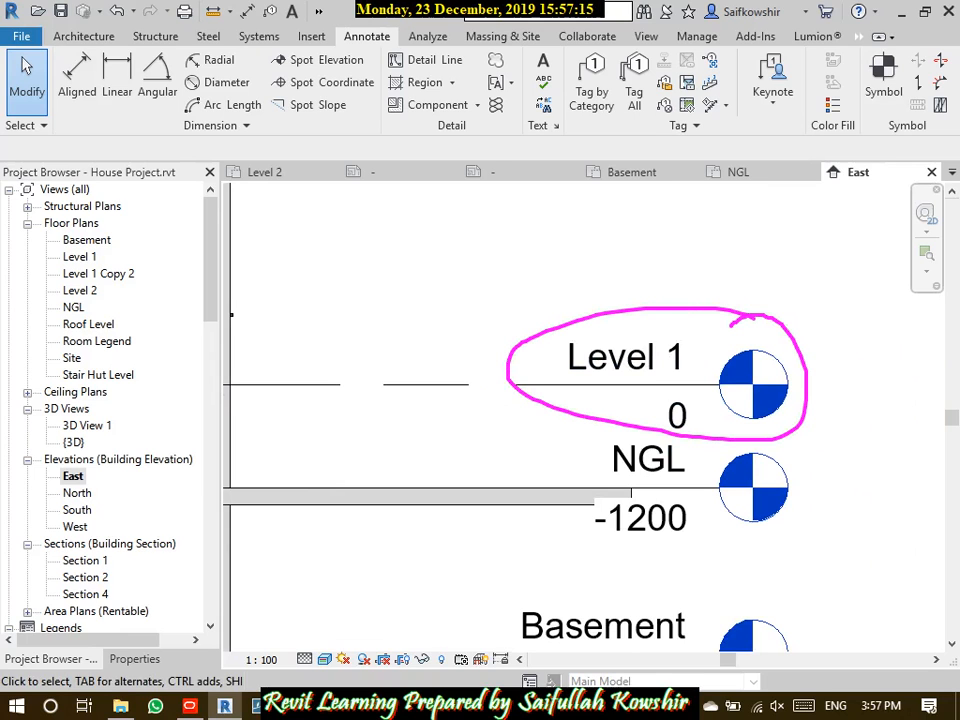
{"action": "mouse_move", "coordinate": [712, 466]}
{"action": "left_mouse_down"}
{"action": "mouse_move", "coordinate": [596, 505]}
{"action": "mouse_move", "coordinate": [720, 462]}
{"action": "left_mouse_up"}
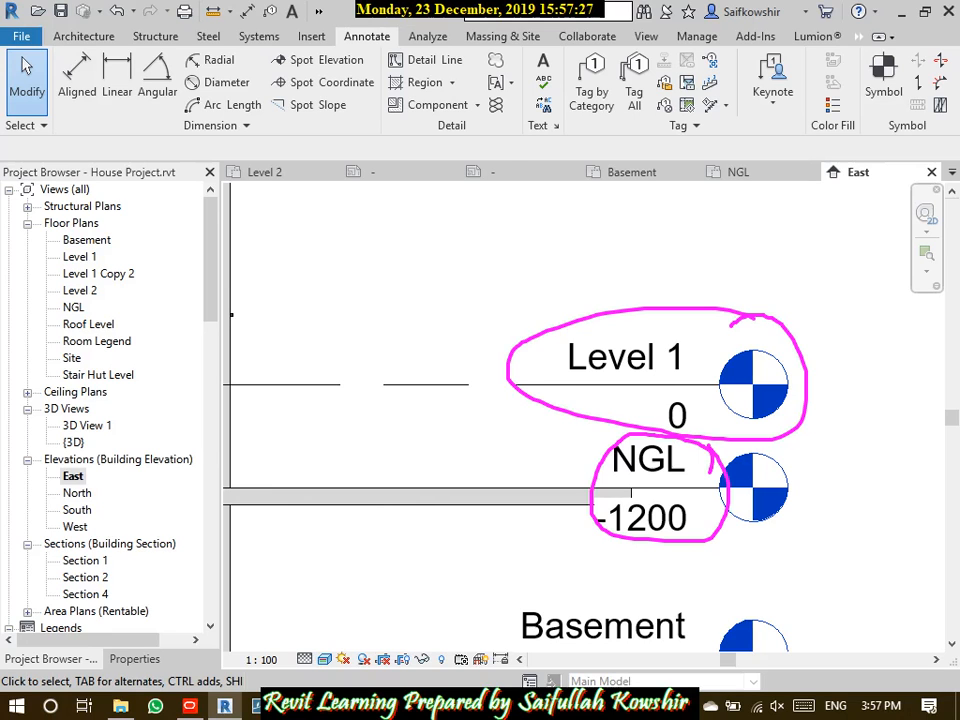
{"action": "key", "text": "Escape"}
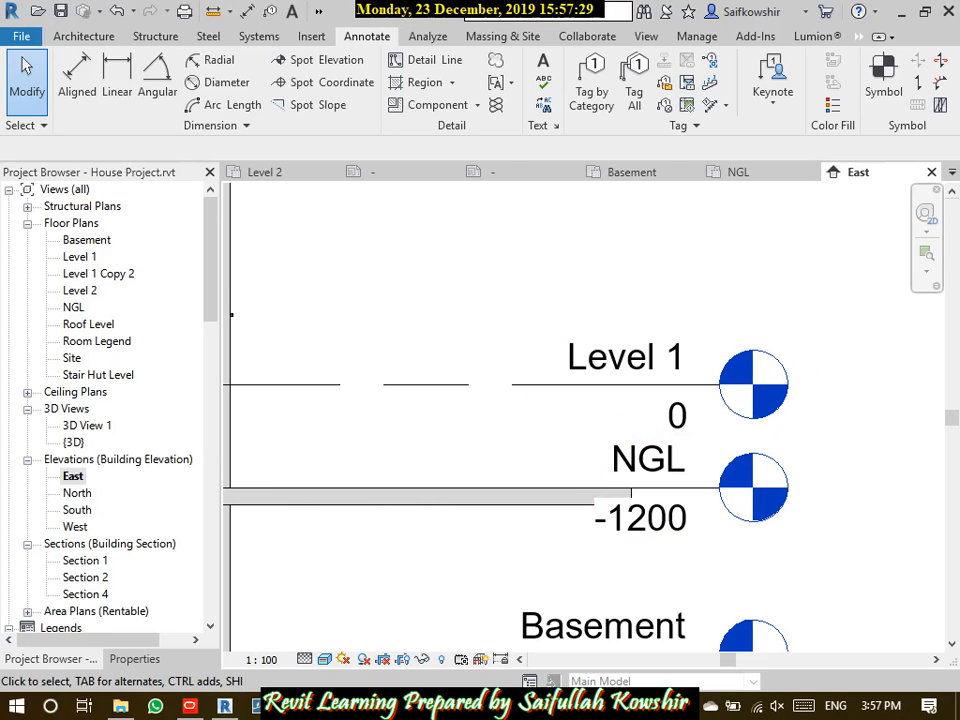
{"action": "scroll", "coordinate": [623, 527], "scroll_direction": "down", "scroll_amount": 4}
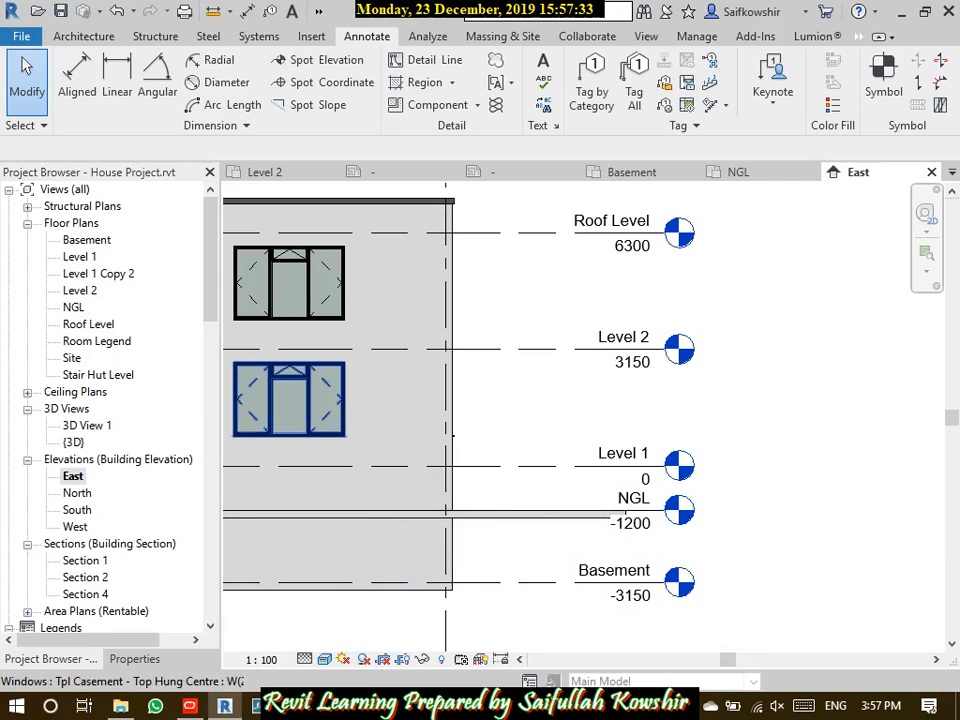
Open the Basement floor plan and examine the value of its Target (Project) spot elevation
{"action": "double_click", "coordinate": [87, 240]}
{"action": "scroll", "coordinate": [575, 427], "scroll_direction": "up", "scroll_amount": 5}
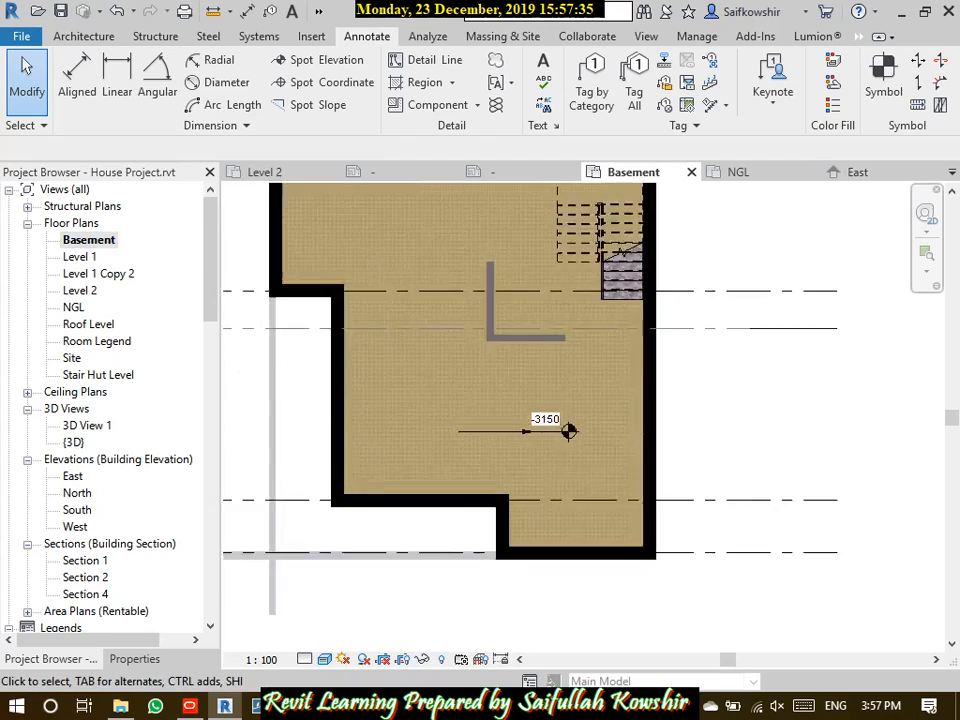
{"action": "scroll", "coordinate": [587, 427], "scroll_direction": "up", "scroll_amount": 2}
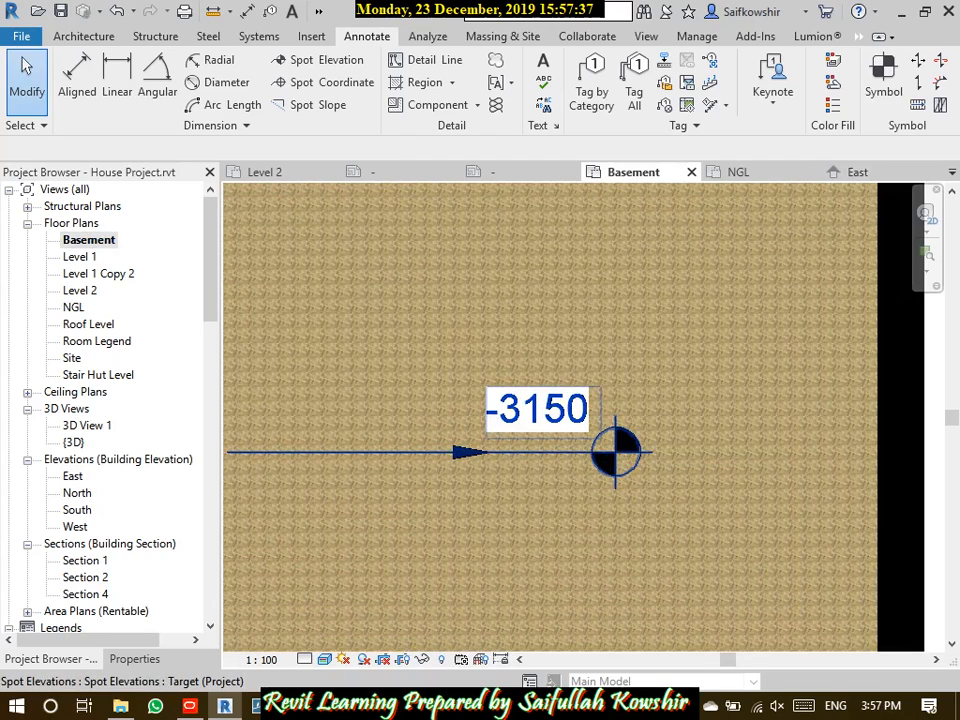
{"action": "scroll", "coordinate": [566, 425], "scroll_direction": "down", "scroll_amount": 8}
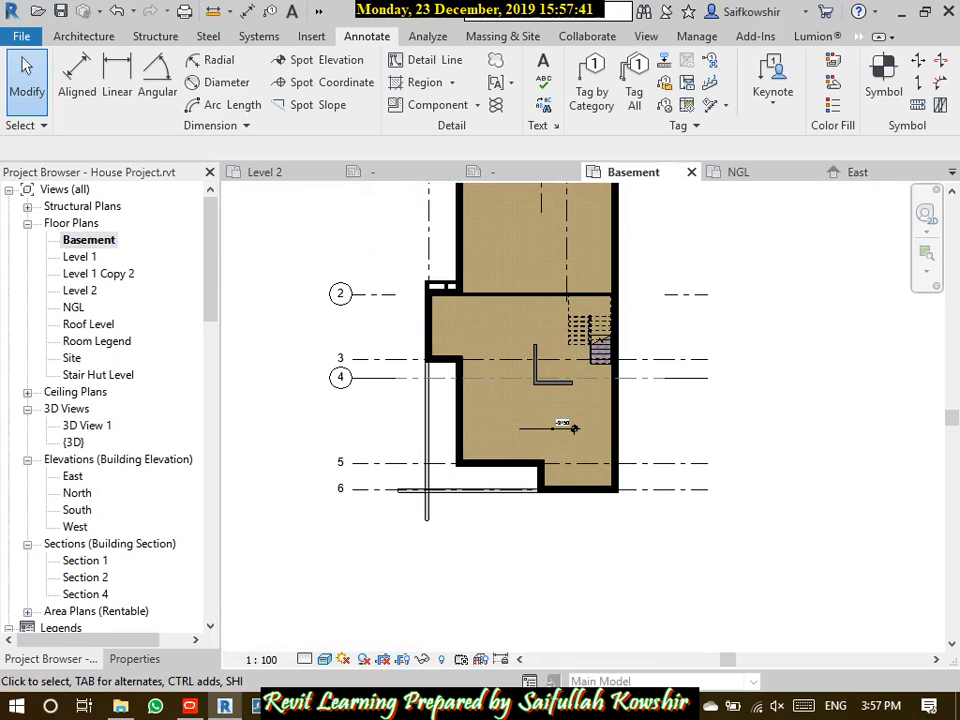
In the East elevation, place an aligned dimension between the Level 1 and Basement level lines, just outside the building
{"action": "double_click", "coordinate": [73, 476]}
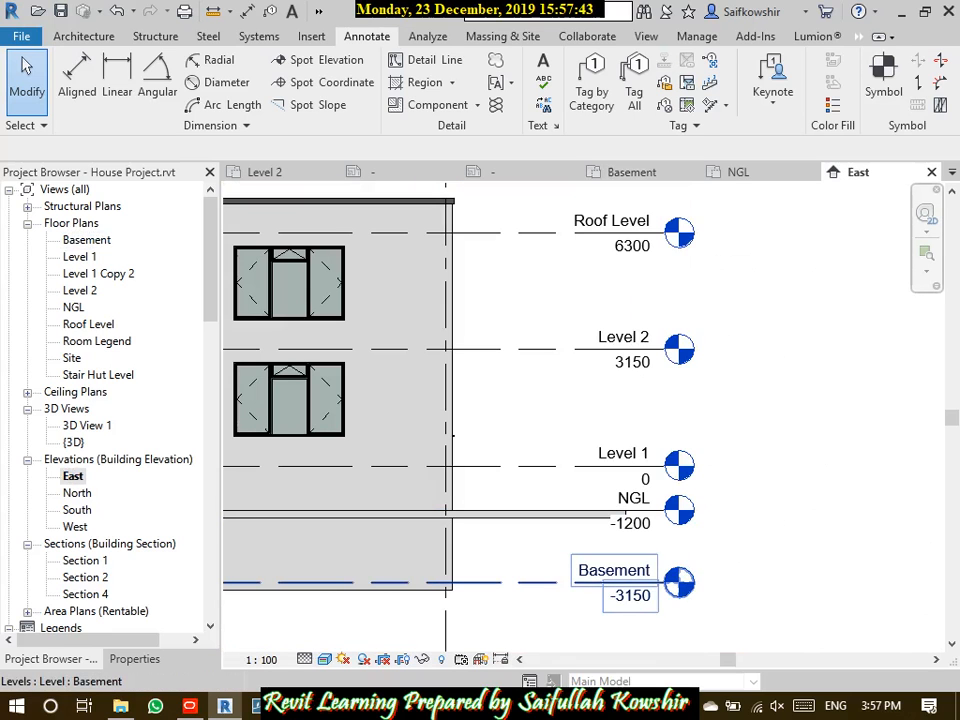
{"action": "scroll", "coordinate": [425, 380], "scroll_direction": "up", "scroll_amount": 2}
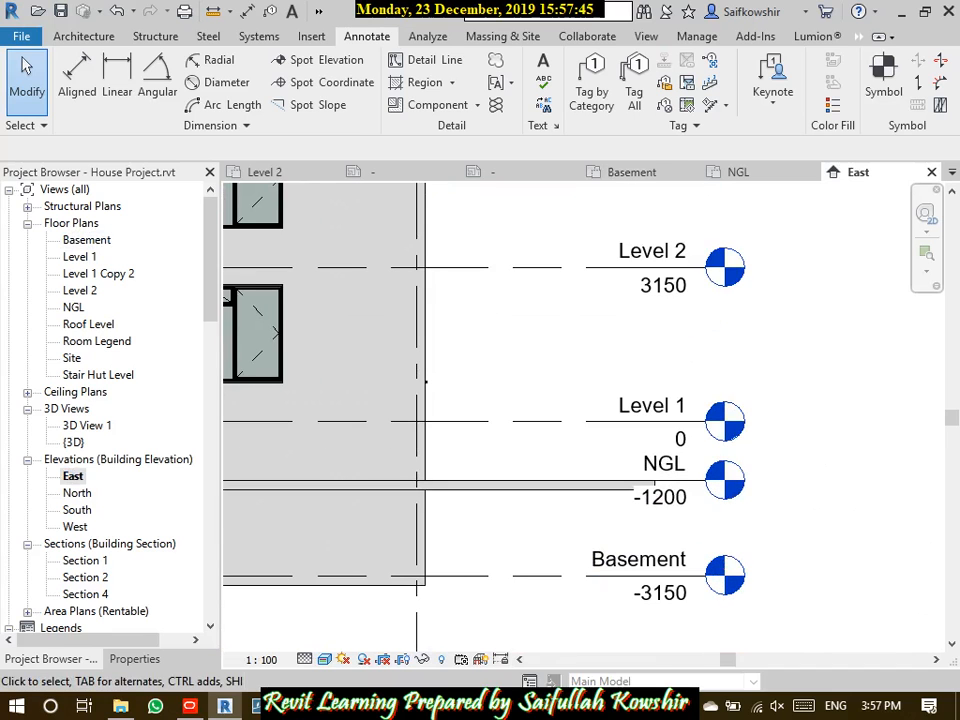
{"action": "key", "text": "d"}
{"action": "key", "text": "i"}
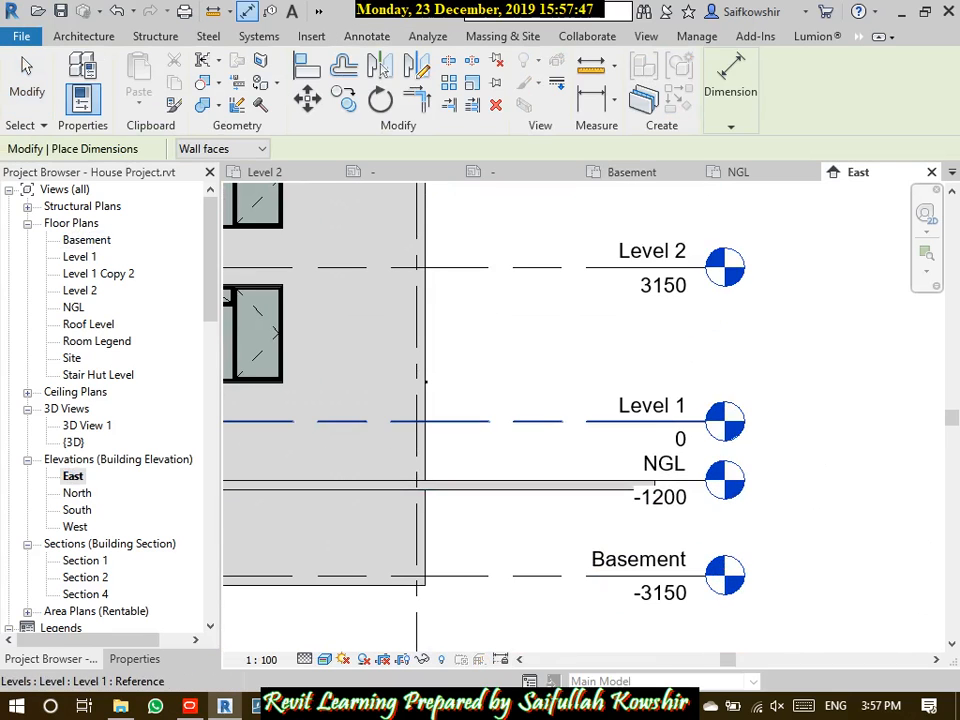
{"action": "left_click", "coordinate": [541, 421]}
{"action": "left_click", "coordinate": [523, 576]}
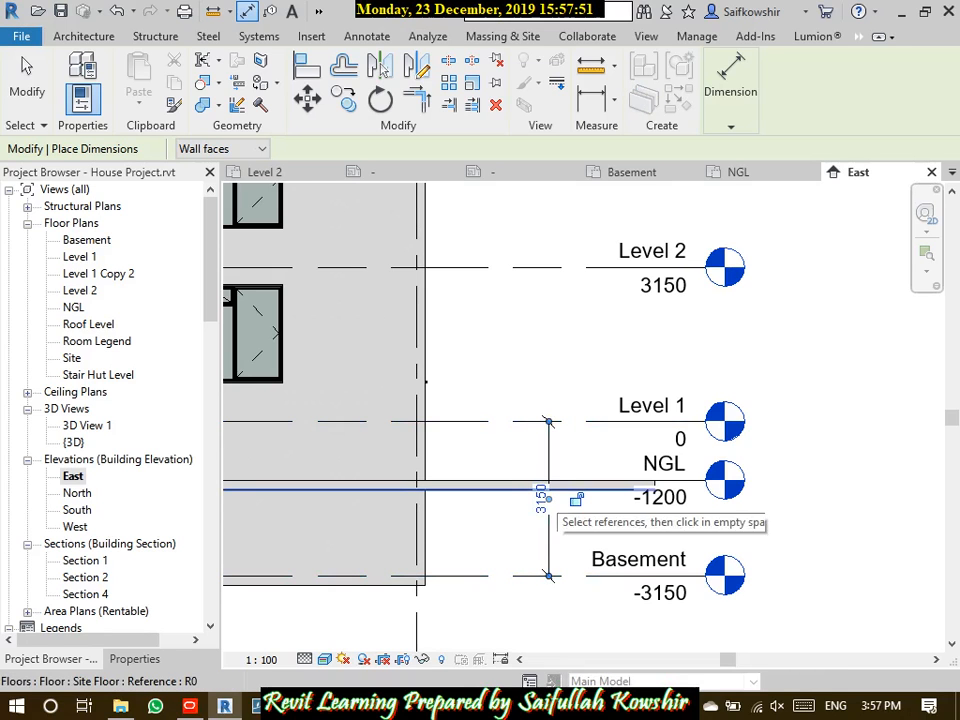
{"action": "left_click", "coordinate": [27, 78]}
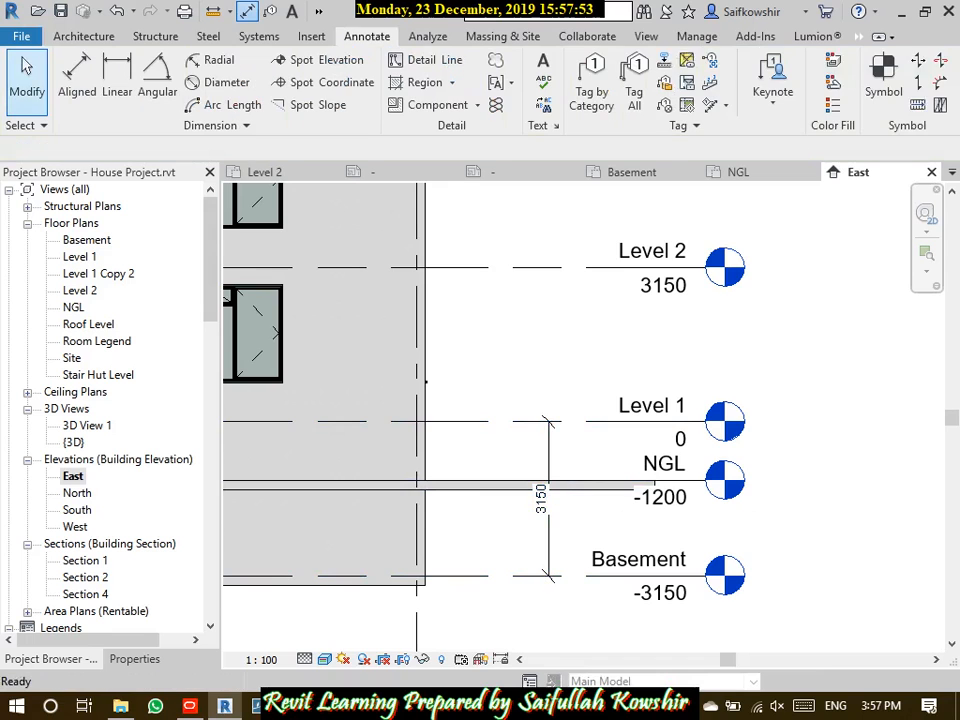
{"action": "scroll", "coordinate": [719, 402], "scroll_direction": "down", "scroll_amount": 3}
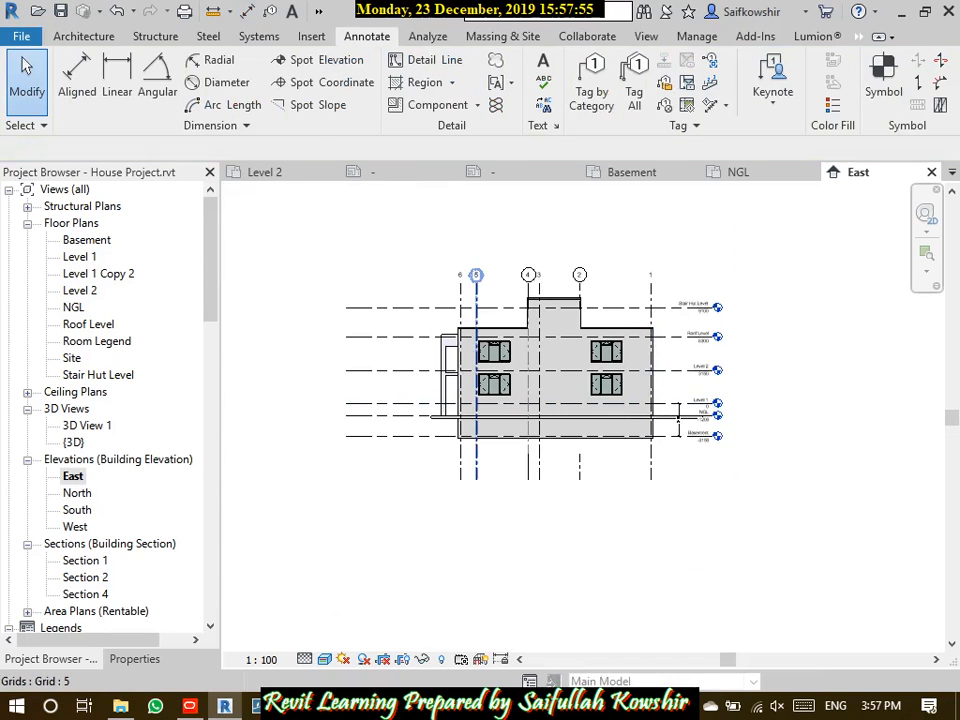
On the Level 1 floor plan, place a spot coordinate outside the building below grid 6 at about N -5950, E 6680, with its leader running right
{"action": "double_click", "coordinate": [80, 257]}
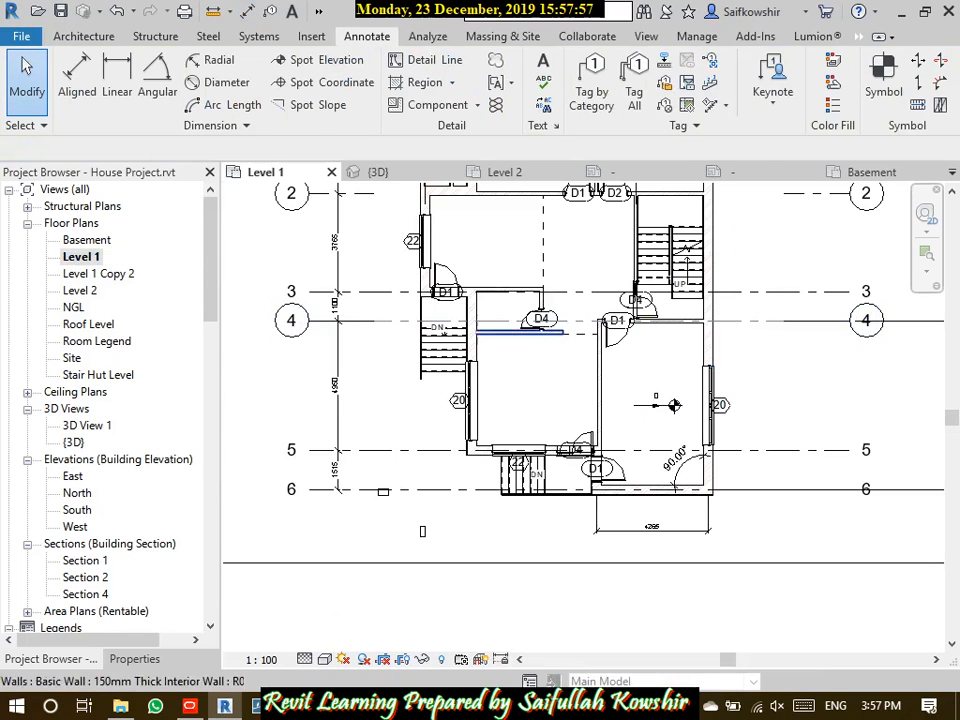
{"action": "scroll", "coordinate": [550, 384], "scroll_direction": "down", "scroll_amount": 3}
{"action": "middle_click_drag", "start_coordinate": [572, 235], "coordinate": [605, 395]}
{"action": "scroll", "coordinate": [562, 390], "scroll_direction": "up", "scroll_amount": 3}
{"action": "scroll", "coordinate": [559, 414], "scroll_direction": "up", "scroll_amount": 1}
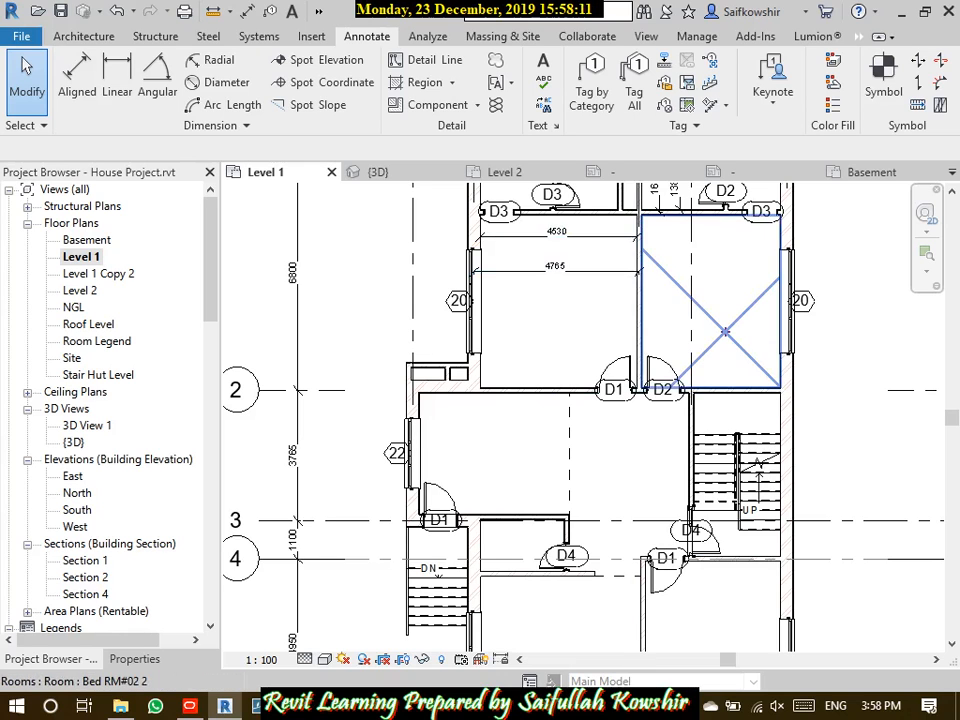
{"action": "middle_click_drag", "start_coordinate": [710, 300], "coordinate": [707, 322]}
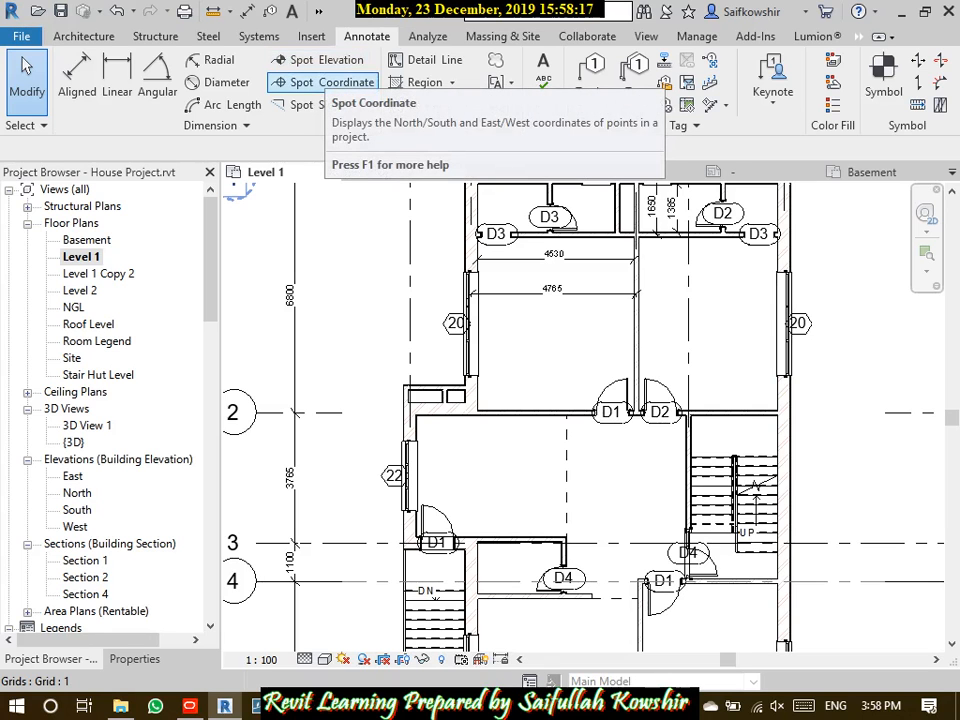
{"action": "left_click", "coordinate": [318, 84]}
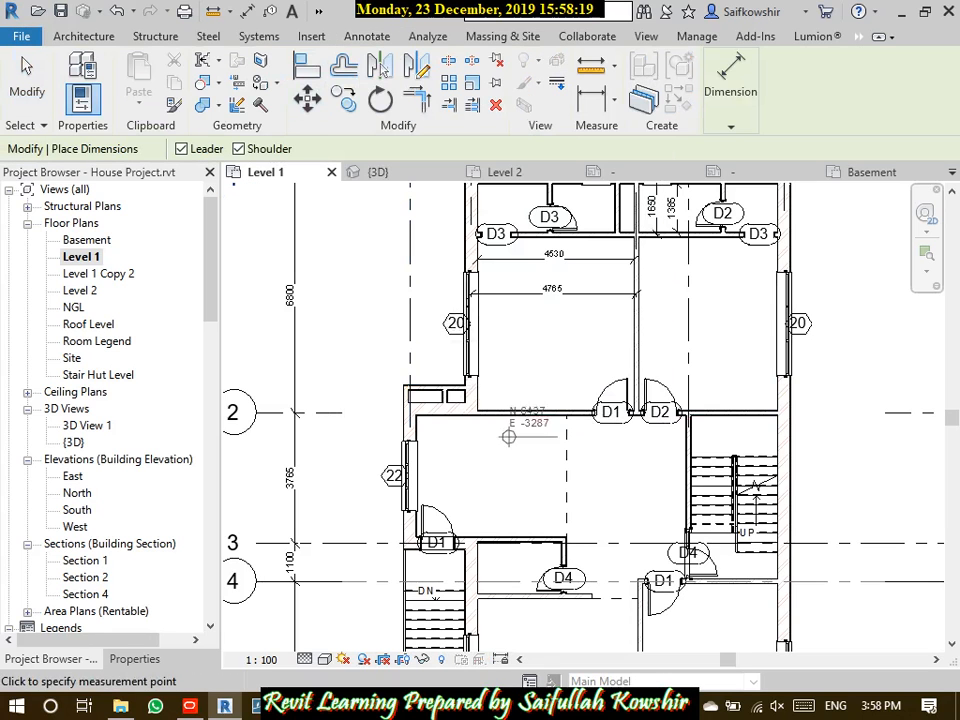
{"action": "middle_click_drag", "start_coordinate": [510, 480], "coordinate": [506, 355]}
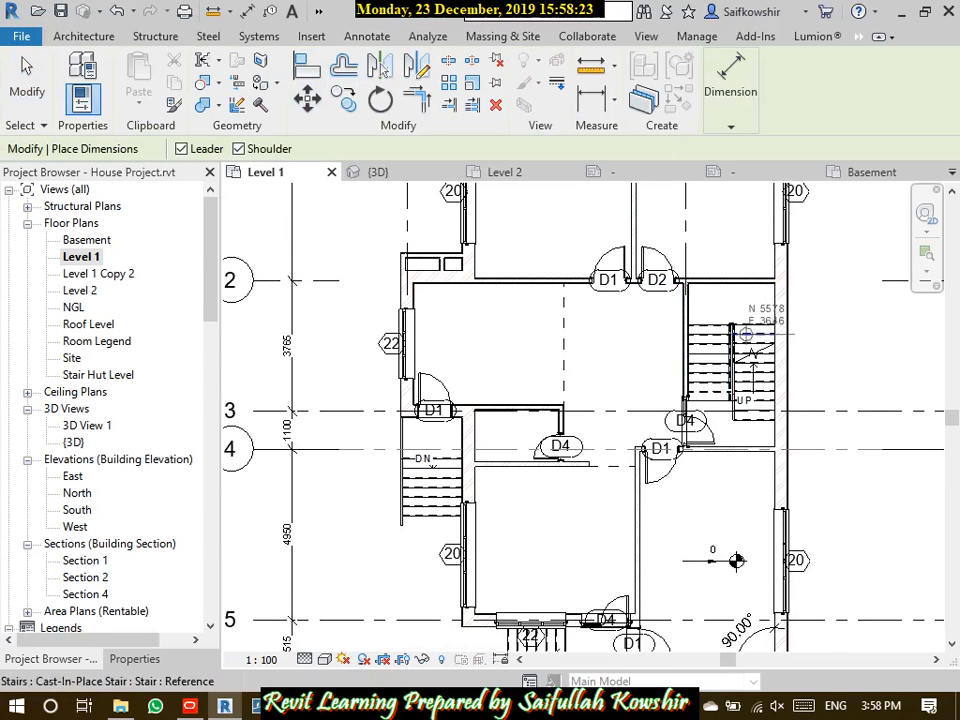
{"action": "middle_click_drag", "start_coordinate": [765, 436], "coordinate": [692, 290]}
{"action": "scroll", "coordinate": [736, 567], "scroll_direction": "up", "scroll_amount": 2}
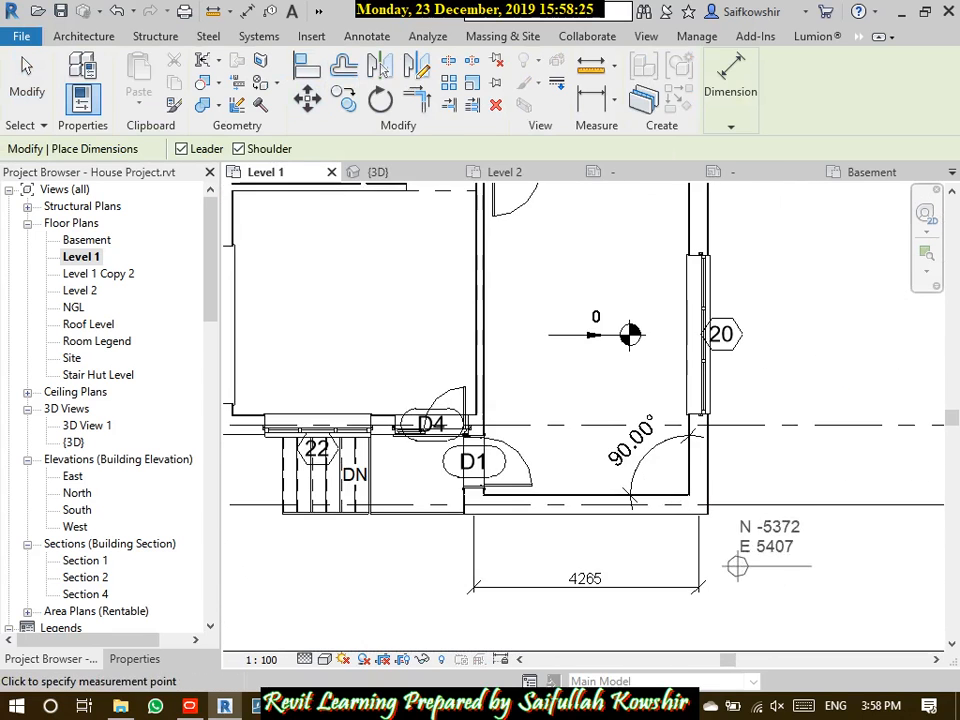
{"action": "middle_click_drag", "start_coordinate": [798, 390], "coordinate": [695, 476]}
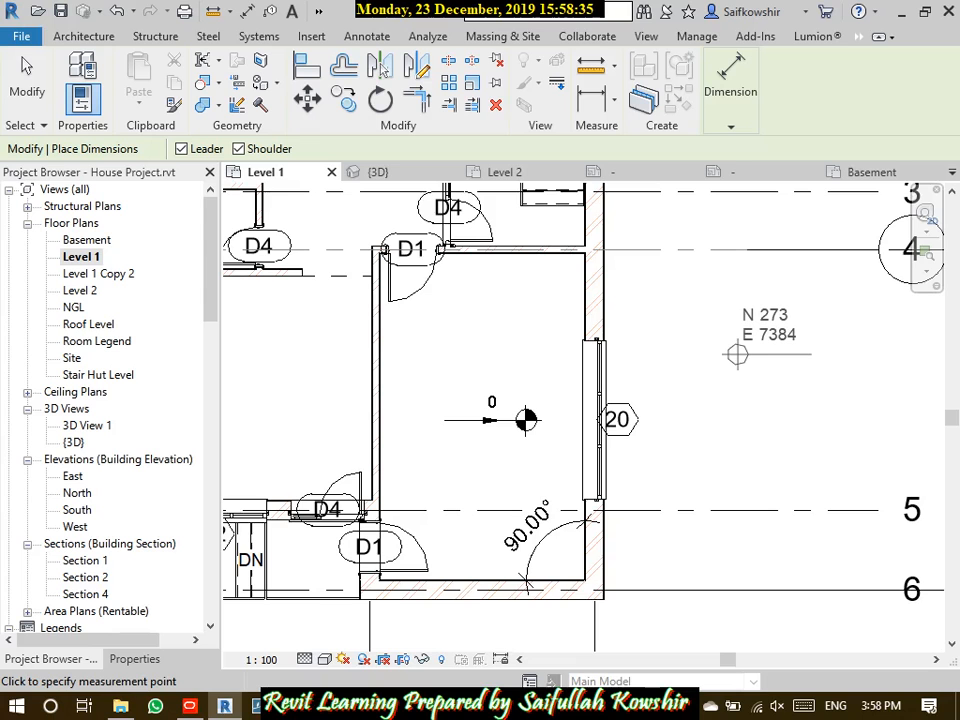
{"action": "scroll", "coordinate": [737, 354], "scroll_direction": "down", "scroll_amount": 4}
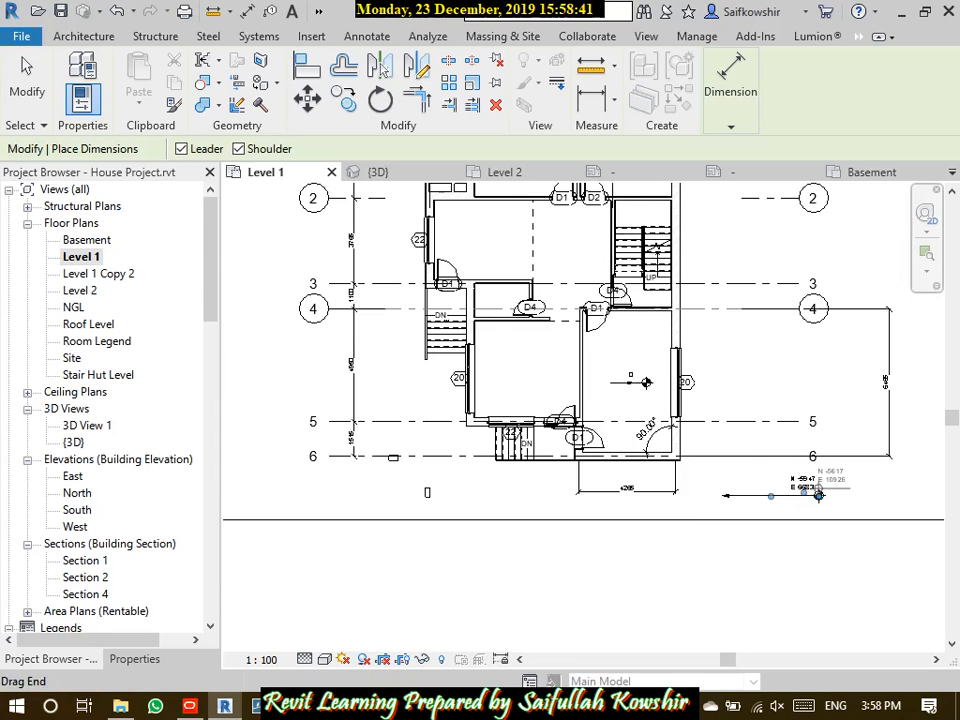
{"action": "scroll", "coordinate": [816, 470], "scroll_direction": "up", "scroll_amount": 2}
{"action": "scroll", "coordinate": [815, 485], "scroll_direction": "up", "scroll_amount": 3}
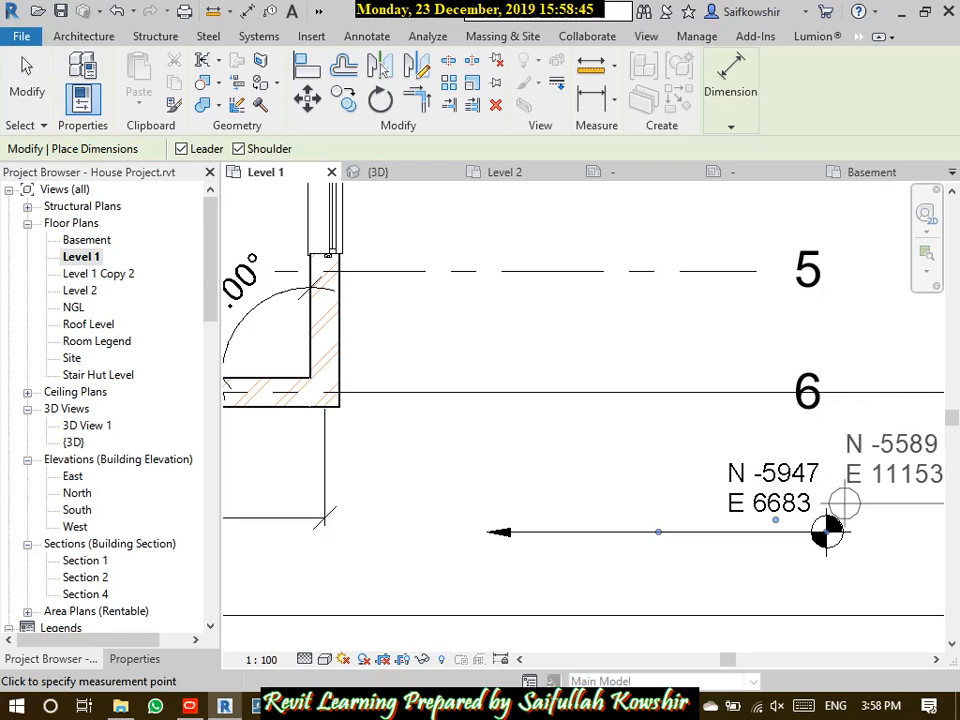
Open the Site floor plan and examine the shared site coordinates of the survey point
{"action": "scroll", "coordinate": [826, 532], "scroll_direction": "down", "scroll_amount": 2}
{"action": "left_click", "coordinate": [27, 75]}
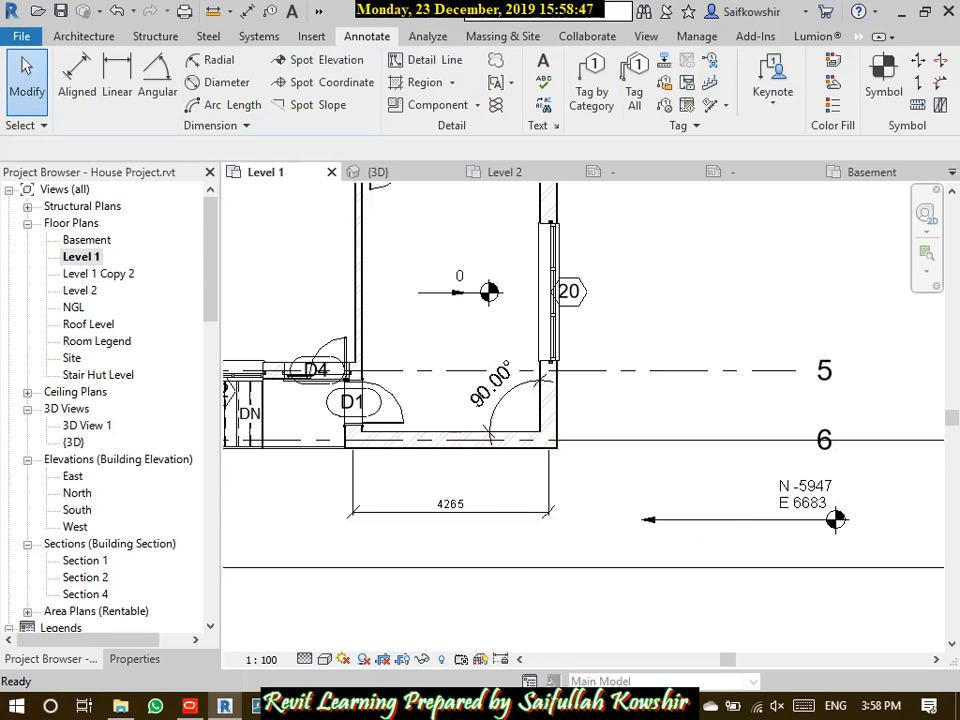
{"action": "double_click", "coordinate": [72, 357]}
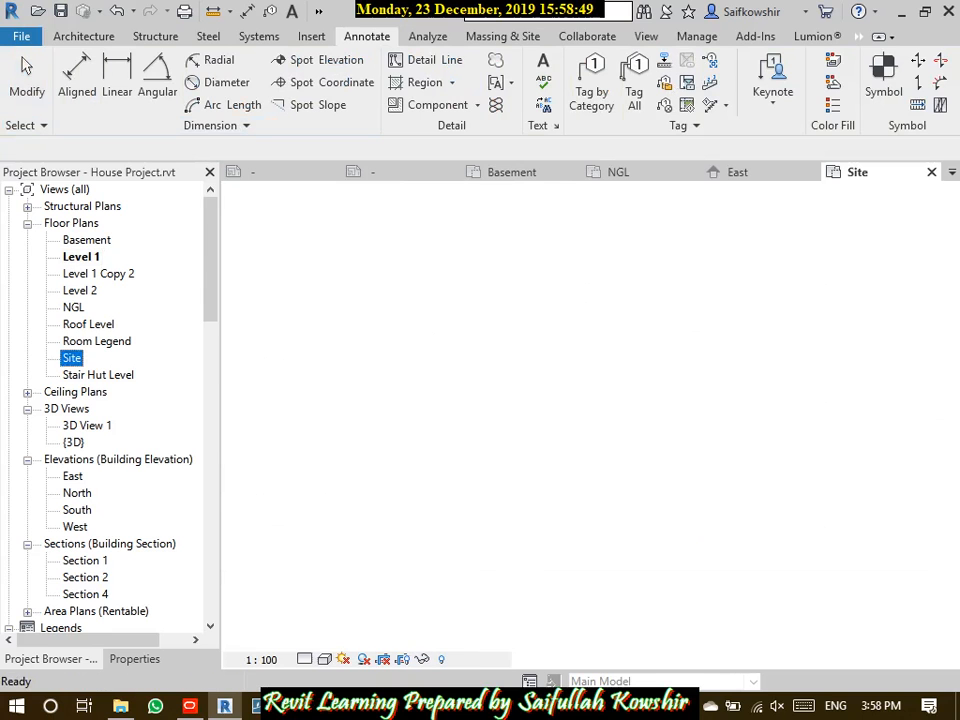
{"action": "scroll", "coordinate": [496, 380], "scroll_direction": "up", "scroll_amount": 5}
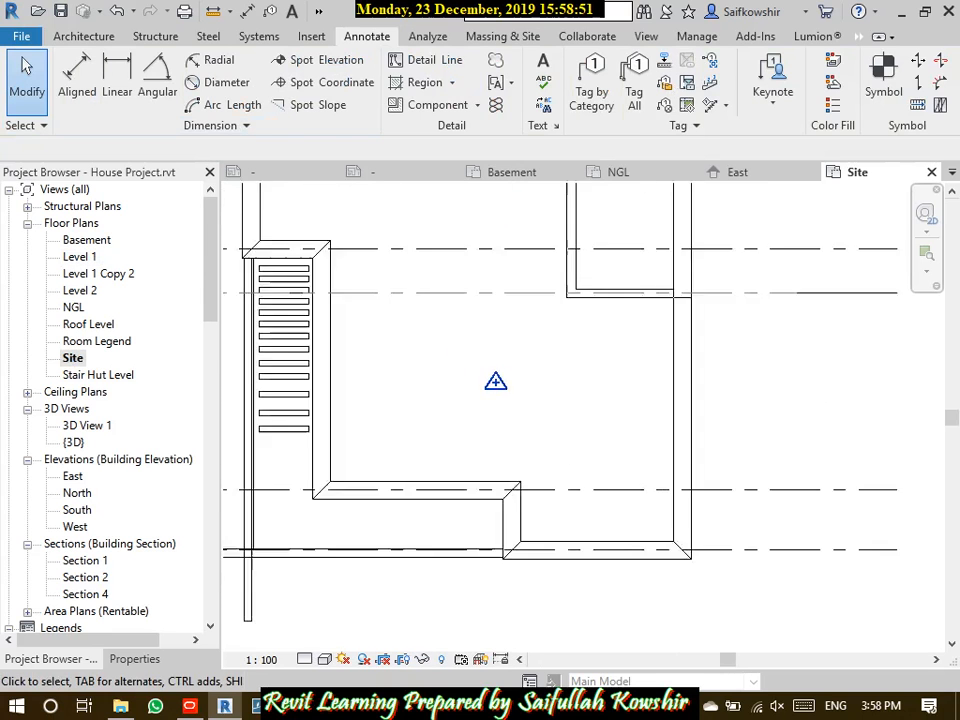
{"action": "left_click", "coordinate": [497, 386]}
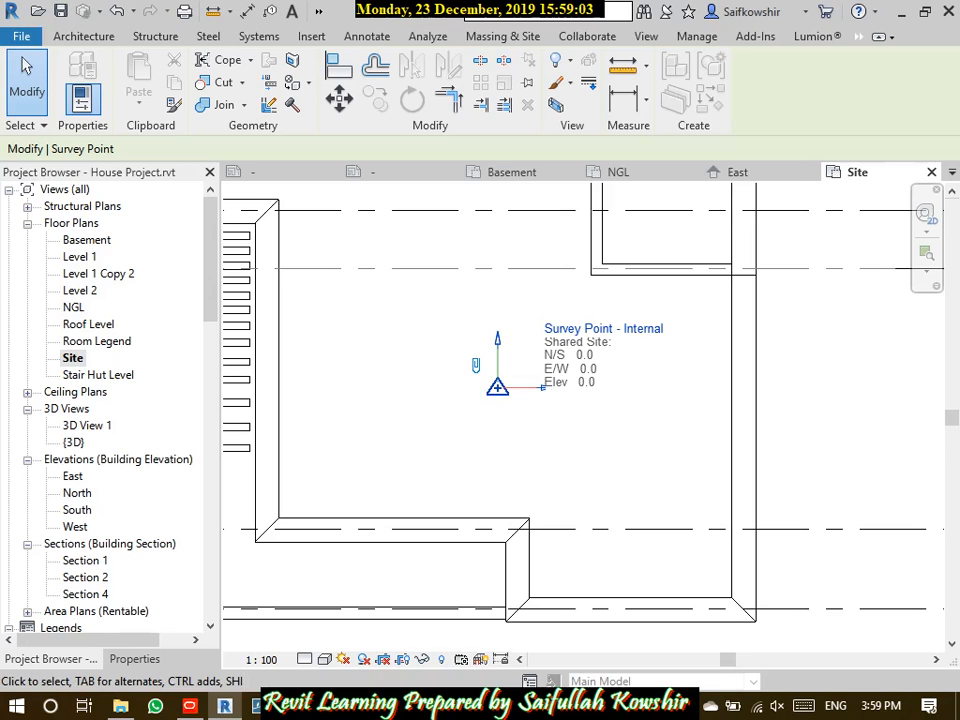
{"action": "scroll", "coordinate": [625, 409], "scroll_direction": "down", "scroll_amount": 3}
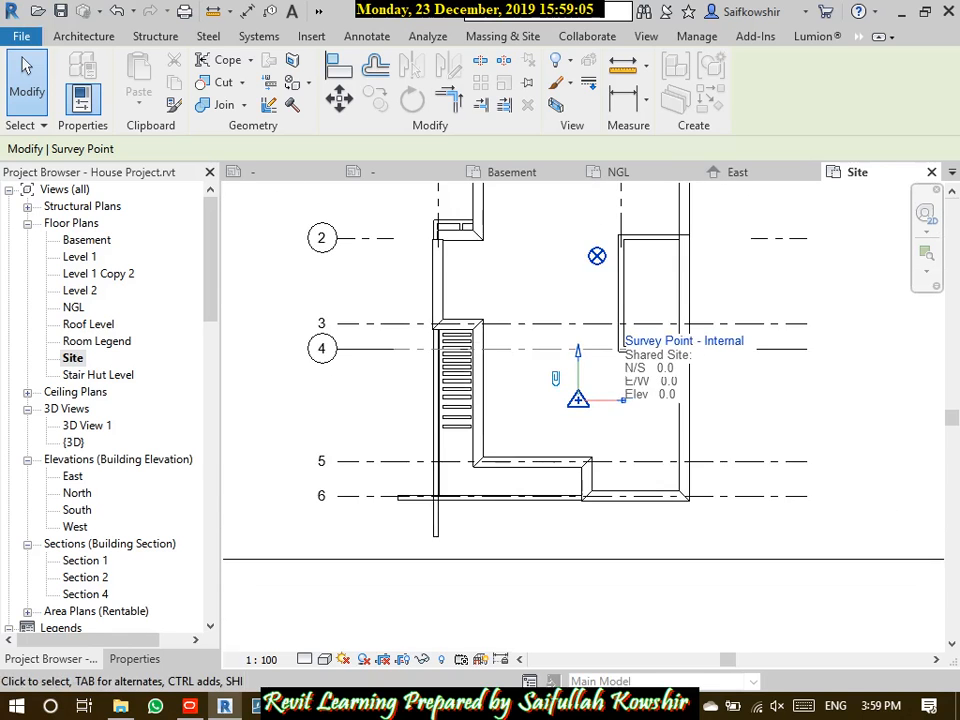
Examine the Project Base Point's coordinates and properties on the Site plan, and return to the Level 1 floor plan
{"action": "middle_click_drag", "start_coordinate": [625, 409], "coordinate": [621, 508]}
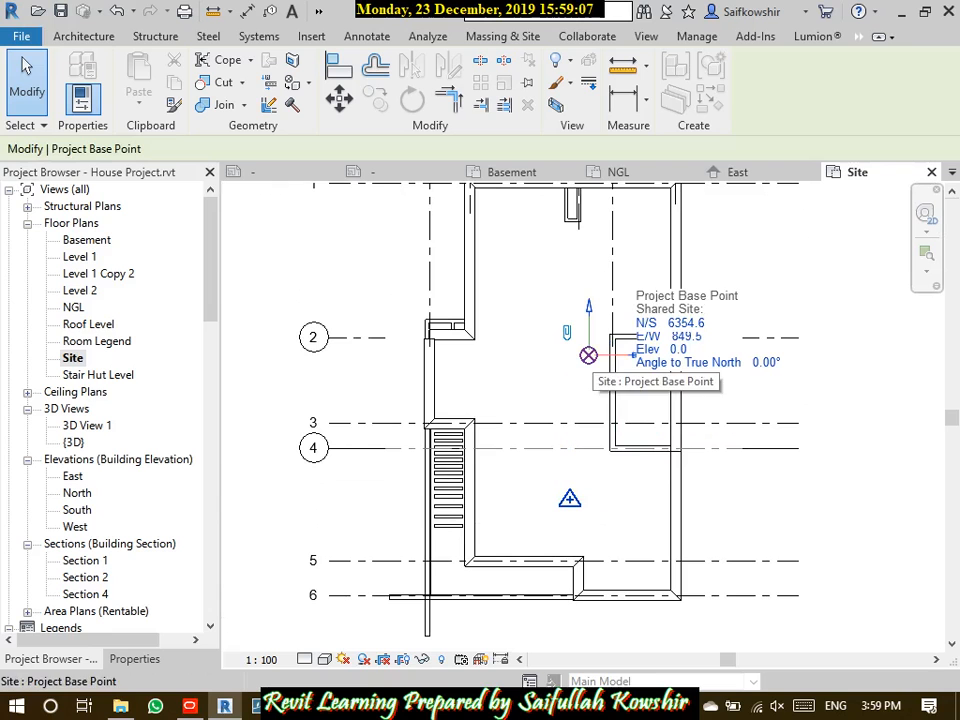
{"action": "scroll", "coordinate": [620, 355], "scroll_direction": "up", "scroll_amount": 5}
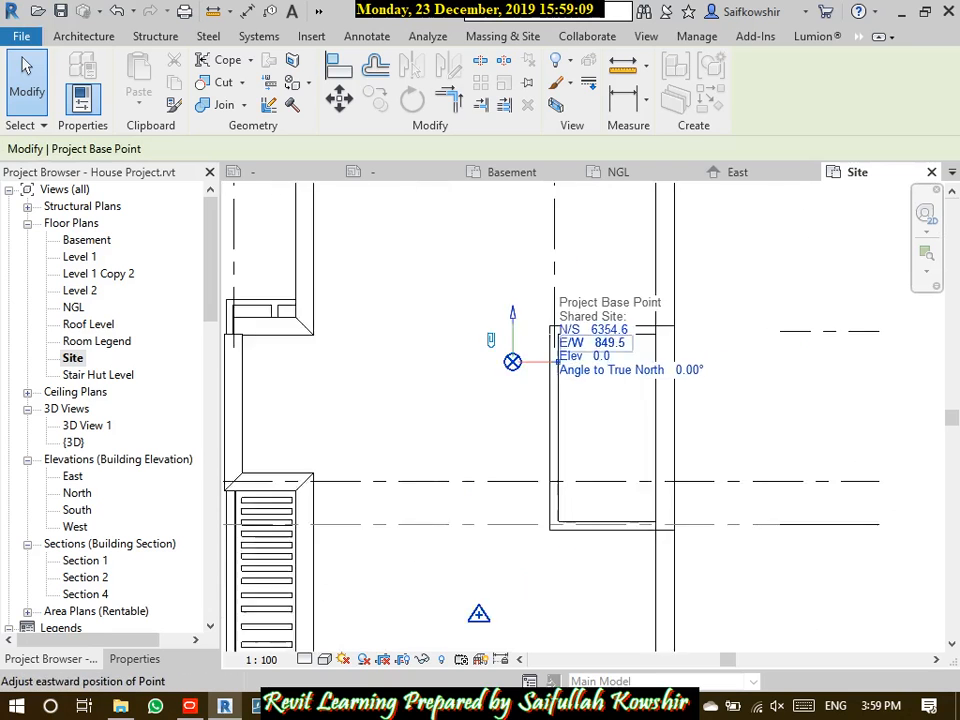
{"action": "scroll", "coordinate": [515, 372], "scroll_direction": "up", "scroll_amount": 3}
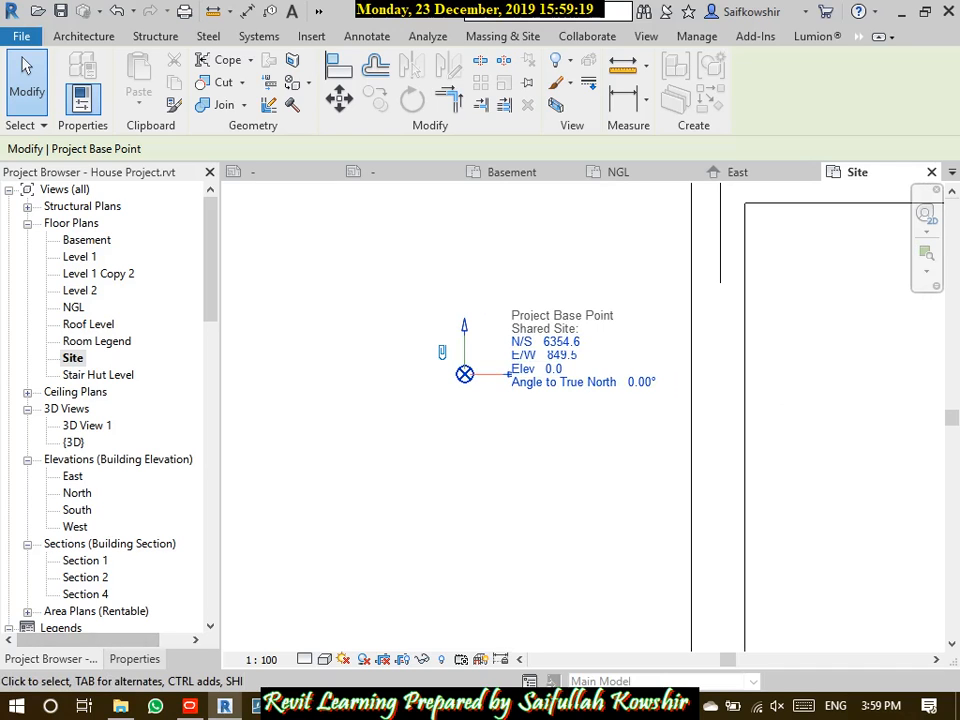
{"action": "left_click", "coordinate": [134, 659]}
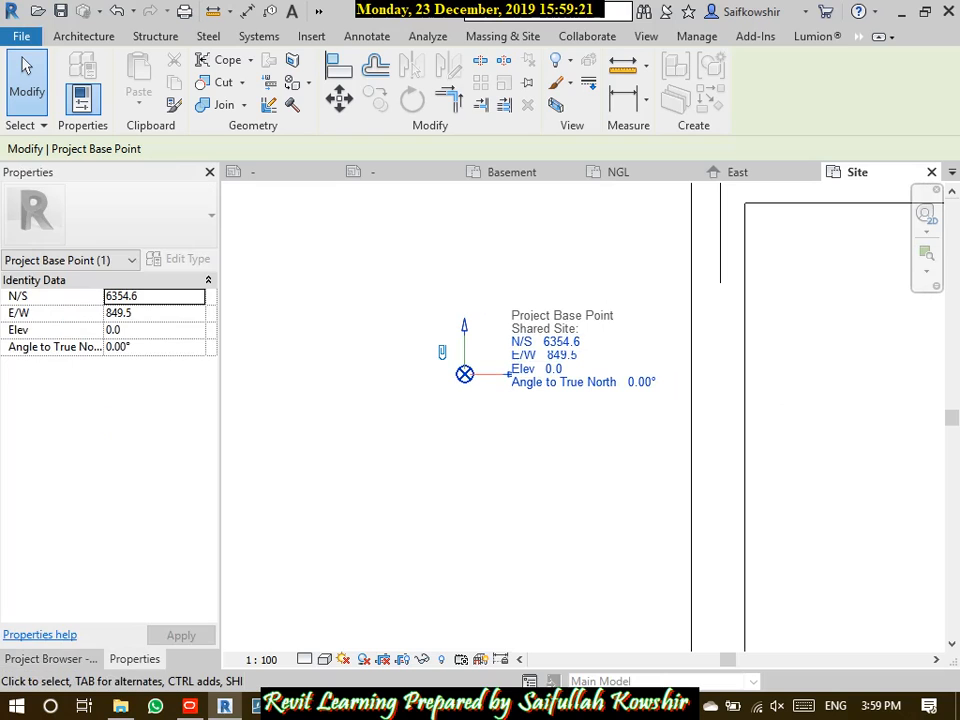
{"action": "left_click", "coordinate": [51, 659]}
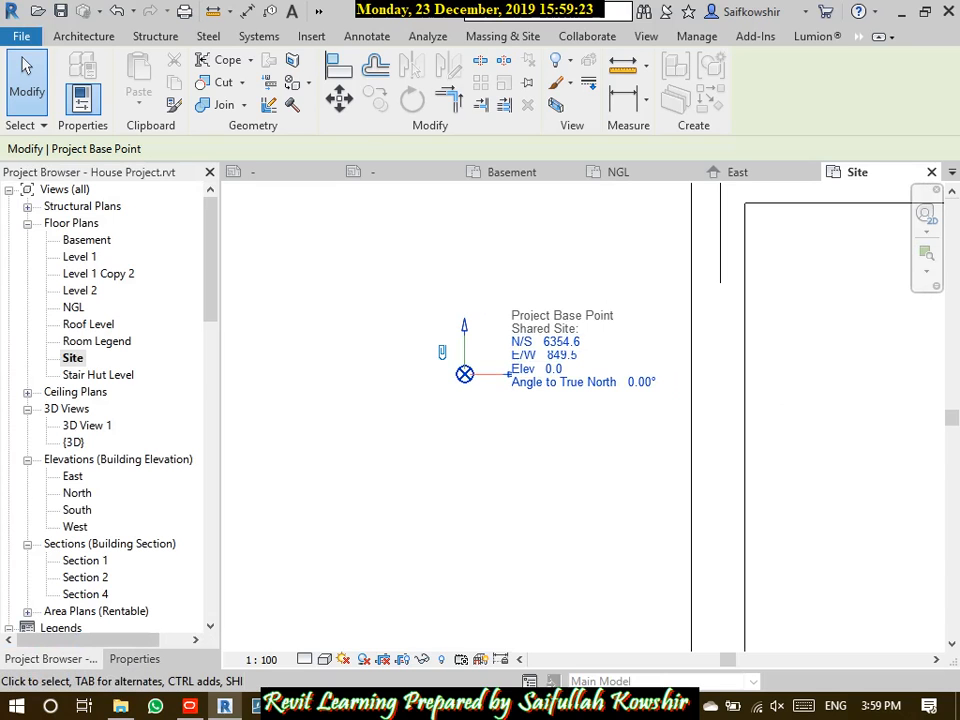
{"action": "left_click", "coordinate": [496, 440]}
{"action": "scroll", "coordinate": [496, 440], "scroll_direction": "down", "scroll_amount": 10}
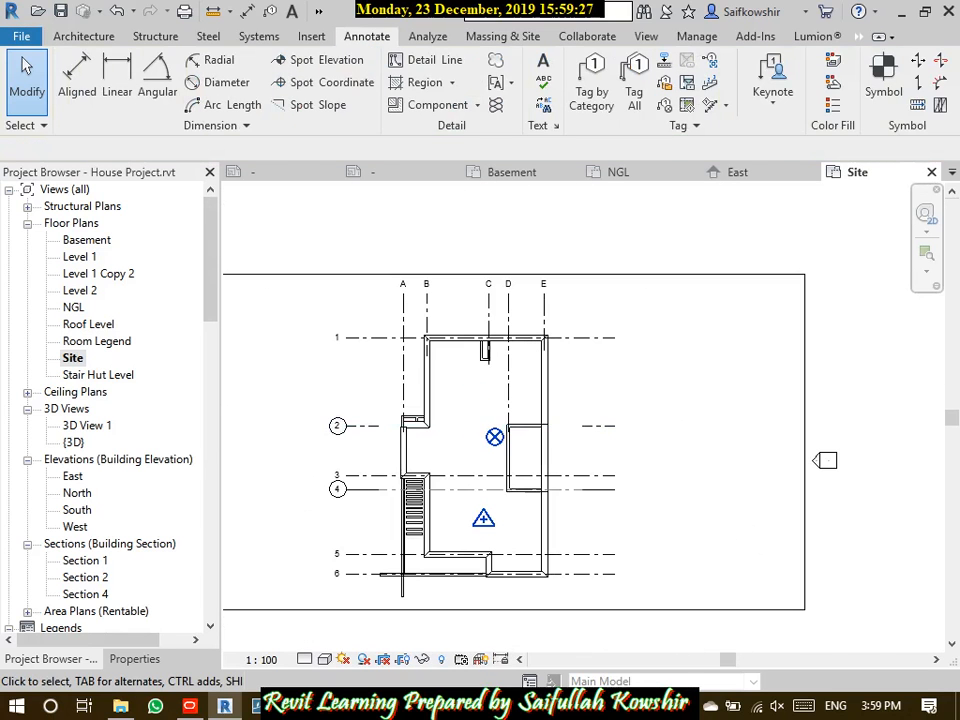
{"action": "double_click", "coordinate": [80, 257]}
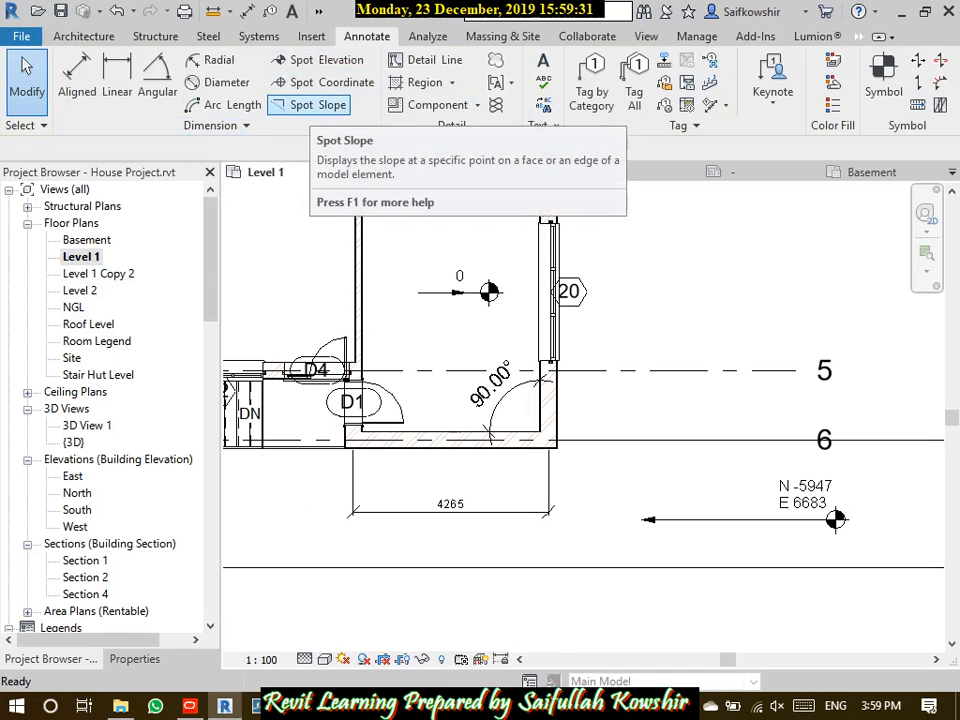
{"action": "left_click", "coordinate": [300, 105]}
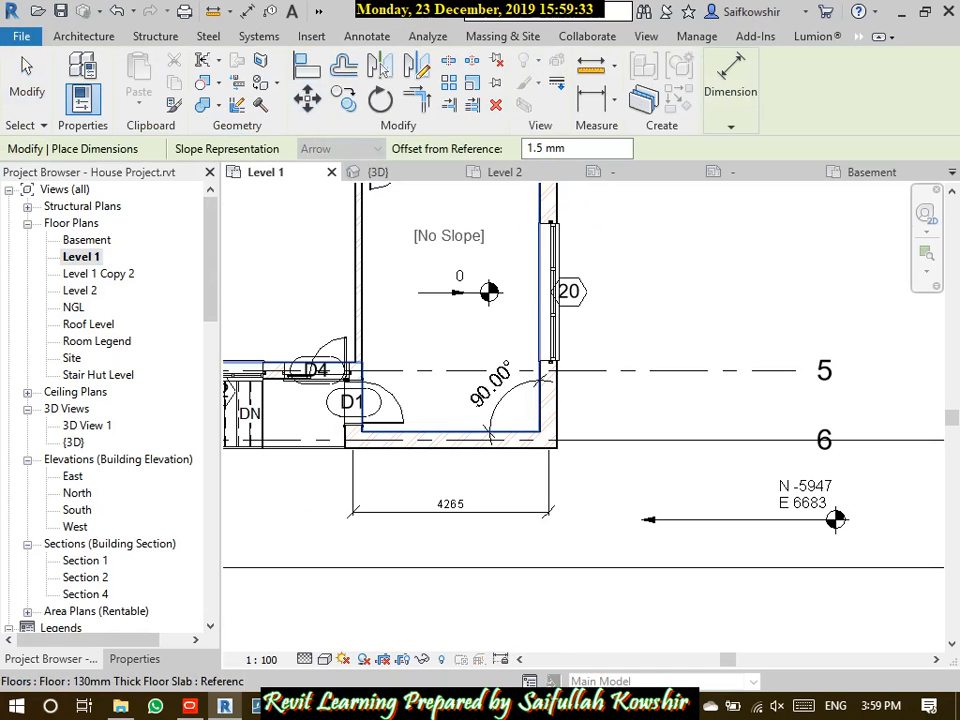
{"action": "scroll", "coordinate": [555, 414], "scroll_direction": "down", "scroll_amount": 5}
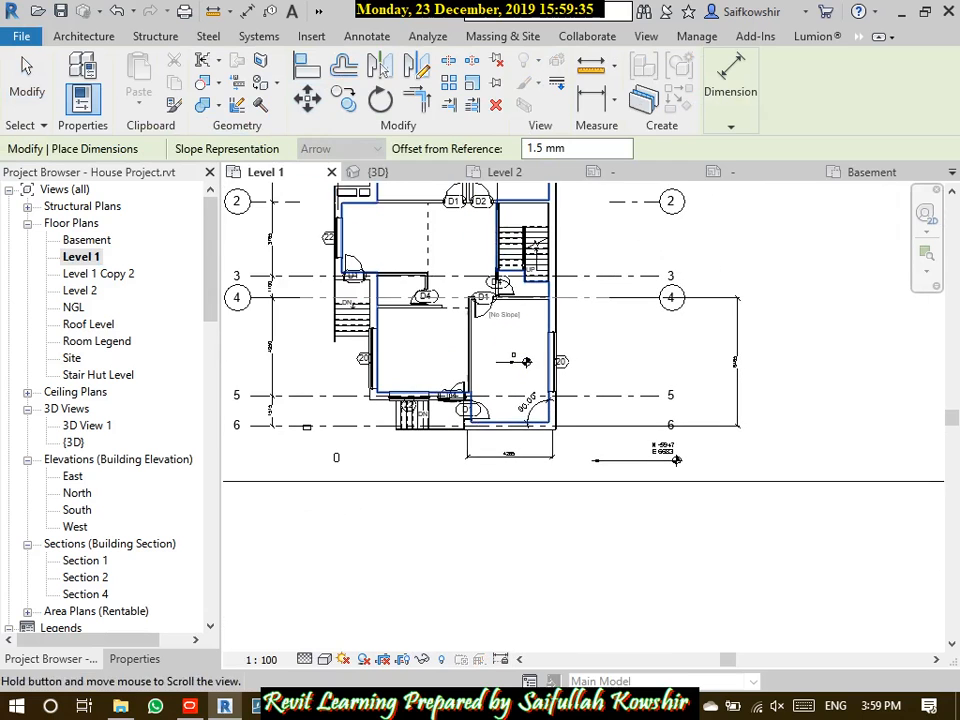
{"action": "left_click", "coordinate": [27, 78]}
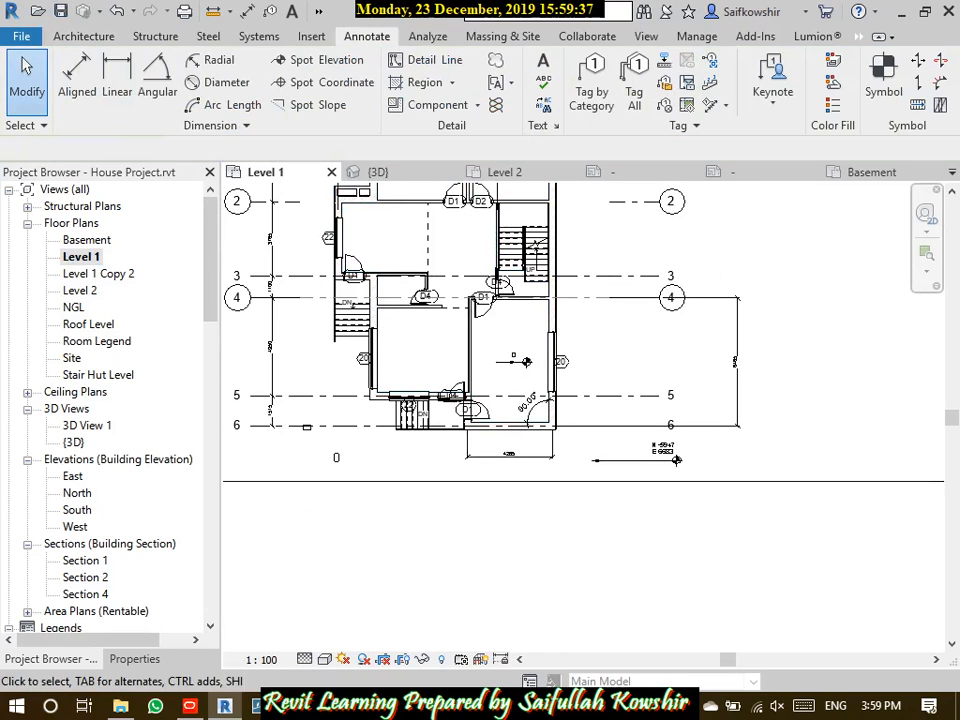
On the Level 1 plan, place a spot slope on the outside stair flight below window 22, with its arrow beside the wall
{"action": "scroll", "coordinate": [604, 289], "scroll_direction": "down", "scroll_amount": 3}
{"action": "middle_click_drag", "start_coordinate": [592, 247], "coordinate": [578, 332]}
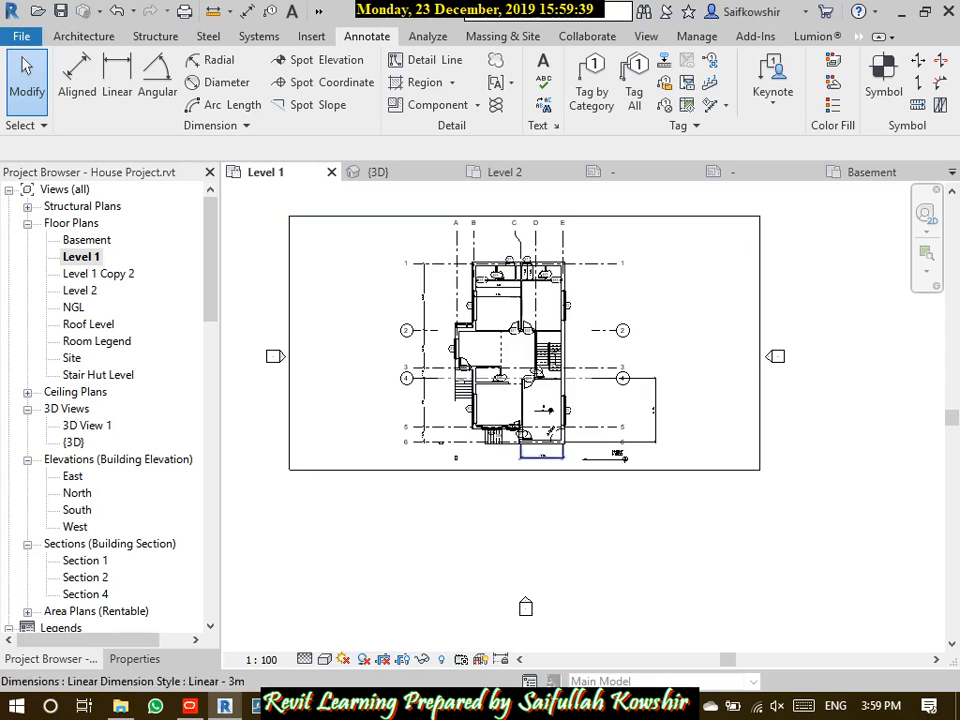
{"action": "scroll", "coordinate": [535, 454], "scroll_direction": "up", "scroll_amount": 4}
{"action": "scroll", "coordinate": [445, 411], "scroll_direction": "up", "scroll_amount": 4}
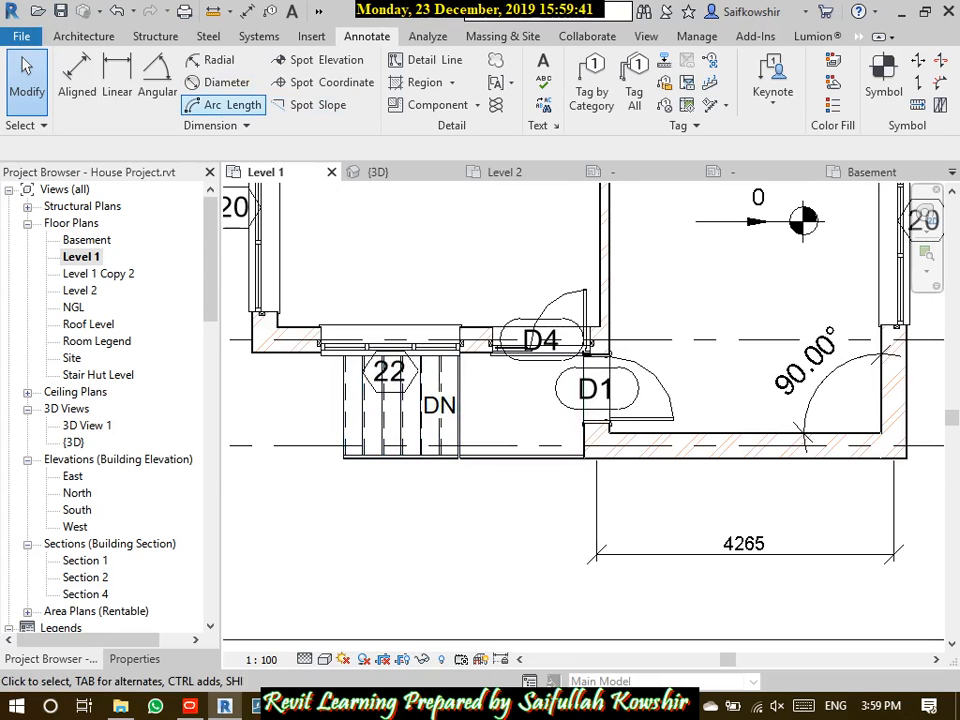
{"action": "left_click", "coordinate": [310, 105]}
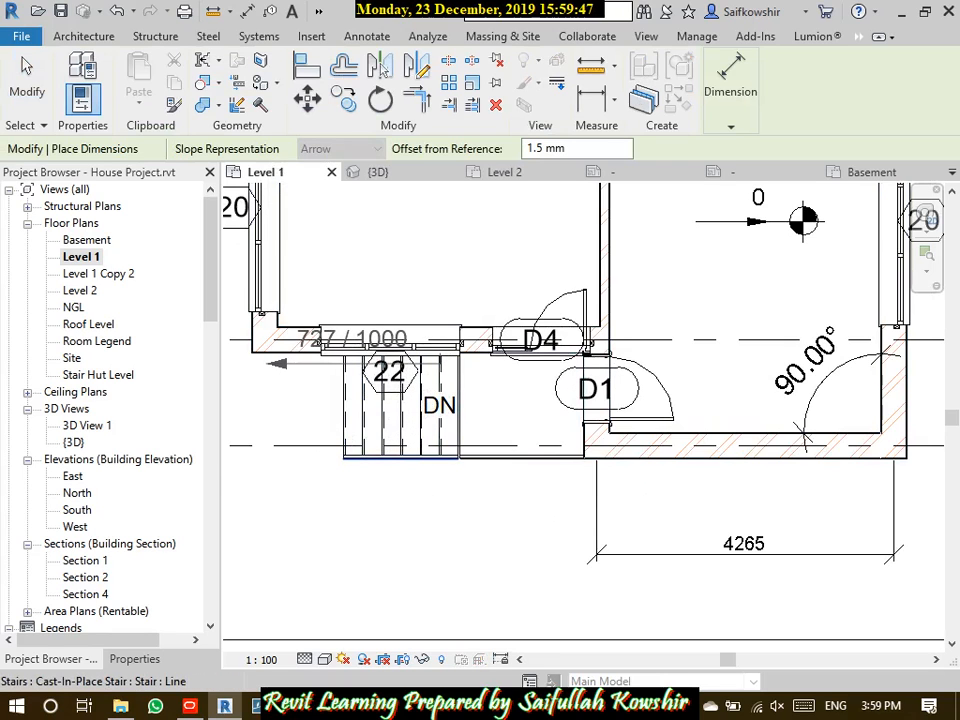
{"action": "left_click", "coordinate": [356, 457]}
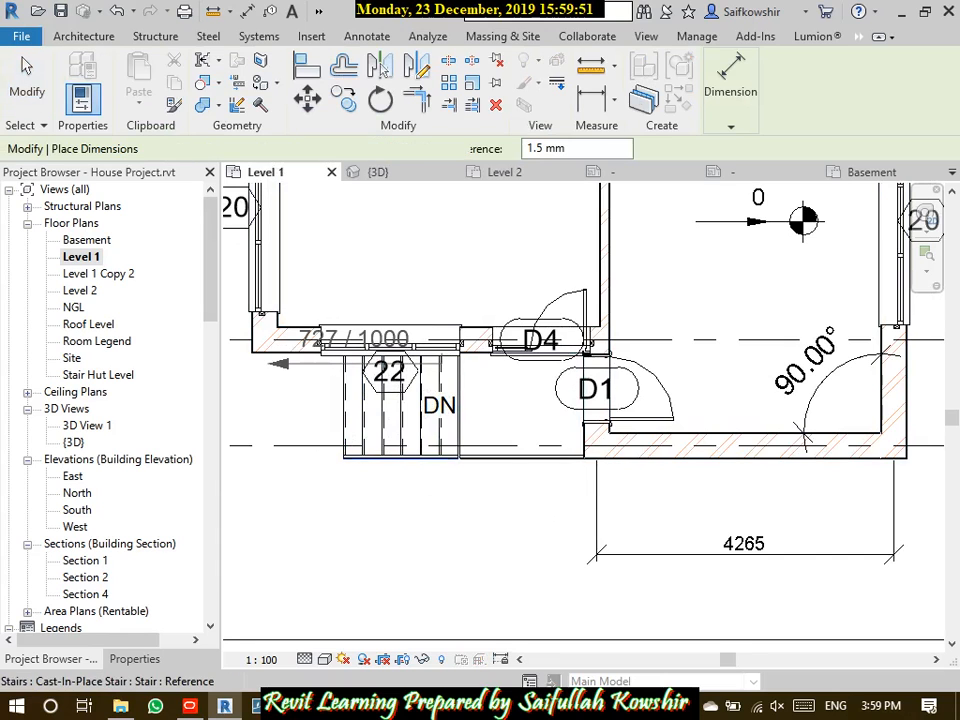
{"action": "left_click", "coordinate": [384, 366]}
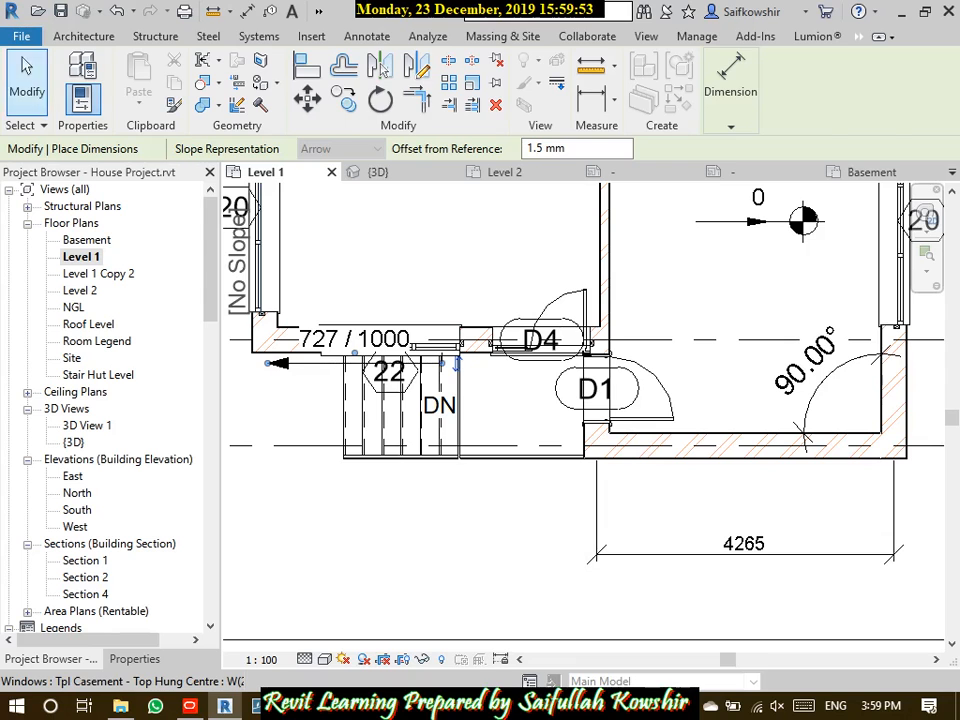
{"action": "key", "text": "Escape"}
{"action": "key", "text": "Escape"}
{"action": "scroll", "coordinate": [285, 363], "scroll_direction": "up", "scroll_amount": 4}
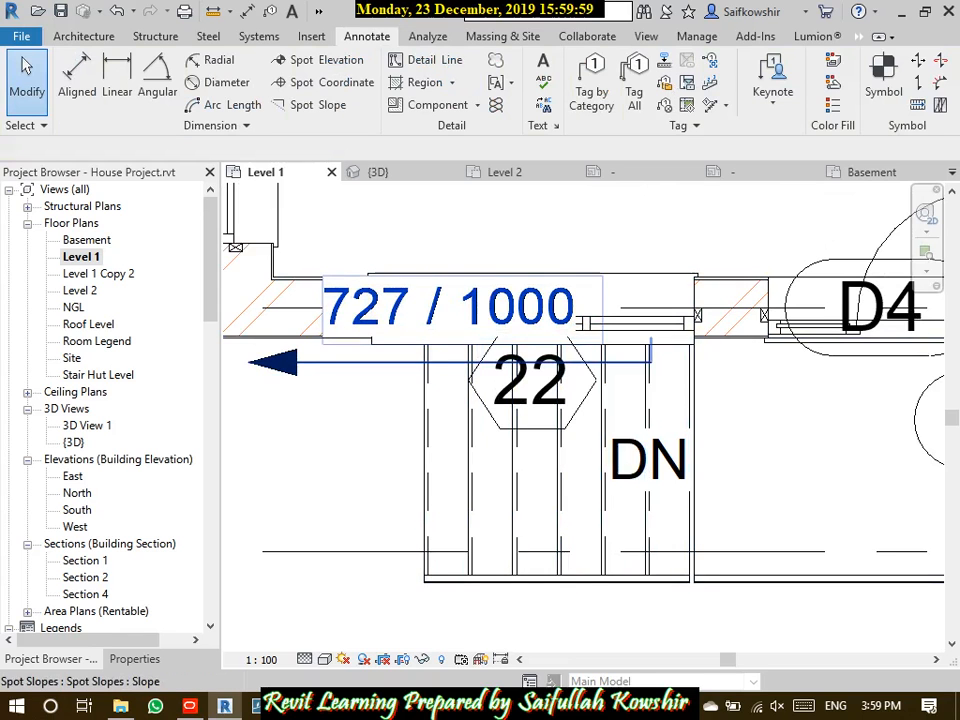
Open the linear dimension type settings and examine the parameters of the Linear - 3mm Arial type
{"action": "scroll", "coordinate": [349, 368], "scroll_direction": "down", "scroll_amount": 6}
{"action": "scroll", "coordinate": [453, 476], "scroll_direction": "down", "scroll_amount": 3}
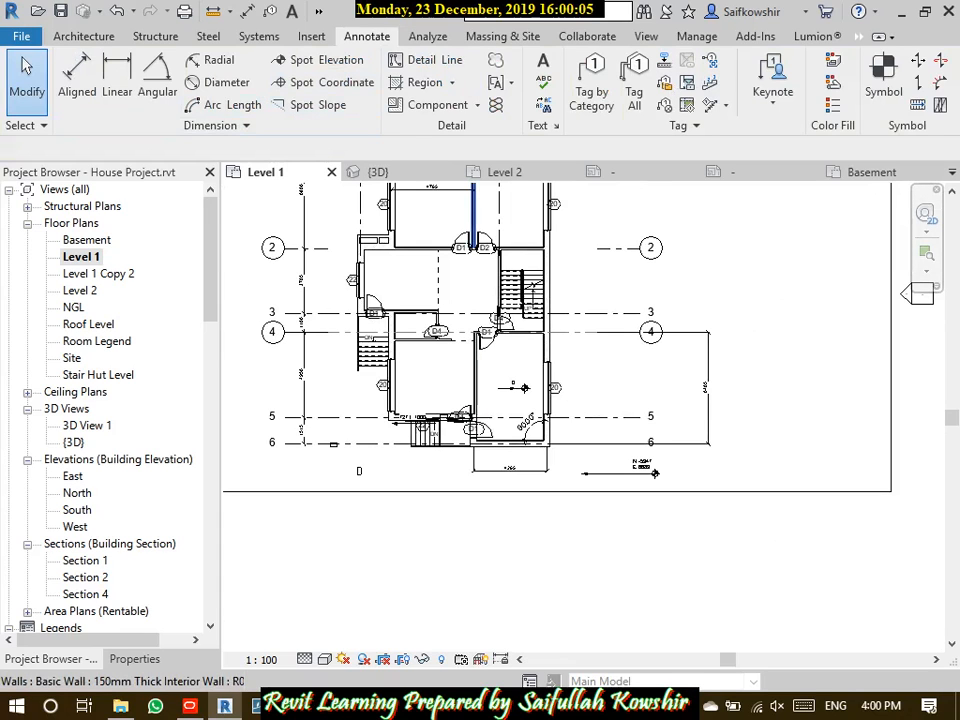
{"action": "left_click", "coordinate": [230, 125]}
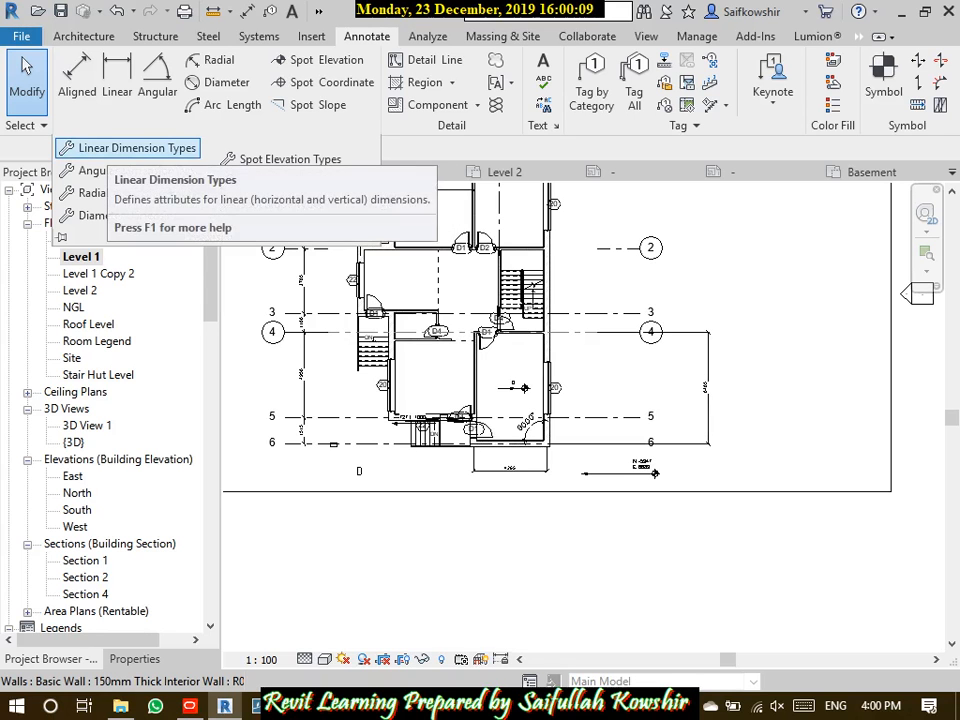
{"action": "left_click", "coordinate": [137, 148]}
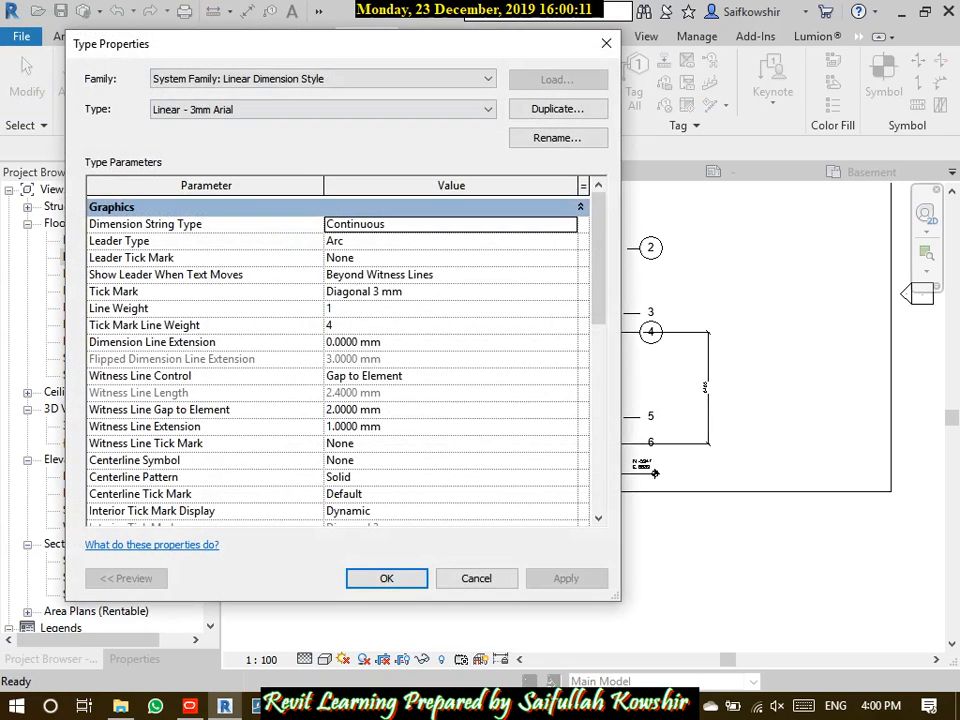
{"action": "left_click_drag", "start_coordinate": [392, 46], "coordinate": [562, 52]}
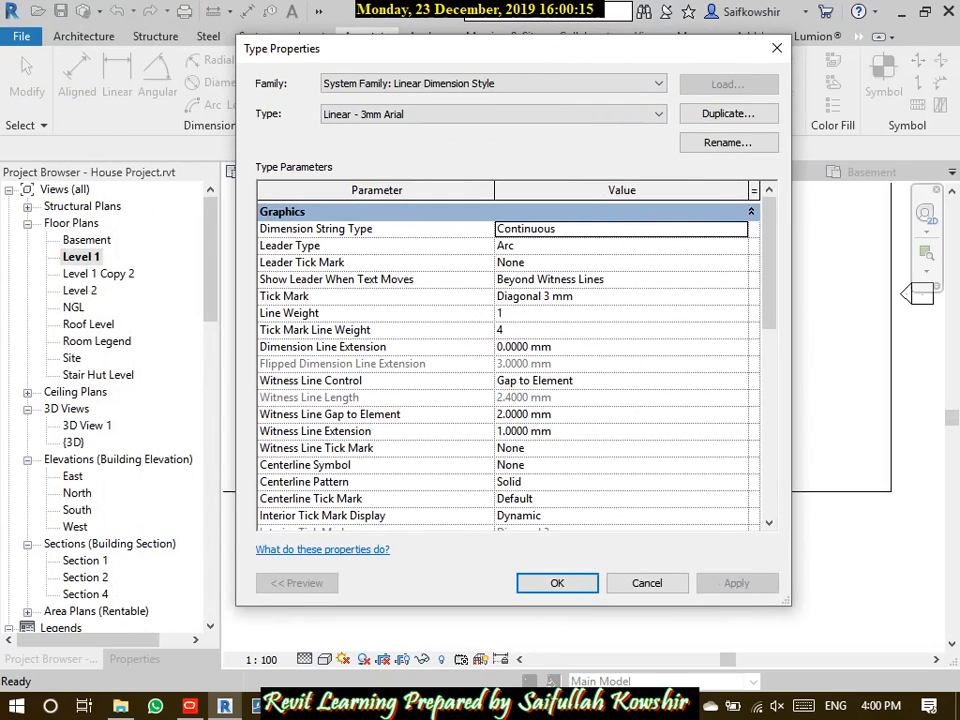
{"action": "left_click", "coordinate": [557, 583]}
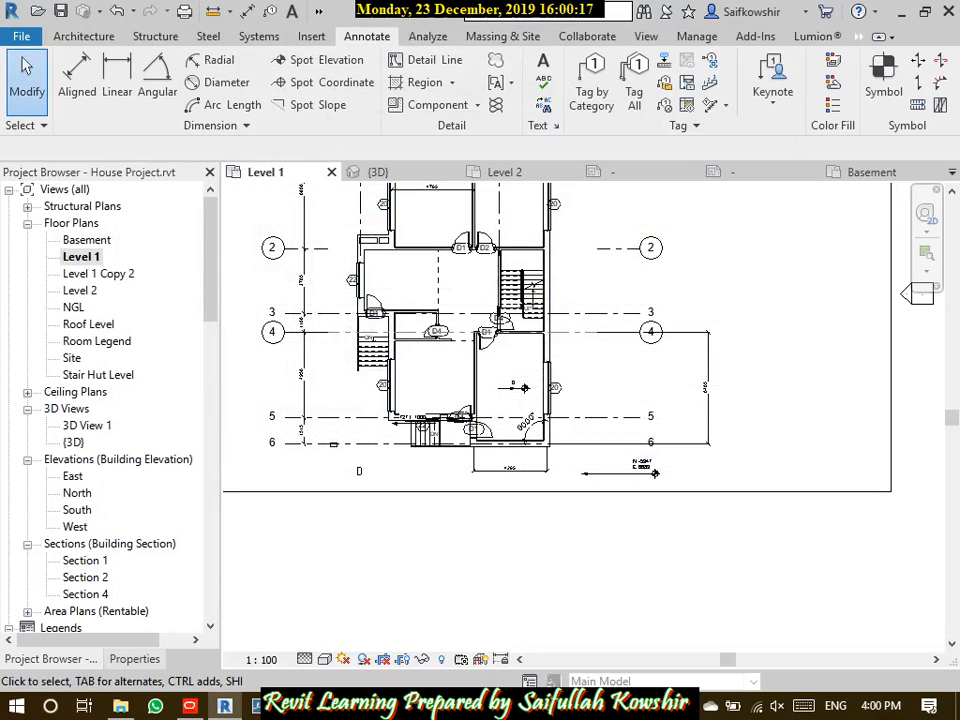
Select the vertical dimension between grids 1 and 2 and open its type properties
{"action": "left_click", "coordinate": [134, 659]}
{"action": "scroll", "coordinate": [404, 530], "scroll_direction": "down", "scroll_amount": 4}
{"action": "scroll", "coordinate": [338, 311], "scroll_direction": "up", "scroll_amount": 5}
{"action": "scroll", "coordinate": [345, 330], "scroll_direction": "up", "scroll_amount": 4}
{"action": "left_click", "coordinate": [378, 335]}
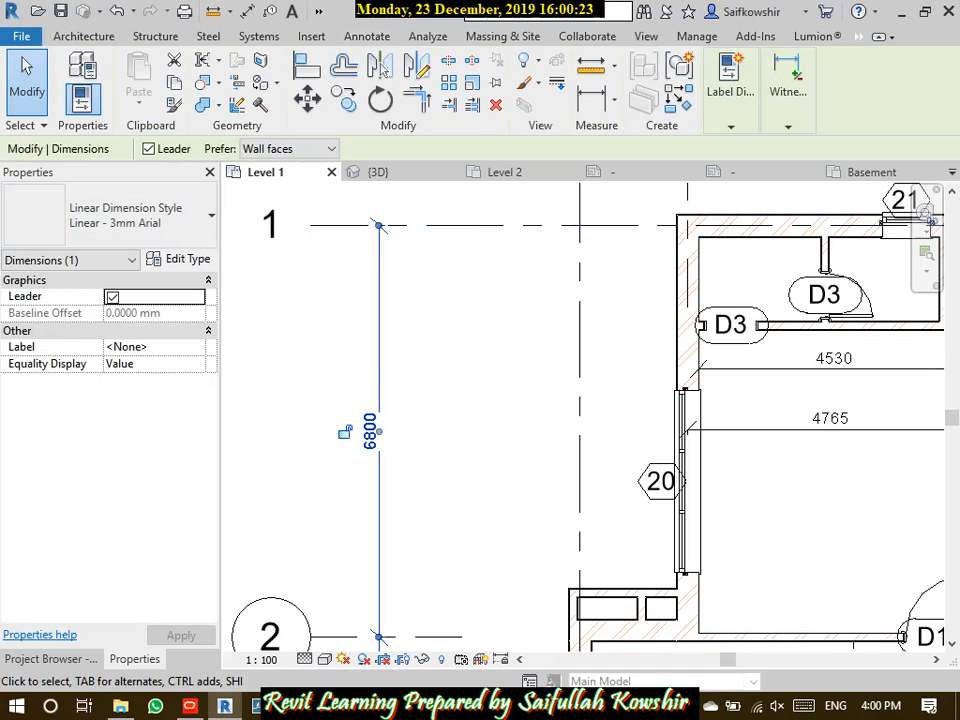
{"action": "left_click", "coordinate": [182, 259]}
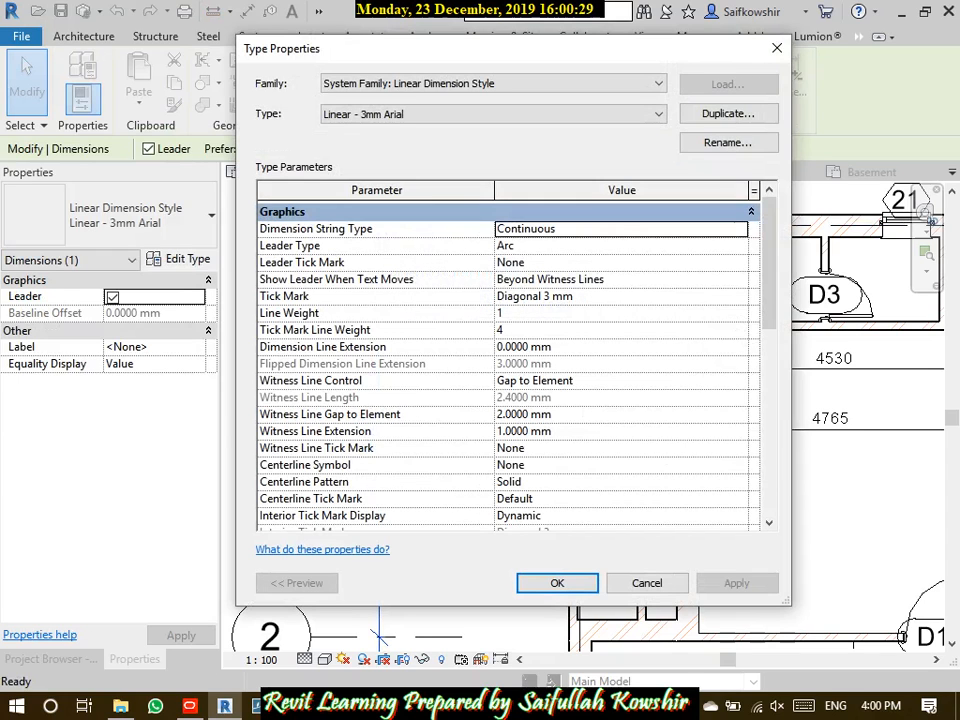
Examine the Dimension String Type options of the Linear - 3mm Arial type, keeping Continuous
{"action": "left_click", "coordinate": [621, 229]}
{"action": "left_click", "coordinate": [739, 230]}
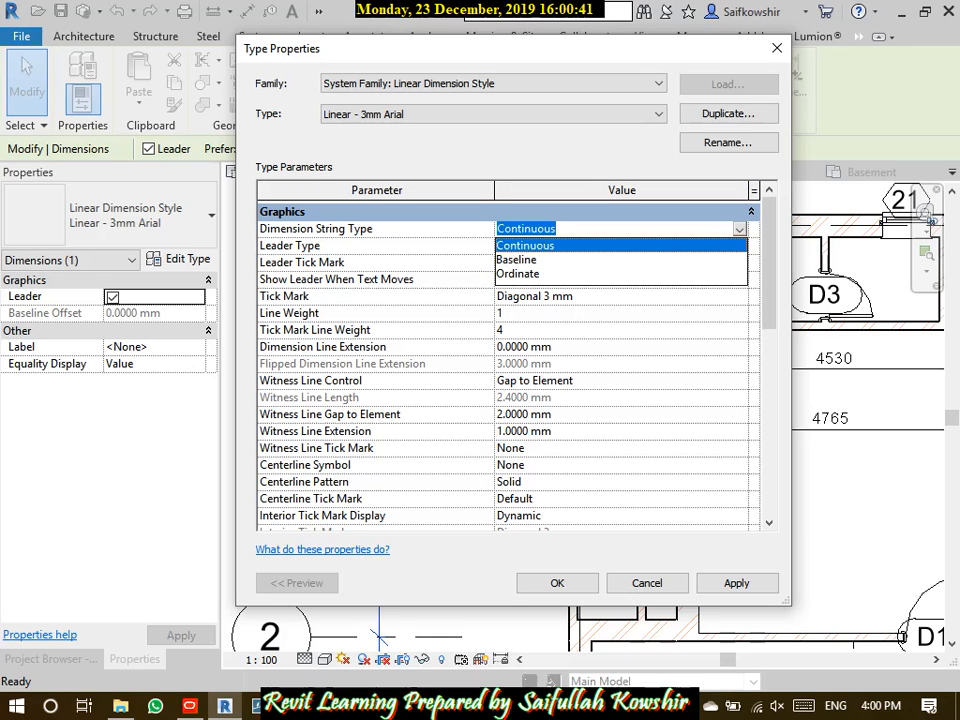
{"action": "key", "text": "Escape"}
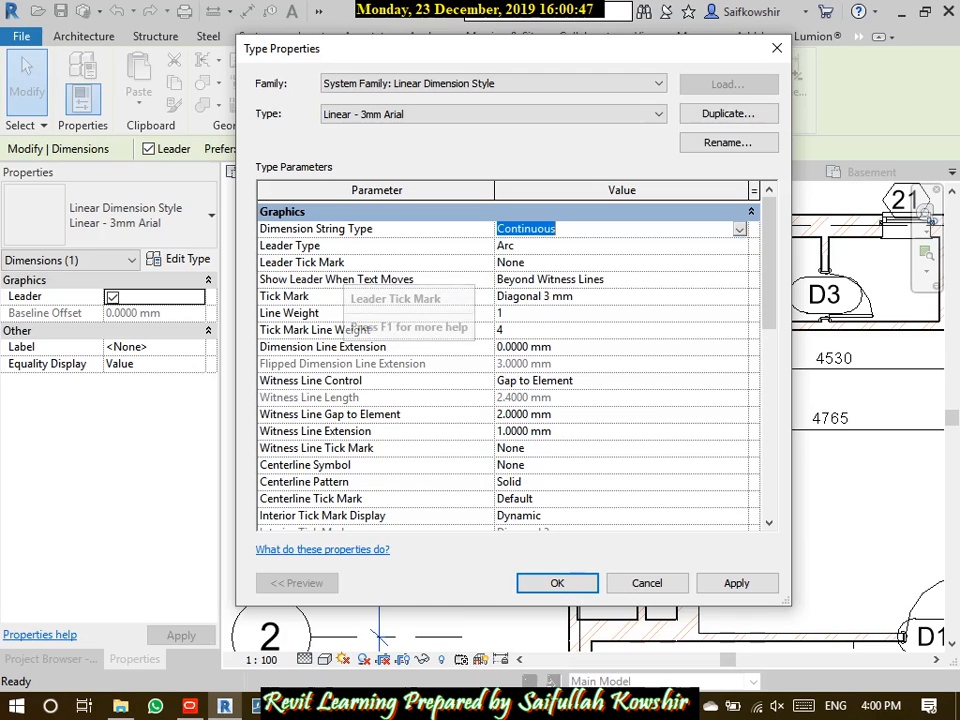
Set the Leader Tick Mark of the Linear - 3mm Arial type to Arrow 30 Degree
{"action": "left_click", "coordinate": [342, 262]}
{"action": "left_click", "coordinate": [739, 263]}
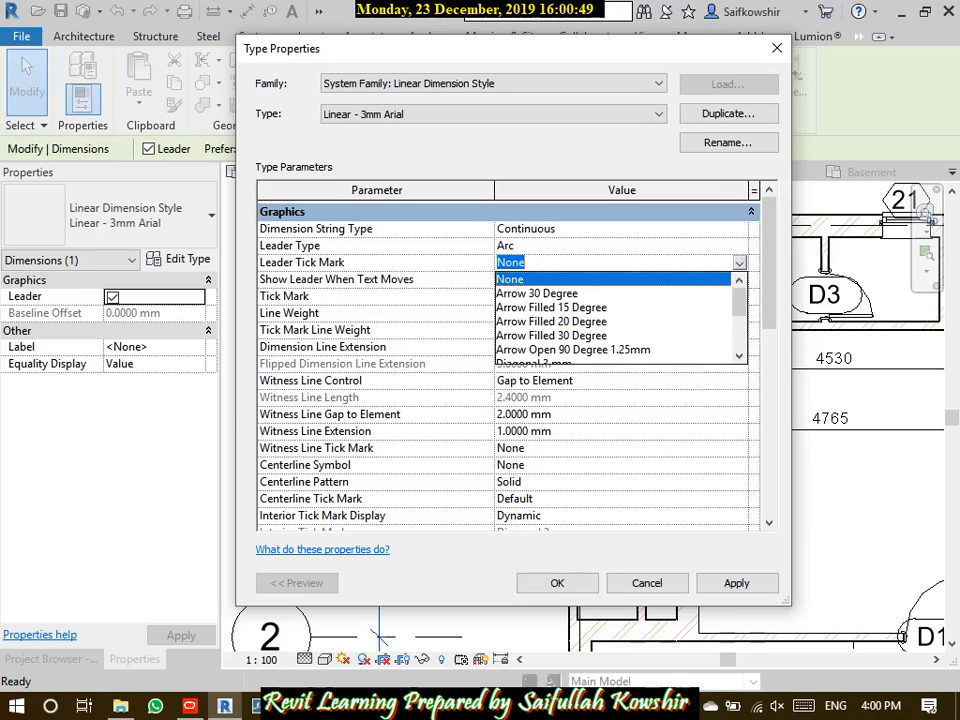
{"action": "left_click", "coordinate": [538, 293]}
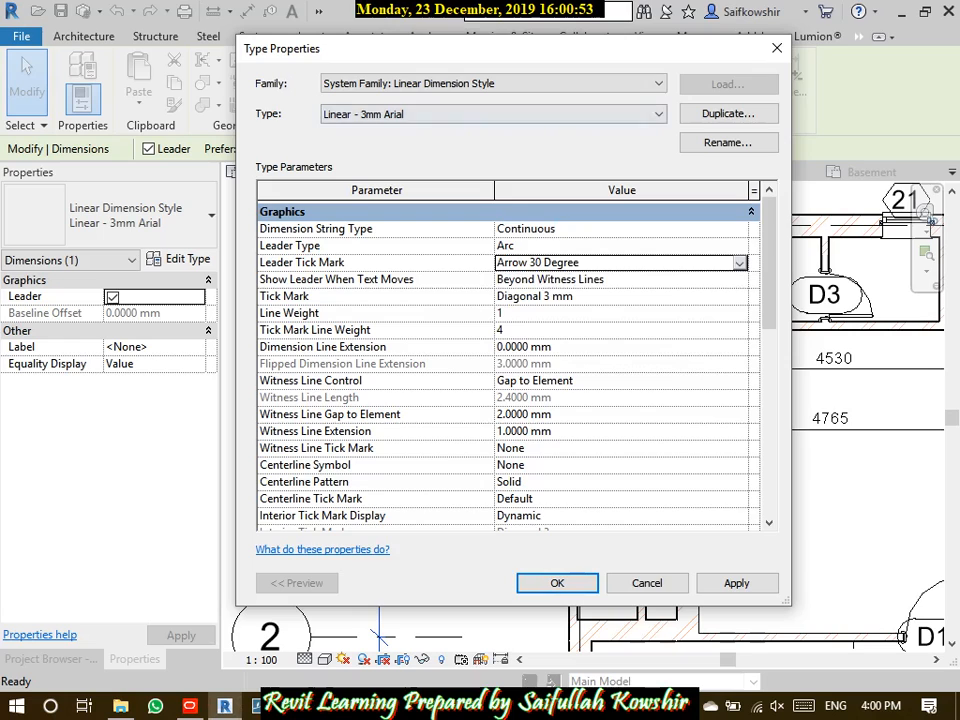
Set the Tick Mark of the Linear - 3mm Arial type to Arrow Filled 15 Degree, keeping the selected dimension in view, and apply it
{"action": "left_click_drag", "start_coordinate": [498, 61], "coordinate": [674, 34]}
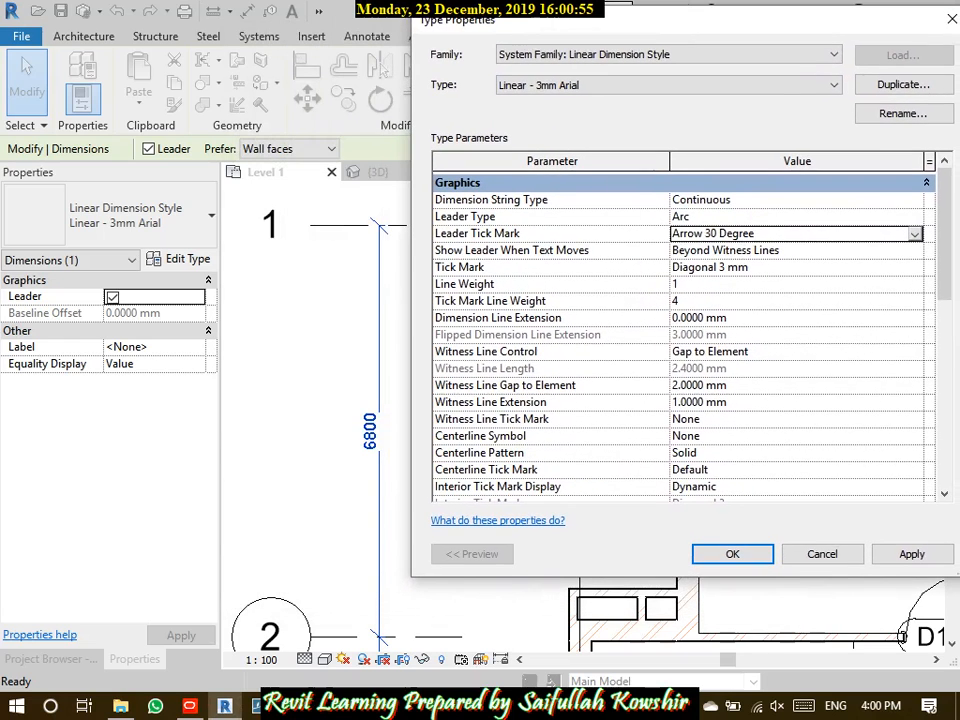
{"action": "left_click", "coordinate": [727, 267]}
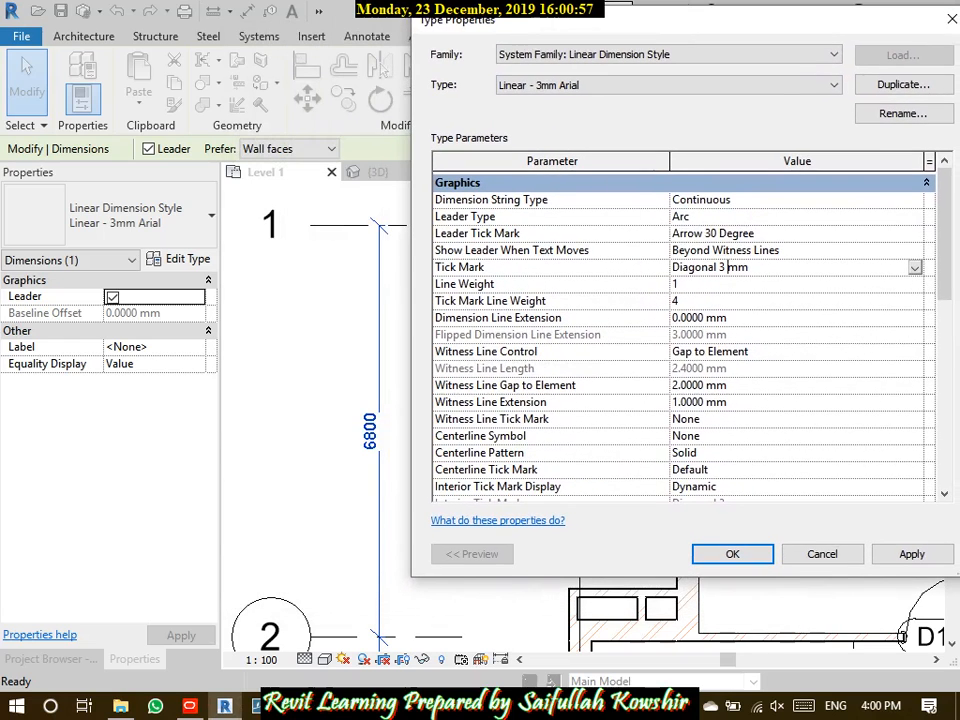
{"action": "left_click", "coordinate": [914, 268]}
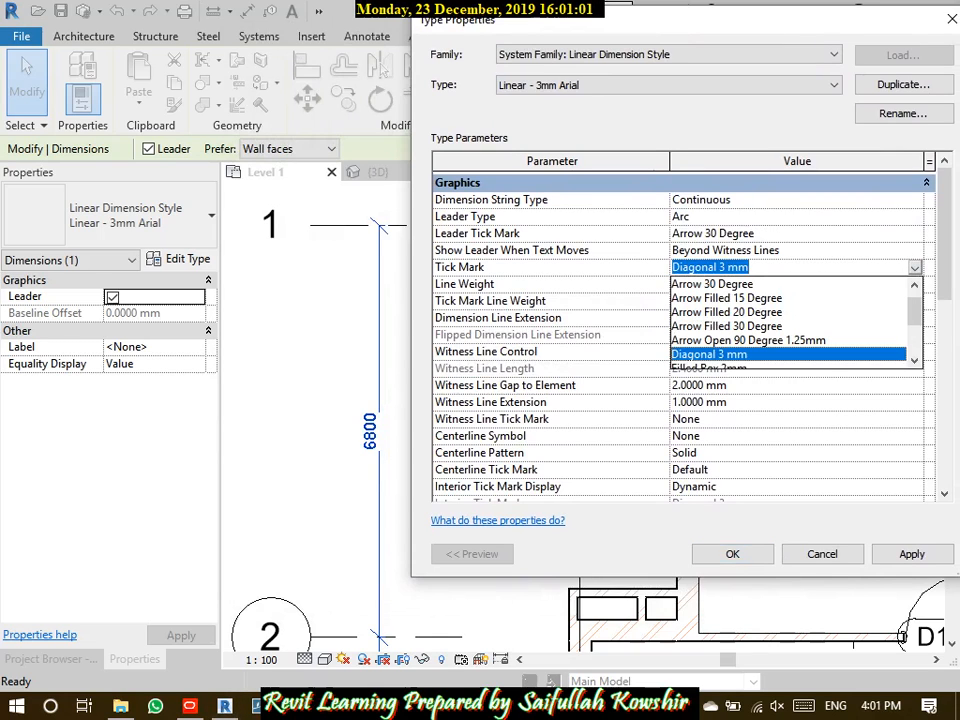
{"action": "left_click", "coordinate": [727, 298]}
{"action": "left_click", "coordinate": [911, 554]}
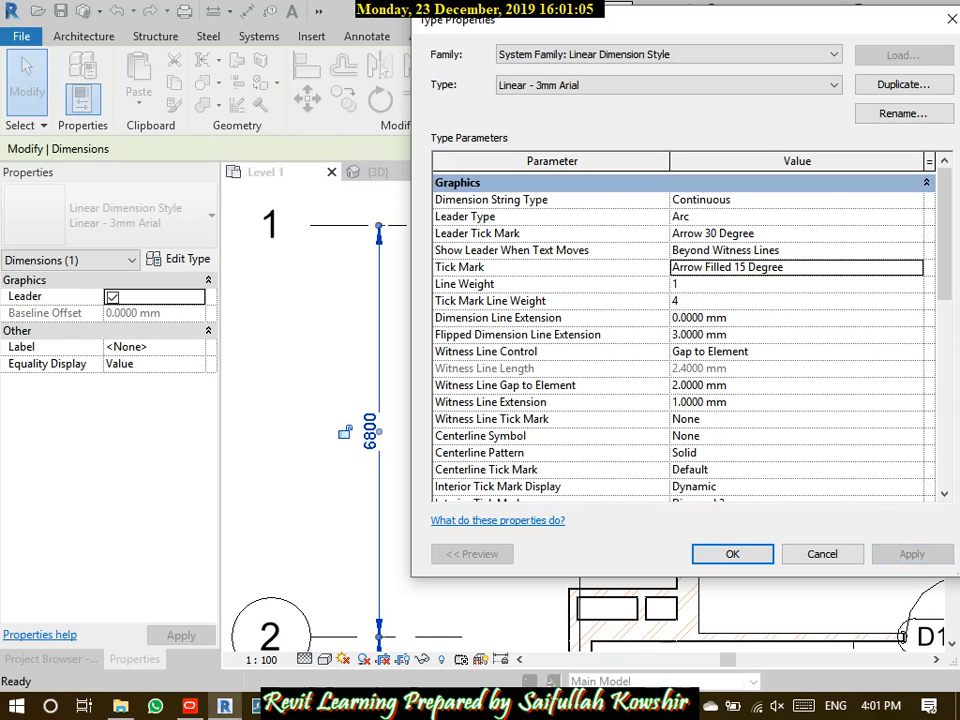
Set the Tick Mark of the Linear - 3mm Arial type to Arrow Filled 30 Degree and apply it
{"action": "left_click", "coordinate": [914, 268]}
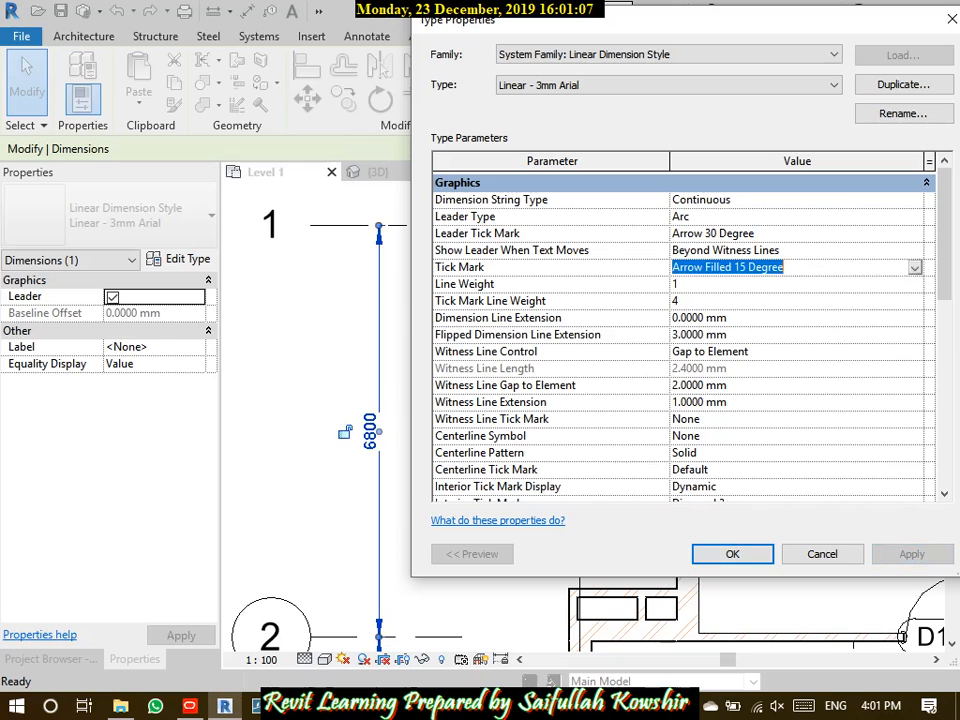
{"action": "left_click", "coordinate": [914, 268]}
{"action": "left_click", "coordinate": [727, 340]}
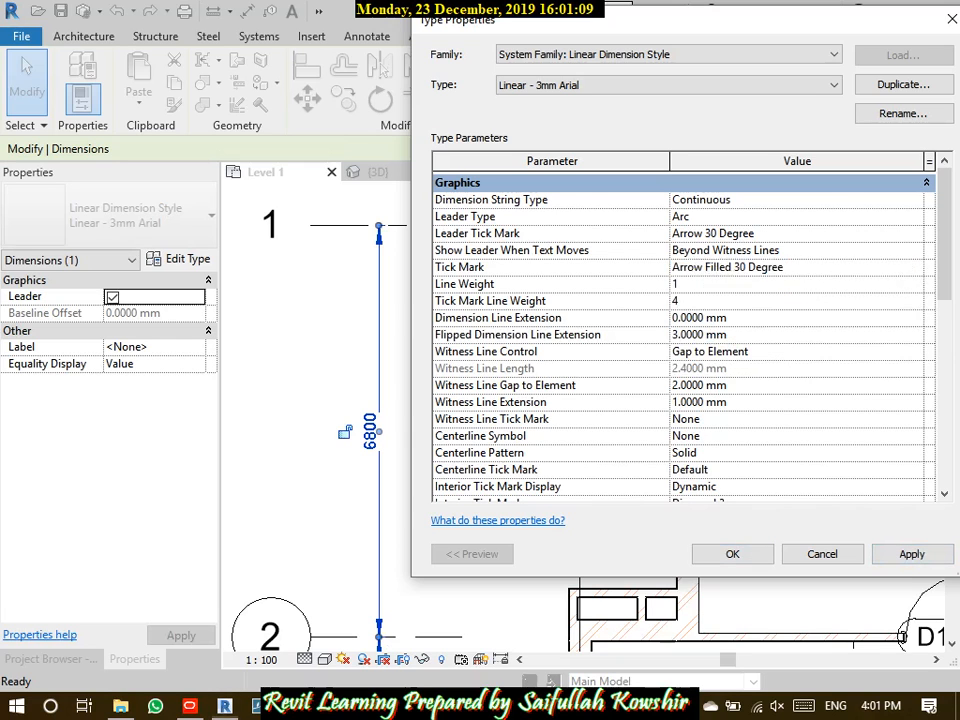
{"action": "left_click", "coordinate": [911, 554]}
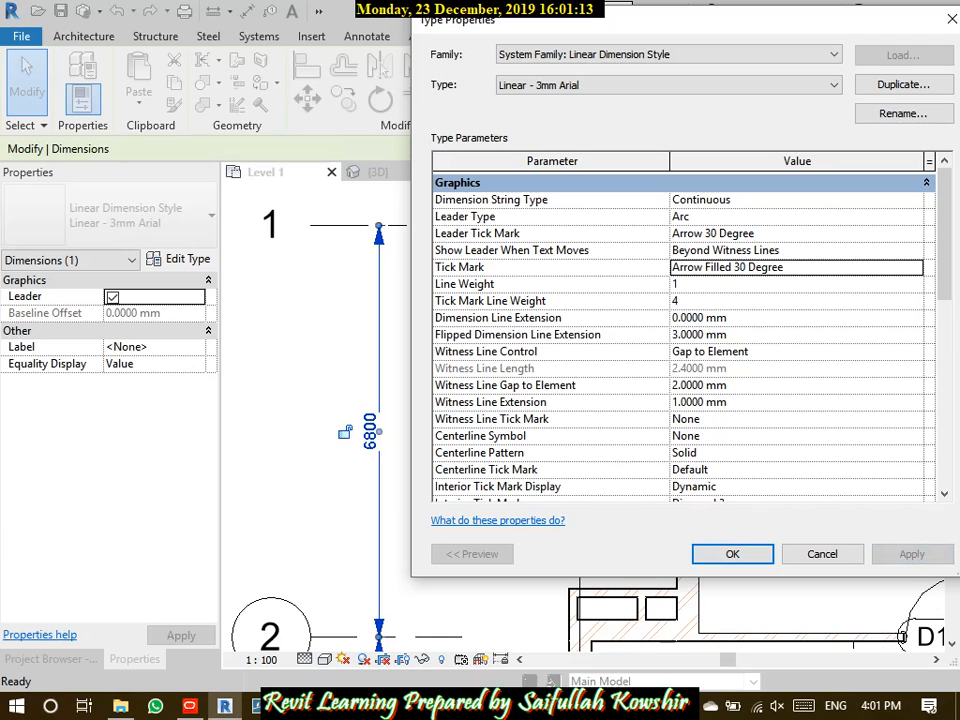
Set the Line Weight of the linear dimension type to 2 and apply it
{"action": "left_click", "coordinate": [690, 284]}
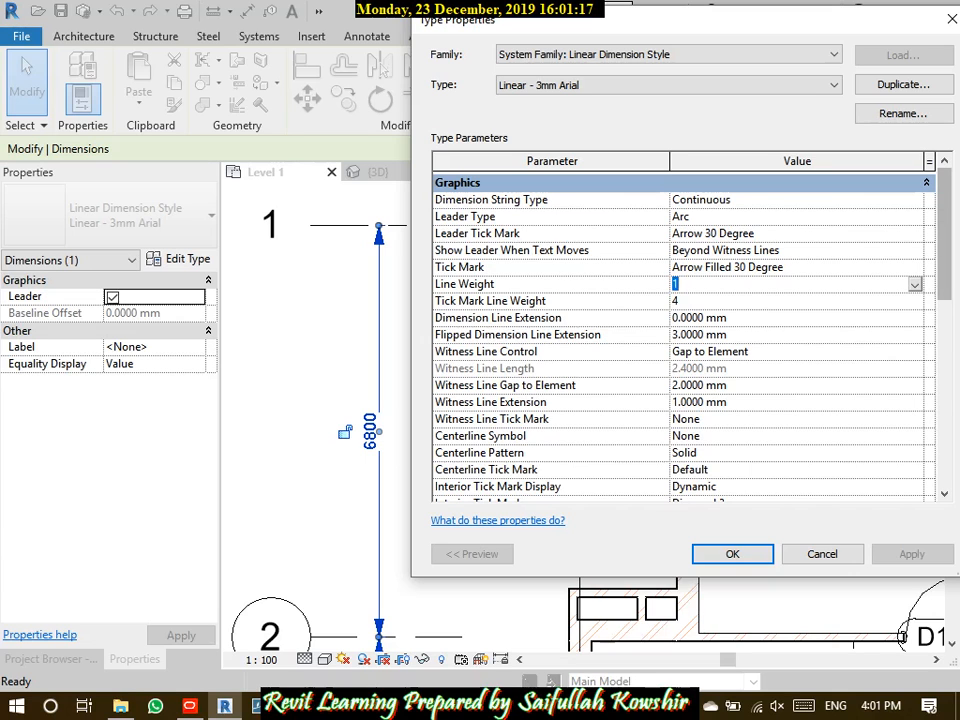
{"action": "left_click", "coordinate": [914, 285]}
{"action": "left_click", "coordinate": [690, 315]}
{"action": "left_click", "coordinate": [912, 554]}
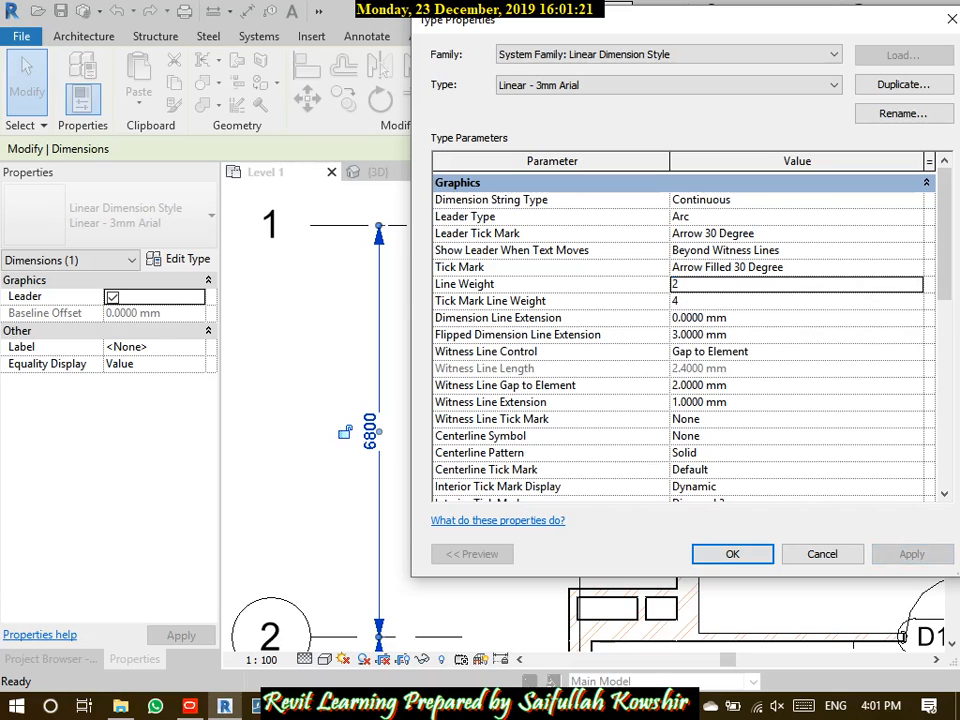
Set the Line Weight of the linear dimension type to 3 and apply it
{"action": "left_click", "coordinate": [700, 284]}
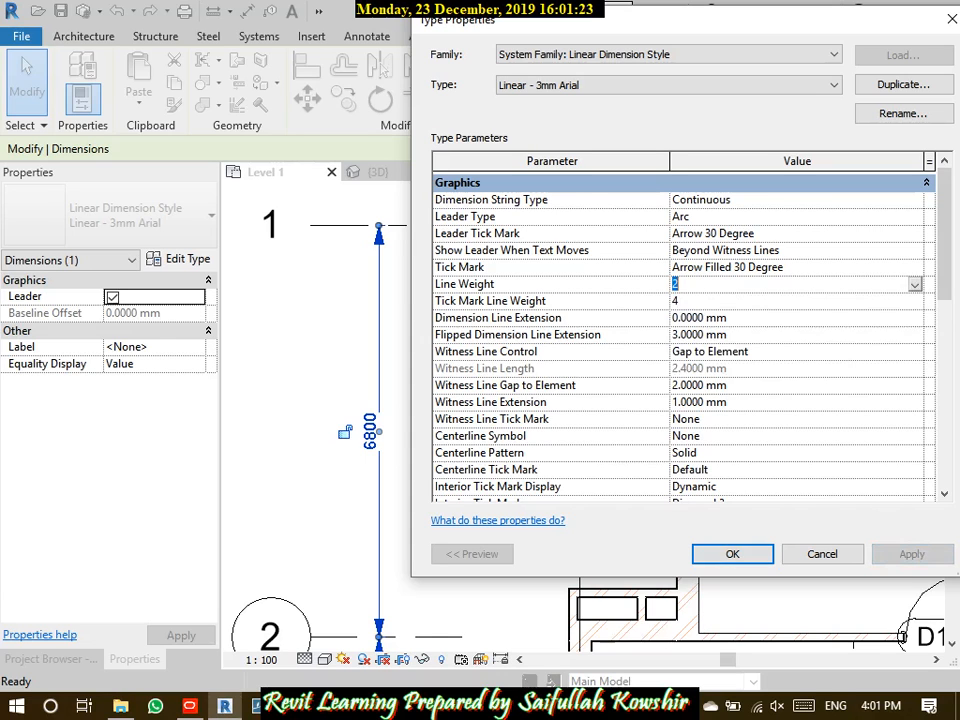
{"action": "type", "text": "3"}
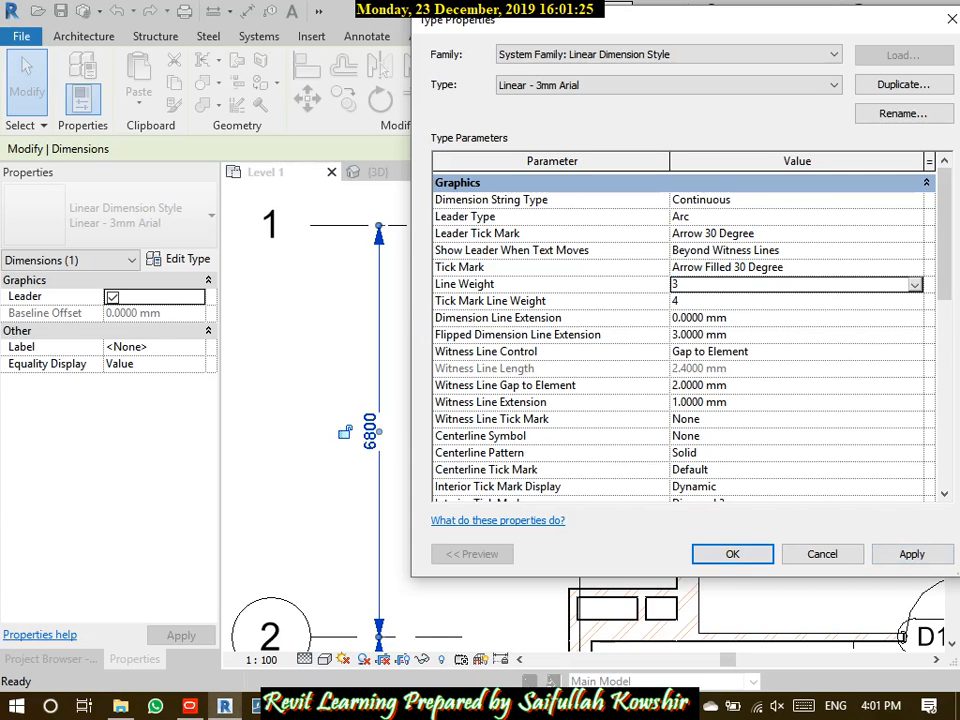
{"action": "left_click", "coordinate": [911, 554]}
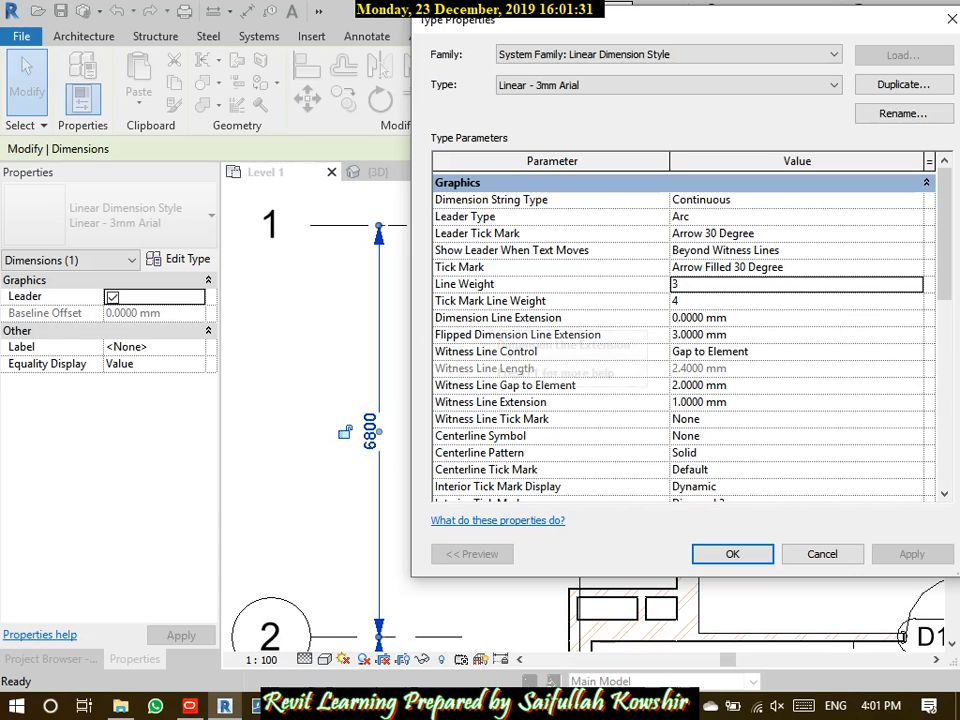
Set the Tick Mark Line Weight of the linear dimension type to 6
{"action": "left_click", "coordinate": [760, 300]}
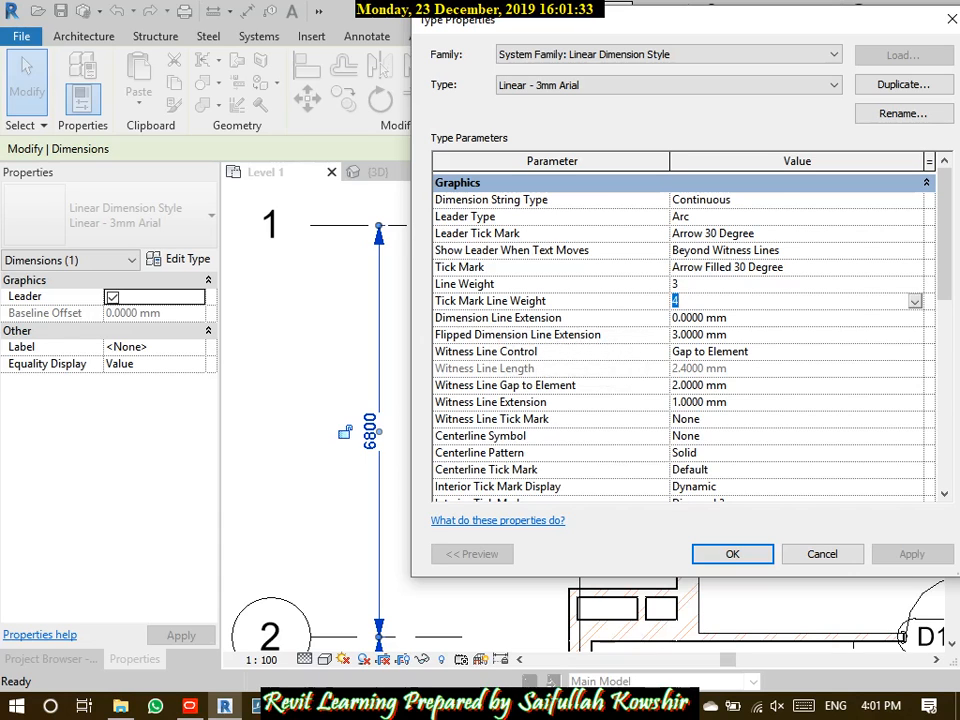
{"action": "left_click", "coordinate": [914, 301]}
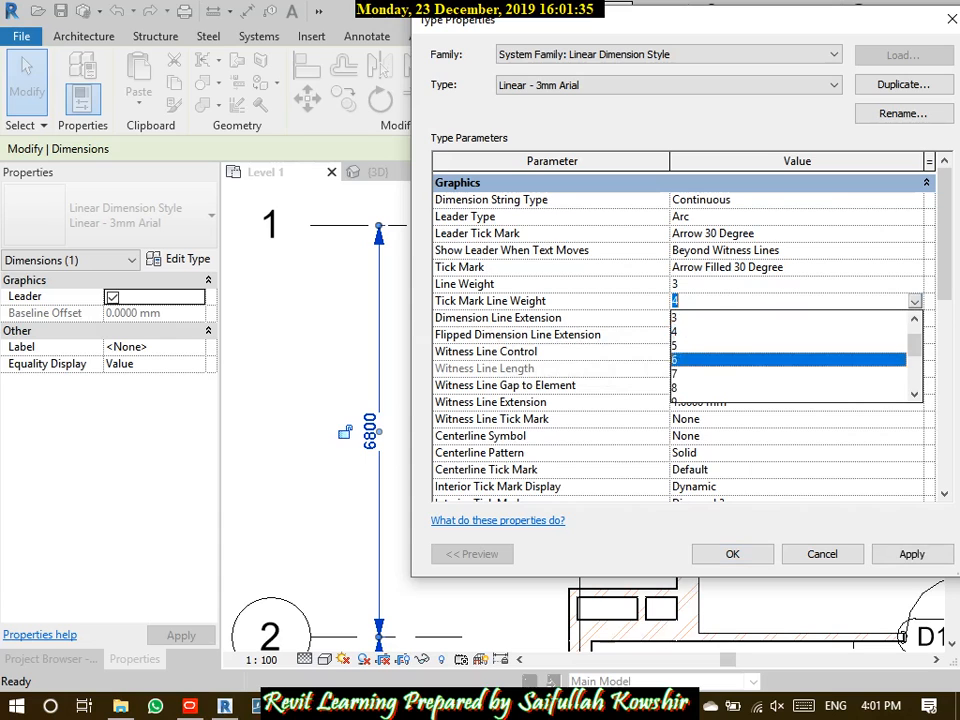
{"action": "left_click", "coordinate": [700, 359]}
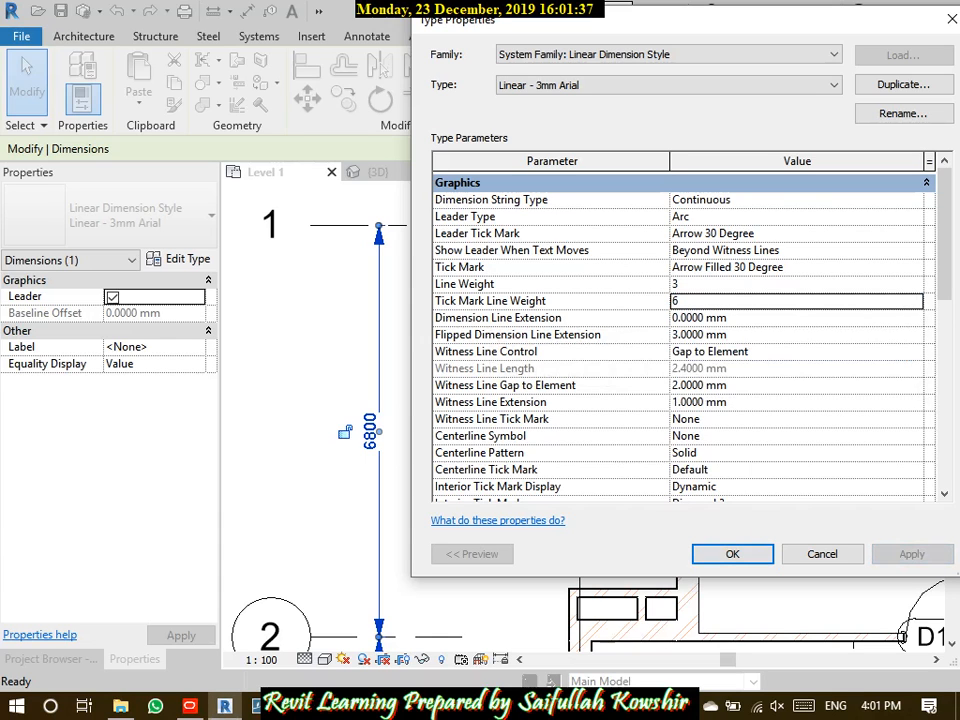
{"action": "left_click", "coordinate": [740, 301]}
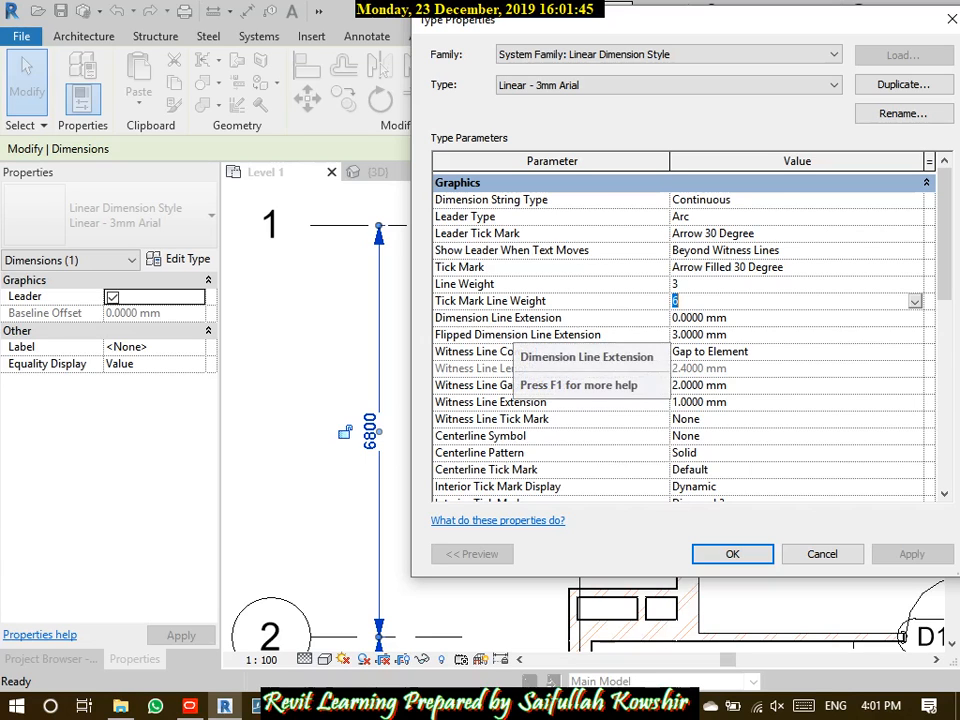
Check the Dimension Line Extension, and apply Fixed to Dimension Line as the Witness Line Control of the linear dimension type
{"action": "left_click", "coordinate": [512, 319]}
{"action": "double_click", "coordinate": [699, 317]}
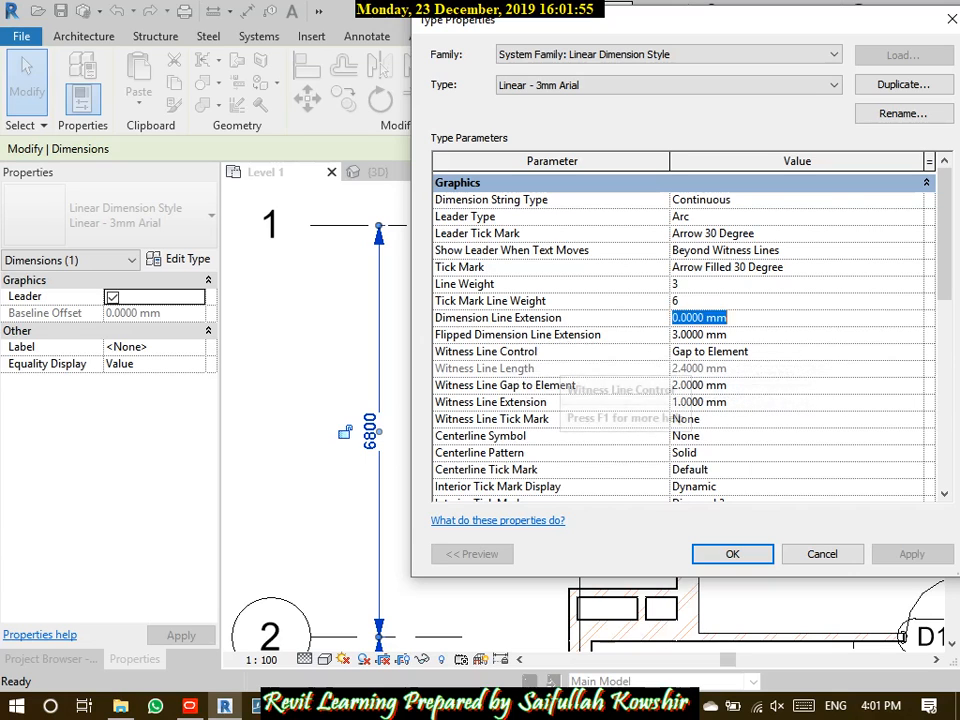
{"action": "left_click", "coordinate": [711, 352]}
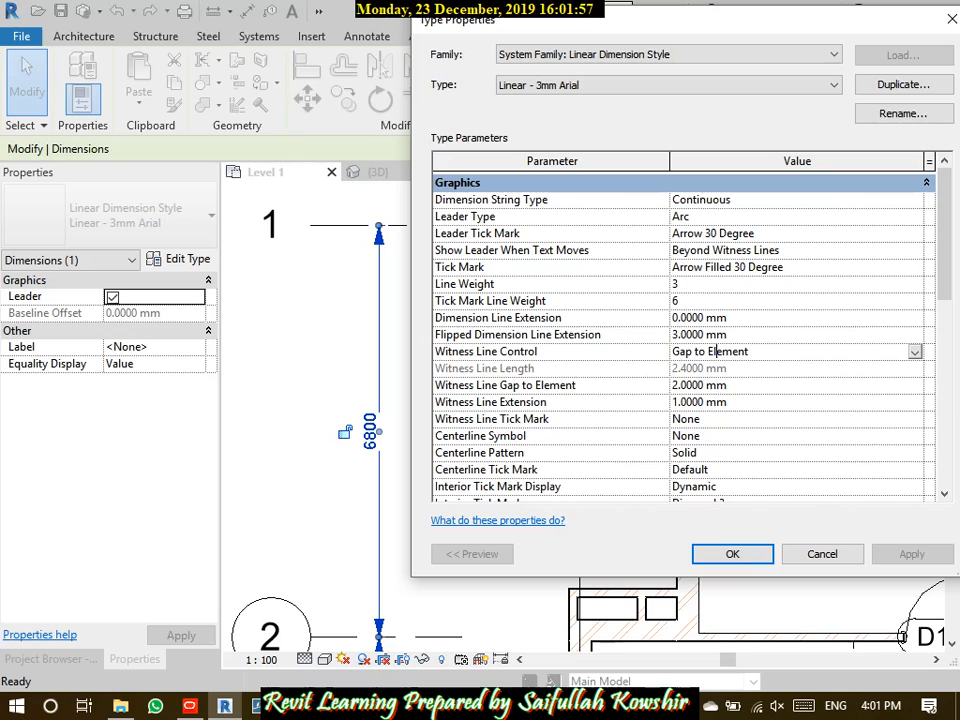
{"action": "left_click", "coordinate": [914, 352]}
{"action": "left_click", "coordinate": [750, 384]}
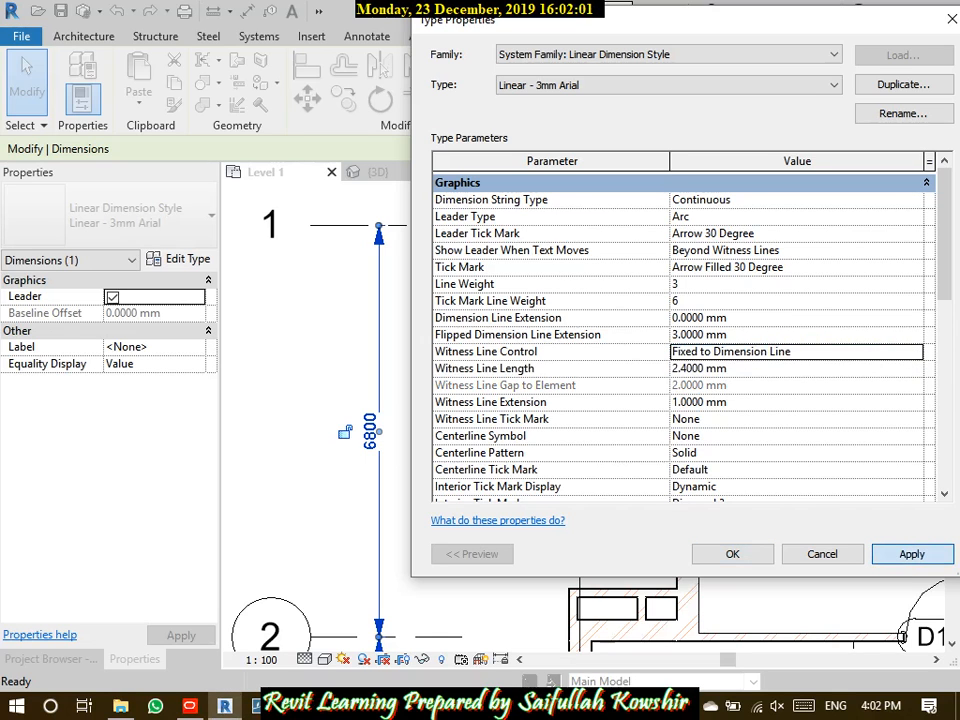
{"action": "left_click", "coordinate": [911, 554]}
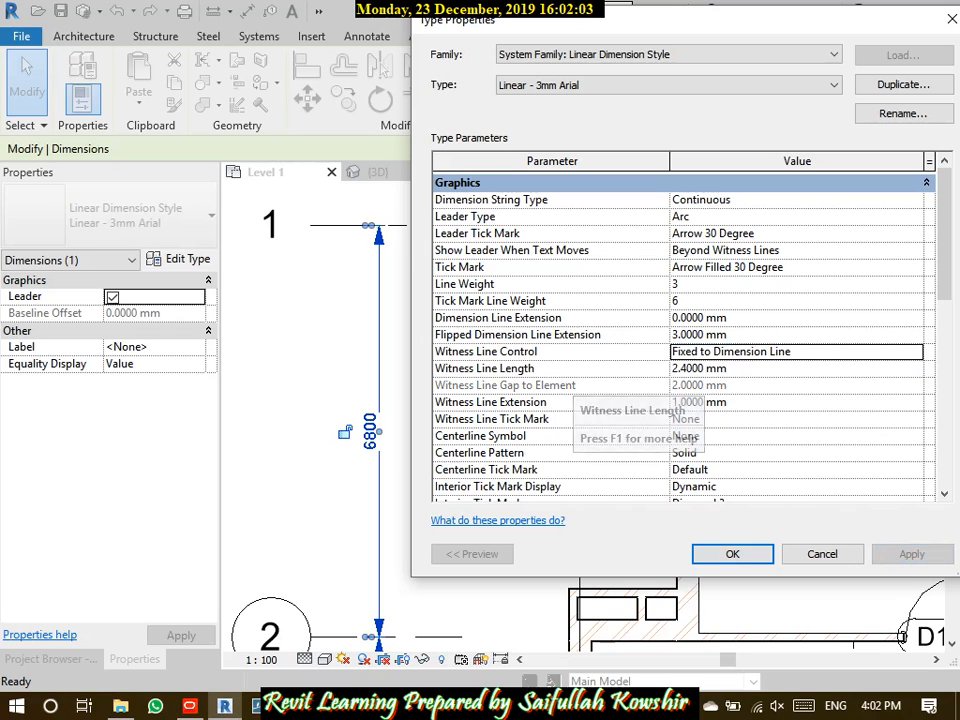
Try a text Width Factor of 3 on the linear dimension type and restore it to 1
{"action": "left_click", "coordinate": [692, 419]}
{"action": "scroll", "coordinate": [698, 179], "scroll_direction": "down", "scroll_amount": 5}
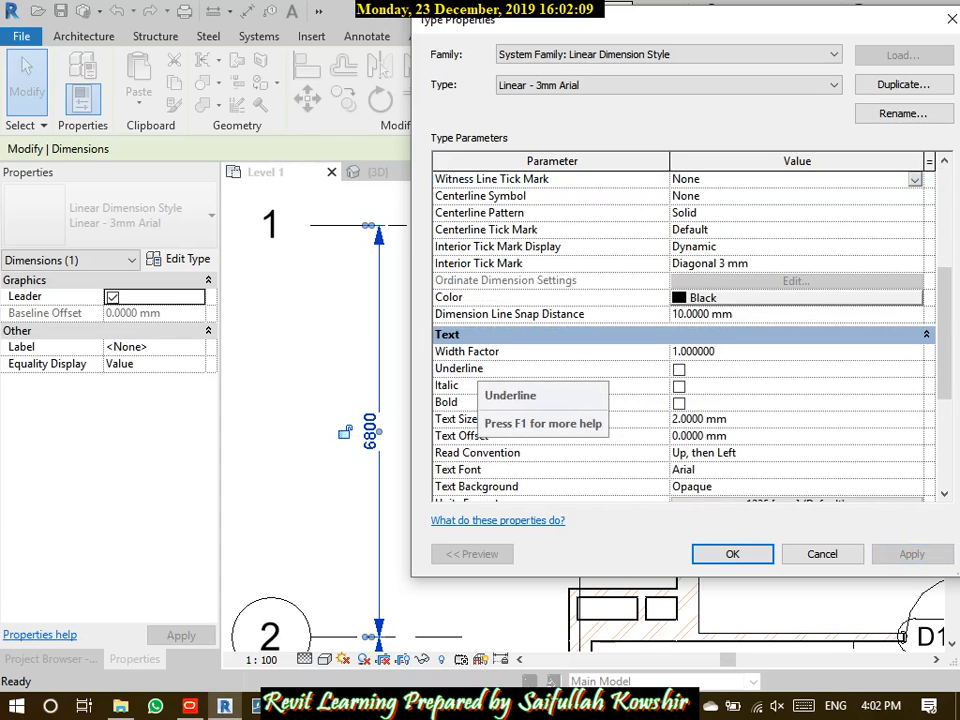
{"action": "left_click", "coordinate": [717, 352]}
{"action": "left_click_drag", "start_coordinate": [717, 352], "coordinate": [670, 352]}
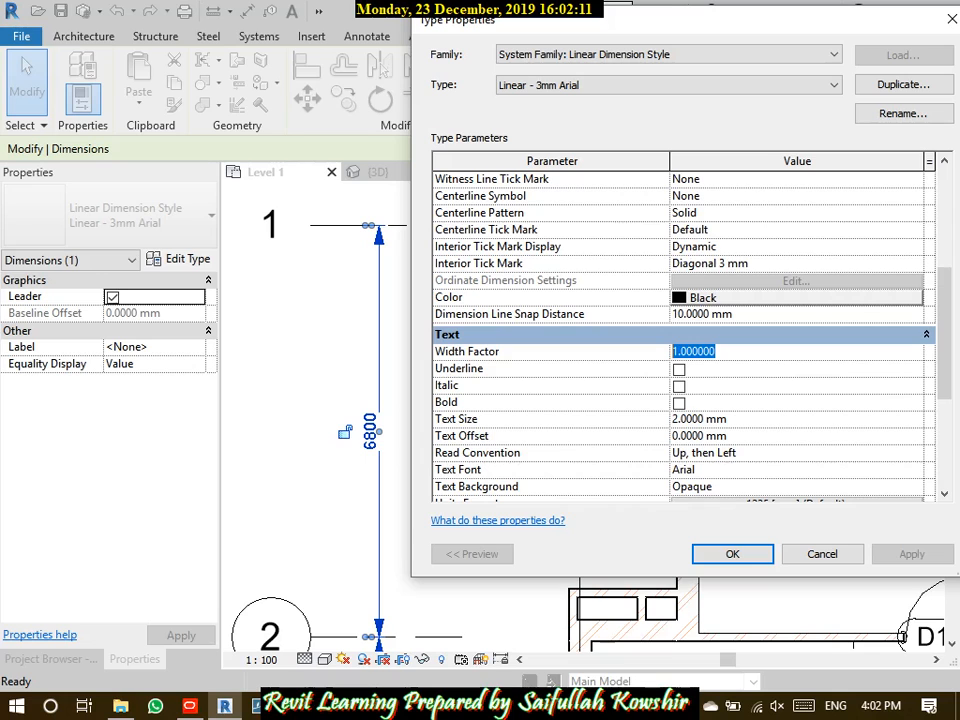
{"action": "type", "text": "3"}
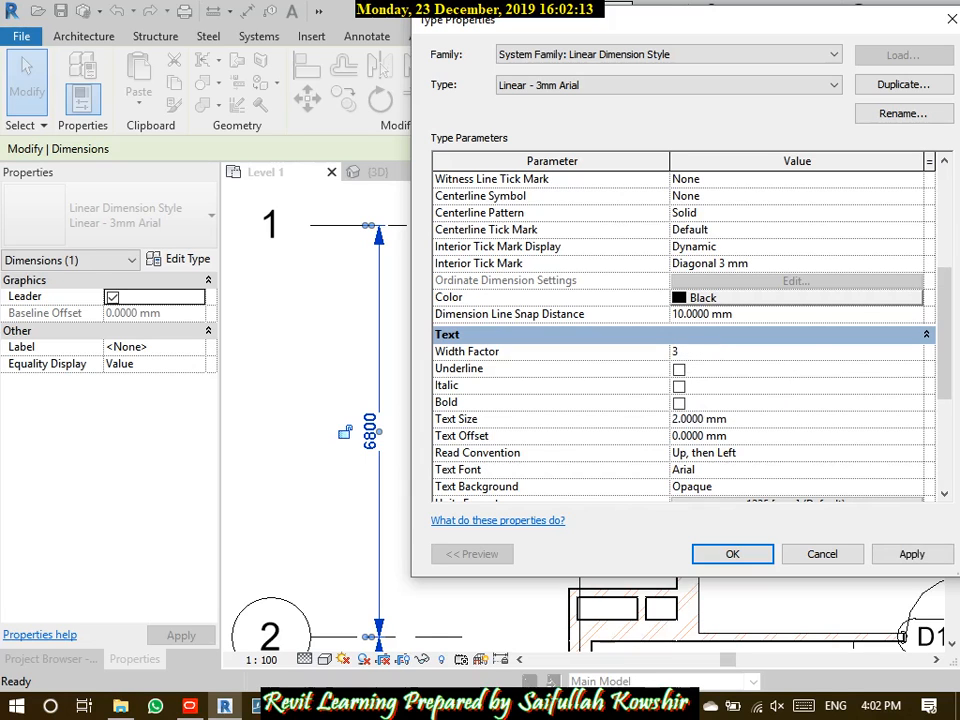
{"action": "left_click", "coordinate": [911, 554]}
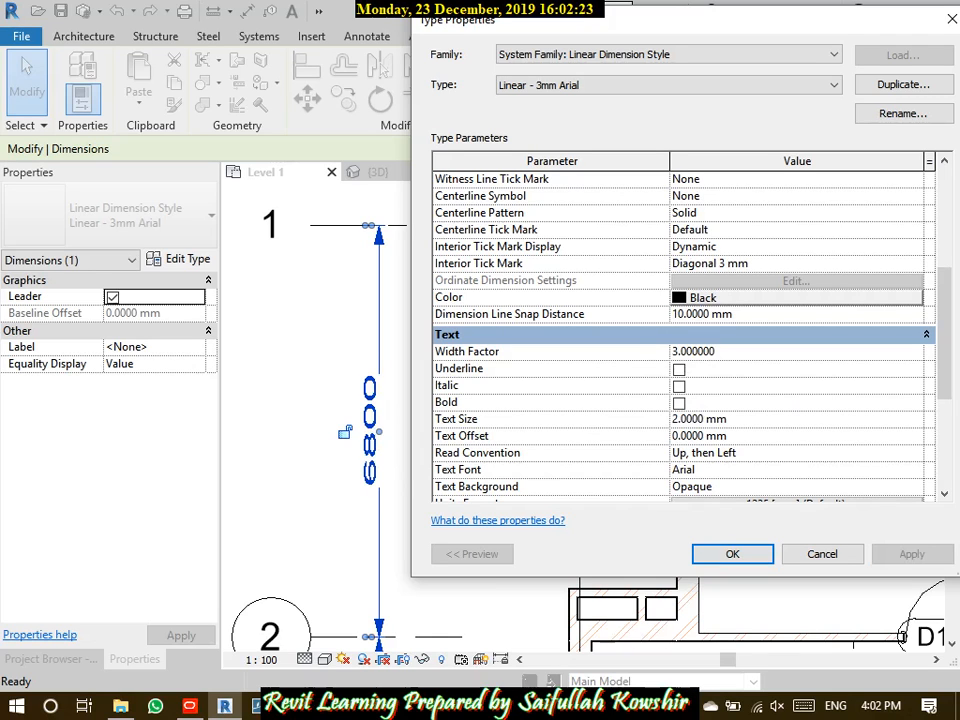
{"action": "left_click", "coordinate": [693, 352]}
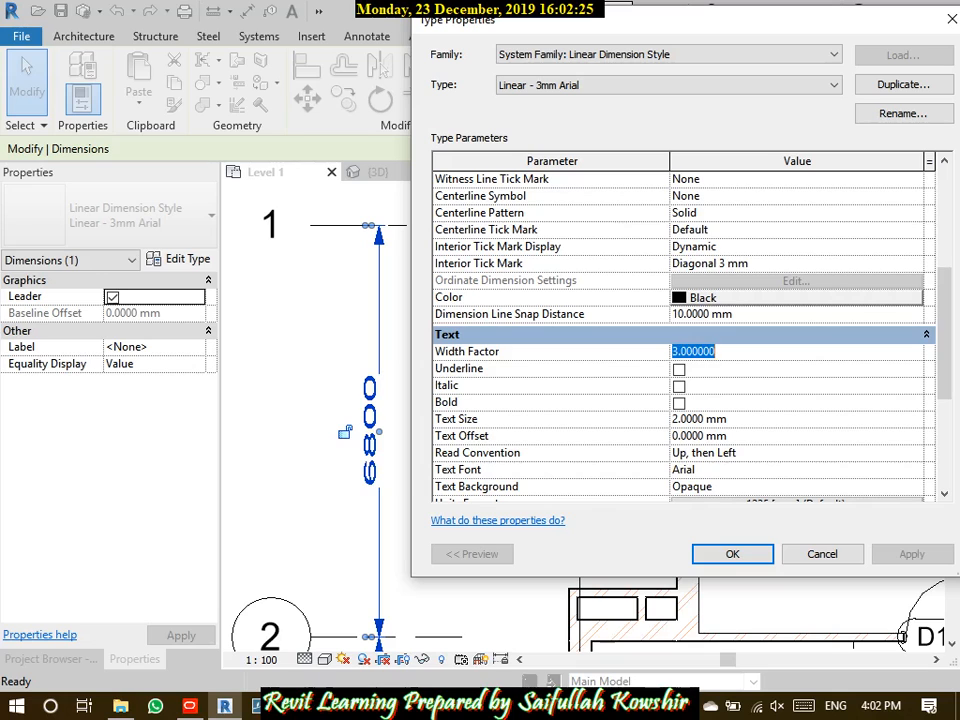
{"action": "type", "text": "1"}
{"action": "left_click", "coordinate": [911, 554]}
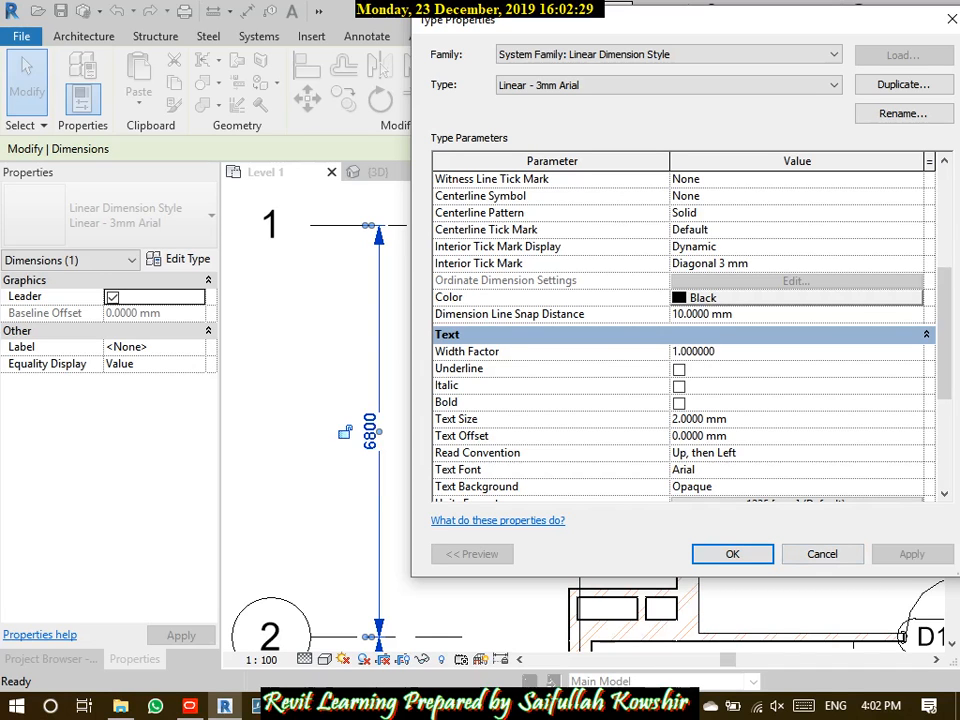
Try underlining the text of the linear dimension type and turn Underline back off
{"action": "left_click", "coordinate": [679, 370]}
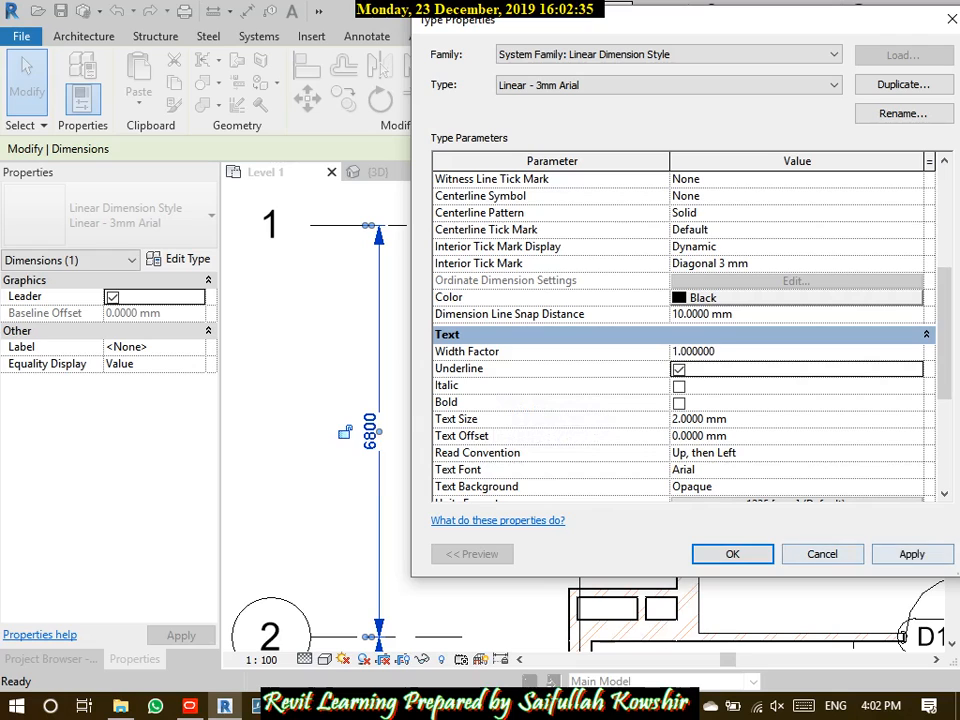
{"action": "left_click", "coordinate": [912, 554]}
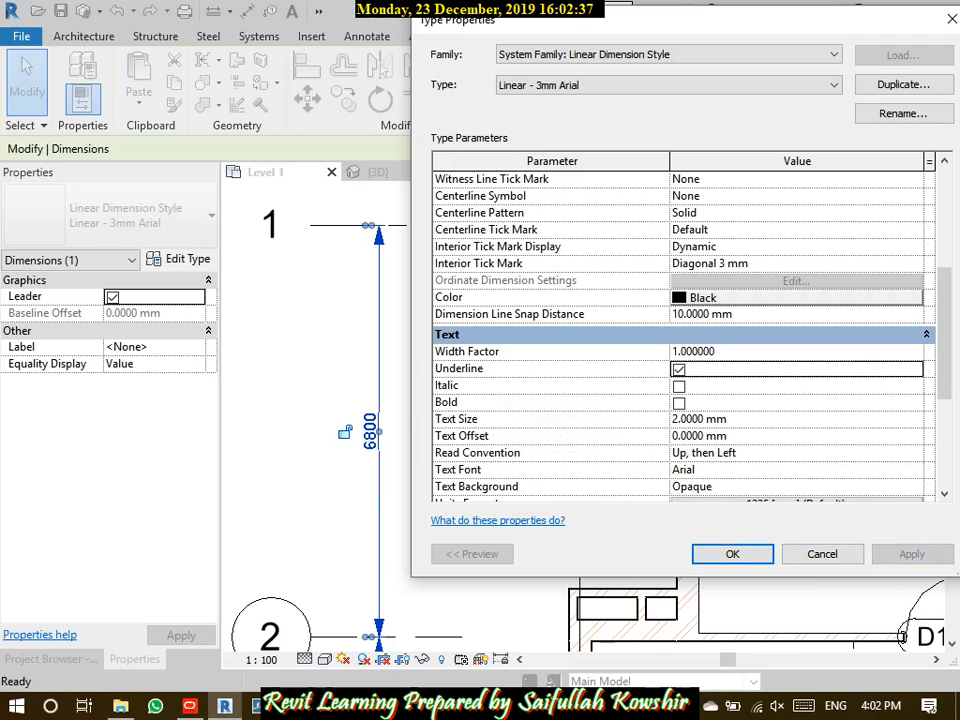
{"action": "left_click", "coordinate": [679, 370]}
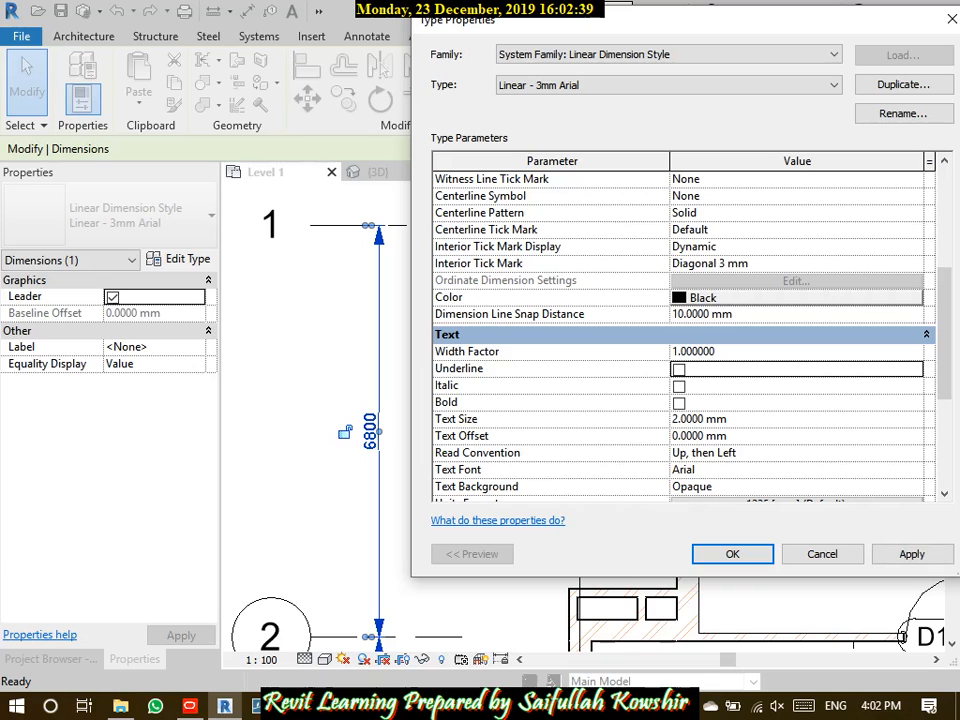
Try a Text Size of 4 mm on the linear dimension type and return it to 2 mm, applying each value
{"action": "left_click", "coordinate": [700, 419]}
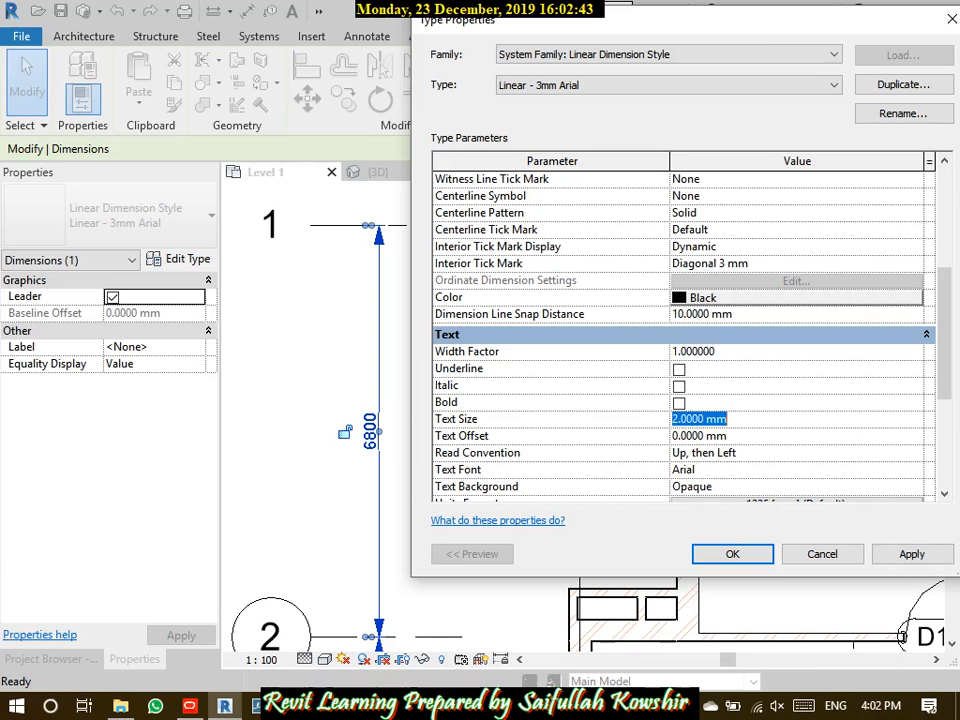
{"action": "type", "text": "4"}
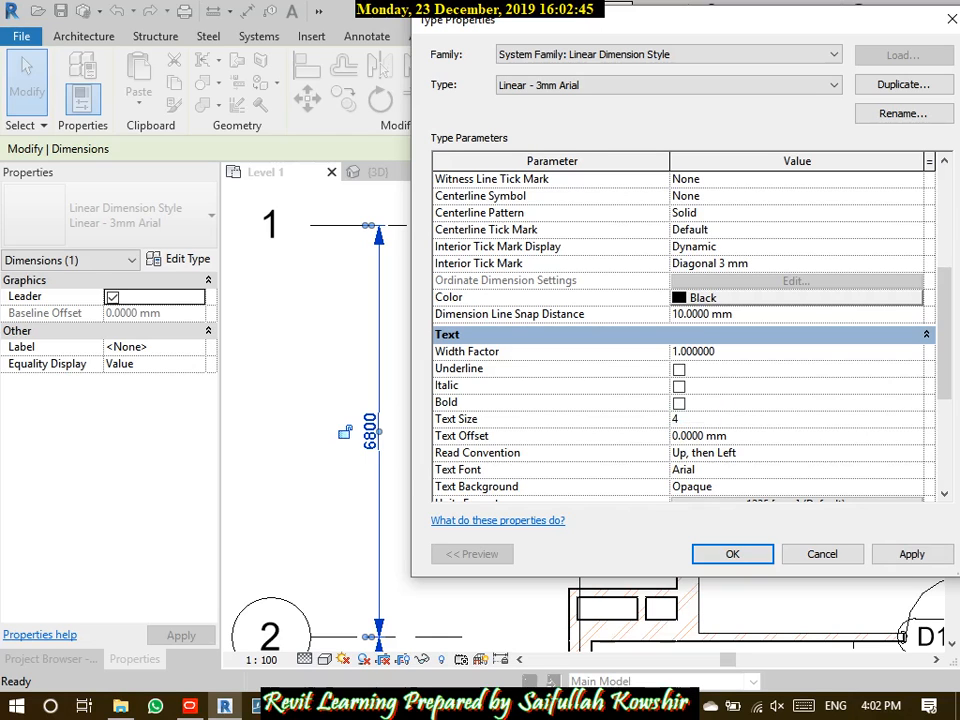
{"action": "left_click", "coordinate": [912, 554]}
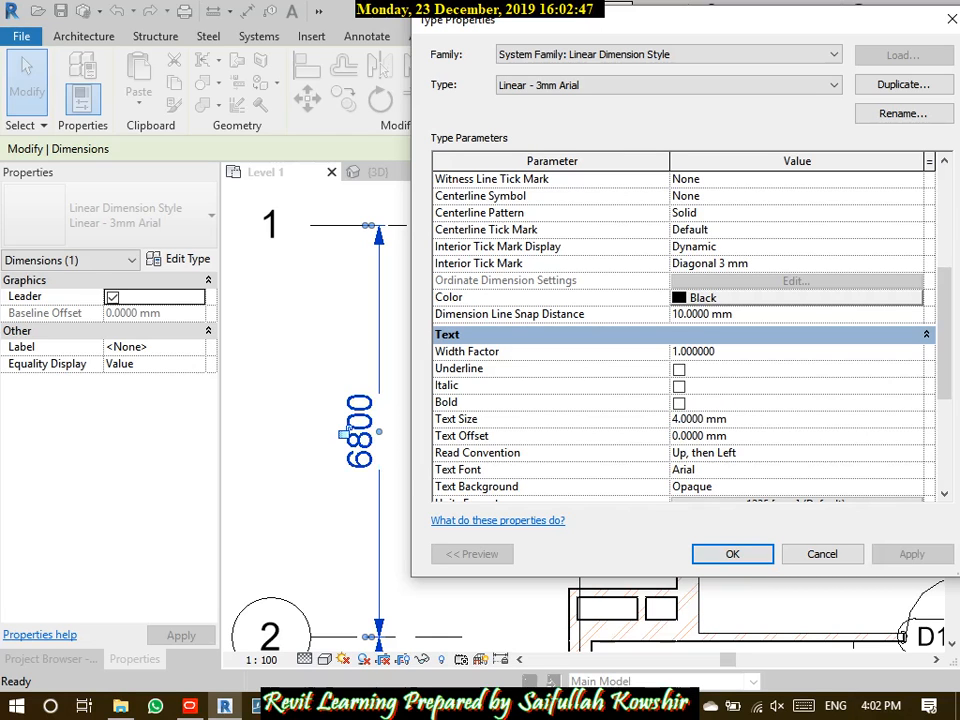
{"action": "left_click", "coordinate": [700, 419]}
{"action": "type", "text": "2"}
{"action": "left_click", "coordinate": [912, 554]}
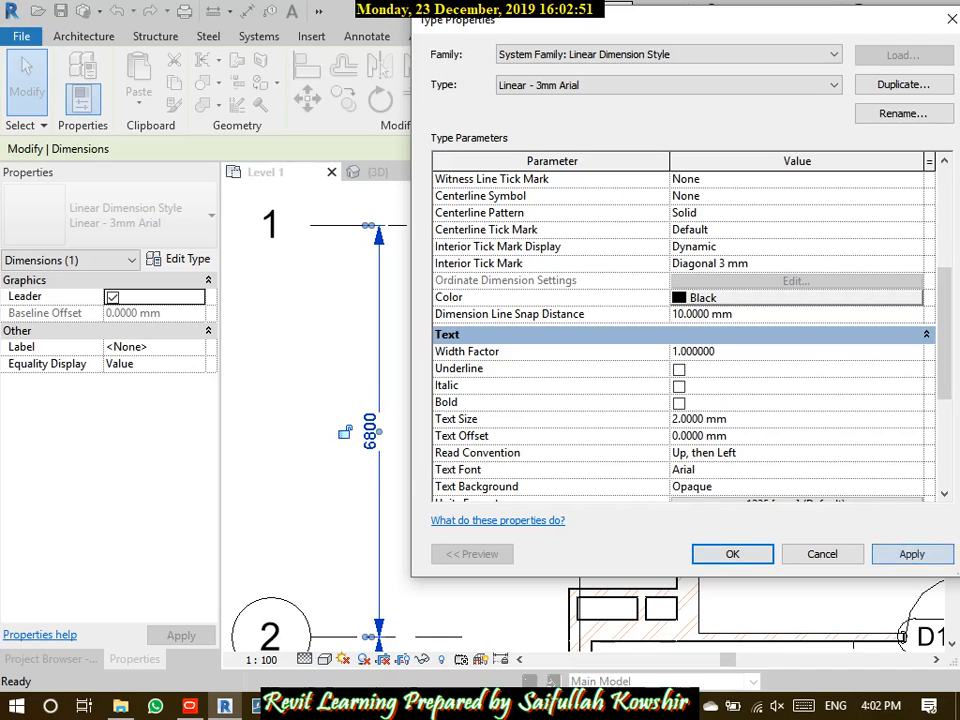
Try a Text Offset of 5 mm on the linear dimension type and return it to 0, applying each value
{"action": "left_click", "coordinate": [700, 436]}
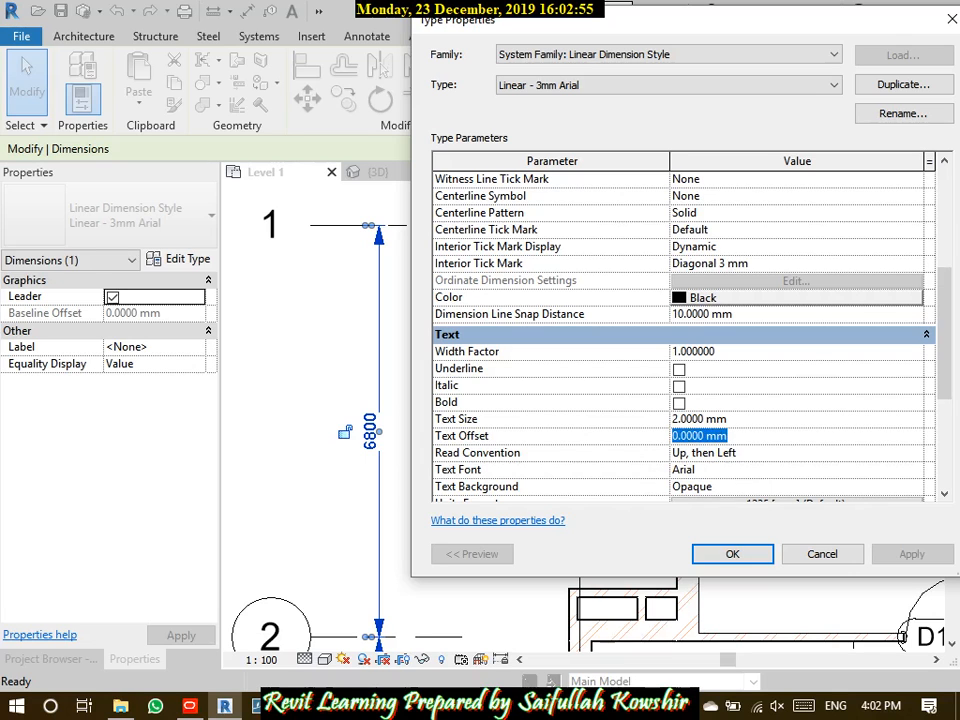
{"action": "type", "text": "5"}
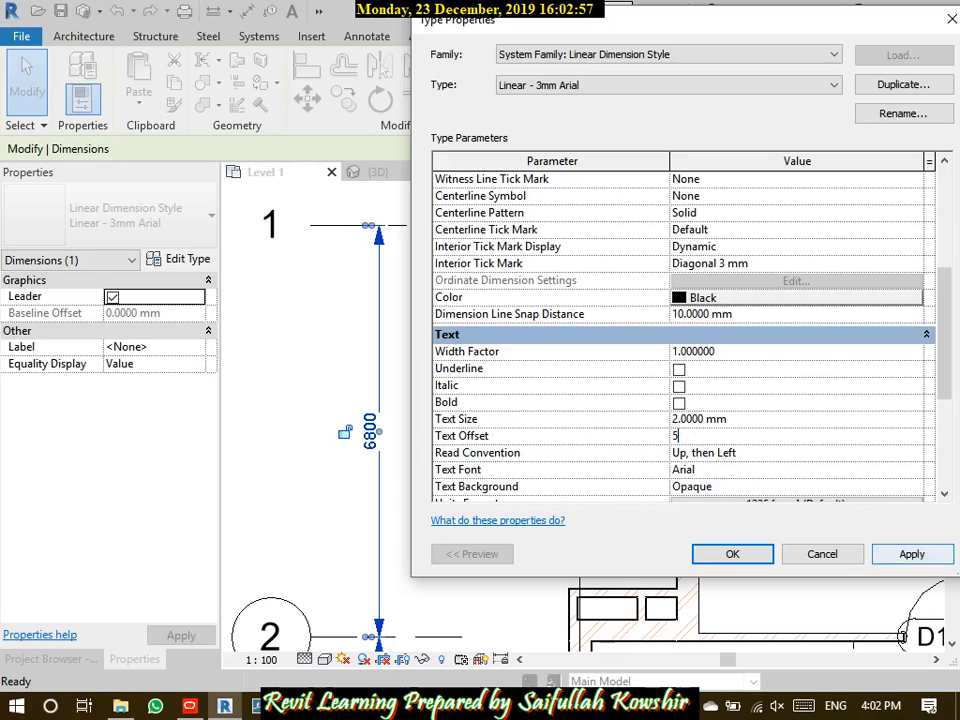
{"action": "left_click", "coordinate": [912, 554]}
{"action": "left_click", "coordinate": [700, 436]}
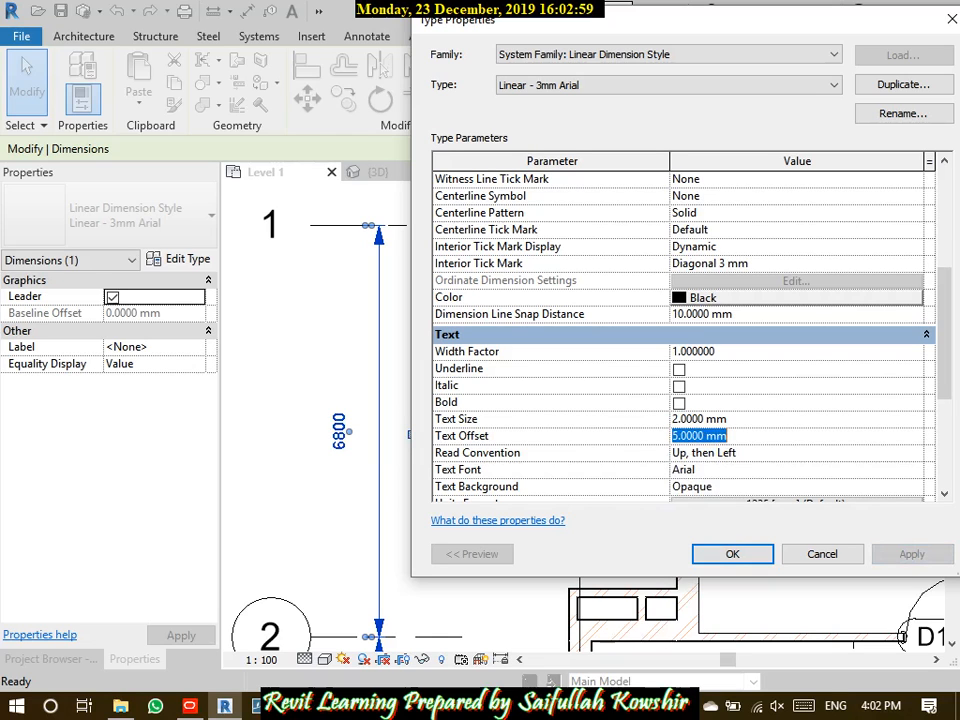
{"action": "type", "text": "0"}
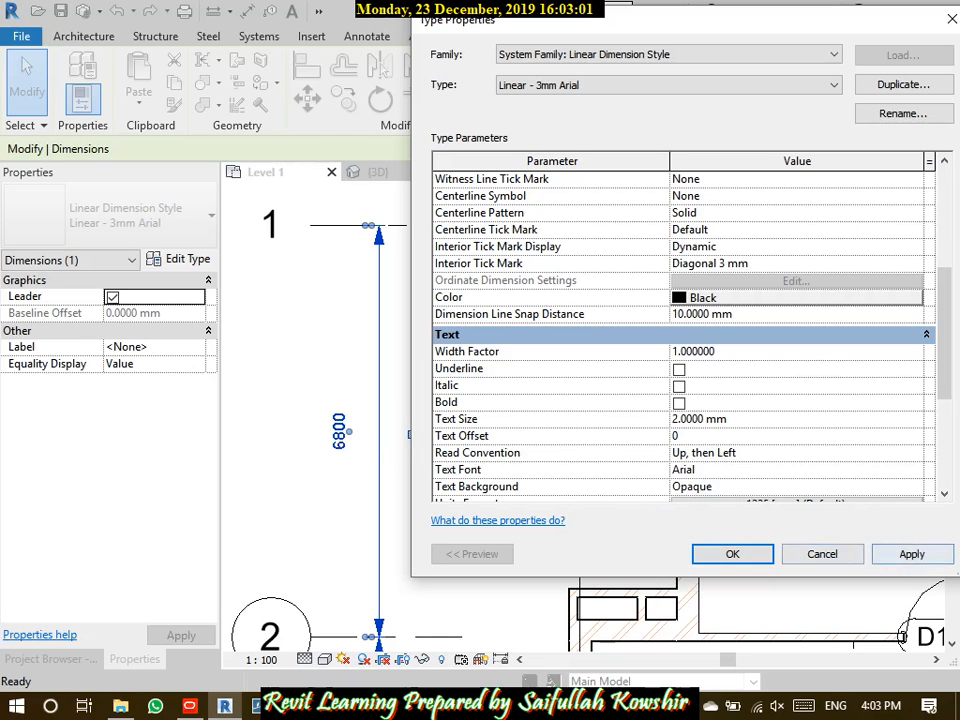
{"action": "left_click", "coordinate": [912, 554]}
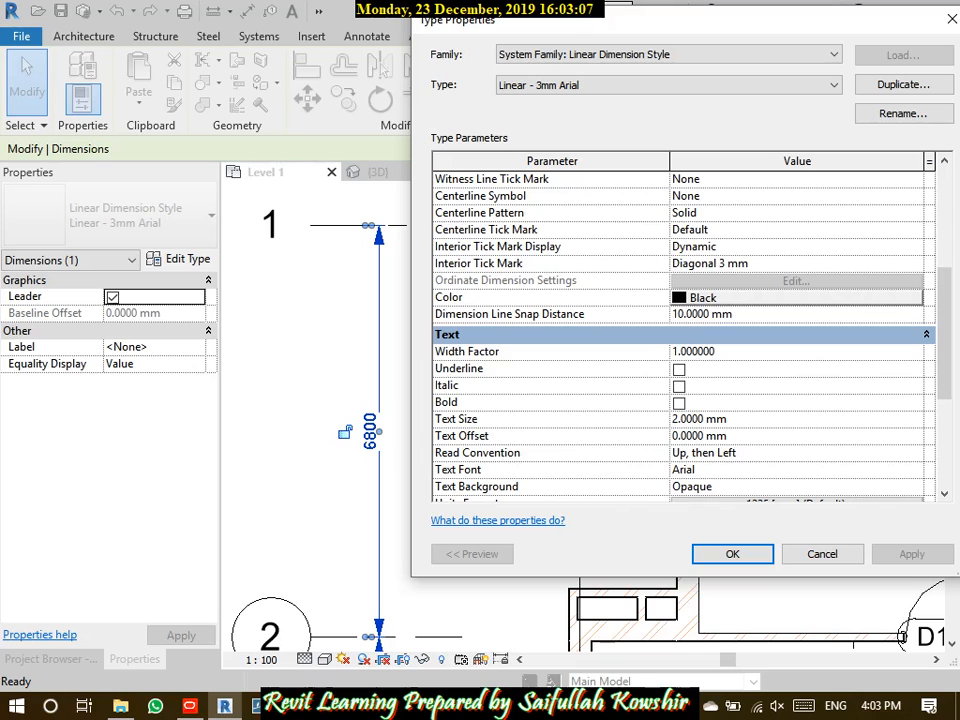
Try Horizontal as the Read Convention of the linear dimension type and restore Up, then Left, applying each choice
{"action": "left_click", "coordinate": [699, 453]}
{"action": "left_click", "coordinate": [693, 453]}
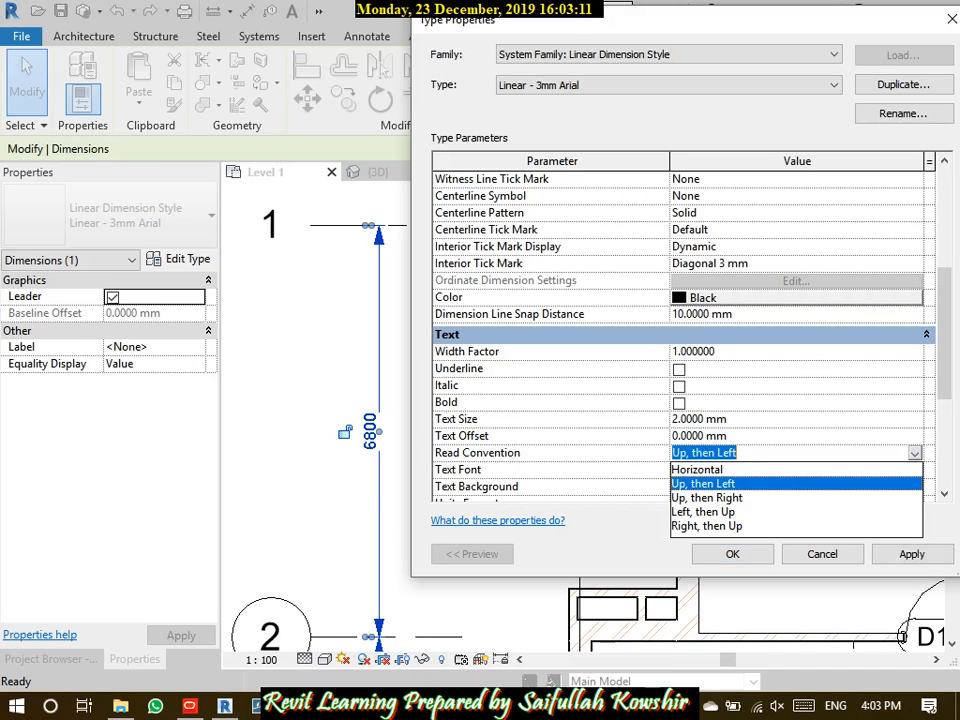
{"action": "left_click", "coordinate": [697, 469]}
{"action": "left_click", "coordinate": [911, 554]}
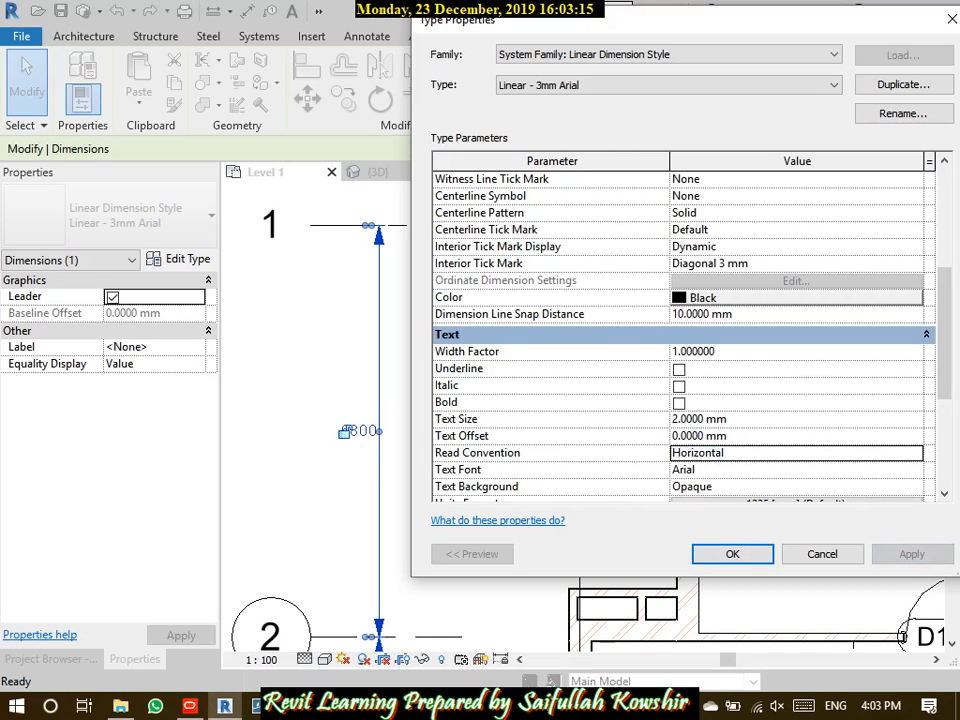
{"action": "left_click", "coordinate": [914, 453]}
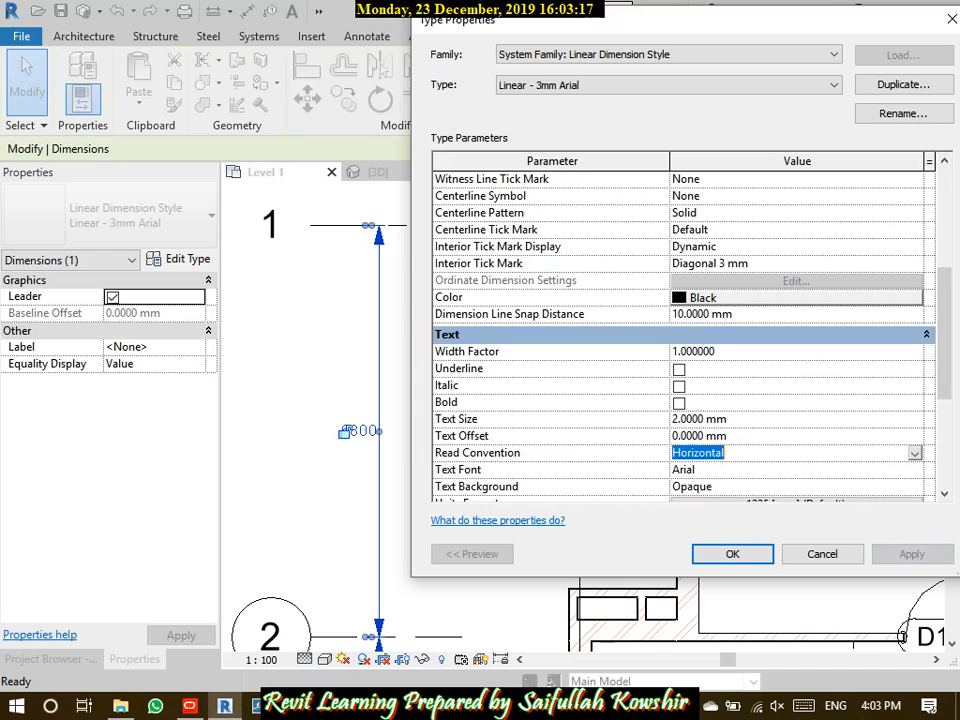
{"action": "left_click", "coordinate": [914, 453]}
{"action": "left_click", "coordinate": [703, 484]}
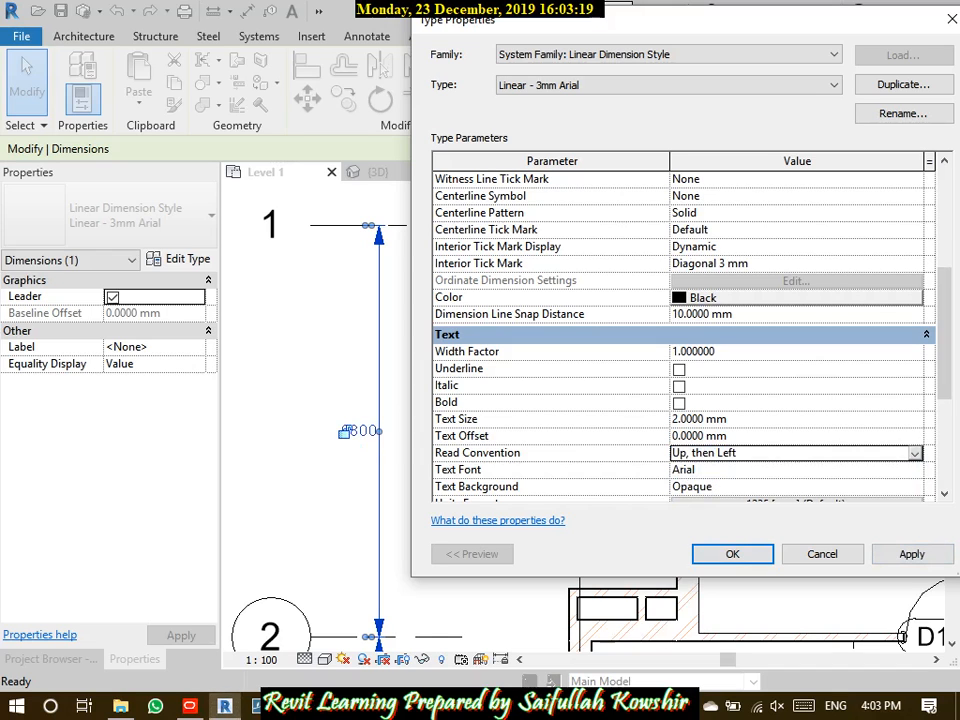
{"action": "left_click", "coordinate": [911, 554]}
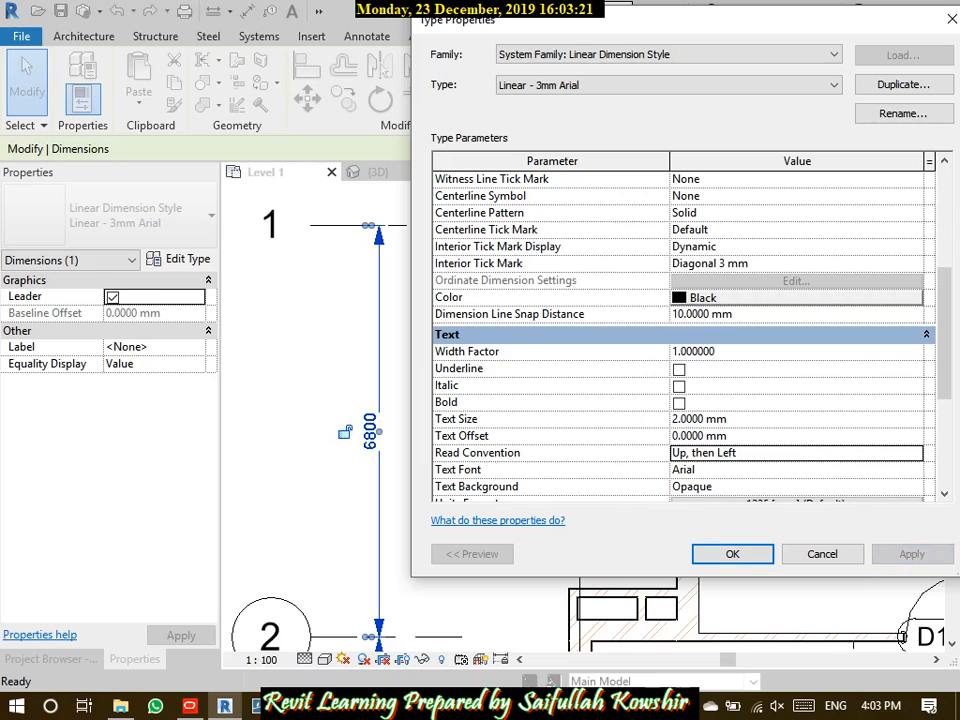
Try Up, then Right as the Read Convention of the linear dimension type and apply it
{"action": "left_click", "coordinate": [914, 453]}
{"action": "left_click", "coordinate": [914, 453]}
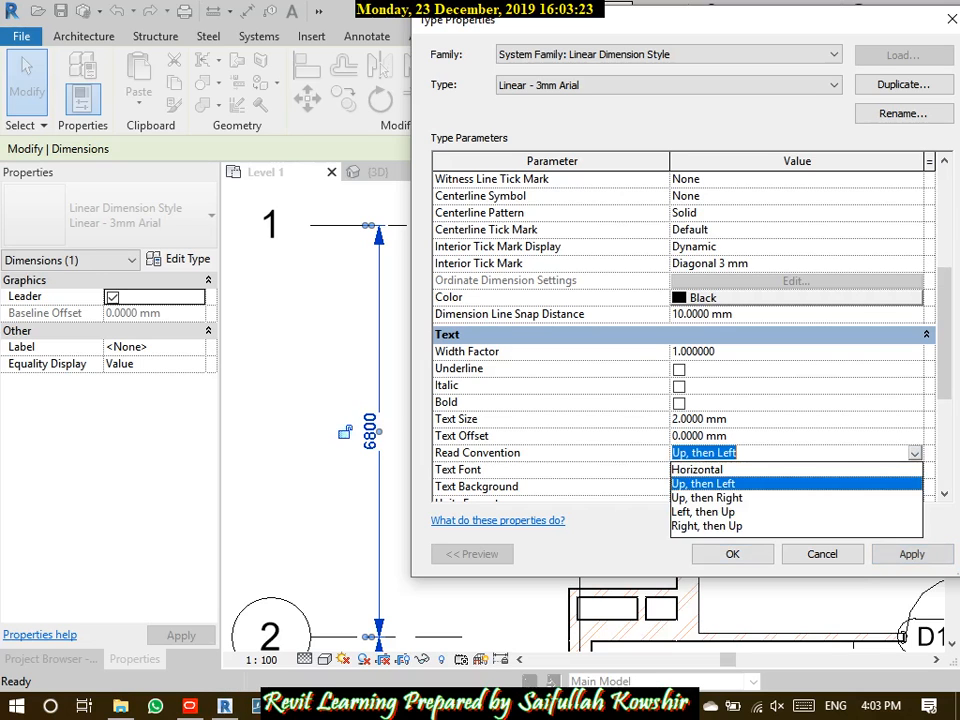
{"action": "left_click", "coordinate": [703, 484]}
{"action": "key", "text": "Down"}
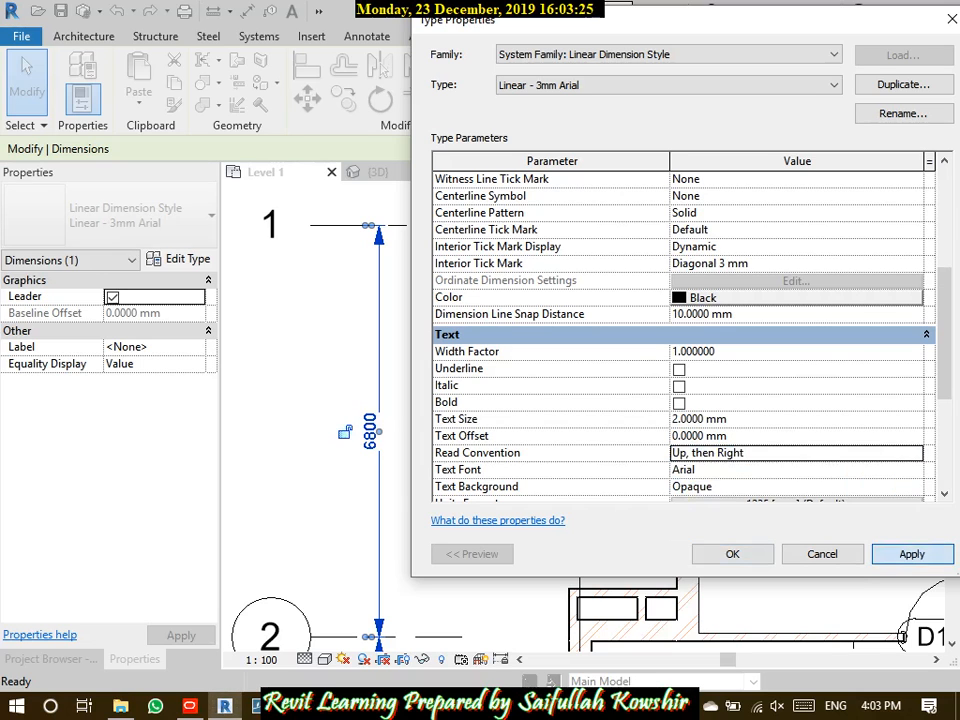
{"action": "left_click", "coordinate": [911, 554]}
Set the linear dimension type's Read Convention to Left, then Up and apply it
{"action": "left_click", "coordinate": [914, 453]}
{"action": "left_click", "coordinate": [914, 453]}
{"action": "left_click", "coordinate": [710, 512]}
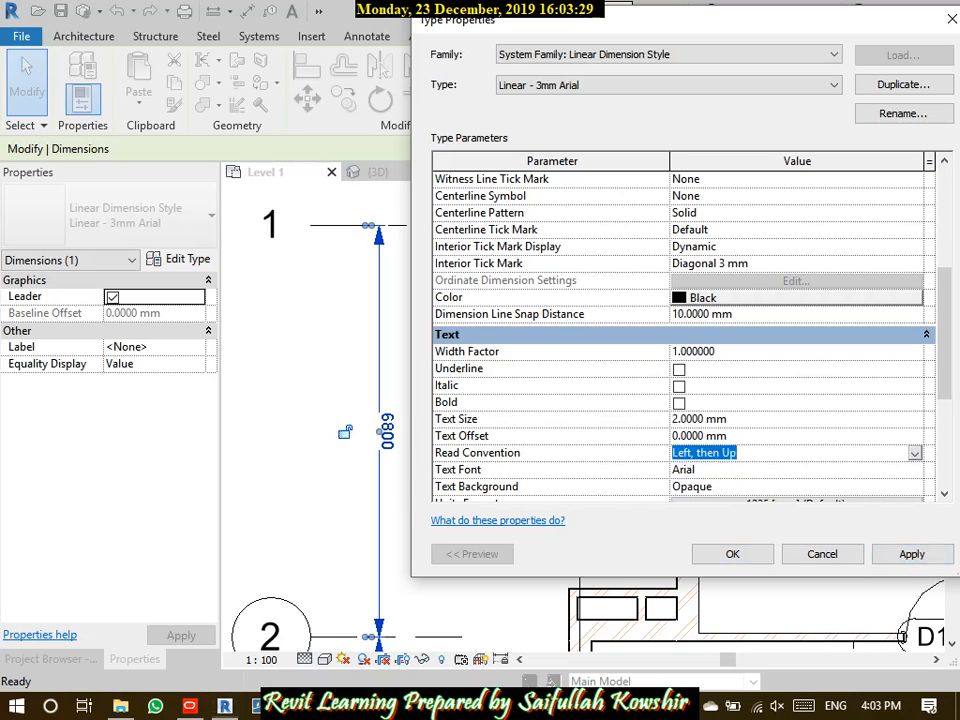
{"action": "left_click", "coordinate": [911, 554]}
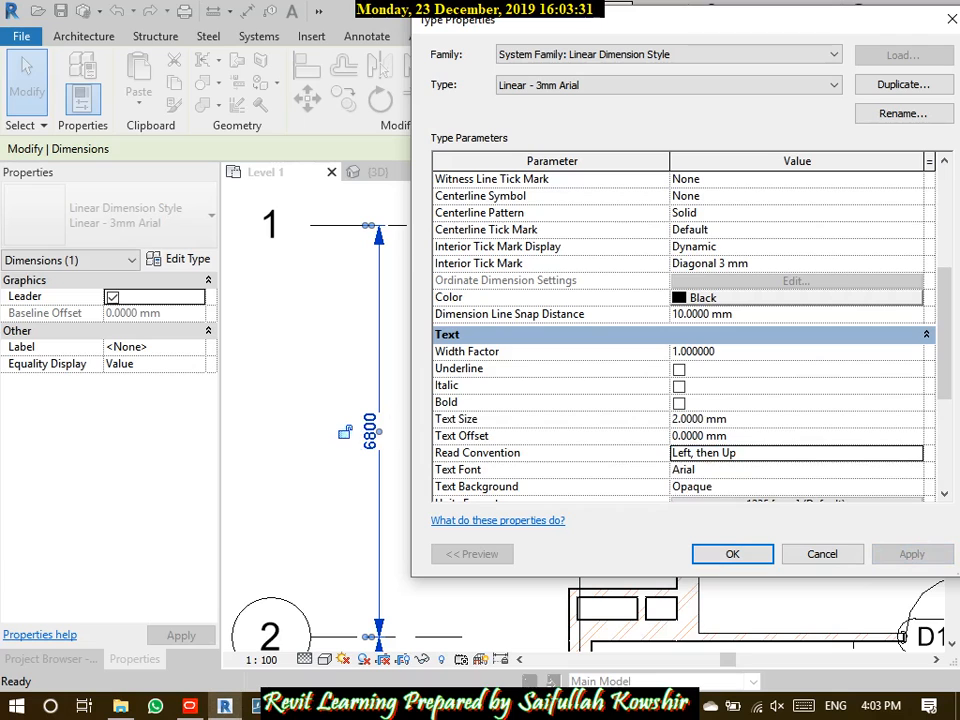
Examine the Text Font, the Text Background options and the Units Format settings of the linear dimension type
{"action": "left_click", "coordinate": [472, 470]}
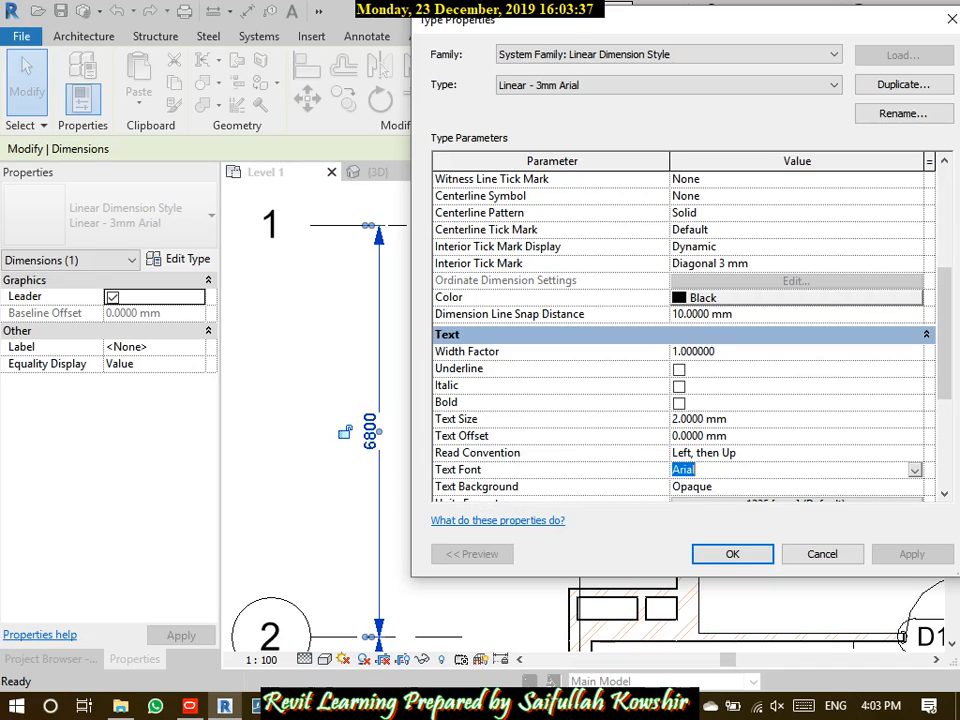
{"action": "left_click", "coordinate": [480, 487]}
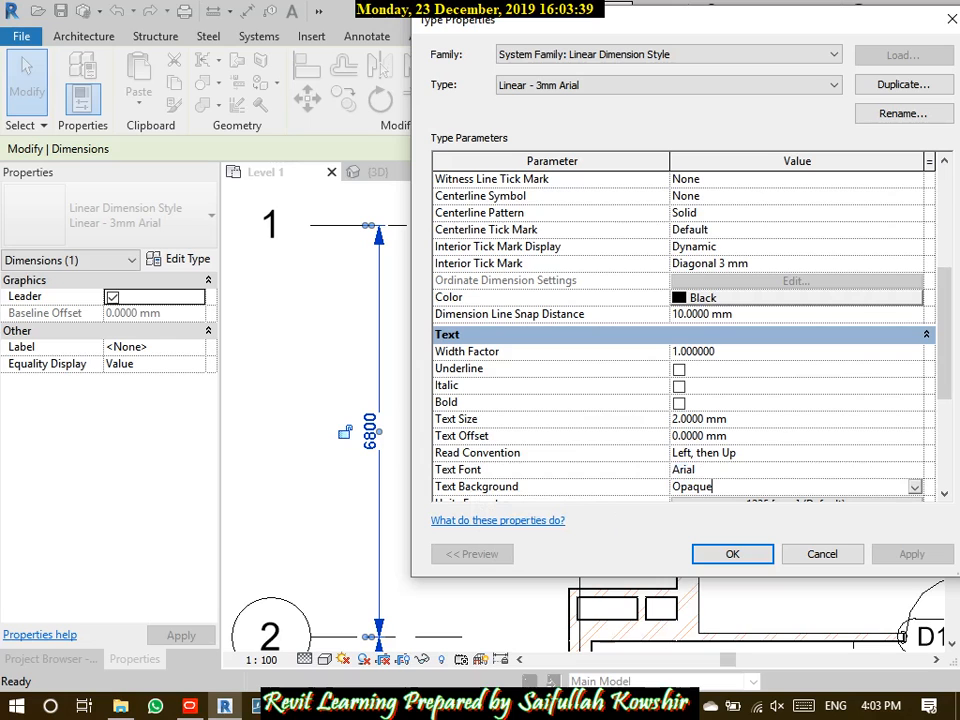
{"action": "scroll", "coordinate": [680, 330], "scroll_direction": "down", "scroll_amount": 2}
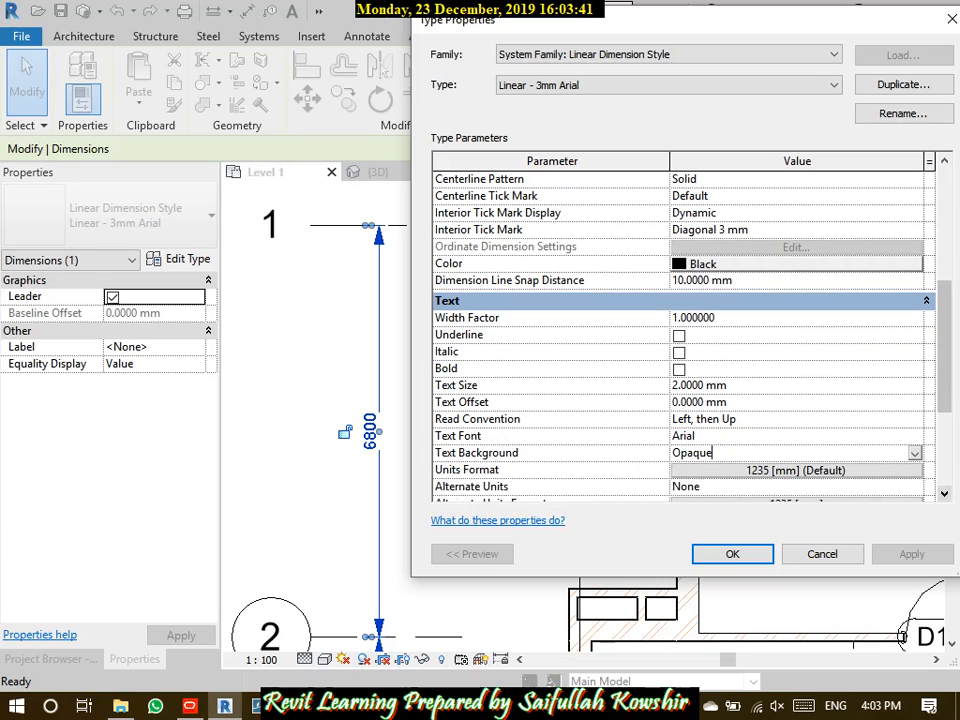
{"action": "left_click", "coordinate": [914, 453]}
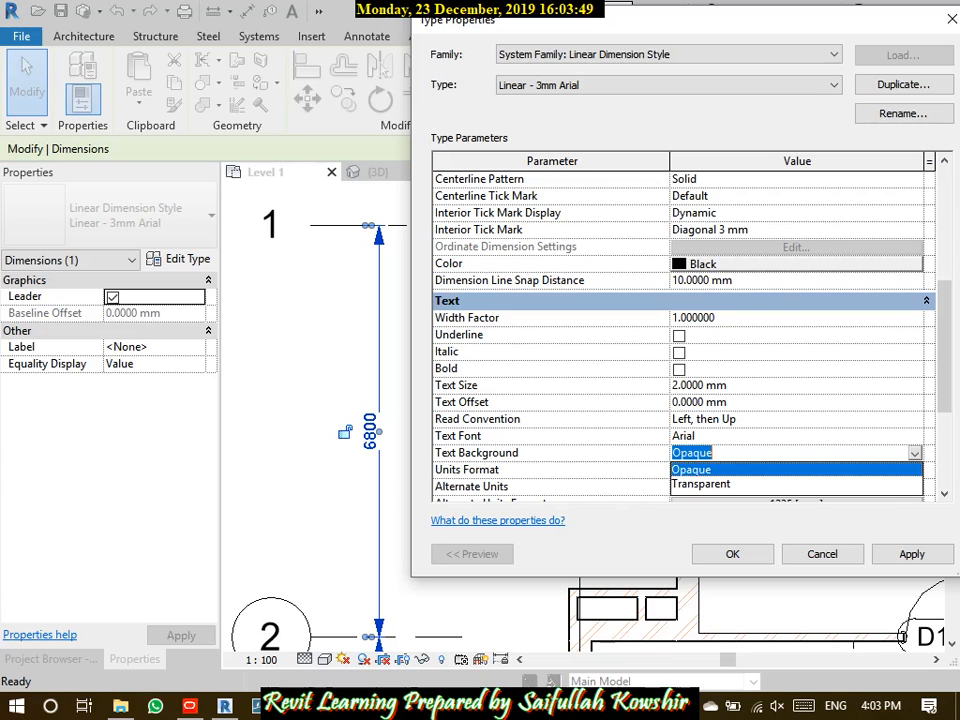
{"action": "key", "text": "Escape"}
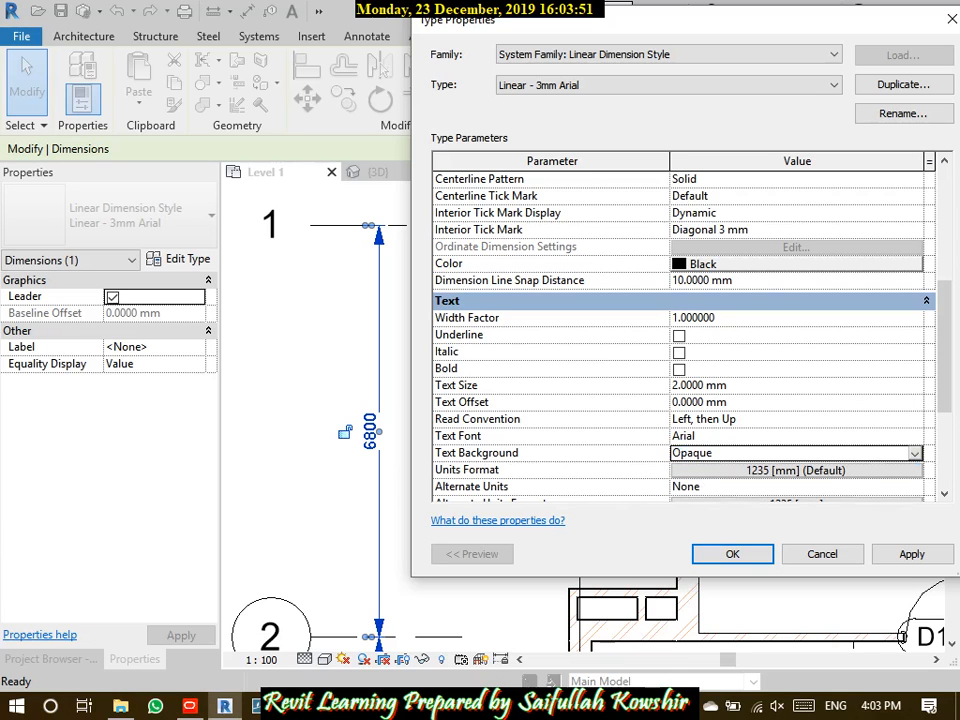
{"action": "left_click", "coordinate": [796, 470]}
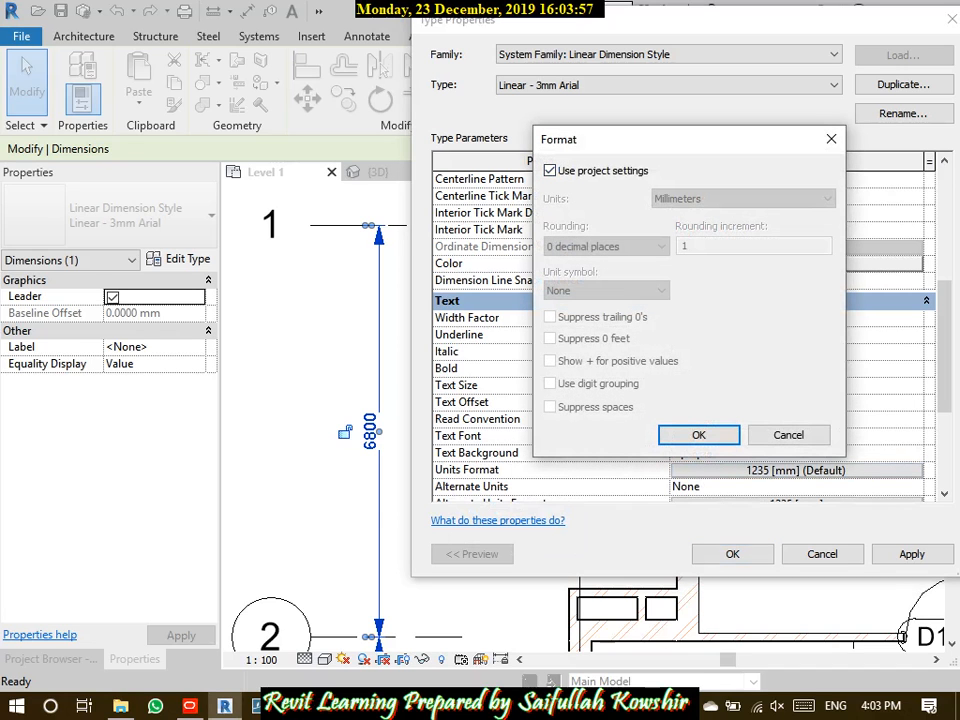
{"action": "key", "text": "Return"}
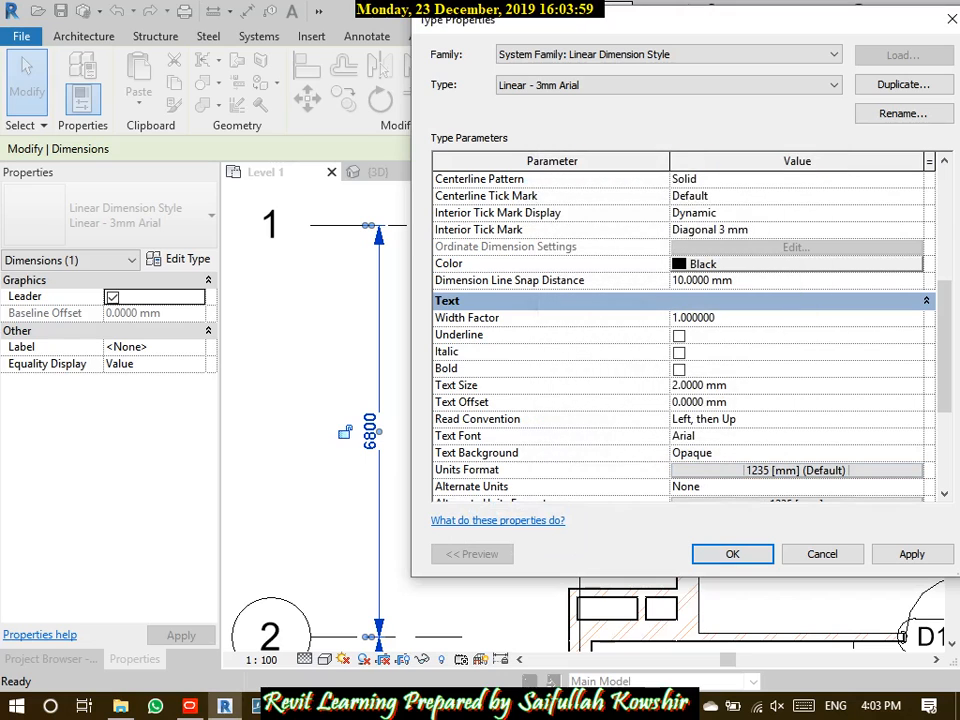
Set Alternate Units to Right for the linear dimension type
{"action": "left_click", "coordinate": [797, 487]}
{"action": "left_click", "coordinate": [914, 487]}
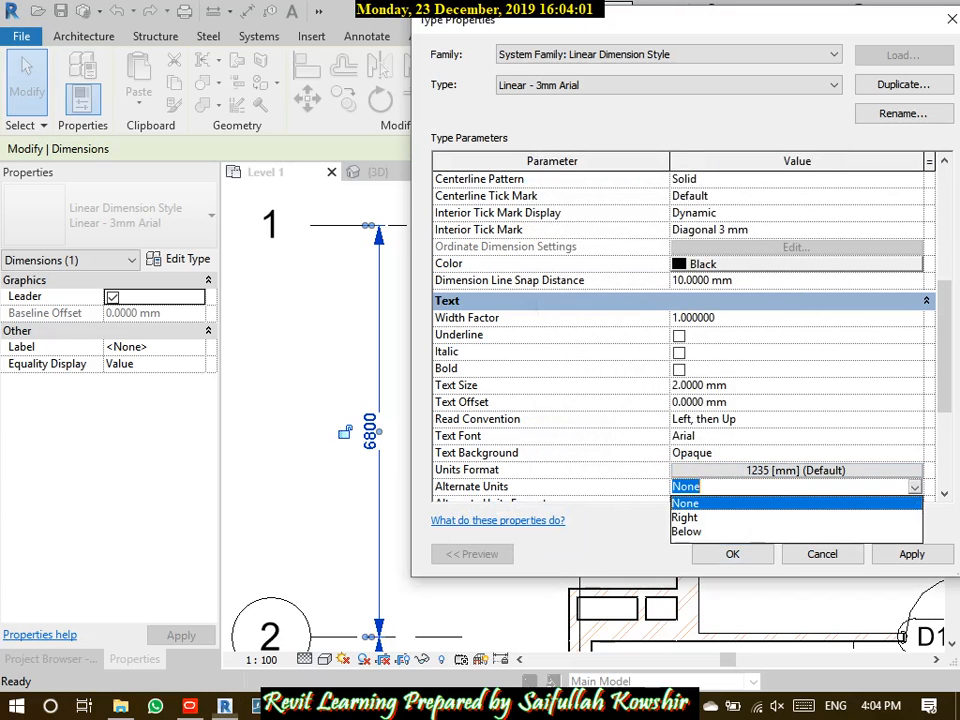
{"action": "left_click", "coordinate": [686, 518]}
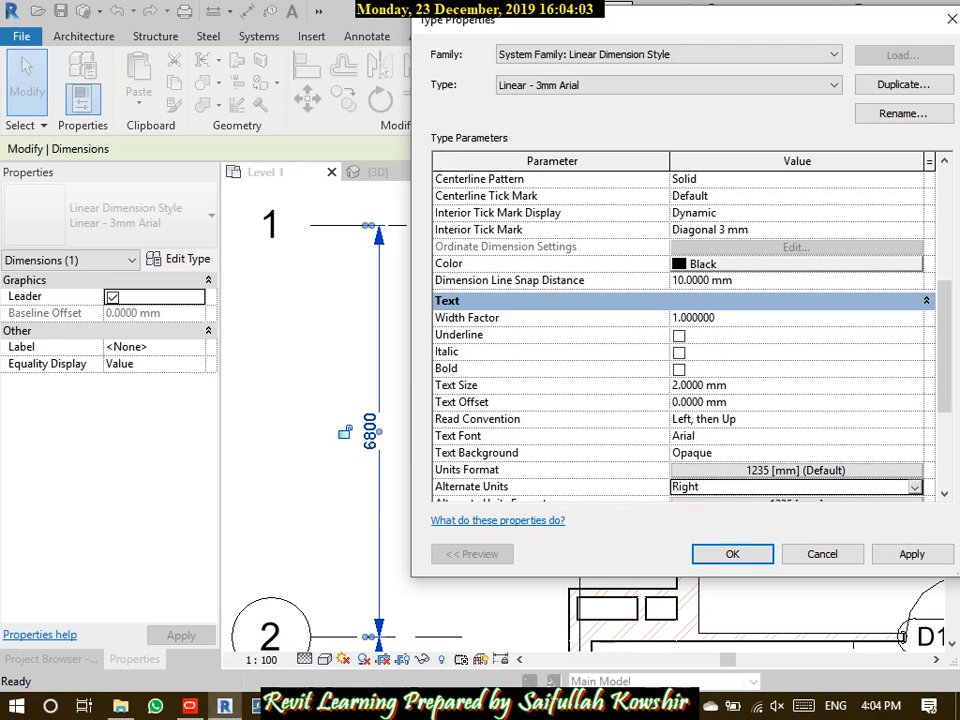
Set the Alternate Units Format to Meters with 0 decimal places, without project settings, and apply it to the dimension type
{"action": "scroll", "coordinate": [680, 330], "scroll_direction": "down", "scroll_amount": 2}
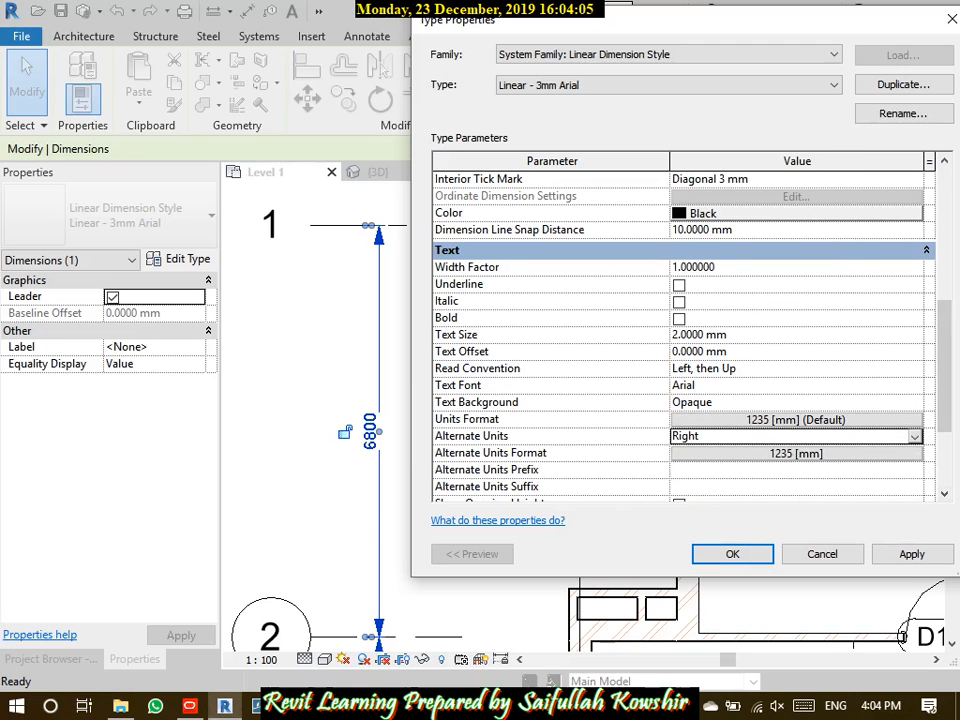
{"action": "left_click", "coordinate": [796, 453]}
{"action": "left_click", "coordinate": [742, 198]}
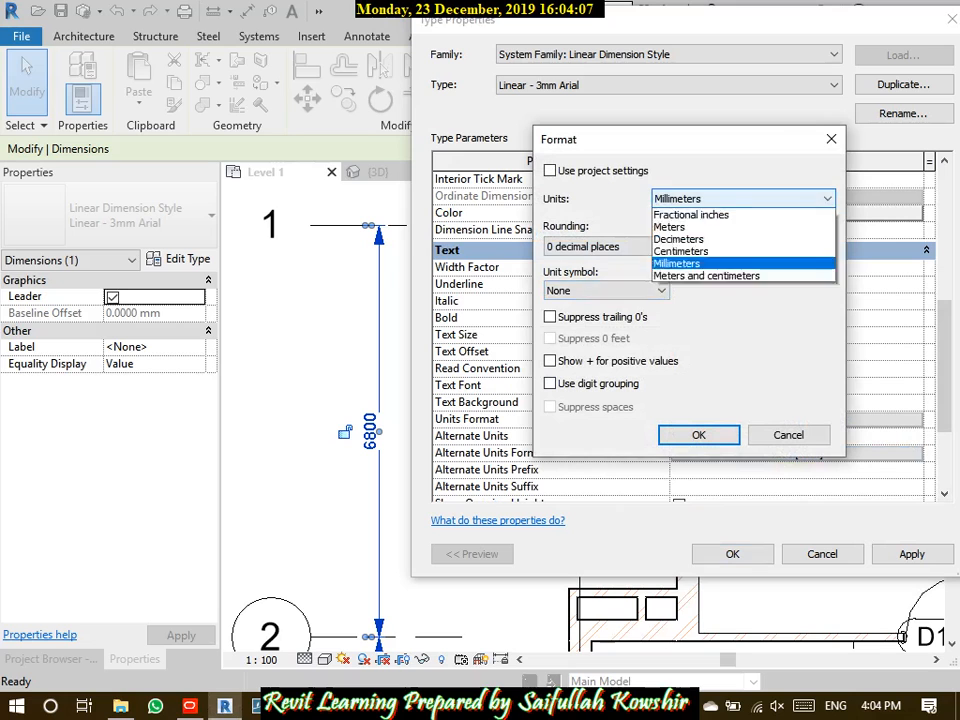
{"action": "left_click", "coordinate": [690, 264]}
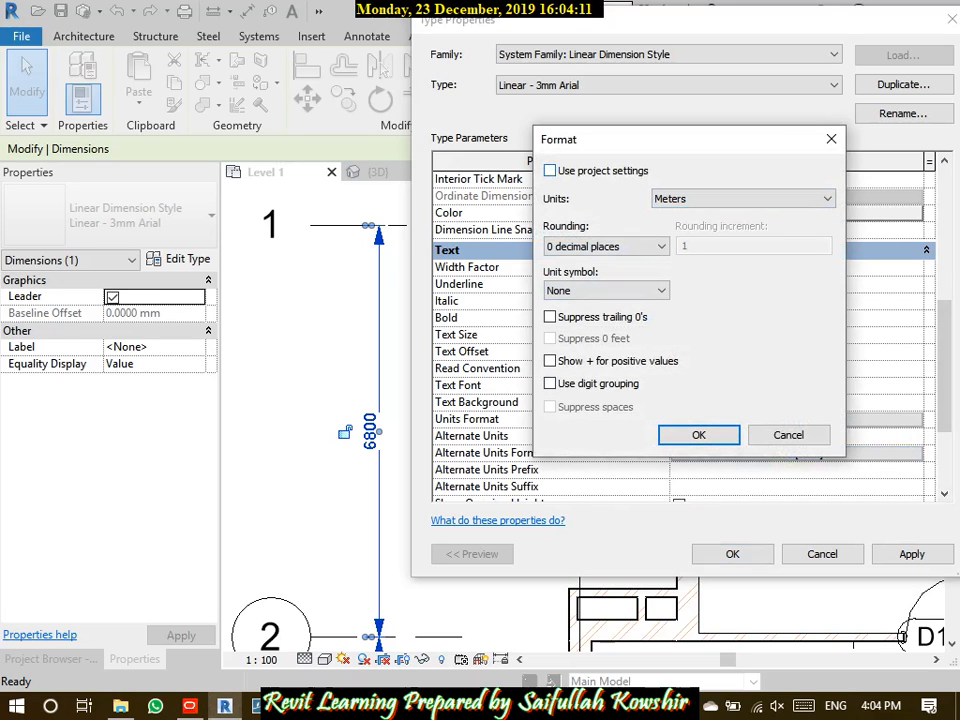
{"action": "left_click", "coordinate": [550, 171]}
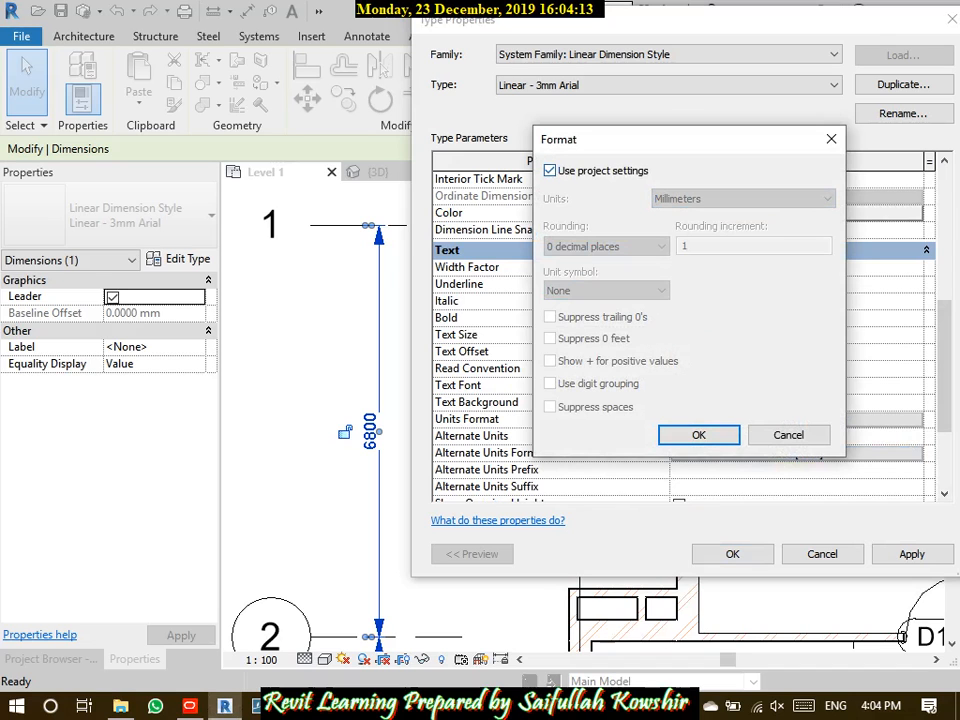
{"action": "left_click", "coordinate": [550, 171]}
{"action": "left_click", "coordinate": [698, 434]}
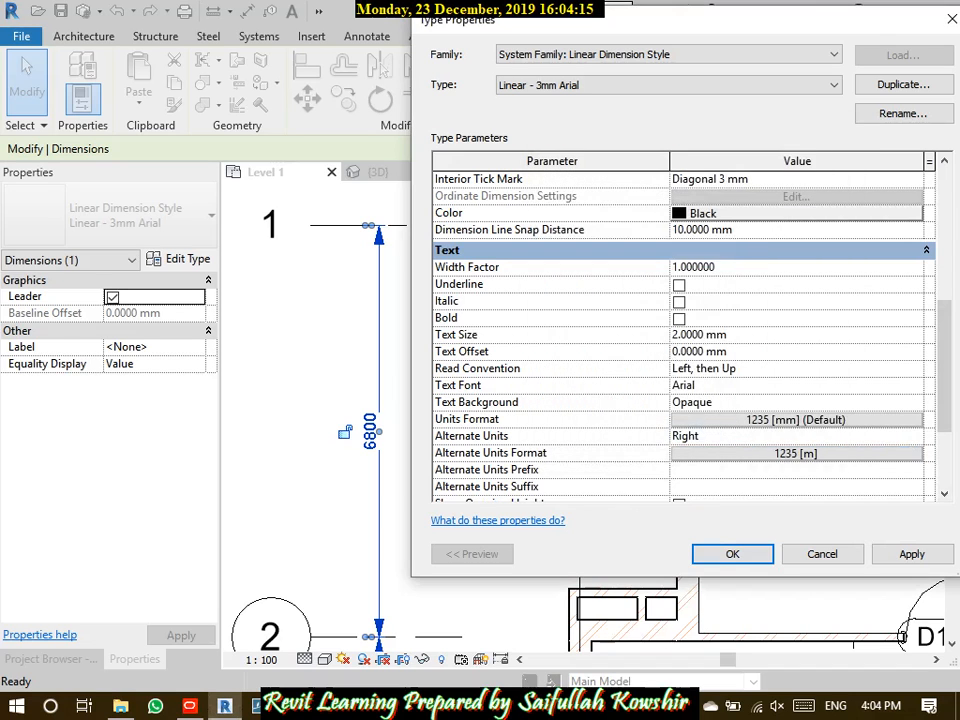
{"action": "left_click", "coordinate": [911, 553]}
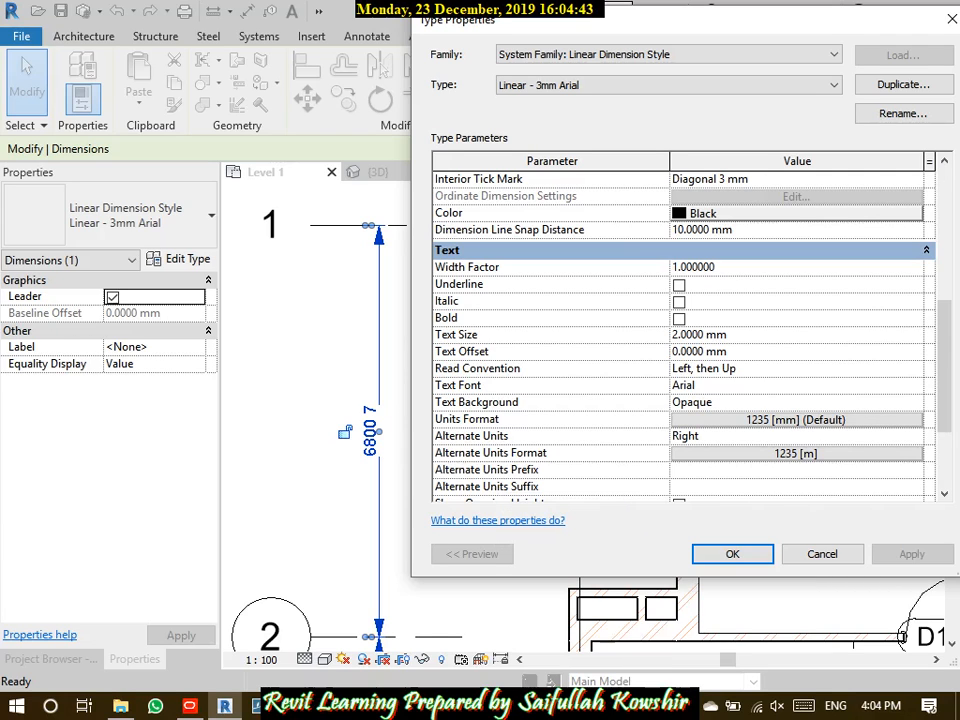
Turn on Show Opening Height for the linear dimension type and accept the type properties
{"action": "left_click", "coordinate": [796, 487]}
{"action": "scroll", "coordinate": [796, 480], "scroll_direction": "down", "scroll_amount": 2}
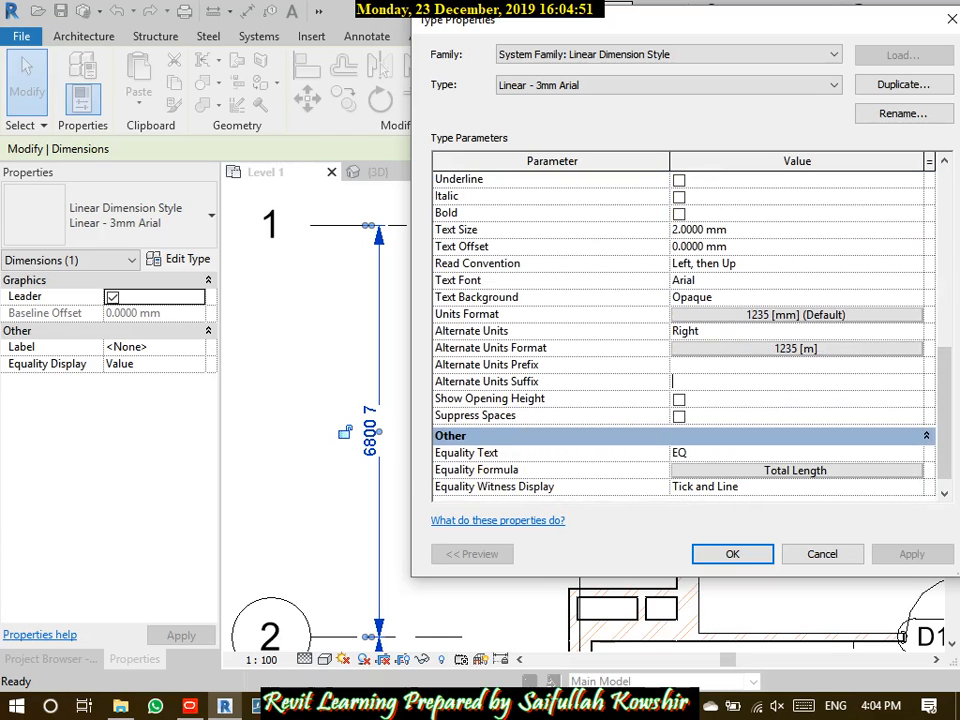
{"action": "left_click", "coordinate": [679, 399]}
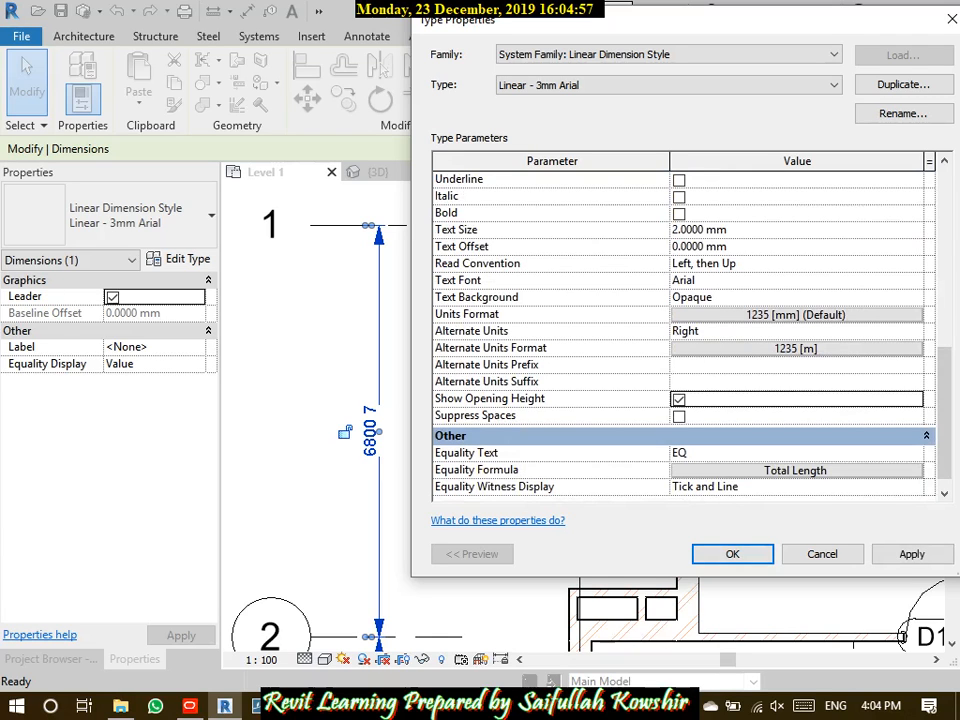
{"action": "left_click", "coordinate": [732, 554]}
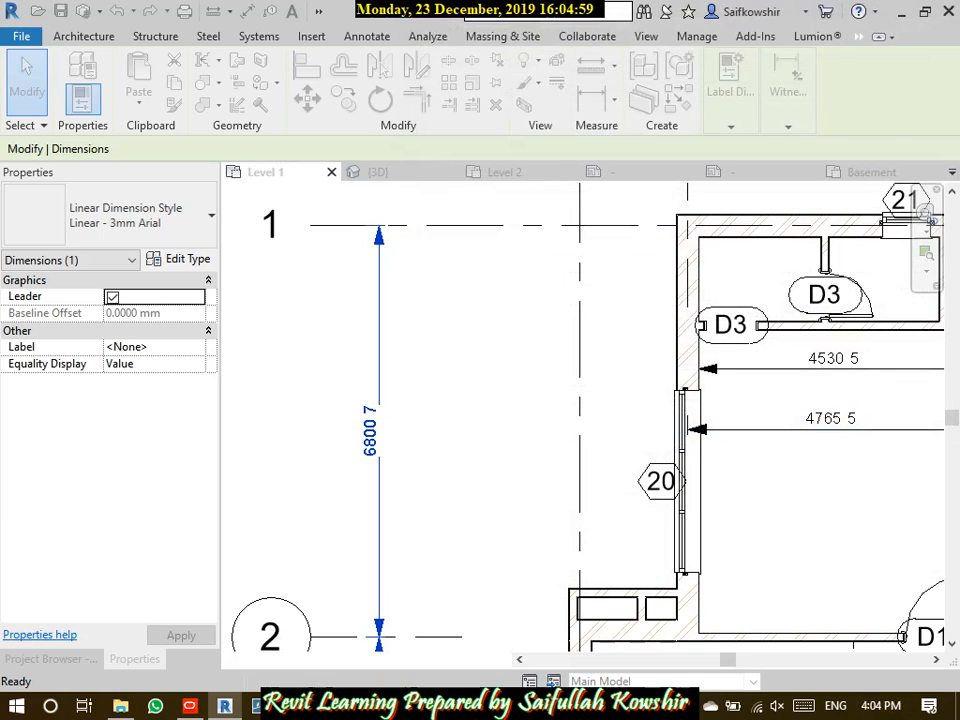
Dismiss the save reminder and dimension window 20's width with an aligned dimension between its two jambs, picking Individual References
{"action": "key", "text": "Escape"}
{"action": "scroll", "coordinate": [553, 408], "scroll_direction": "down", "scroll_amount": 6}
{"action": "scroll", "coordinate": [604, 464], "scroll_direction": "up", "scroll_amount": 3}
{"action": "key", "text": "d"}
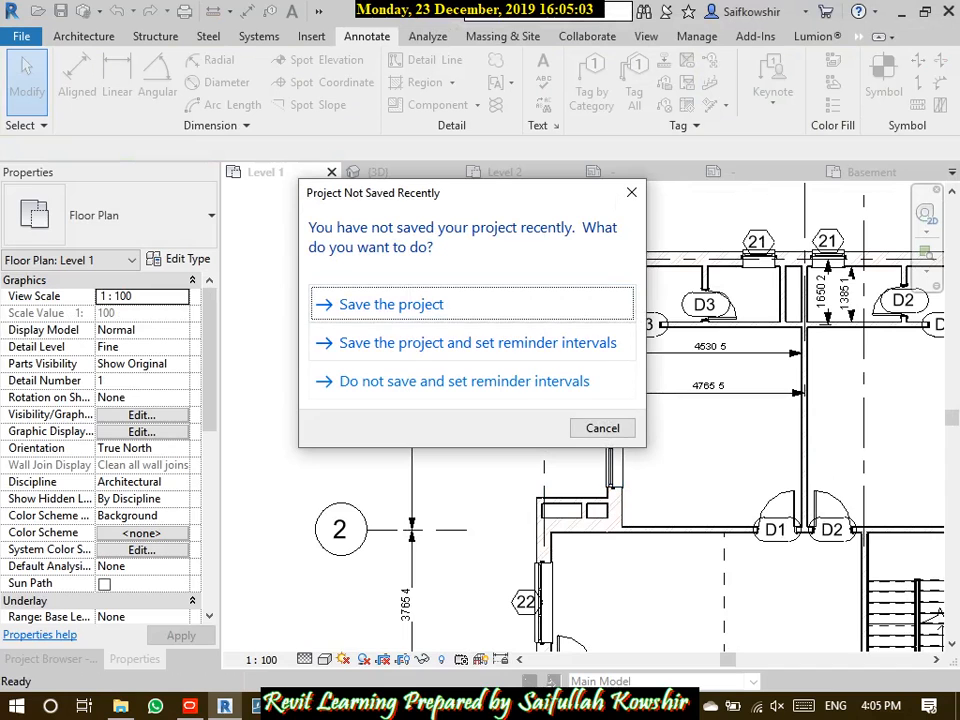
{"action": "key", "text": "Escape"}
{"action": "scroll", "coordinate": [616, 490], "scroll_direction": "up", "scroll_amount": 3}
{"action": "scroll", "coordinate": [622, 468], "scroll_direction": "up", "scroll_amount": 1}
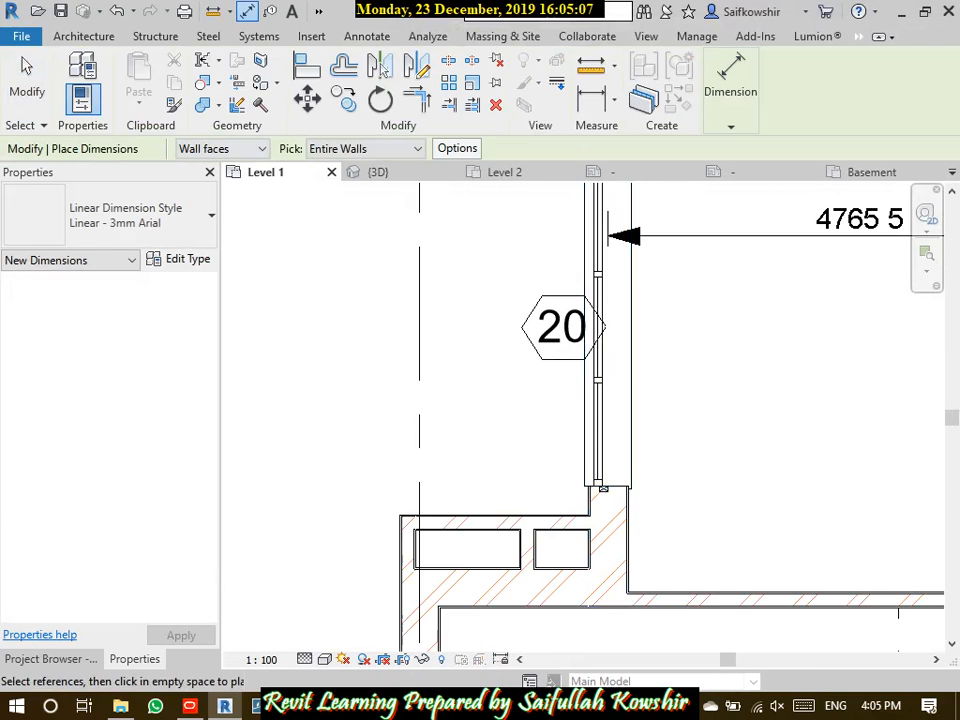
{"action": "left_click", "coordinate": [362, 148]}
{"action": "left_click", "coordinate": [362, 165]}
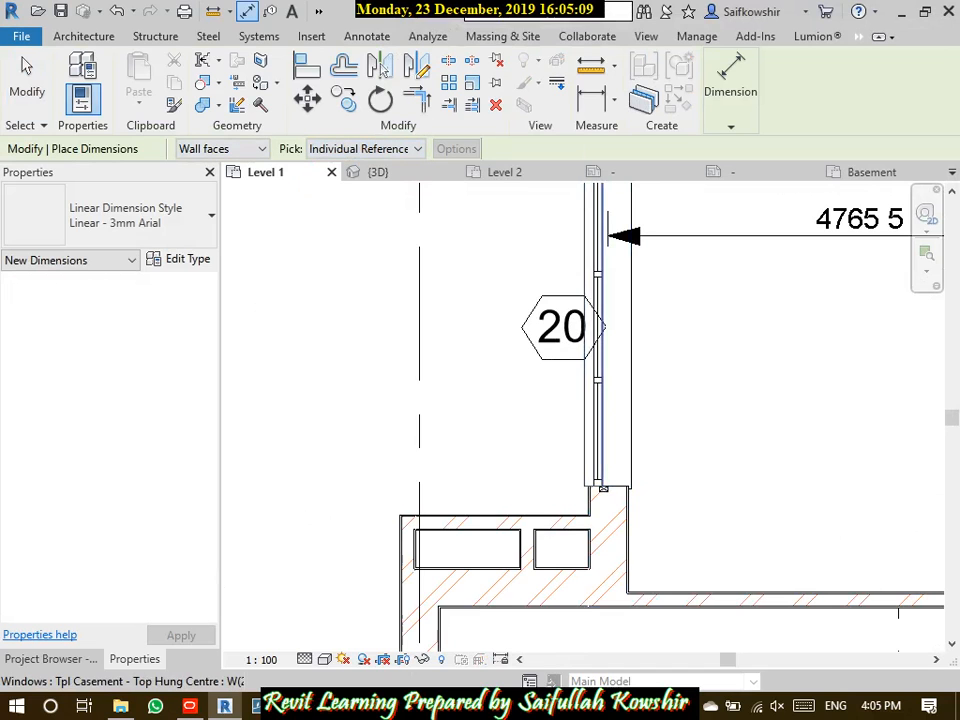
{"action": "left_click", "coordinate": [604, 487]}
{"action": "middle_click_drag", "start_coordinate": [604, 207], "coordinate": [602, 504]}
{"action": "left_click", "coordinate": [601, 463]}
{"action": "middle_click_drag", "start_coordinate": [317, 560], "coordinate": [481, 365]}
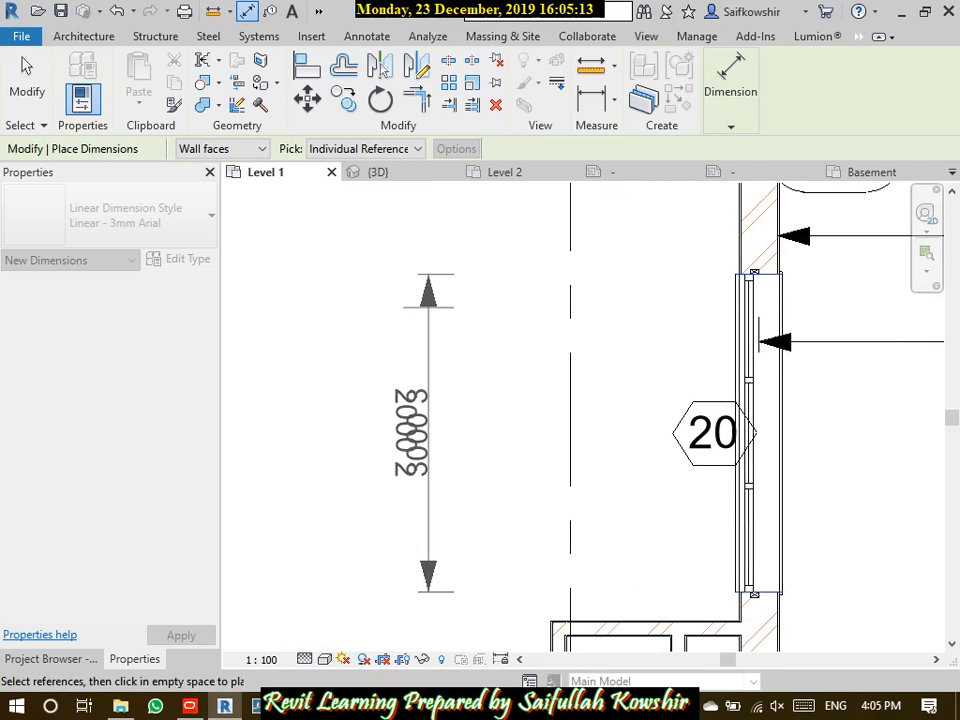
{"action": "left_click", "coordinate": [364, 433]}
{"action": "key", "text": "Escape"}
{"action": "key", "text": "Escape"}
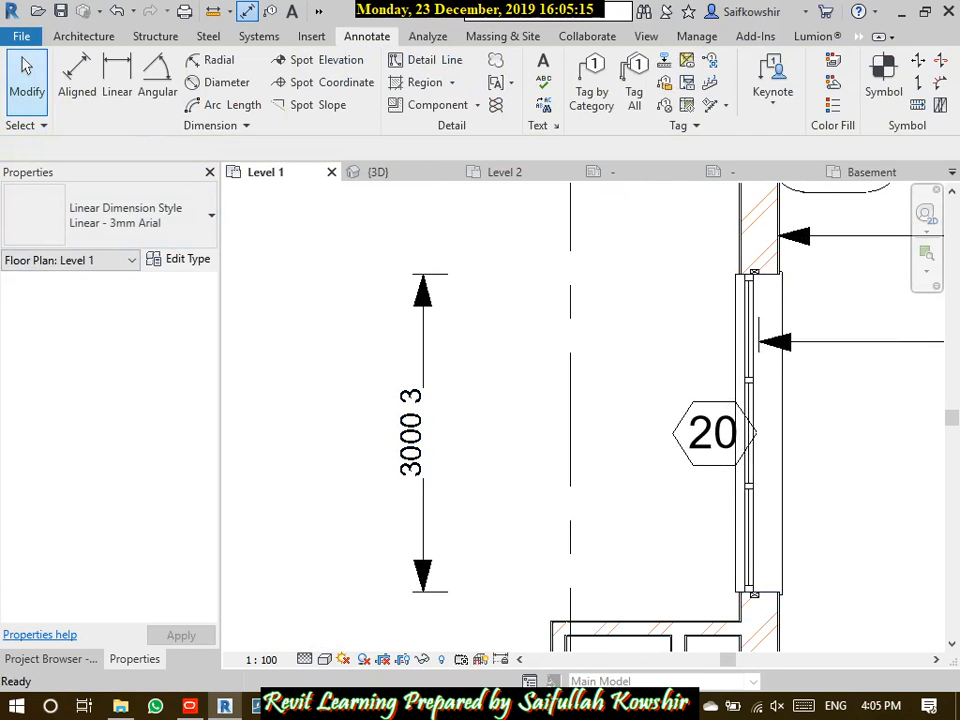
In the window dimension's type properties, set the Alternate Units Format to use project settings
{"action": "left_click", "coordinate": [363, 434]}
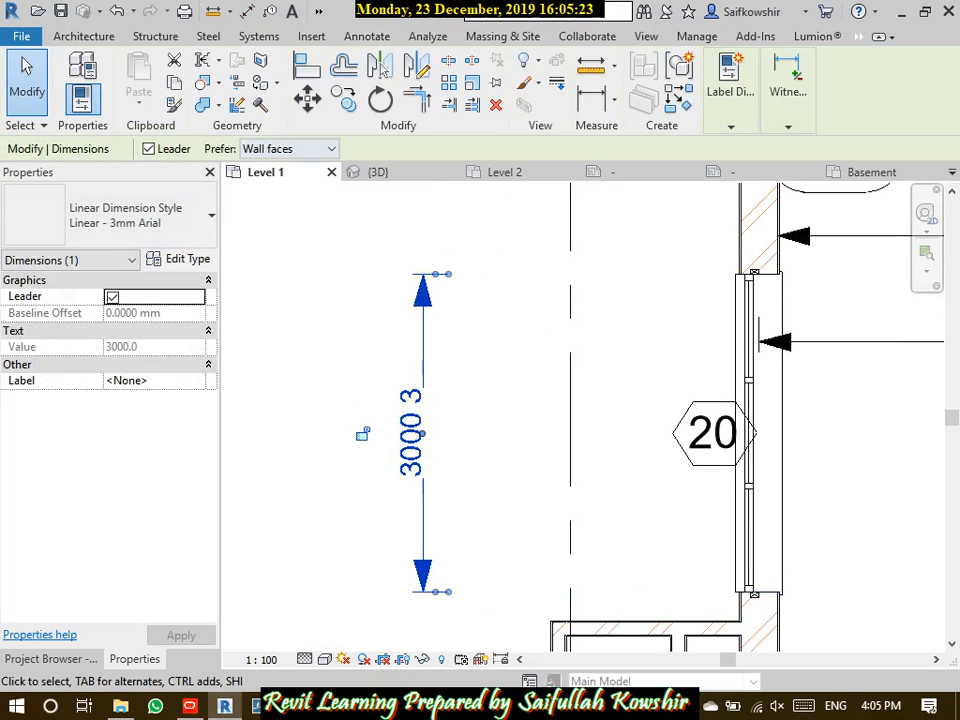
{"action": "left_click", "coordinate": [178, 259]}
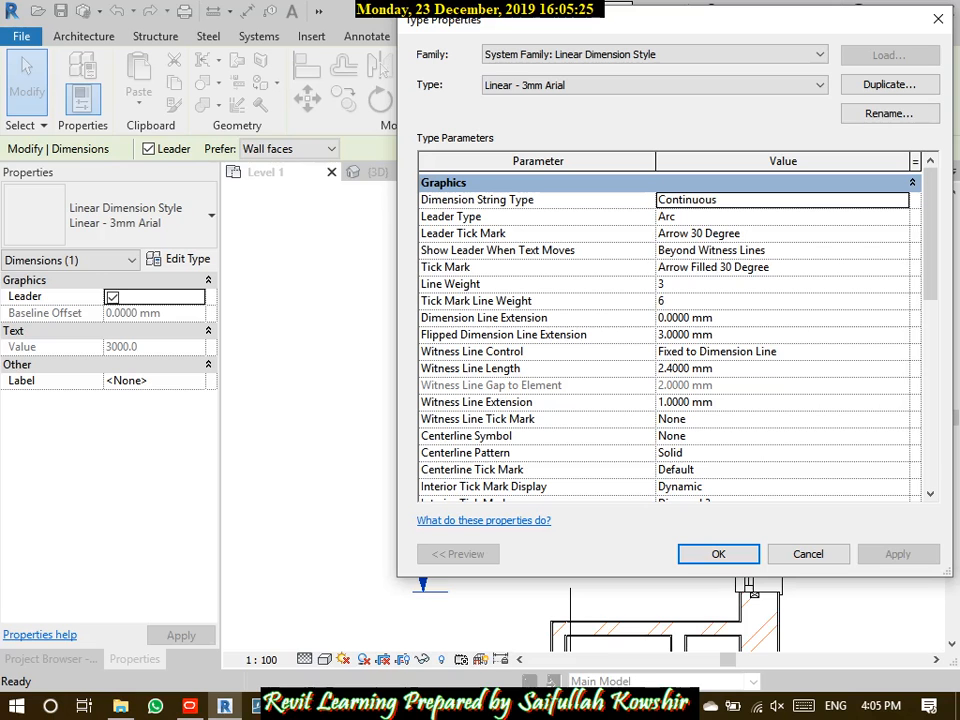
{"action": "left_click_drag", "start_coordinate": [500, 19], "coordinate": [240, 14]}
{"action": "scroll", "coordinate": [410, 330], "scroll_direction": "down", "scroll_amount": 7}
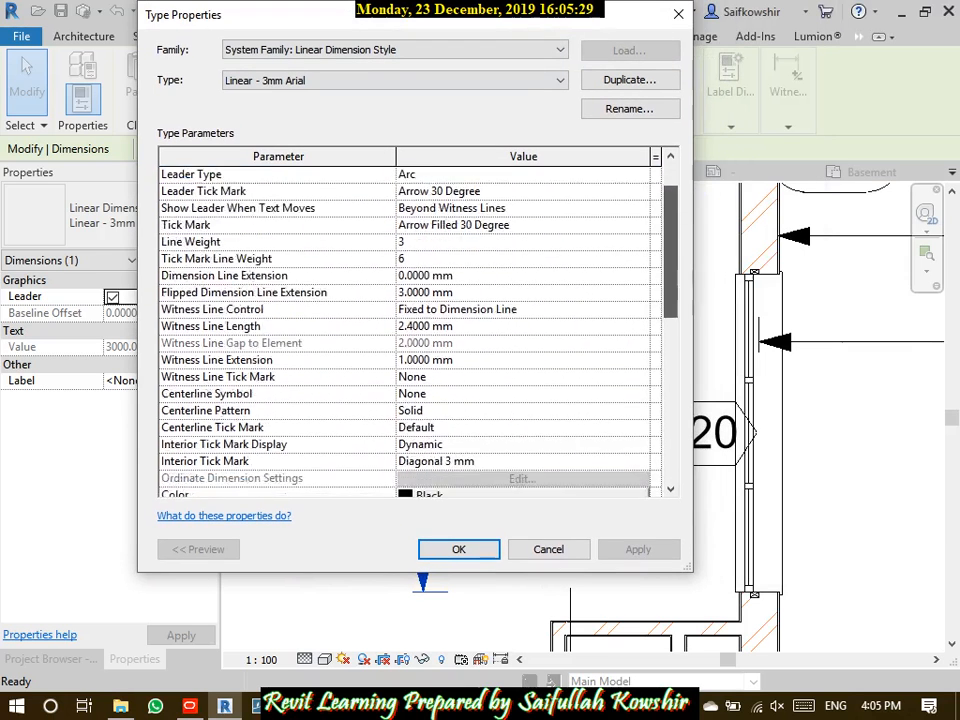
{"action": "scroll", "coordinate": [410, 330], "scroll_direction": "down", "scroll_amount": 3}
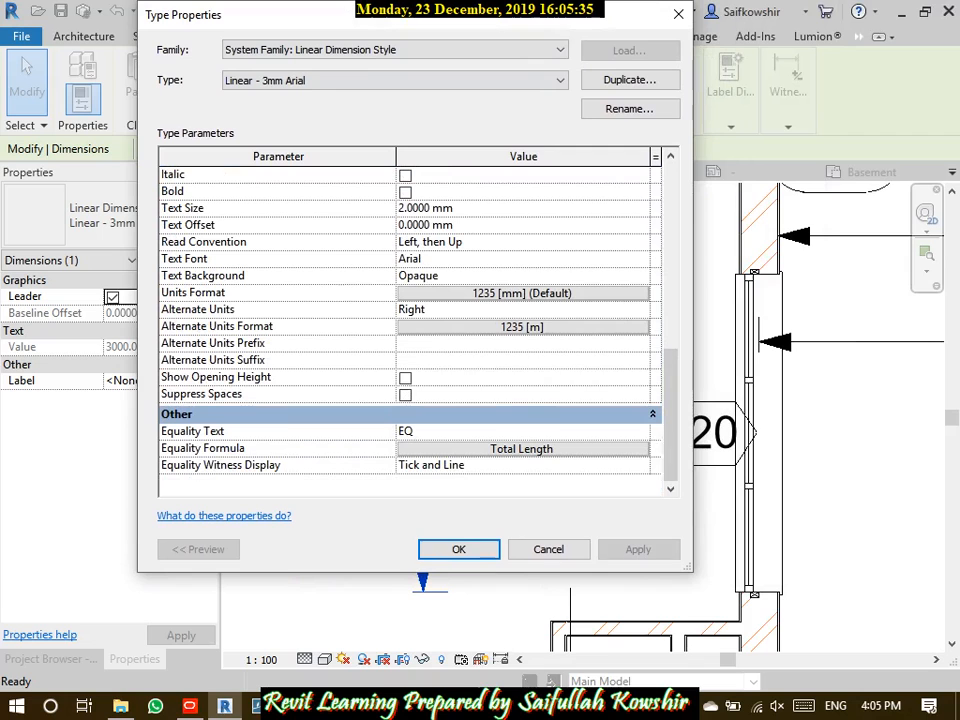
{"action": "left_click", "coordinate": [406, 378]}
{"action": "left_click", "coordinate": [522, 326]}
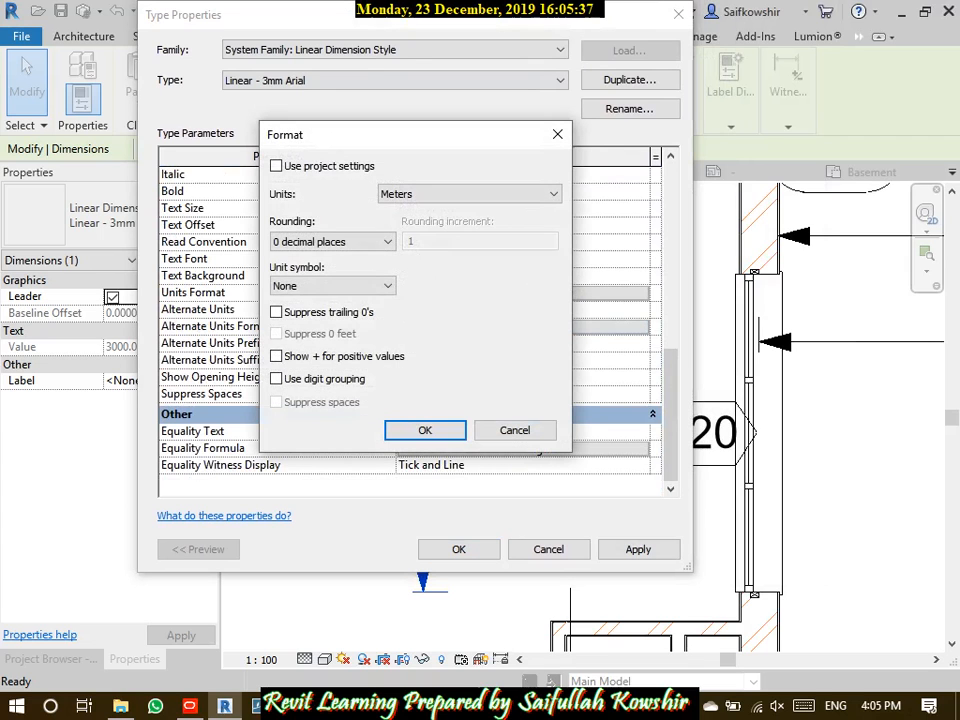
{"action": "left_click", "coordinate": [276, 166]}
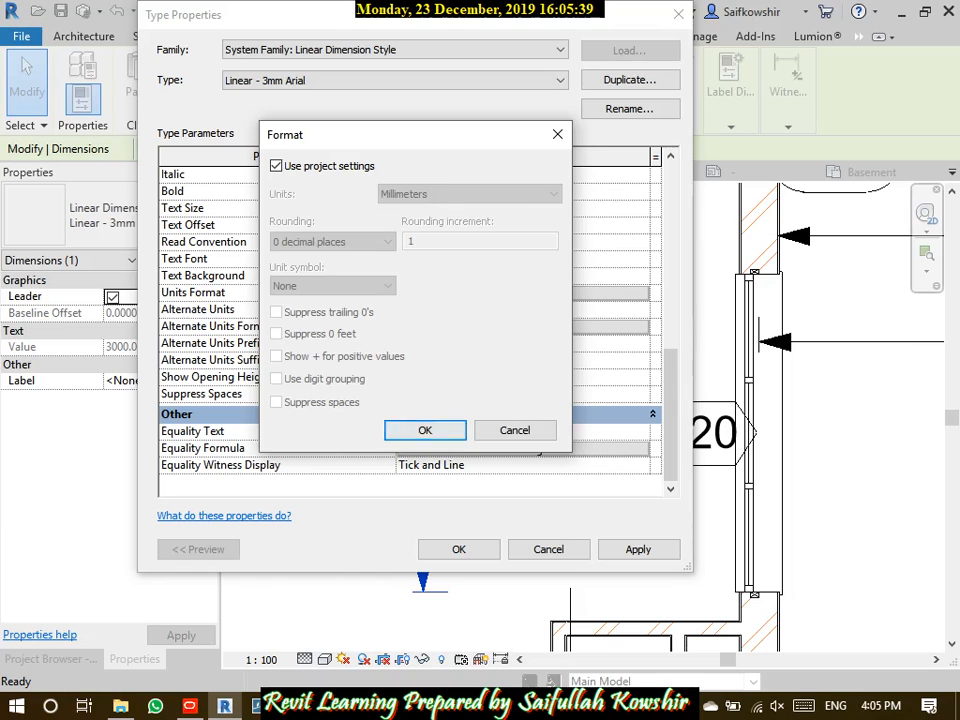
{"action": "key", "text": "Return"}
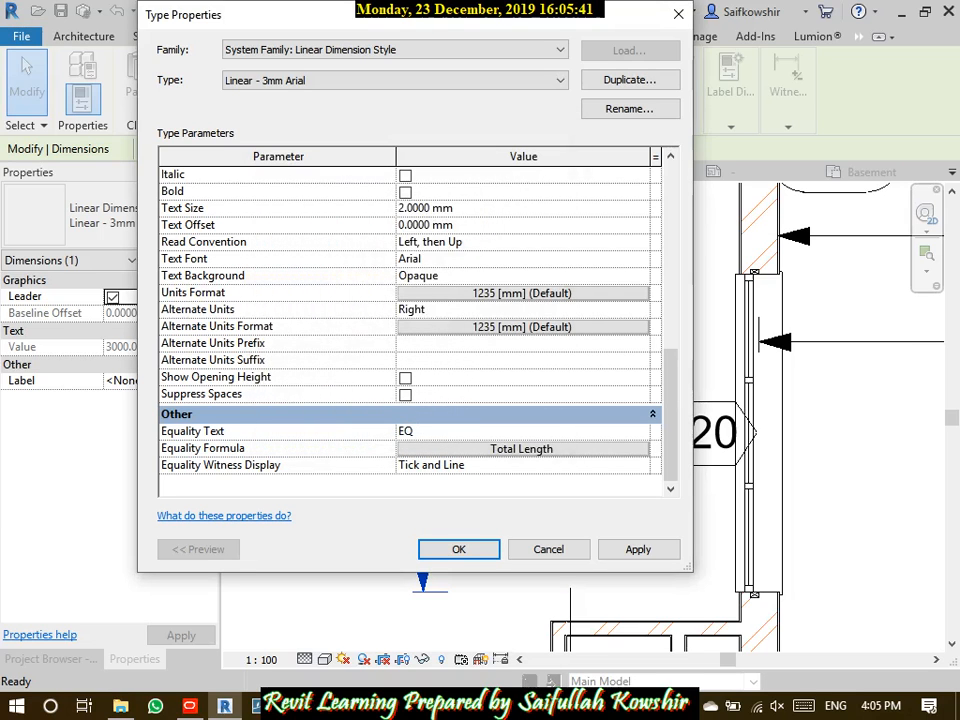
Set the Read Convention to Up, then Right and apply it to the linear dimension type
{"action": "left_click", "coordinate": [456, 242]}
{"action": "left_click", "coordinate": [456, 242]}
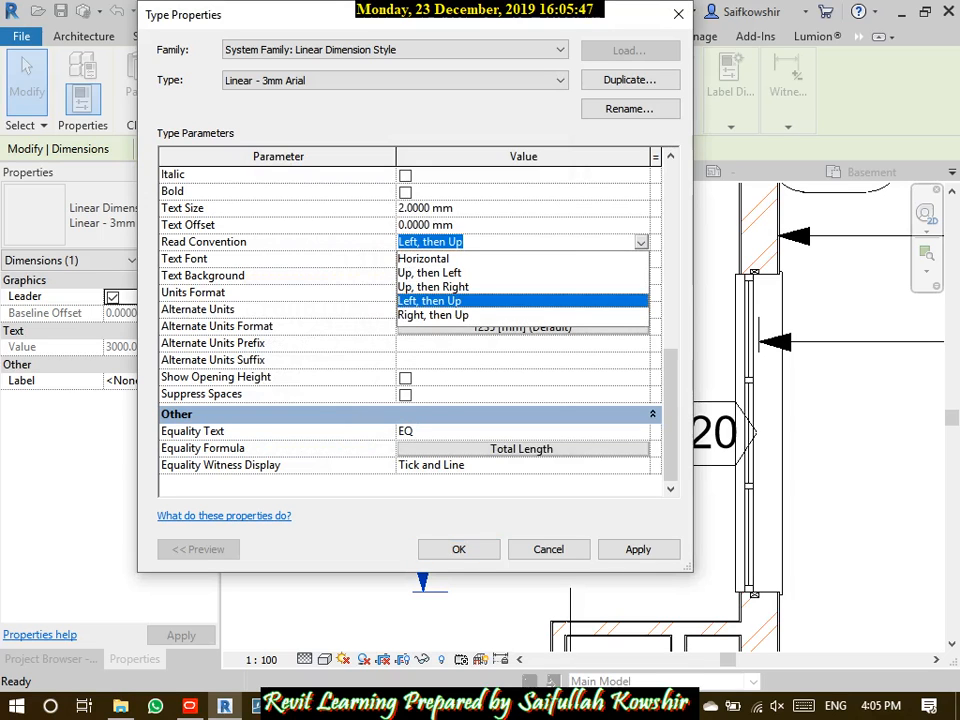
{"action": "left_click", "coordinate": [434, 287]}
{"action": "left_click", "coordinate": [638, 550]}
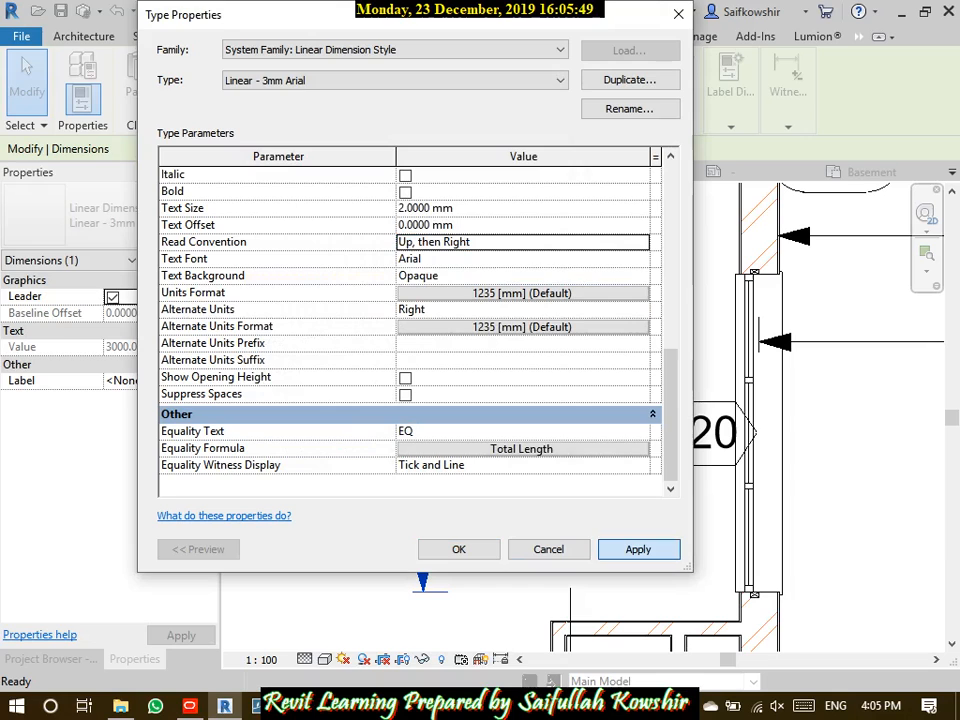
{"action": "left_click_drag", "start_coordinate": [544, 19], "coordinate": [904, 58]}
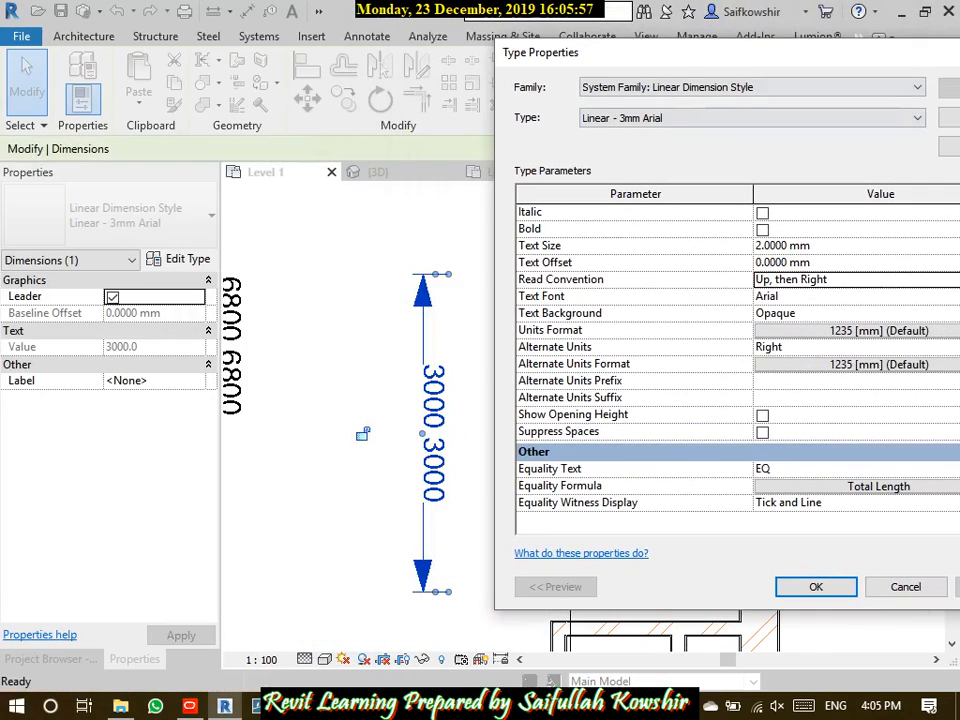
Turn off project settings for the Alternate Units Format, keeping Millimeters with 0 decimal places
{"action": "left_click_drag", "start_coordinate": [734, 55], "coordinate": [497, 44]}
{"action": "left_click", "coordinate": [641, 356]}
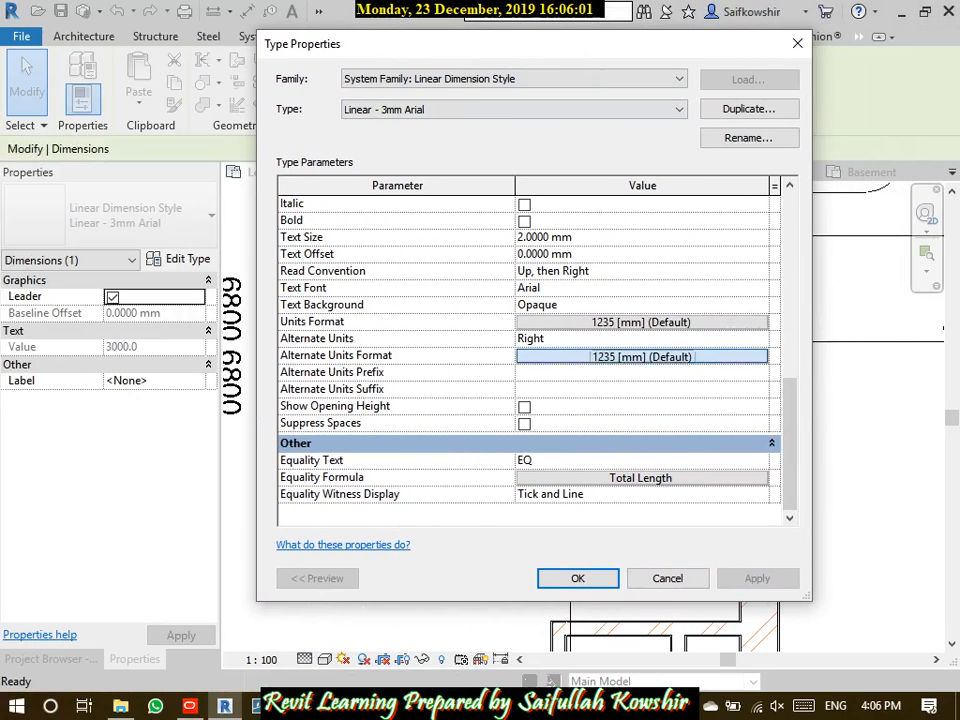
{"action": "left_click", "coordinate": [396, 195]}
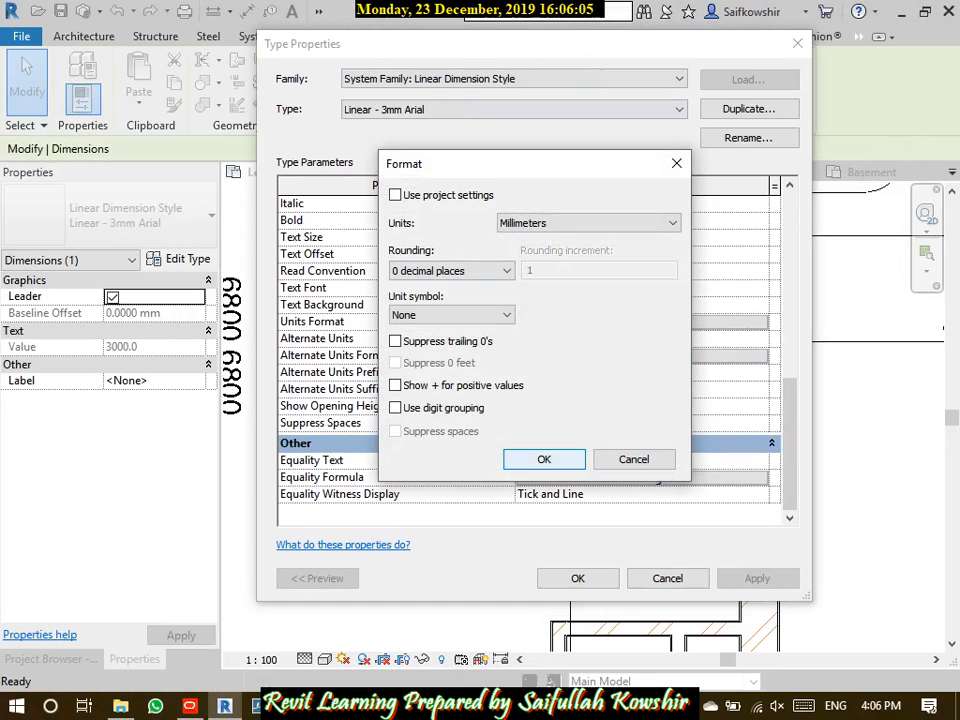
{"action": "left_click", "coordinate": [588, 223]}
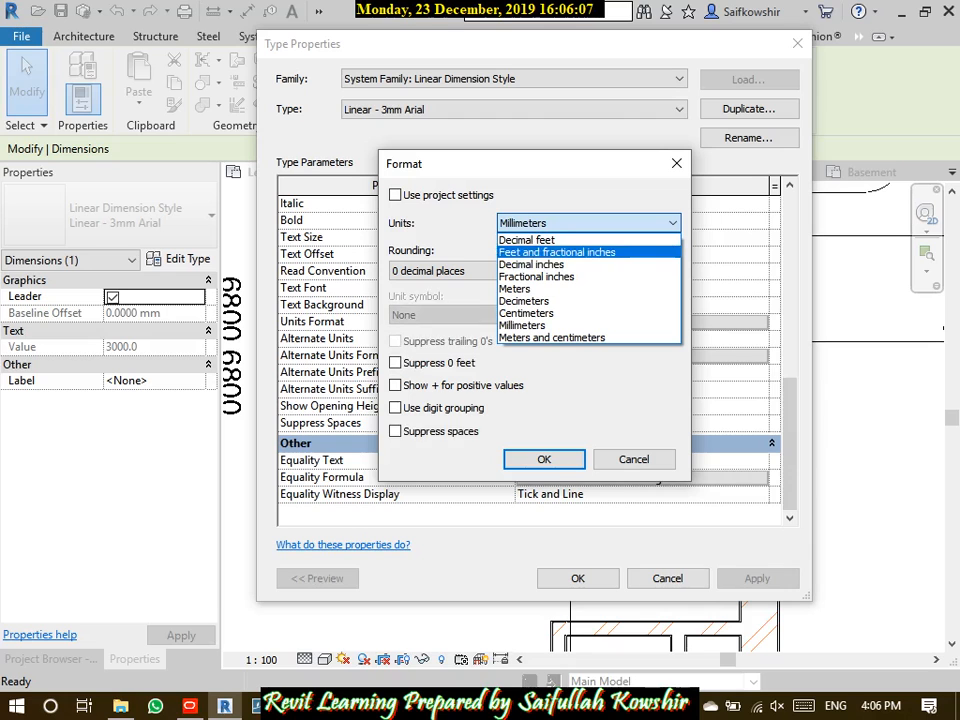
{"action": "left_click", "coordinate": [580, 223]}
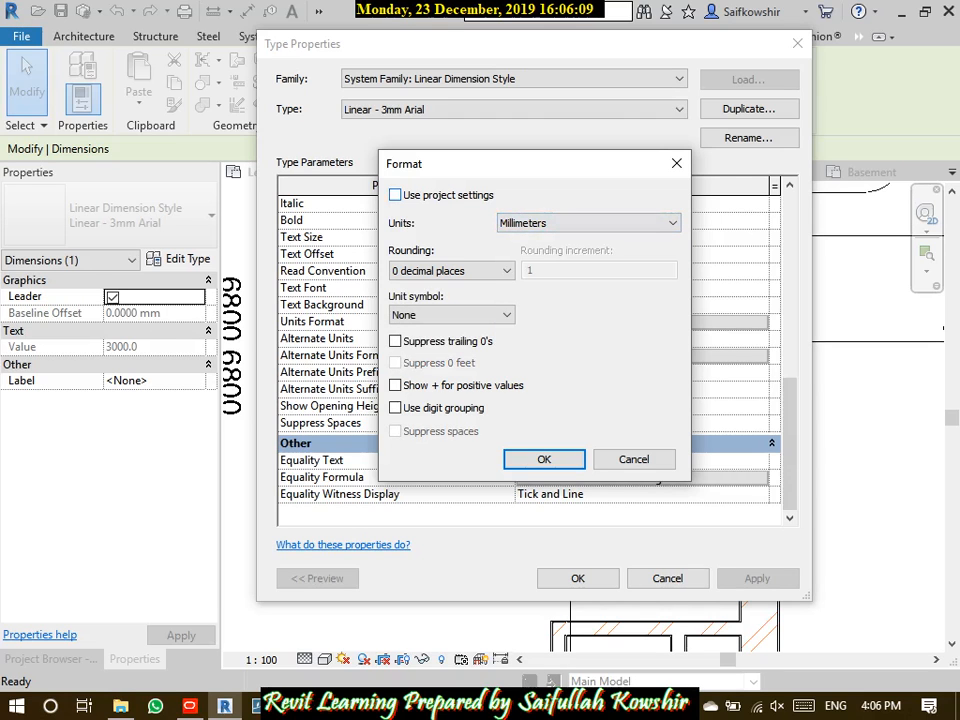
{"action": "left_click", "coordinate": [544, 459]}
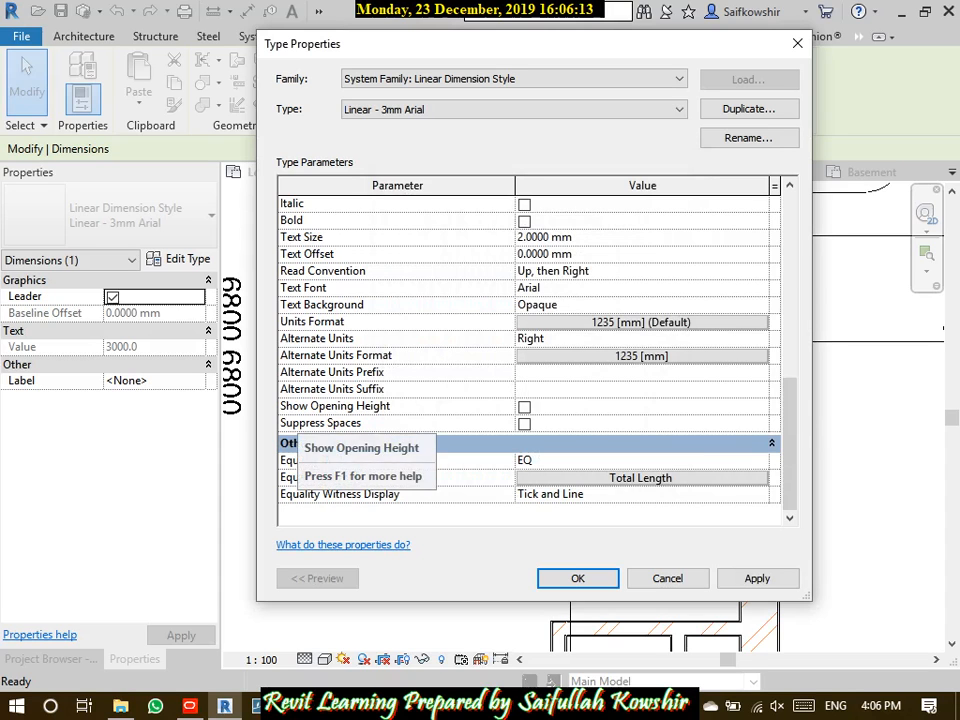
Turn on Show Opening Height, accept the type properties and check the dimension beside window 20
{"action": "left_click", "coordinate": [525, 407]}
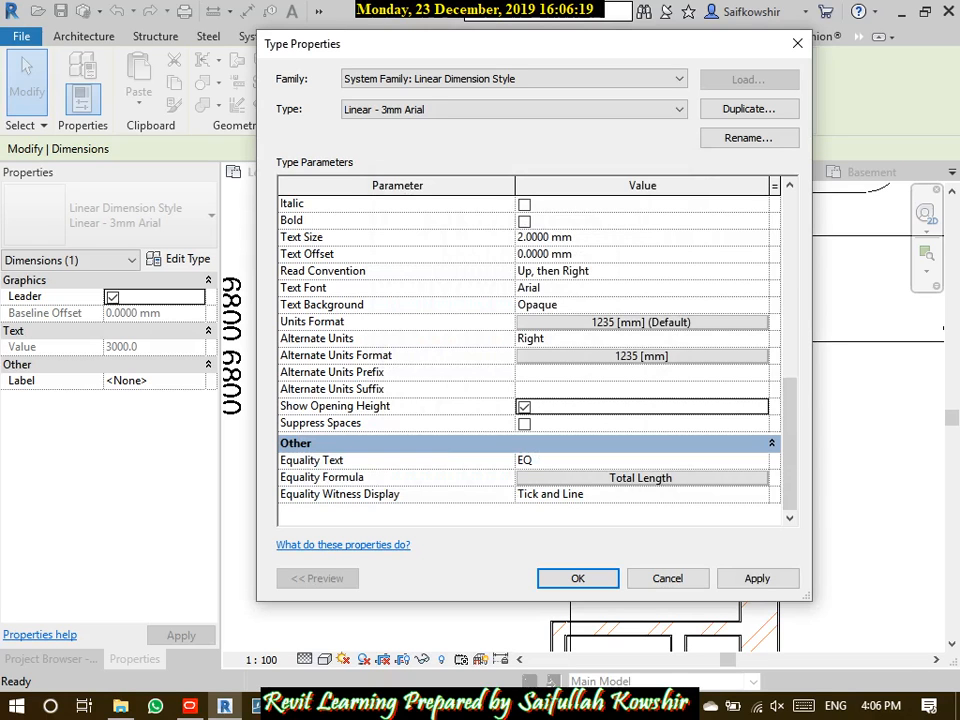
{"action": "left_click", "coordinate": [757, 579]}
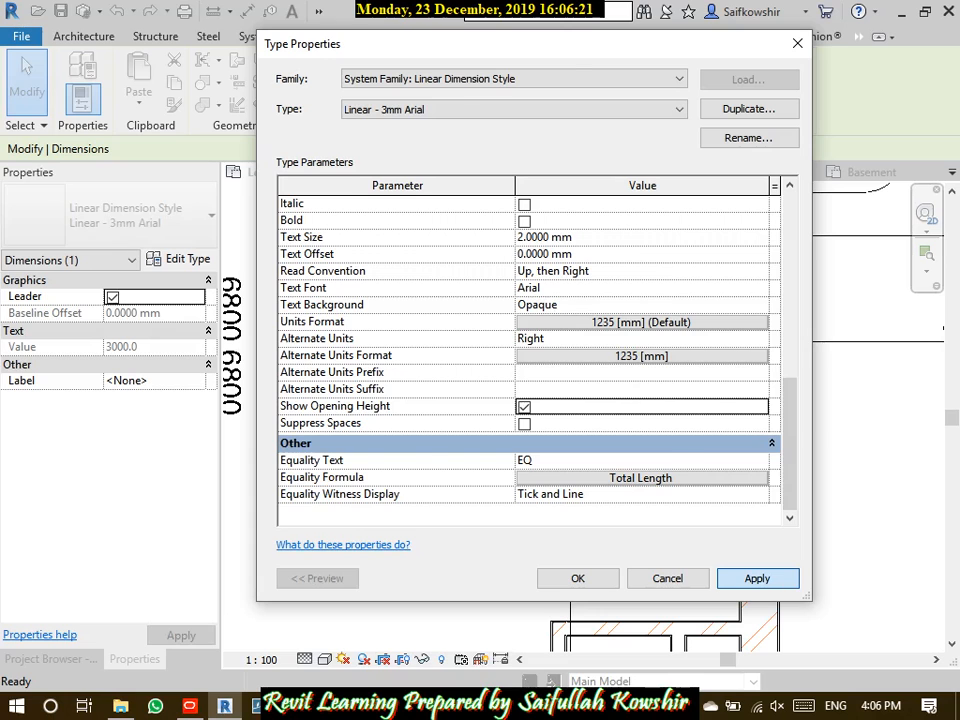
{"action": "left_click", "coordinate": [578, 579]}
{"action": "left_click", "coordinate": [490, 470]}
{"action": "scroll", "coordinate": [492, 467], "scroll_direction": "down", "scroll_amount": 3}
{"action": "scroll", "coordinate": [638, 530], "scroll_direction": "up", "scroll_amount": 1}
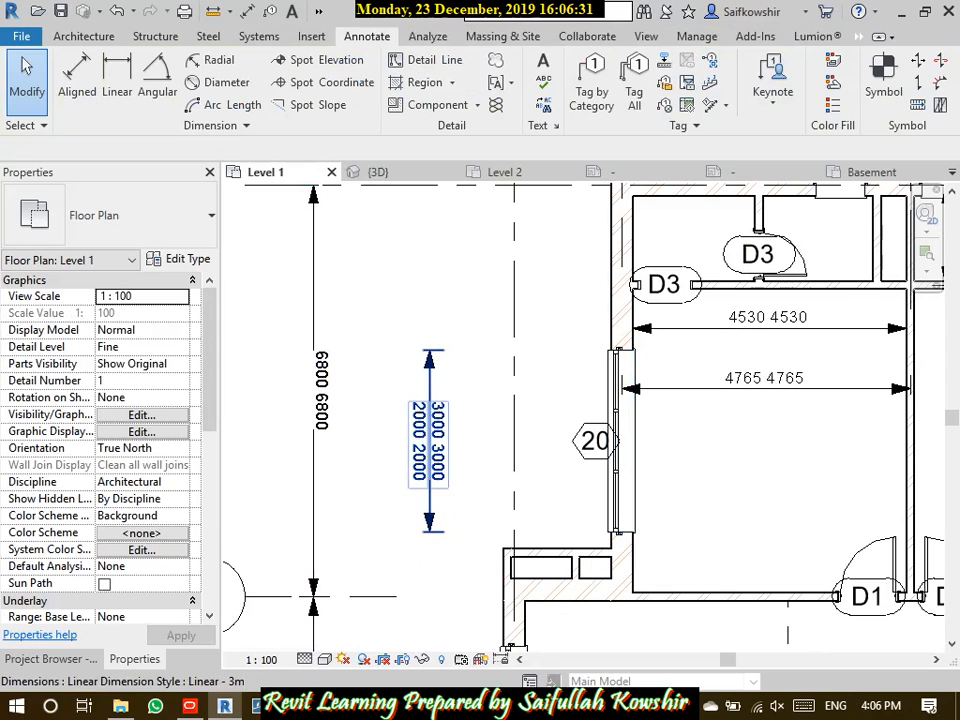
{"action": "middle_click_drag", "start_coordinate": [432, 475], "coordinate": [558, 436]}
{"action": "scroll", "coordinate": [558, 436], "scroll_direction": "up", "scroll_amount": 1}
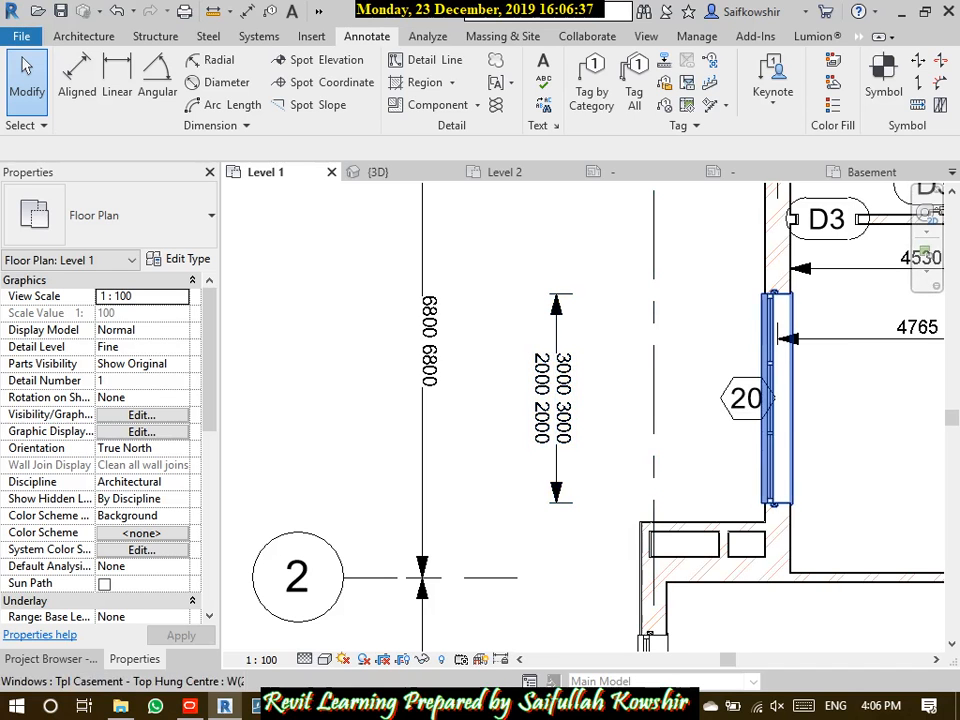
Dimension the opening width of door D4 in the small room beside the corridor, placing the dimension in the corridor
{"action": "scroll", "coordinate": [537, 390], "scroll_direction": "down", "scroll_amount": 3}
{"action": "middle_click_drag", "start_coordinate": [655, 545], "coordinate": [602, 435]}
{"action": "scroll", "coordinate": [572, 292], "scroll_direction": "up", "scroll_amount": 3}
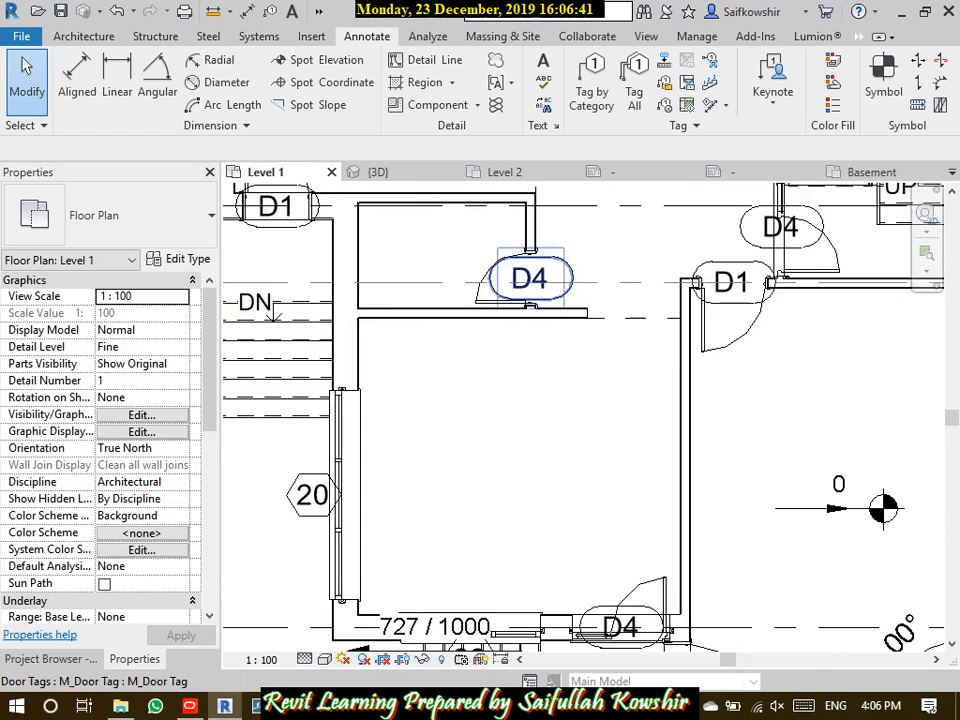
{"action": "middle_click_drag", "start_coordinate": [572, 292], "coordinate": [530, 324]}
{"action": "key", "text": "d"}
{"action": "key", "text": "i"}
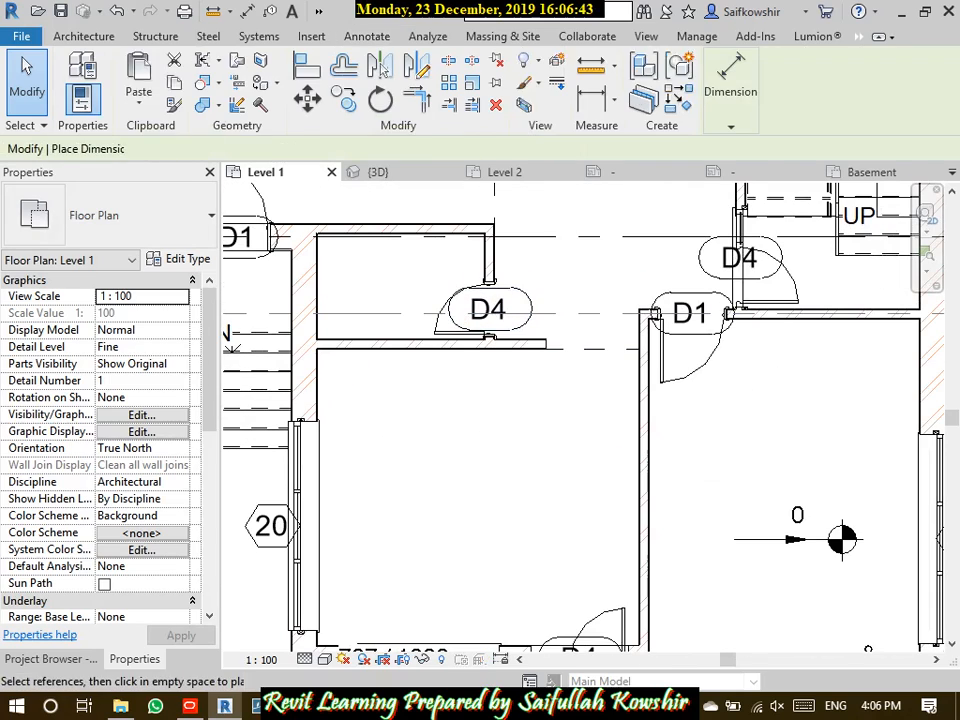
{"action": "scroll", "coordinate": [480, 333], "scroll_direction": "up", "scroll_amount": 3}
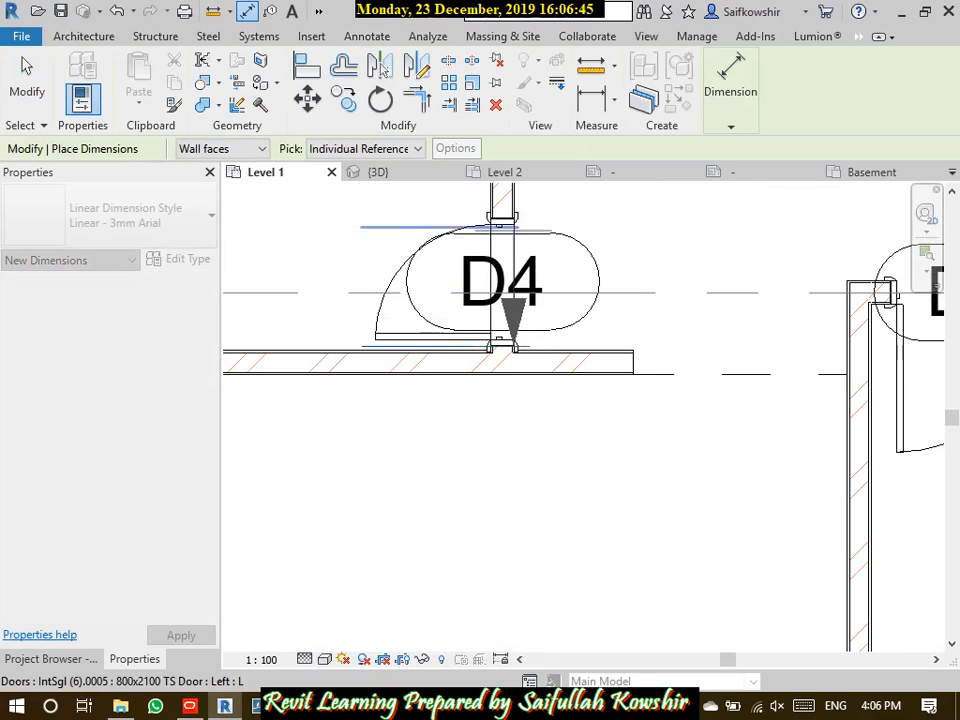
{"action": "left_click", "coordinate": [512, 217]}
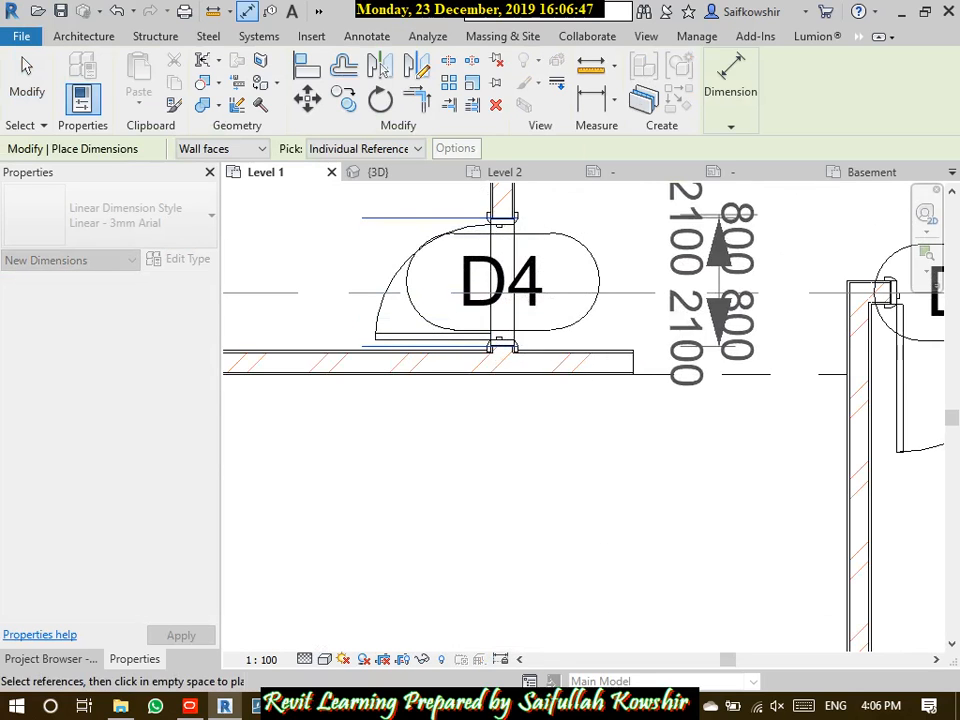
{"action": "scroll", "coordinate": [720, 213], "scroll_direction": "down", "scroll_amount": 2}
{"action": "left_click", "coordinate": [740, 214]}
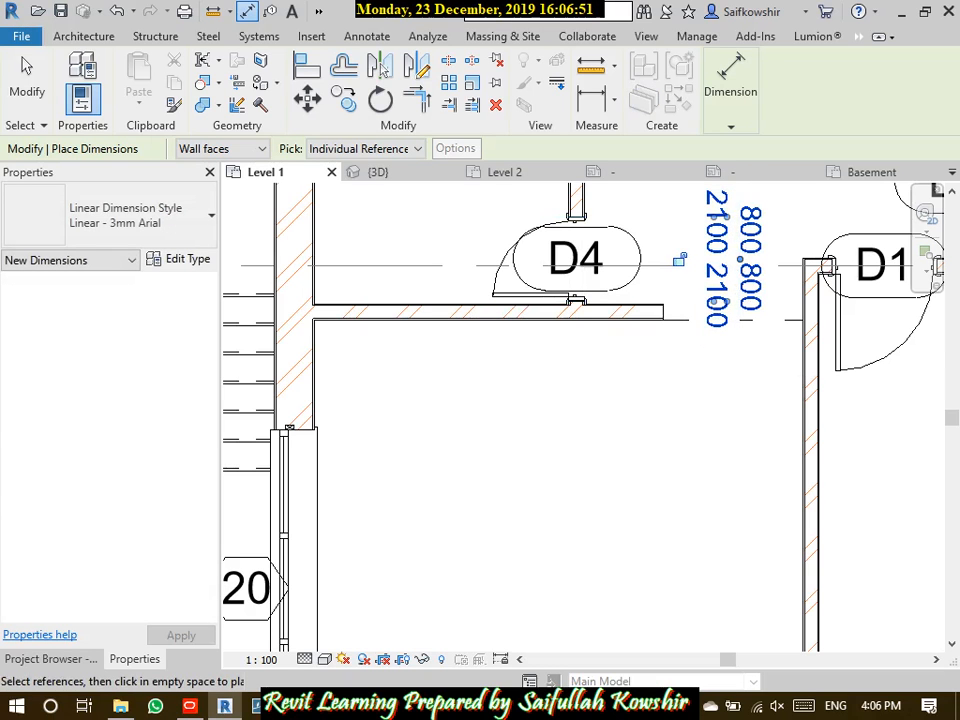
Dimension the opening width of door D1 near the staircase, placing the dimension inside the room below the door
{"action": "scroll", "coordinate": [685, 330], "scroll_direction": "down", "scroll_amount": 2}
{"action": "middle_click_drag", "start_coordinate": [685, 330], "coordinate": [446, 484]}
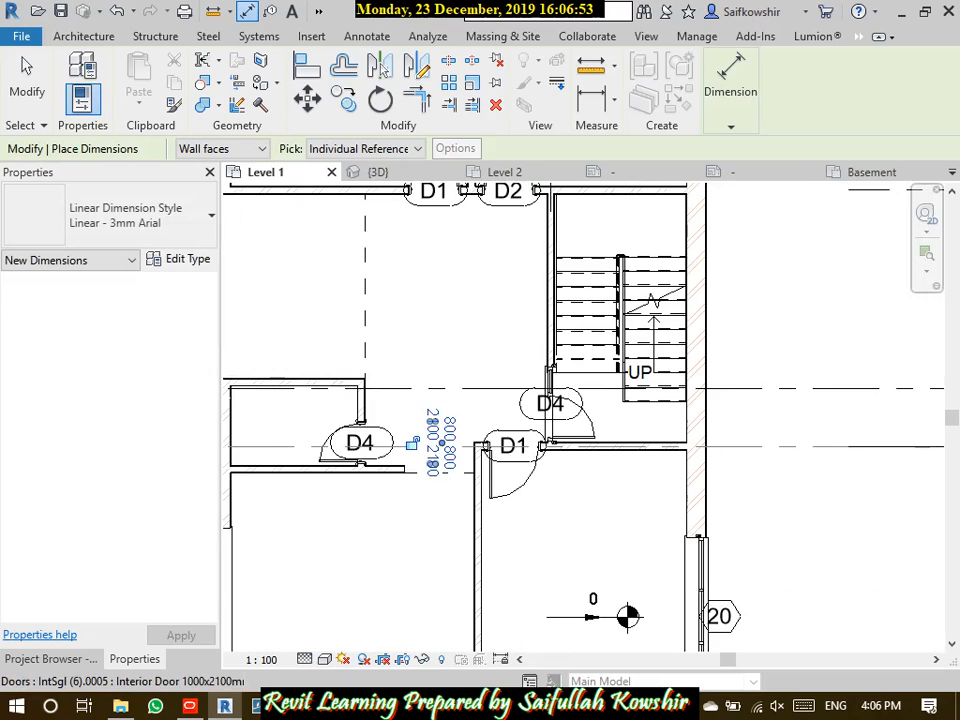
{"action": "scroll", "coordinate": [497, 470], "scroll_direction": "up", "scroll_amount": 3}
{"action": "left_click", "coordinate": [476, 418]}
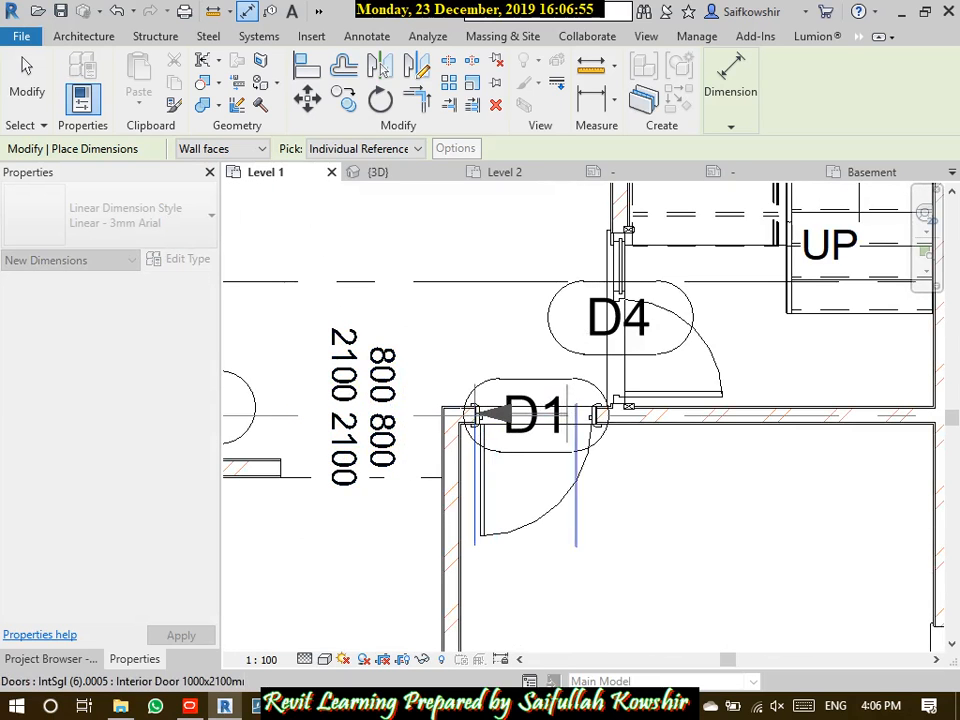
{"action": "left_click", "coordinate": [597, 415]}
{"action": "left_click", "coordinate": [735, 555]}
{"action": "scroll", "coordinate": [754, 513], "scroll_direction": "down", "scroll_amount": 1}
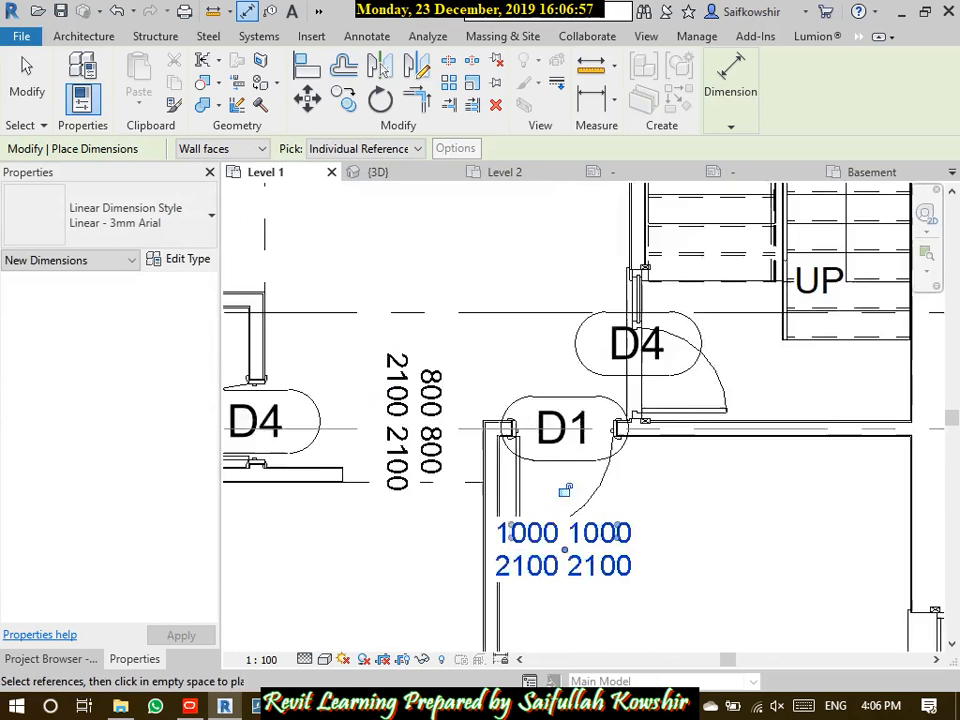
{"action": "scroll", "coordinate": [750, 516], "scroll_direction": "down", "scroll_amount": 2}
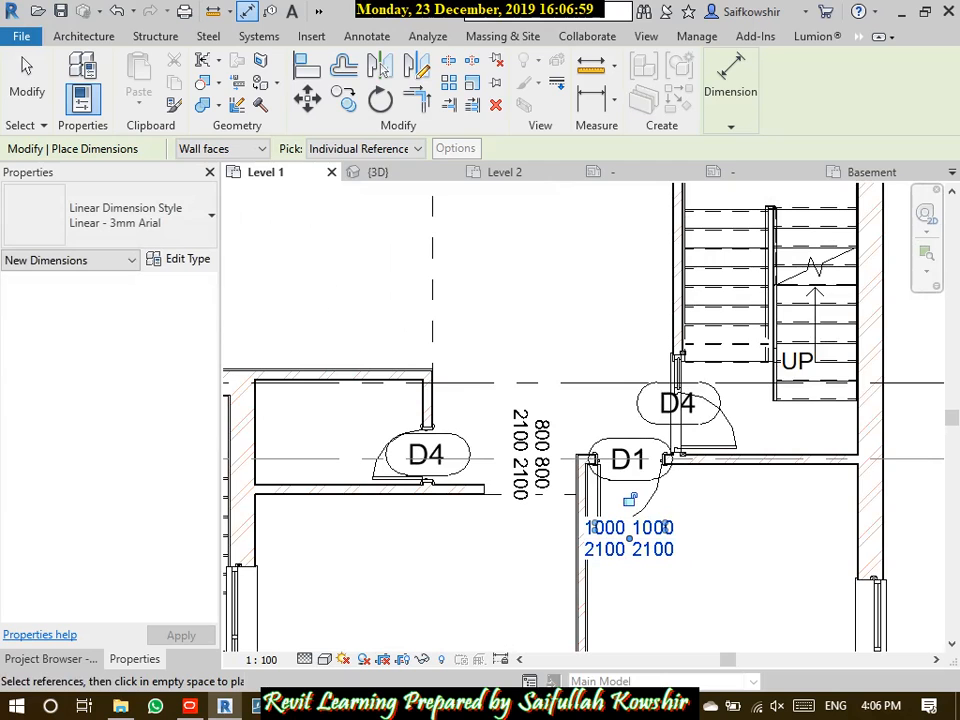